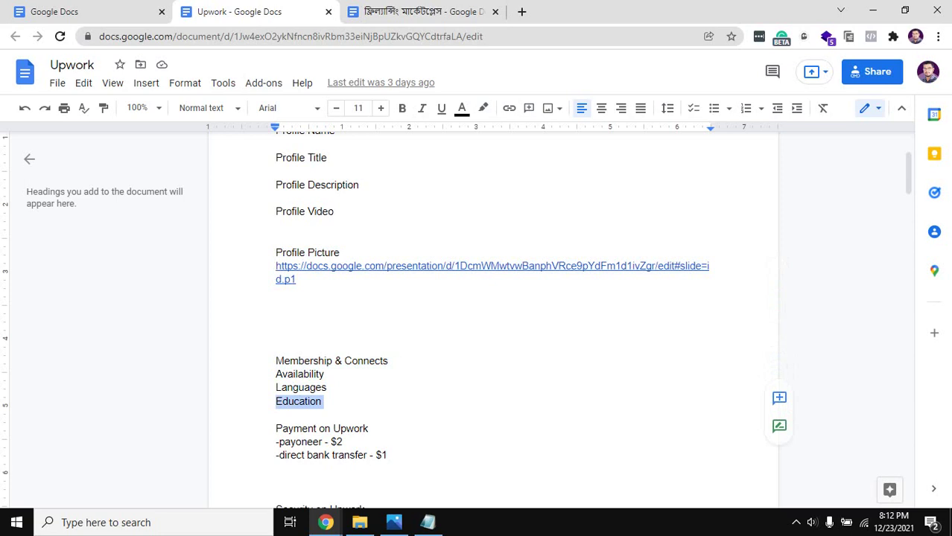
- Review the Payment, Security and Additional Application sections of the Upwork outline, highlighting the Security on Upwork list
scroll(491, 313, down, 3)
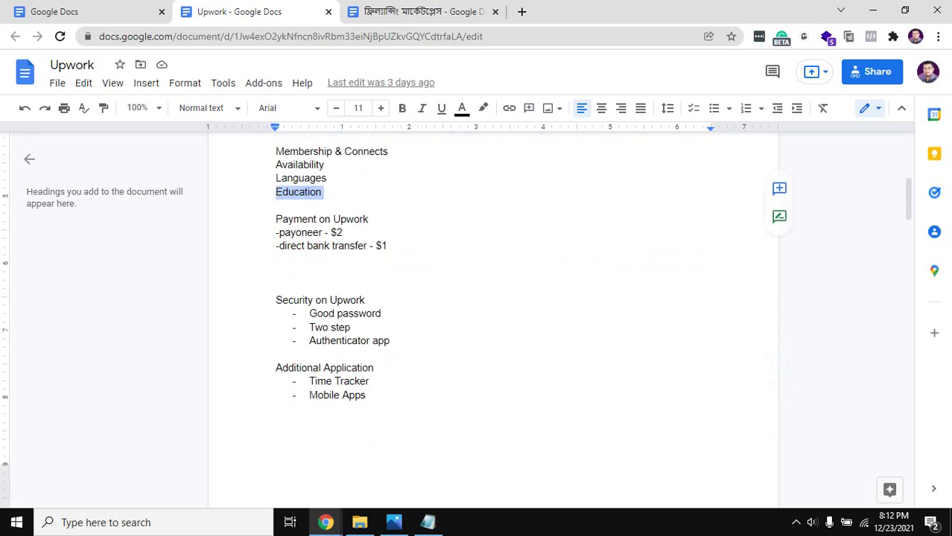
click(387, 245)
drag(387, 246, 390, 271)
scroll(276, 206, down, 1)
scroll(389, 271, down, 3)
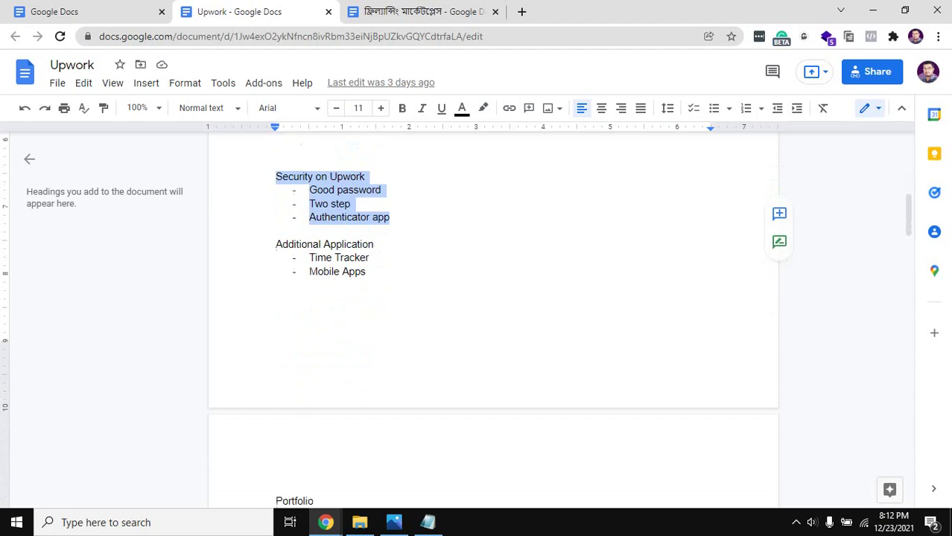
scroll(492, 312, up, 3)
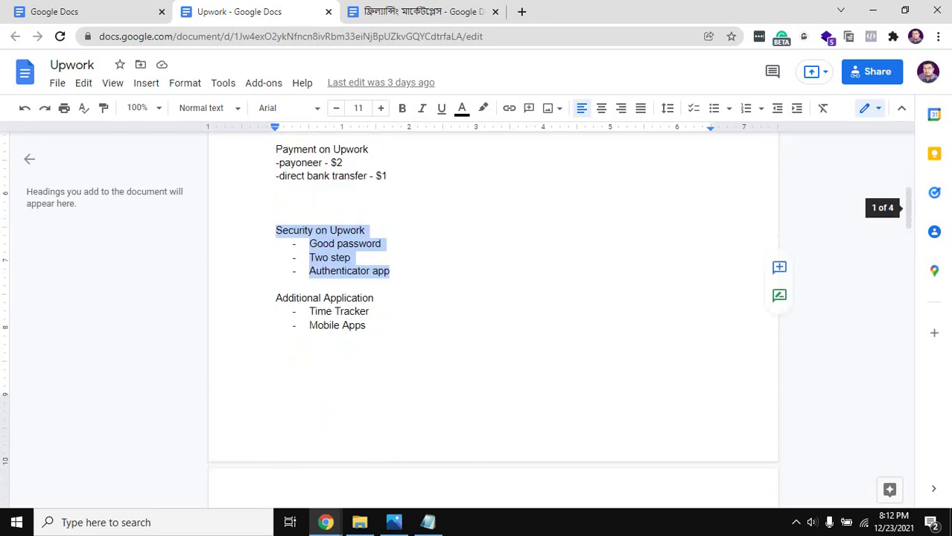
scroll(491, 313, down, 1)
scroll(491, 313, down, 2)
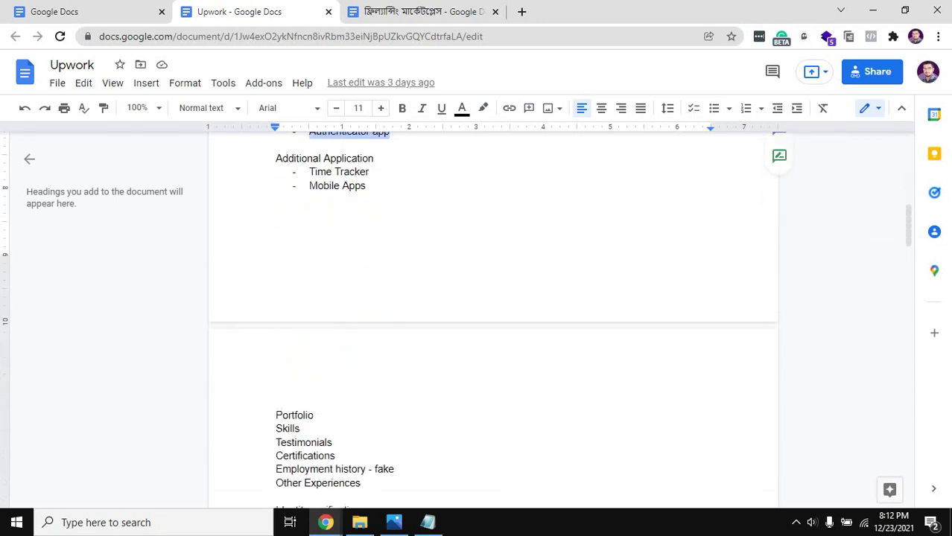
- Highlight the topics from Portfolio to Other Experiences and look over the outline down to English for Freelancing
scroll(491, 313, down, 1)
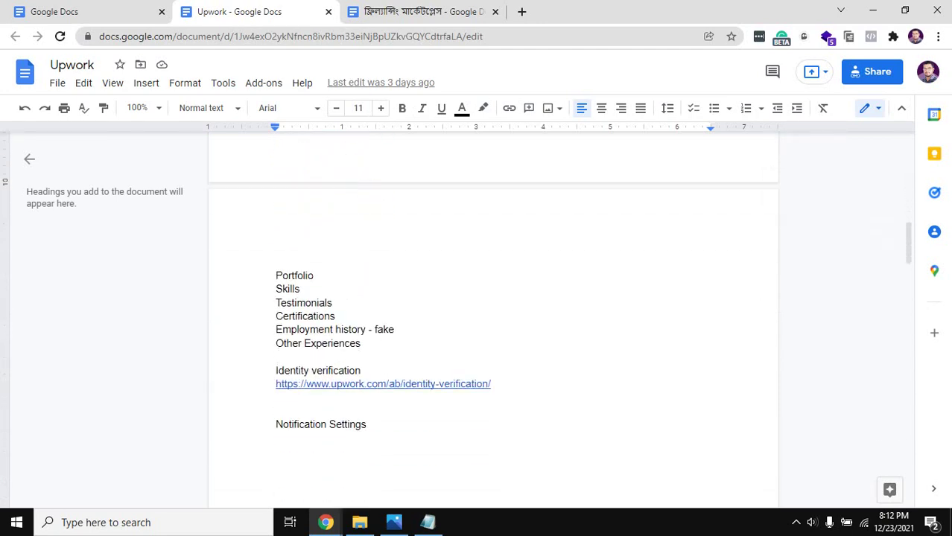
drag(360, 344, 277, 262)
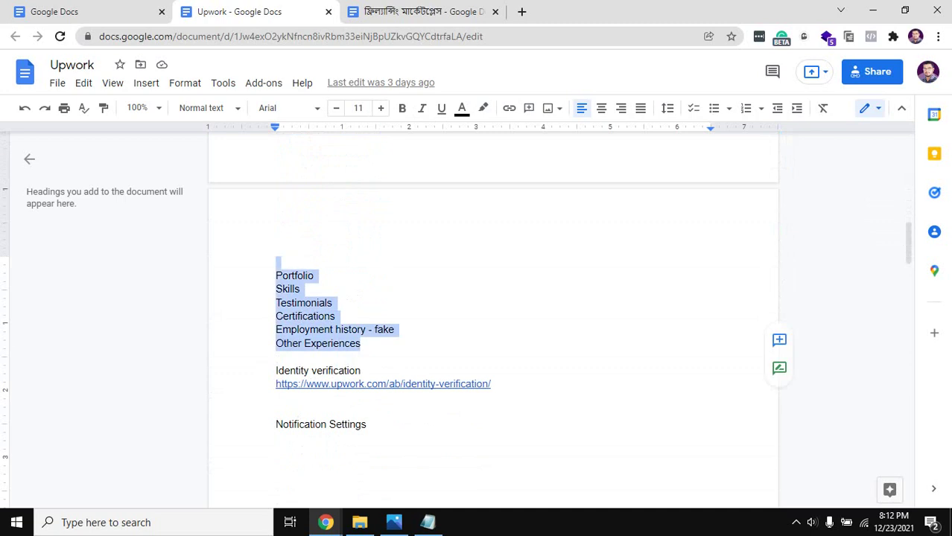
click(277, 262)
scroll(492, 313, down, 2)
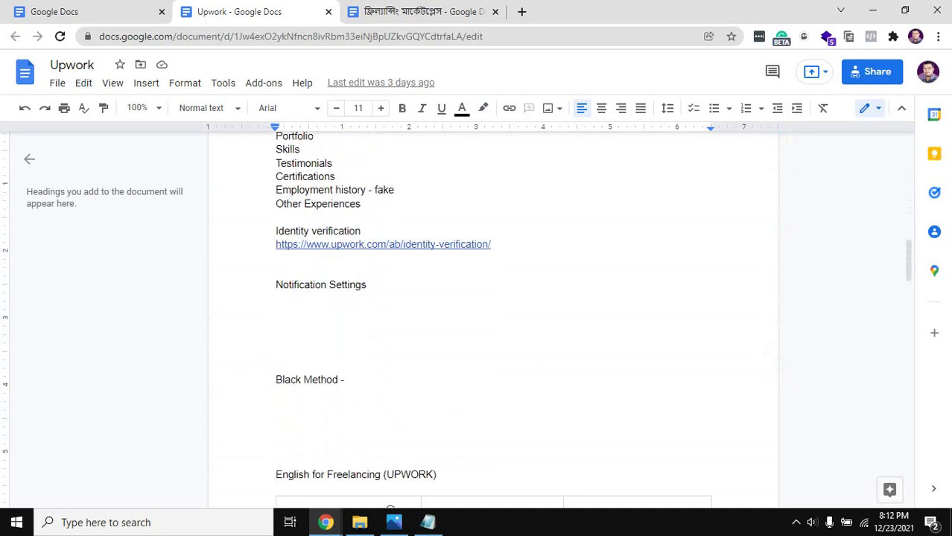
scroll(492, 313, down, 1)
scroll(491, 313, up, 14)
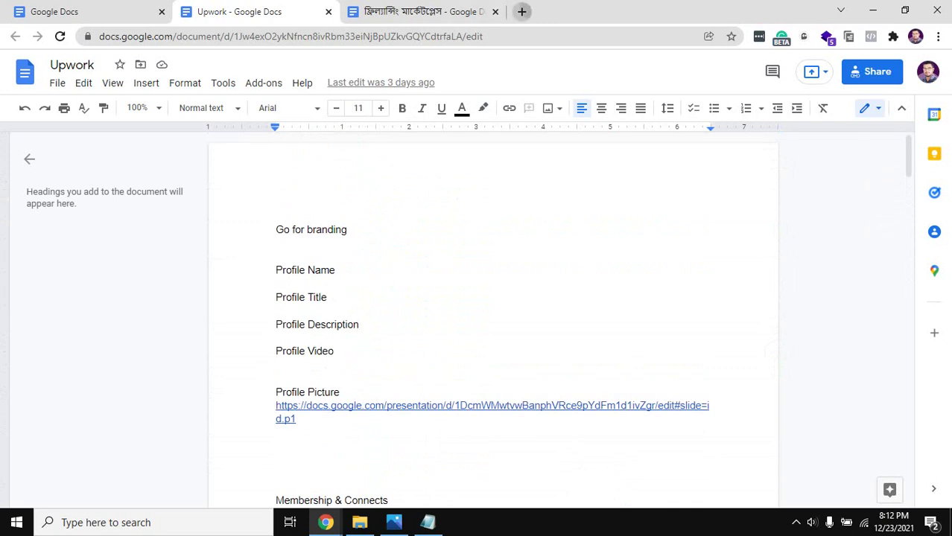
- Open upwork.com in a new browser tab
click(521, 11)
text(u)
key(Return)
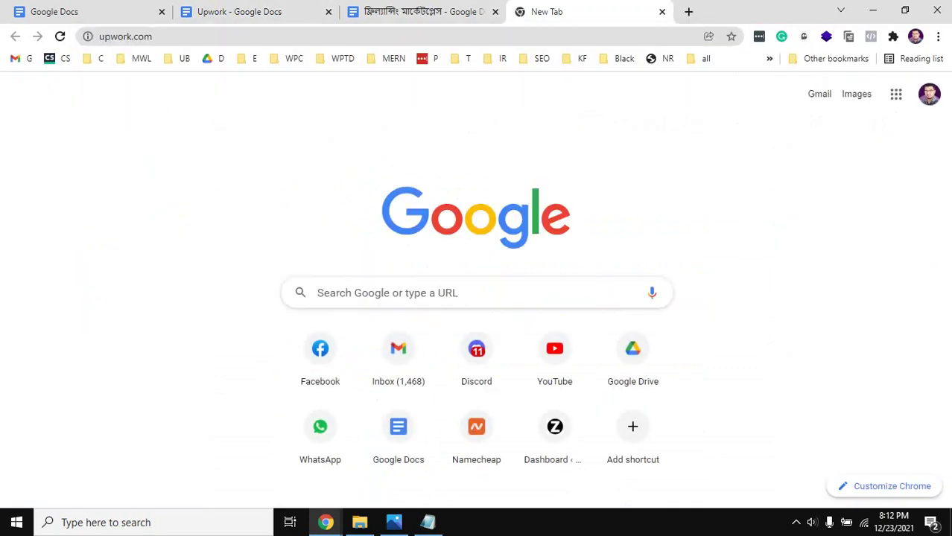
- Return to the Upwork outline document and highlight the Membership & Connects topic
key(ctrl+2)
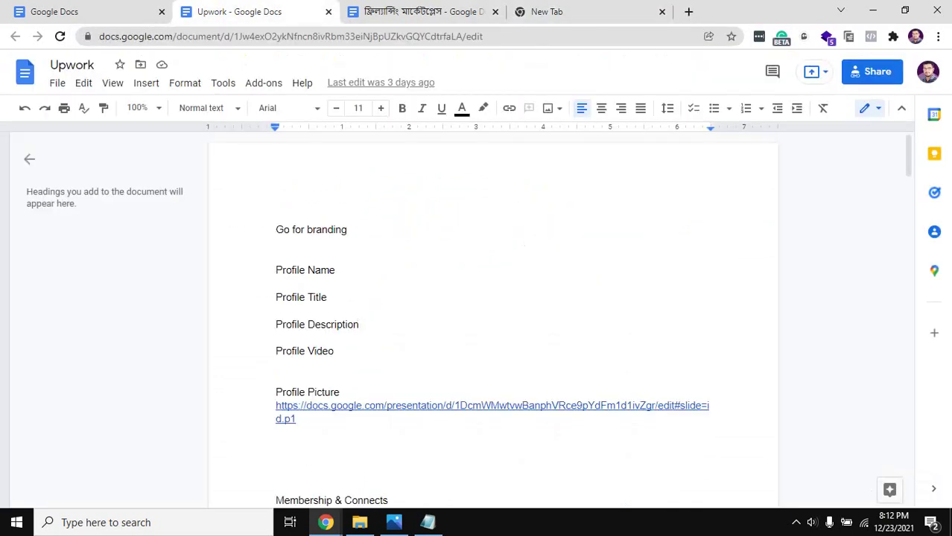
scroll(314, 290, down, 3)
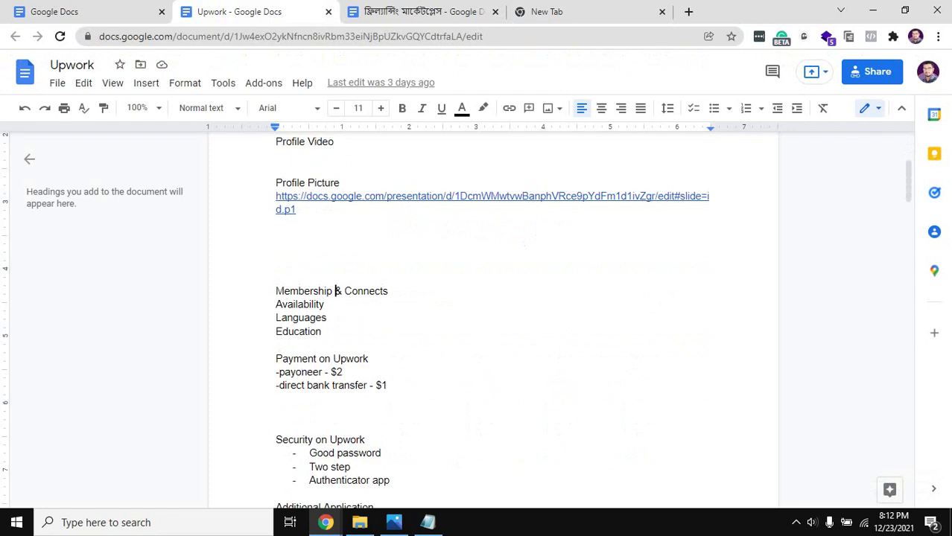
triple_click(314, 291)
- Switch back to the Upwork site and open the account settings
key(ctrl+4)
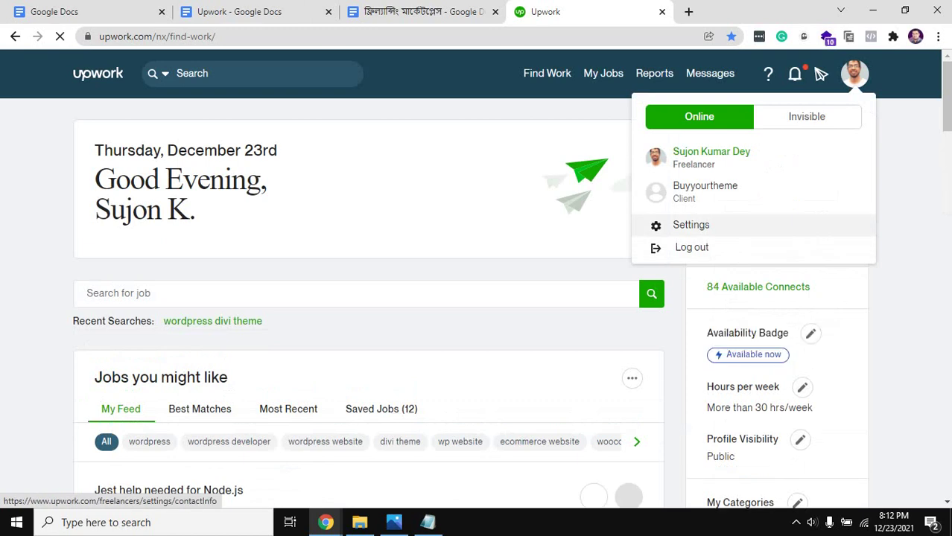
click(691, 225)
- Close the Bengali freelancing marketplace document and place the cursor after Availability in the Upwork outline
key(ctrl+Page_Up)
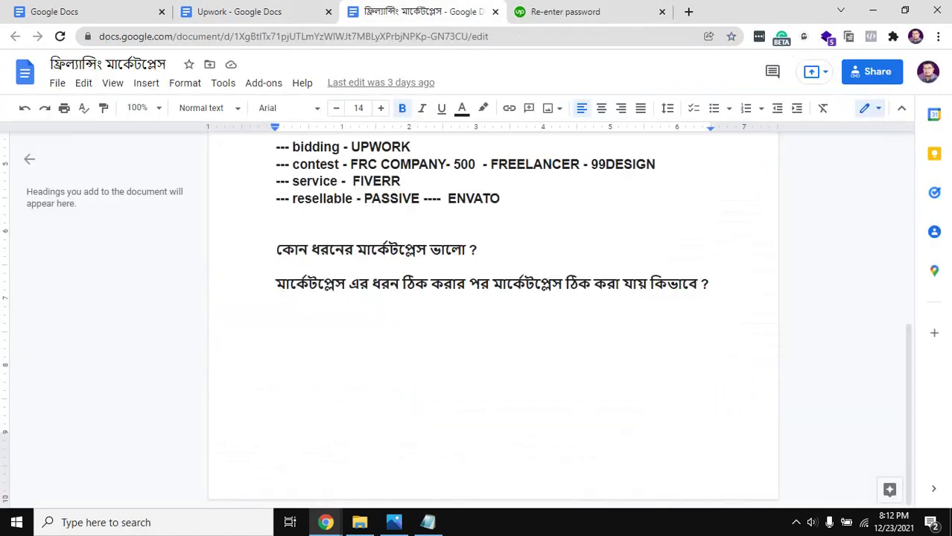
key(ctrl+w)
click(324, 304)
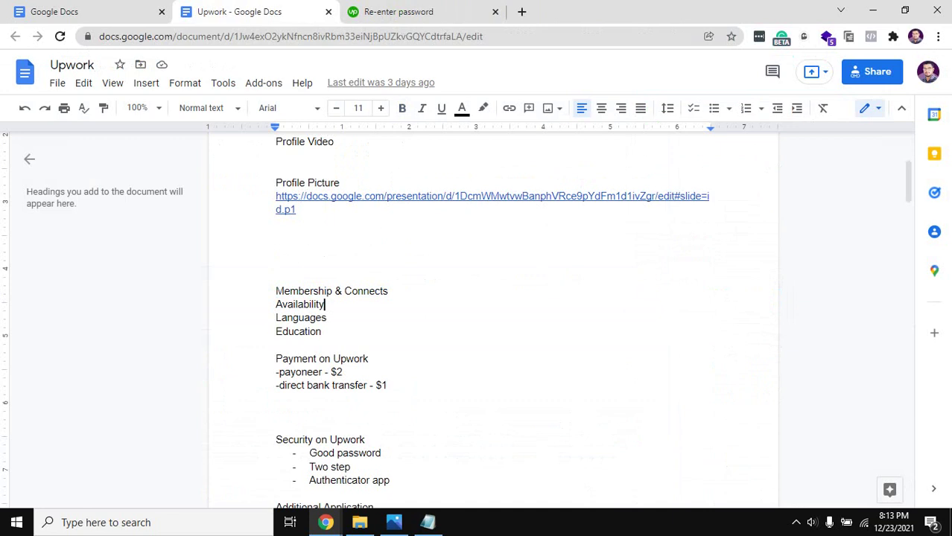
- Return to Upwork's password re-entry page, fill in the saved account password and continue to the settings
click(450, 10)
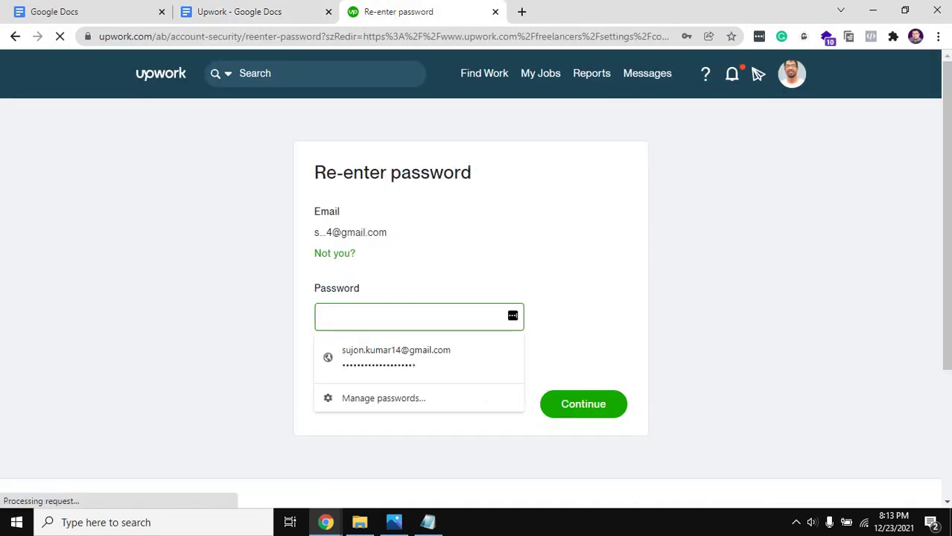
key(Down)
key(Return)
key(Return)
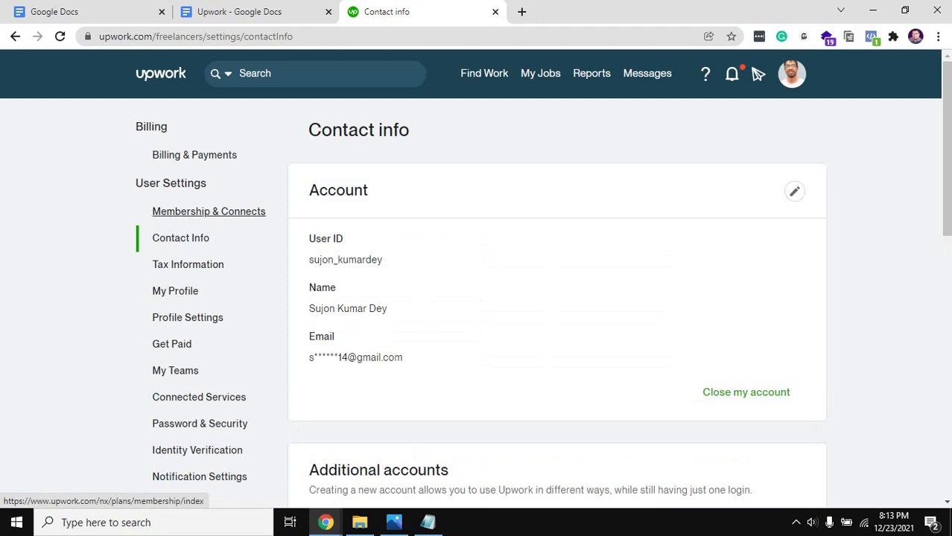
- Capture the Membership & Connects entry of the settings list as a screen selection and open that settings page
key(Print)
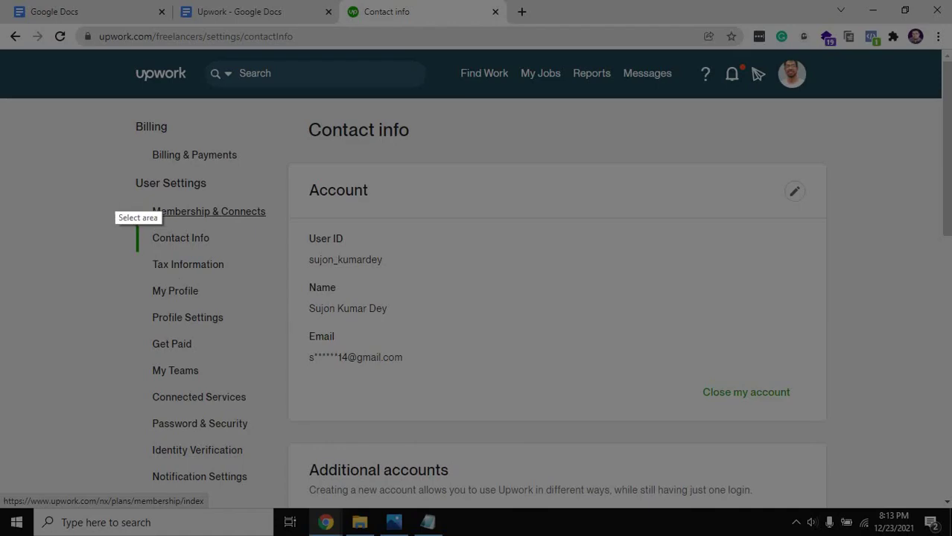
drag(115, 188, 304, 225)
key(ctrl+c)
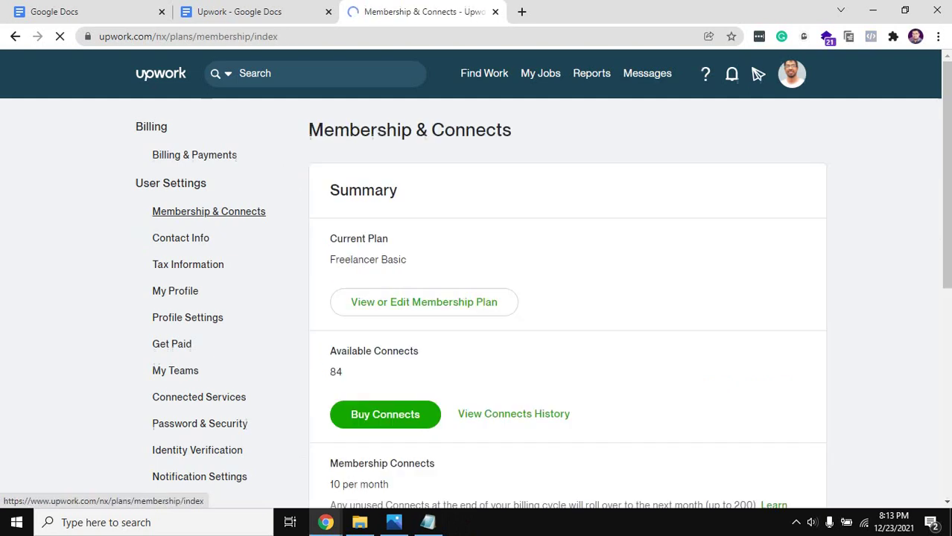
- Highlight Current Plan and Membership on the Membership & Connects page and open the membership plan options
scroll(477, 275, down, 1)
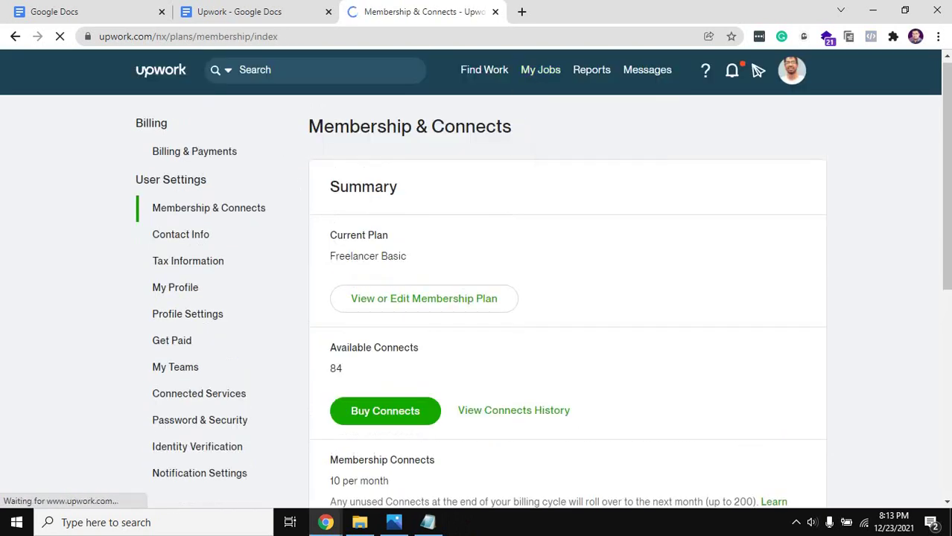
drag(330, 235, 388, 235)
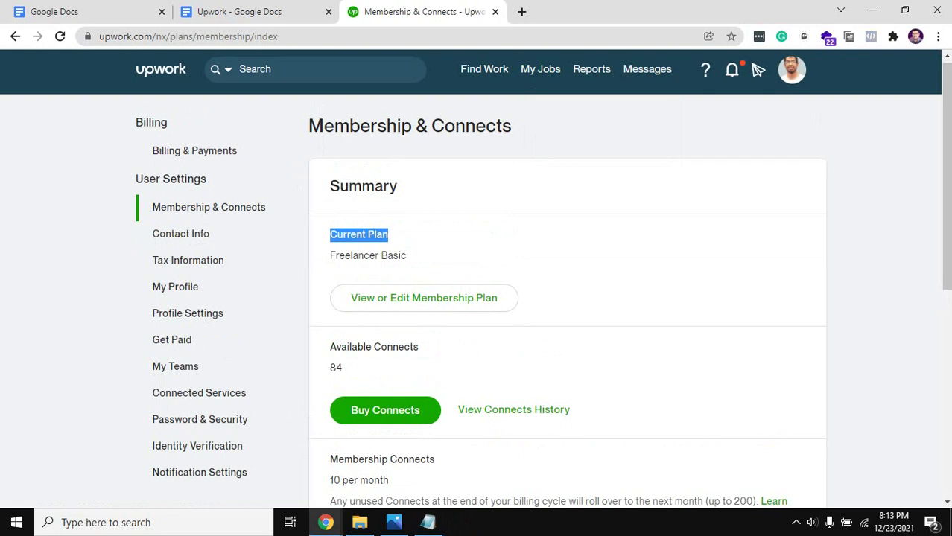
drag(309, 126, 411, 126)
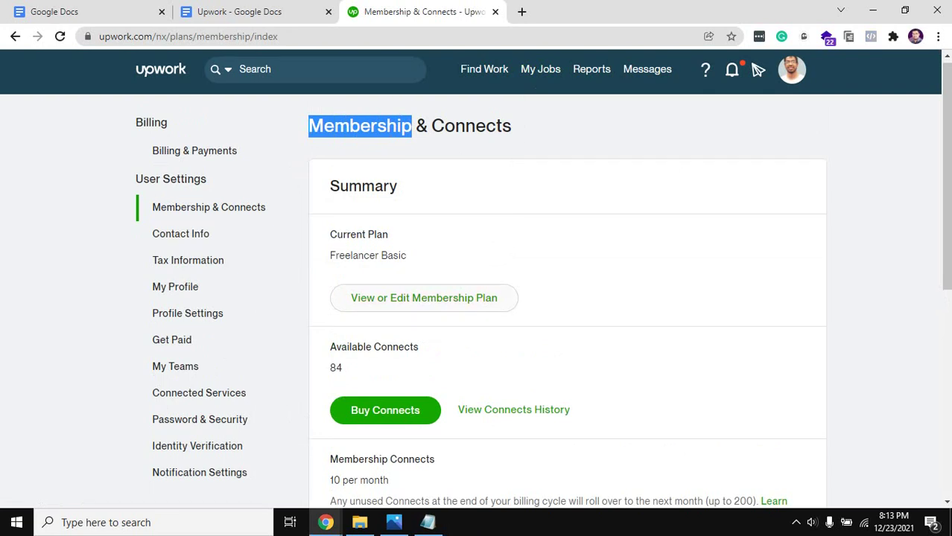
key(F5)
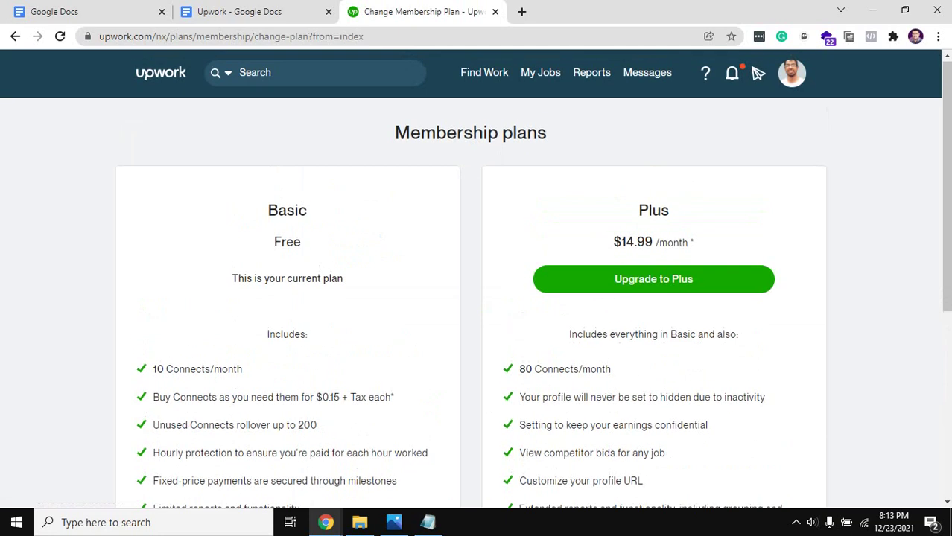
- Highlight the Basic and Plus plan names and the Basic plan's Free price for comparison
double_click(287, 210)
double_click(653, 210)
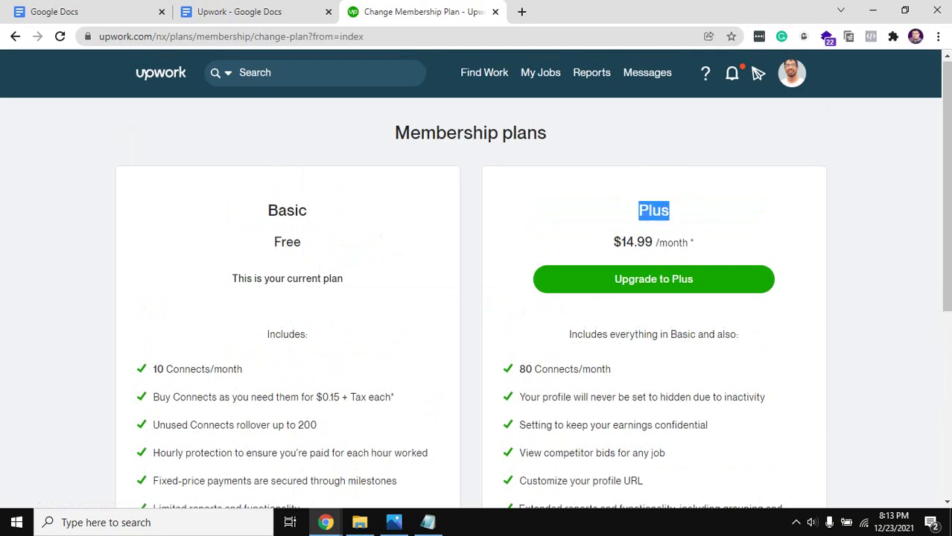
drag(281, 242, 300, 242)
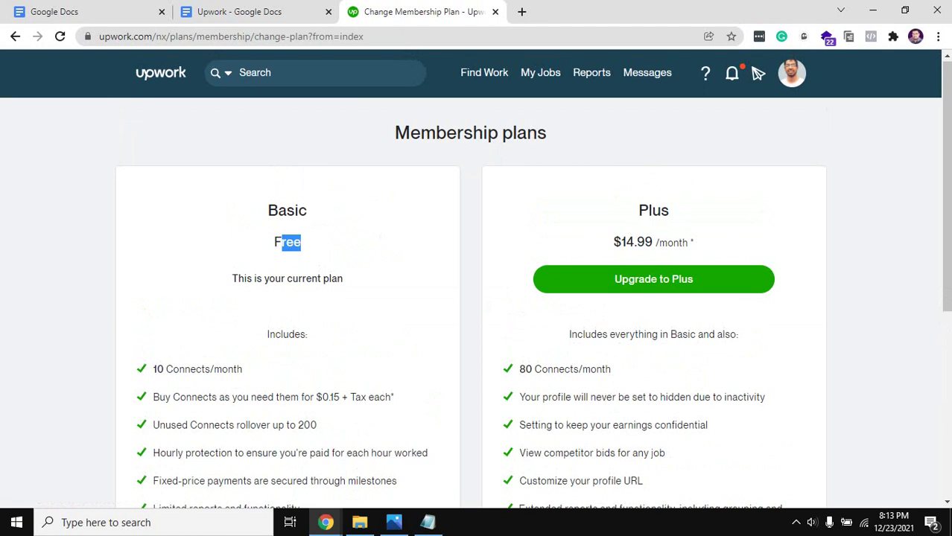
- Highlight the monthly Connects allowance of the Basic plan and its Free price
scroll(301, 242, down, 1)
drag(300, 438, 215, 298)
click(154, 298)
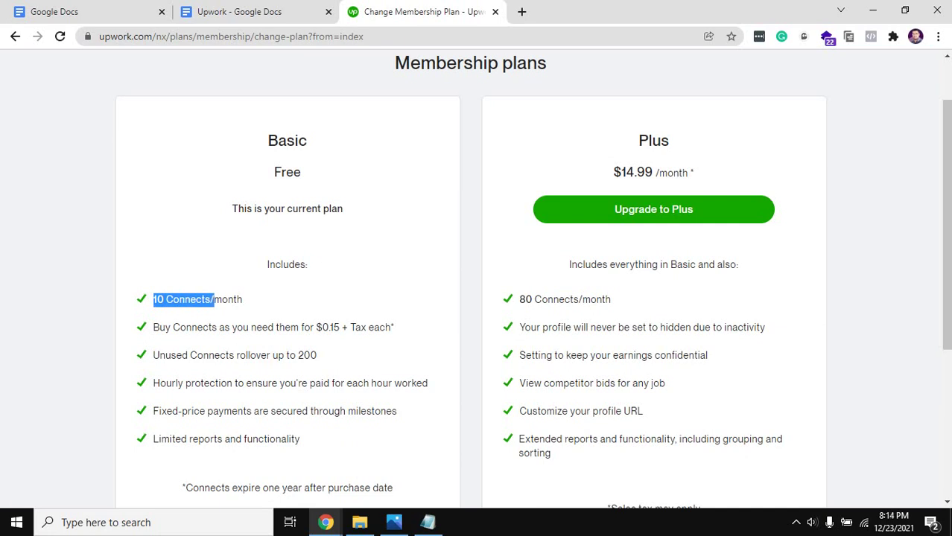
triple_click(211, 298)
triple_click(211, 298)
drag(274, 172, 301, 172)
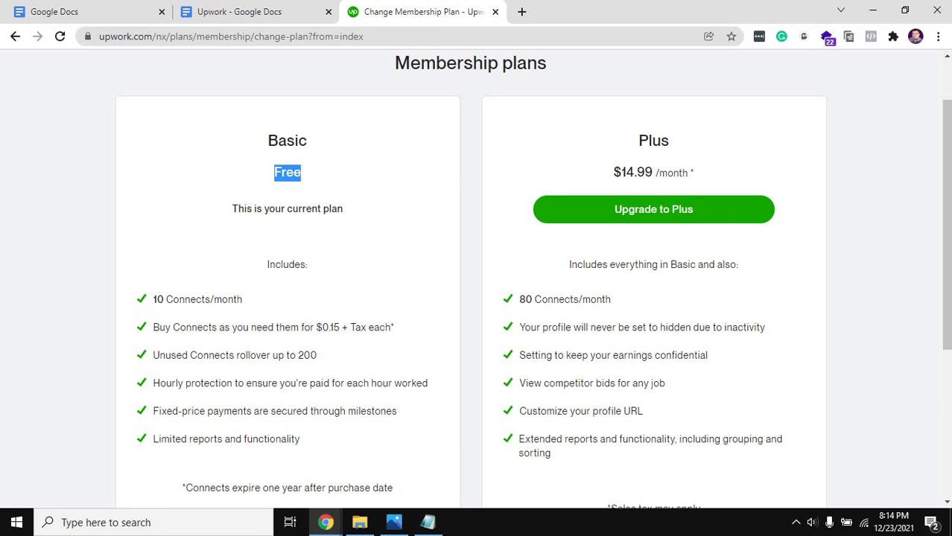
- Highlight the Basic plan's Connects purchase price and its unused Connects rollover line
drag(395, 327, 368, 327)
click(359, 327)
triple_click(358, 328)
scroll(359, 328, down, 2)
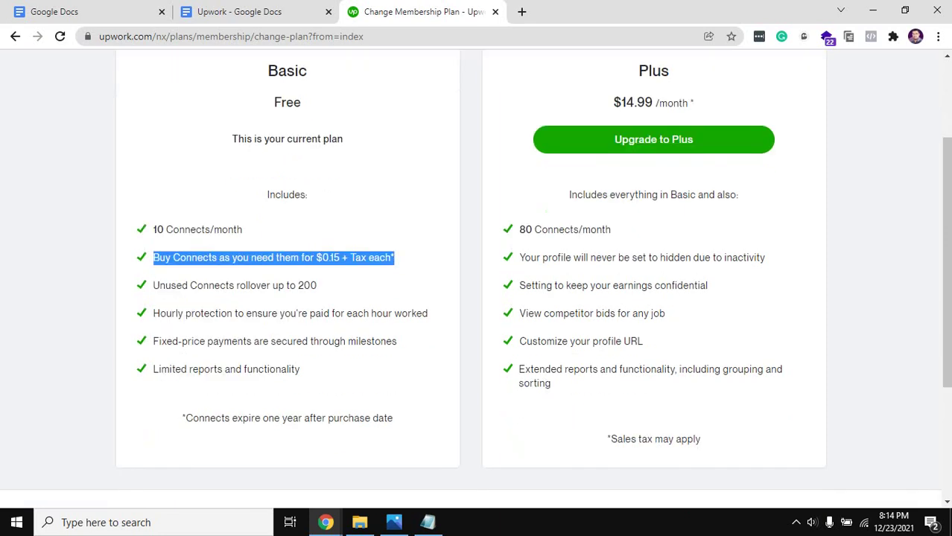
triple_click(192, 285)
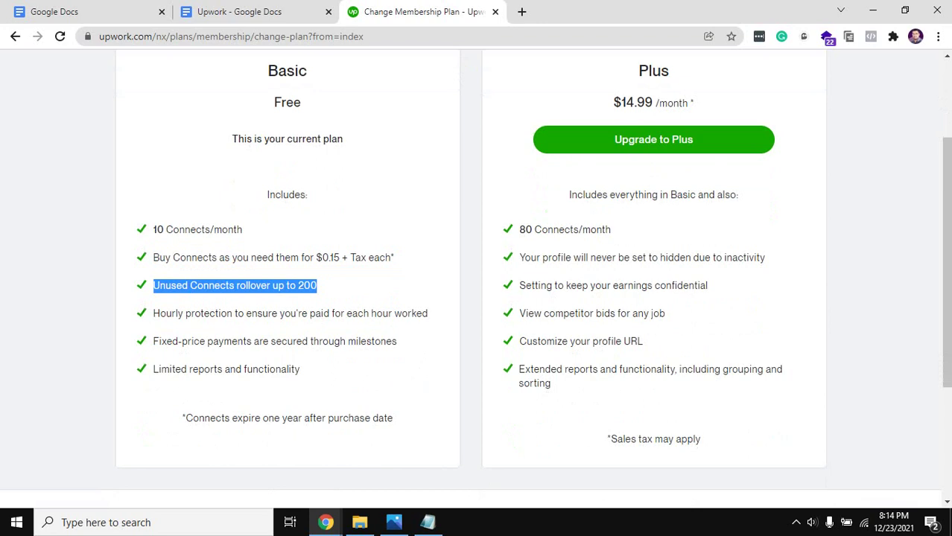
scroll(471, 275, up, 4)
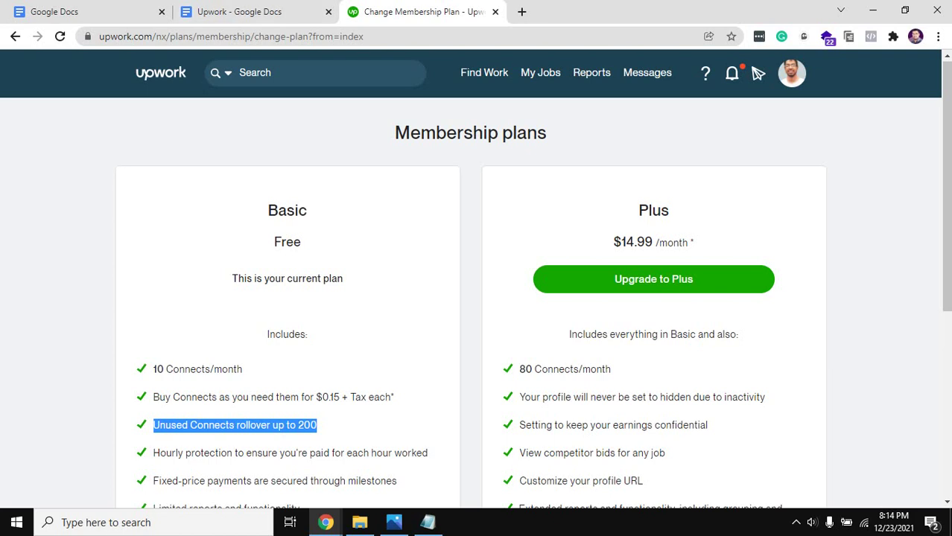
- Check the Google Meet call window and return to the Upwork membership plans
click(325, 522)
click(178, 387)
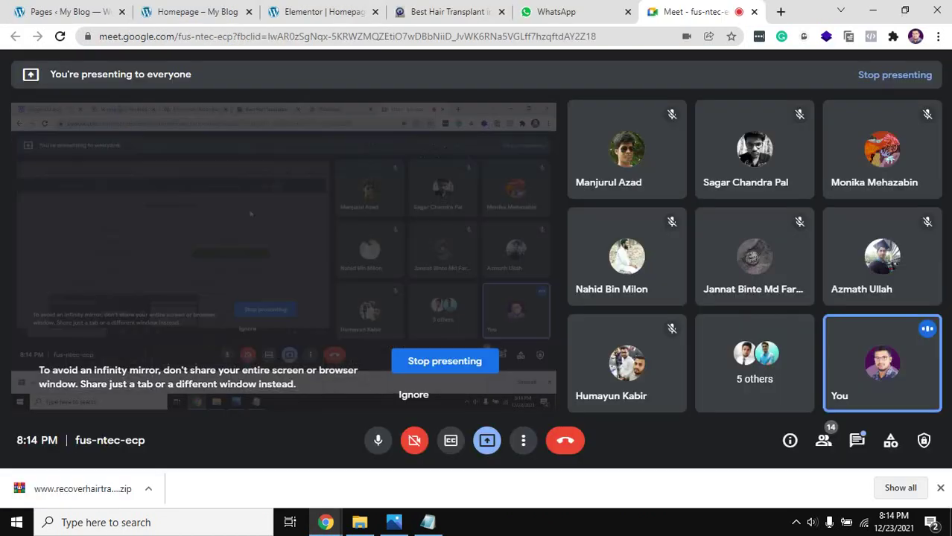
click(325, 522)
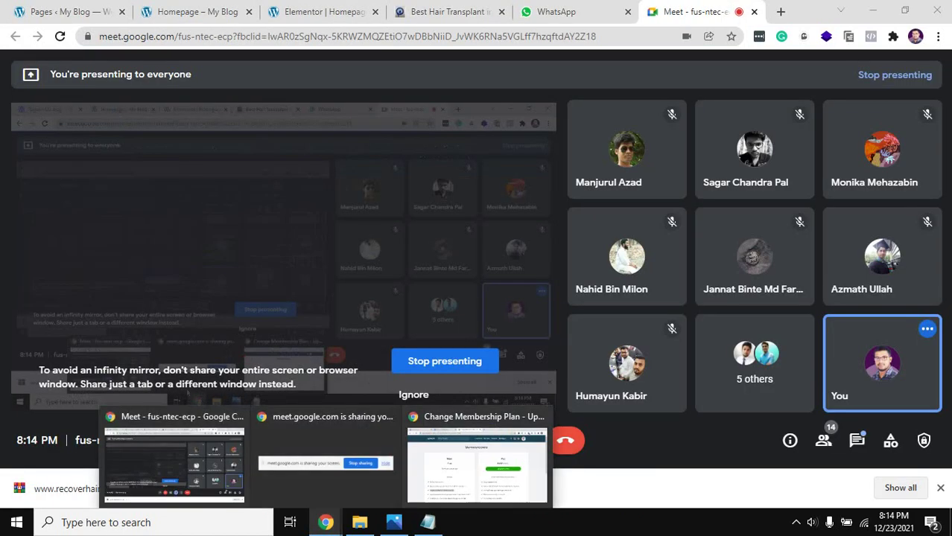
click(476, 457)
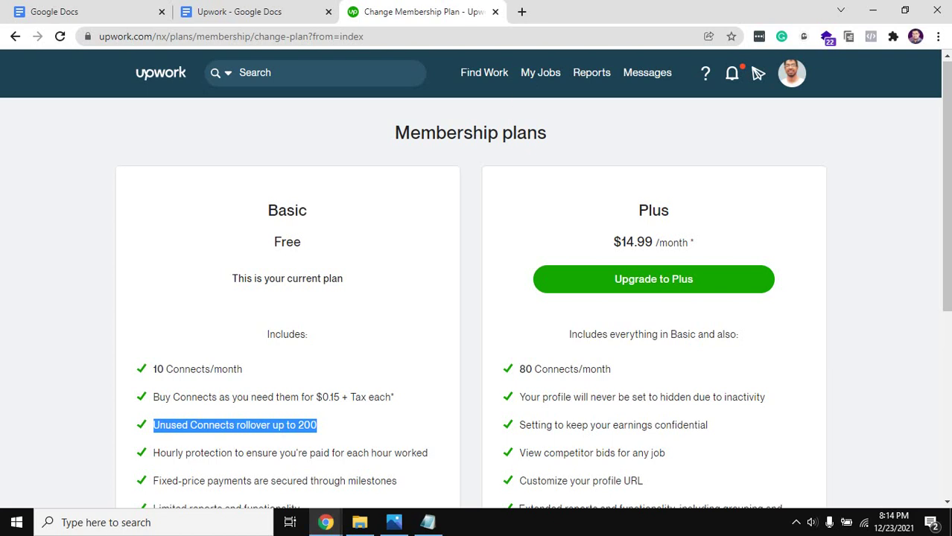
- Open the Connects History report in a new browser tab and switch to it
mouse_move(591, 72)
middle_click(619, 174)
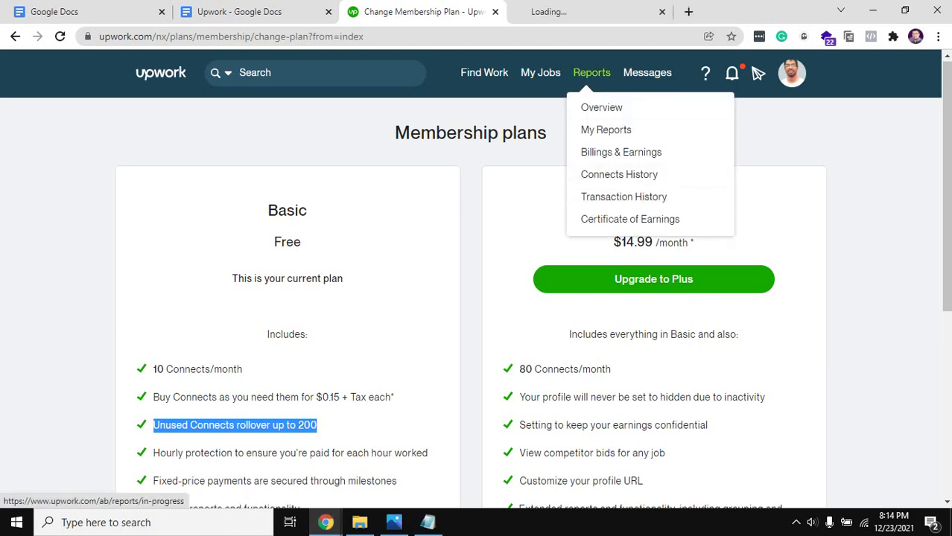
key(ctrl+Tab)
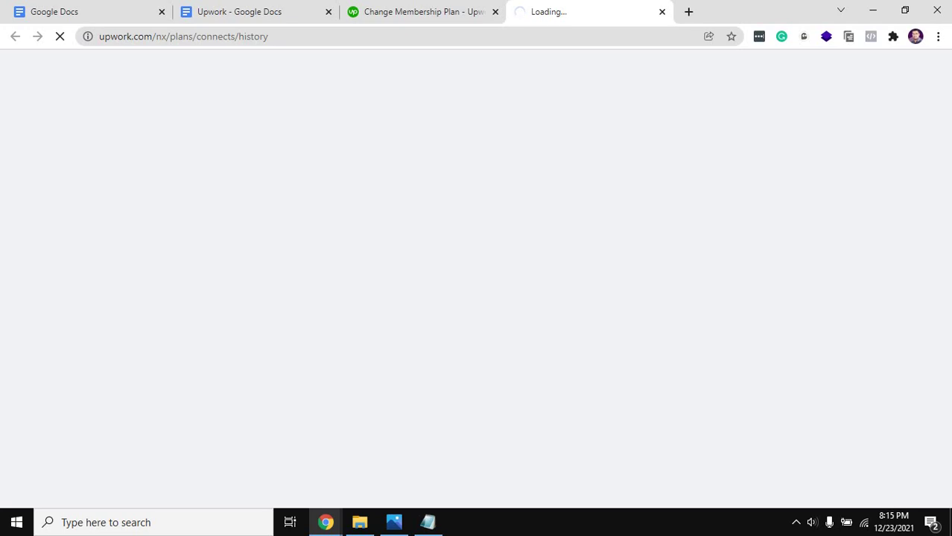
- Switch to the Google Meet call window to check the meeting
mouse_move(326, 522)
click(175, 456)
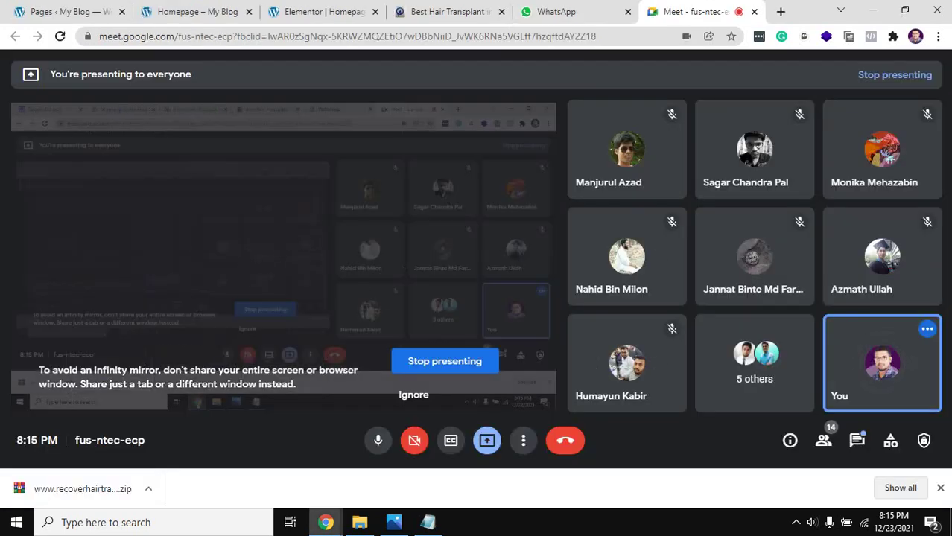
- Return to the Upwork window, reload the Connects History page and highlight the word Connects in its heading
mouse_move(326, 522)
click(477, 463)
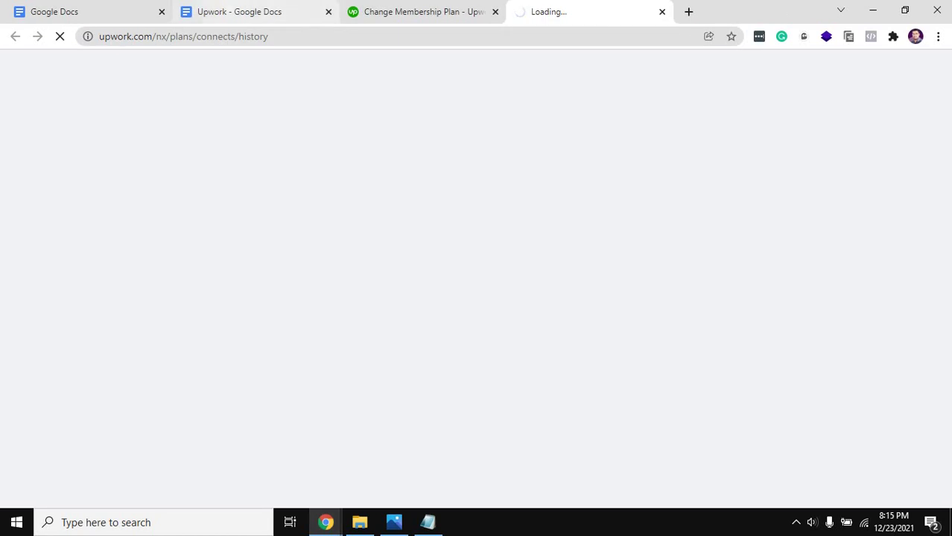
key(ctrl+l)
key(Return)
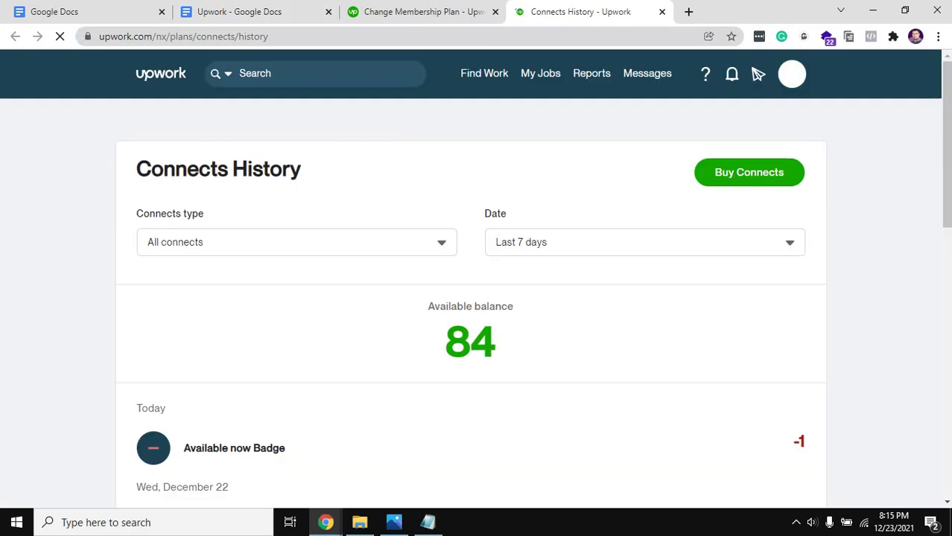
scroll(484, 72, down, 1)
scroll(484, 72, up, 1)
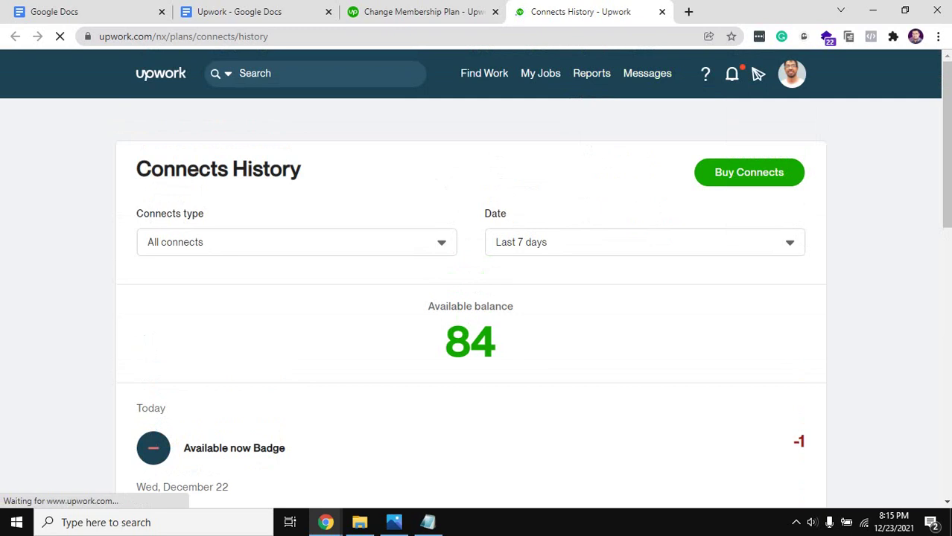
double_click(183, 169)
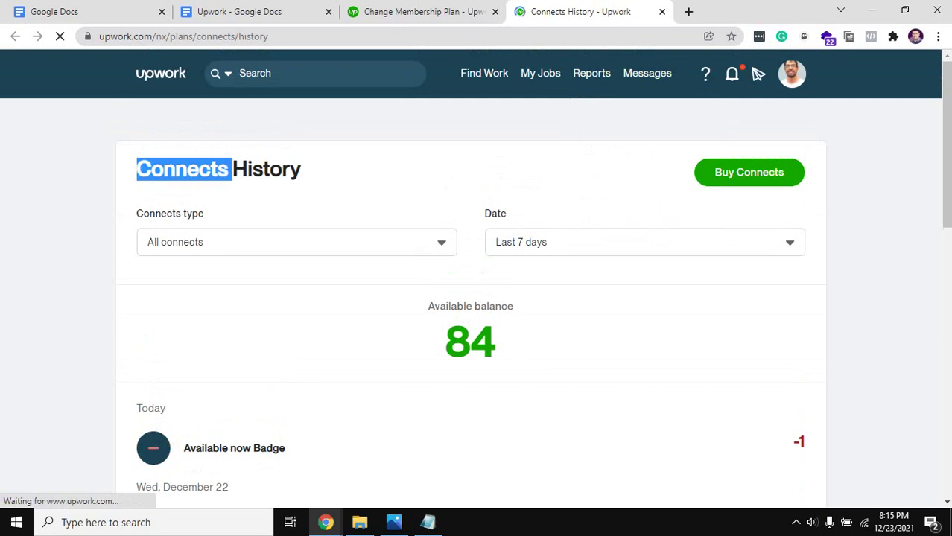
- Open the Upwork home page in a new browser tab and view the job feed there
middle_click(161, 73)
key(ctrl+Tab)
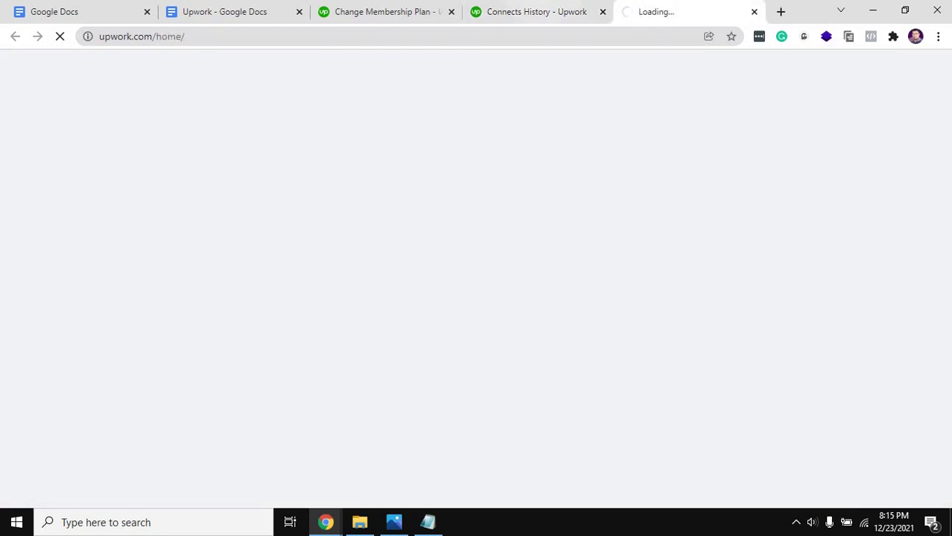
key(ctrl+shift+Tab)
key(ctrl+Tab)
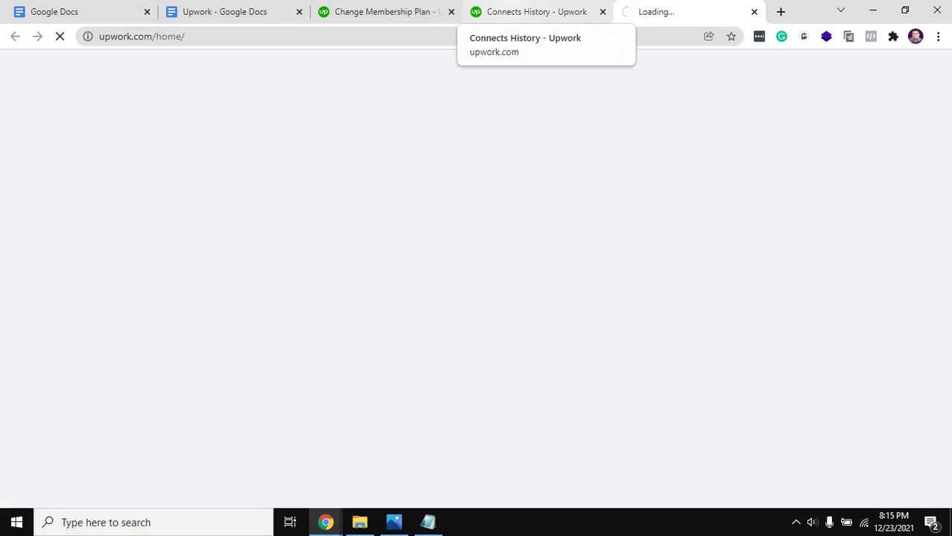
click(536, 11)
click(655, 11)
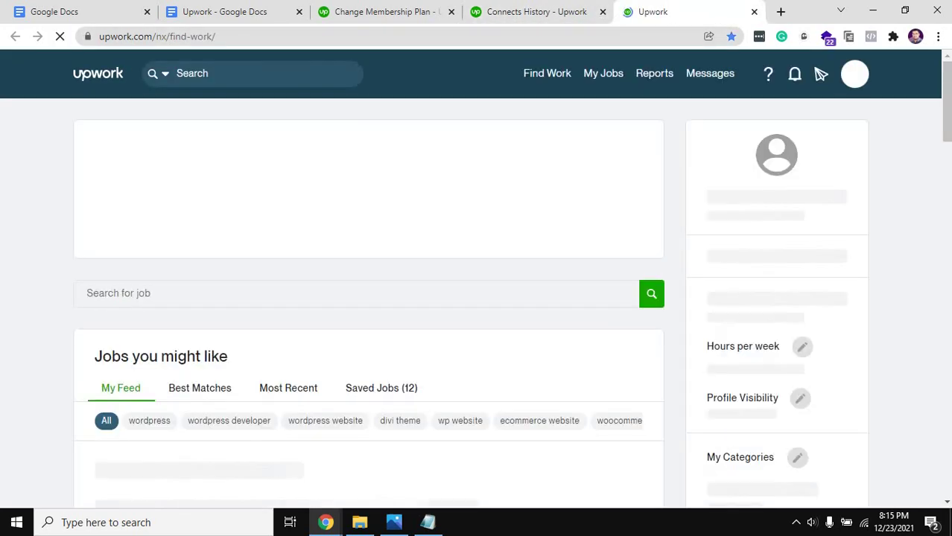
scroll(228, 358, down, 3)
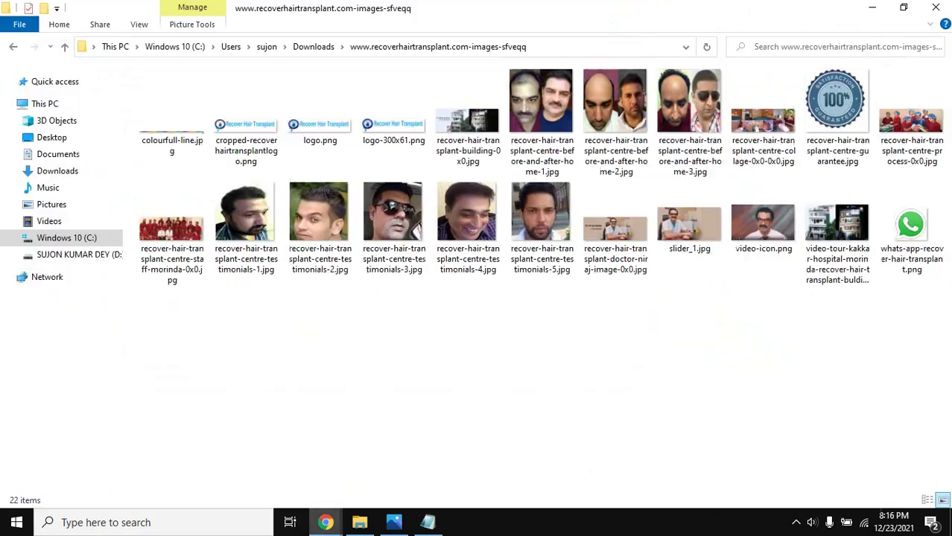
- Switch to the Google Meet call window to check the meeting and return to the Upwork job feed
click(325, 522)
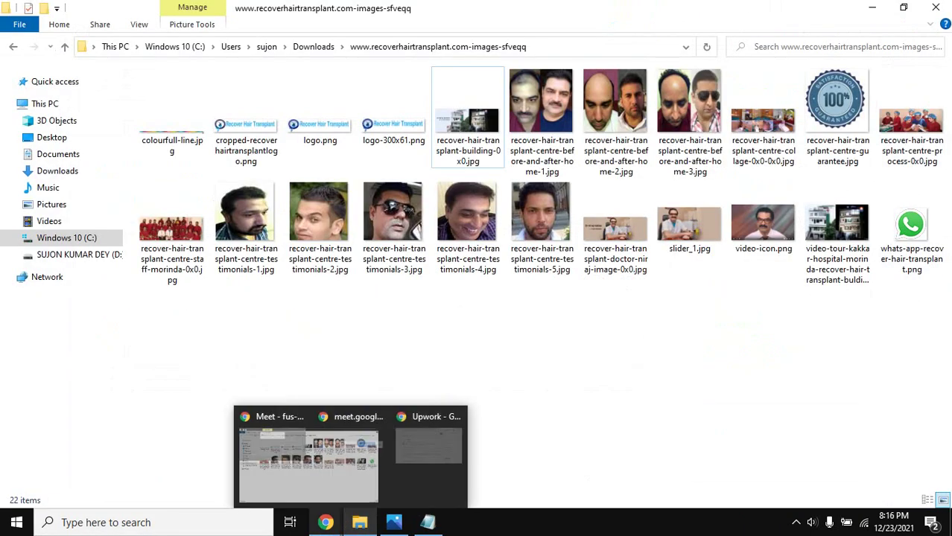
click(214, 484)
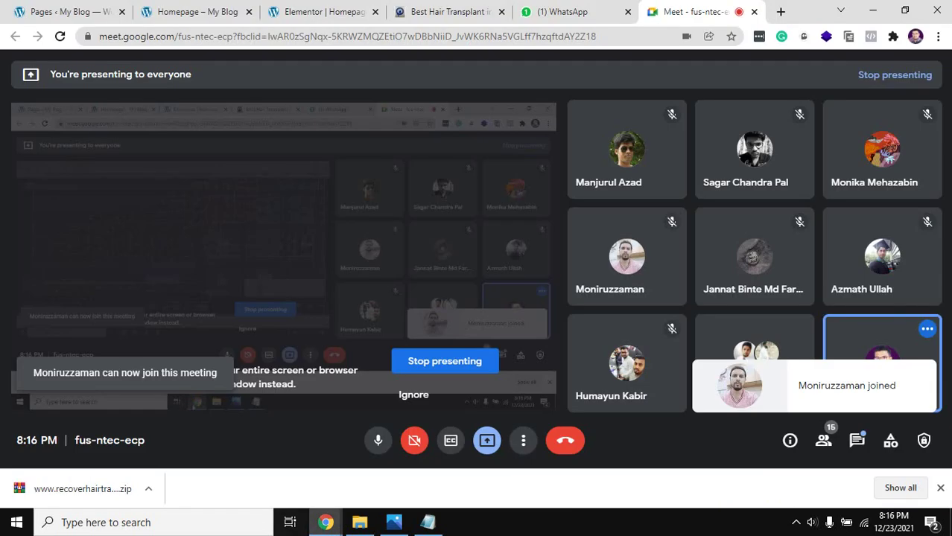
mouse_move(325, 522)
click(477, 469)
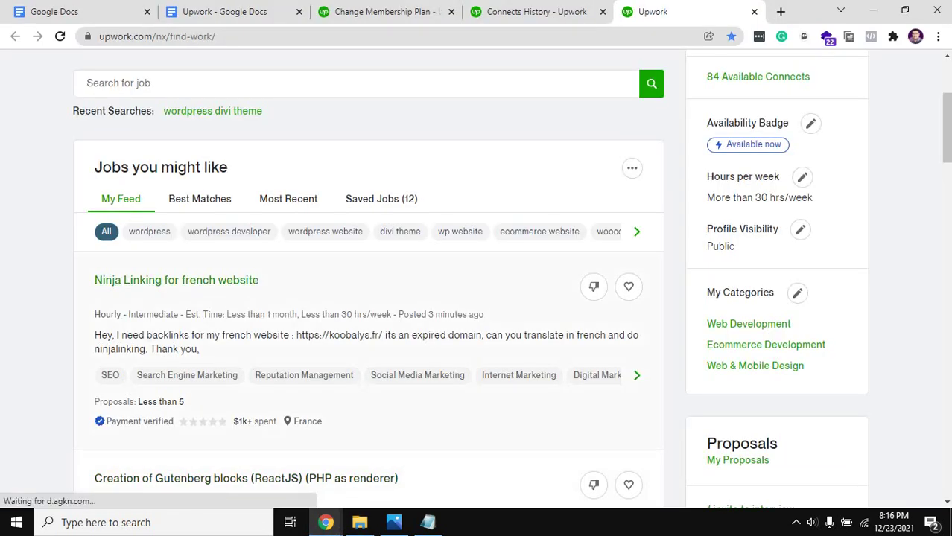
- Search the Upwork job listings for "Link building" from the home page
scroll(186, 298, down, 1)
scroll(368, 298, up, 4)
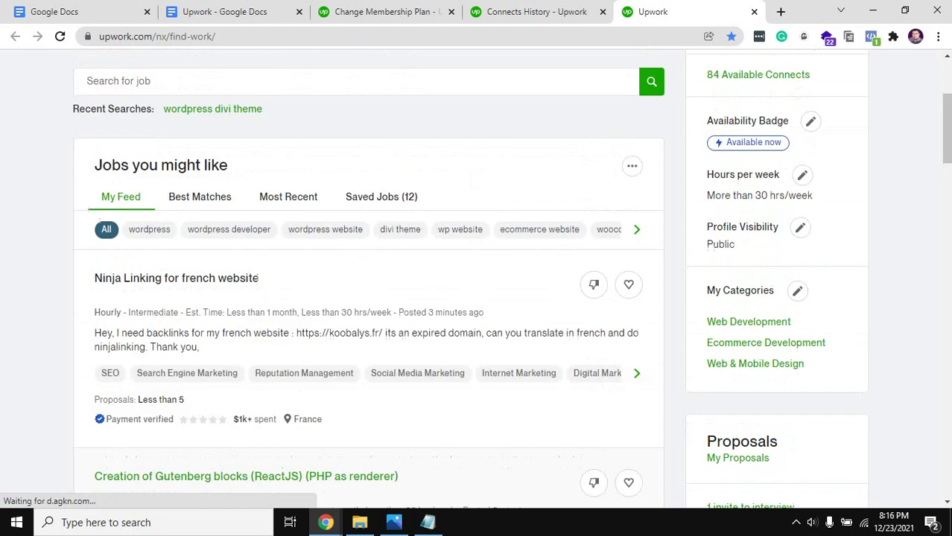
click(149, 293)
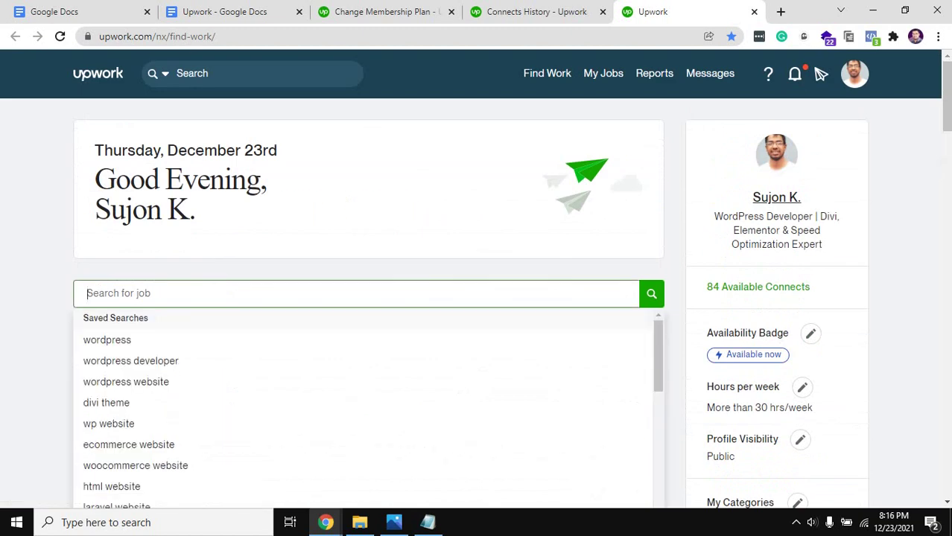
text(Link bu)
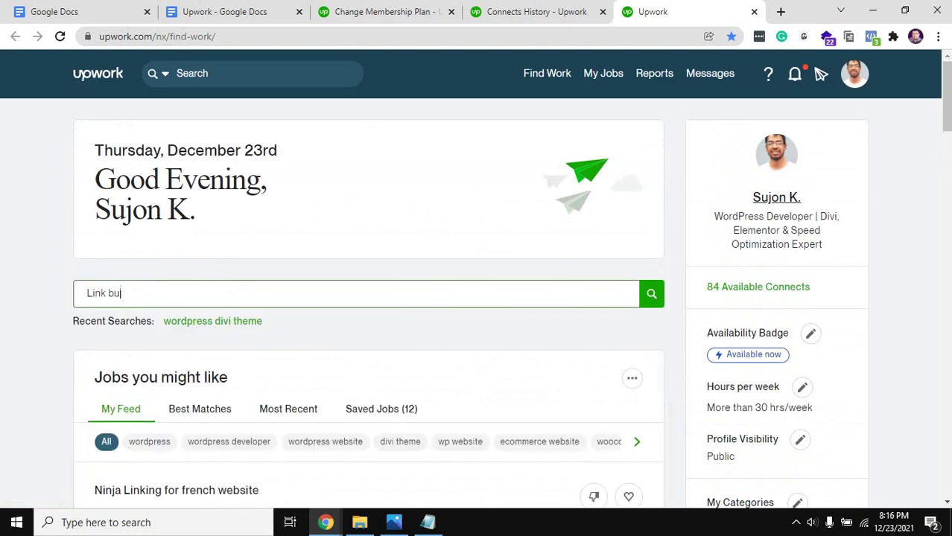
text(ilding)
key(Return)
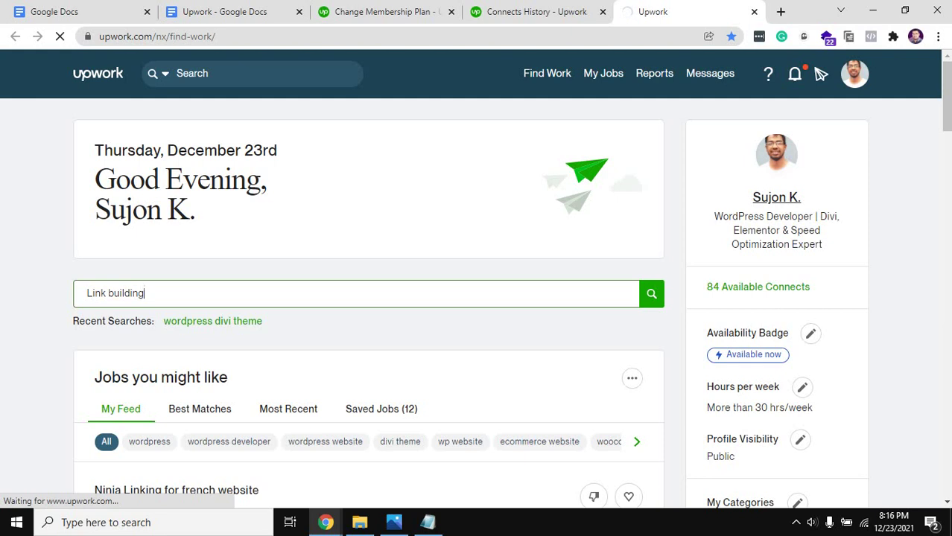
key(Return)
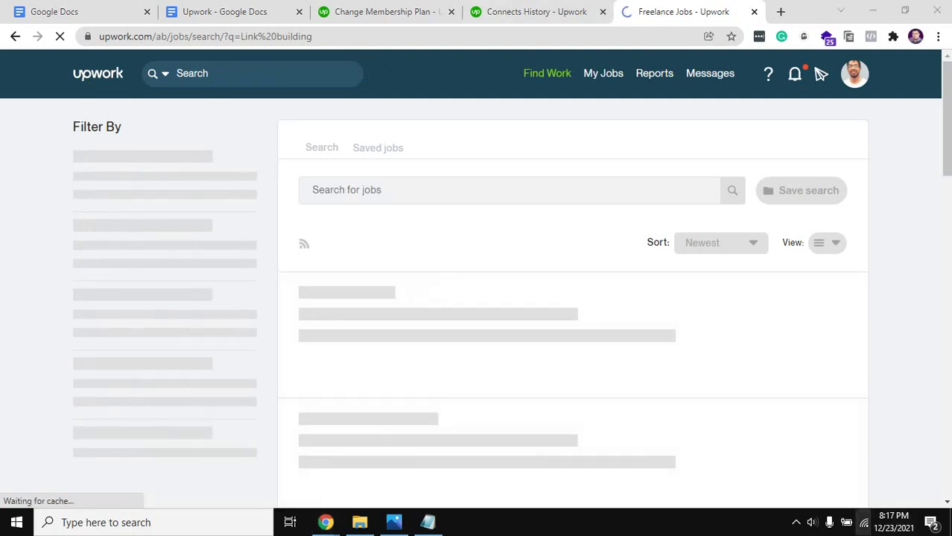
- Check the available Wi-Fi networks and connect to the one named after the account owner
click(863, 523)
key(Escape)
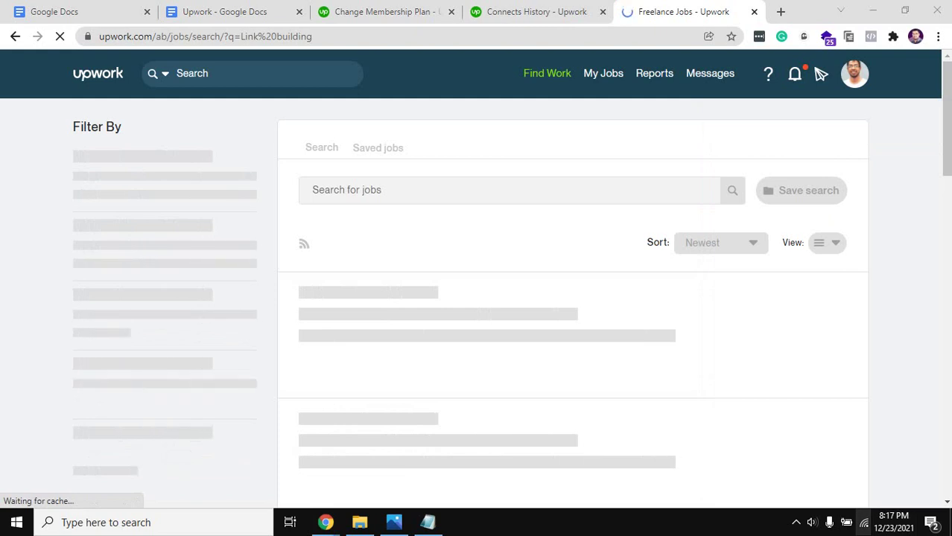
click(863, 523)
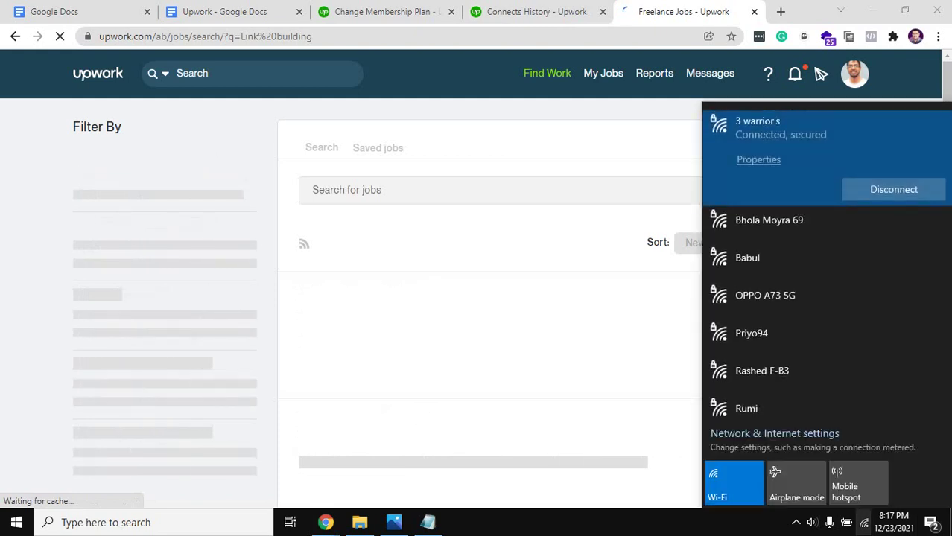
key(Escape)
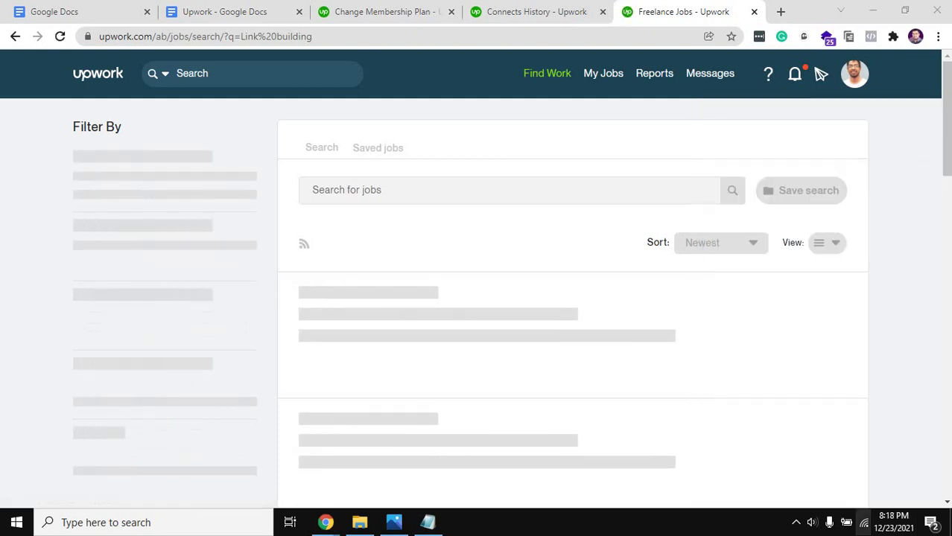
click(863, 523)
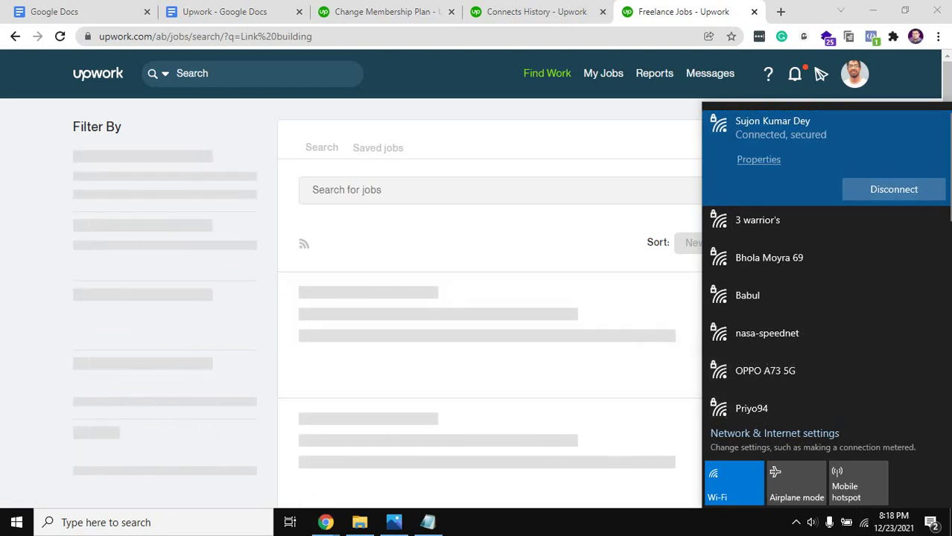
- Reload the Link building job search page and view the listed jobs
click(204, 35)
key(Return)
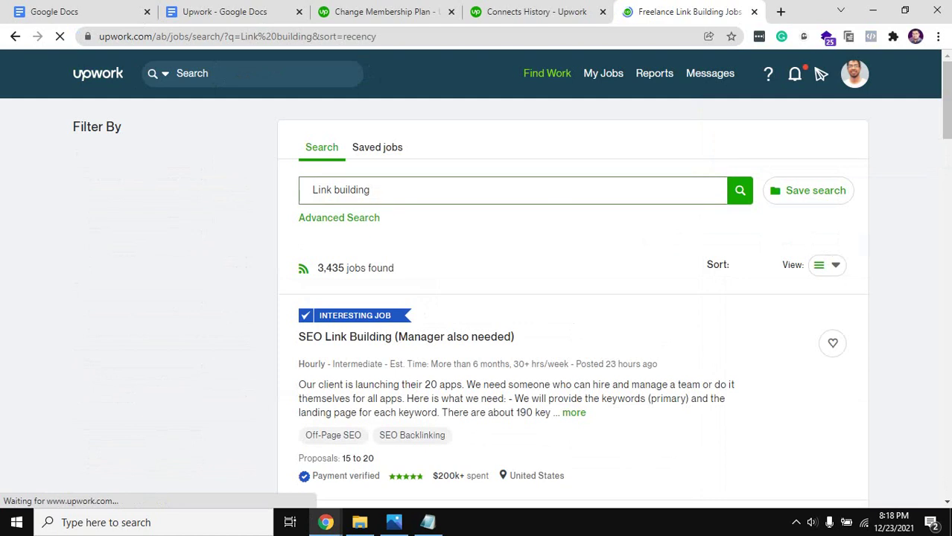
scroll(477, 298, down, 1)
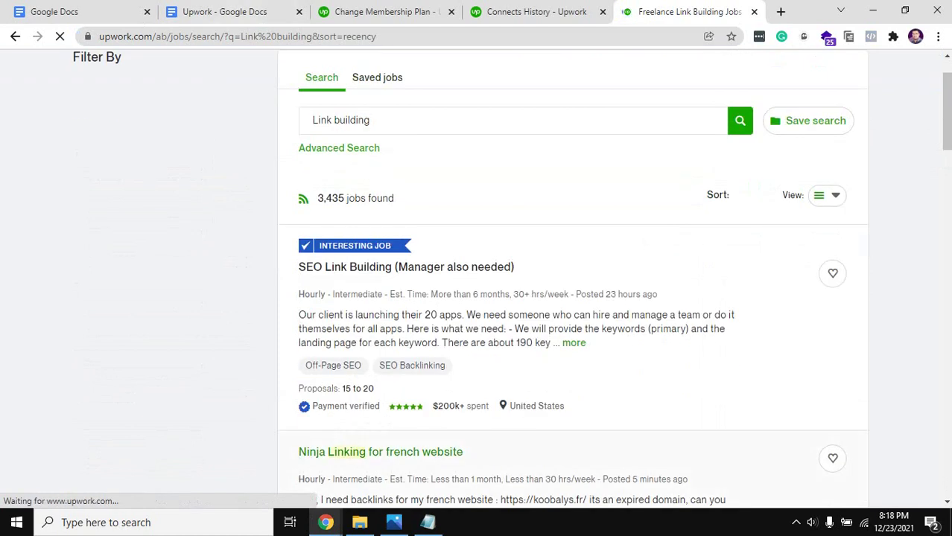
- Check the Google Meet call window and return to the Link building job results
mouse_move(326, 522)
click(171, 462)
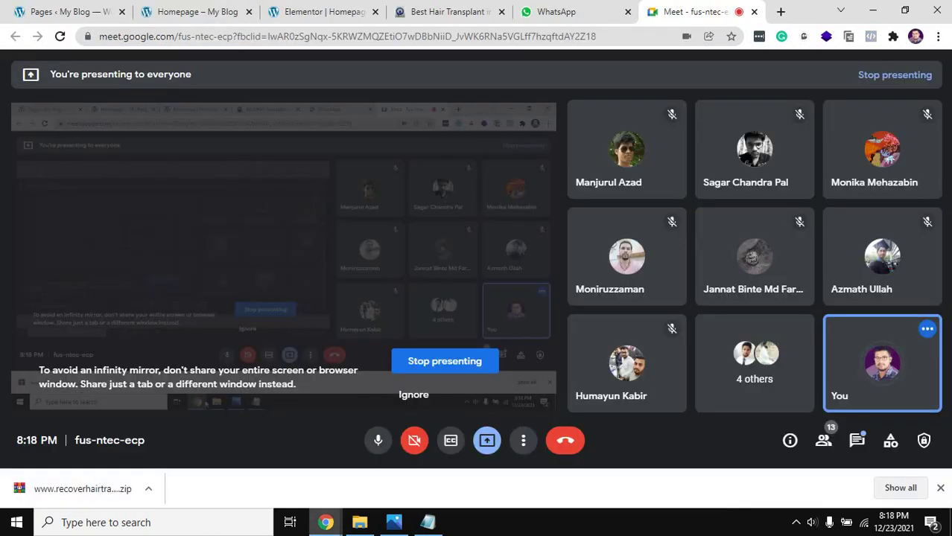
click(477, 466)
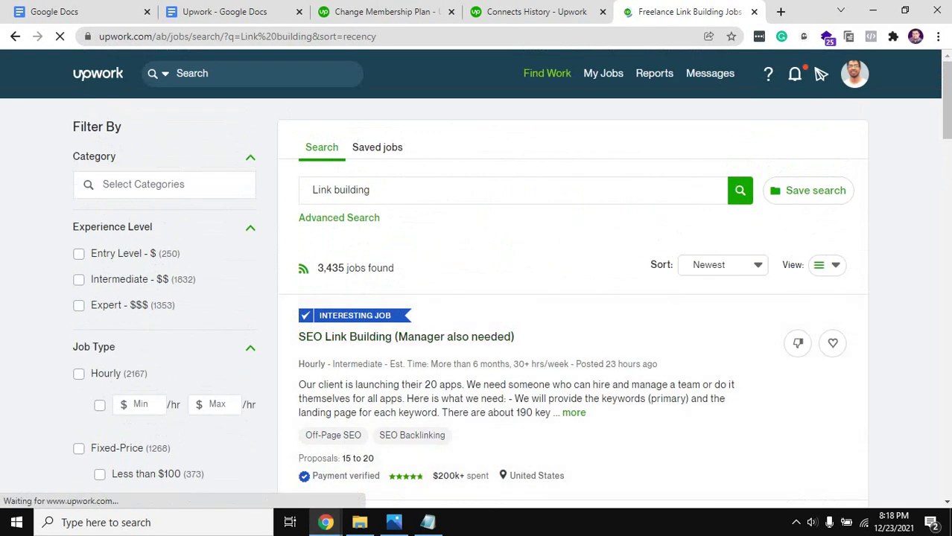
- Open the job "SEO Link Building (Manager also needed)" and review its description, requirements and client details
scroll(406, 267, down, 1)
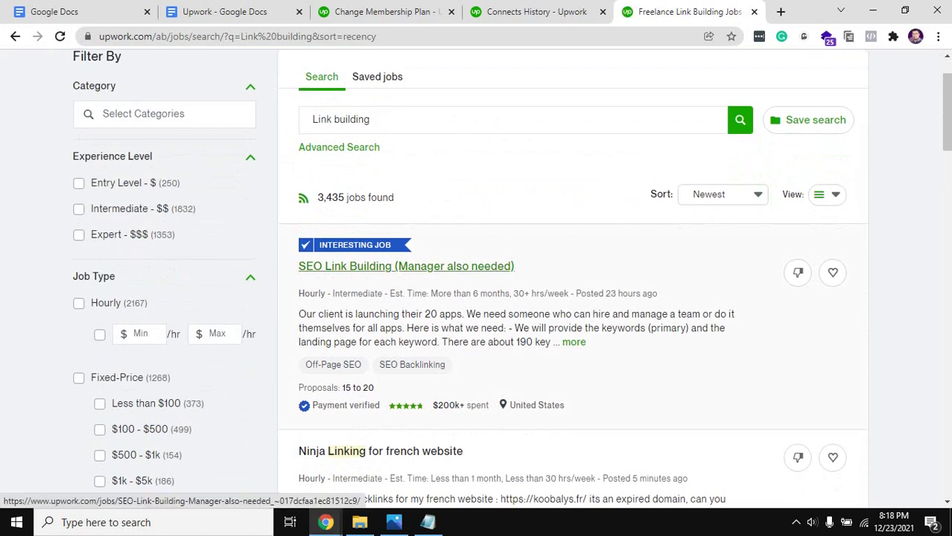
click(406, 266)
click(406, 266)
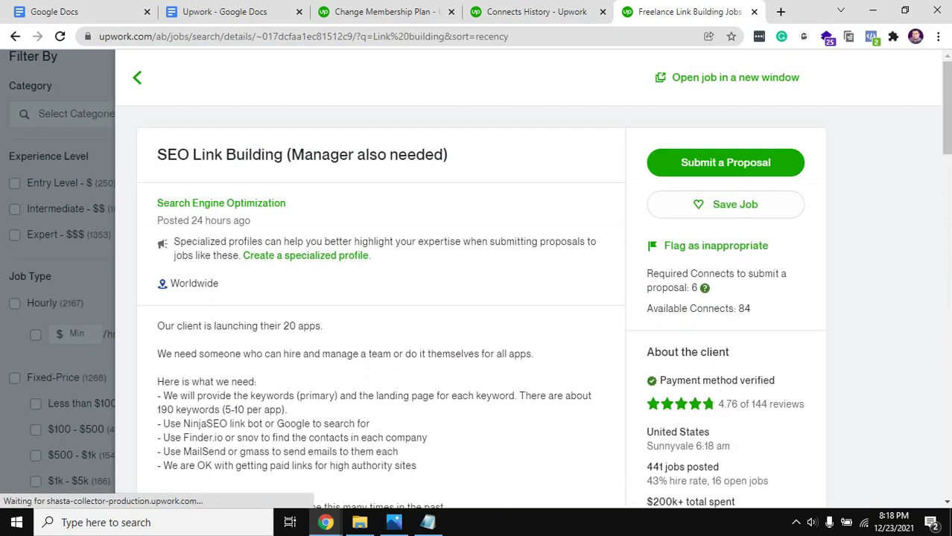
scroll(476, 275, down, 10)
scroll(477, 276, up, 4)
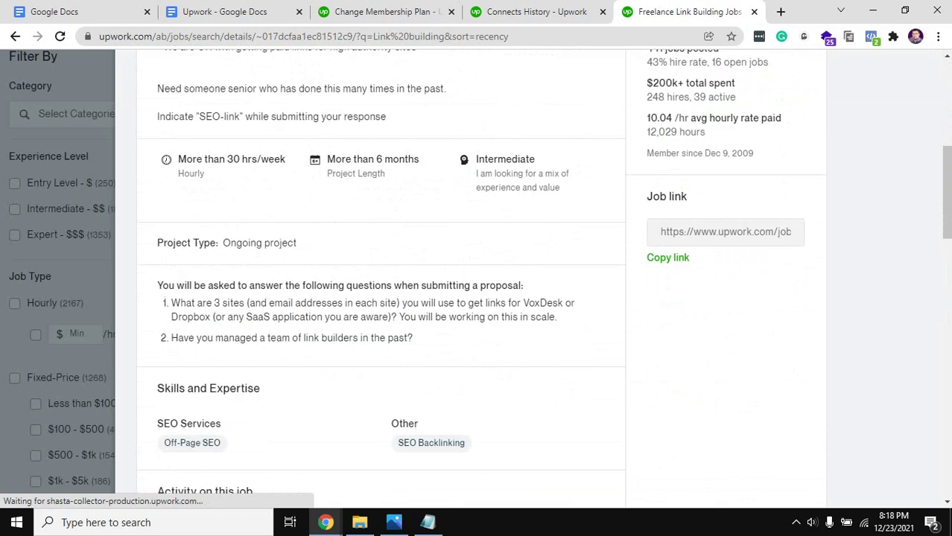
scroll(477, 276, up, 6)
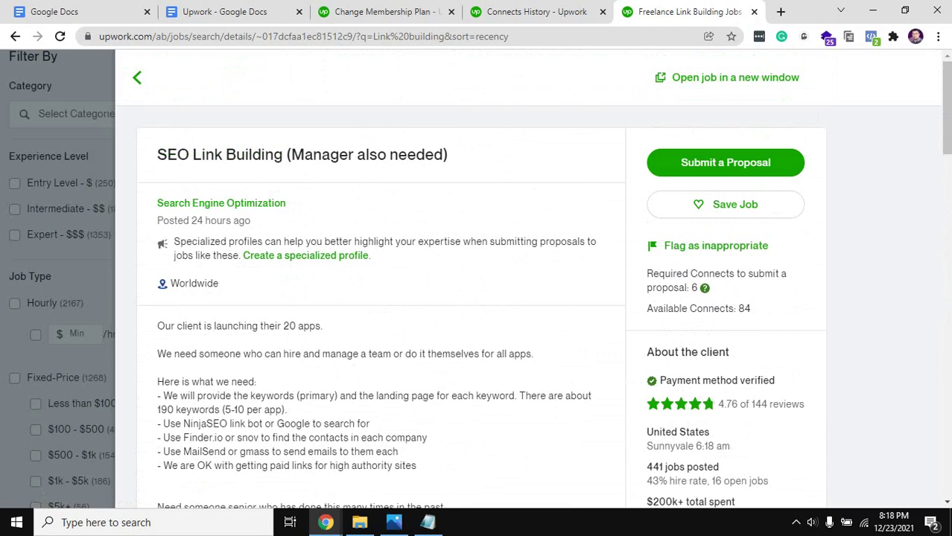
- Mark the Submit a Proposal button, the required Connects and the Available Connects in red on a temporary screen capture, and close the capture
key(Print)
drag(632, 250, 805, 336)
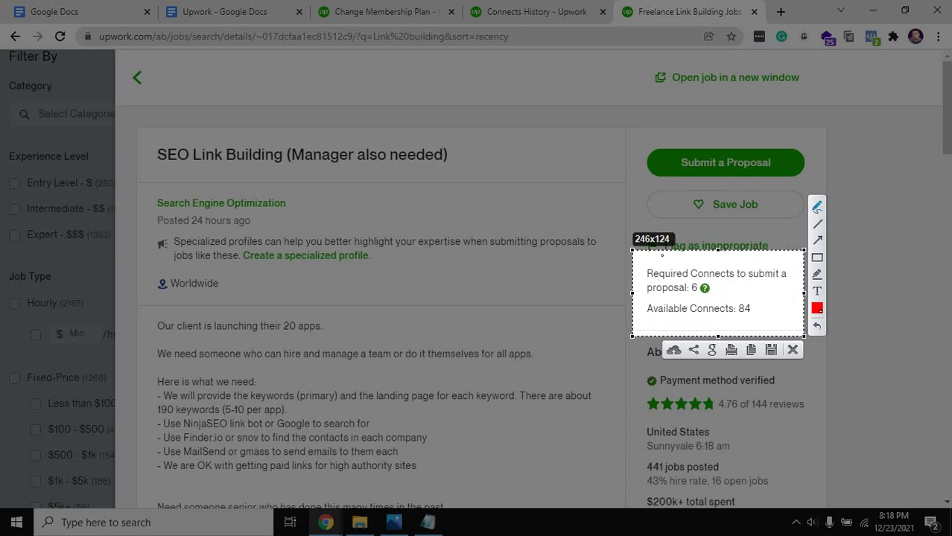
mouse_move(632, 139)
mouse_down()
mouse_move(630, 174)
mouse_move(819, 162)
mouse_move(544, 146)
mouse_up()
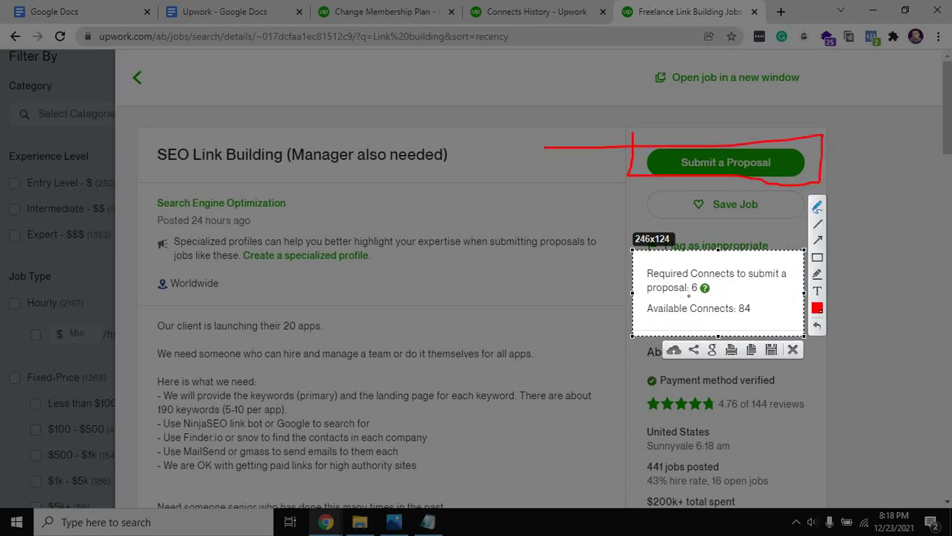
drag(689, 296, 701, 297)
drag(647, 323, 762, 325)
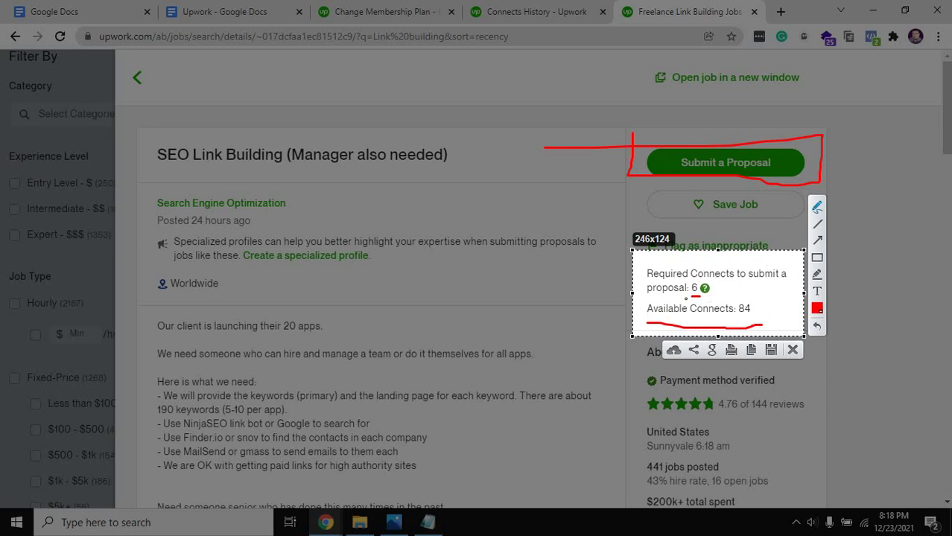
key(Escape)
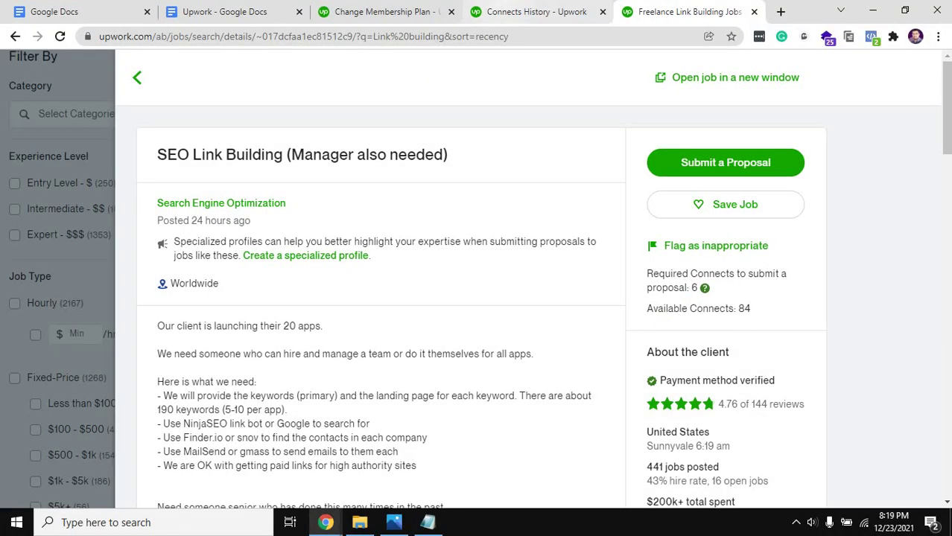
- Return to the membership plans page and highlight the Basic plan's monthly Connects allowance and the price per Connect
key(ctrl+shift+Tab)
key(ctrl+shift+Tab)
scroll(758, 72, down, 1)
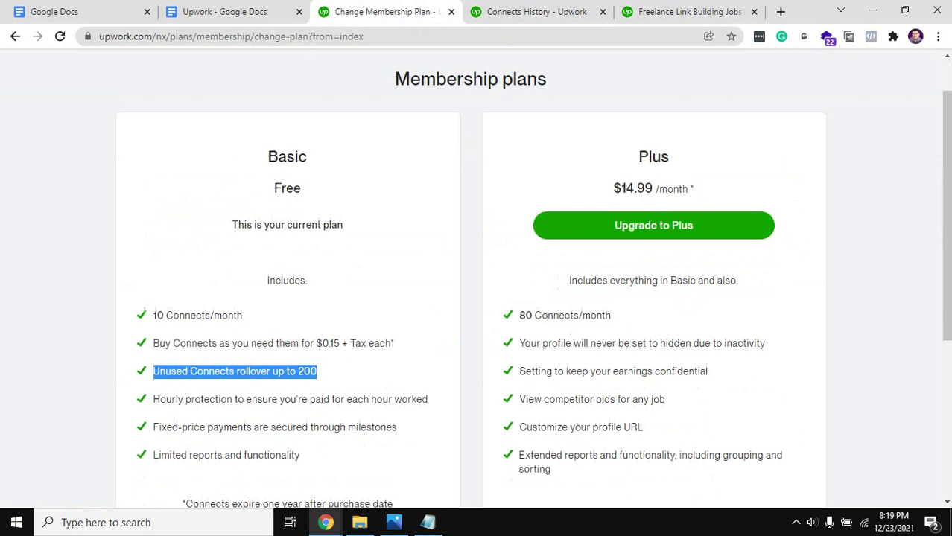
drag(154, 299, 202, 299)
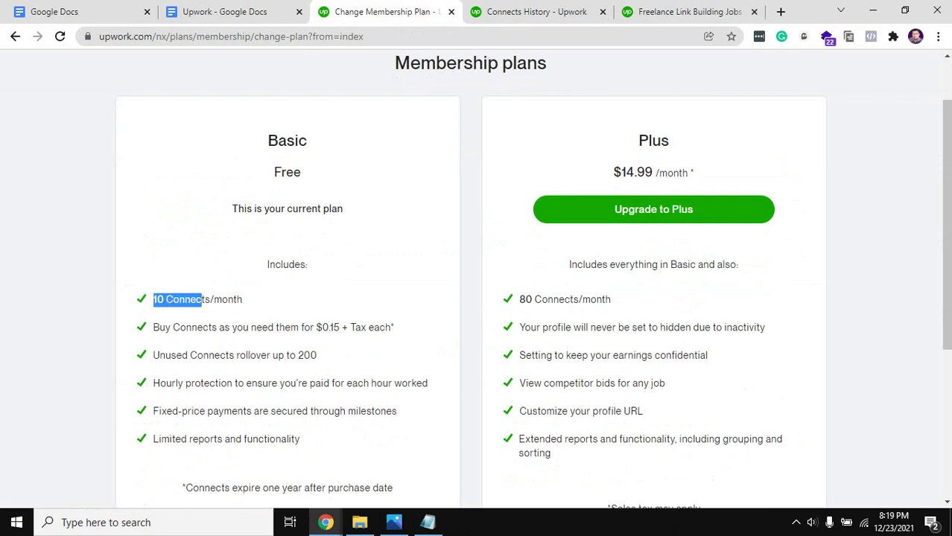
drag(328, 327, 332, 328)
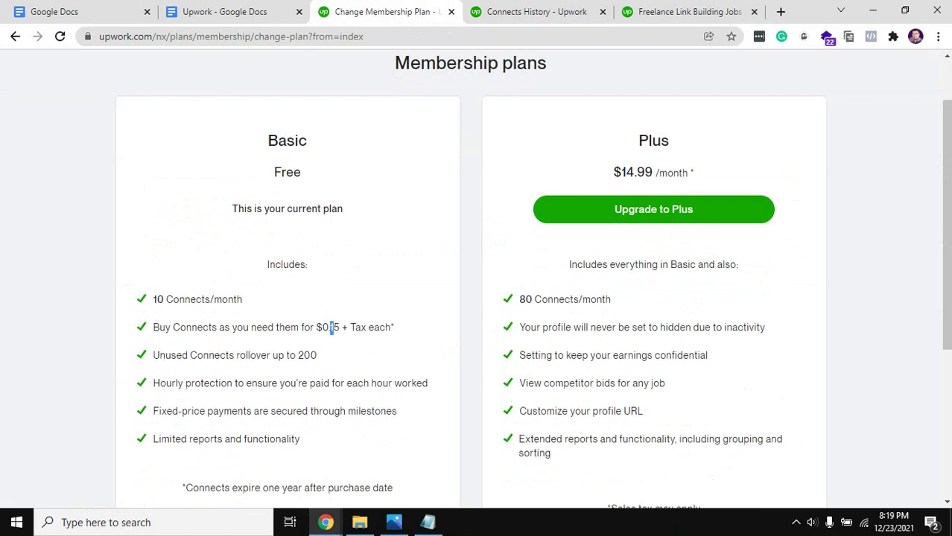
- Highlight the Basic plan's price per Connect and return to the SEO Link Building job by way of Connects History
double_click(332, 327)
key(ctrl+Tab)
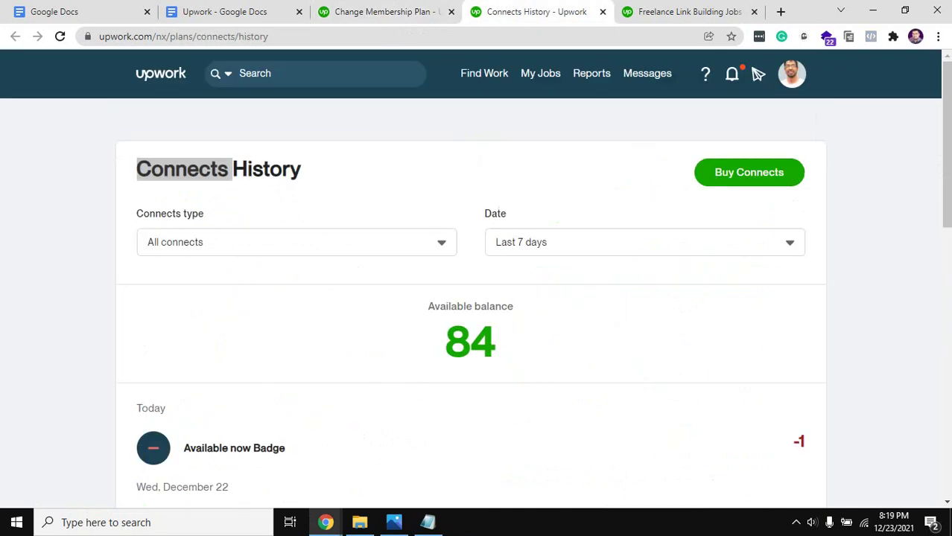
key(ctrl+Tab)
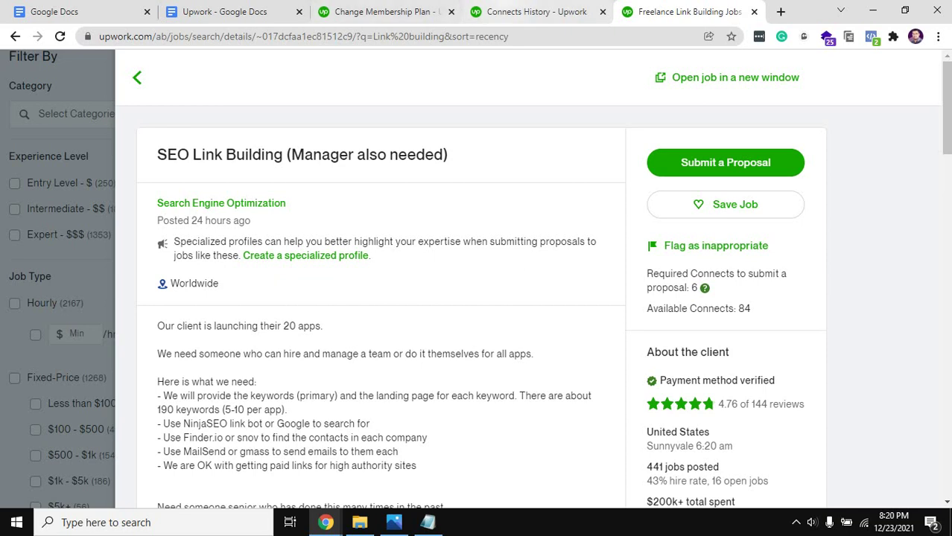
- Open the Find Work page in a new tab from Connects History and return to the SEO Link Building job
click(536, 11)
mouse_move(484, 73)
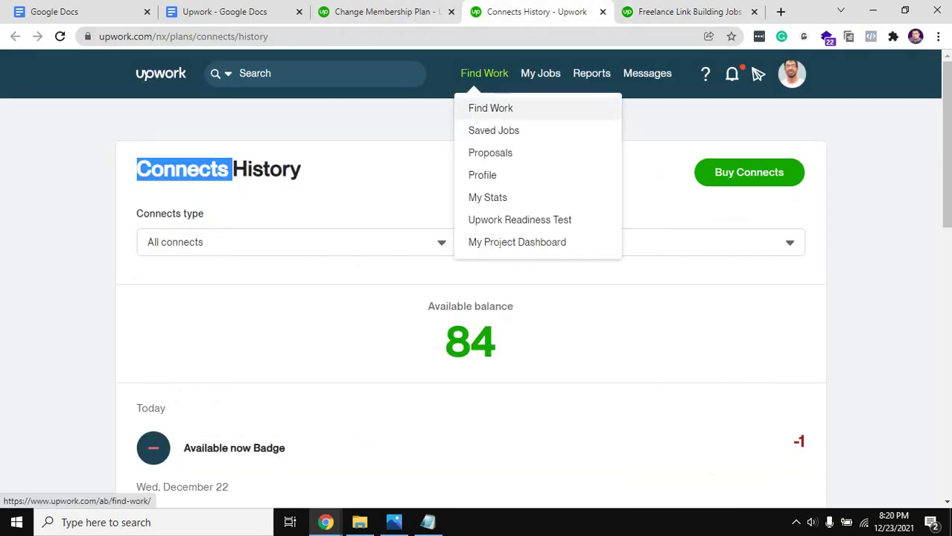
middle_click(469, 106)
click(677, 11)
click(574, 11)
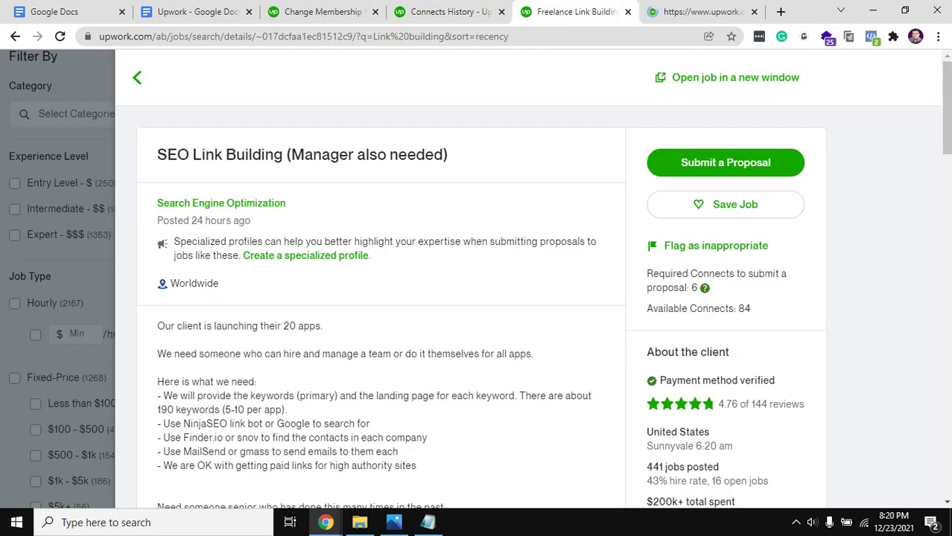
- Examine the job's activity section, highlight the Proposals label and return to the beginning of the posting
scroll(476, 298, down, 5)
scroll(476, 297, up, 3)
scroll(477, 298, down, 5)
scroll(476, 298, down, 5)
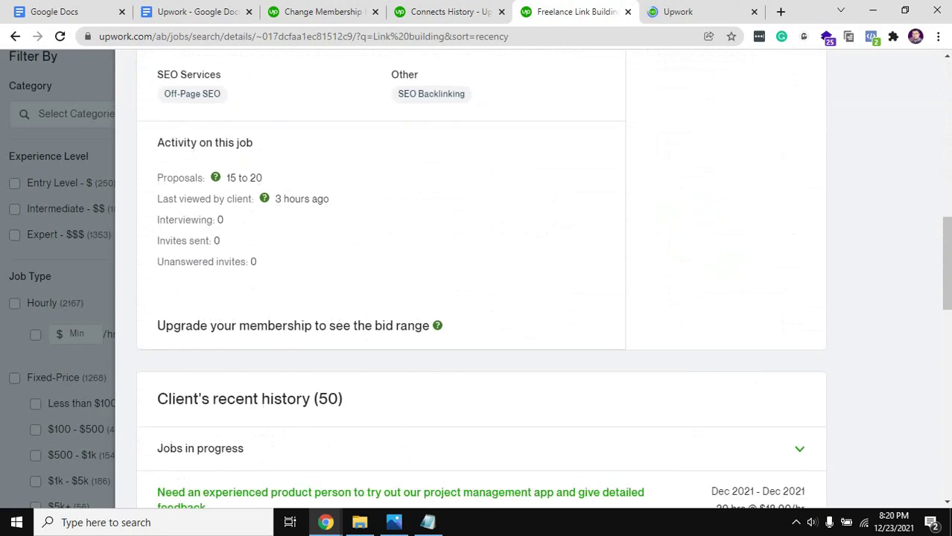
drag(166, 177, 180, 177)
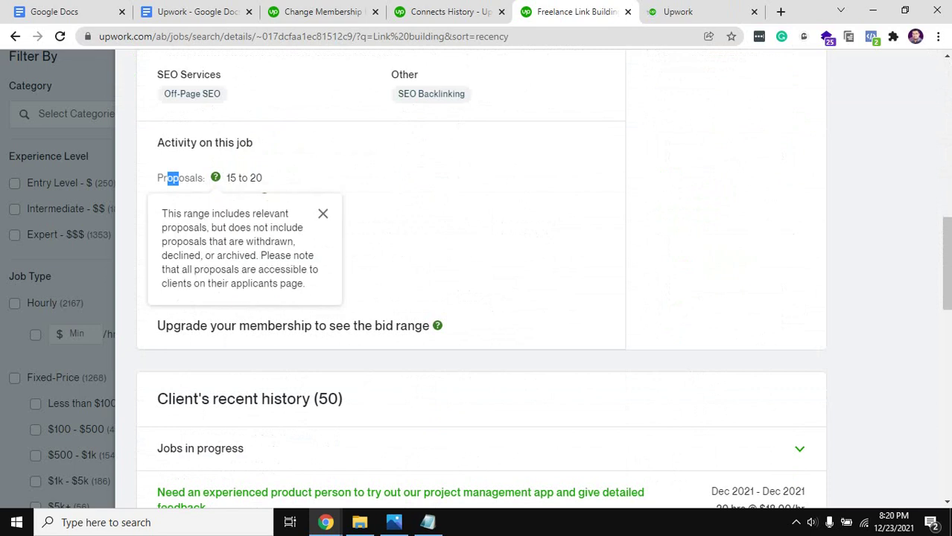
scroll(477, 298, up, 10)
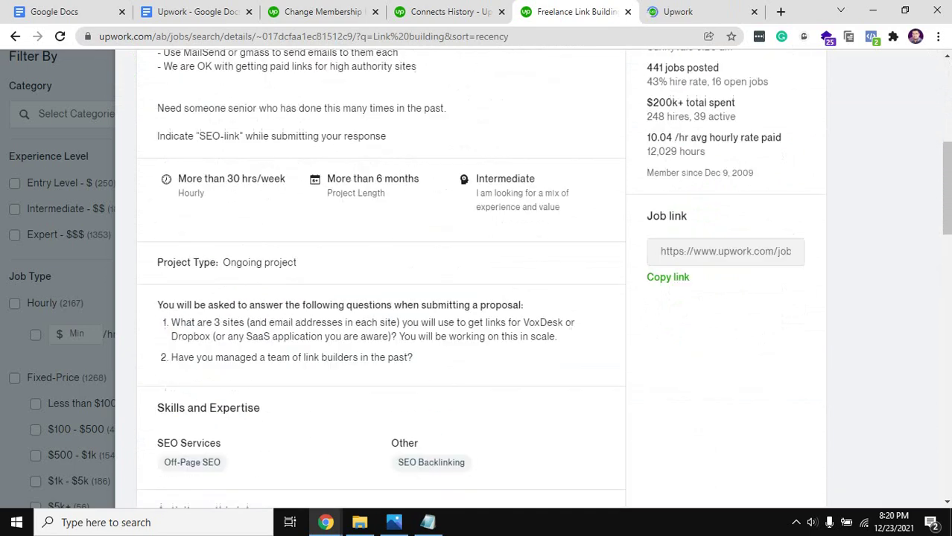
scroll(477, 298, up, 2)
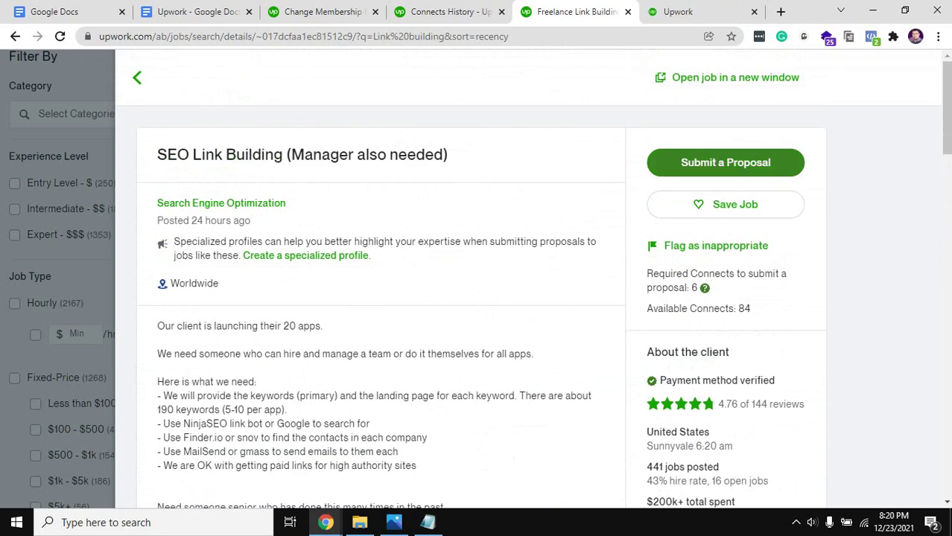
- Highlight the number of proposals in the job's activity section and review the job description and client details again
scroll(476, 298, down, 10)
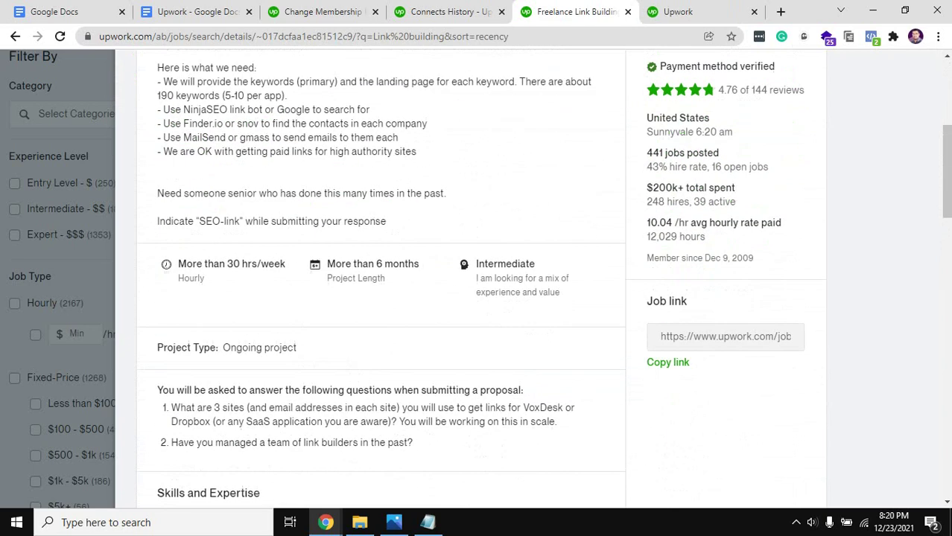
triple_click(244, 317)
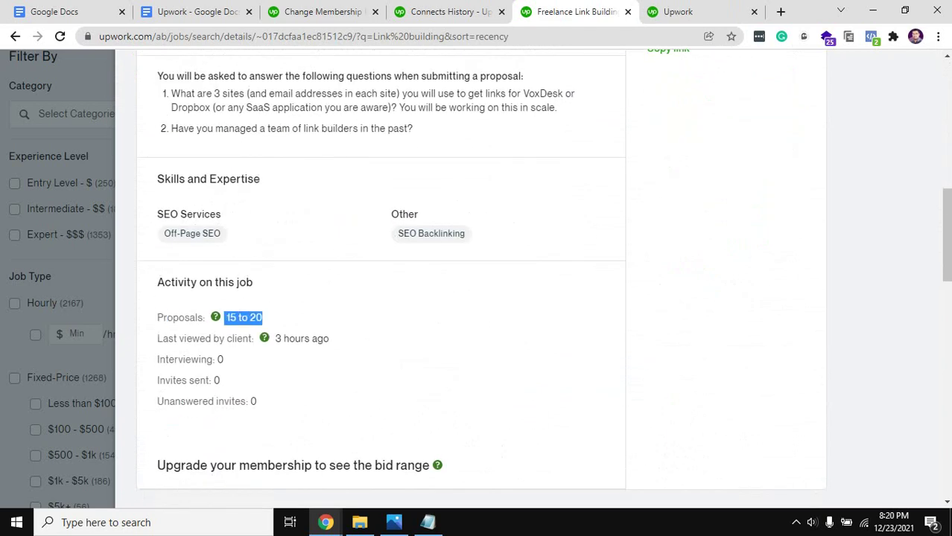
scroll(244, 318, up, 5)
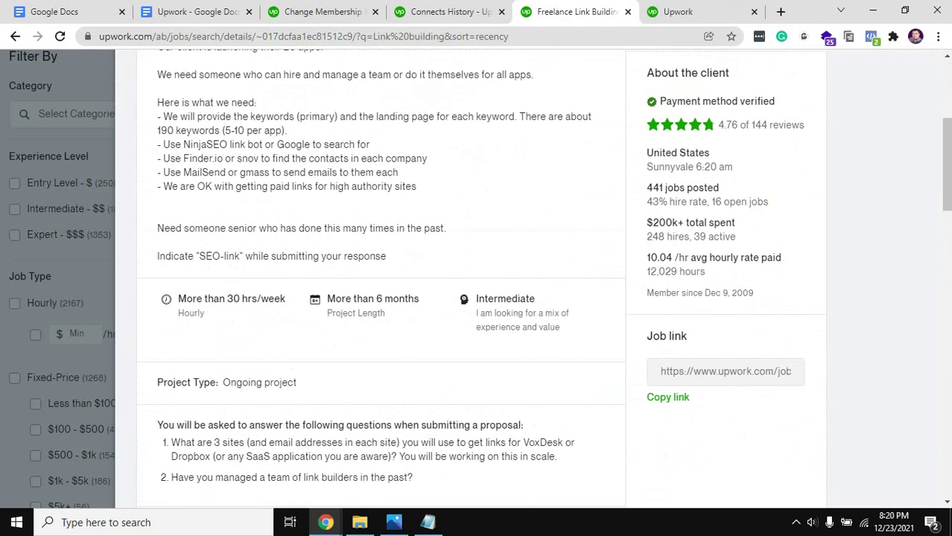
scroll(476, 298, up, 2)
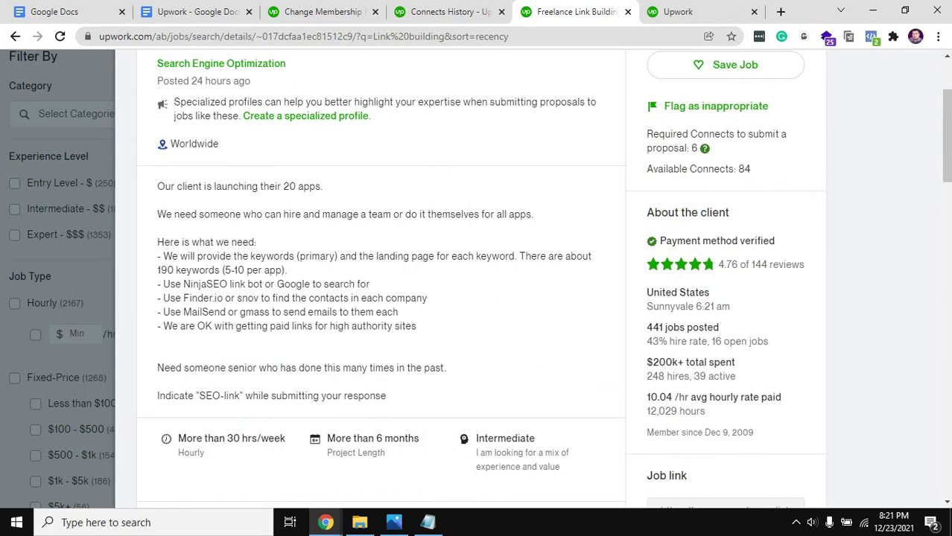
scroll(476, 298, up, 1)
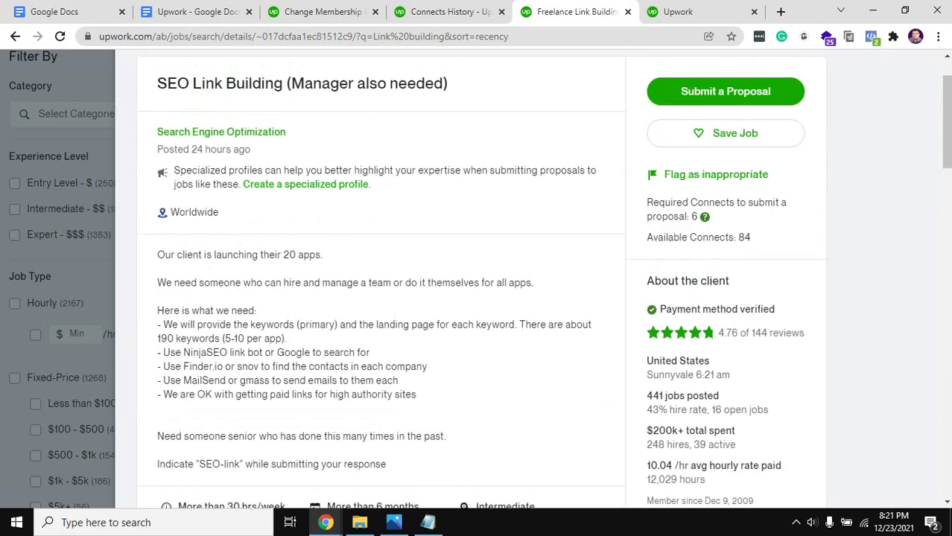
scroll(476, 298, down, 5)
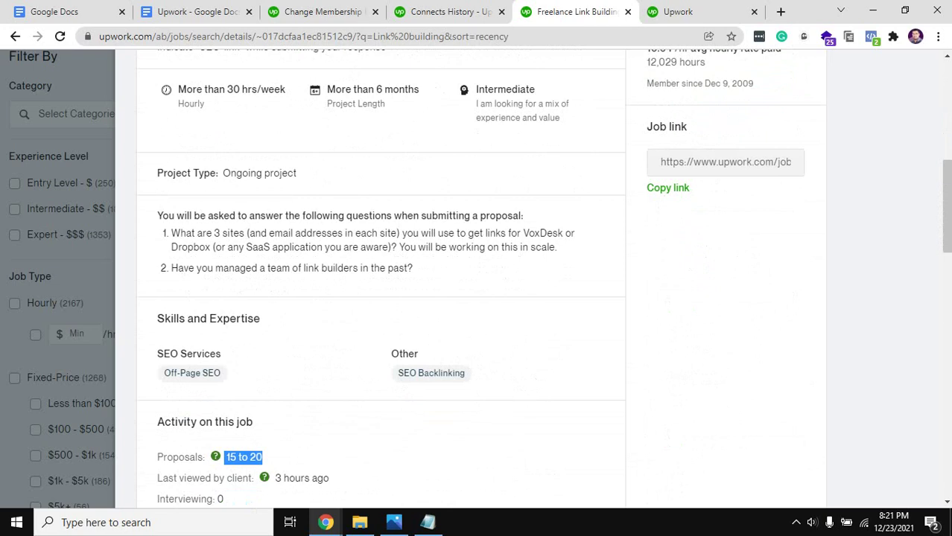
scroll(477, 298, up, 10)
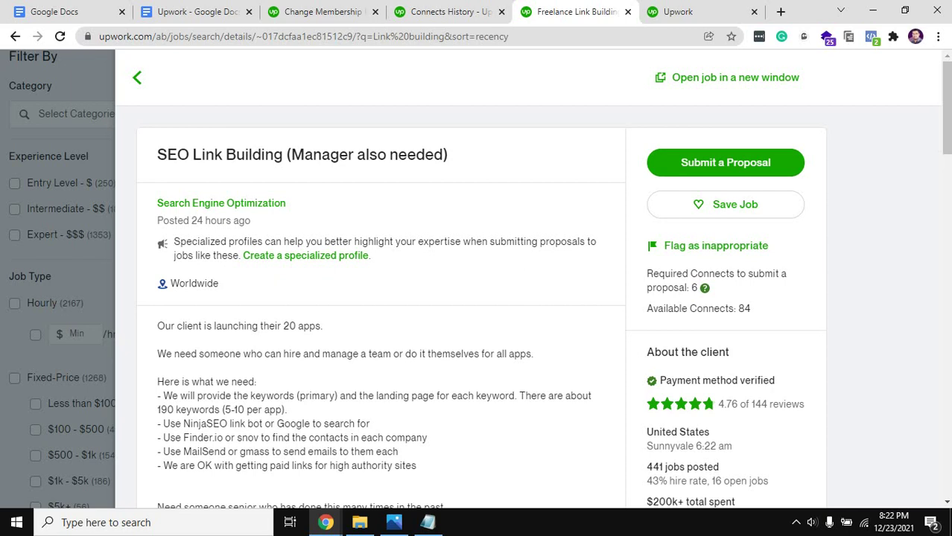
- Compare the job's posting time with its number of proposals, highlighting both in the job details
mouse_move(223, 221)
drag(206, 221, 251, 259)
scroll(477, 298, down, 10)
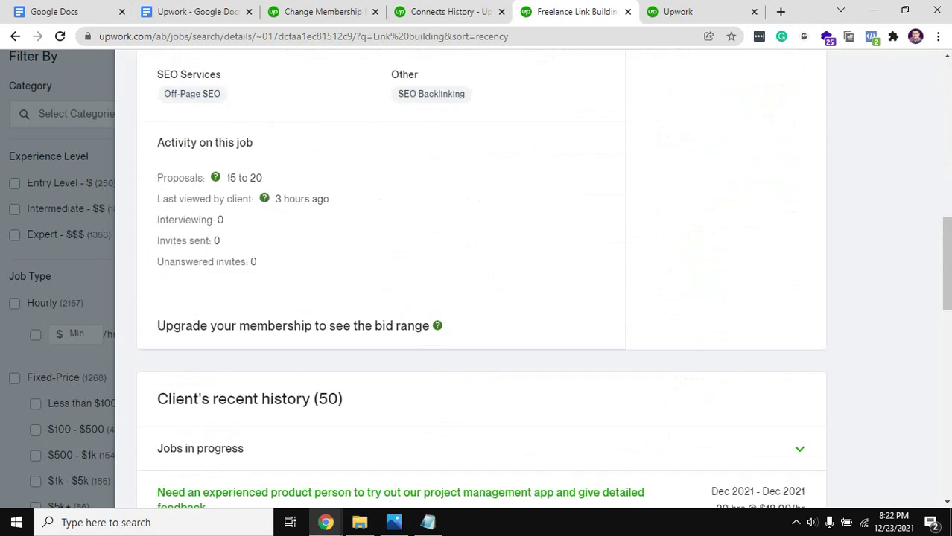
triple_click(244, 178)
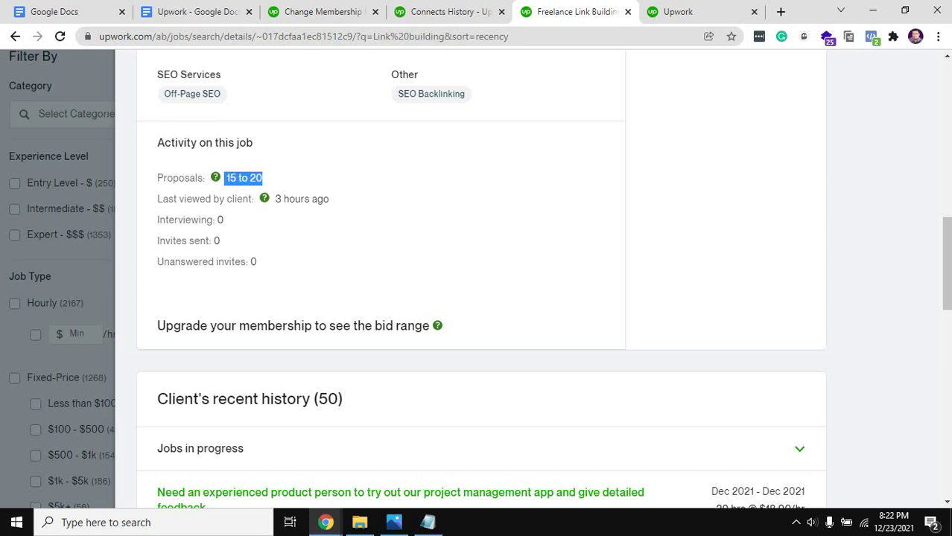
scroll(481, 283, up, 7)
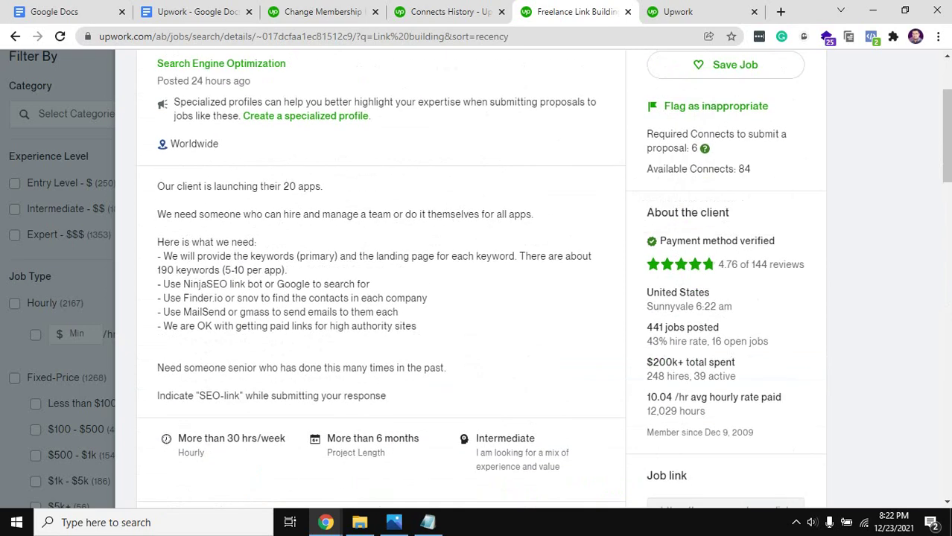
scroll(705, 148, up, 2)
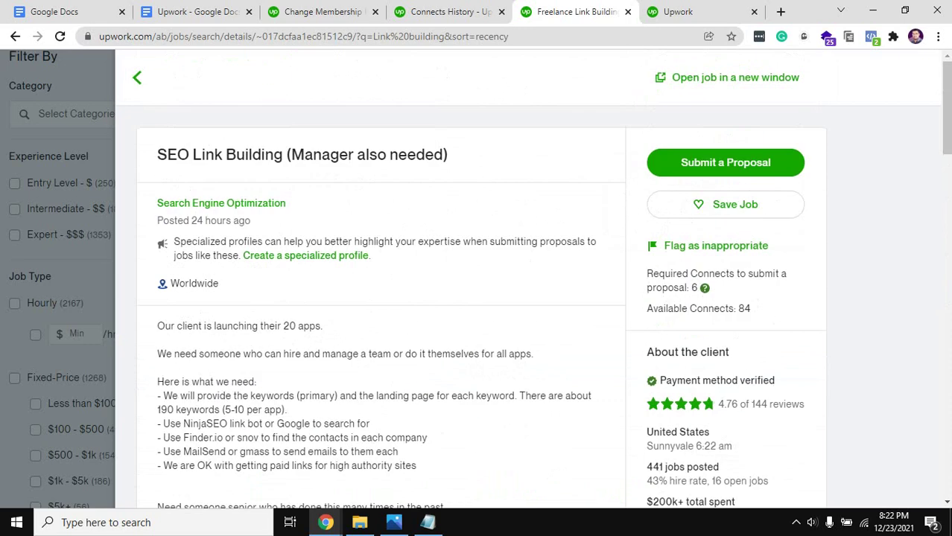
- Browse the Link building results and view the "SEO / SMM / SEM Specialist" job for its required Connects
key(Escape)
scroll(350, 313, down, 3)
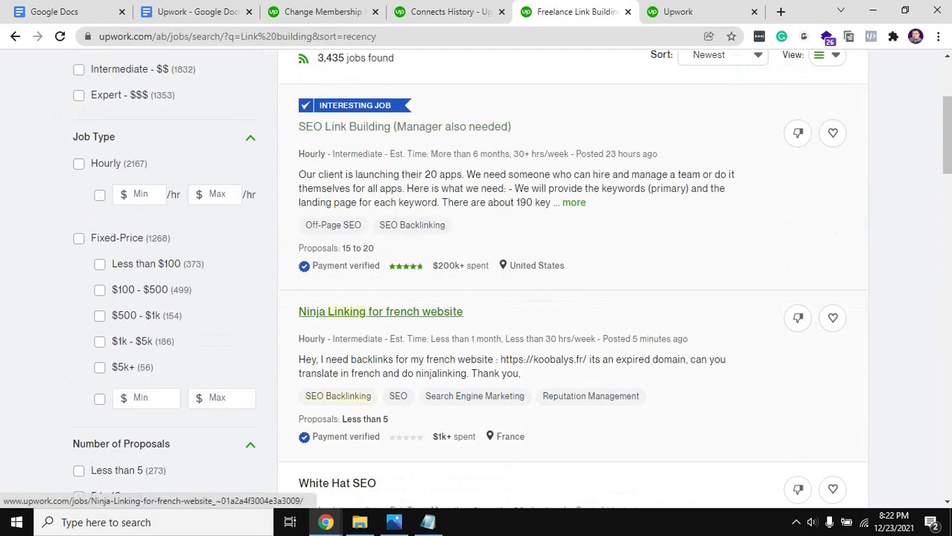
scroll(349, 312, down, 3)
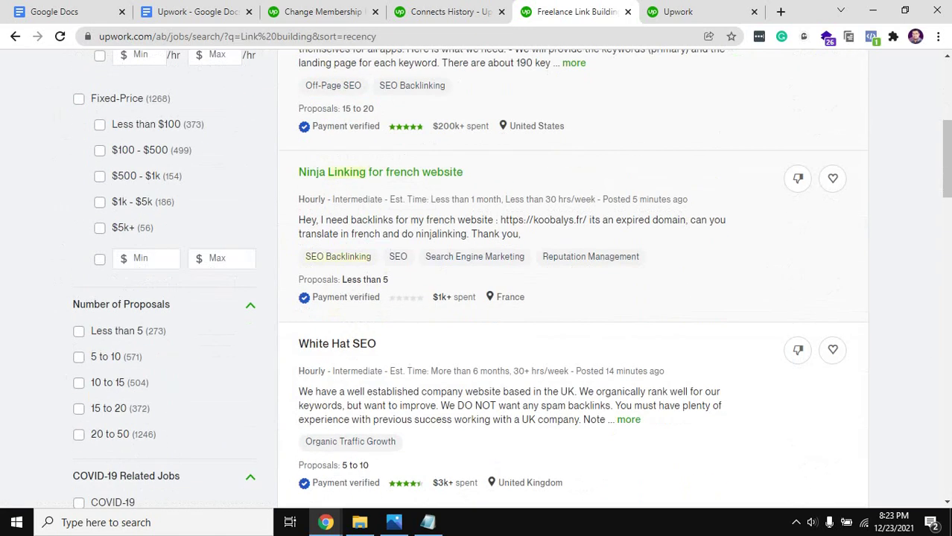
scroll(338, 272, down, 8)
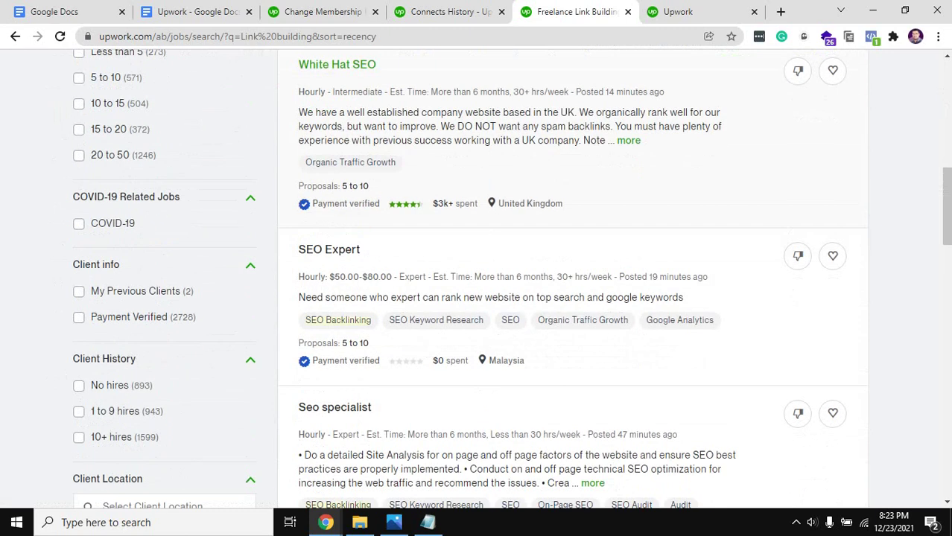
scroll(342, 195, down, 6)
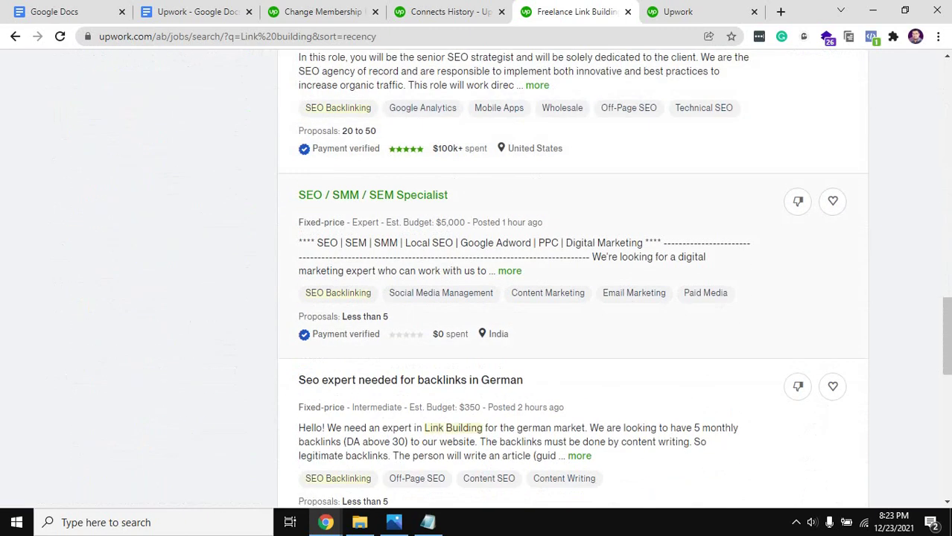
scroll(343, 195, down, 2)
scroll(342, 195, up, 1)
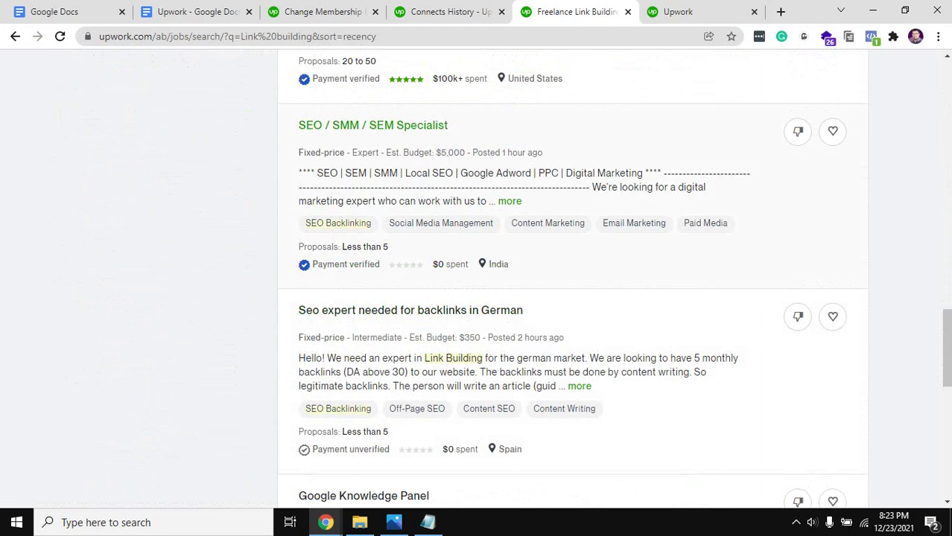
click(372, 125)
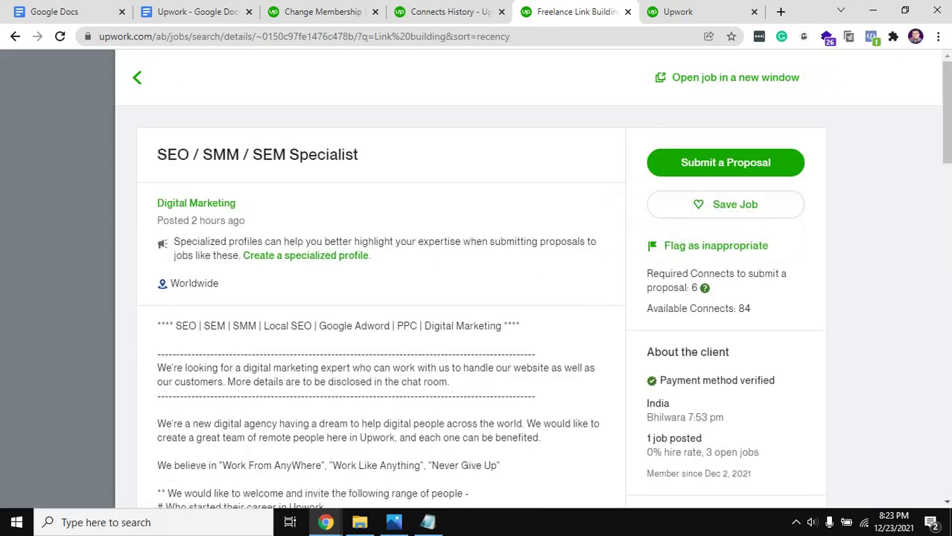
key(Escape)
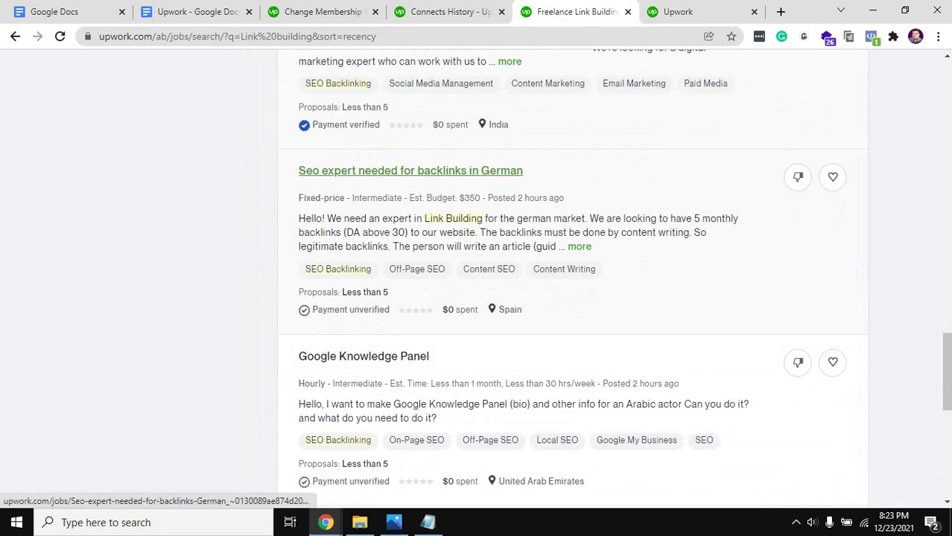
- Open the job "Website traffic that will bring conversation" from the results and highlight its required Connects
scroll(372, 194, down, 3)
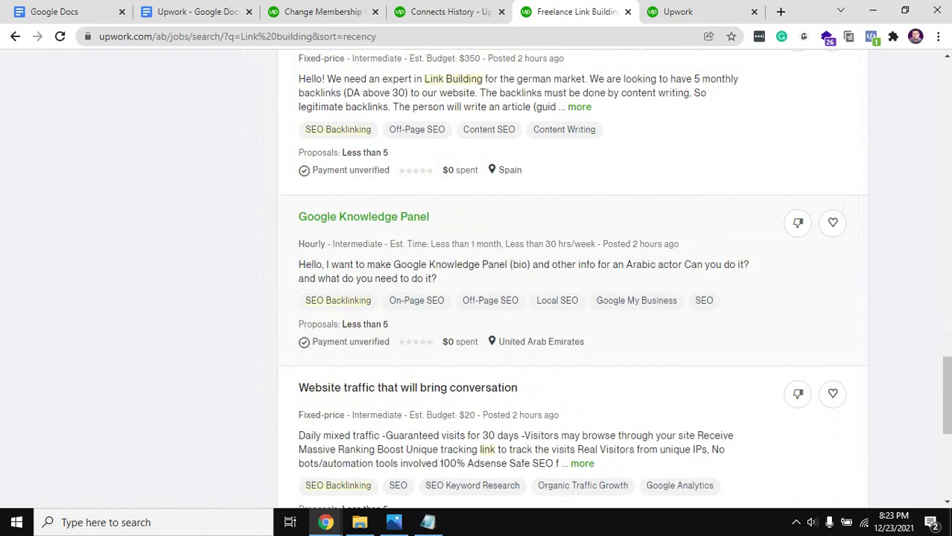
scroll(577, 279, down, 1)
scroll(408, 179, down, 2)
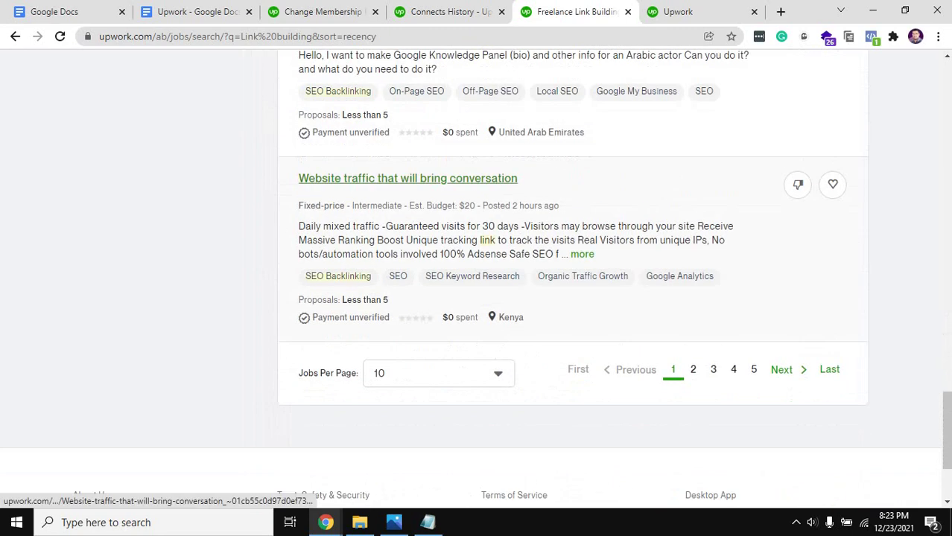
click(408, 179)
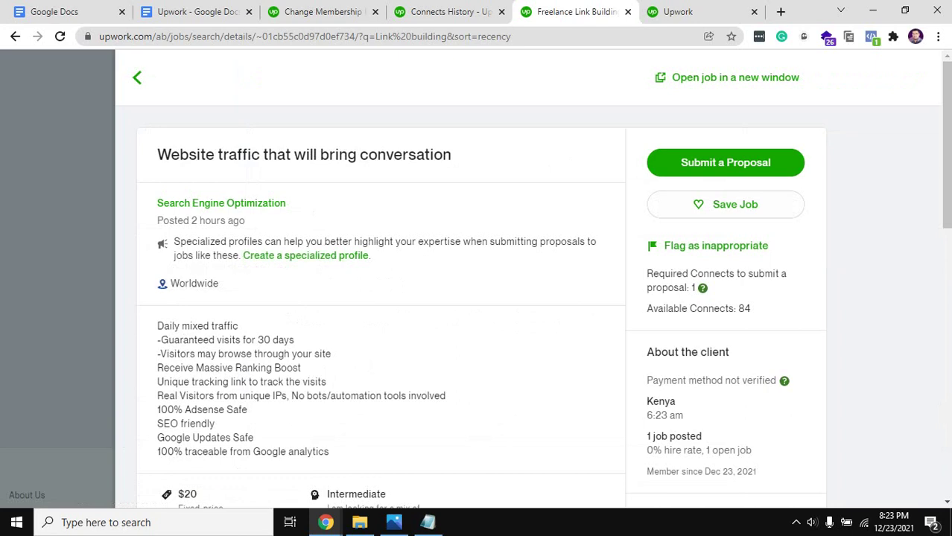
double_click(692, 288)
- Highlight the website traffic job's fixed price and review its project type, required skills and activity
scroll(696, 290, down, 3)
scroll(696, 290, up, 3)
scroll(696, 290, down, 2)
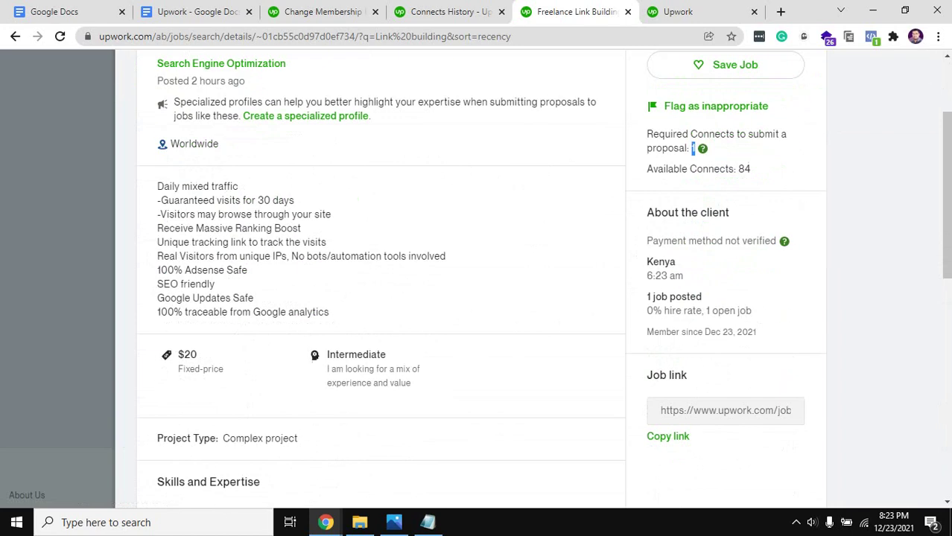
double_click(189, 354)
scroll(702, 148, down, 3)
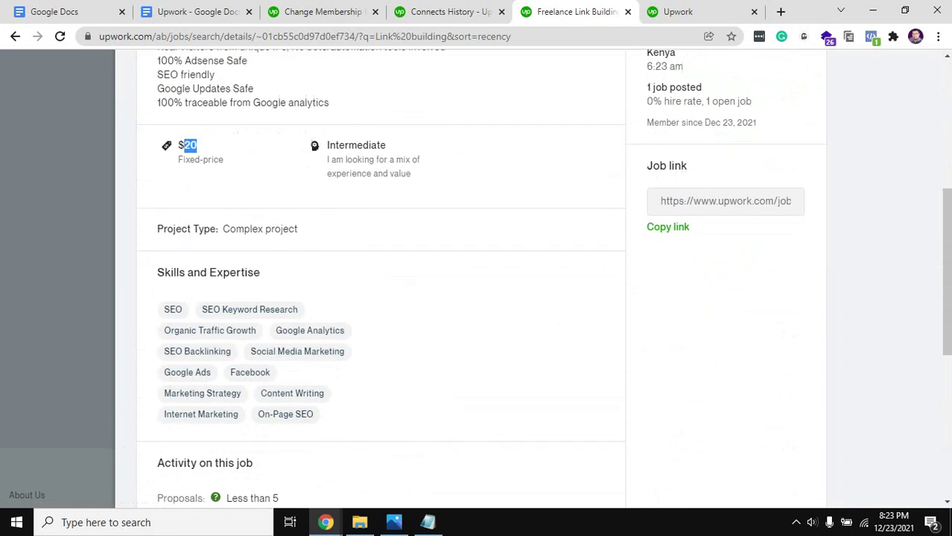
scroll(534, 280, up, 5)
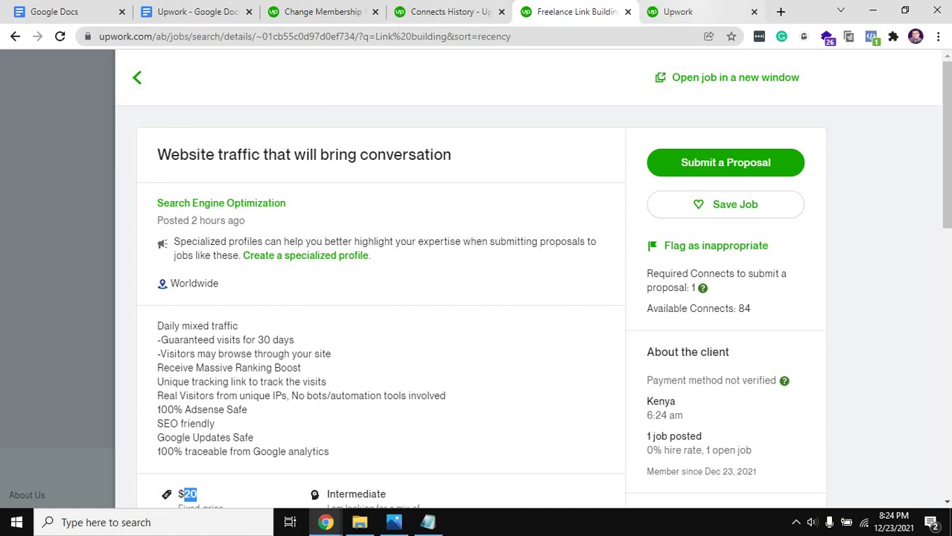
- Return to the membership plans page and highlight the Basic plan's tax, Connects purchase and unused Connects rollover terms
click(692, 11)
click(566, 11)
click(321, 11)
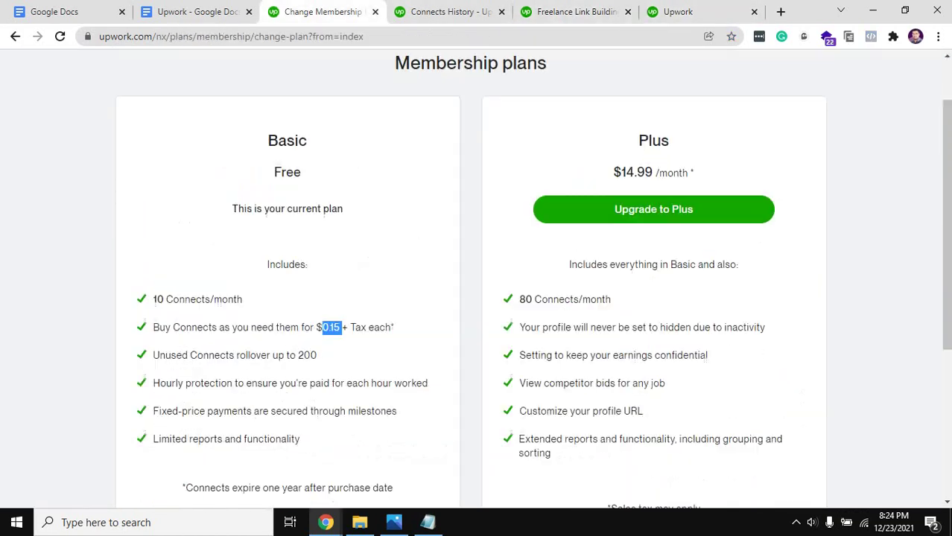
scroll(476, 279, down, 3)
triple_click(359, 187)
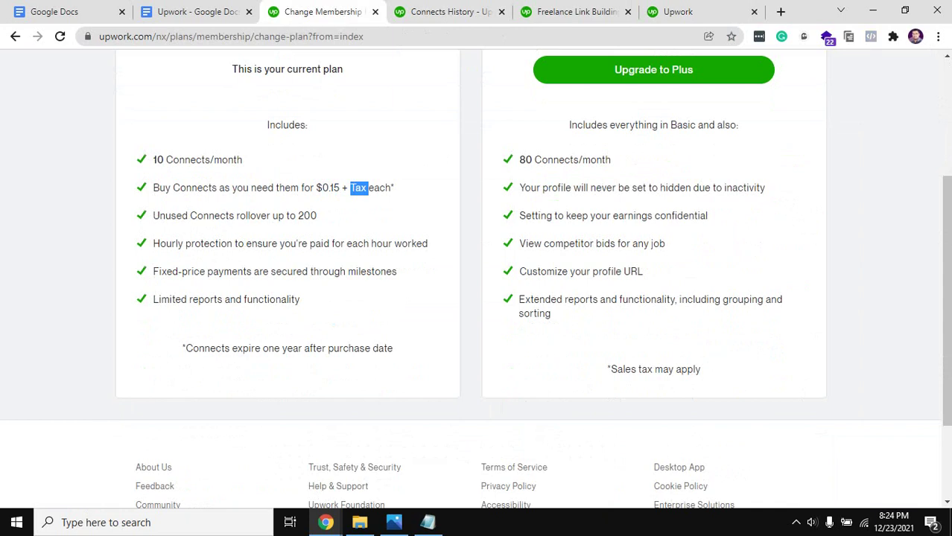
double_click(224, 188)
drag(154, 215, 188, 215)
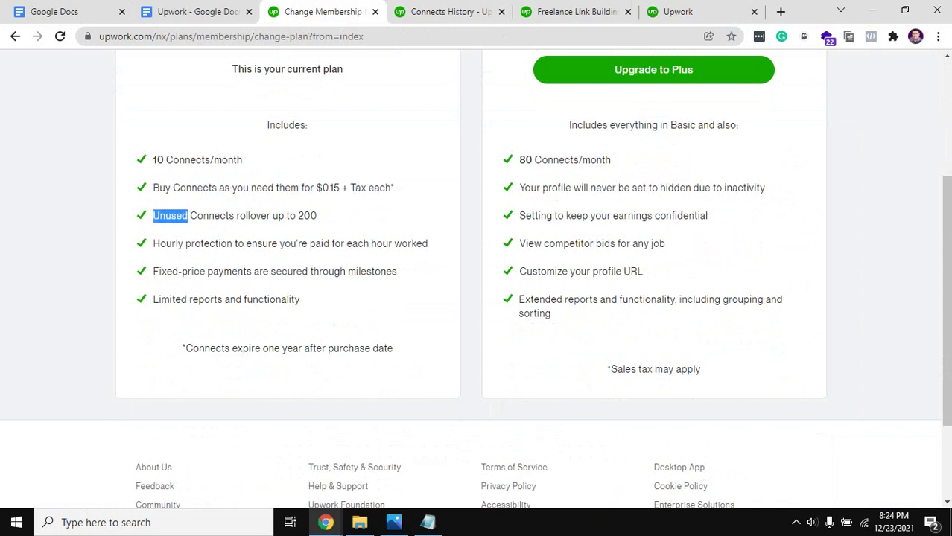
- Highlight the Basic plan's term on unused Connects rollover, including its limit of 200
drag(317, 215, 154, 215)
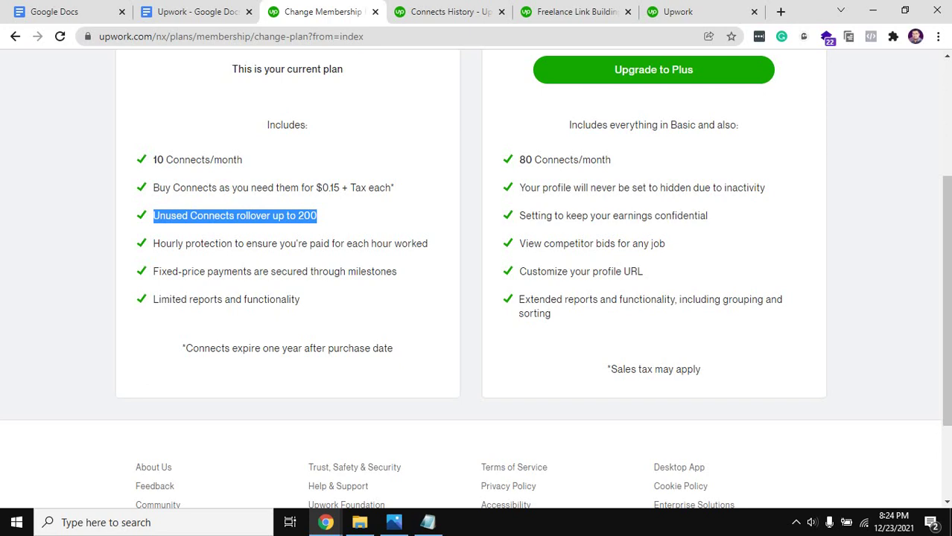
double_click(307, 216)
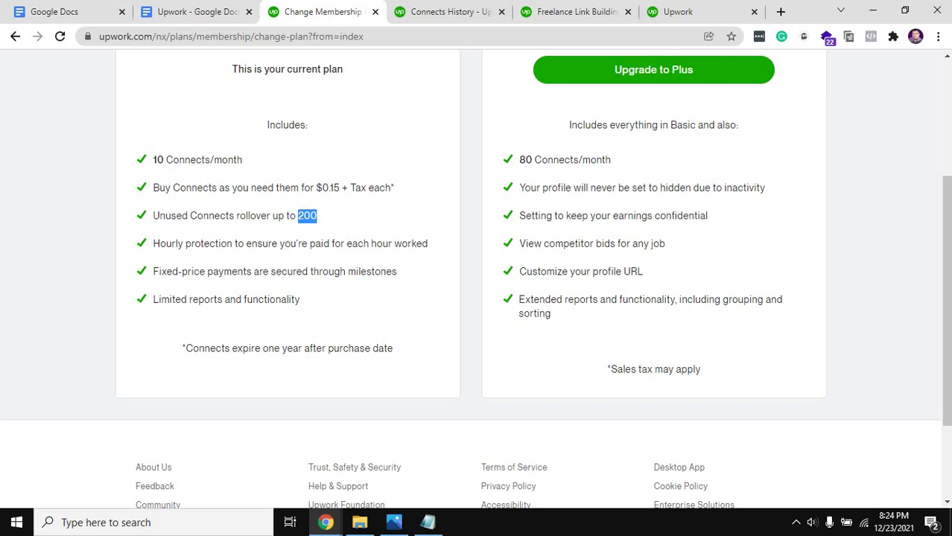
scroll(477, 268, up, 1)
drag(275, 131, 280, 131)
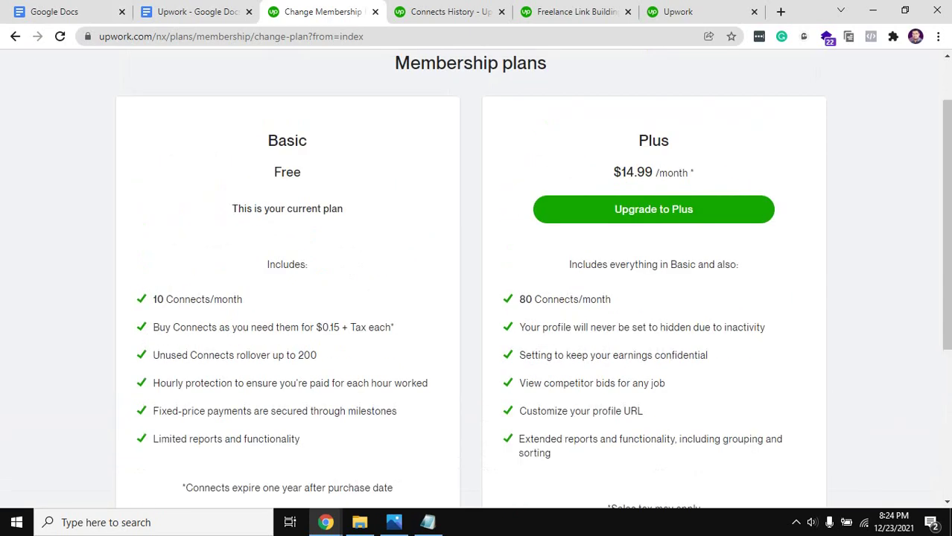
scroll(277, 132, down, 1)
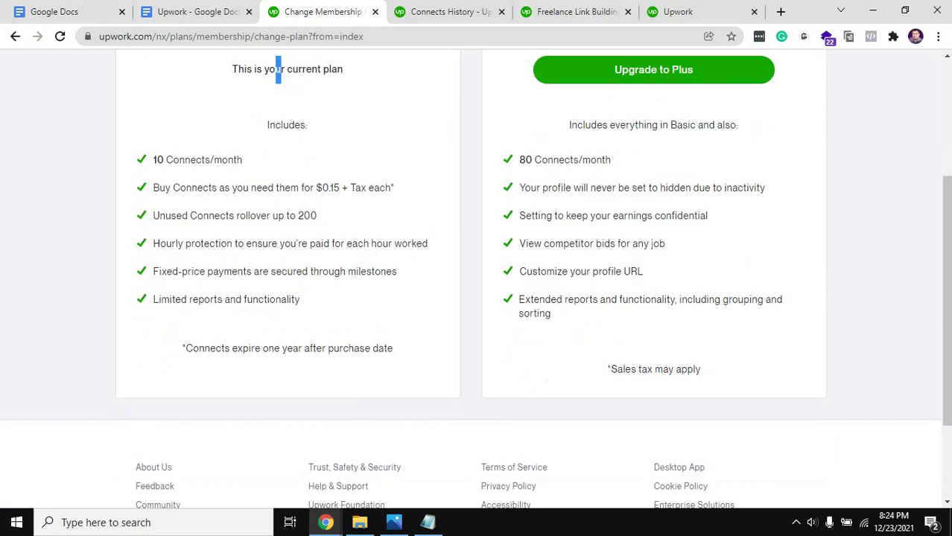
- Highlight the Basic plan's hourly protection, secured fixed-price payments and limited reports benefits
drag(154, 243, 210, 244)
drag(154, 271, 348, 271)
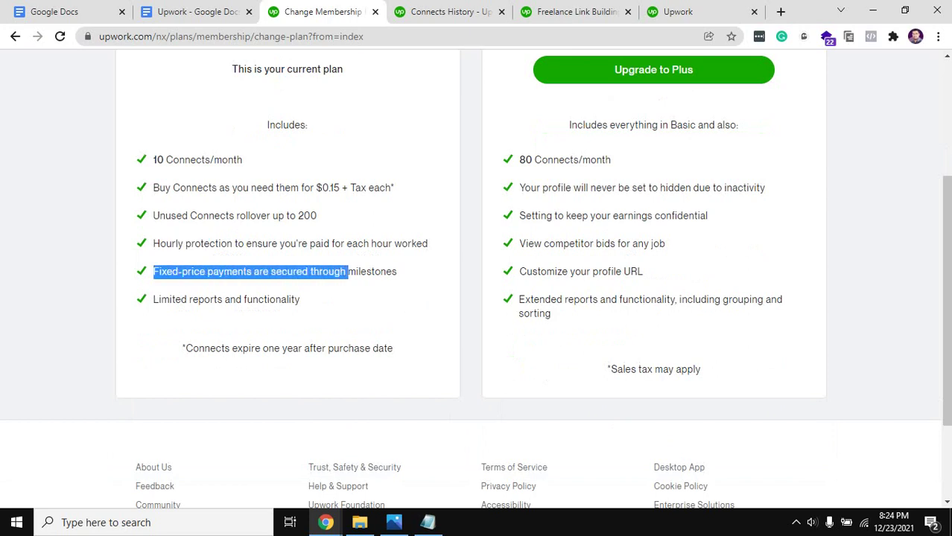
drag(154, 299, 217, 298)
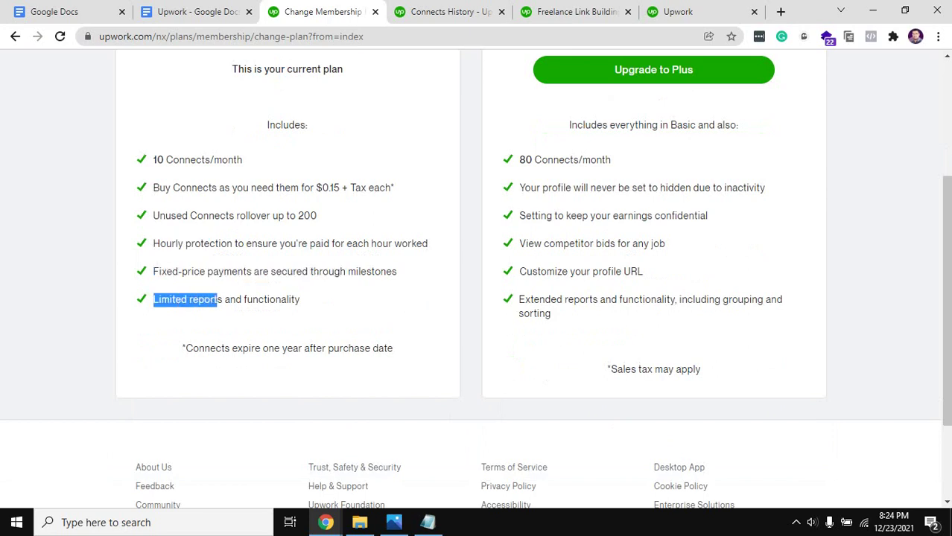
scroll(217, 299, up, 2)
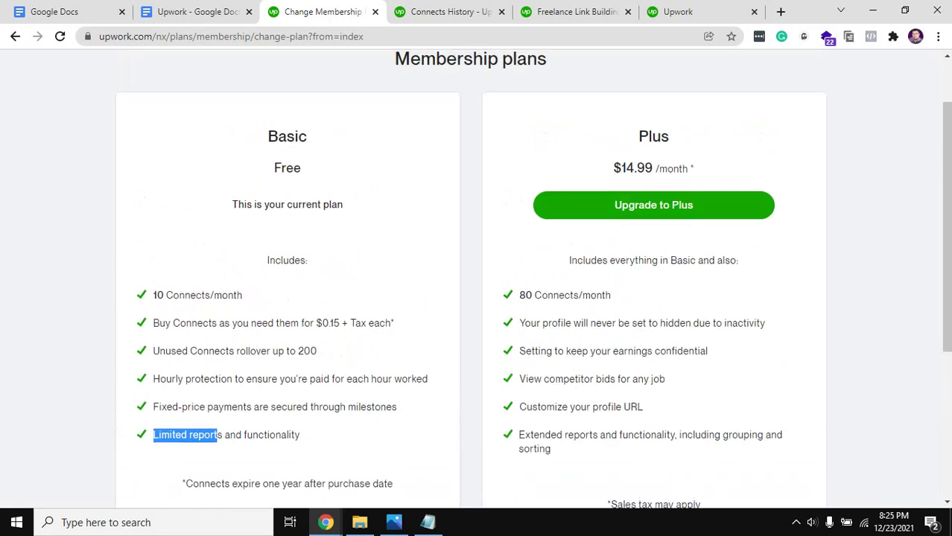
scroll(470, 276, down, 1)
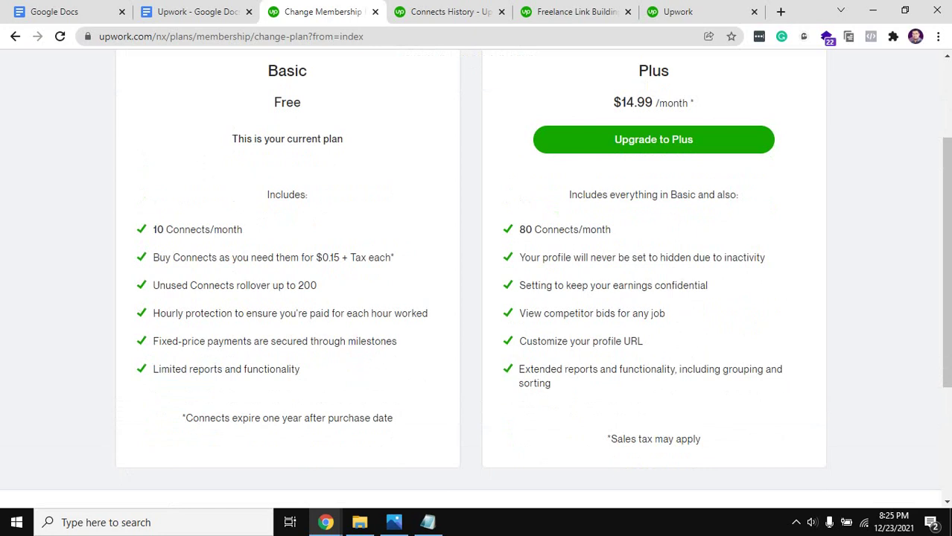
- Highlight the Plus plan's monthly price, 80 Connects, earnings confidentiality and profile visibility benefits
double_click(158, 230)
triple_click(633, 102)
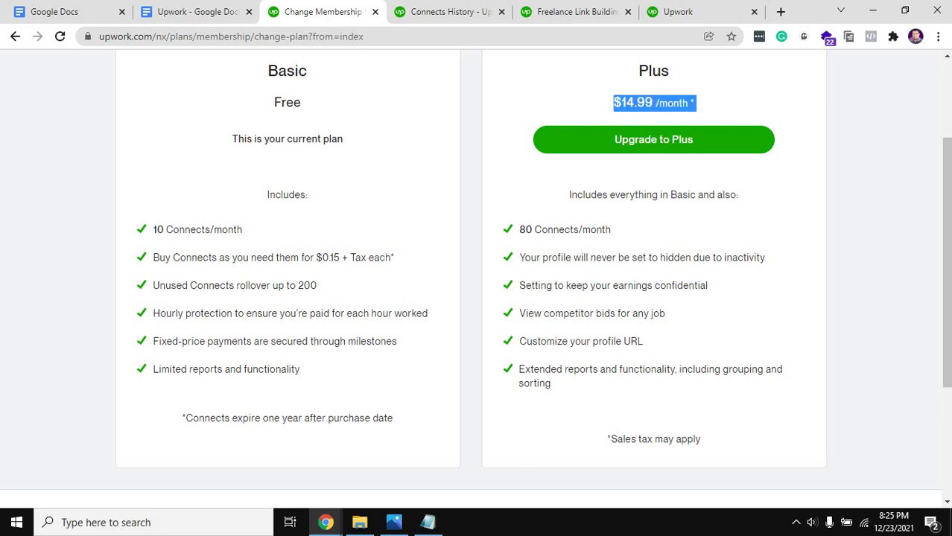
drag(519, 230, 583, 230)
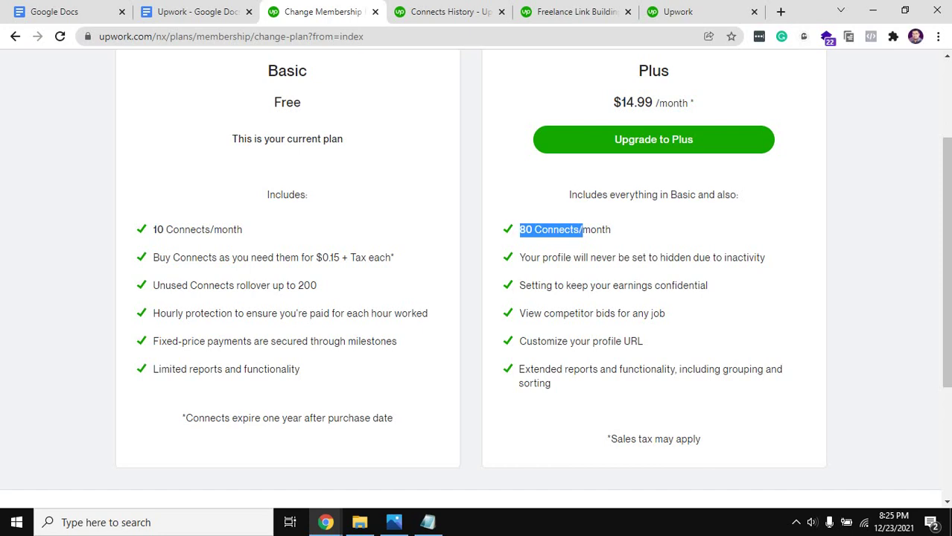
drag(613, 285, 708, 286)
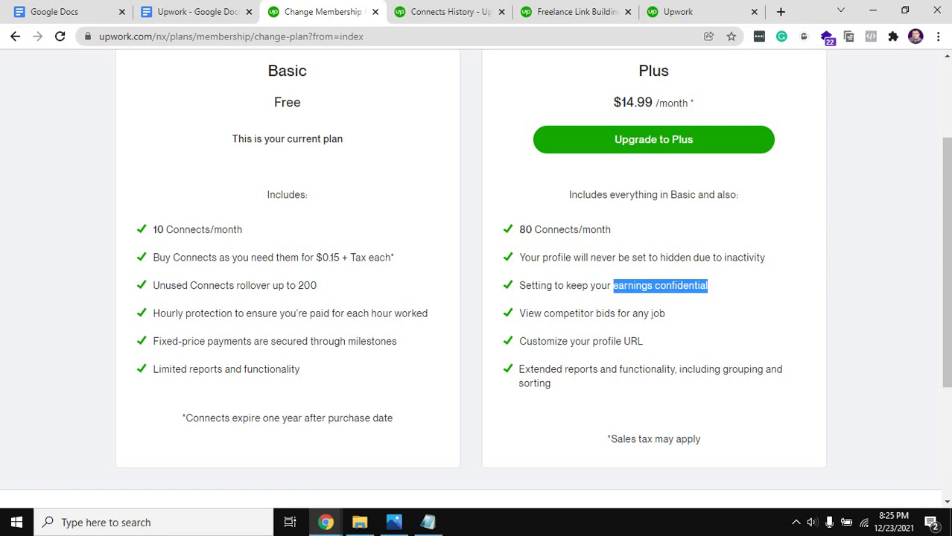
drag(765, 257, 581, 257)
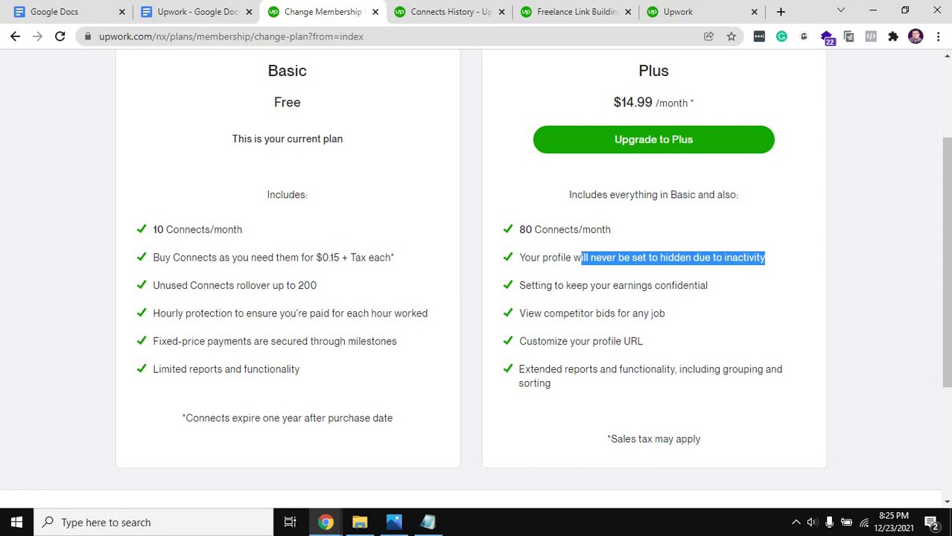
click(581, 257)
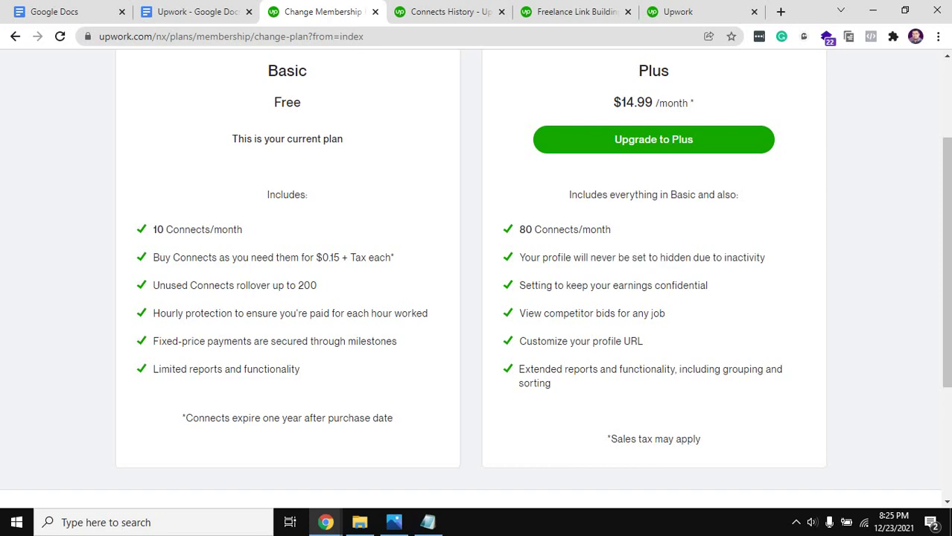
- Highlight the Plus plan's custom profile URL and competitor bid viewing benefits
scroll(475, 275, down, 1)
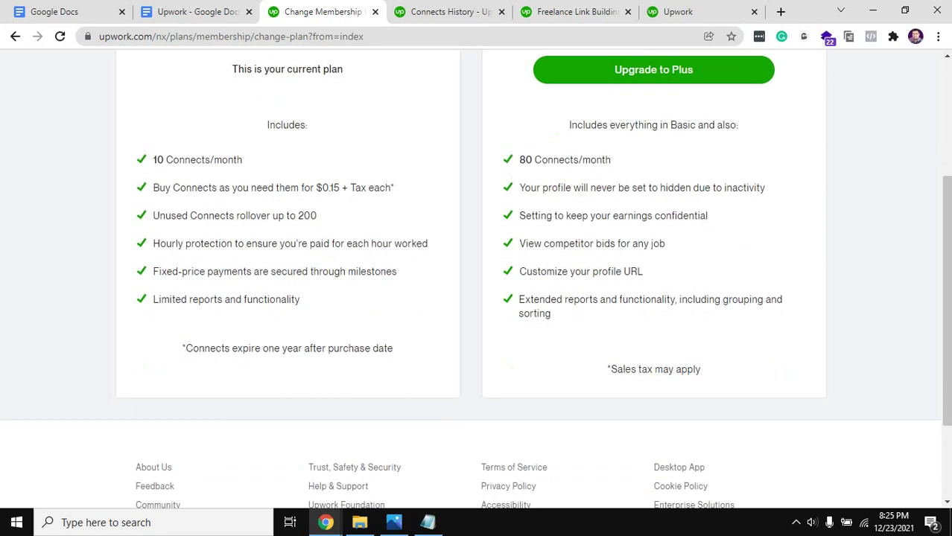
drag(580, 272, 643, 272)
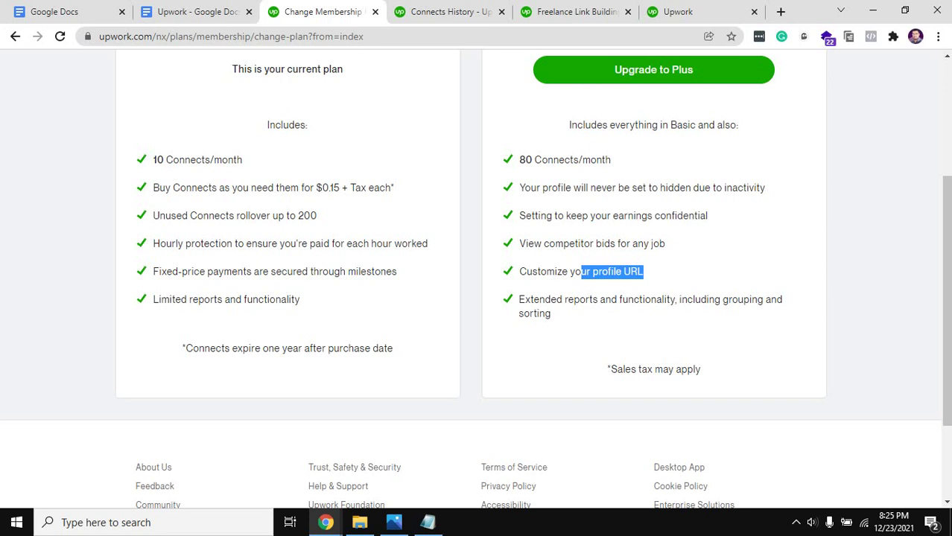
double_click(580, 271)
scroll(470, 275, up, 2)
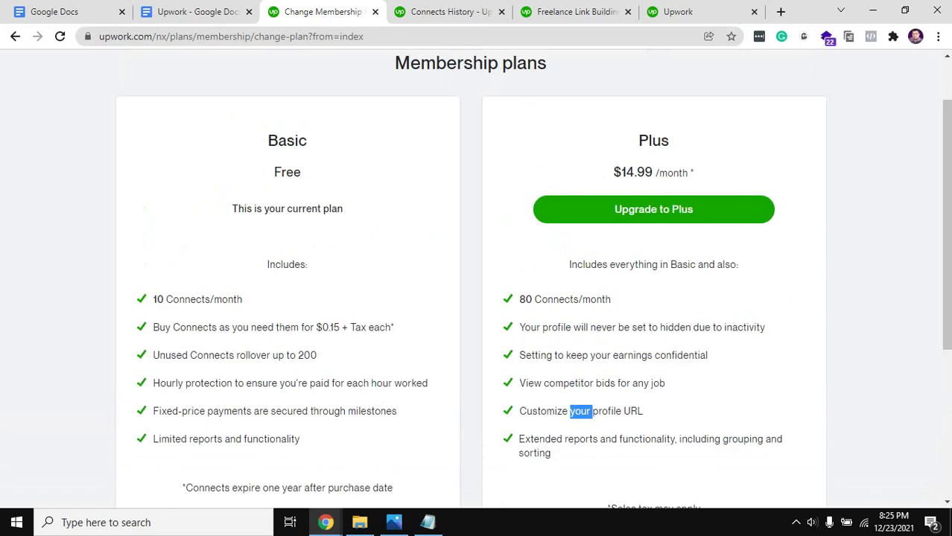
scroll(471, 276, down, 3)
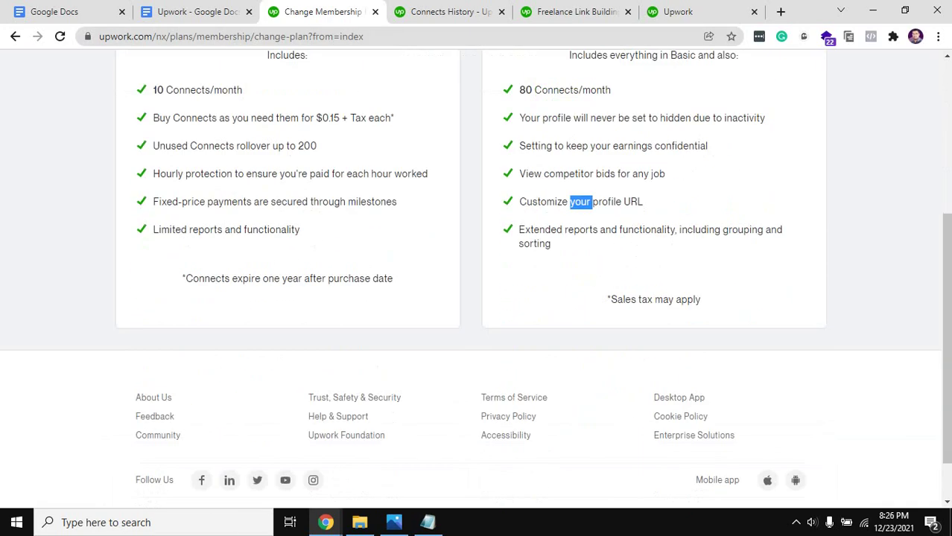
drag(548, 174, 662, 173)
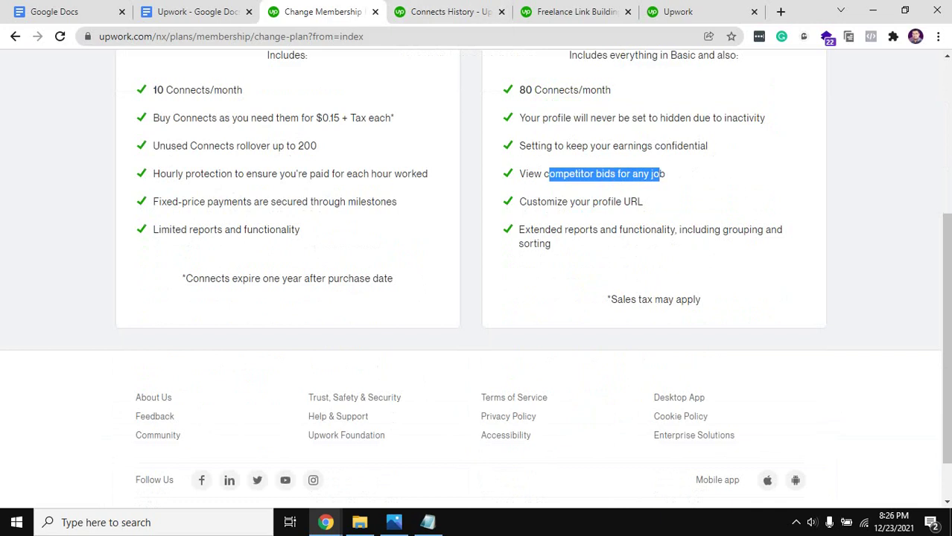
- Return to the "Website traffic that will bring conversation" job and highlight its title and fixed price
click(575, 11)
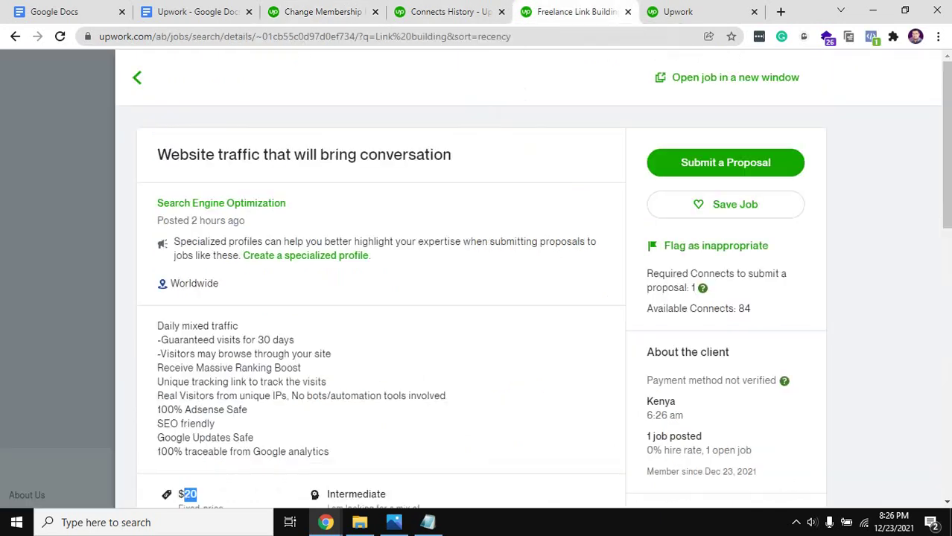
scroll(201, 224, down, 1)
scroll(201, 224, up, 1)
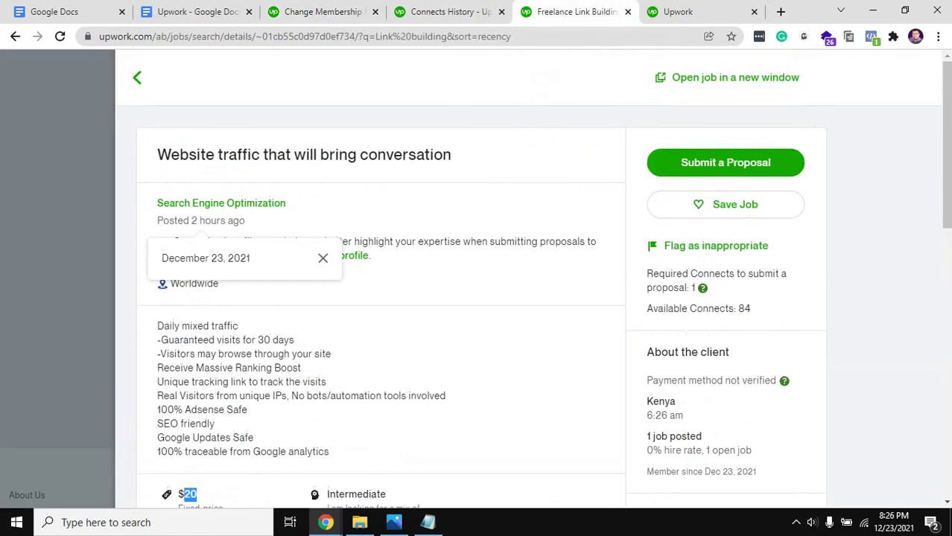
drag(216, 154, 451, 154)
scroll(477, 275, down, 4)
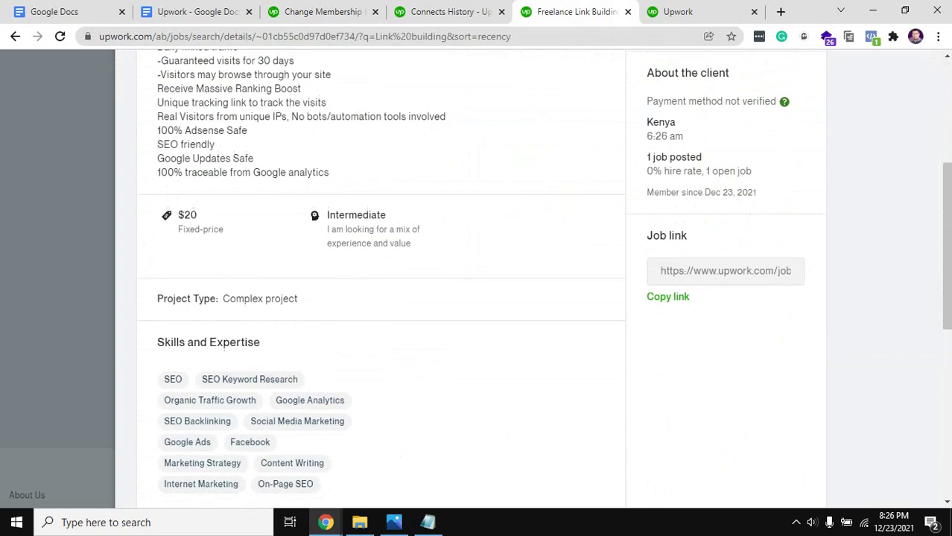
drag(197, 216, 179, 216)
scroll(477, 276, up, 1)
scroll(477, 276, up, 1)
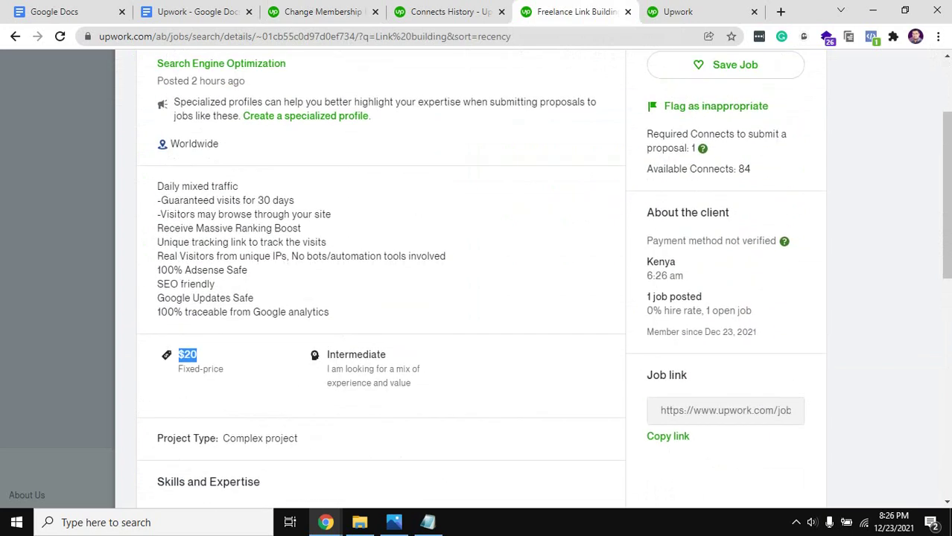
scroll(477, 275, up, 1)
scroll(223, 152, down, 2)
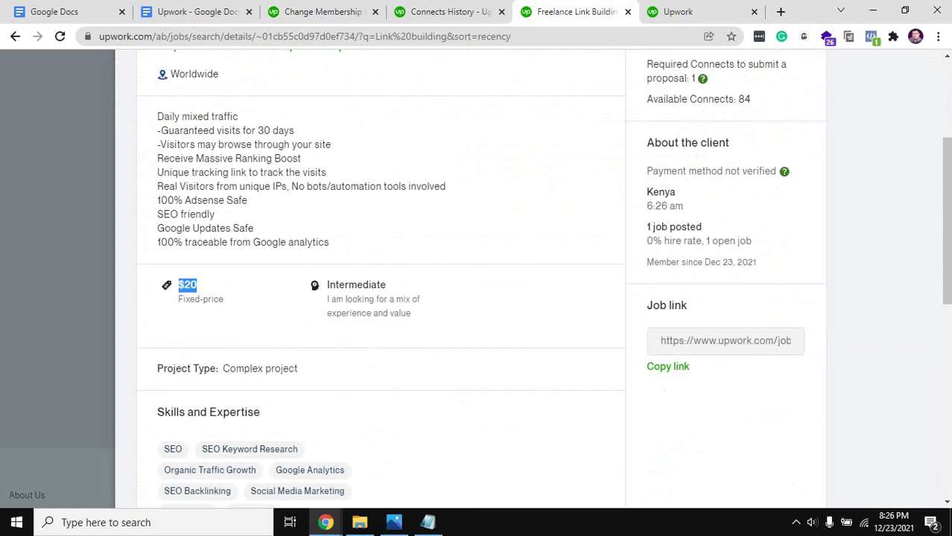
scroll(477, 275, up, 2)
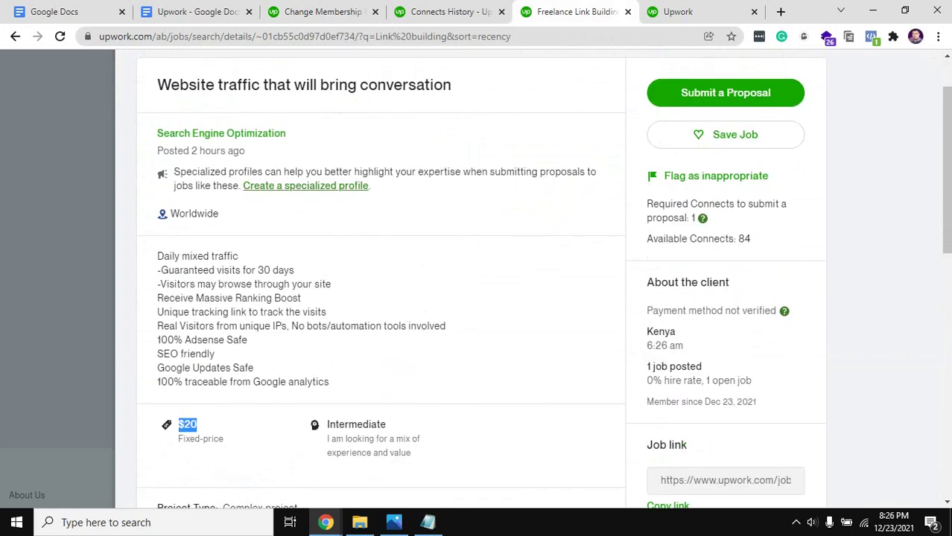
- Review the website traffic job's activity section and highlight the membership upgrade notice about the bid range
scroll(477, 276, down, 3)
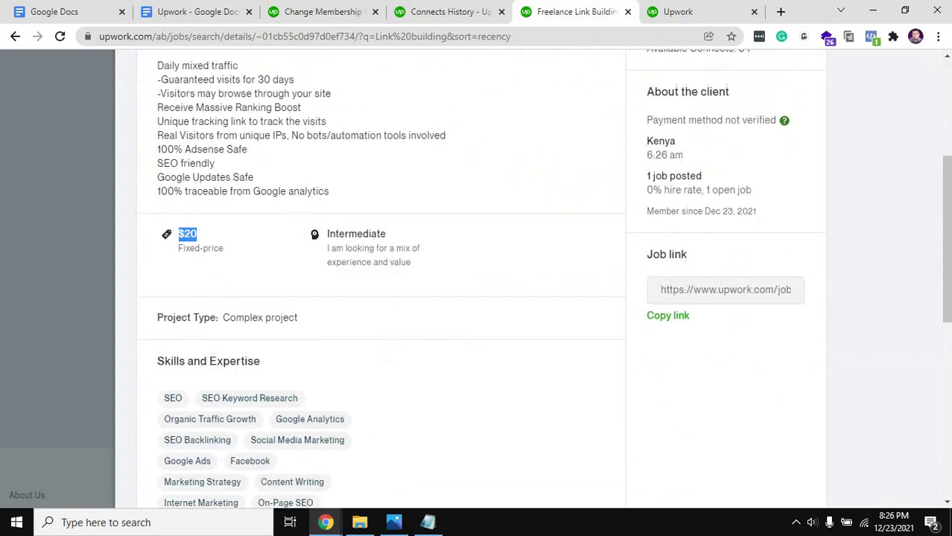
scroll(477, 276, down, 2)
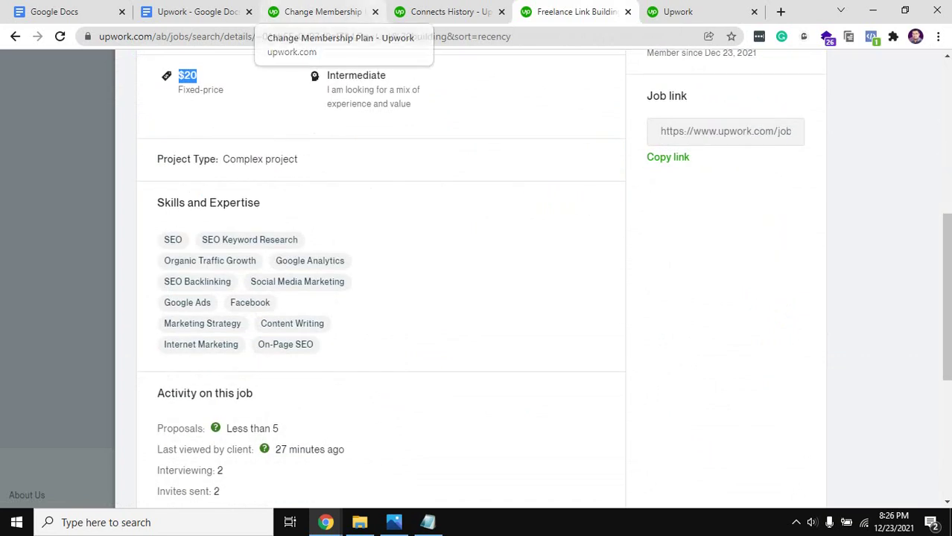
scroll(476, 276, up, 1)
scroll(477, 275, down, 5)
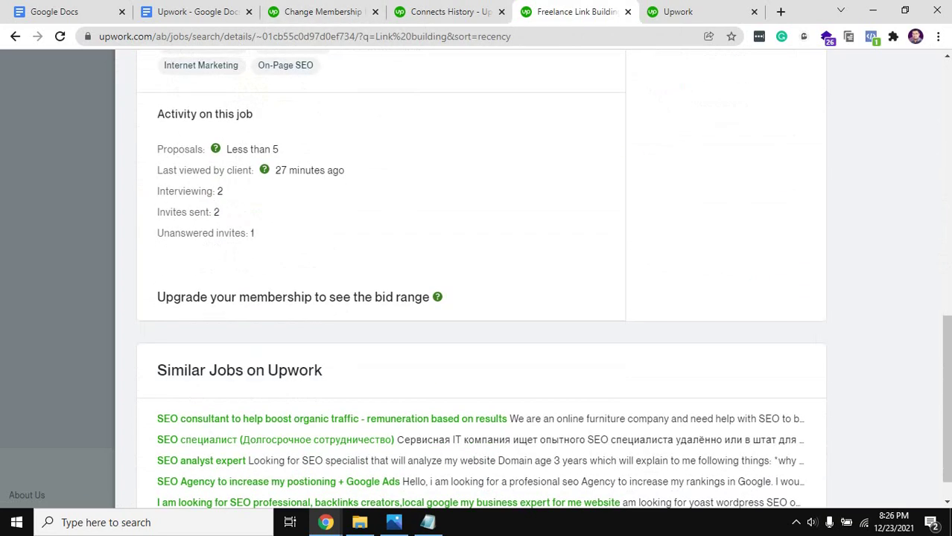
drag(174, 297, 429, 297)
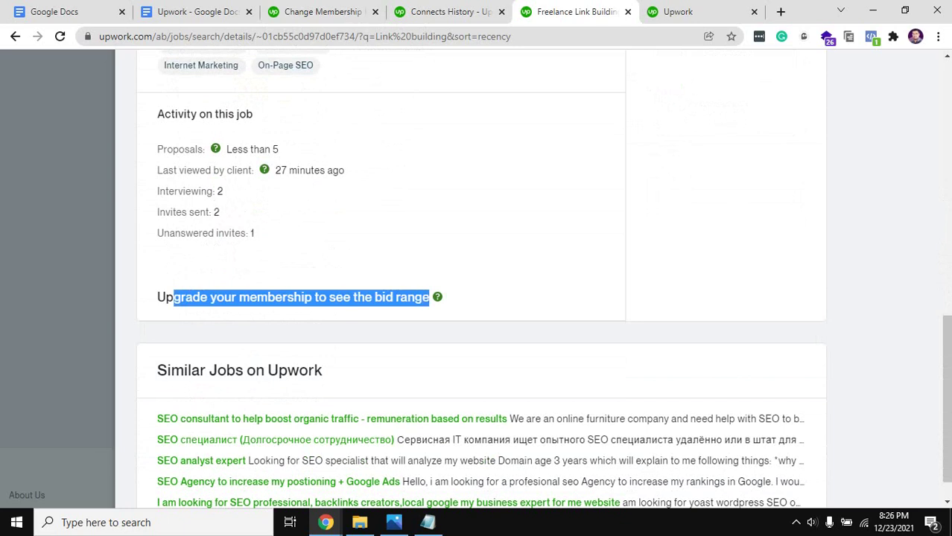
scroll(477, 276, up, 6)
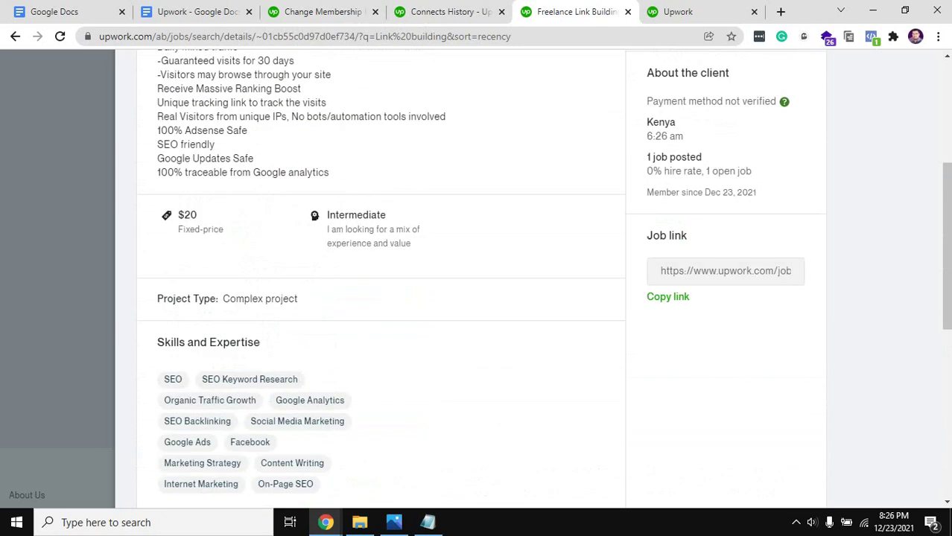
scroll(476, 275, down, 5)
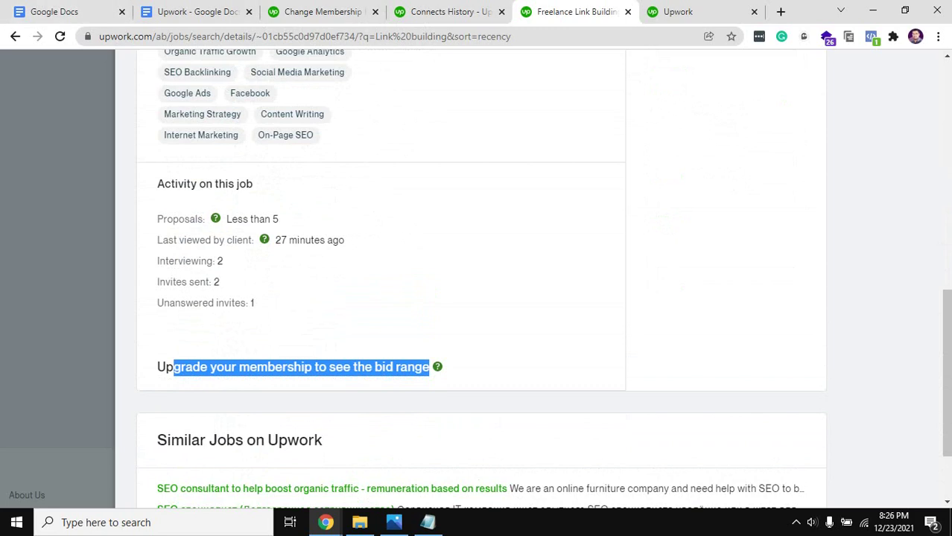
scroll(476, 276, up, 7)
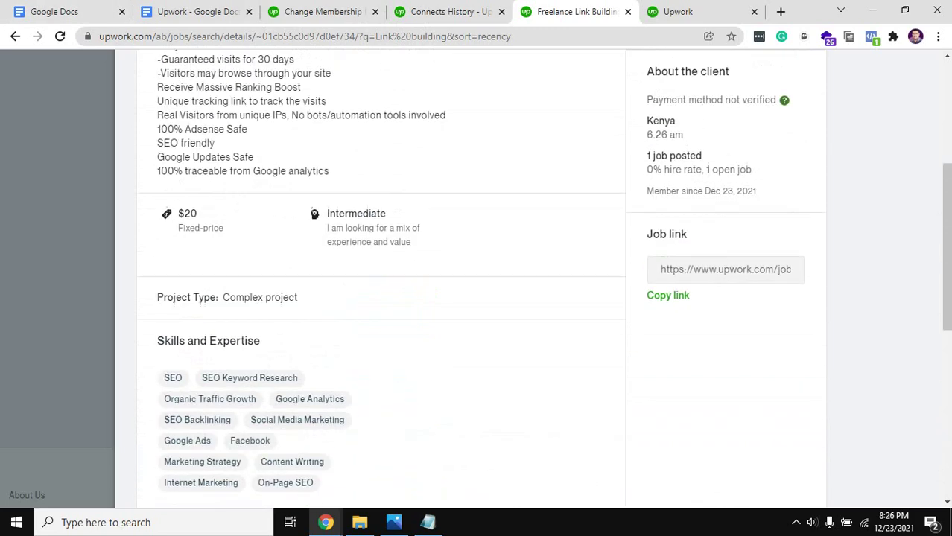
scroll(477, 275, down, 4)
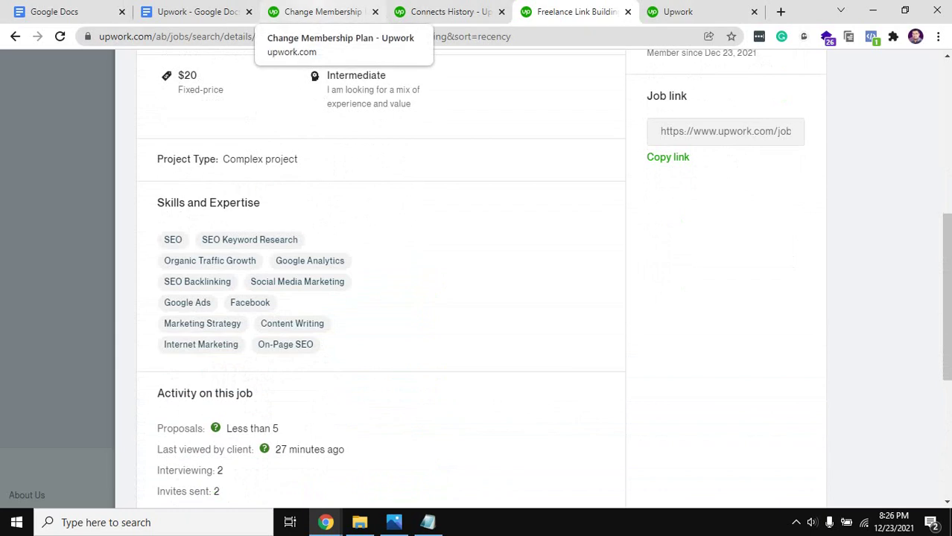
- Return to the membership plans page and highlight the Plus plan's name and monthly Connects allowance
click(320, 11)
scroll(477, 275, up, 4)
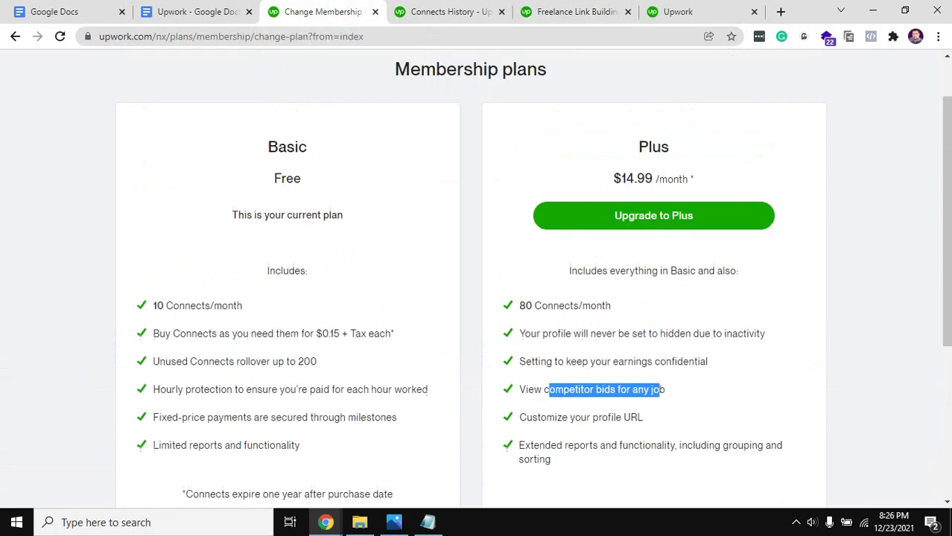
double_click(653, 211)
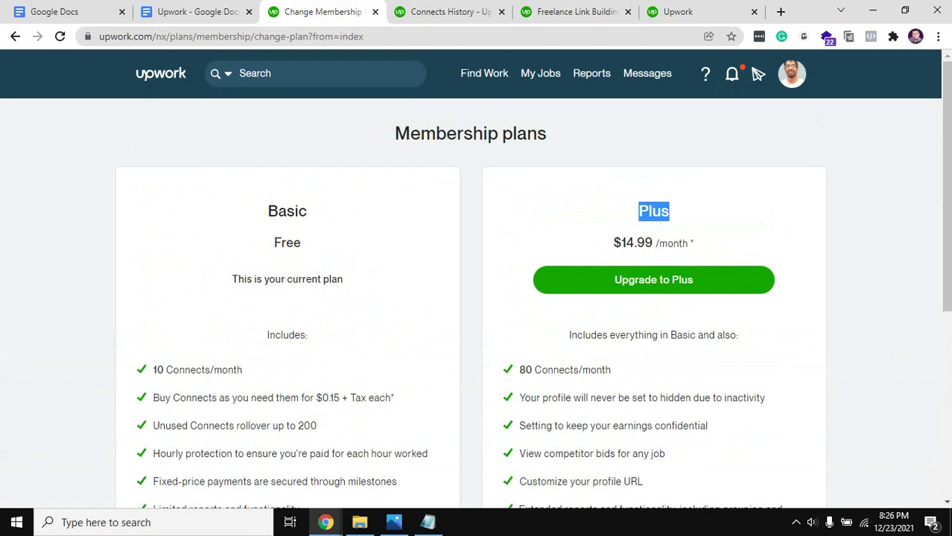
scroll(477, 280, down, 2)
drag(611, 230, 519, 230)
scroll(519, 230, up, 2)
double_click(653, 211)
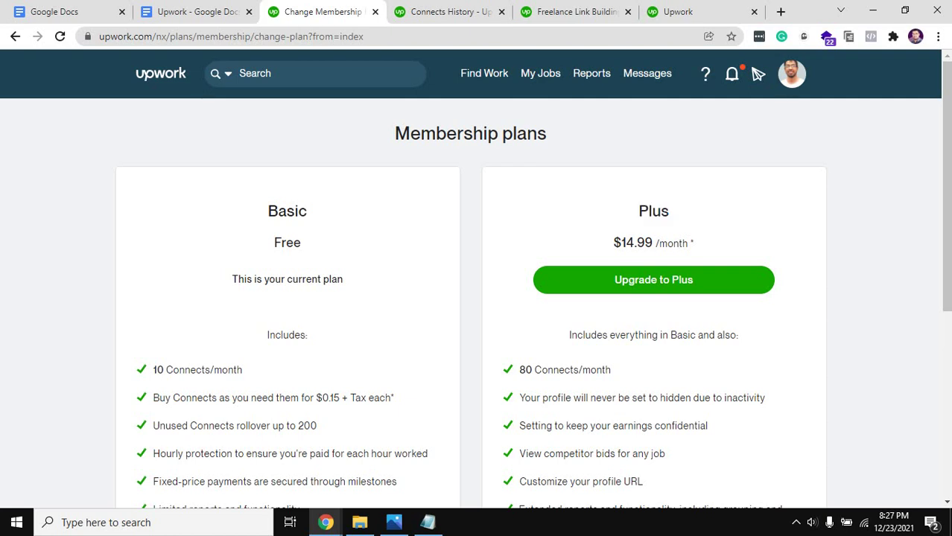
- Highlight the Plus plan's price figure and briefly check the Connects history and link building job pages
double_click(637, 243)
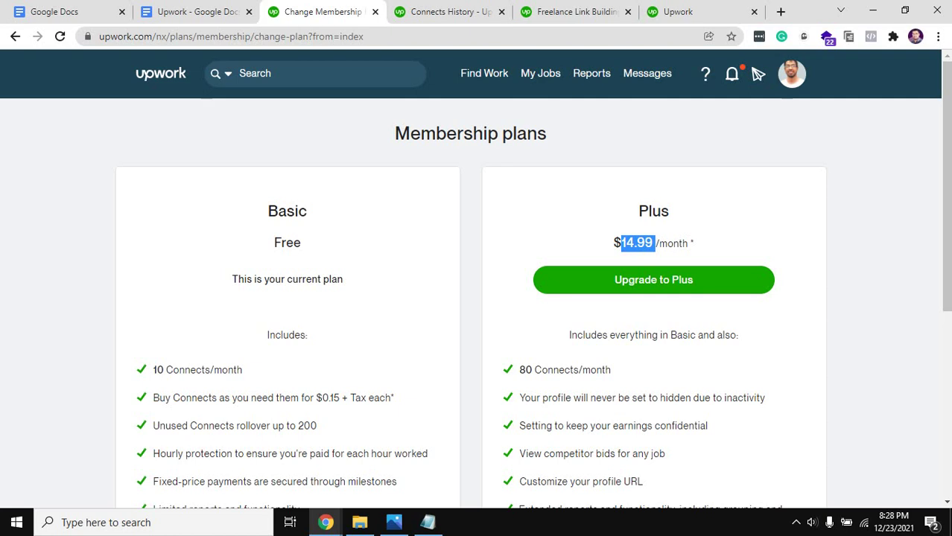
mouse_move(484, 73)
key(ctrl+Tab)
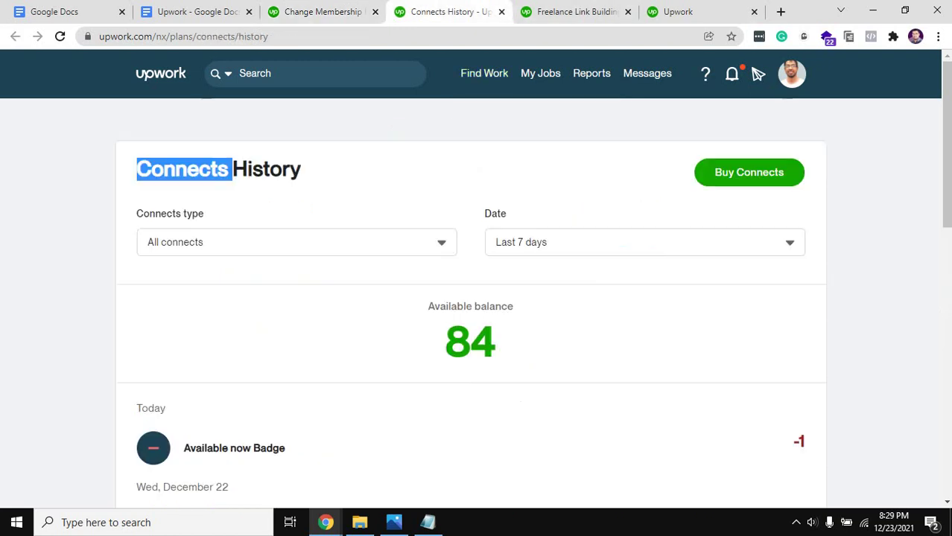
key(ctrl+Tab)
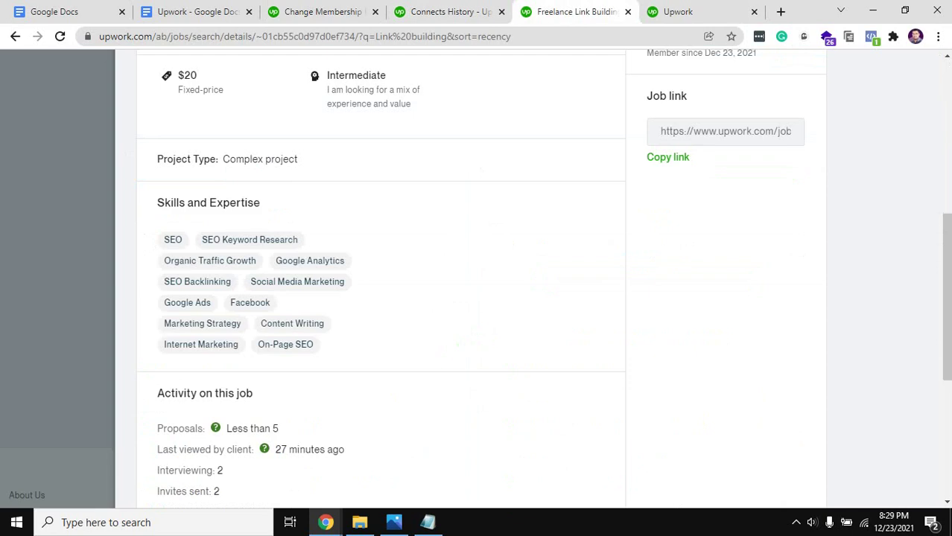
key(ctrl+shift+Tab)
key(ctrl+shift+Tab)
- Compare the Basic and Plus benefit lists on the membership plans page and highlight the Plus plan's full monthly price
scroll(476, 298, down, 4)
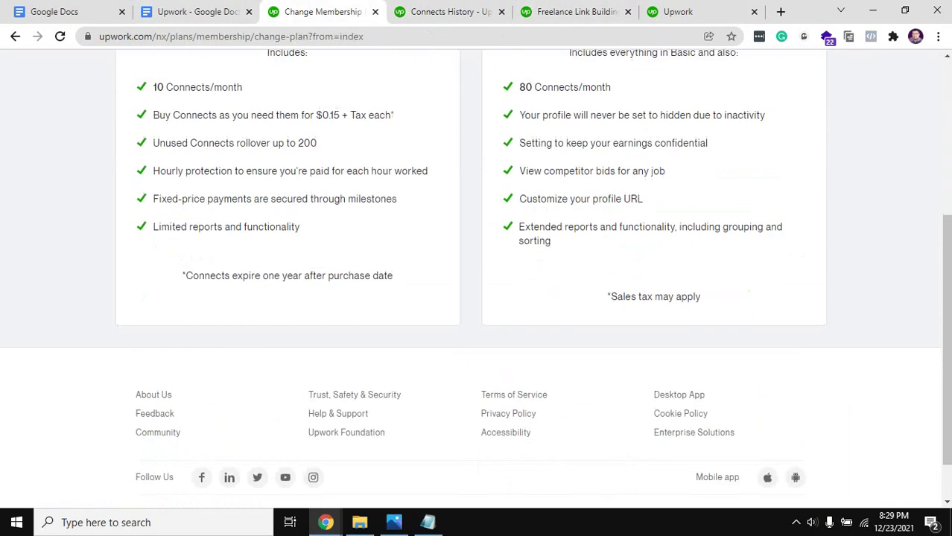
scroll(476, 298, up, 3)
scroll(476, 298, down, 3)
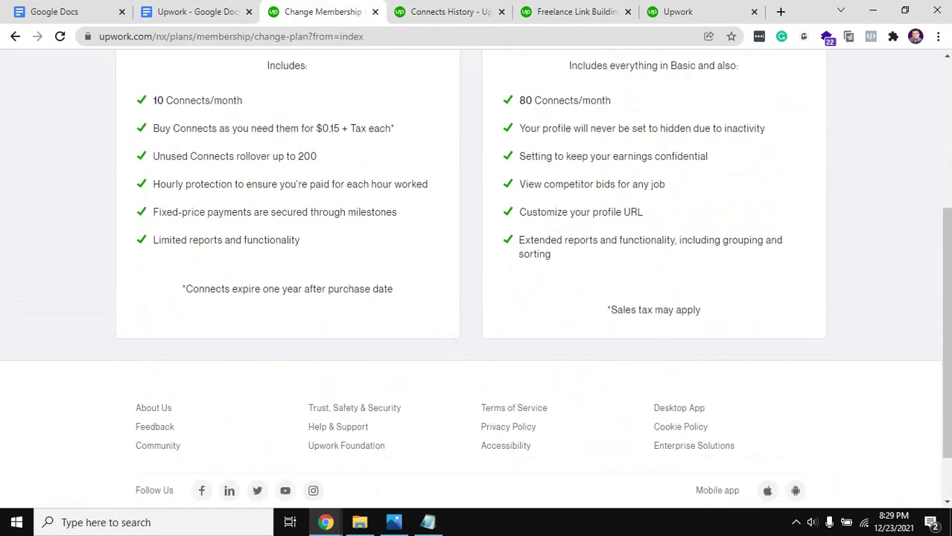
drag(704, 312, 463, 63)
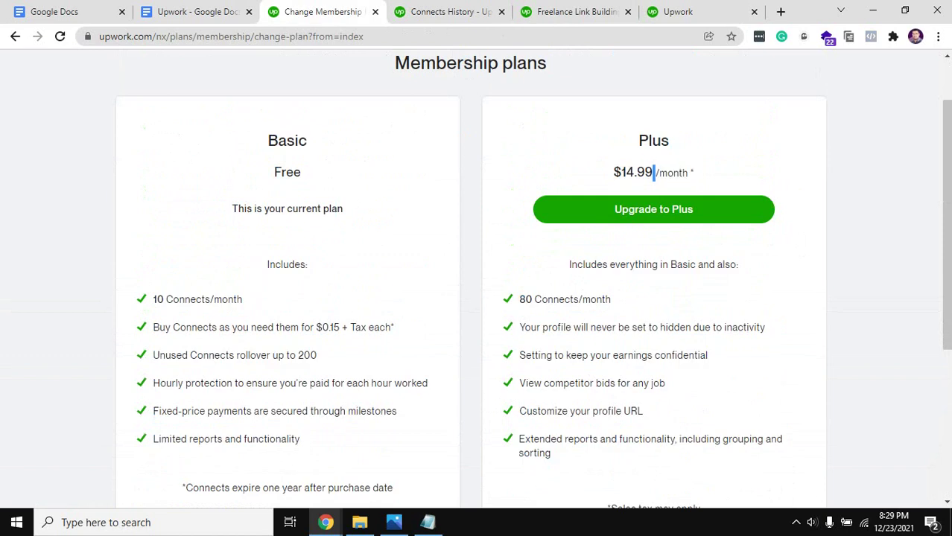
triple_click(639, 172)
scroll(476, 284, down, 2)
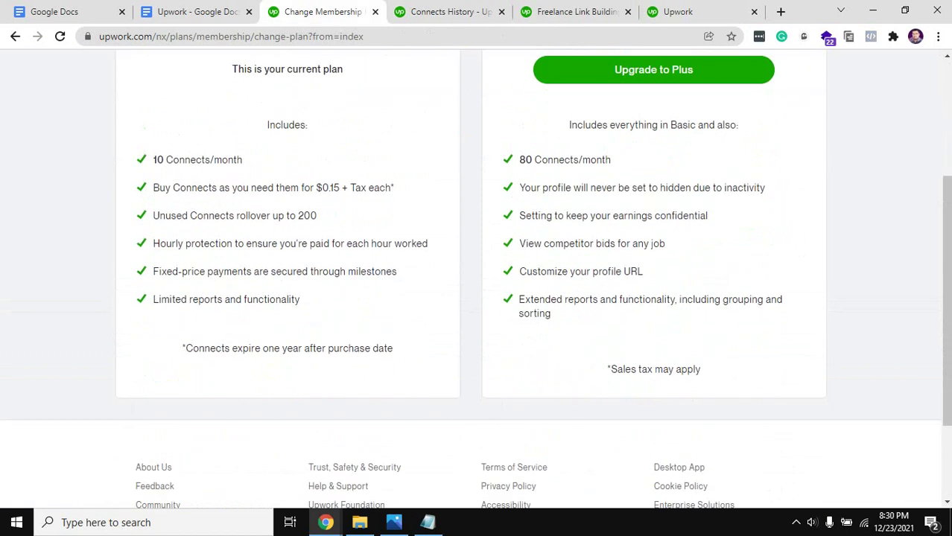
scroll(476, 280, up, 2)
scroll(475, 279, down, 2)
scroll(476, 279, up, 1)
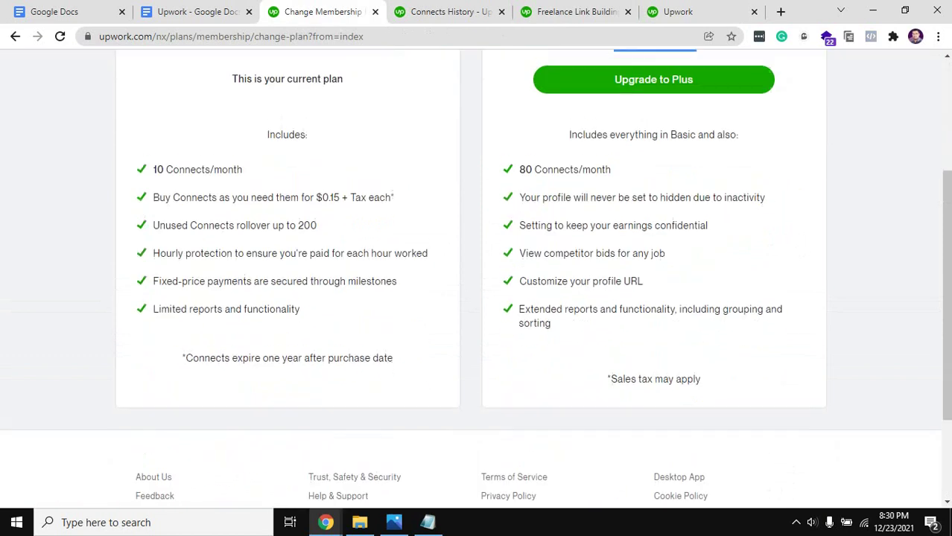
scroll(476, 280, up, 3)
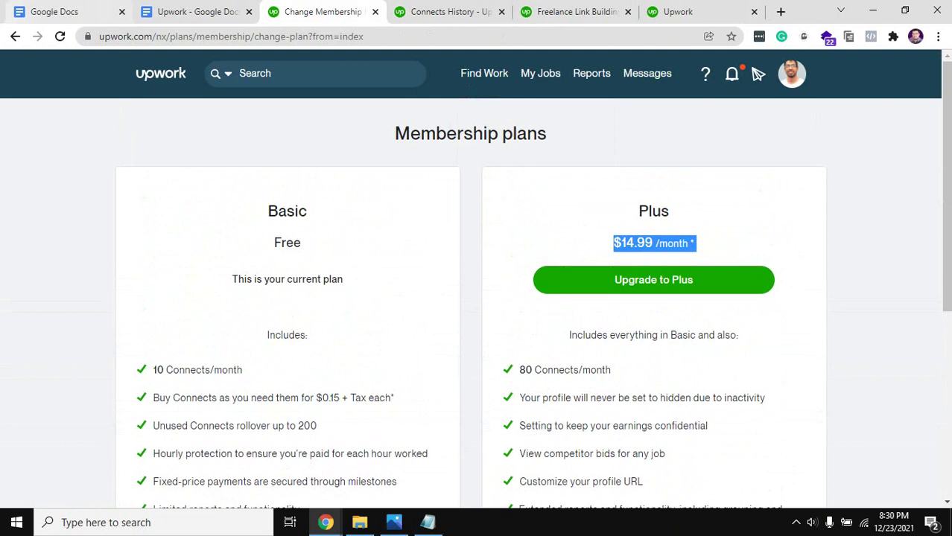
- Go back to the Membership & Connects summary, review it through the current billing cycle, and switch to the Connects History page
key(alt+Left)
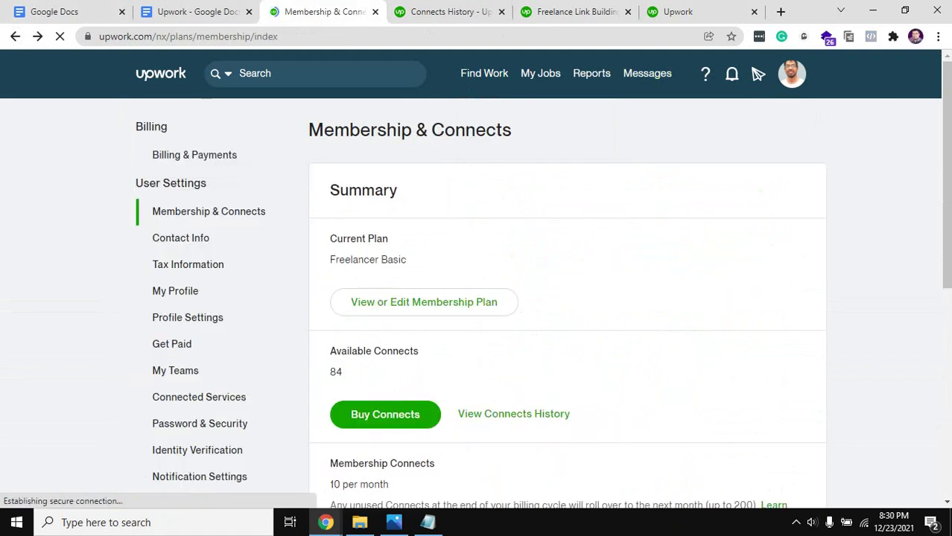
scroll(476, 279, down, 2)
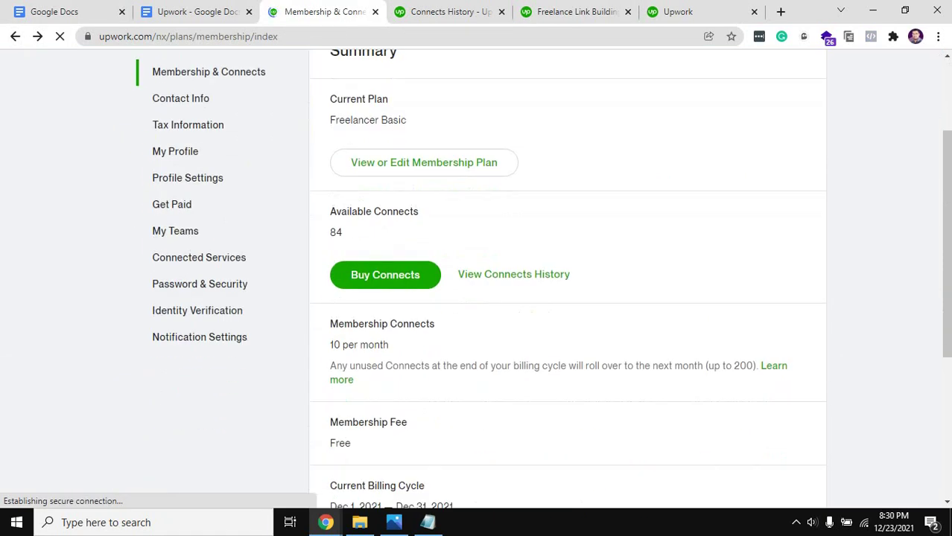
scroll(476, 279, down, 1)
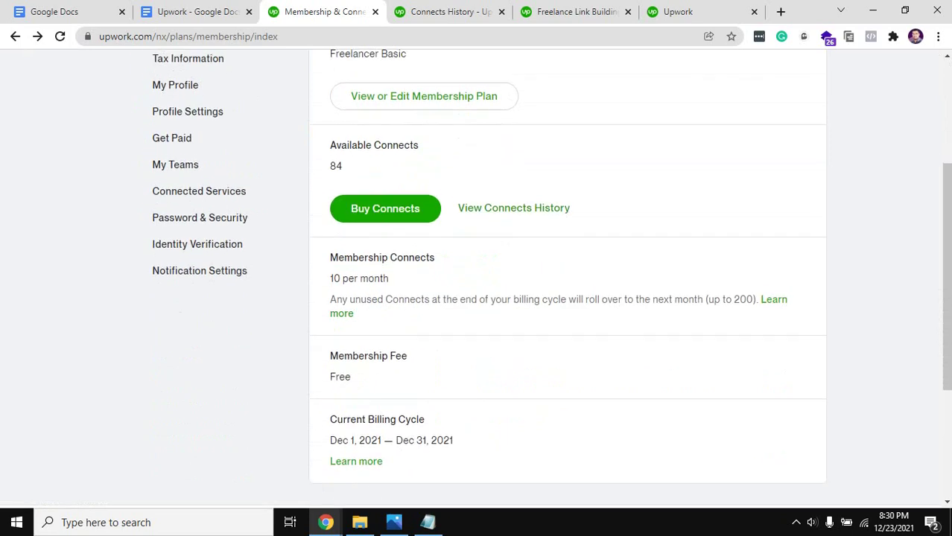
scroll(475, 280, up, 1)
click(443, 12)
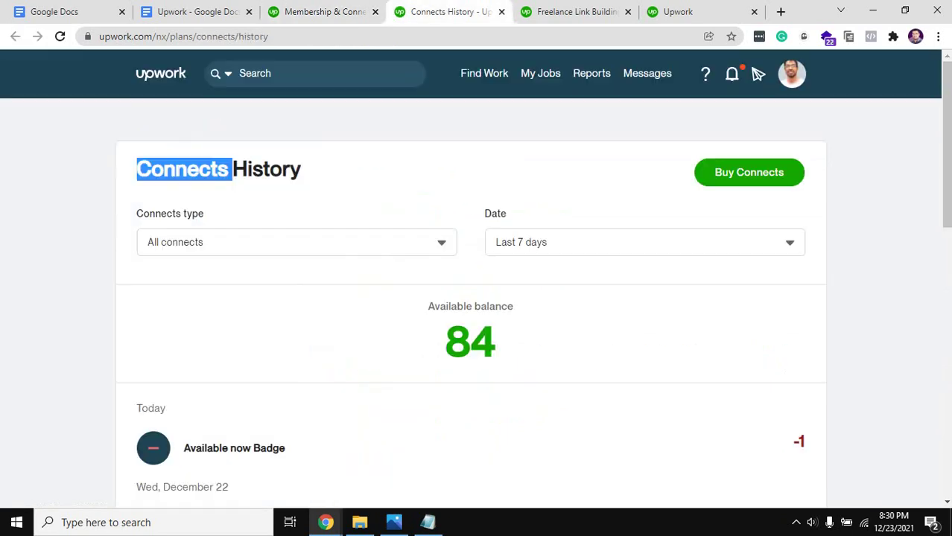
- Switch to the Google Meet call window and admit the waiting participant
mouse_move(591, 75)
click(325, 522)
click(180, 468)
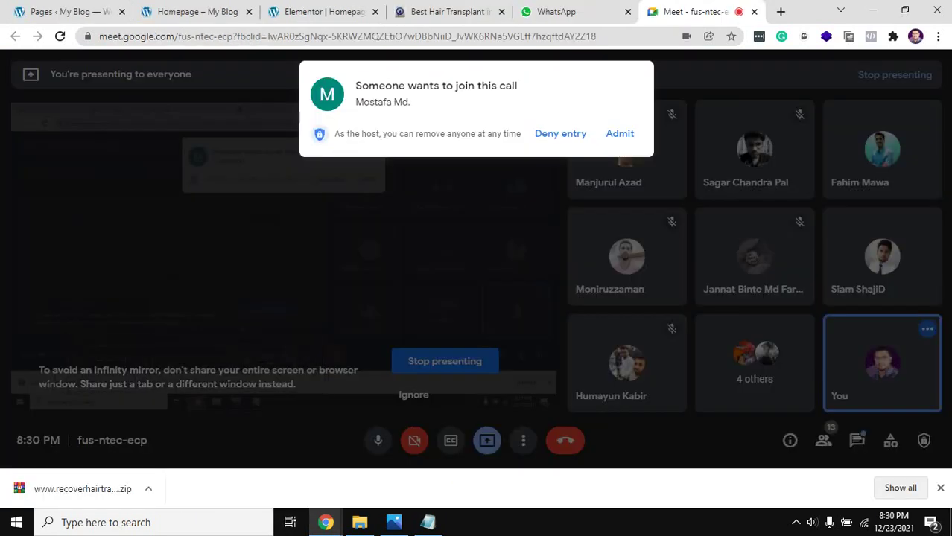
click(620, 134)
- Return to the Upwork window, open the Buy Connects page and choose the 80 for $12 bundle
mouse_move(325, 522)
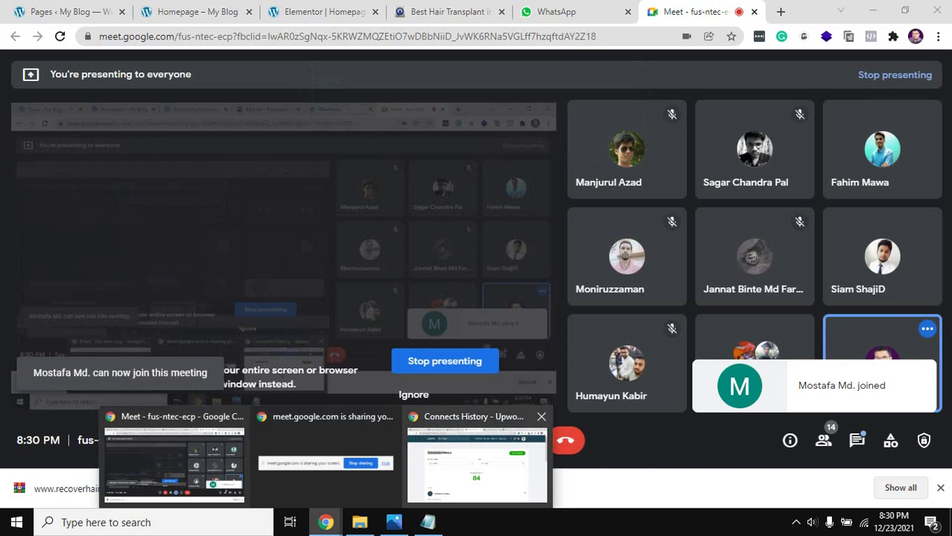
click(476, 458)
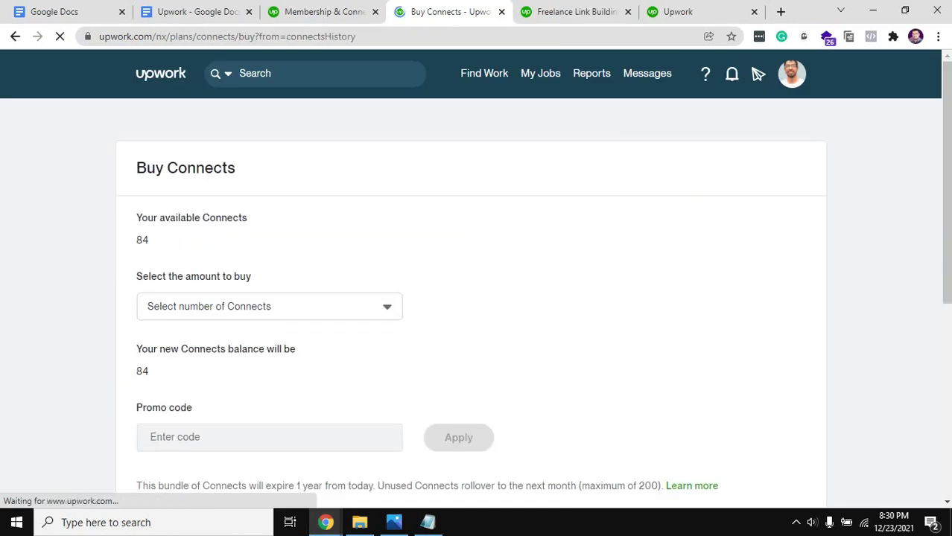
scroll(476, 298, down, 1)
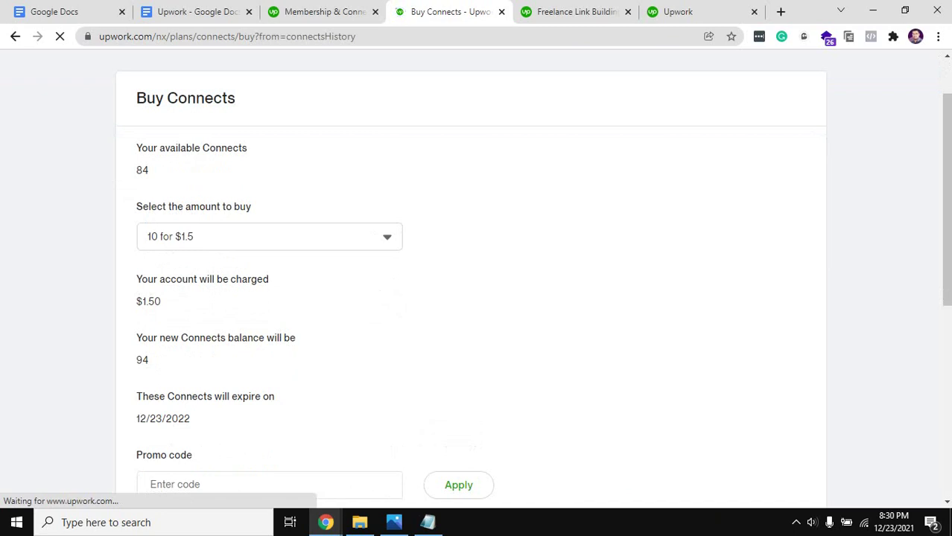
click(269, 236)
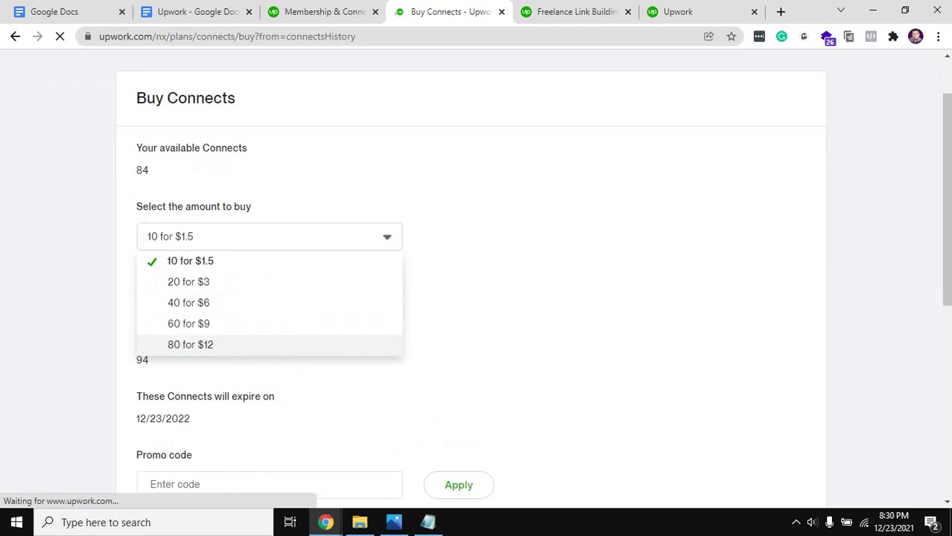
key(Return)
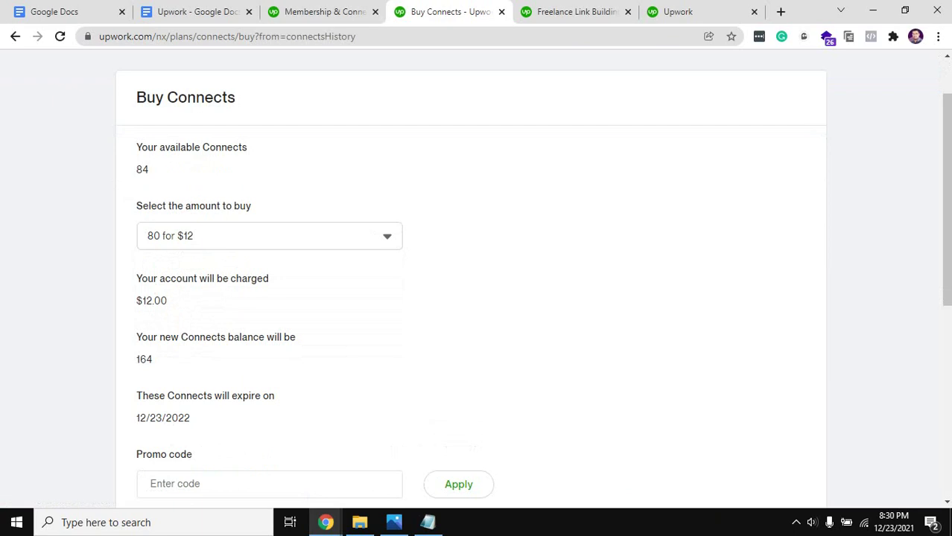
key(space)
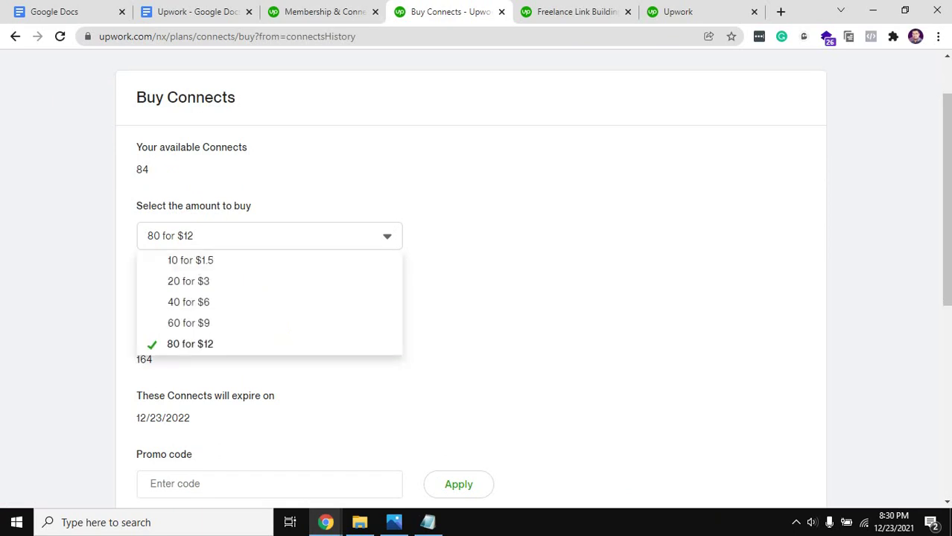
key(Escape)
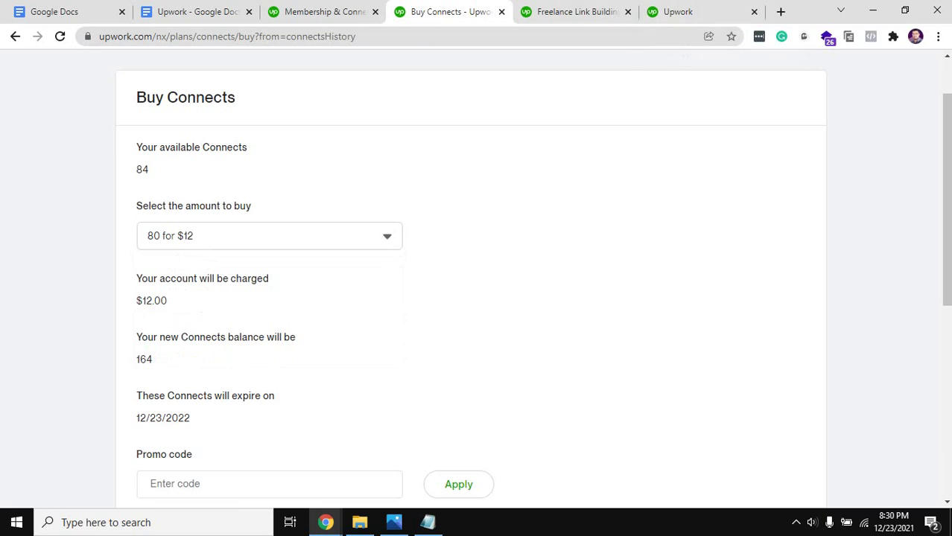
- Highlight the Promo code label on the Buy Connects page and point out its entry field
scroll(469, 283, down, 2)
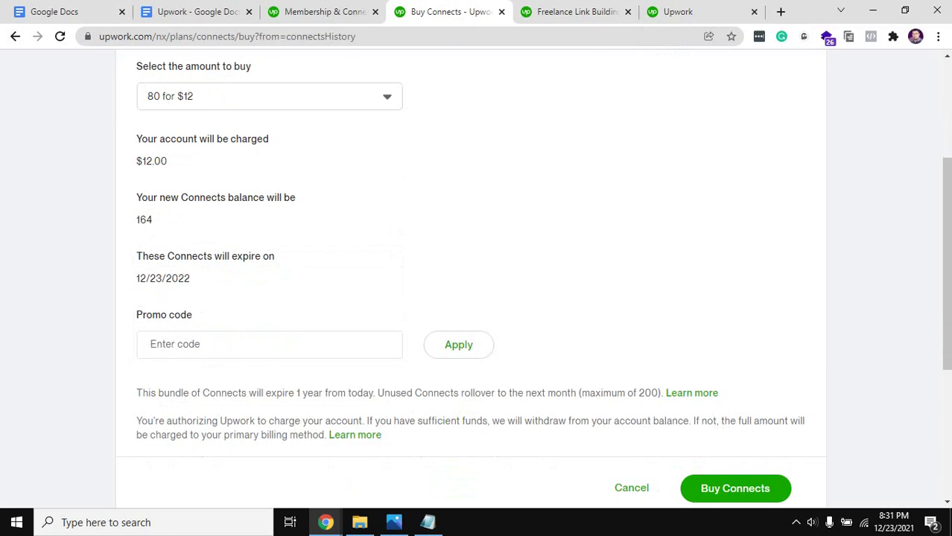
click(269, 344)
triple_click(164, 314)
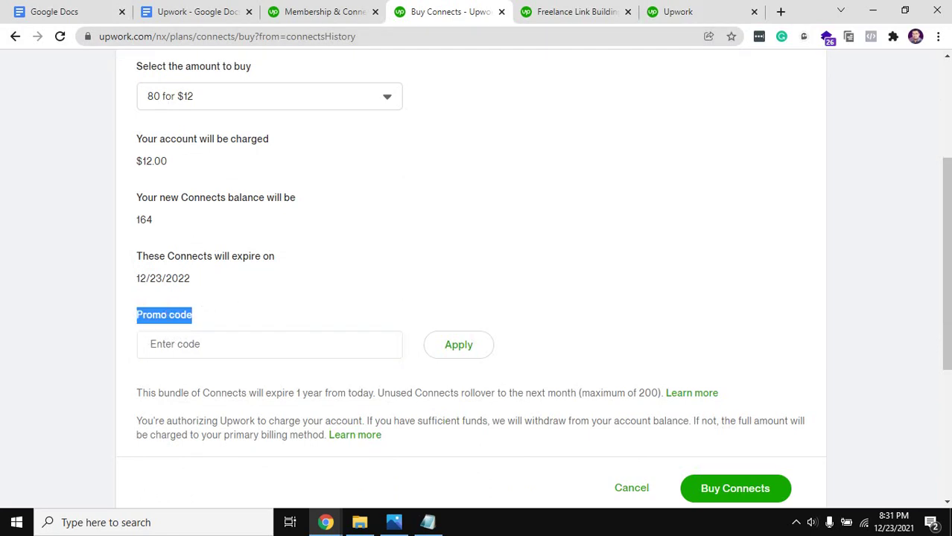
click(269, 344)
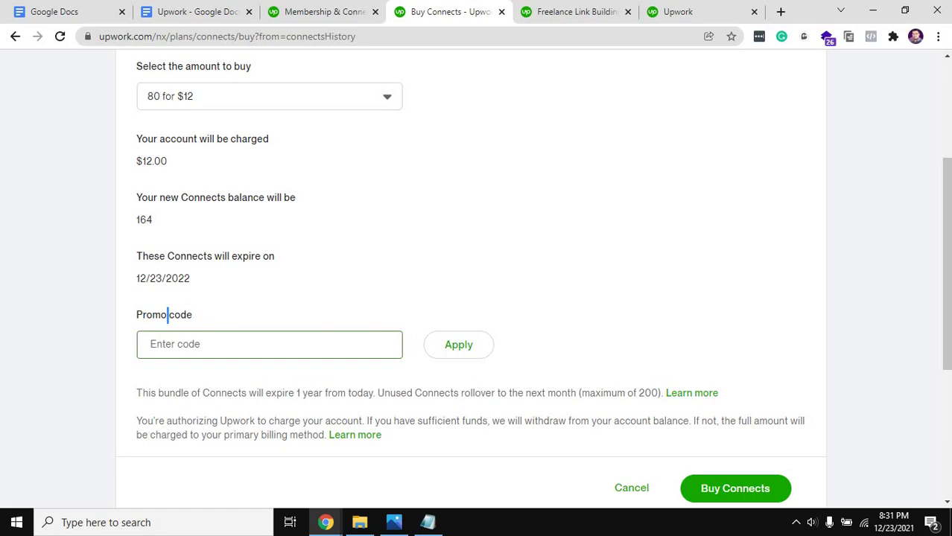
triple_click(166, 314)
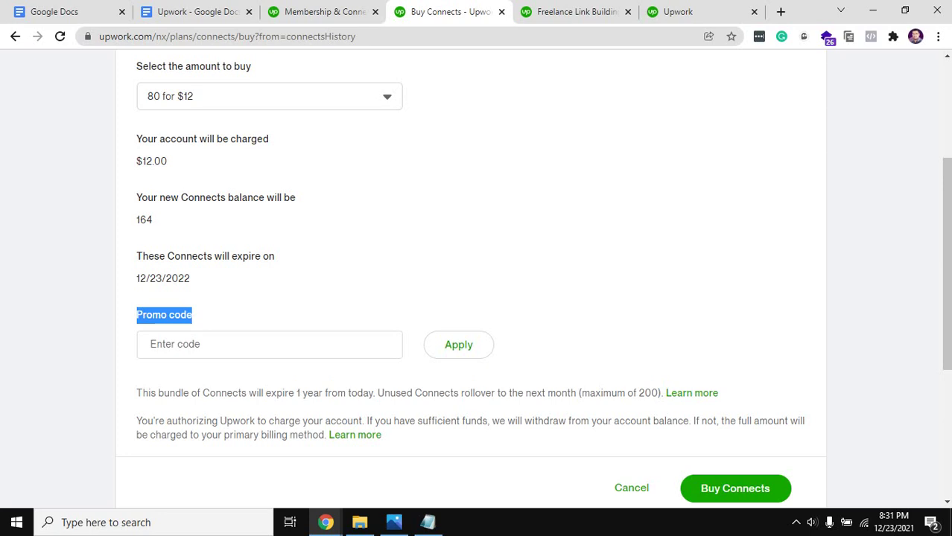
- Return to the Membership & Connects page and review its summary from the current plan through the billing cycle
scroll(477, 298, up, 3)
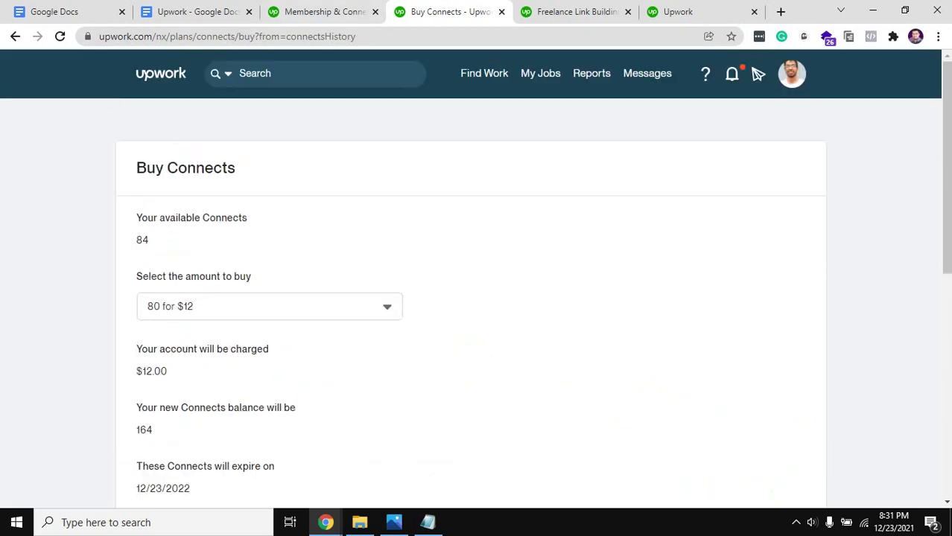
key(ctrl+shift+Tab)
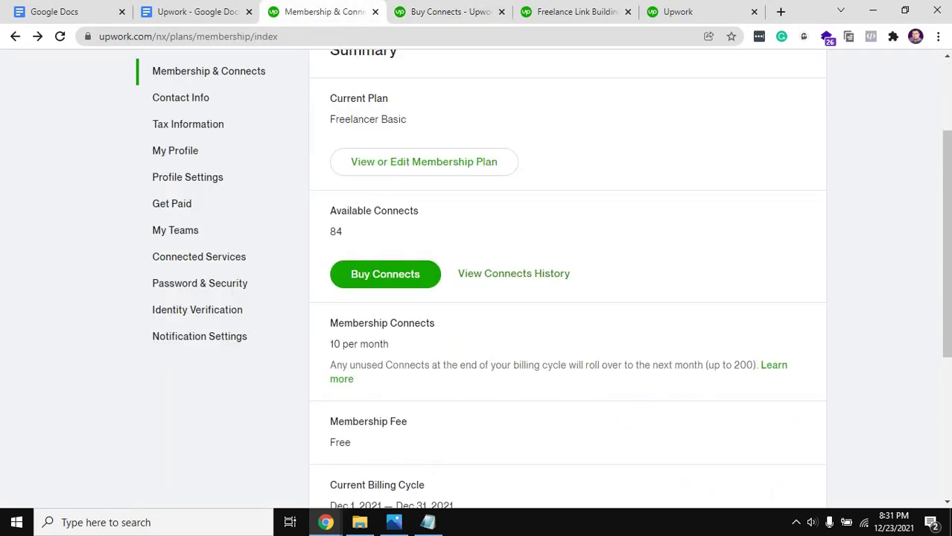
scroll(565, 283, up, 2)
scroll(566, 283, down, 2)
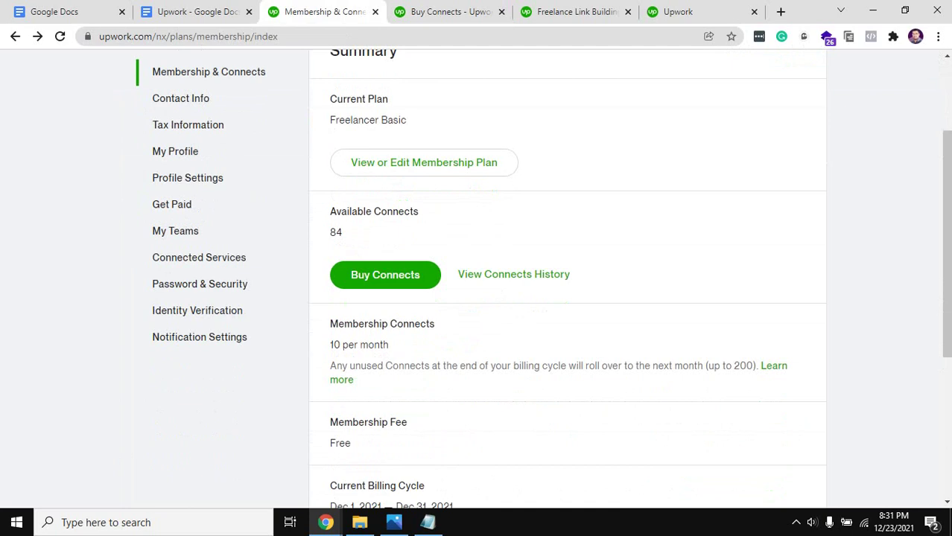
scroll(566, 283, down, 1)
scroll(476, 283, down, 2)
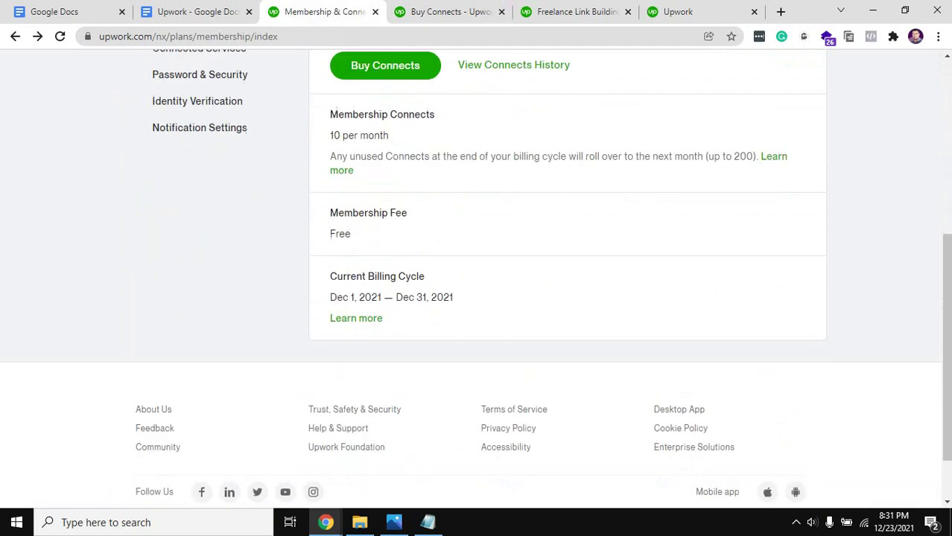
scroll(476, 283, up, 5)
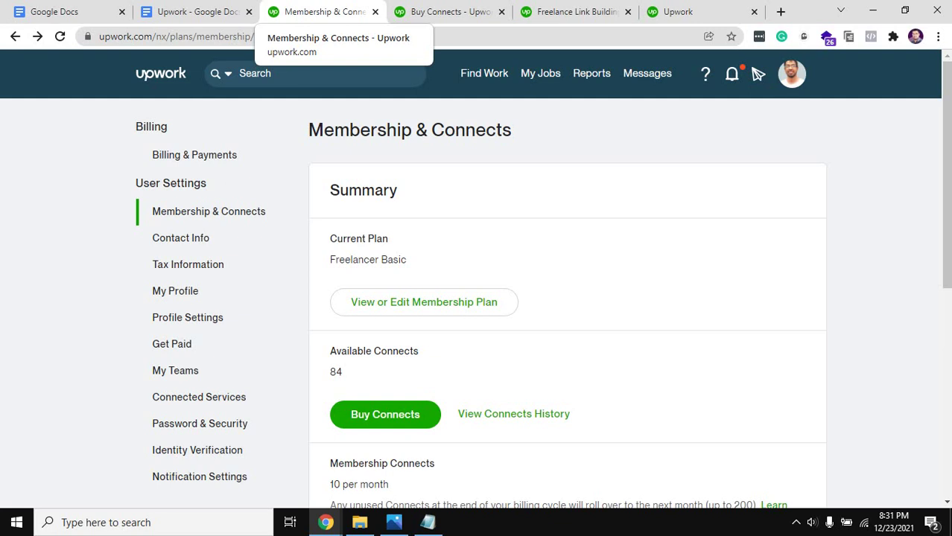
key(XF86AudioLowerVolume)
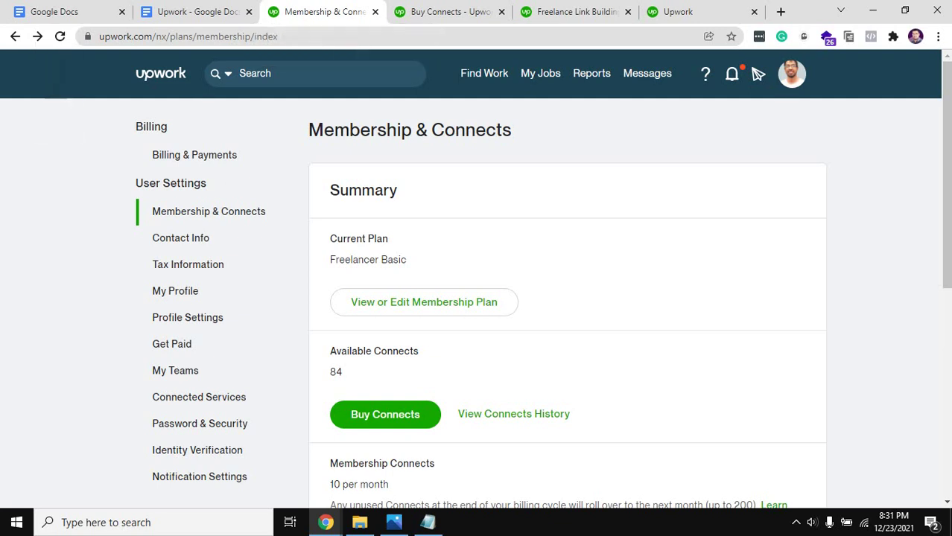
- Highlight the Availability topic in the Upwork outline document and return to the link building job page
click(197, 11)
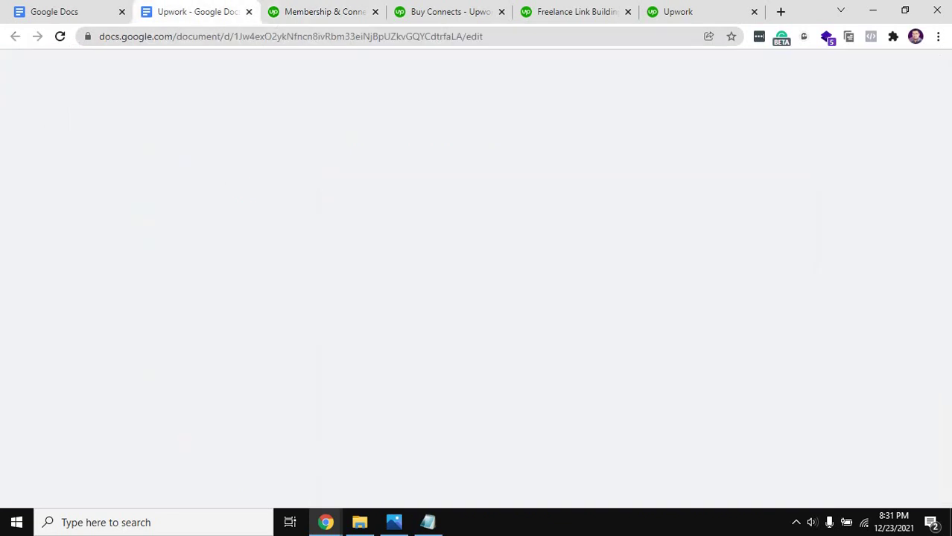
double_click(294, 305)
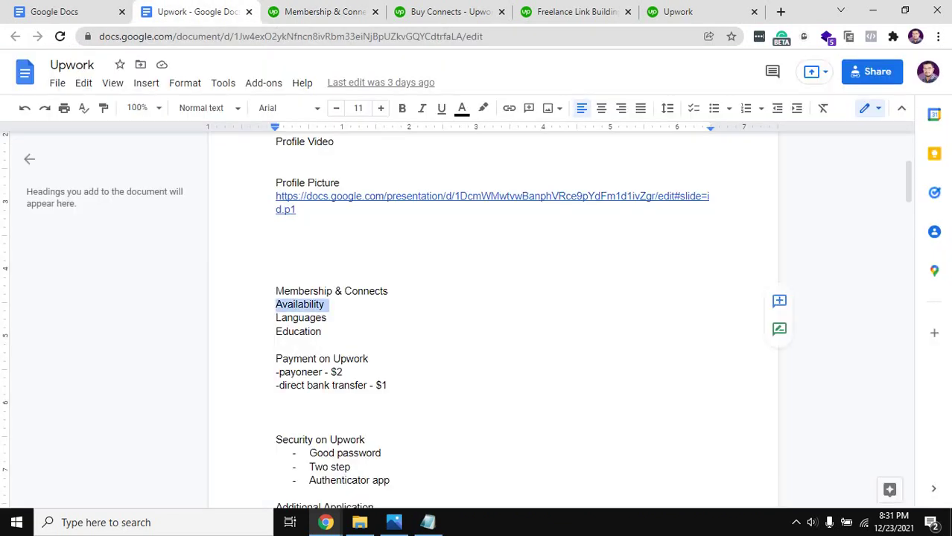
click(320, 11)
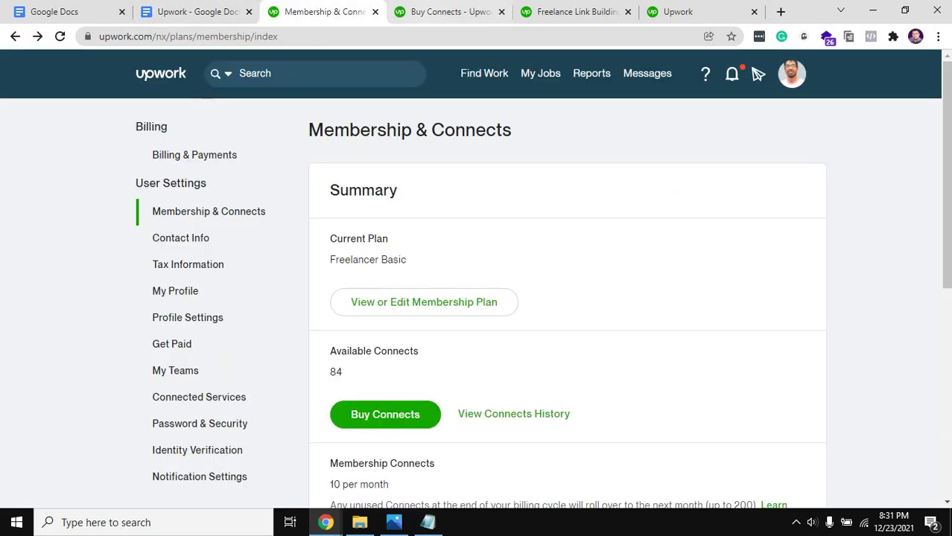
click(446, 11)
click(573, 11)
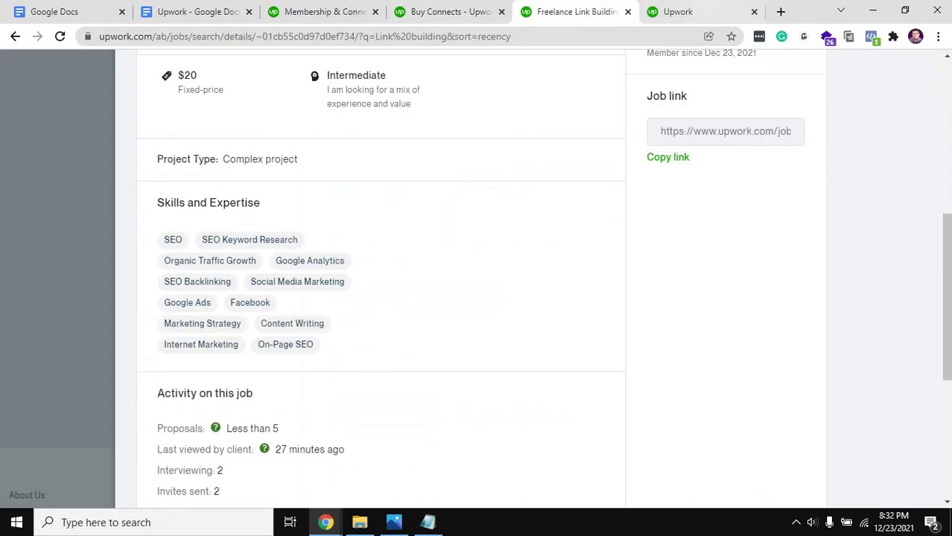
- Open the freelancer profile page from the Upwork home page and check the outline document's current topic
click(678, 11)
mouse_move(546, 73)
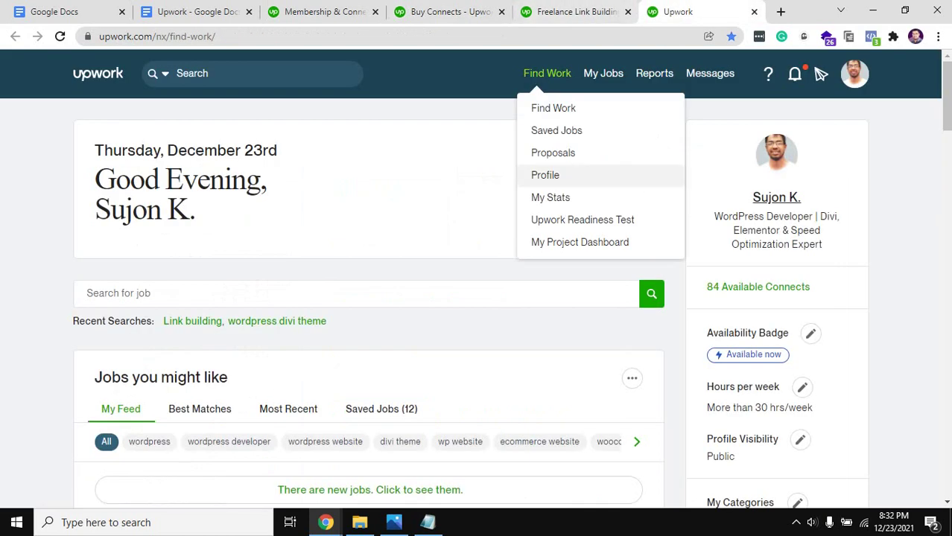
click(547, 175)
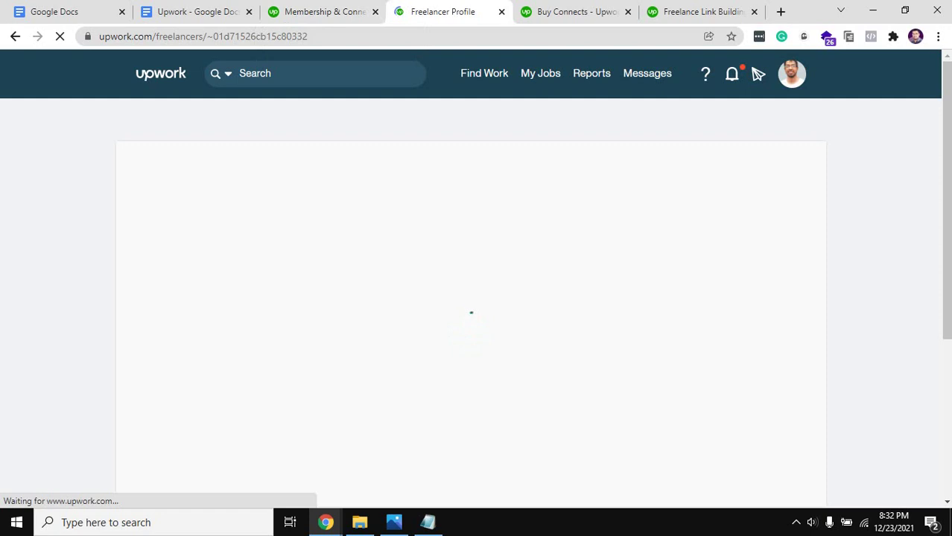
key(ctrl+Page_Up)
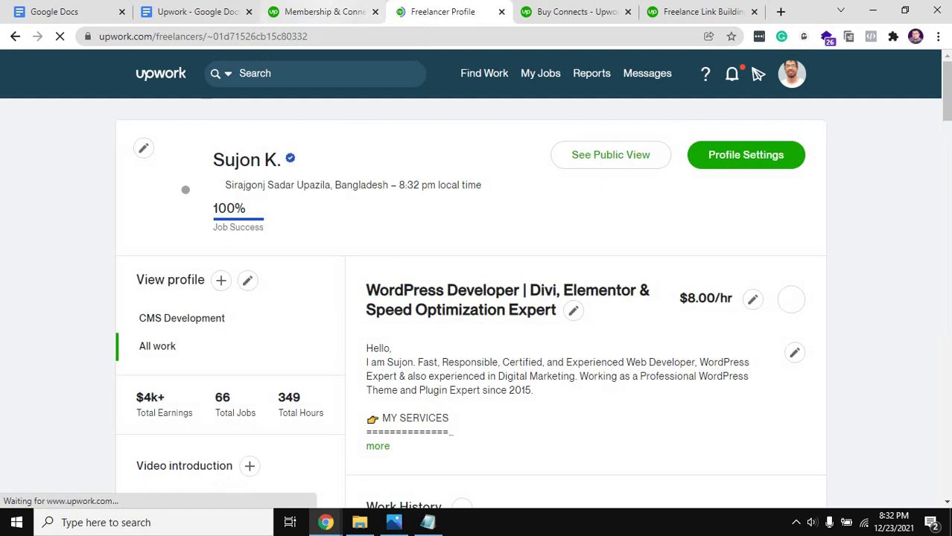
key(ctrl+Page_Up)
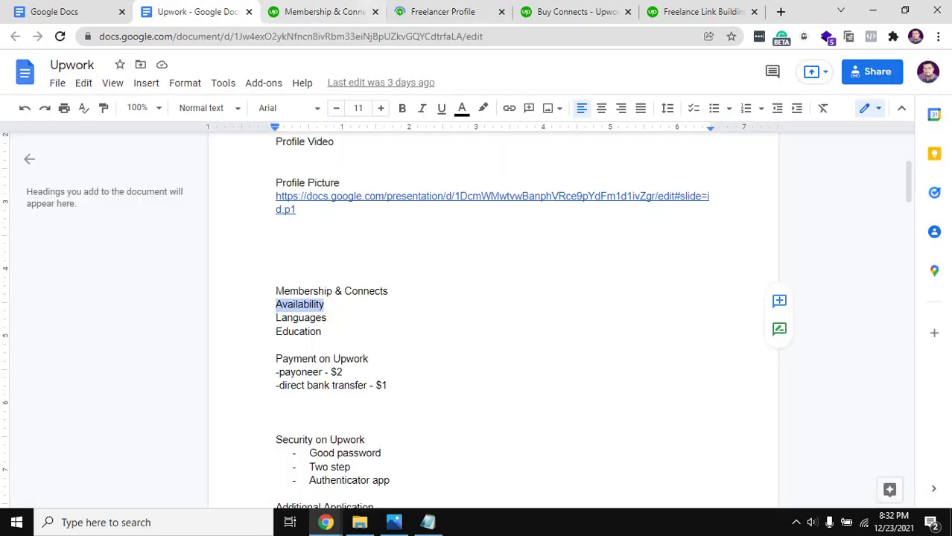
key(ctrl+Page_Down)
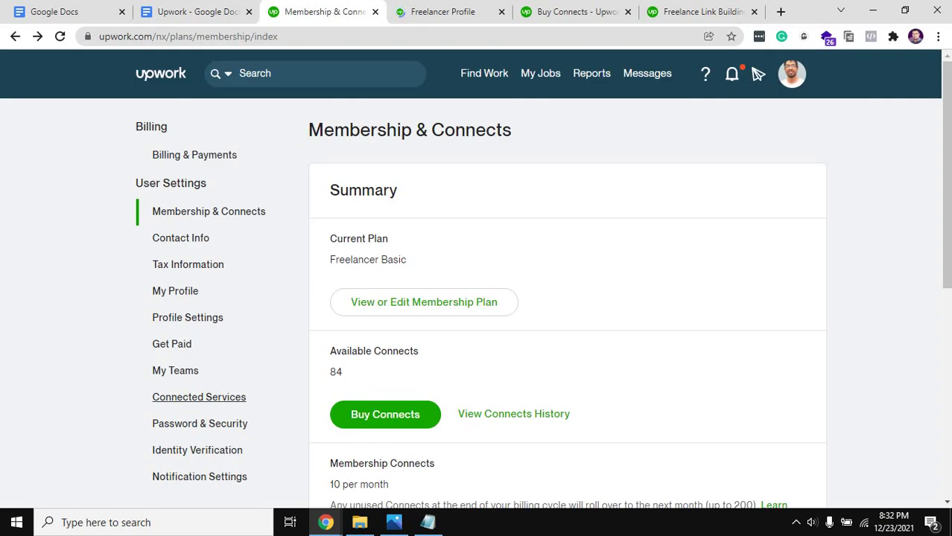
- Look through the freelancer profile page from the header down to Education for the availability setting
scroll(476, 298, down, 4)
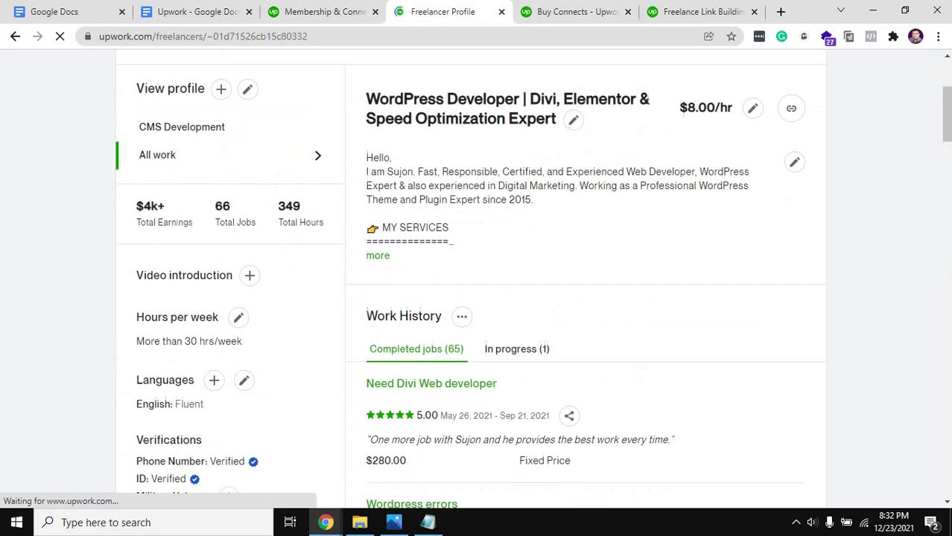
scroll(477, 298, down, 2)
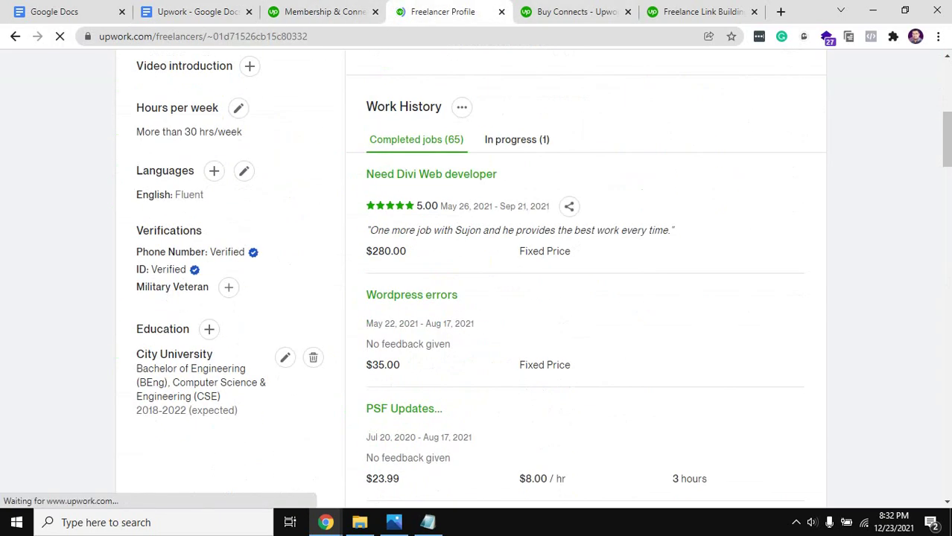
scroll(476, 298, up, 3)
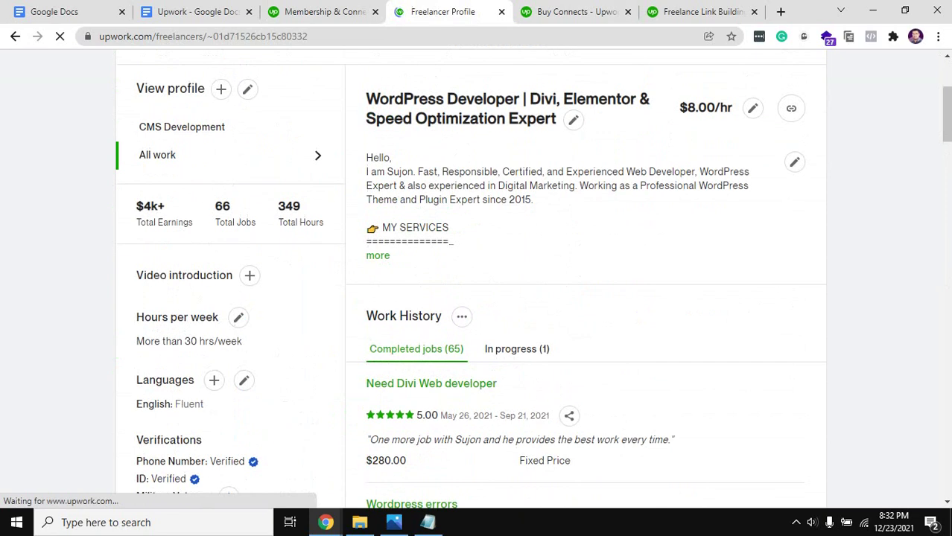
scroll(477, 298, down, 1)
scroll(476, 297, up, 1)
scroll(477, 298, up, 1)
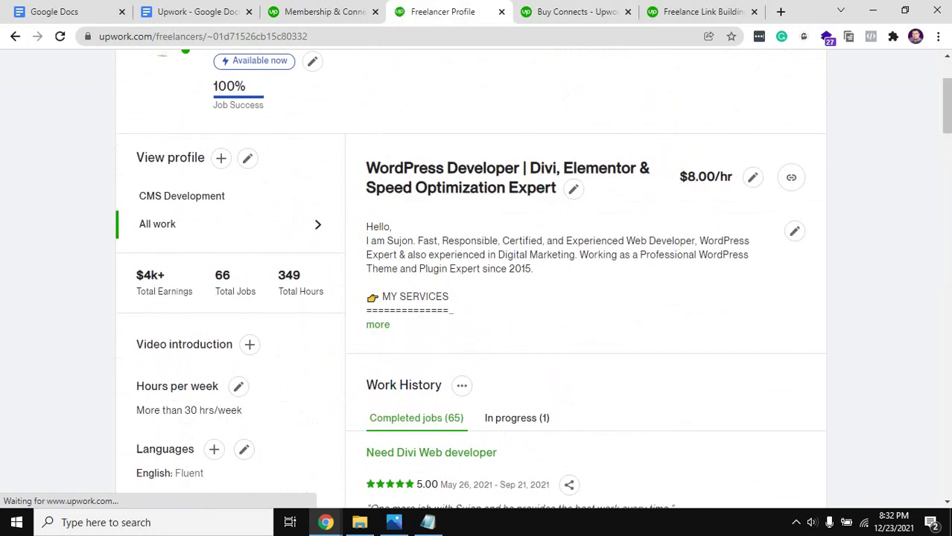
scroll(477, 297, up, 1)
scroll(477, 298, down, 2)
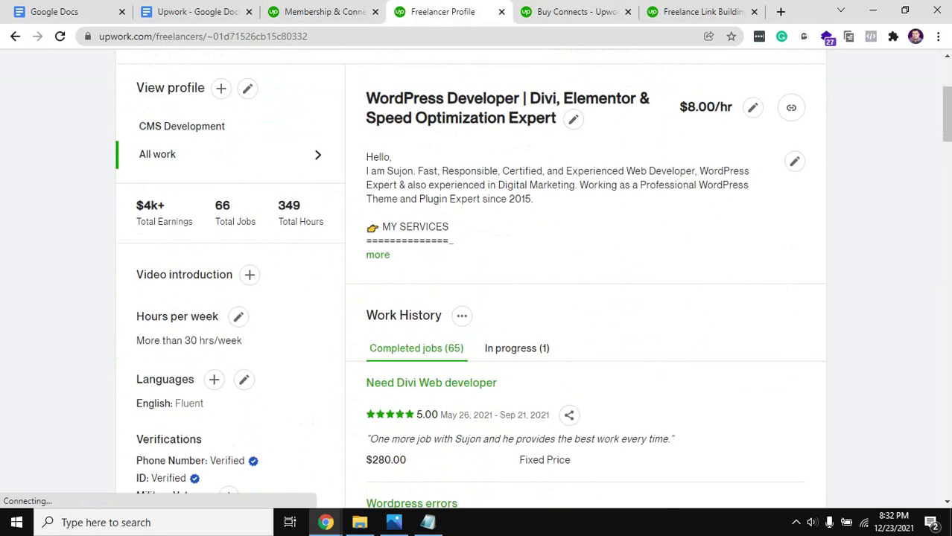
scroll(758, 74, up, 3)
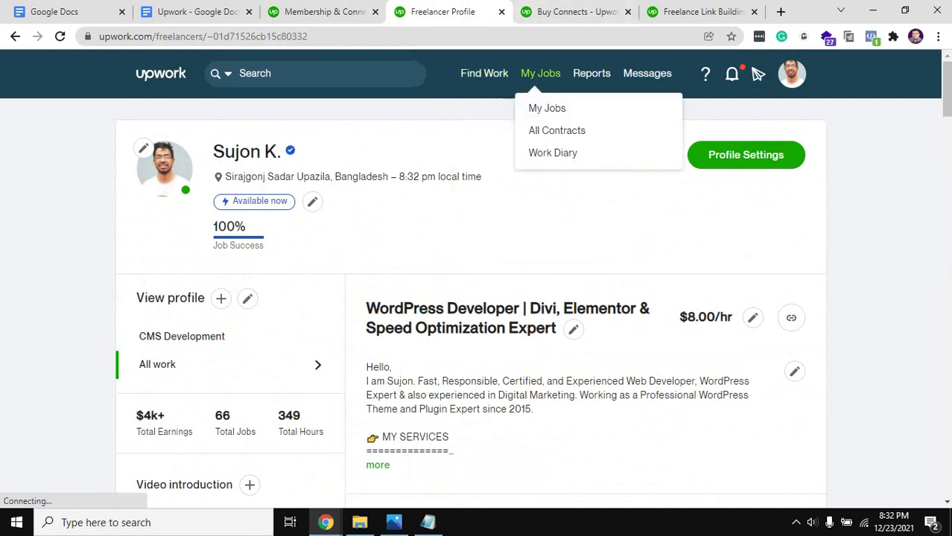
- Open the Find Work page in a separate tab, view its profile sidebar and return to the outline's Availability topic
middle_click(484, 109)
key(ctrl+Tab)
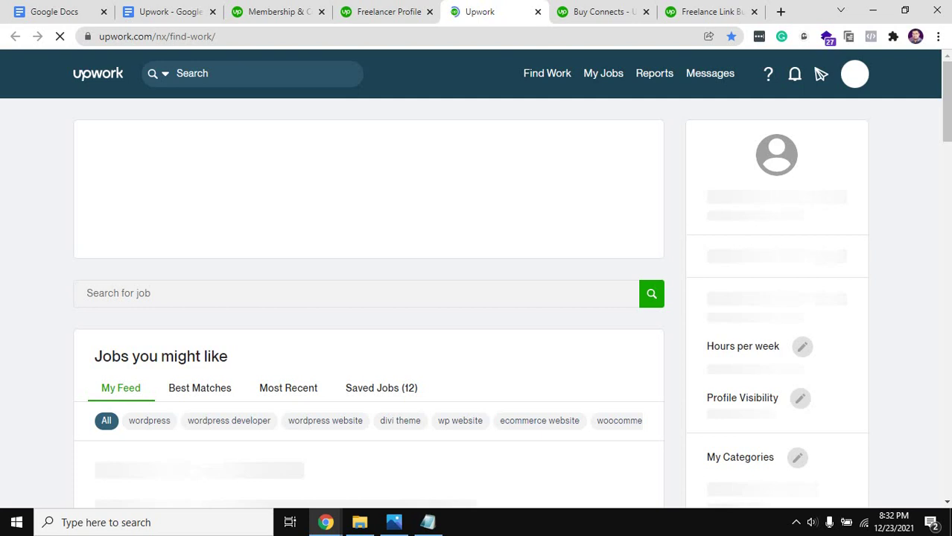
scroll(369, 298, down, 3)
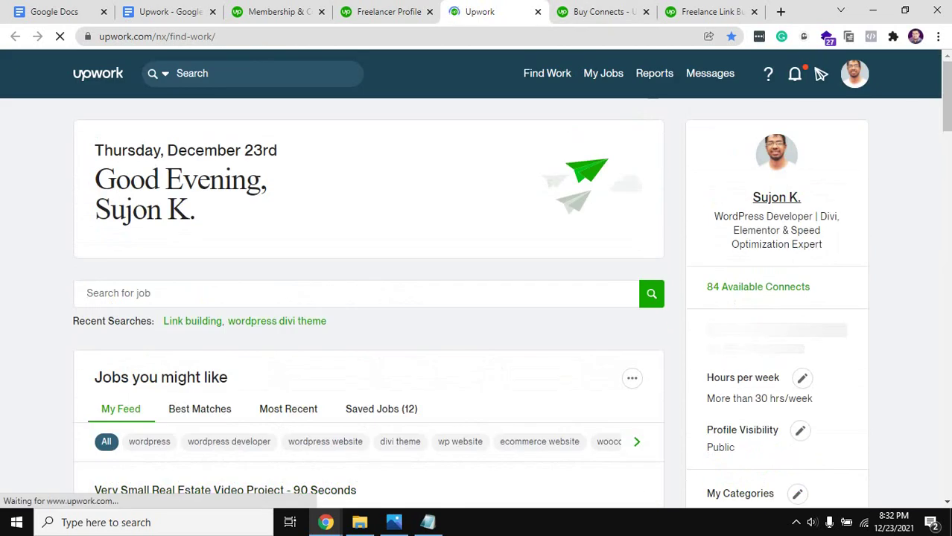
key(ctrl+Page_Up)
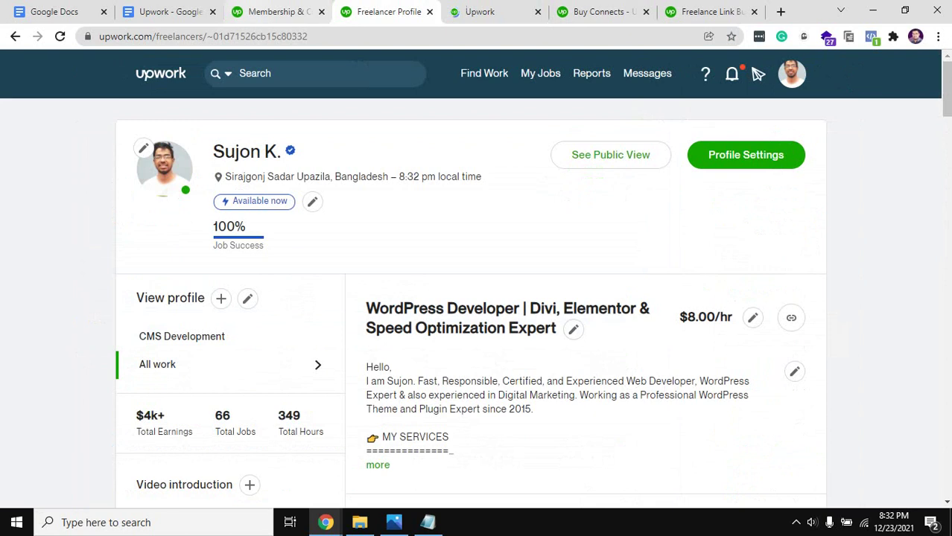
key(ctrl+Page_Up)
key(ctrl+Page_Up)
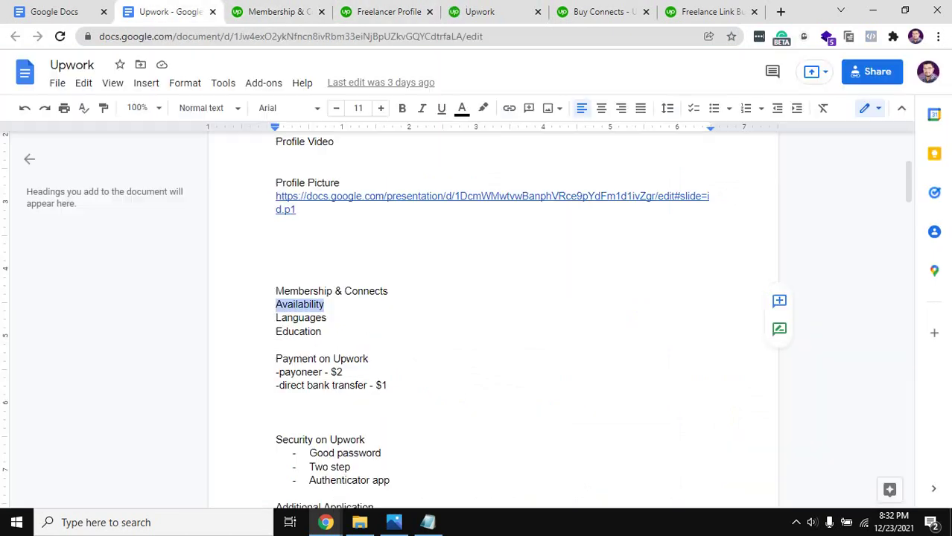
- Copy the Hours per week heading from the freelancer profile page
key(ctrl+4)
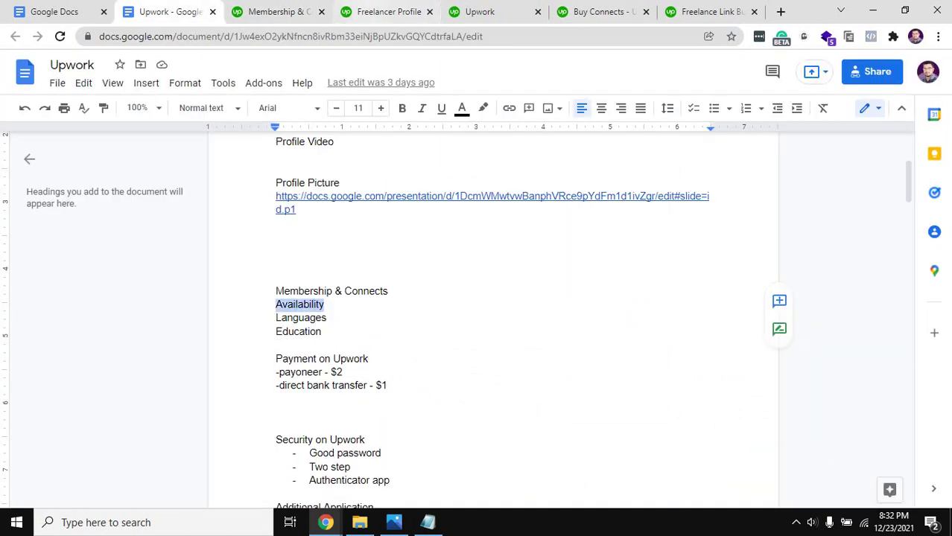
scroll(532, 279, down, 2)
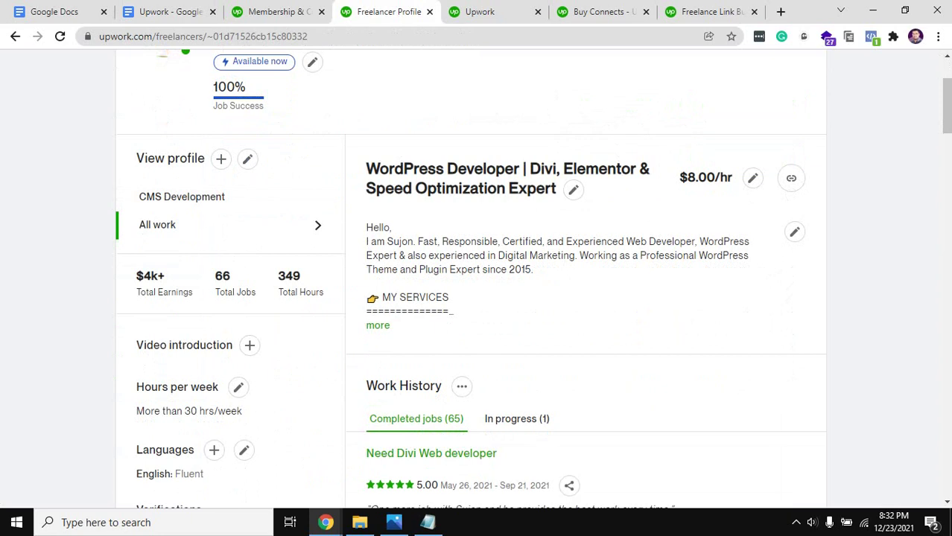
triple_click(170, 387)
key(ctrl+c)
scroll(170, 387, down, 2)
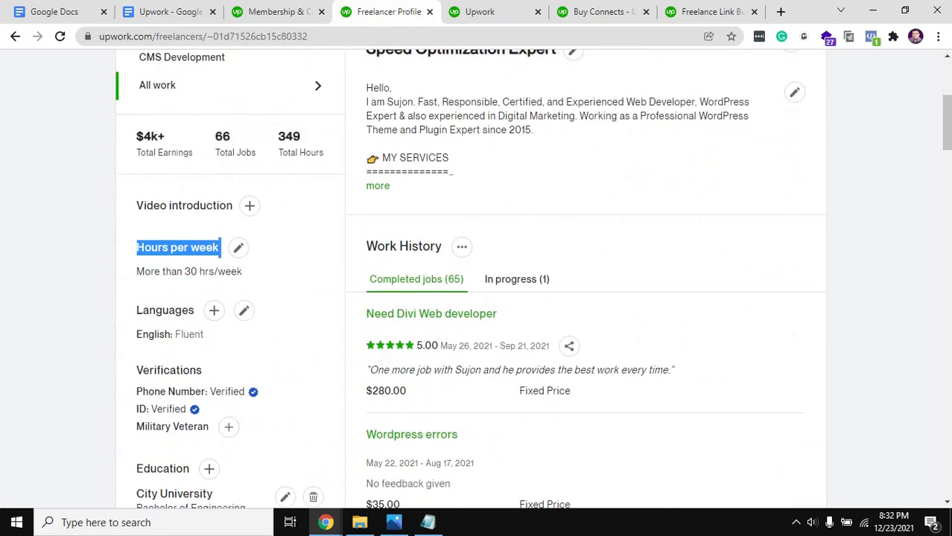
scroll(469, 279, down, 4)
scroll(469, 279, up, 4)
click(277, 11)
click(384, 11)
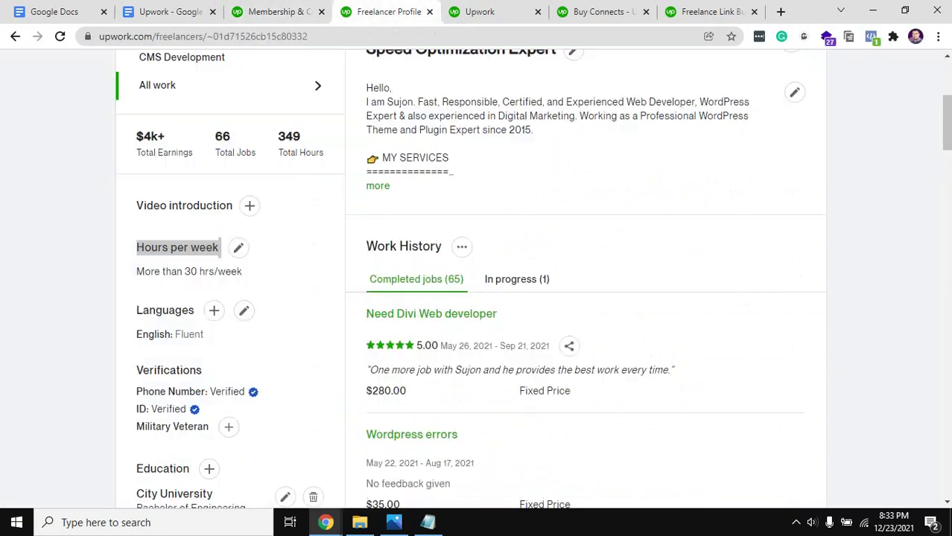
right_click(193, 250)
click(216, 257)
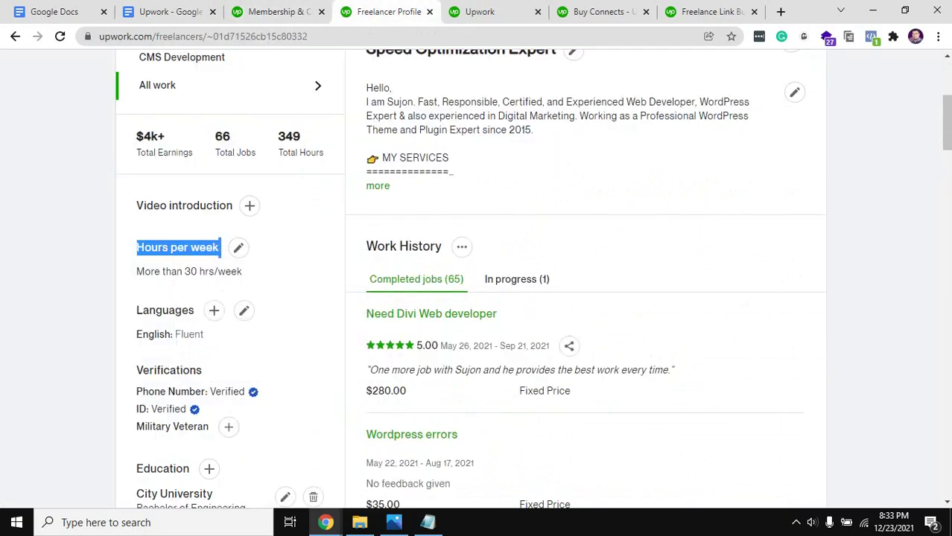
- Replace the Availability topic in the outline document with the copied Hours per week text, unformatted and without an extra blank line
click(169, 11)
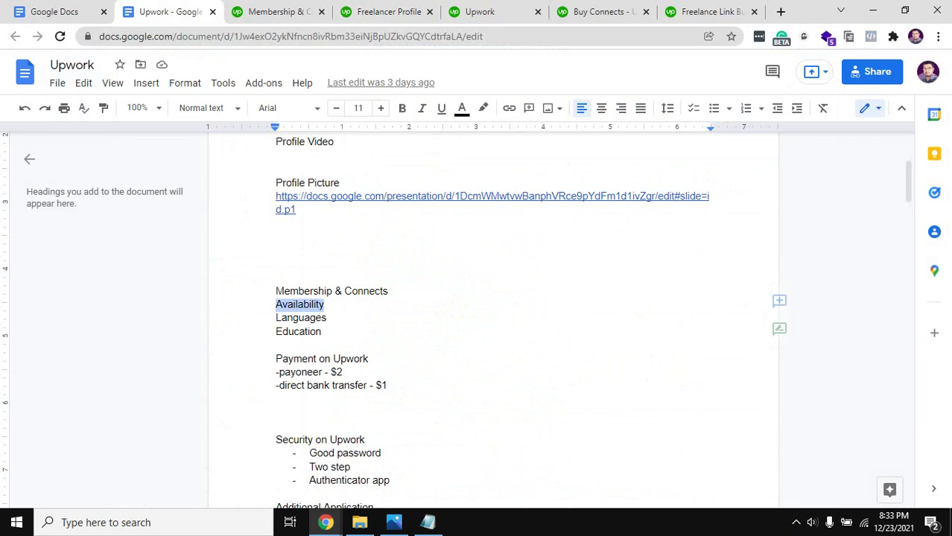
key(ctrl+v)
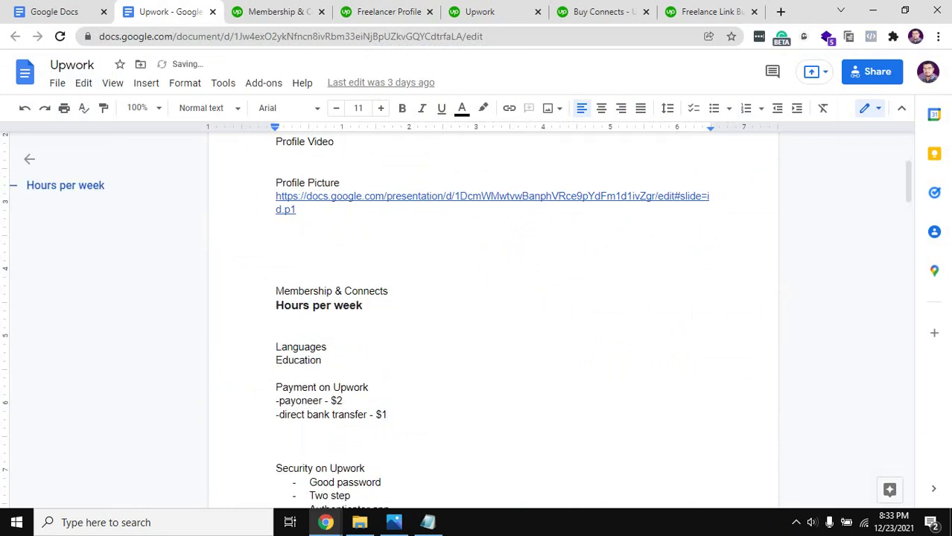
key(ctrl+z)
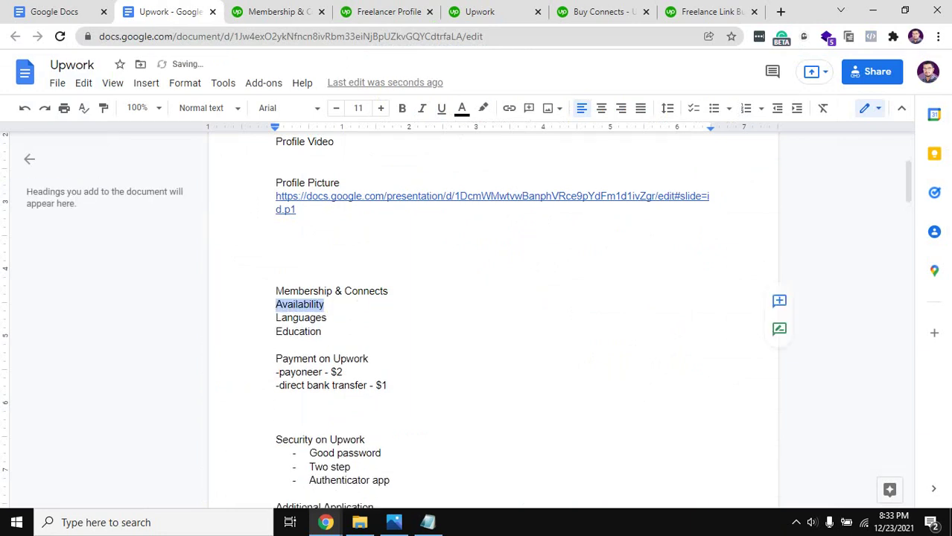
key(ctrl+v)
key(BackSpace)
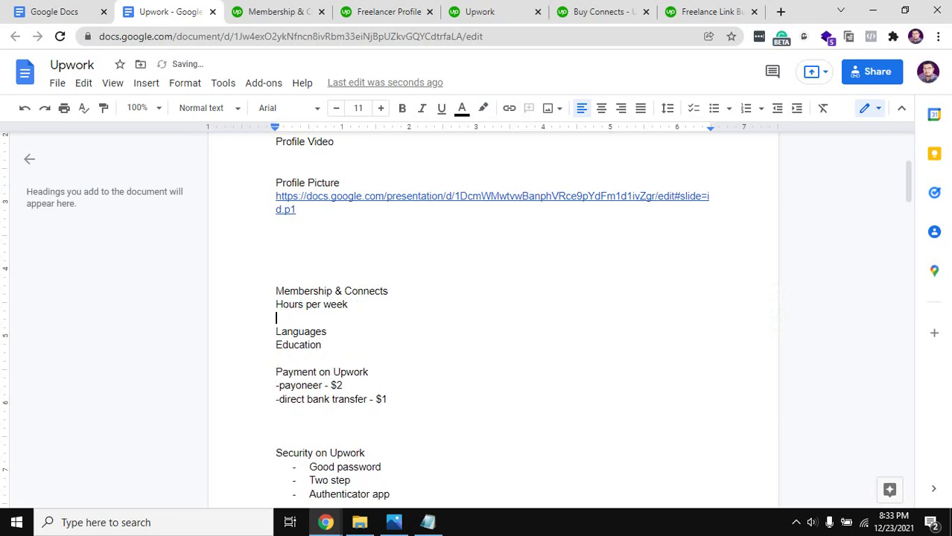
key(BackSpace)
- Move the Freelancer Profile tab directly beside the Upwork outline tab and return to the outline
click(276, 11)
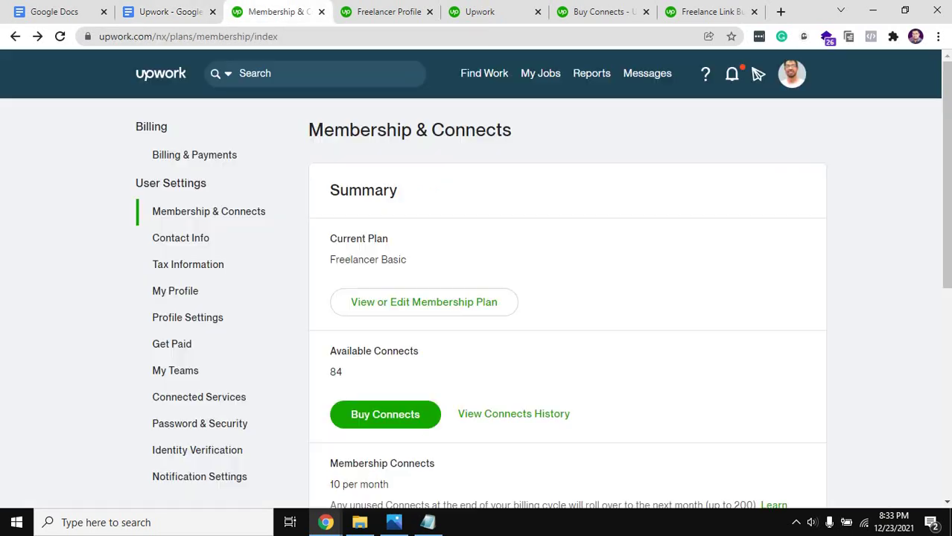
drag(389, 11, 280, 11)
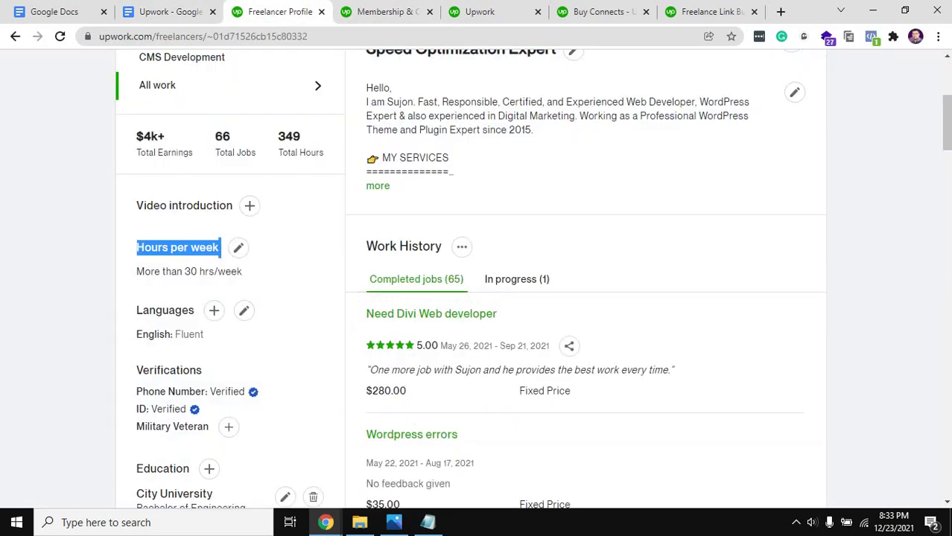
key(ctrl+shift+Tab)
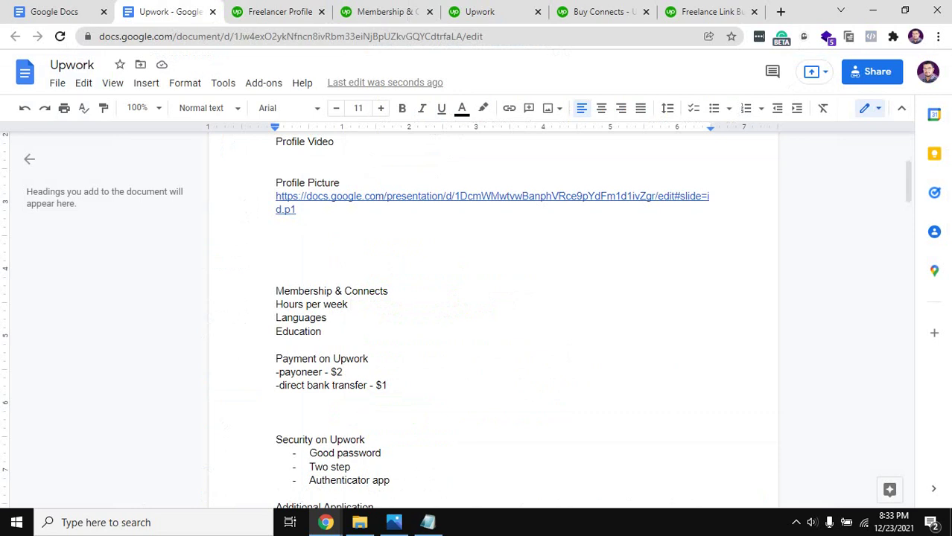
- Show the Hours per week options on the freelancer profile and close them without saving
key(ctrl+Tab)
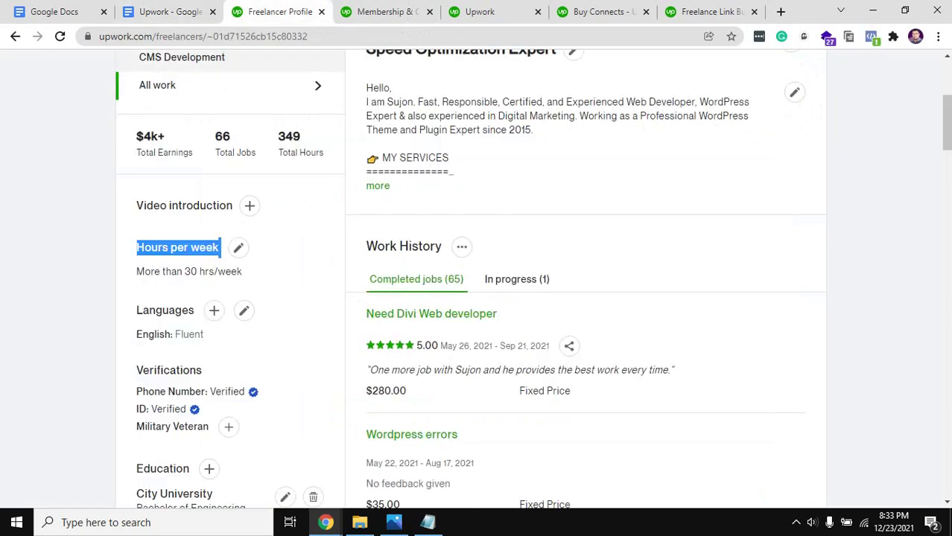
click(237, 247)
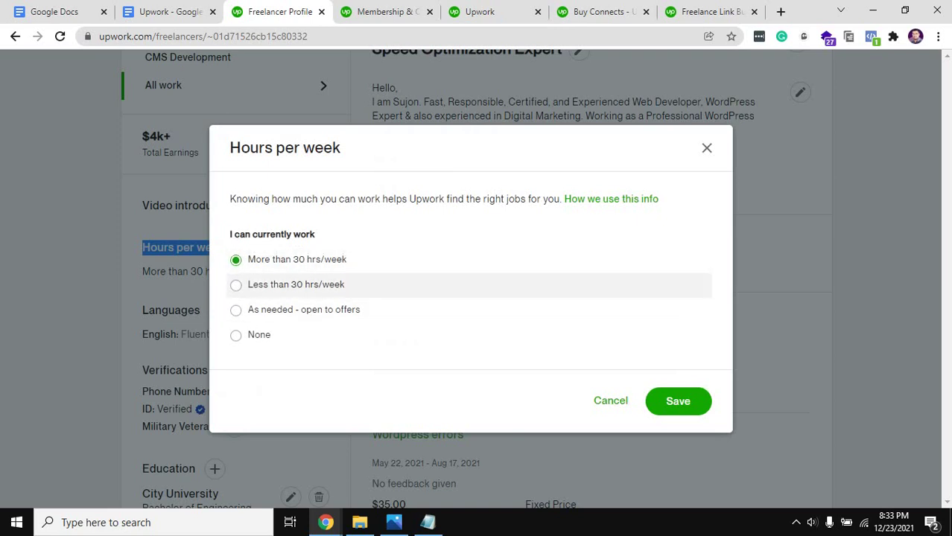
click(610, 401)
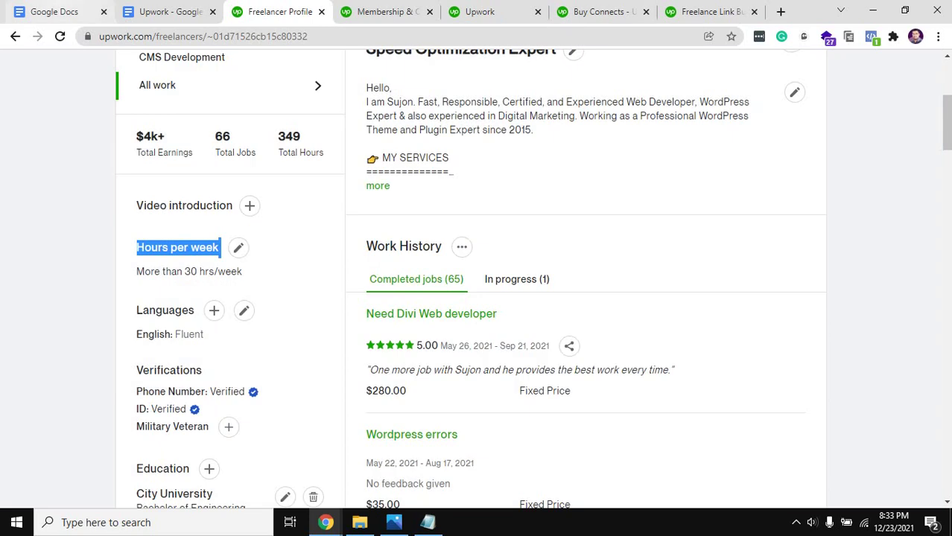
- Highlight the Languages topic in the outline and the matching Languages heading on the freelancer profile
click(170, 11)
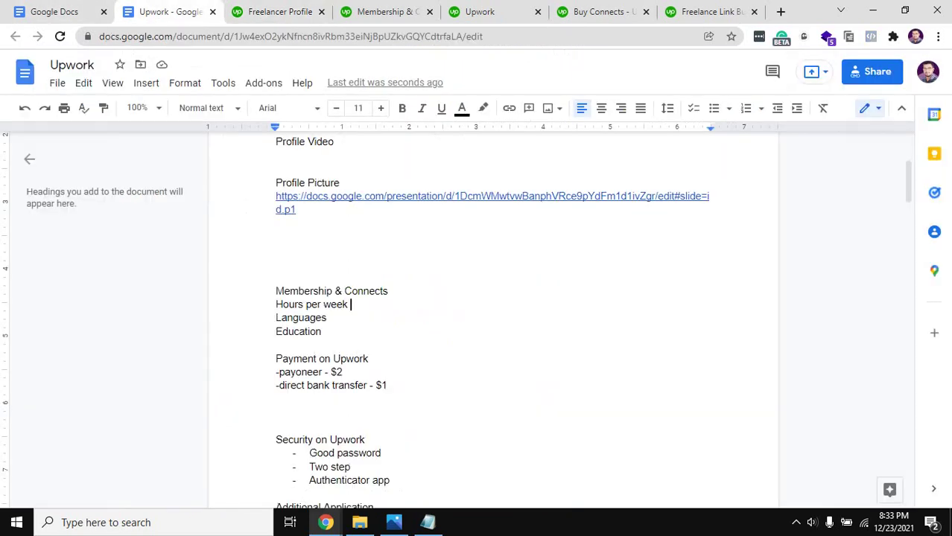
click(310, 318)
double_click(309, 318)
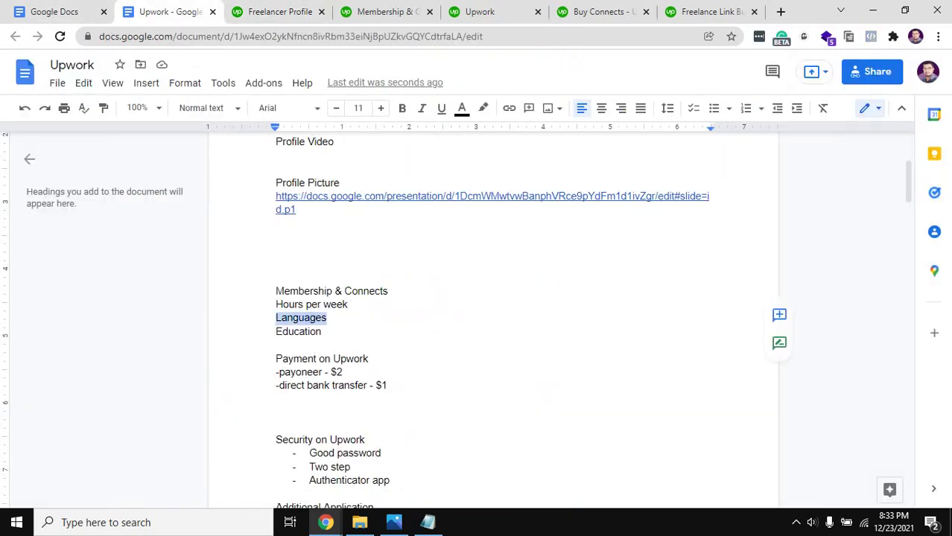
click(275, 12)
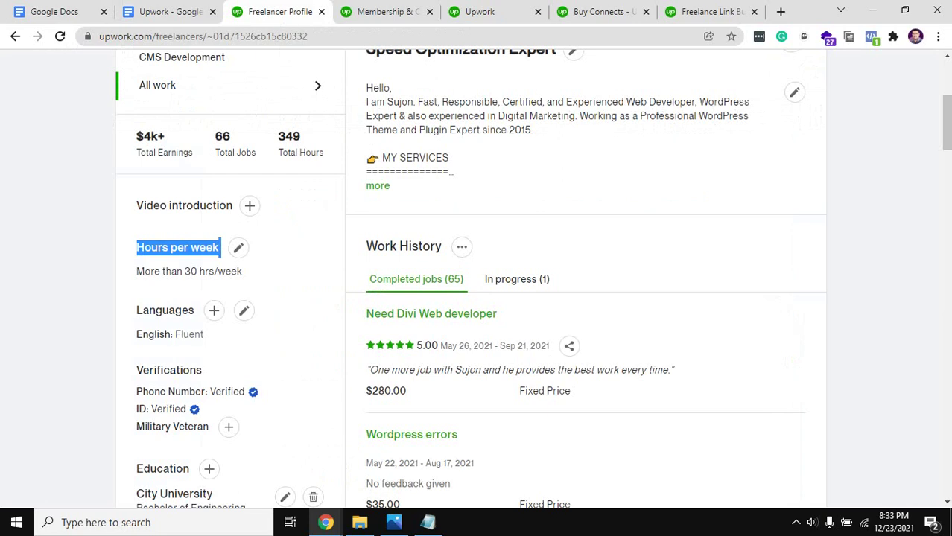
drag(136, 310, 175, 310)
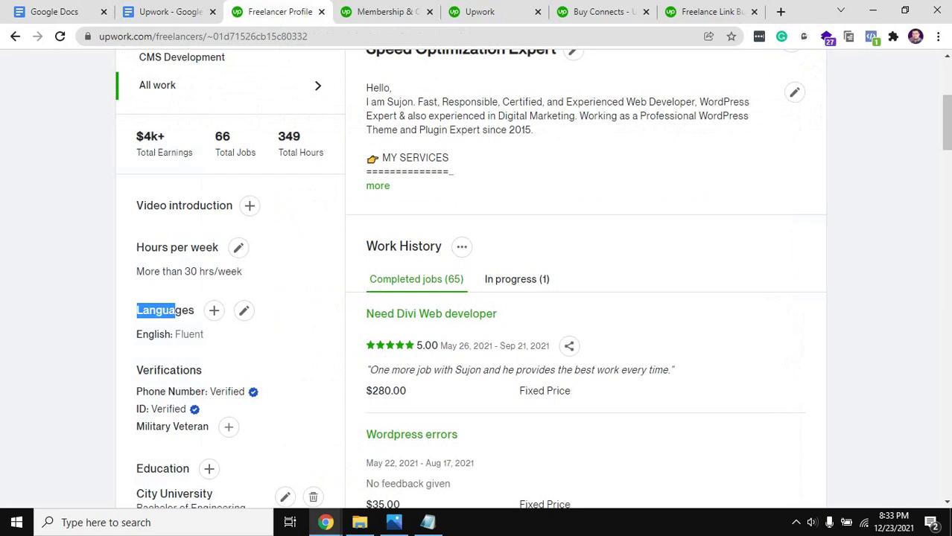
- Revisit the outline document and highlight the English: Fluent entry on the freelancer profile
click(171, 11)
click(275, 11)
drag(136, 335, 204, 334)
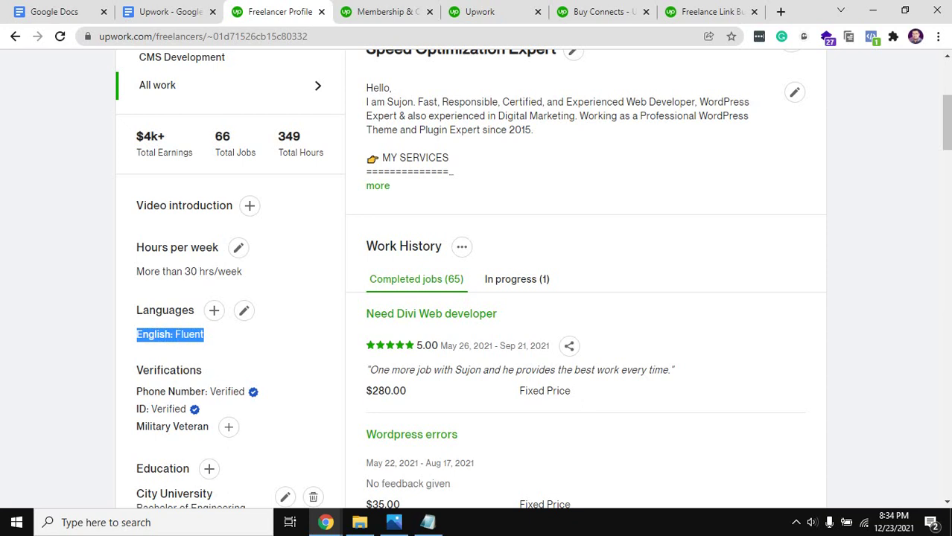
- Show the proficiency levels available for English in the profile's language editor
click(243, 310)
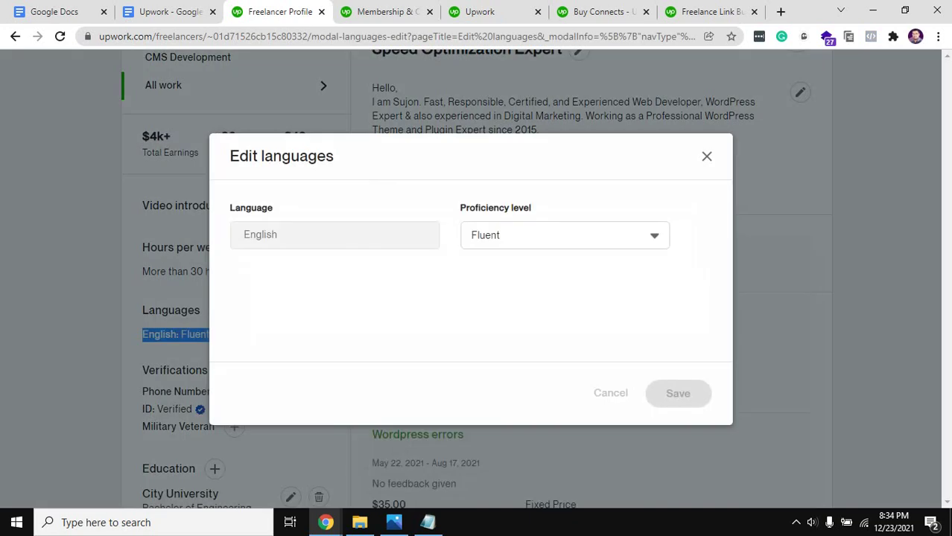
key(space)
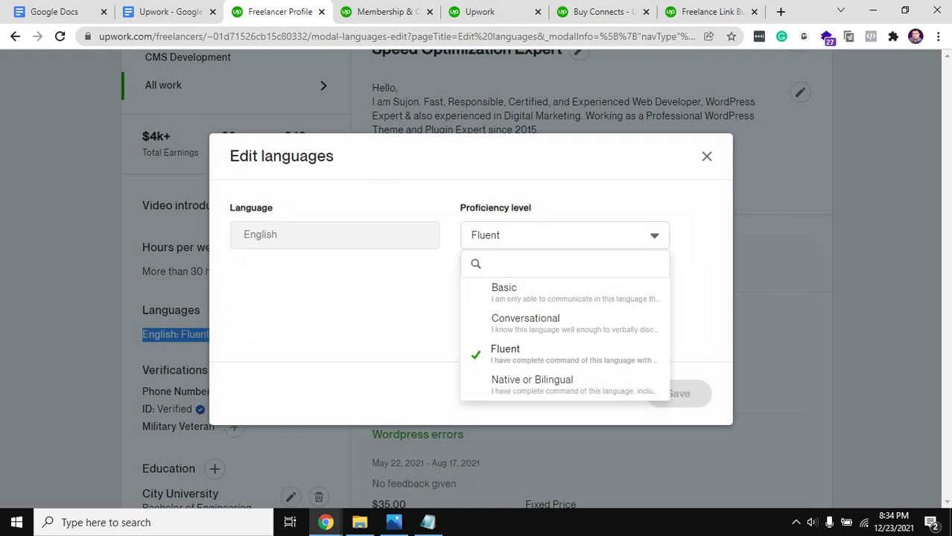
key(Escape)
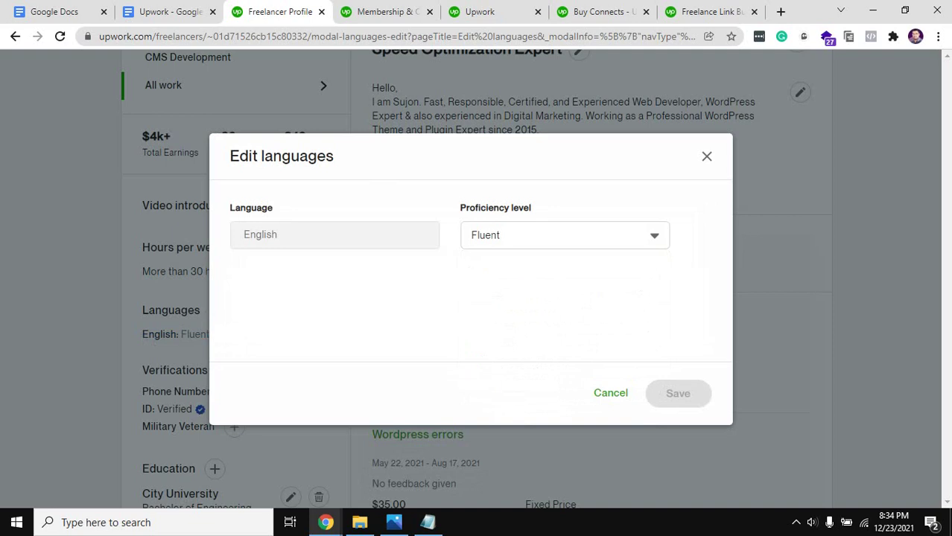
key(space)
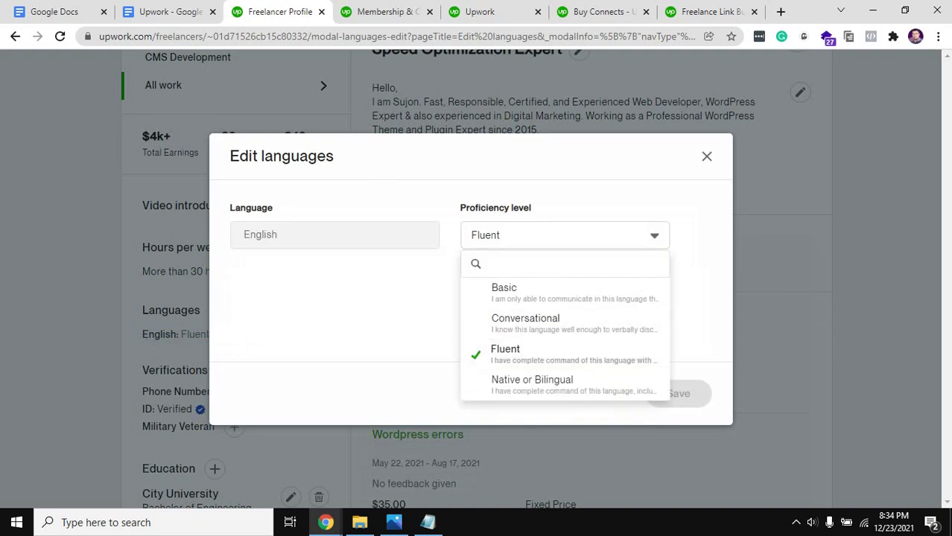
- Mark the English proficiency levels in red on a screen capture, then discard the capture and close the language editor without saving
key(Print)
drag(408, 251, 712, 417)
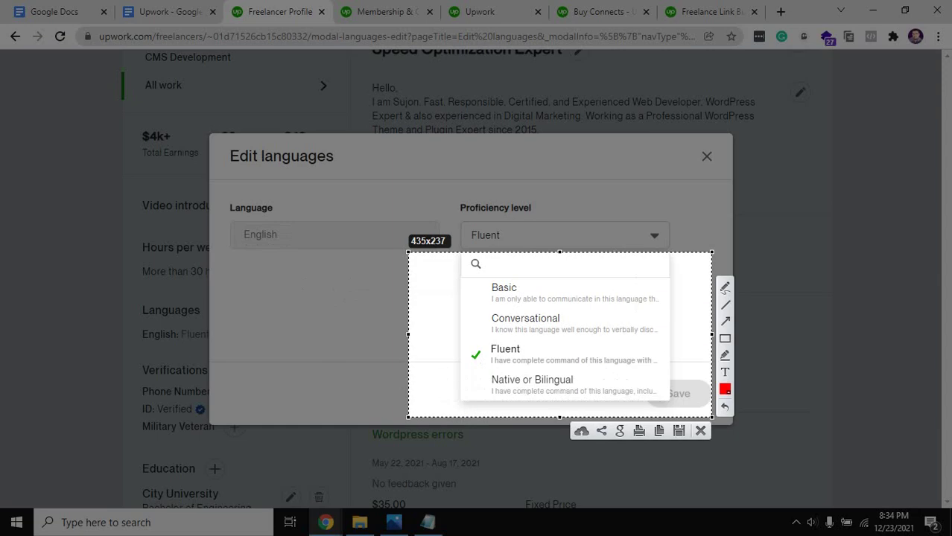
click(724, 288)
mouse_move(649, 280)
mouse_down()
mouse_move(601, 292)
mouse_move(617, 320)
mouse_up()
drag(600, 386, 629, 374)
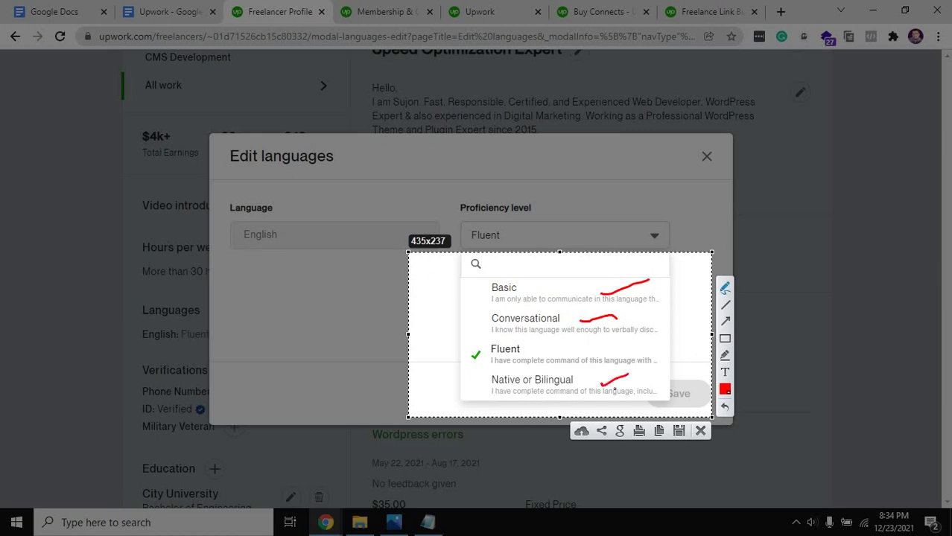
drag(466, 378, 508, 376)
mouse_move(577, 375)
mouse_down()
mouse_move(585, 387)
mouse_move(557, 398)
mouse_up()
key(Escape)
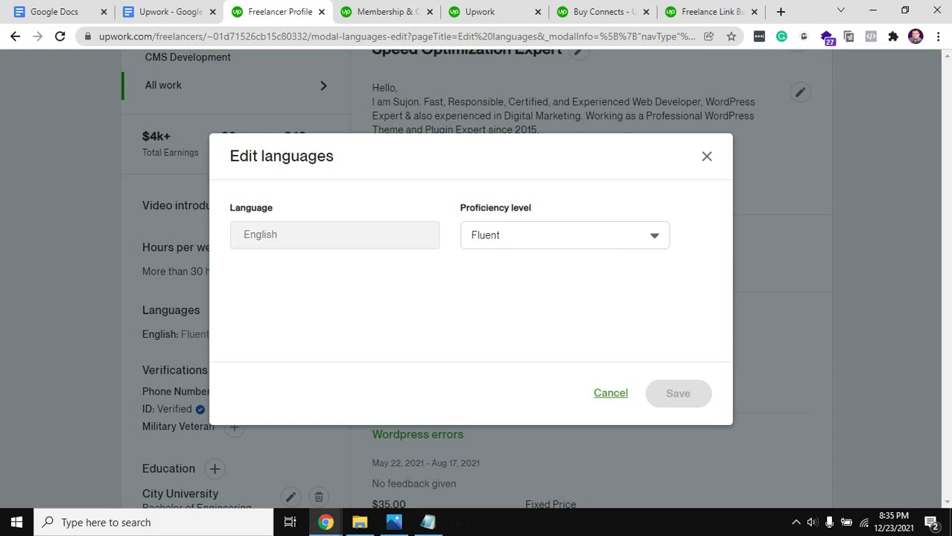
click(611, 392)
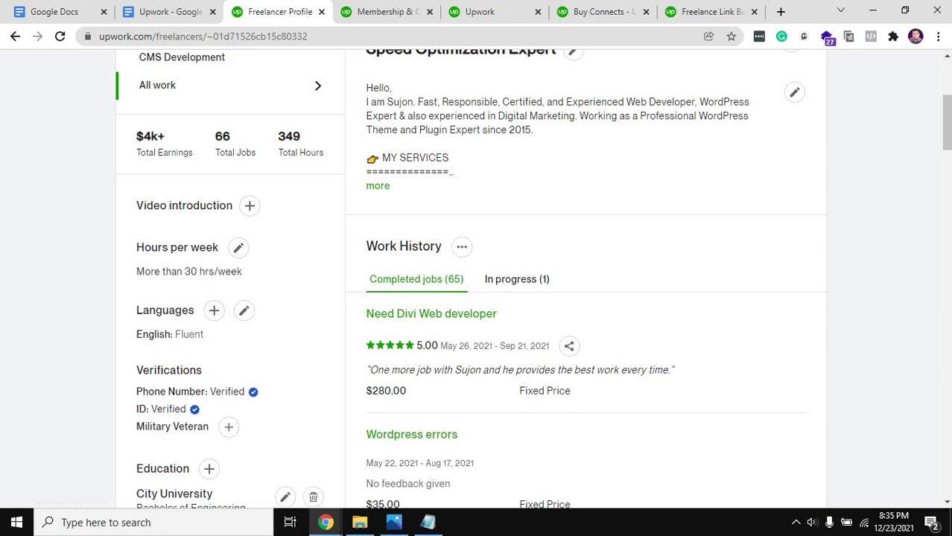
- Show the list of languages that can be added to the freelancer profile and close it without adding one
scroll(532, 279, down, 1)
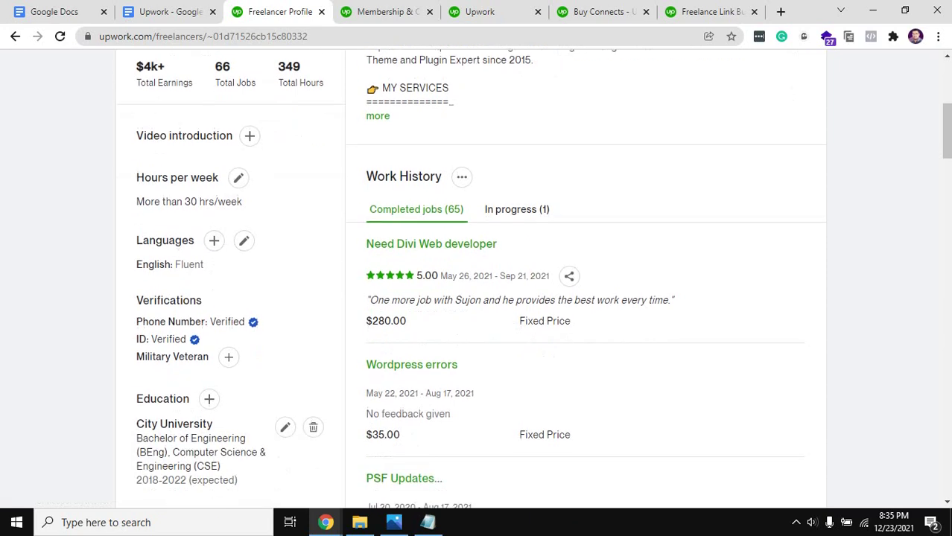
double_click(313, 36)
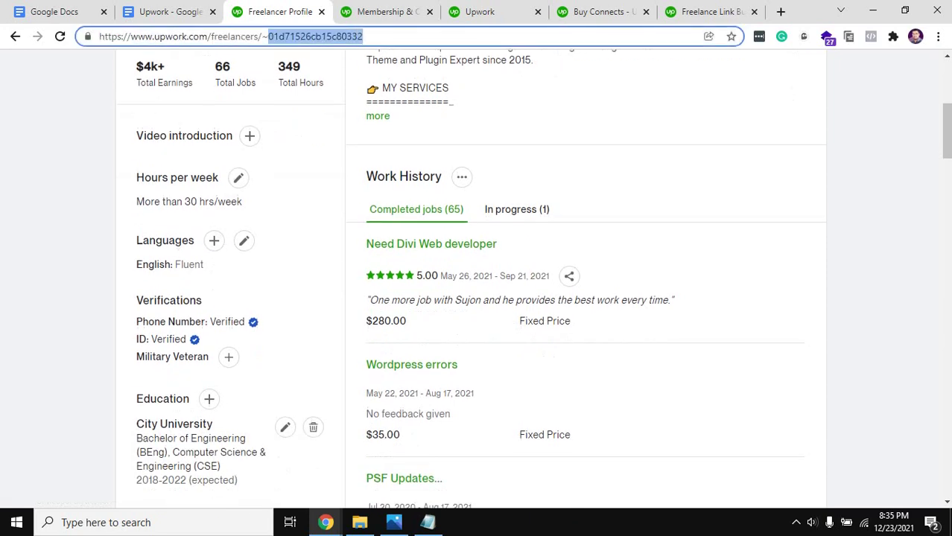
key(Escape)
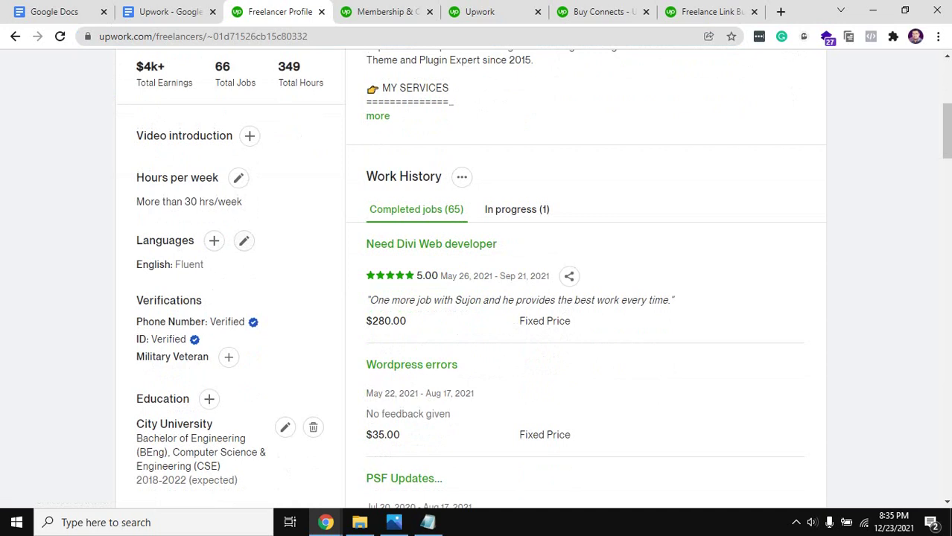
click(213, 239)
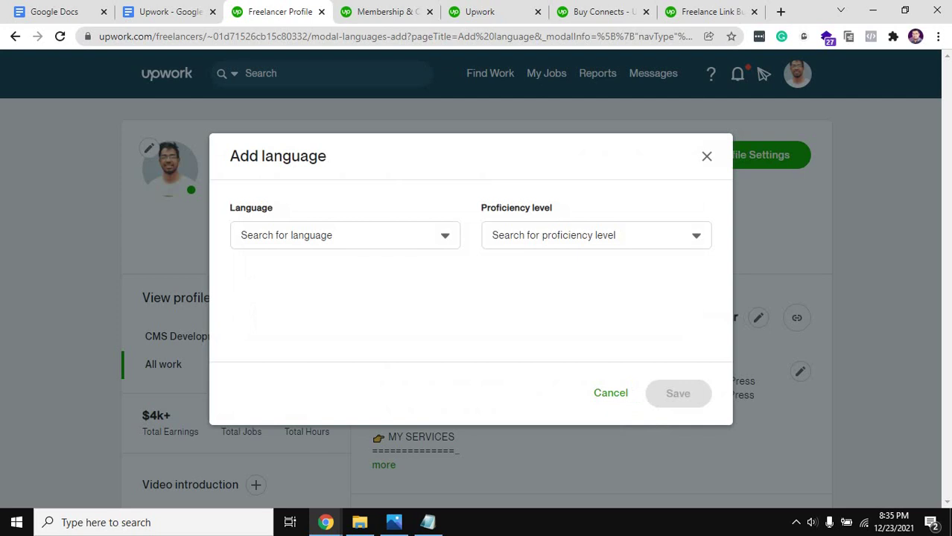
click(350, 238)
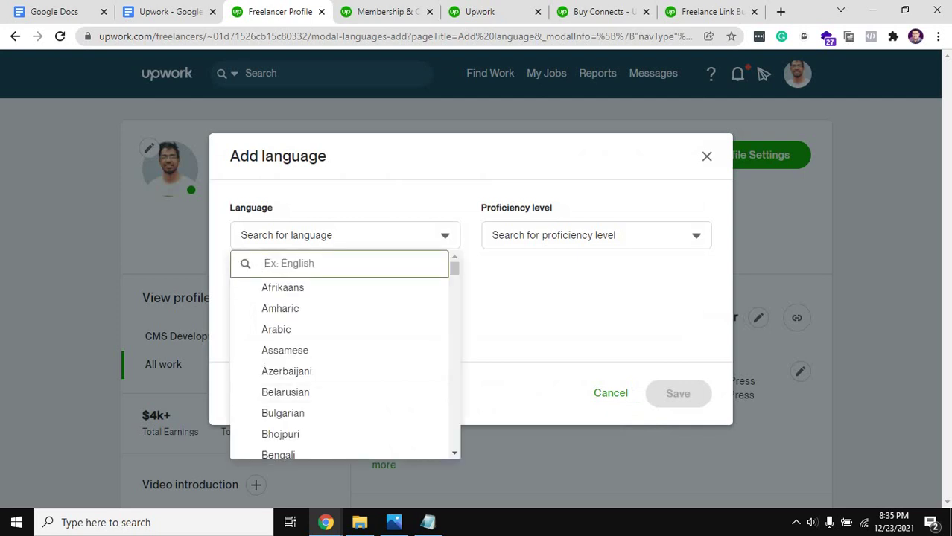
key(Escape)
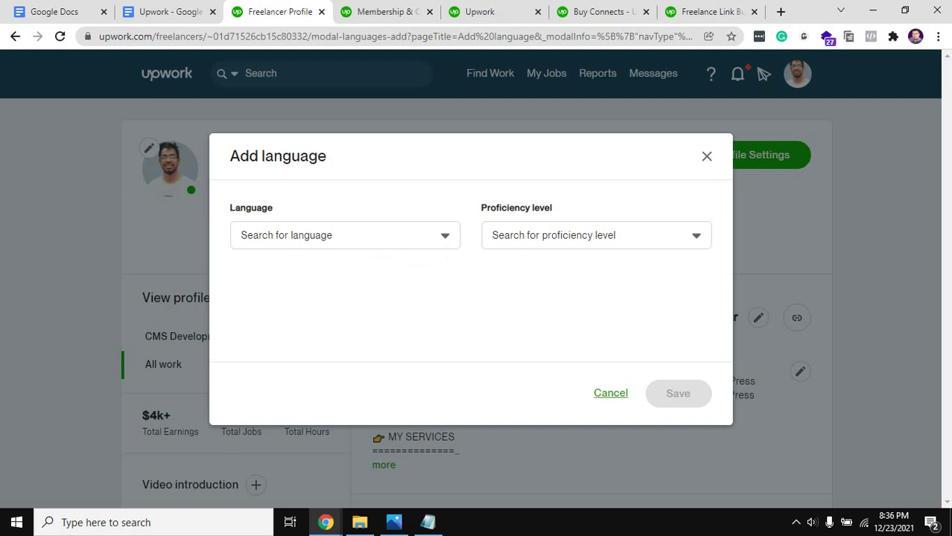
click(611, 393)
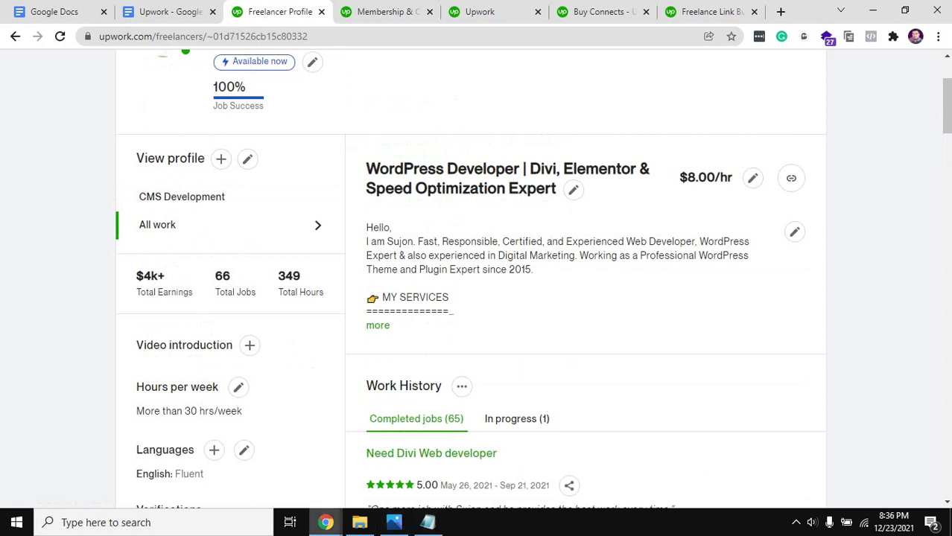
- Switch to the Google Meet window, mute and unmute the microphone, and return to the freelancer profile
mouse_move(326, 522)
click(202, 455)
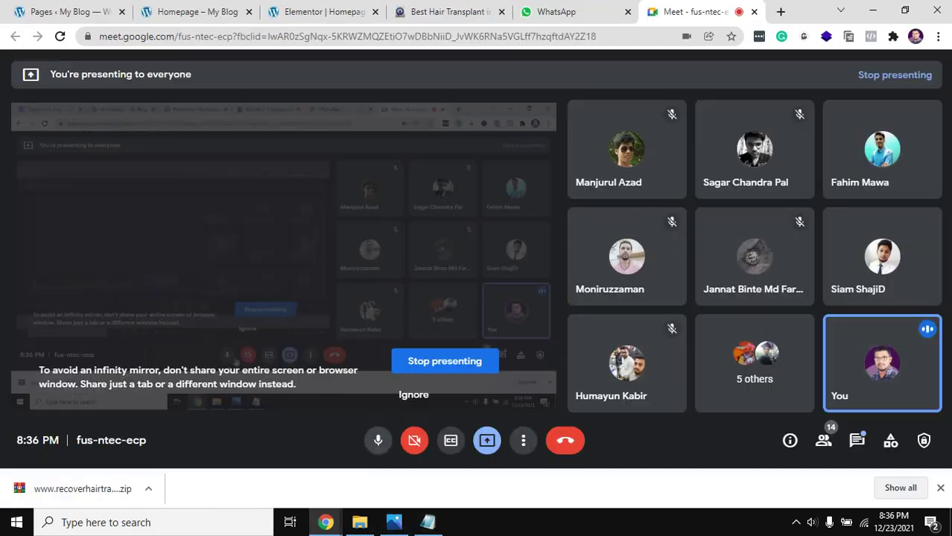
click(377, 440)
click(795, 522)
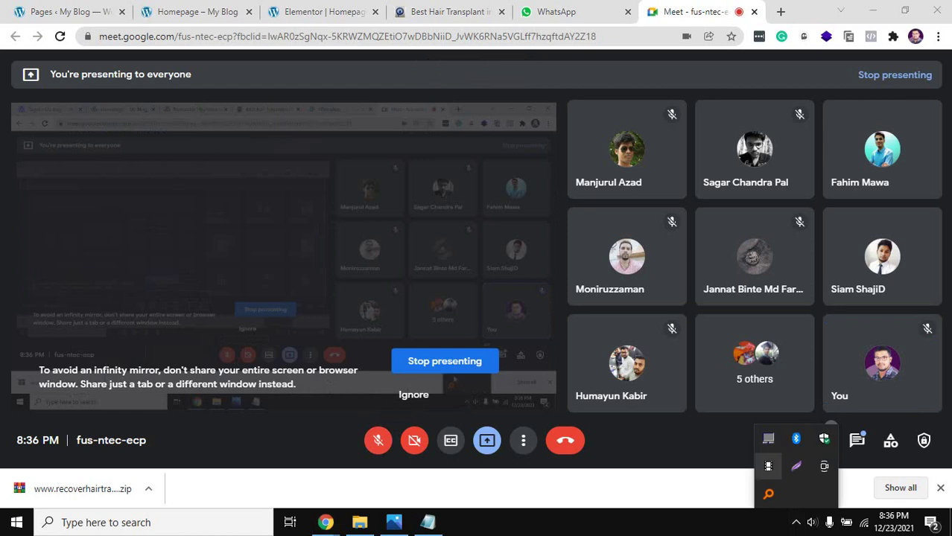
click(378, 440)
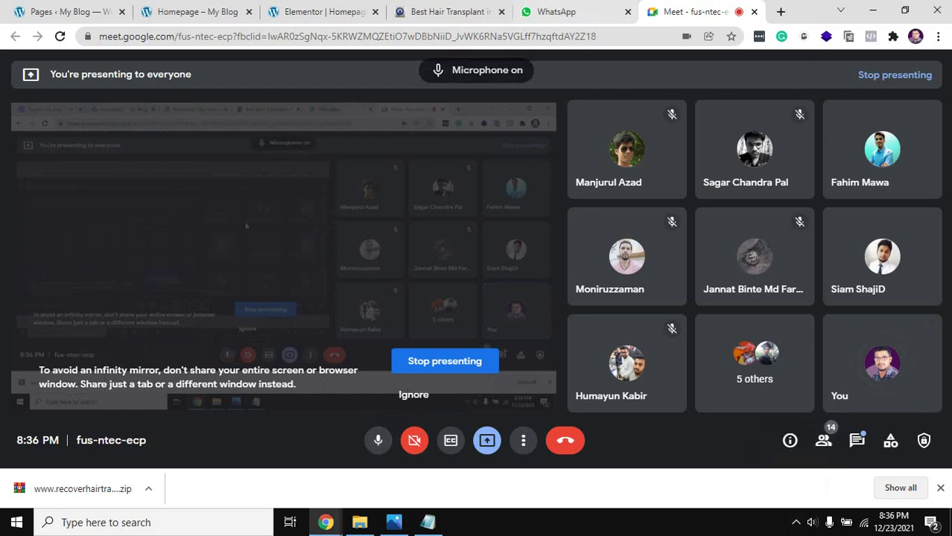
mouse_move(325, 522)
click(477, 462)
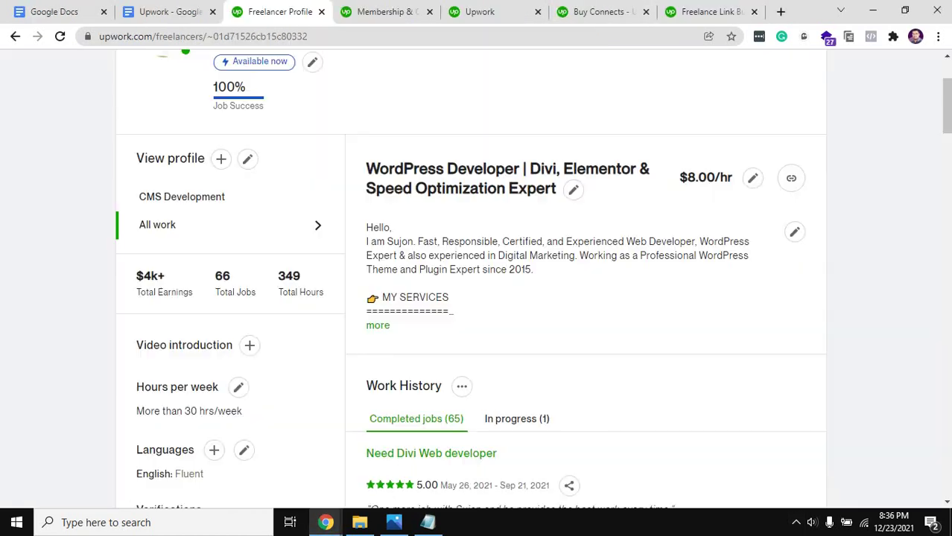
- Highlight the Education topic in the outline document and show the Education section on the freelancer profile
scroll(476, 298, down, 1)
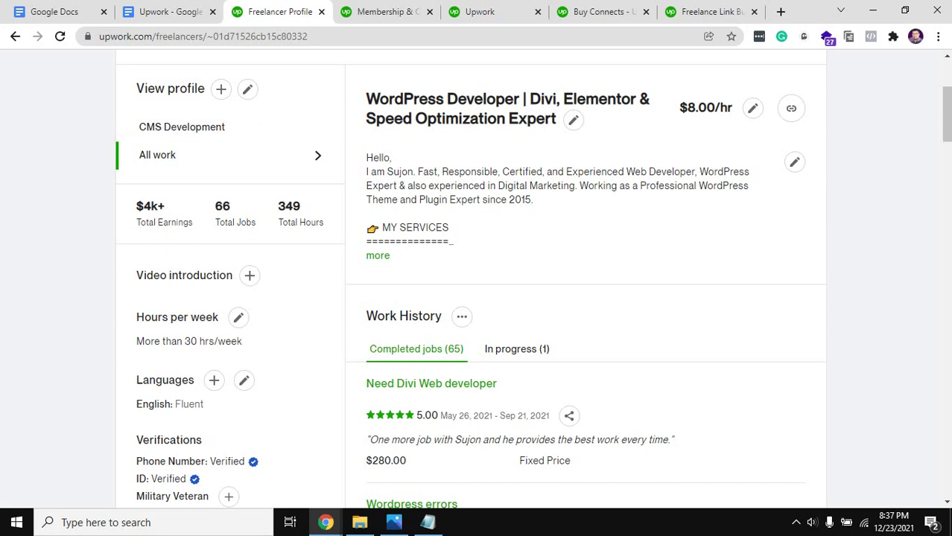
click(169, 12)
click(277, 345)
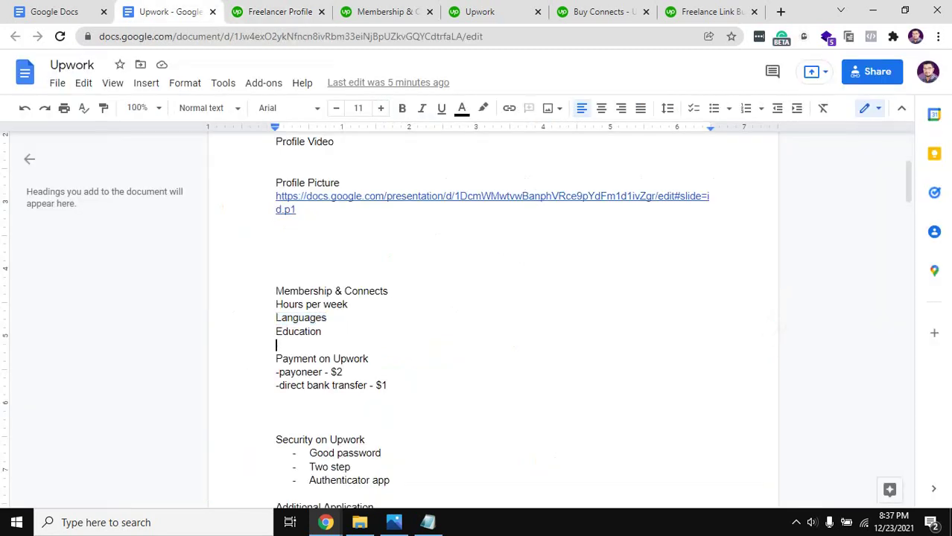
double_click(302, 331)
click(272, 11)
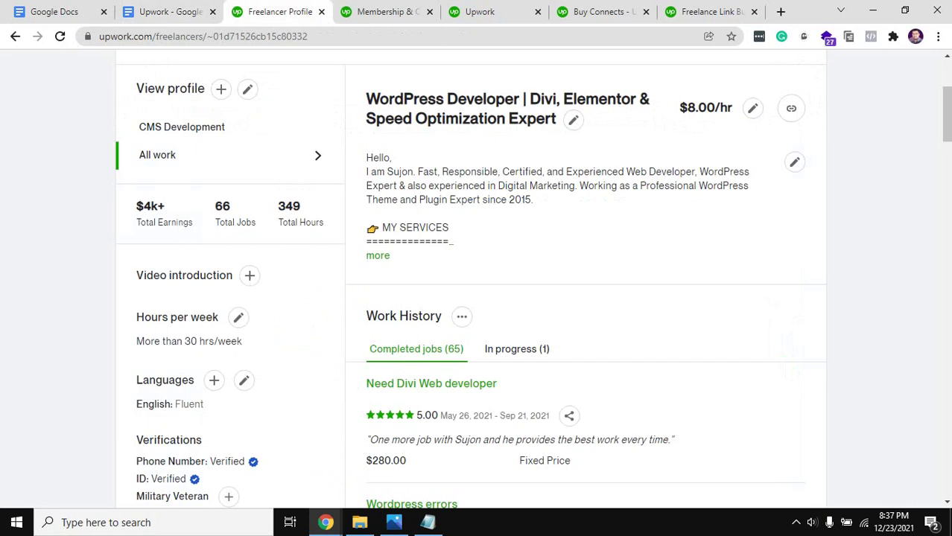
scroll(534, 279, down, 4)
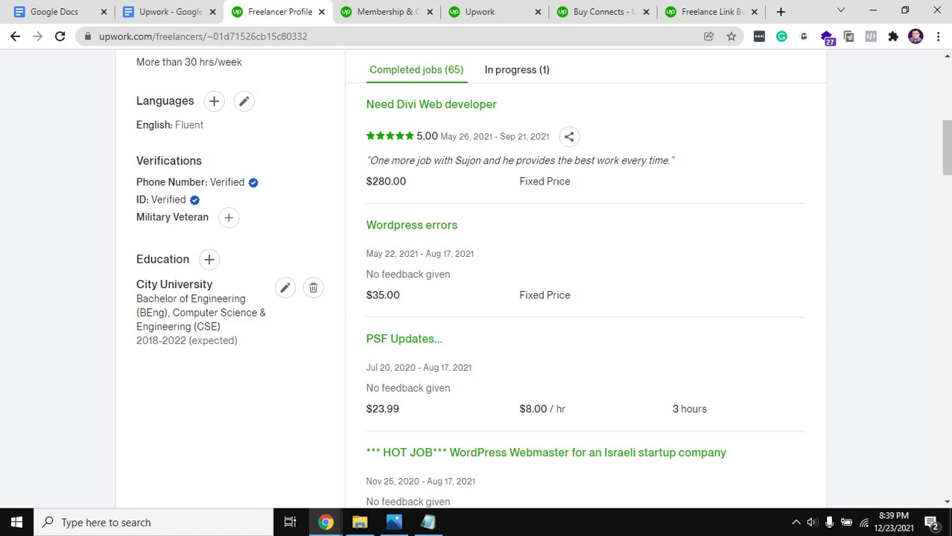
- Check the Google Meet call window and return to the freelancer profile
mouse_move(326, 522)
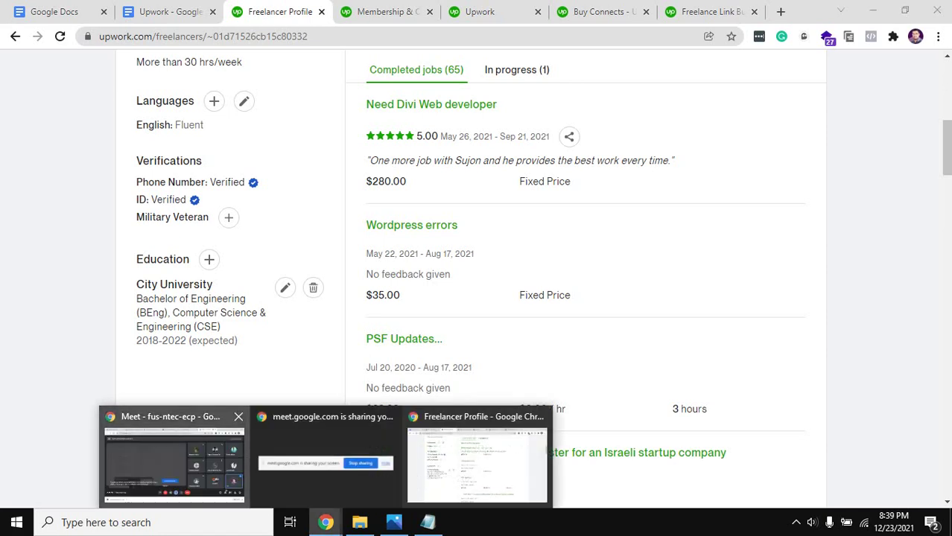
click(172, 458)
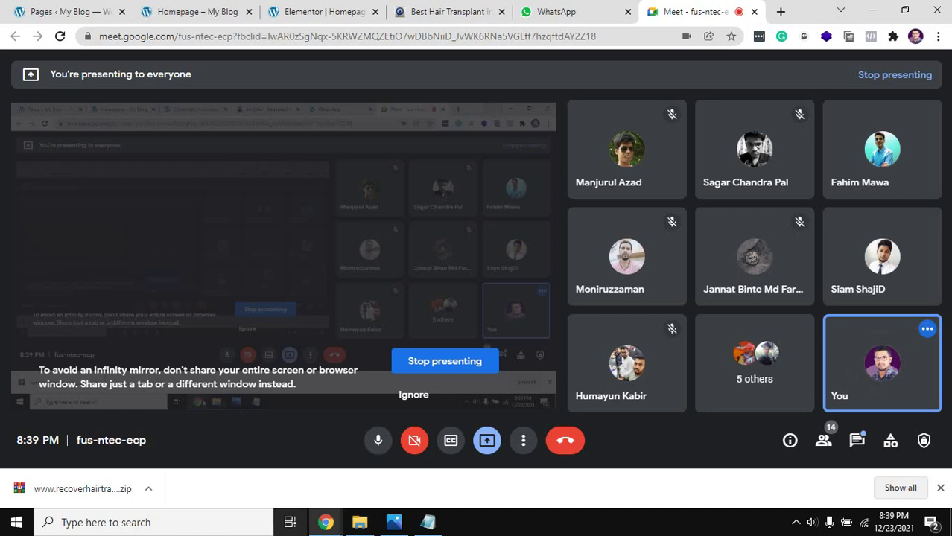
mouse_move(325, 522)
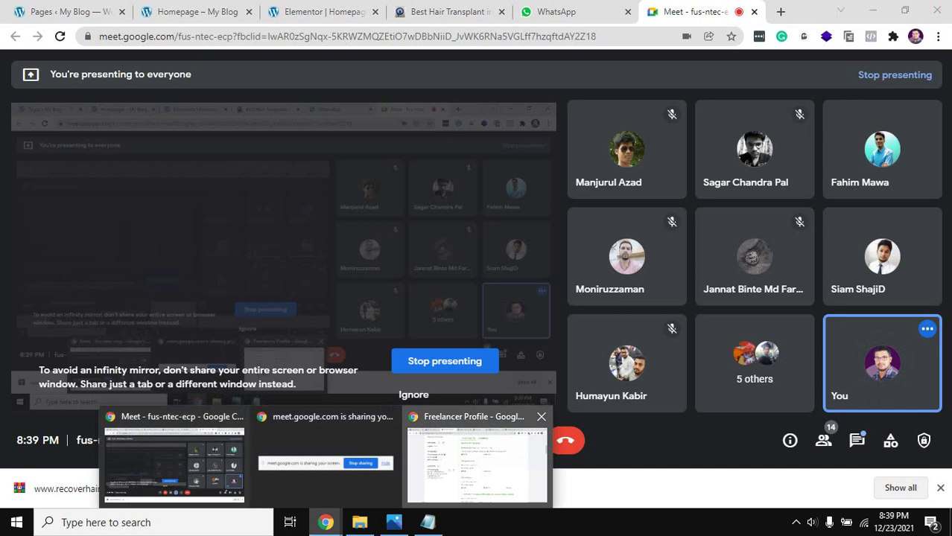
click(477, 458)
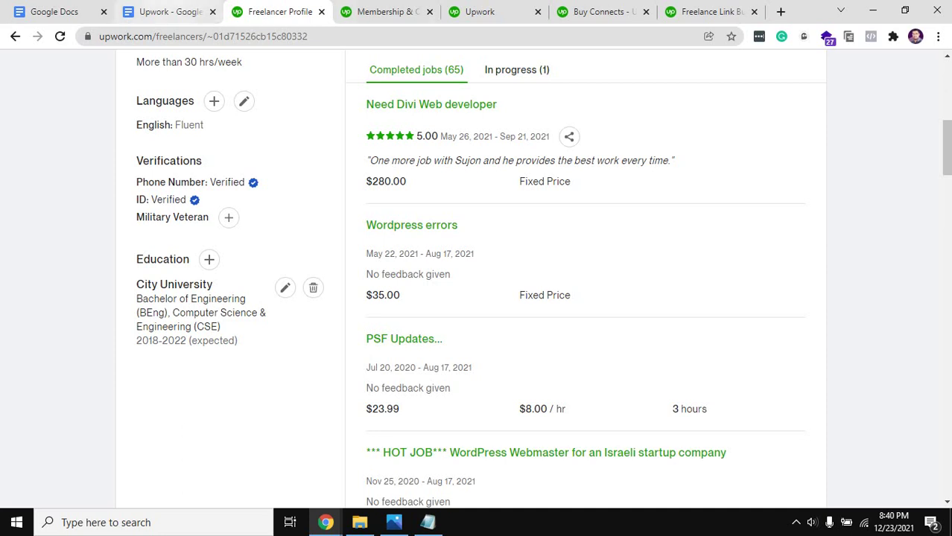
- Highlight the Portfolio topic in the outline document and bring up the Portfolio section on the freelancer profile
click(168, 11)
scroll(491, 313, down, 2)
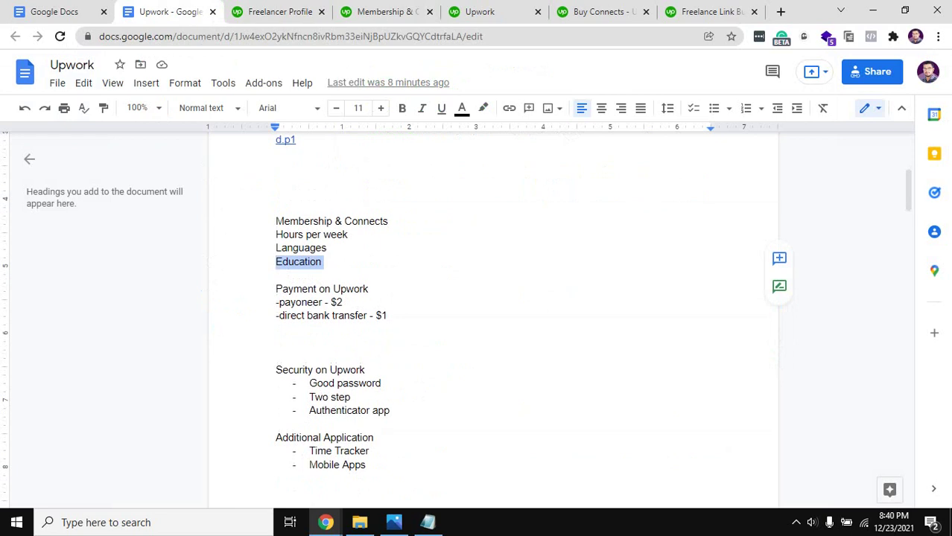
scroll(491, 313, down, 4)
scroll(491, 313, down, 3)
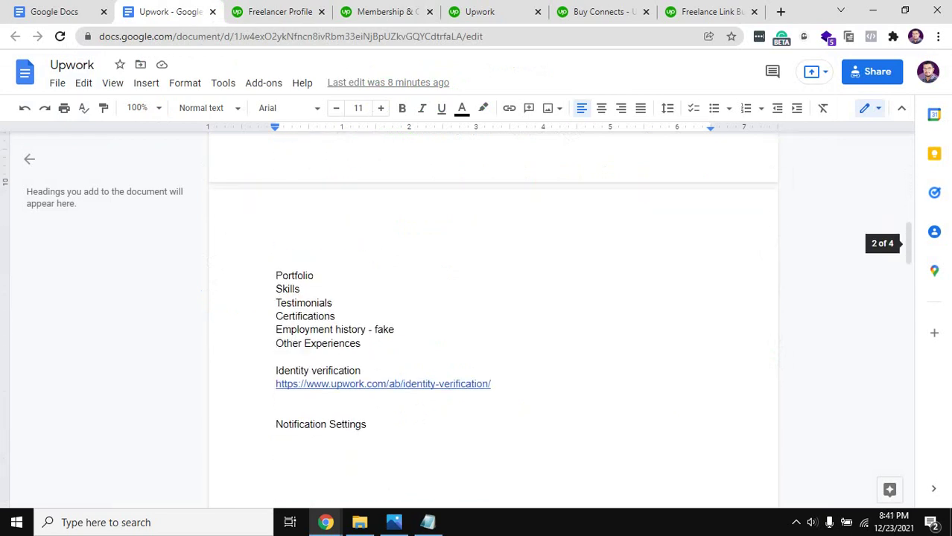
drag(276, 275, 314, 276)
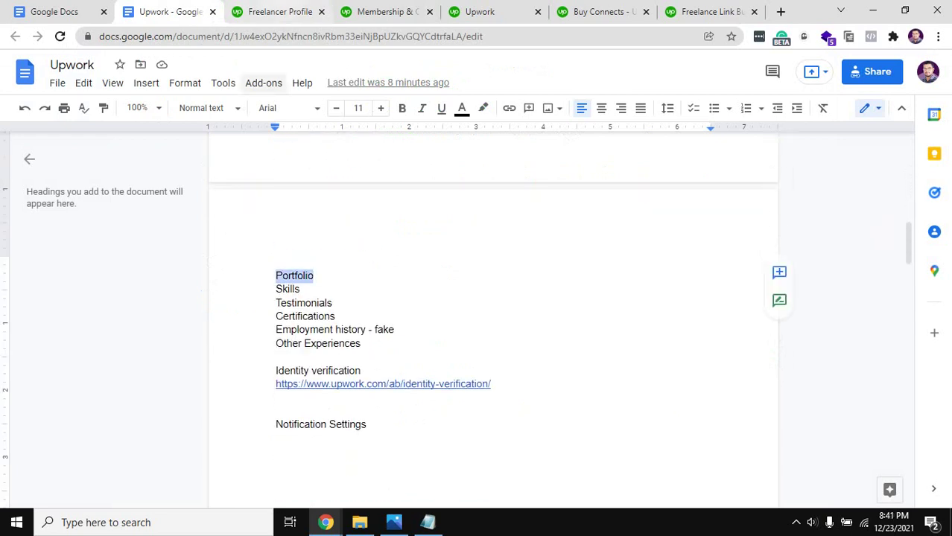
key(ctrl+Tab)
scroll(477, 298, down, 20)
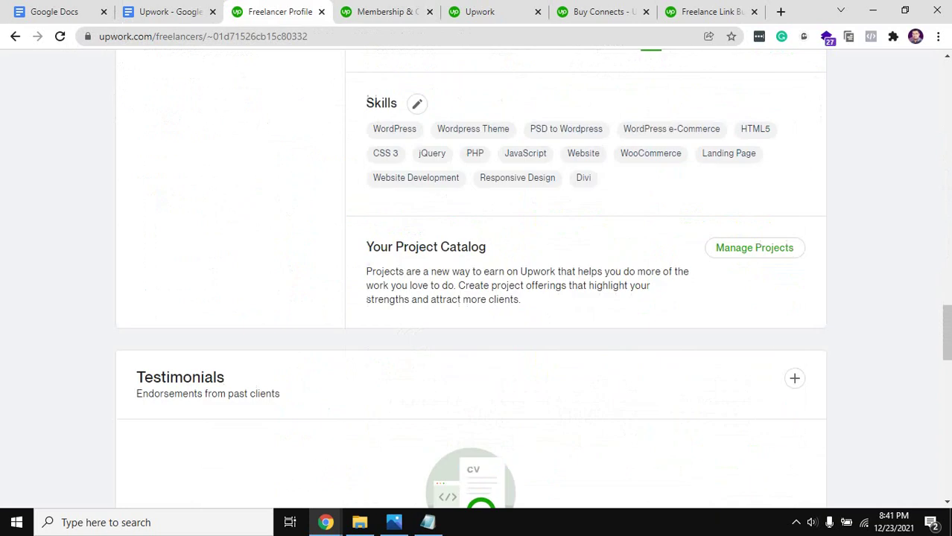
scroll(432, 327, up, 6)
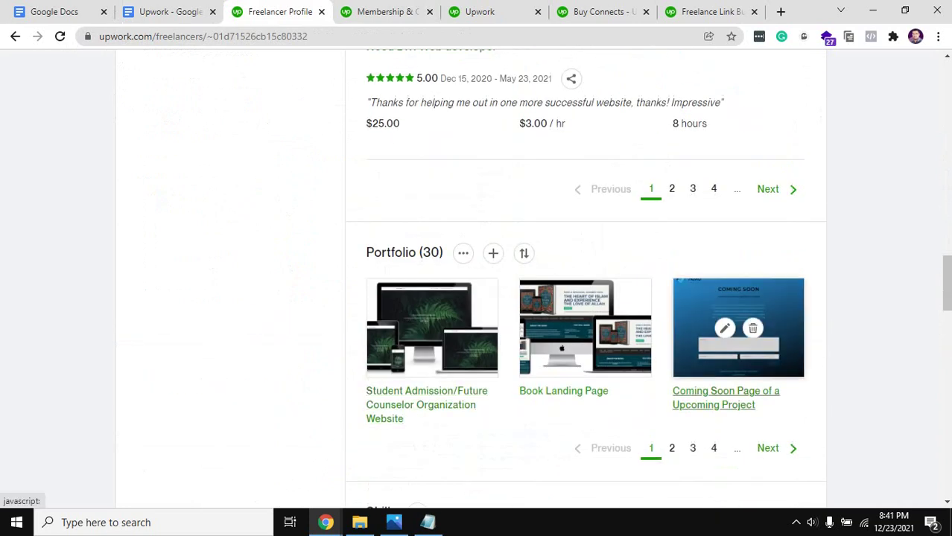
- Capture the Portfolio section of the freelancer profile as a screenshot region and copy the image
key(Print)
drag(344, 235, 818, 475)
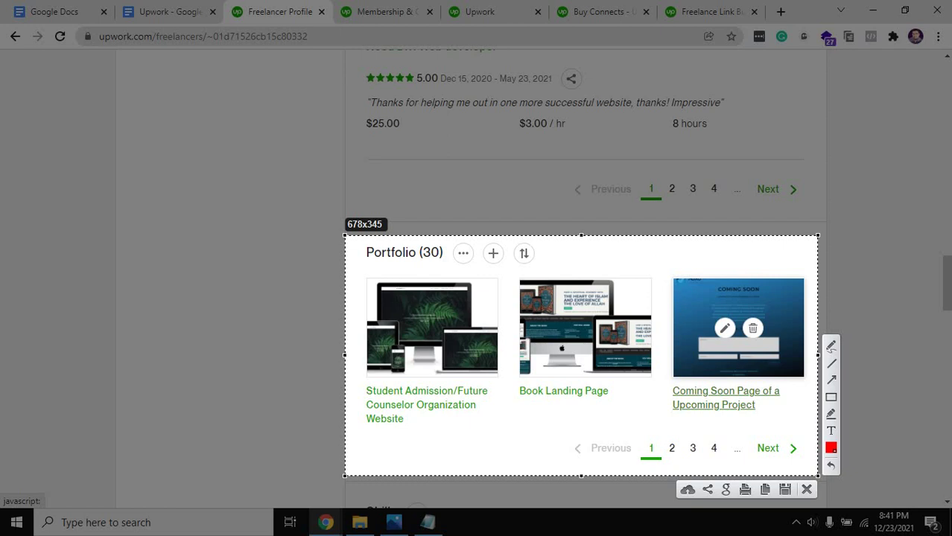
key(ctrl+c)
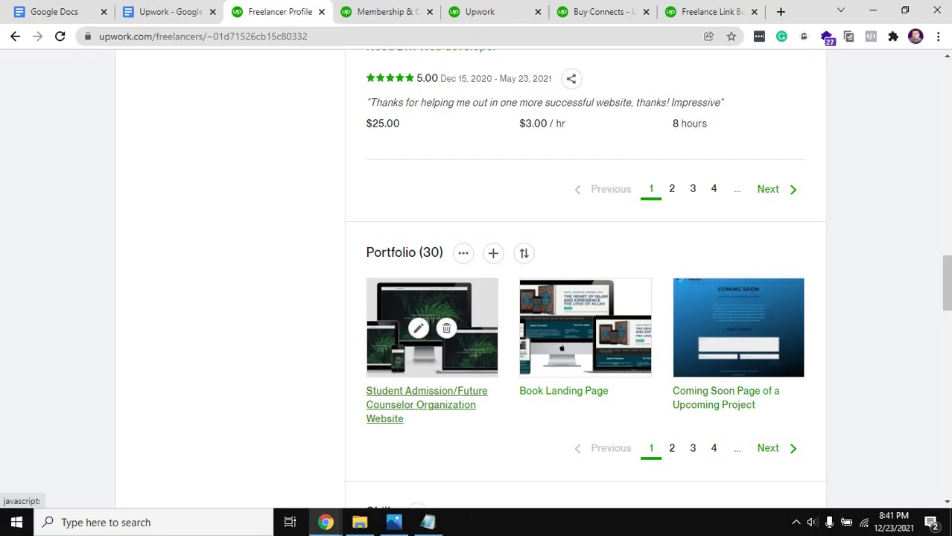
- Look in on the Google Meet call window and switch back to the freelancer profile's Portfolio section
mouse_move(325, 521)
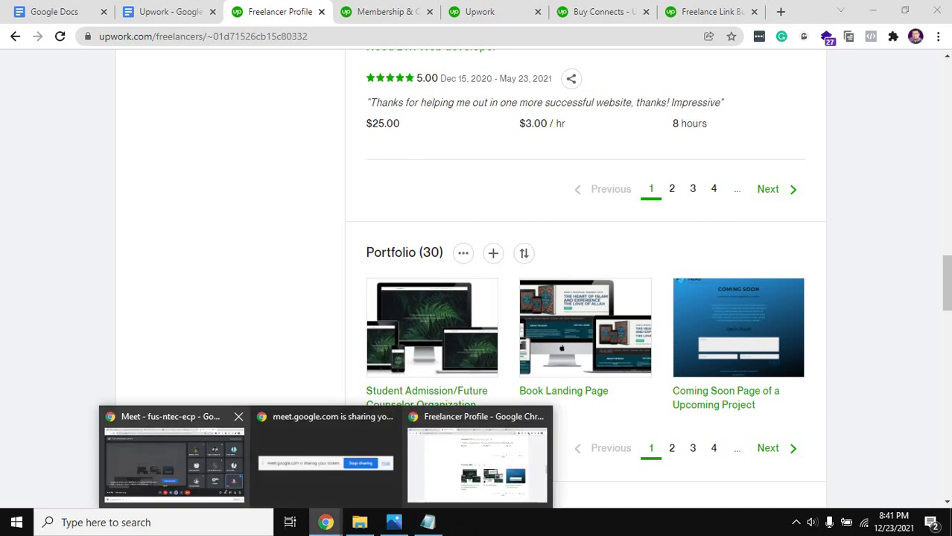
click(173, 458)
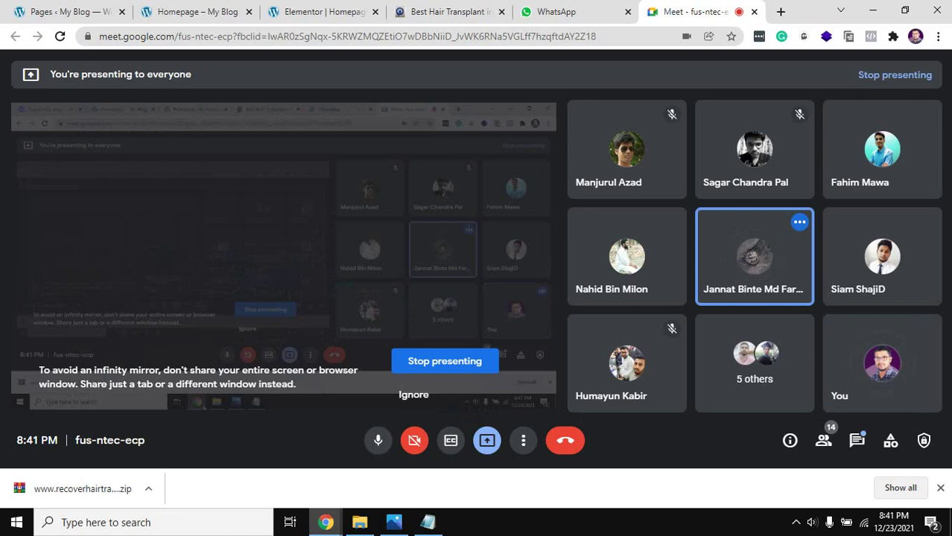
mouse_move(325, 522)
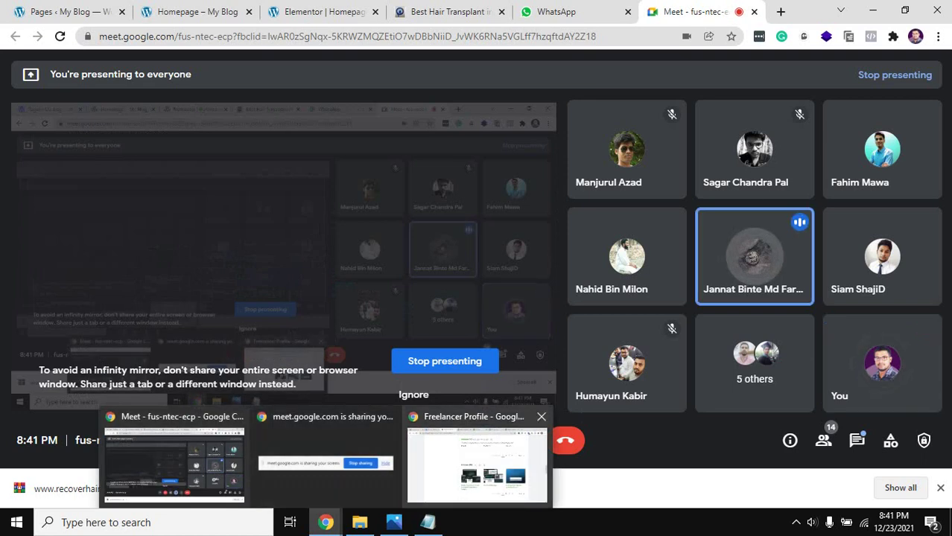
click(477, 458)
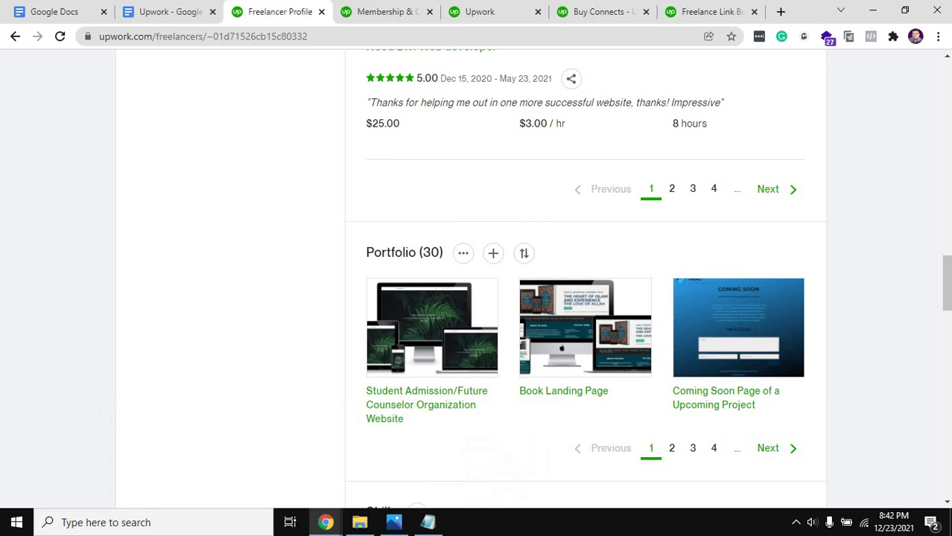
- Search Upwork talent for "off page seo" from the Find Work page
click(480, 11)
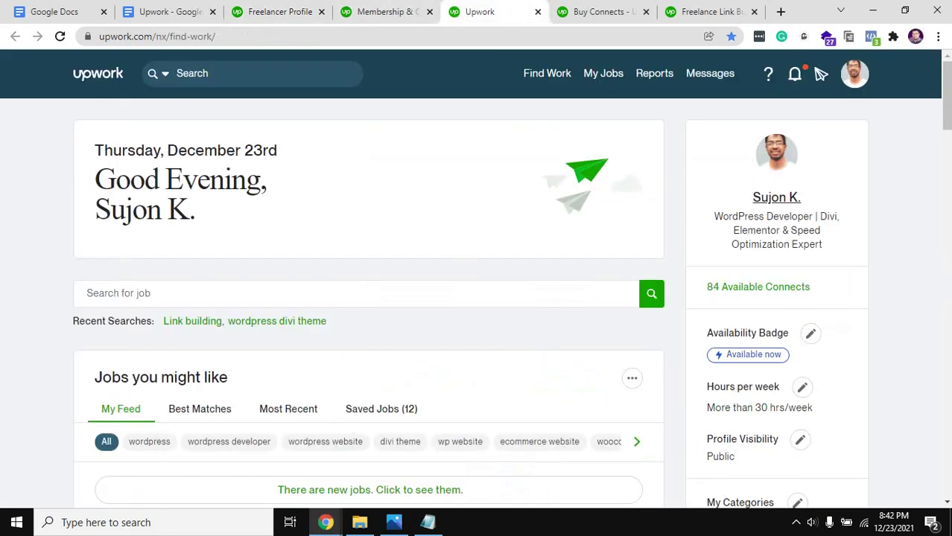
click(164, 73)
click(165, 72)
click(165, 73)
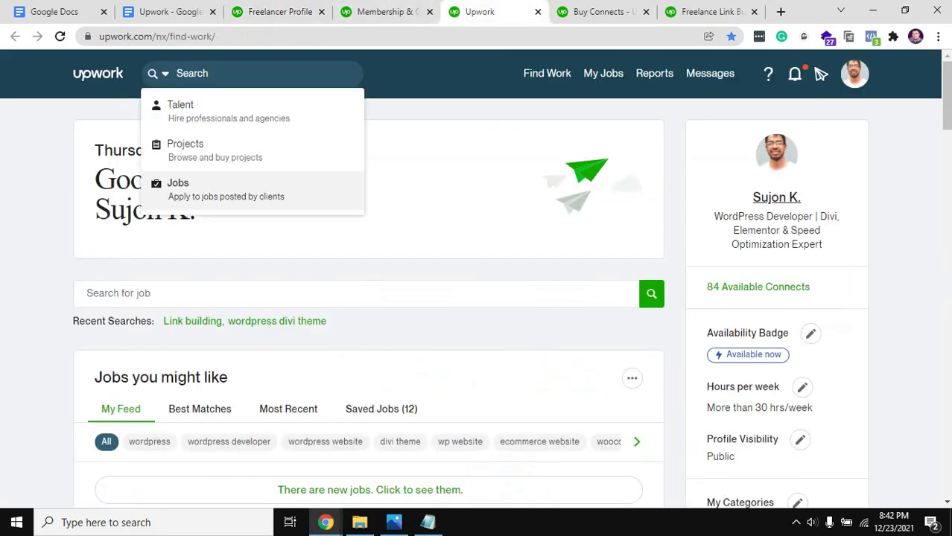
click(179, 102)
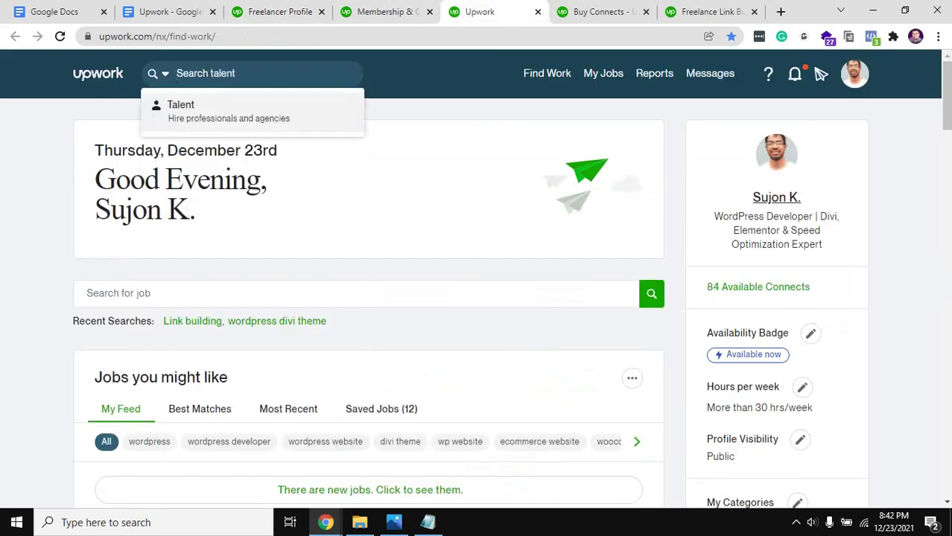
text(off page seo)
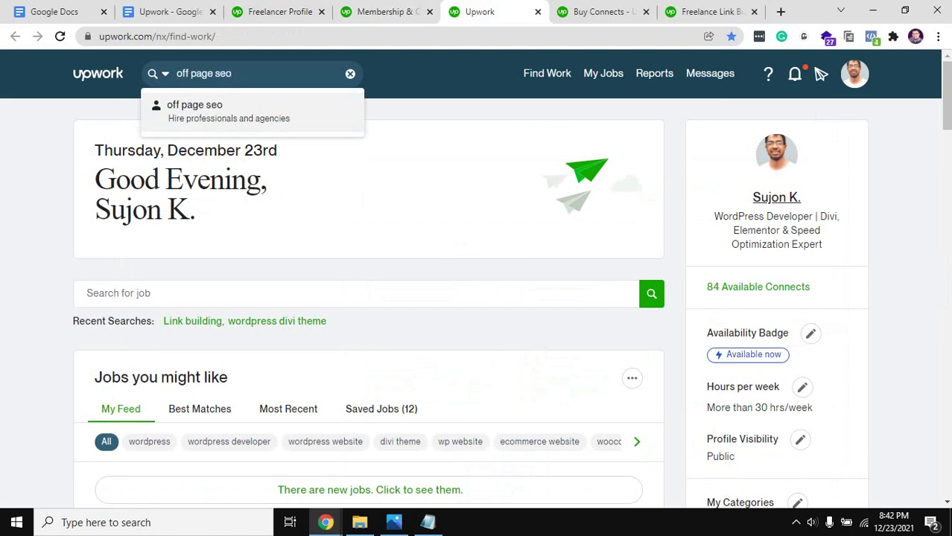
key(Return)
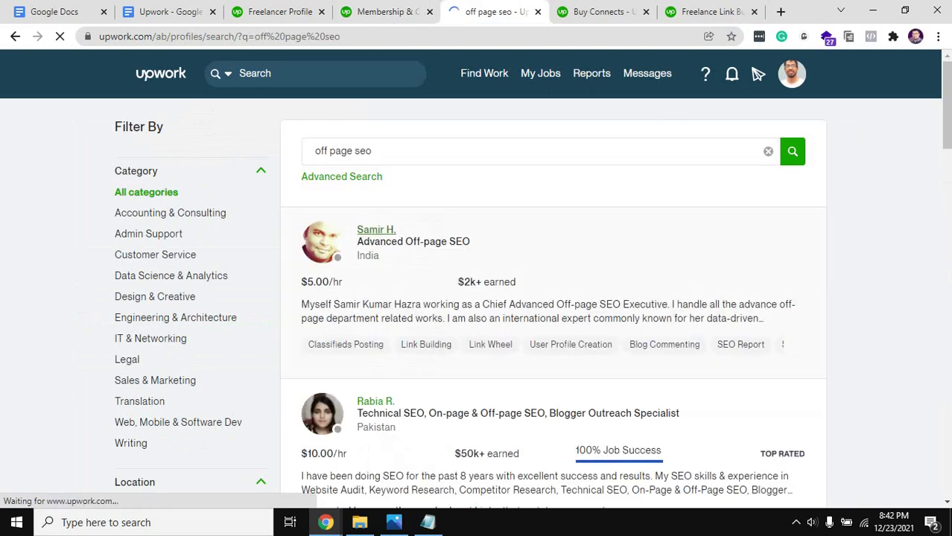
- Open the "Advanced Off-page SEO" freelancer's profile from the search results and look through its work history, education and skills
click(376, 229)
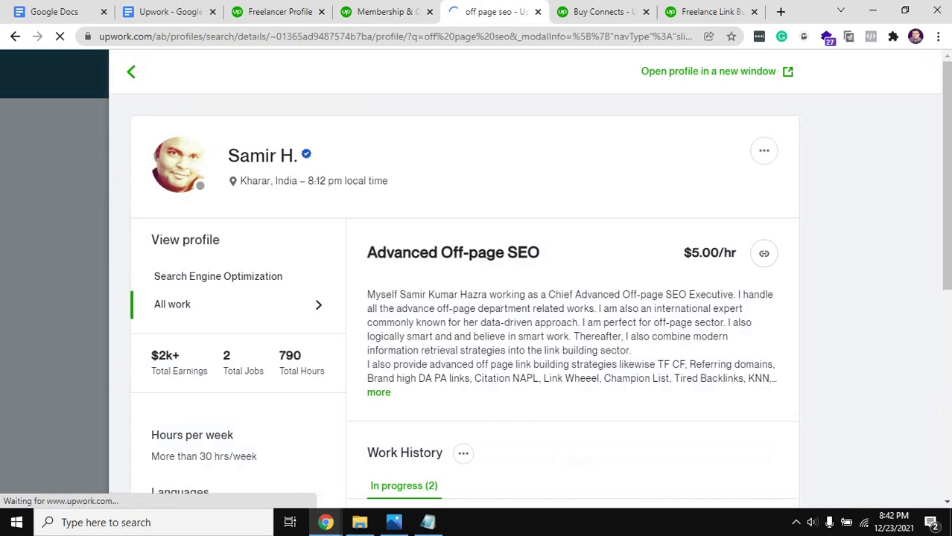
scroll(462, 298, down, 4)
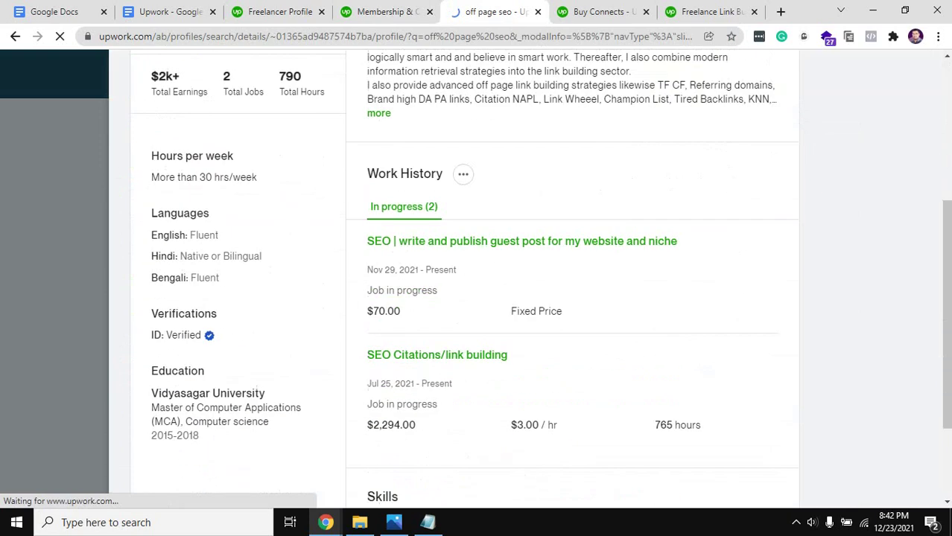
scroll(461, 298, down, 2)
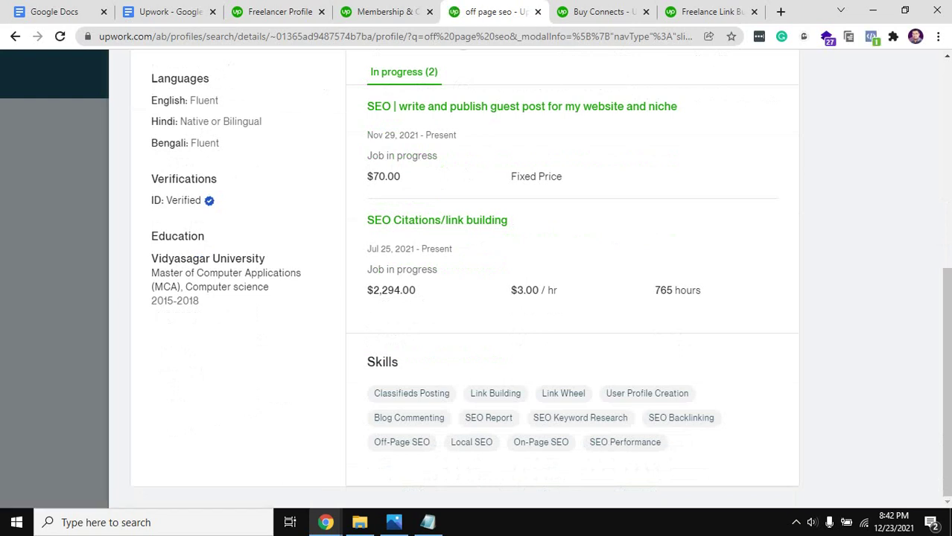
scroll(462, 275, up, 5)
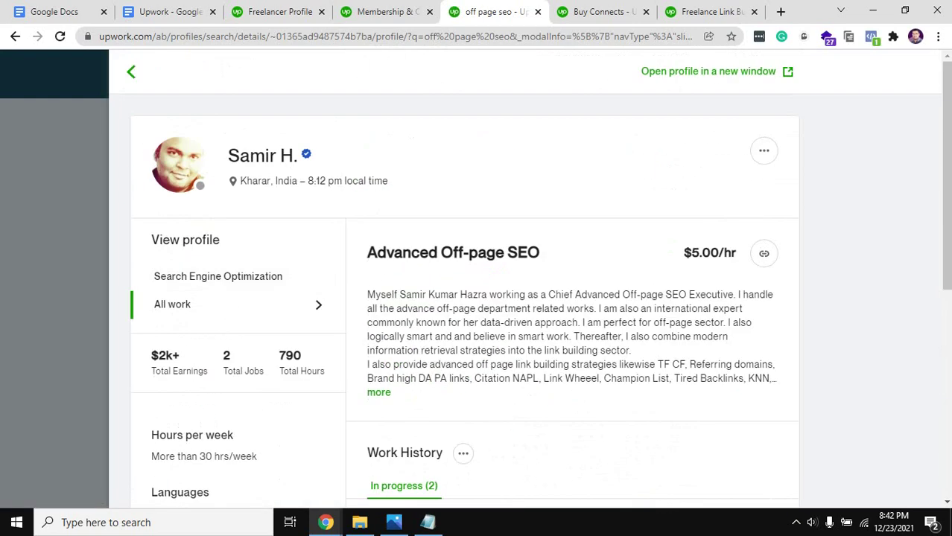
scroll(462, 276, down, 5)
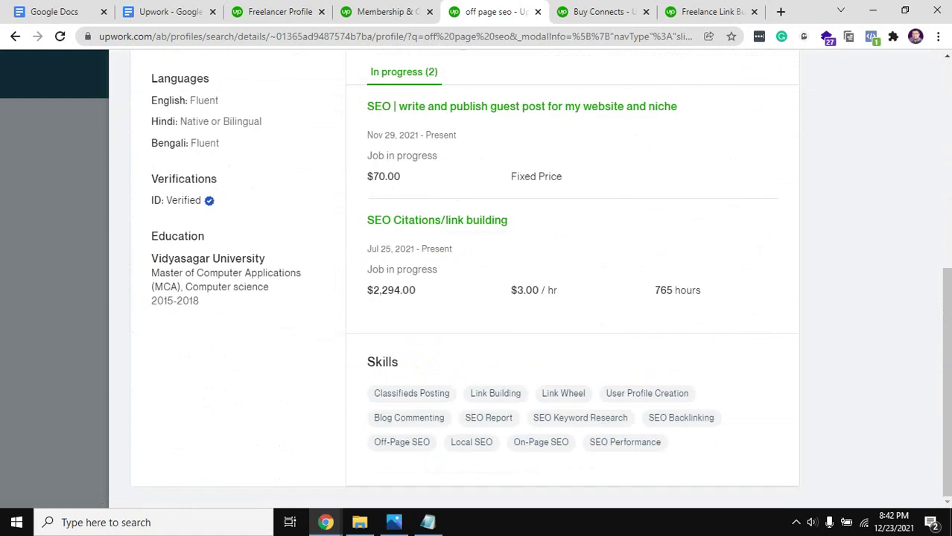
scroll(461, 275, up, 5)
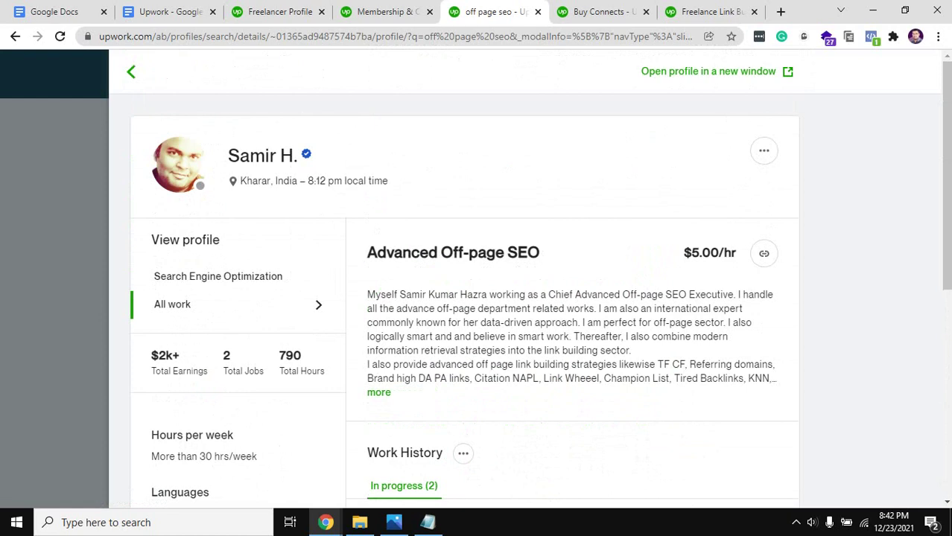
- Expand the full overview on the "Advanced Off-page SEO" profile, check the remaining sections for a portfolio, and close the profile
click(378, 392)
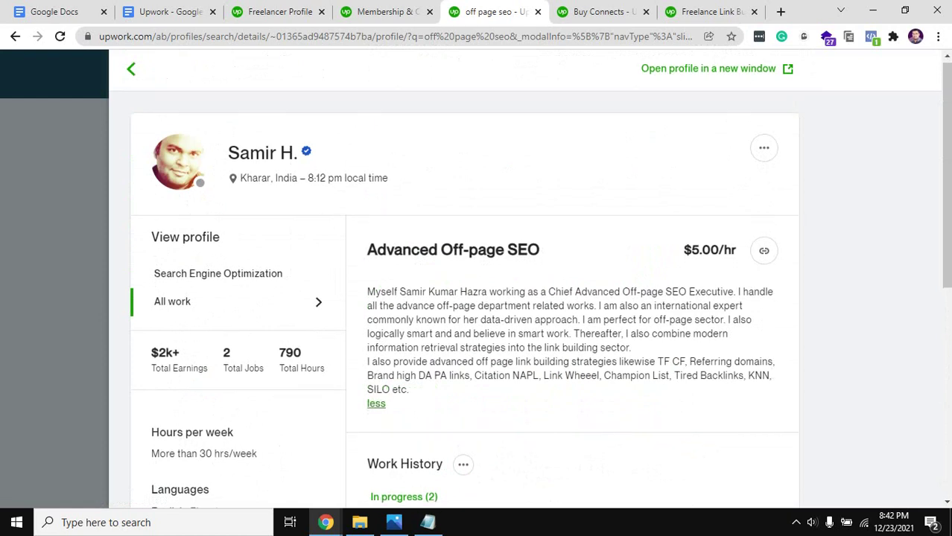
scroll(379, 392, down, 5)
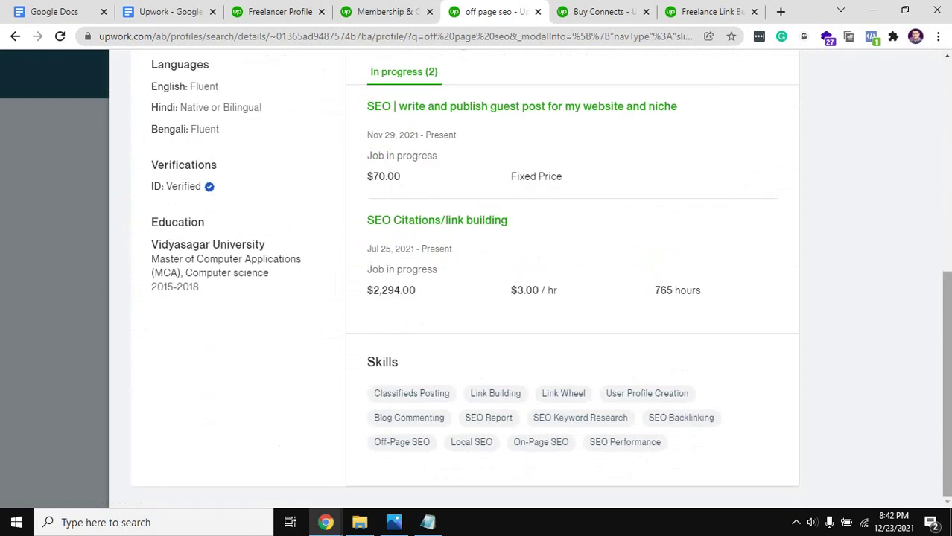
scroll(476, 276, up, 4)
scroll(477, 276, down, 4)
key(ctrl+shift+Tab)
key(ctrl+Tab)
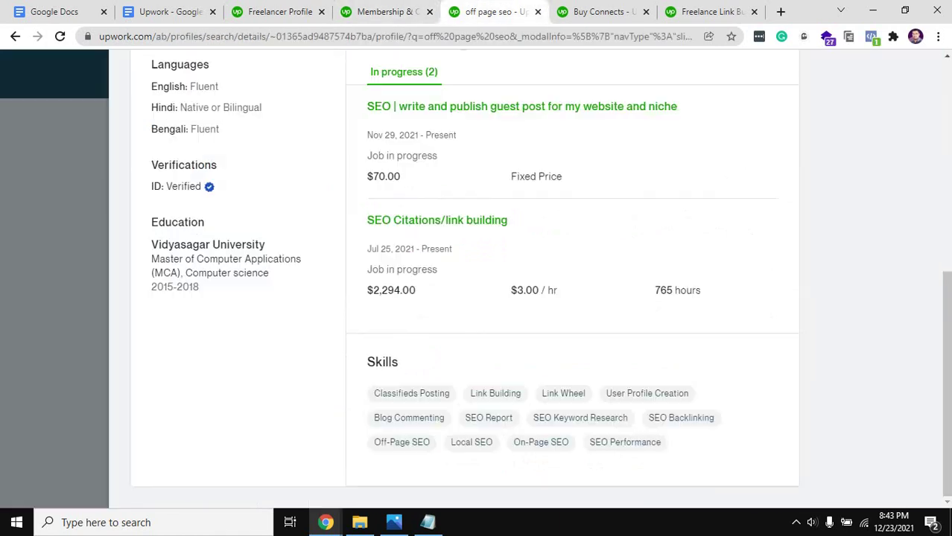
scroll(476, 275, up, 5)
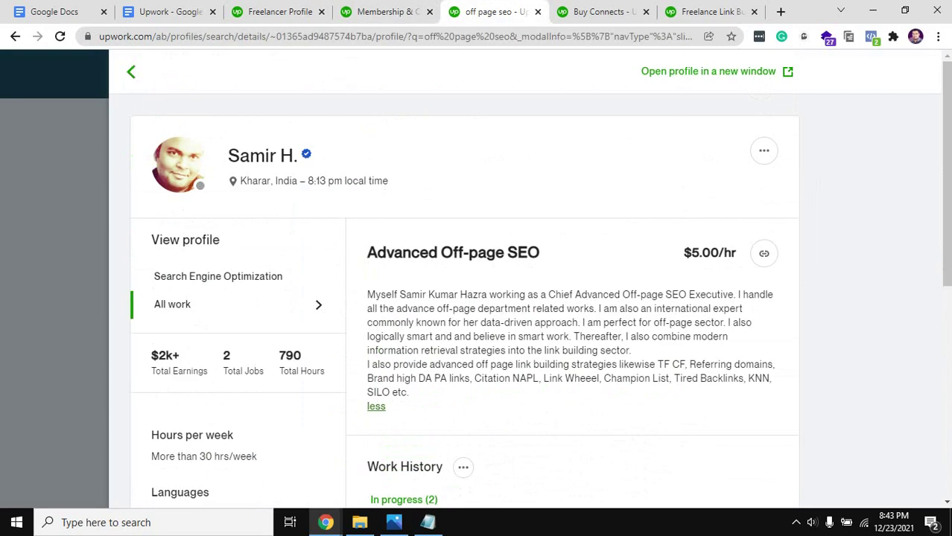
key(Escape)
scroll(477, 279, down, 2)
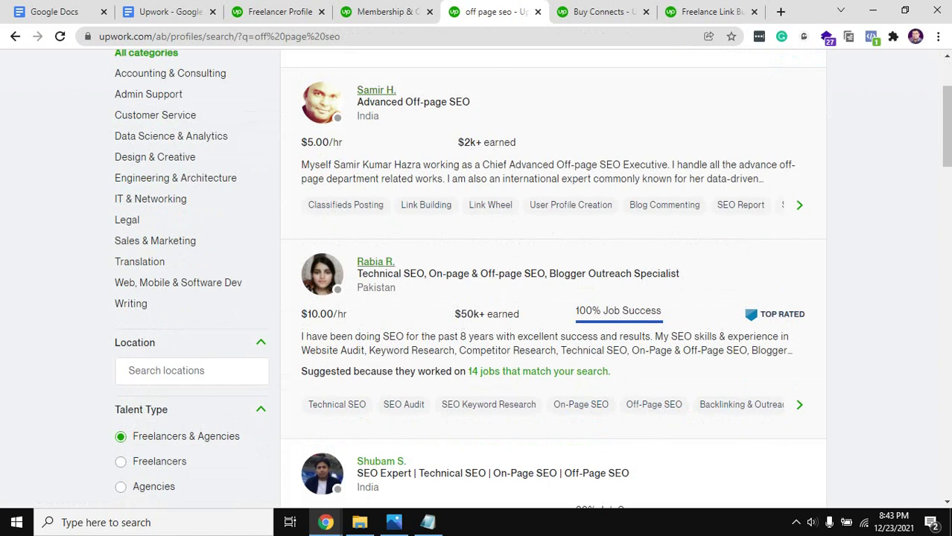
click(375, 262)
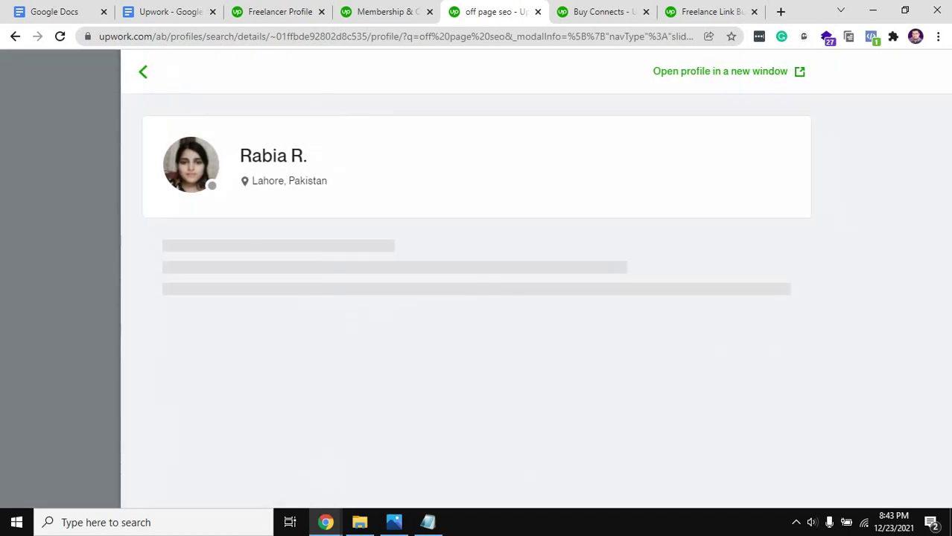
scroll(476, 275, down, 8)
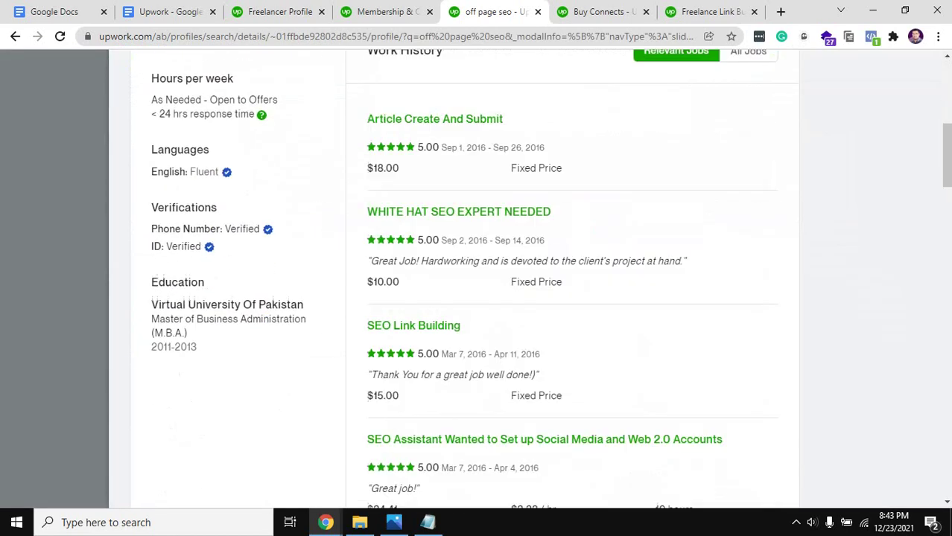
scroll(477, 279, up, 4)
scroll(476, 279, down, 15)
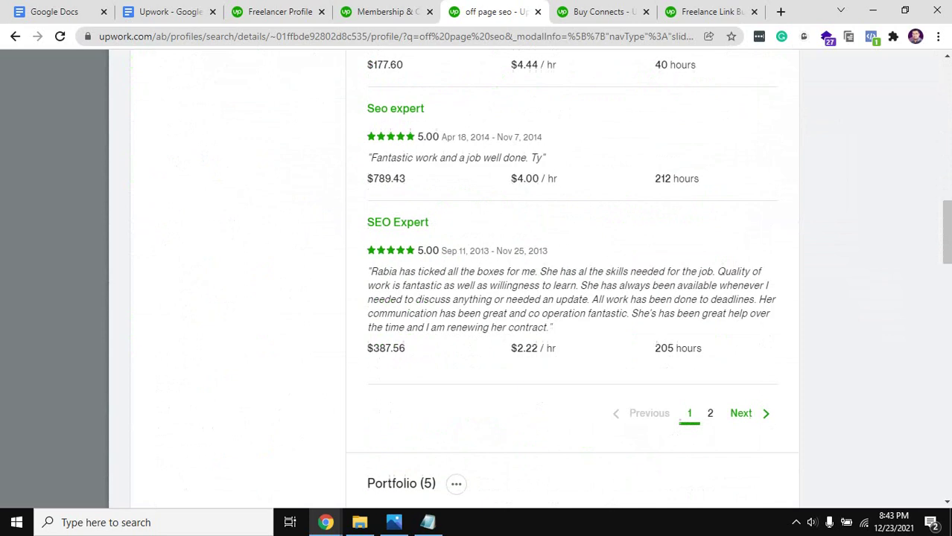
scroll(424, 339, up, 2)
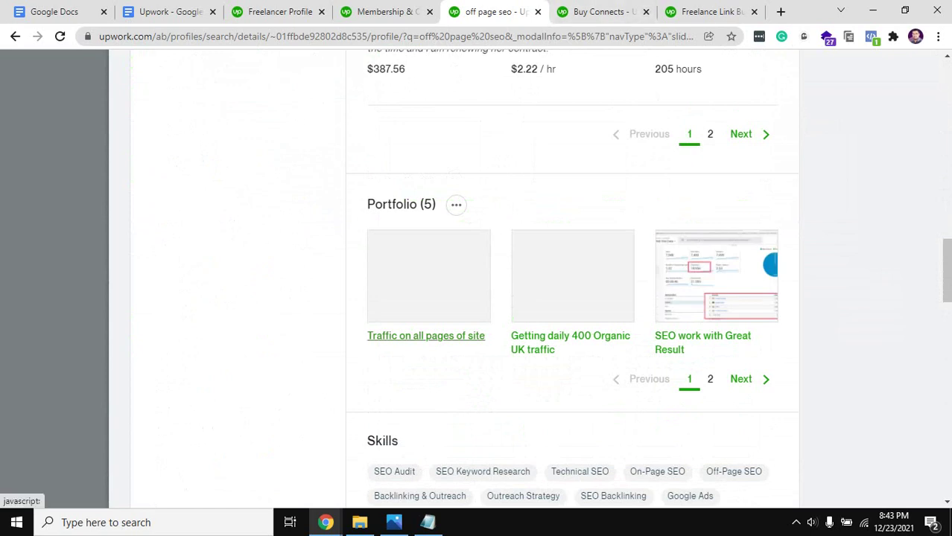
- View the "Traffic on all pages of site" portfolio item with its report image and project description, and close it
click(426, 335)
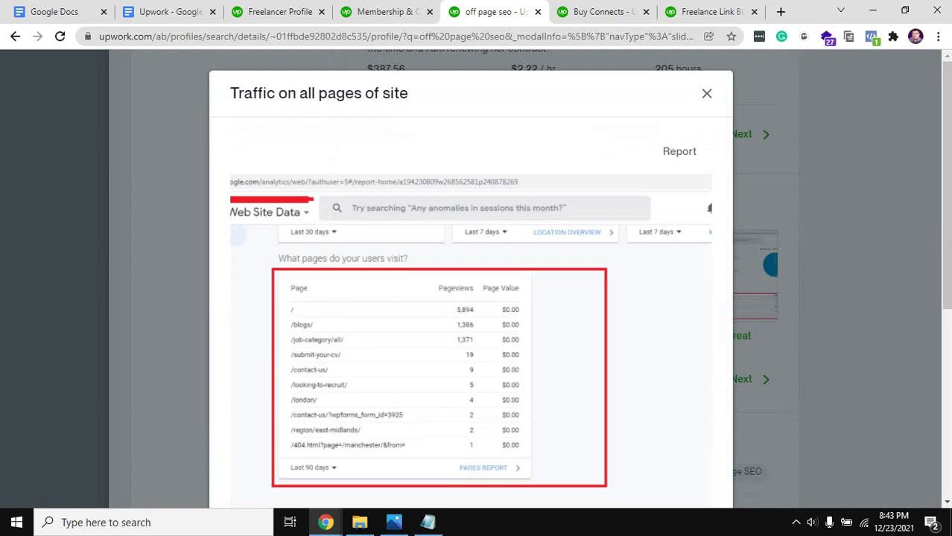
scroll(471, 298, down, 2)
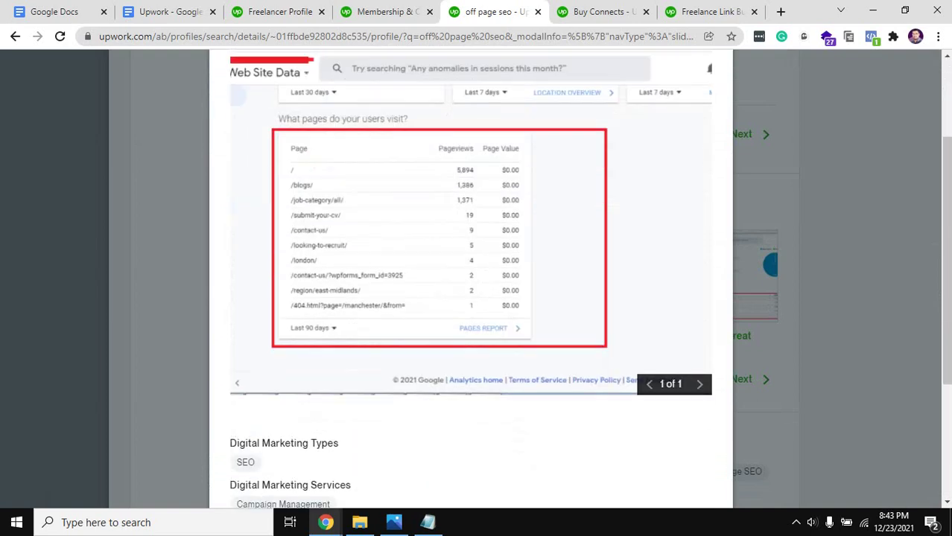
scroll(470, 298, down, 3)
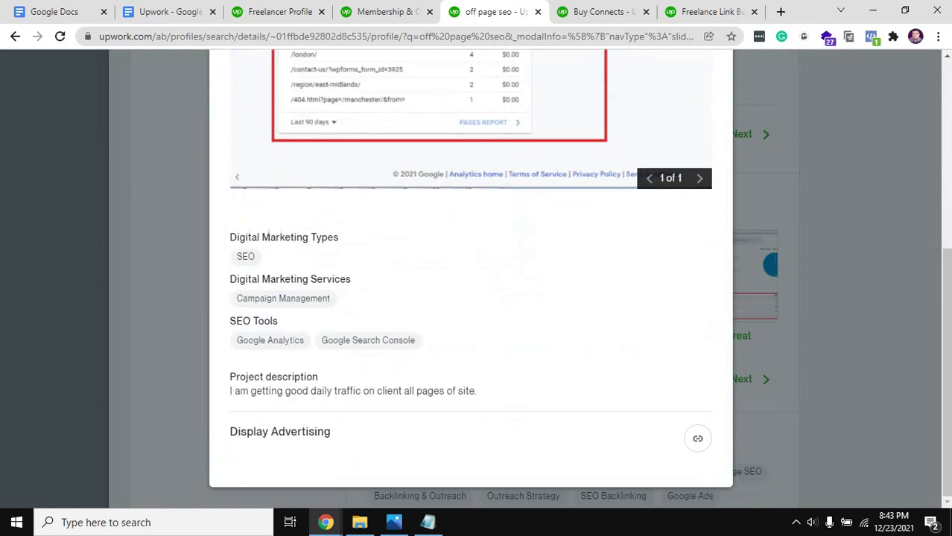
scroll(470, 298, up, 5)
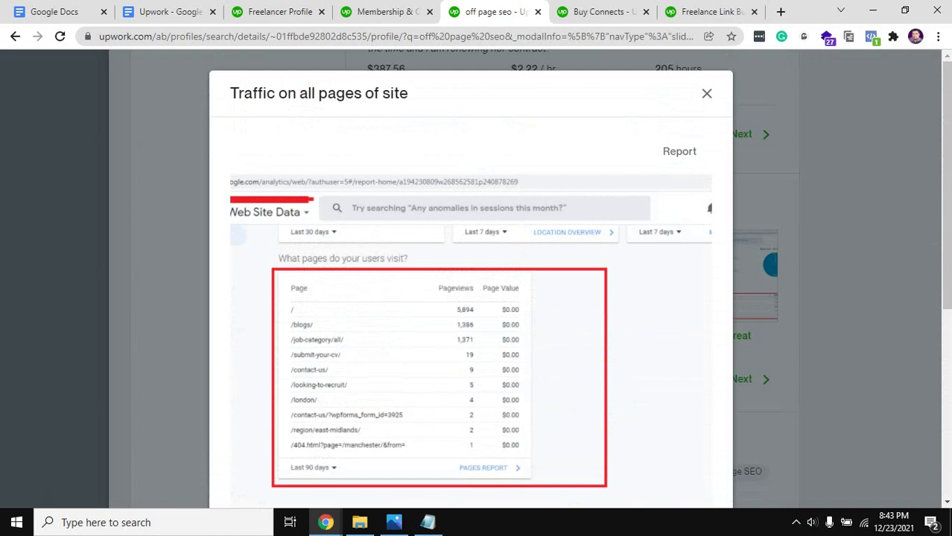
key(Escape)
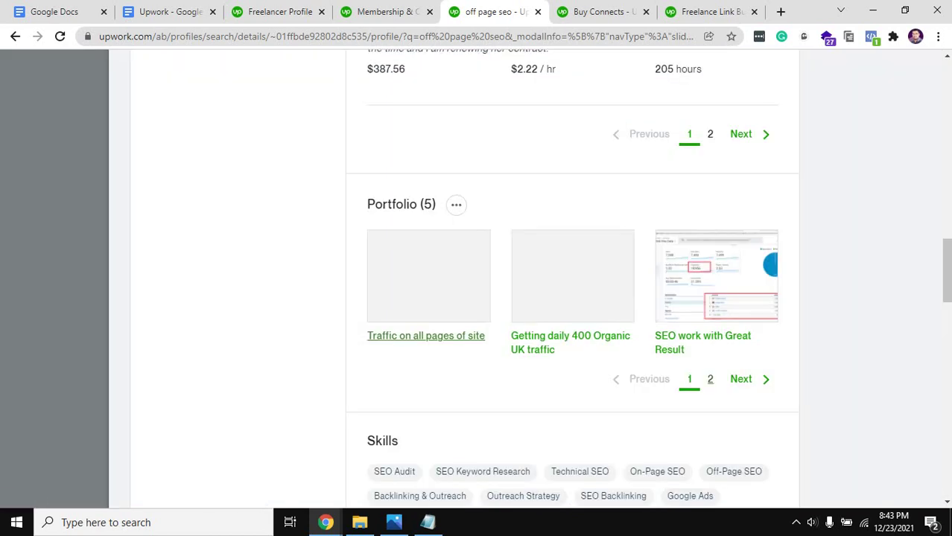
- Show page 2 of the specialist's portfolio, view the "SEO Report" item, and return to the Portfolio section
click(709, 379)
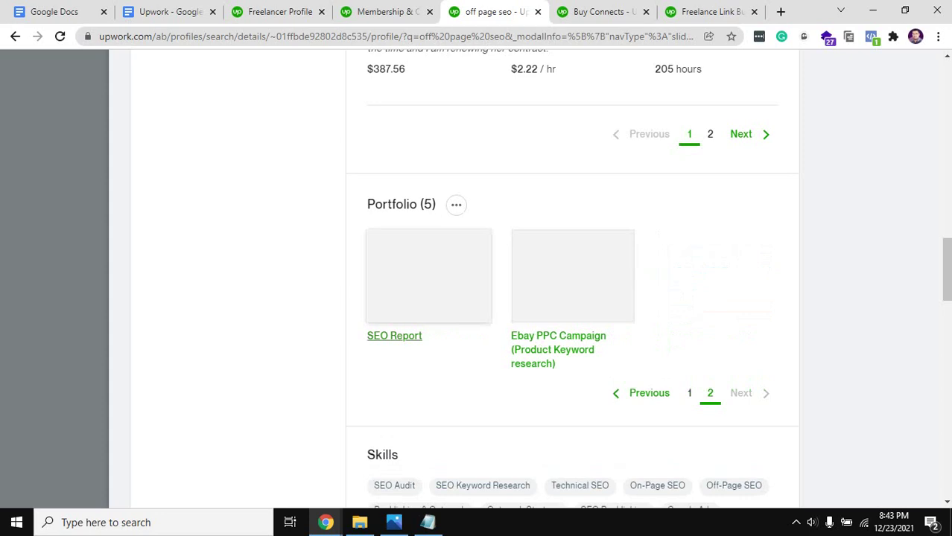
click(428, 275)
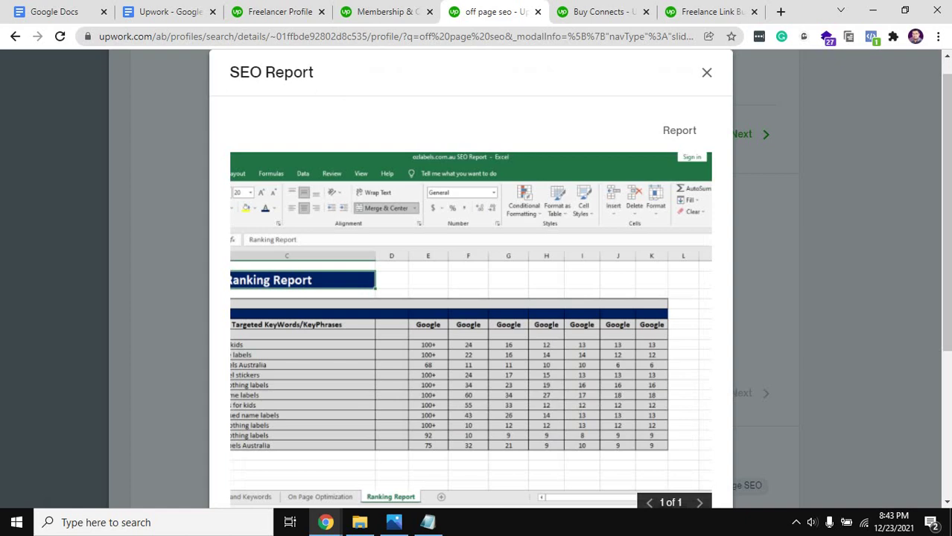
scroll(470, 283, down, 1)
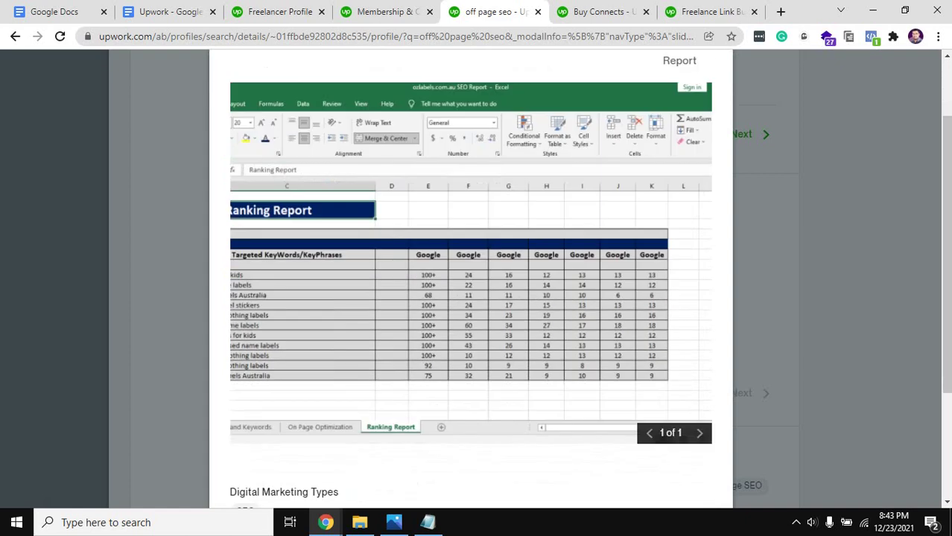
scroll(470, 283, up, 1)
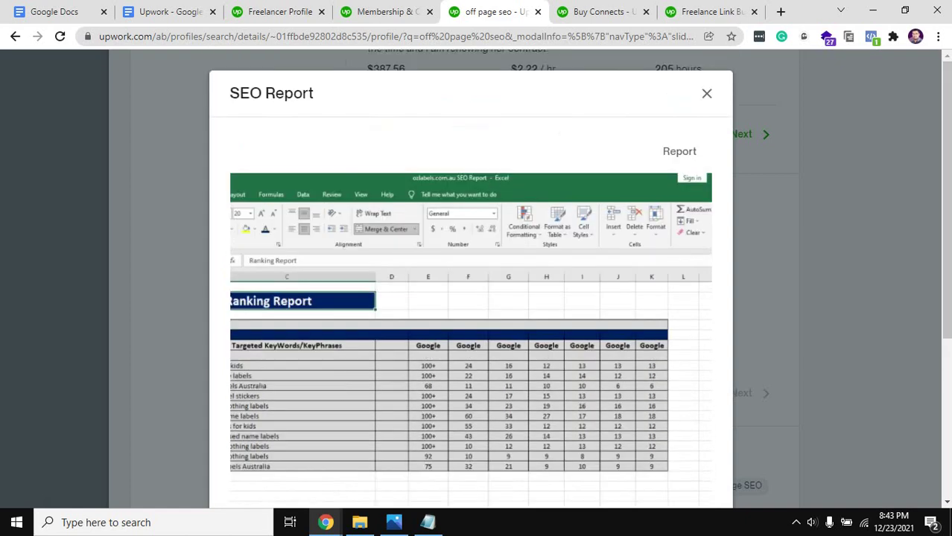
key(Escape)
scroll(470, 283, up, 1)
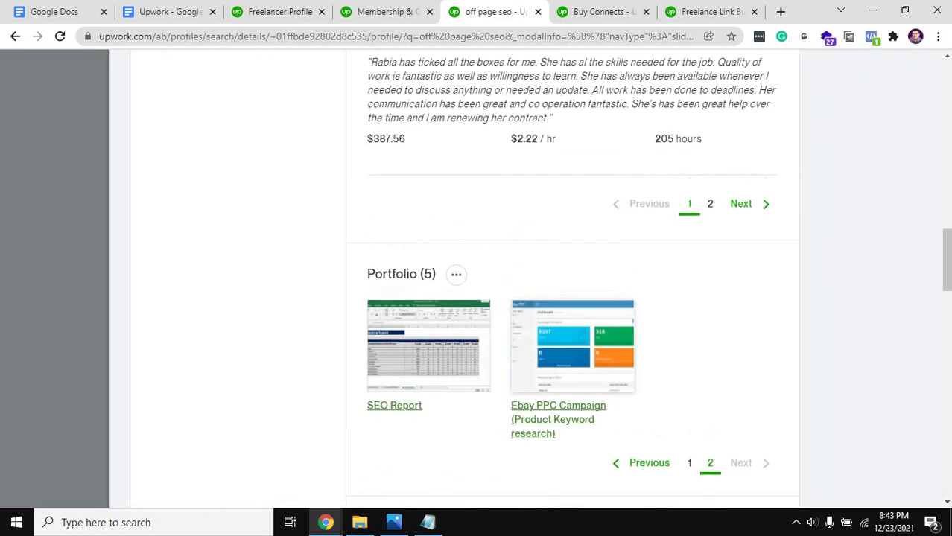
scroll(471, 283, up, 1)
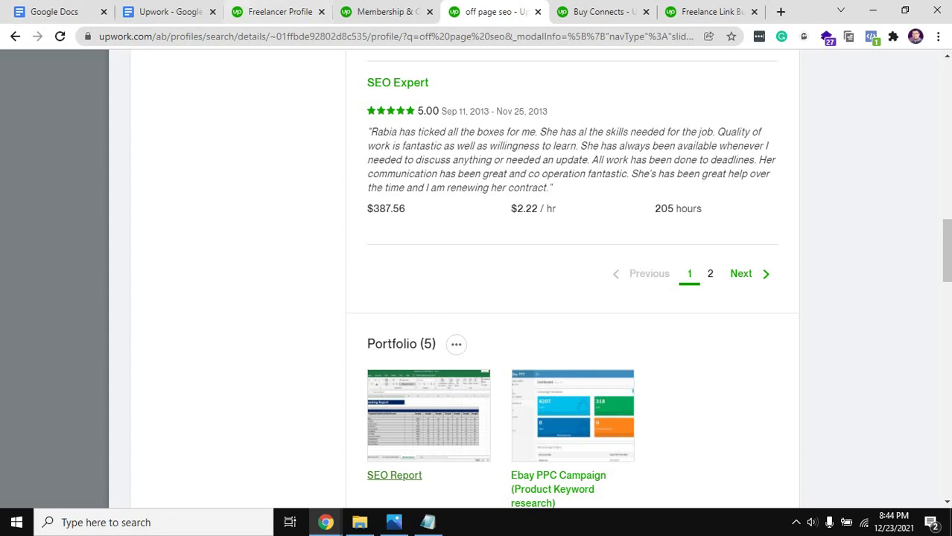
- Check the Portfolio section on the own freelancer profile, and return to the off-page SEO specialist's profile
click(169, 11)
click(387, 11)
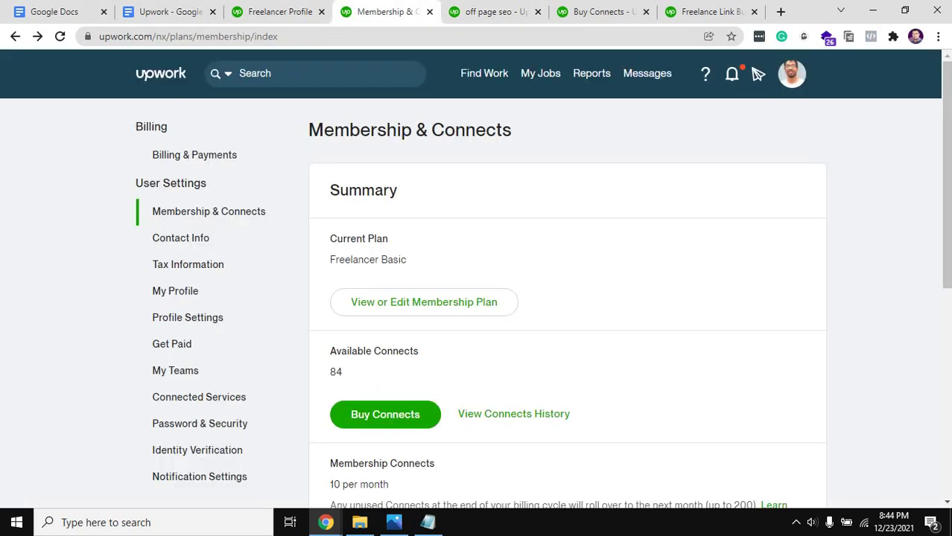
click(280, 11)
mouse_move(432, 328)
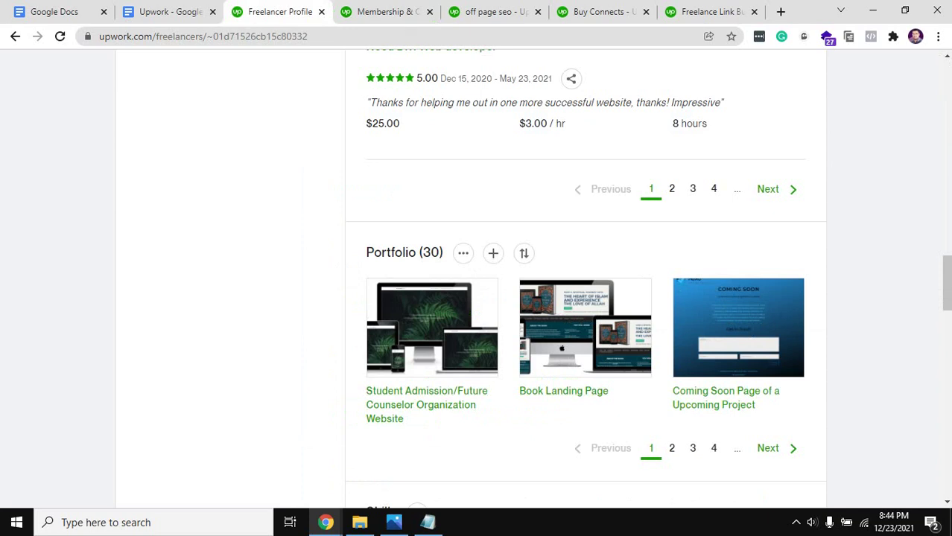
click(599, 11)
click(507, 11)
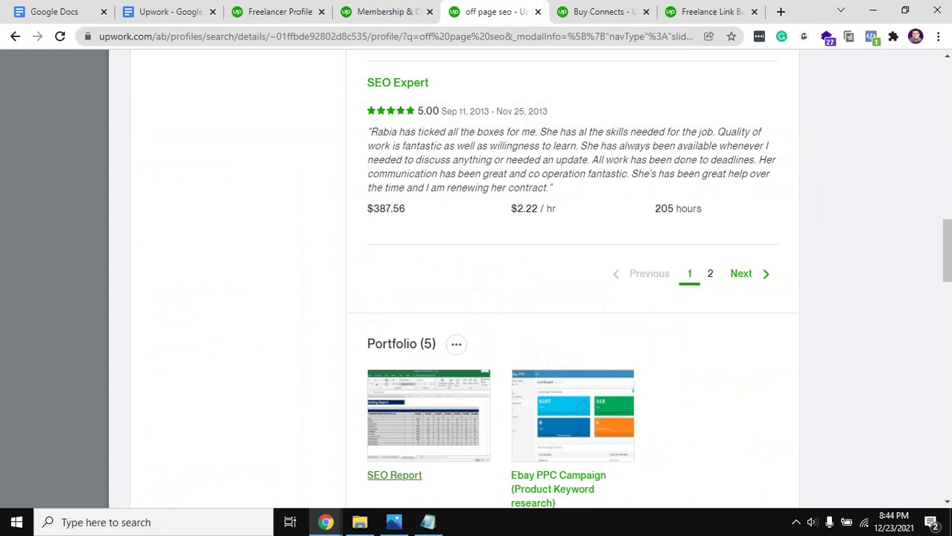
- Go through the specialist's work history from its start down to the Portfolio and Skills sections
scroll(571, 283, up, 4)
scroll(572, 283, down, 4)
scroll(572, 283, up, 15)
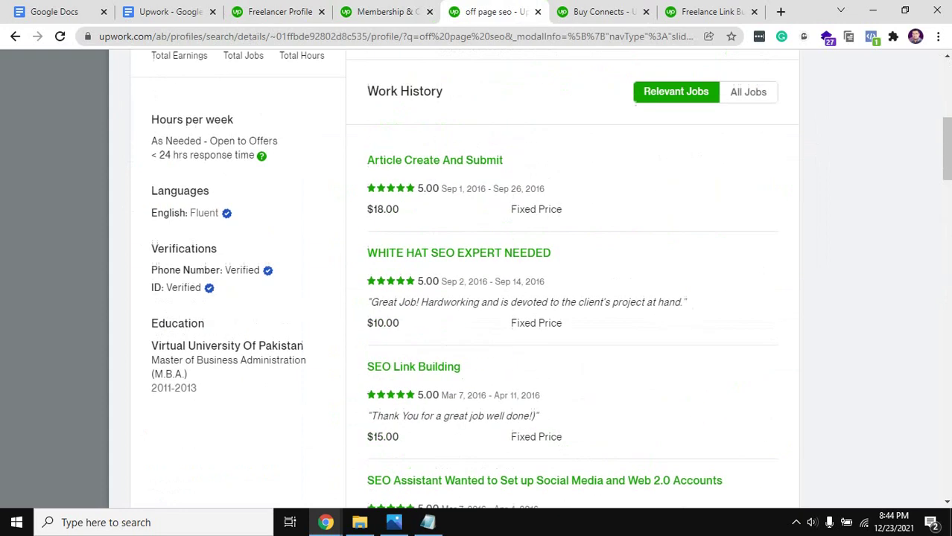
scroll(529, 281, up, 5)
scroll(529, 282, down, 15)
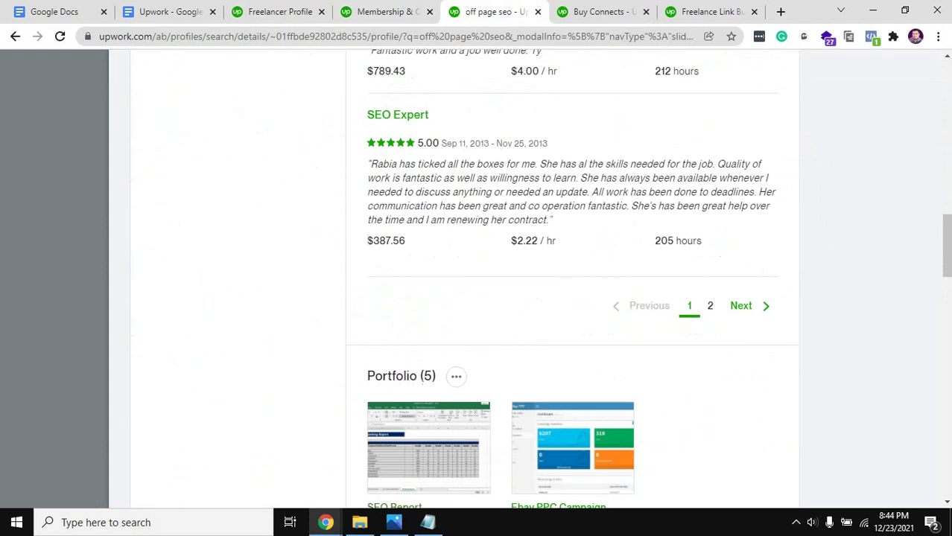
scroll(572, 283, down, 4)
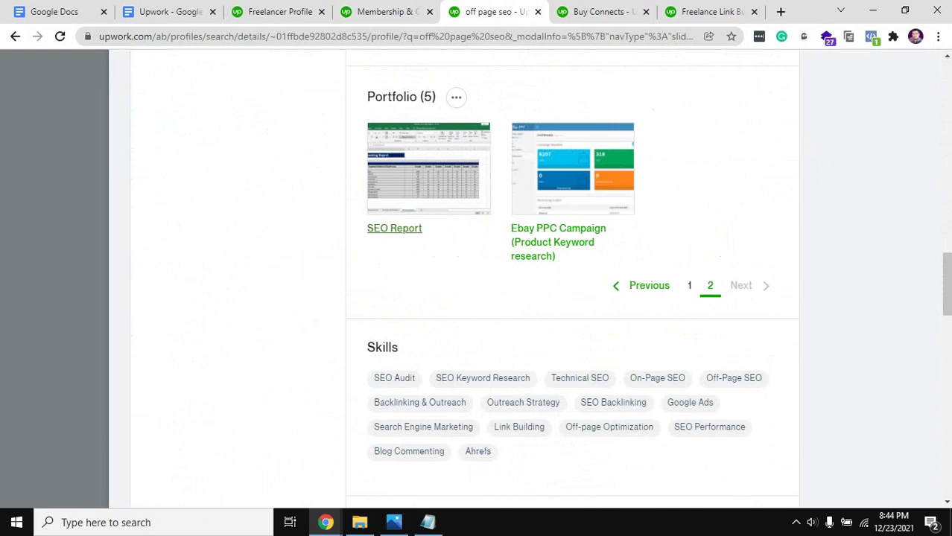
- Return to the last jobs in the specialist's work history and highlight the end year of the "SEO Expert" job
scroll(482, 377, up, 3)
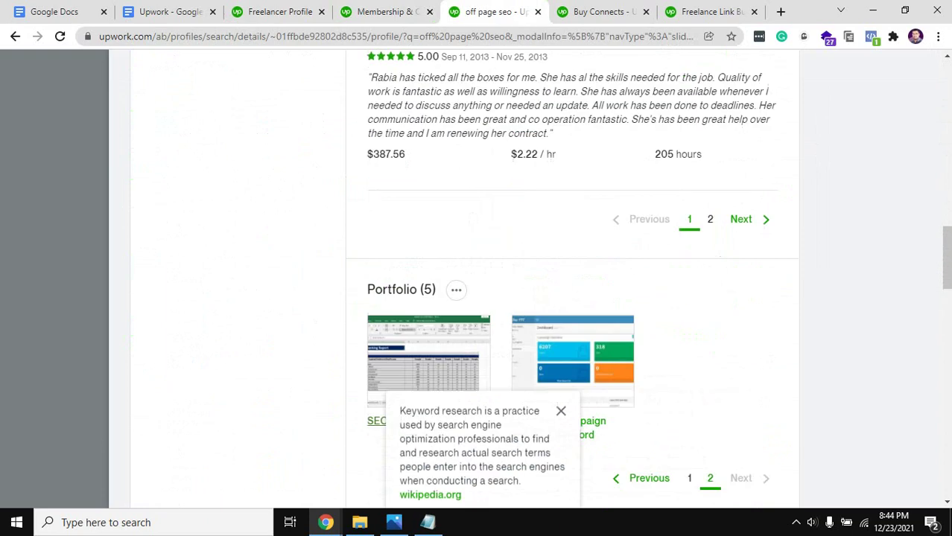
scroll(572, 275, up, 3)
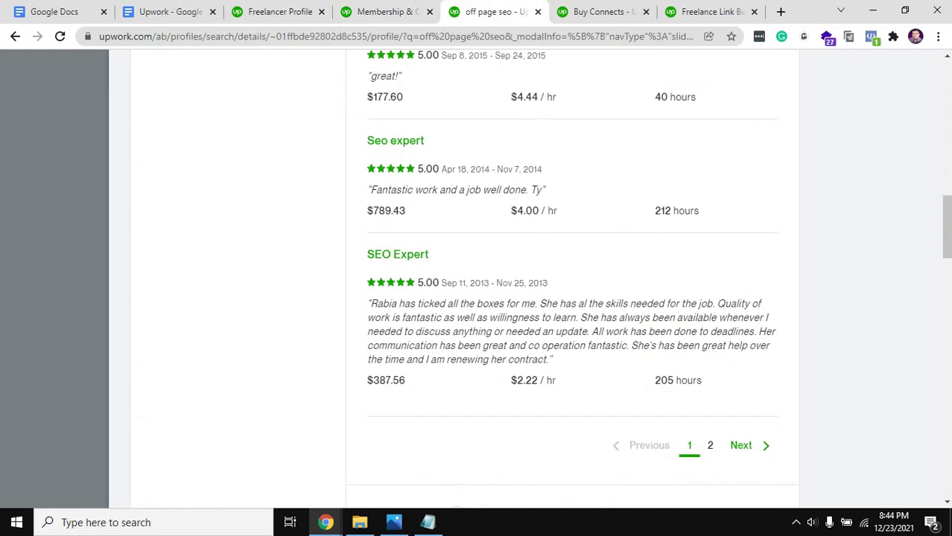
scroll(572, 279, down, 2)
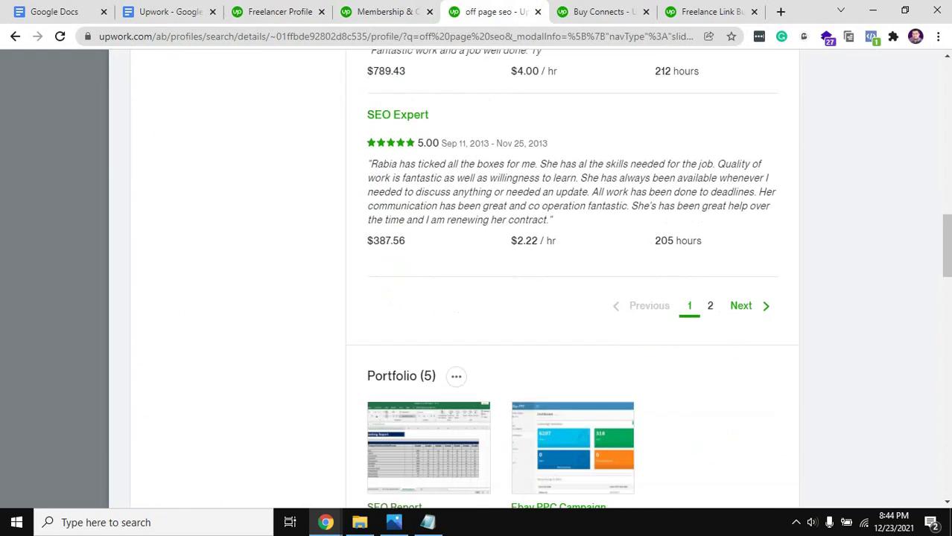
double_click(538, 143)
scroll(572, 275, down, 2)
scroll(572, 275, up, 2)
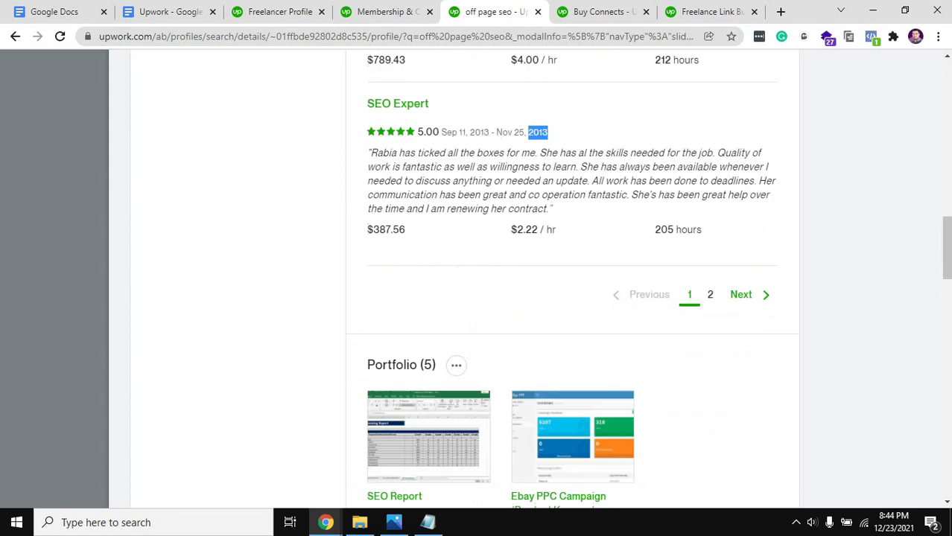
- Show page 2 of the specialist's work history, read through its jobs, and return to page 1
click(741, 306)
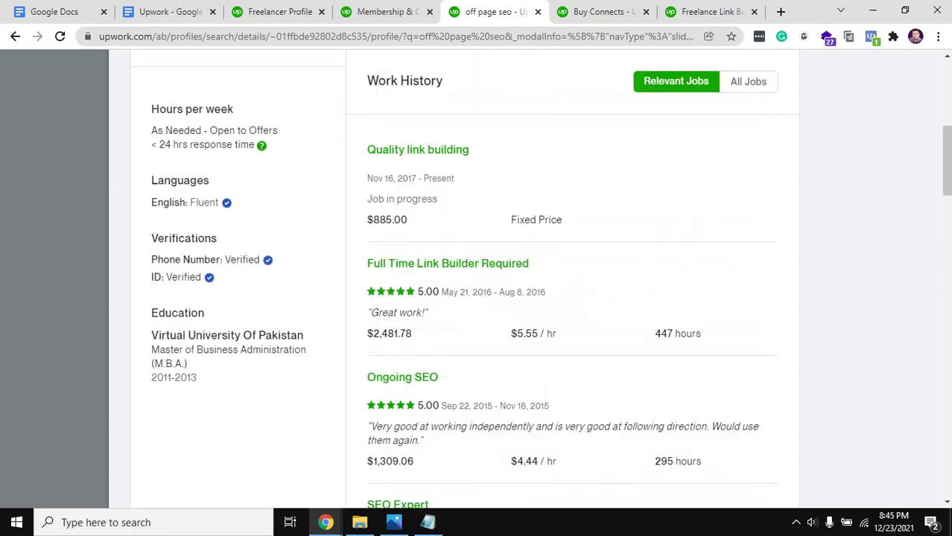
scroll(572, 275, down, 3)
scroll(572, 275, down, 2)
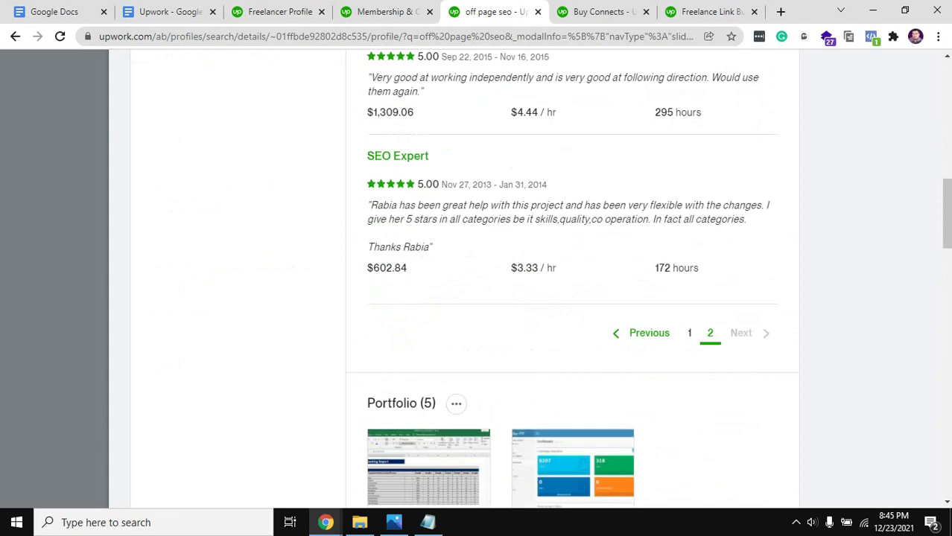
click(689, 333)
- Review the dates and feedback of the jobs on page 1 of the work history, ending at the Portfolio section
scroll(572, 276, down, 7)
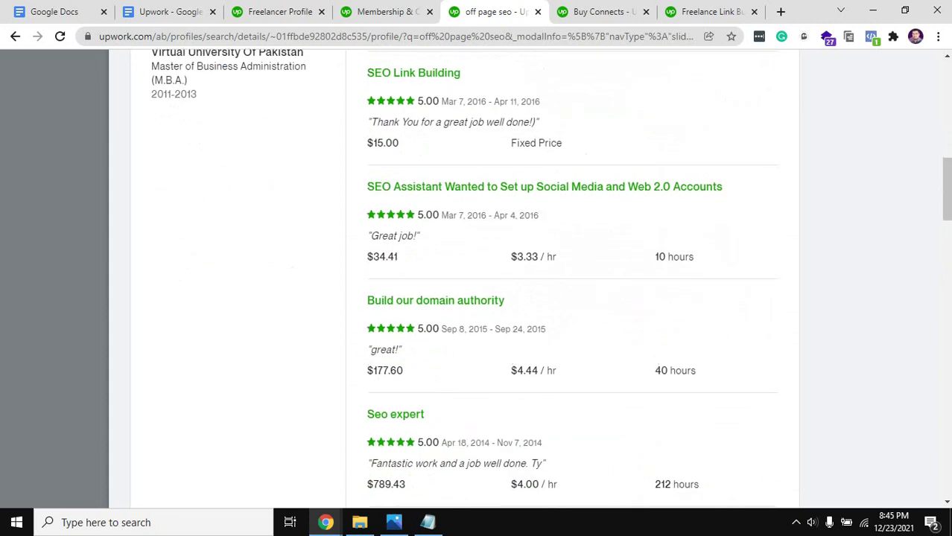
scroll(571, 275, up, 8)
scroll(572, 276, down, 4)
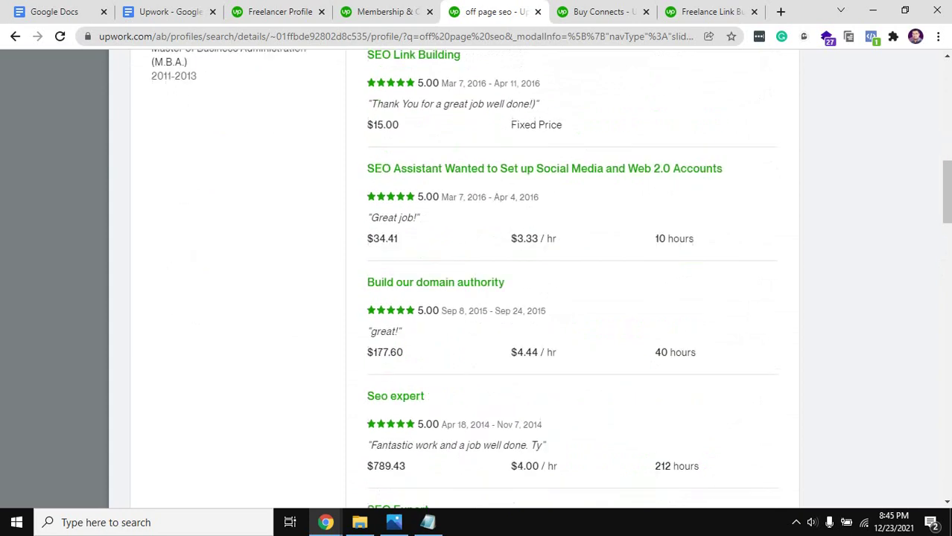
scroll(572, 276, up, 3)
scroll(571, 275, down, 3)
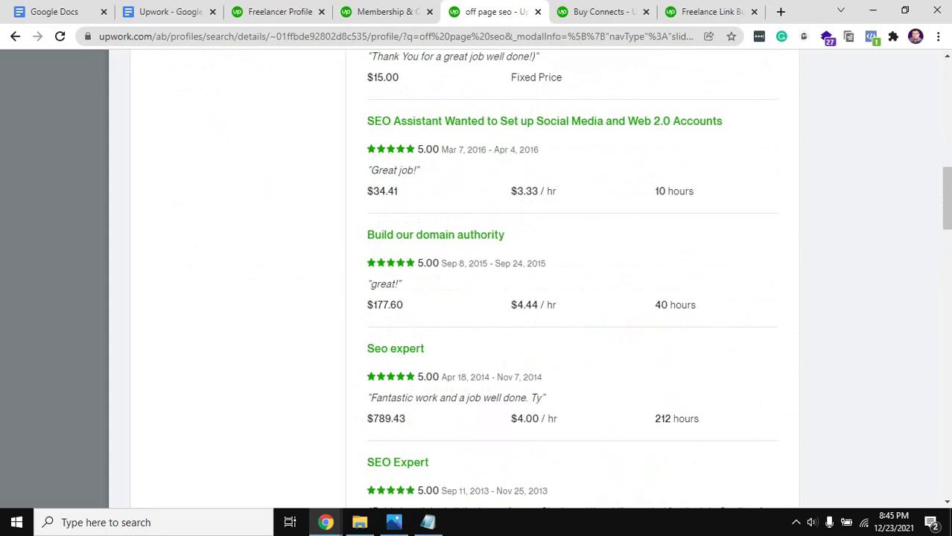
scroll(572, 279, down, 5)
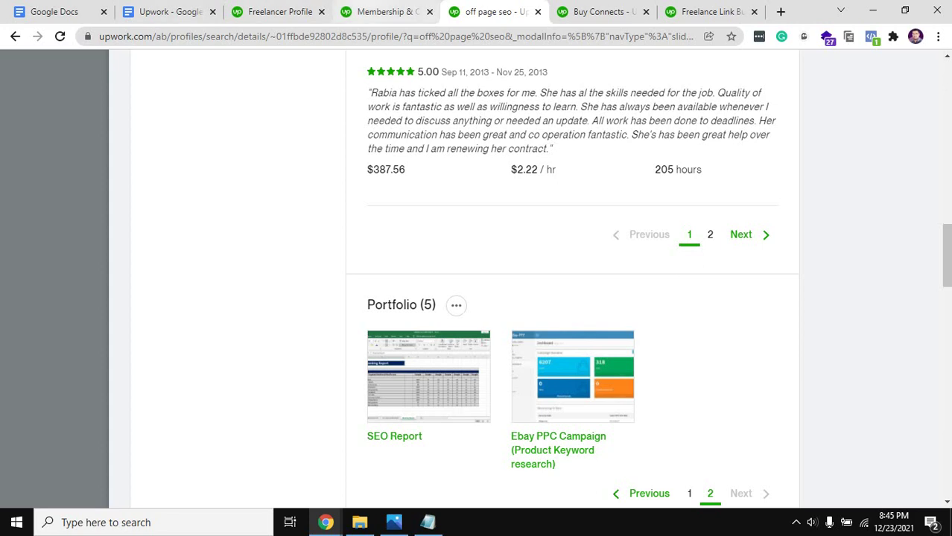
- Open the form for adding a portfolio project from the own profile and check the Related Specialized Profile choices
click(280, 11)
click(491, 12)
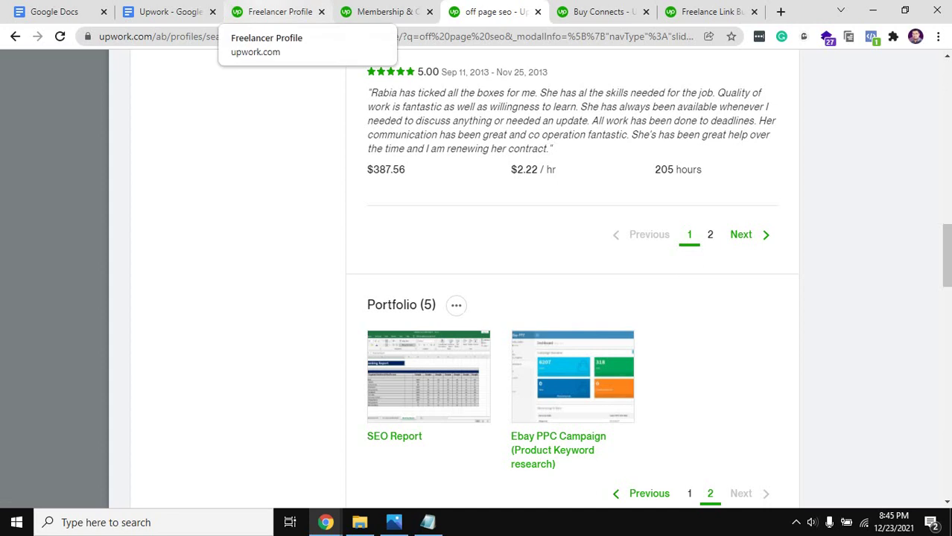
click(276, 11)
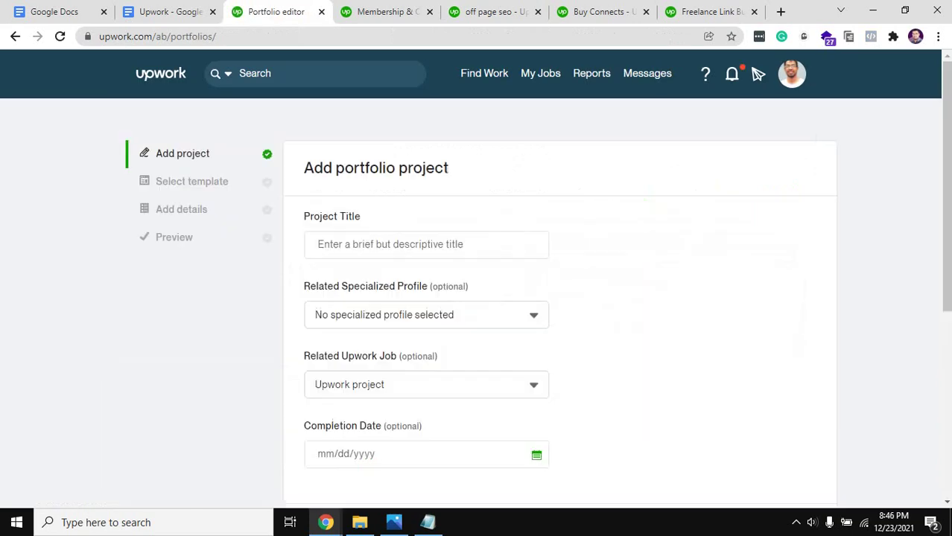
scroll(477, 275, down, 2)
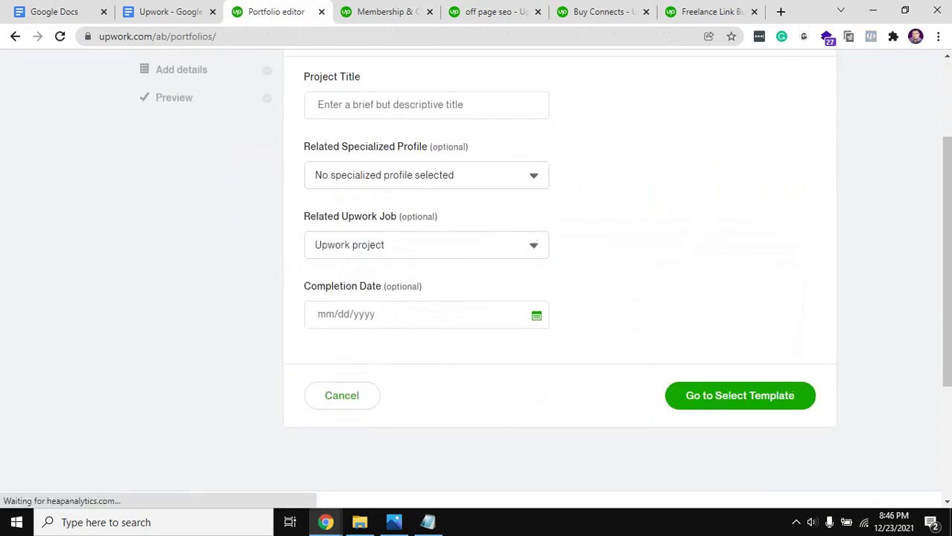
click(425, 175)
click(403, 198)
- Highlight the Related Upwork Job label in the portfolio project form and look through its list of jobs without choosing one
drag(304, 217, 391, 217)
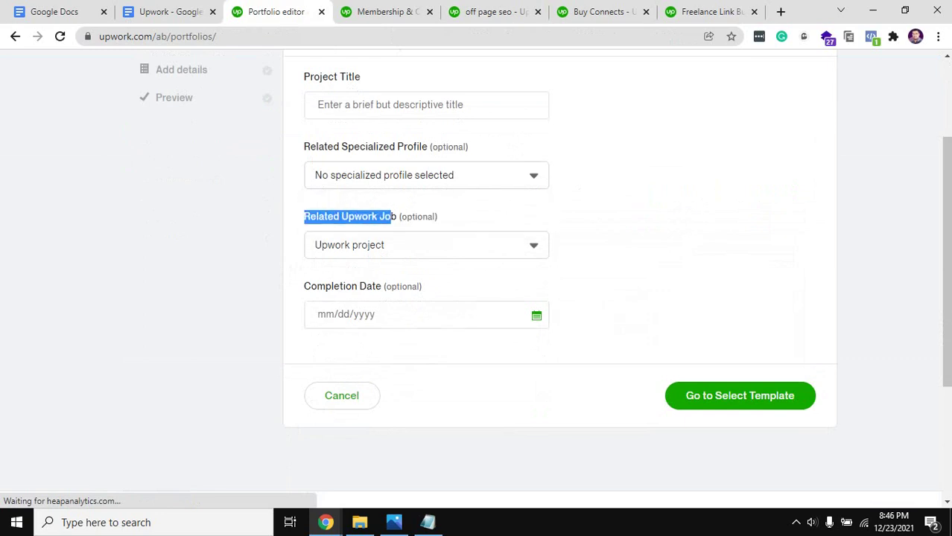
click(426, 245)
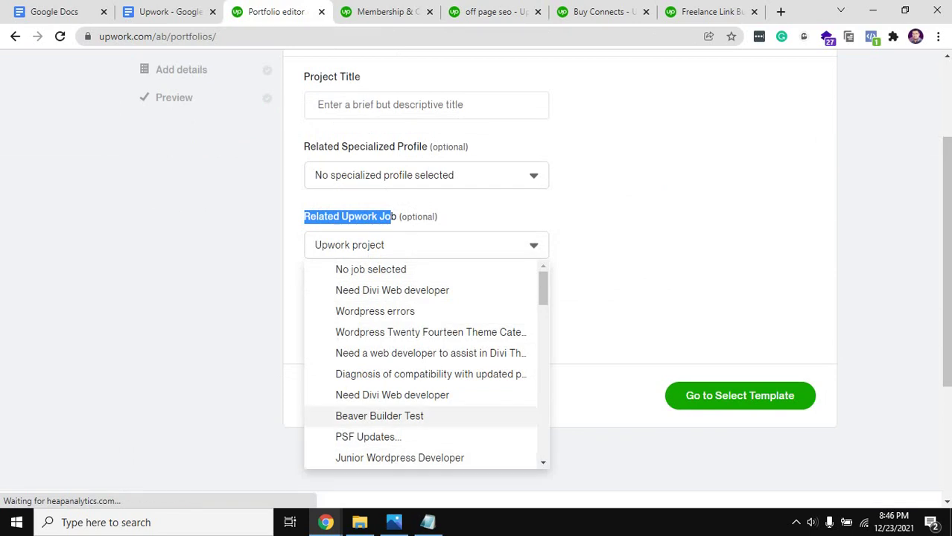
scroll(417, 332, down, 3)
scroll(417, 332, up, 3)
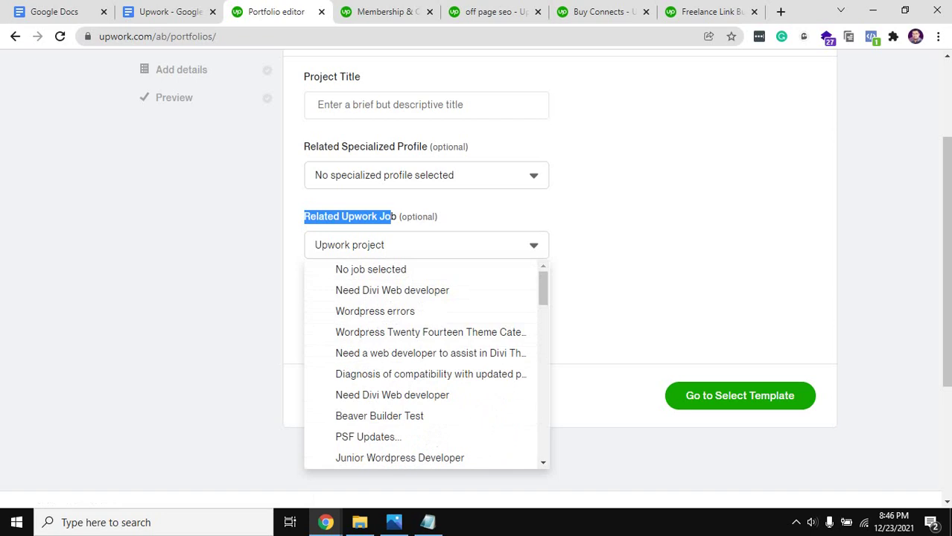
key(Escape)
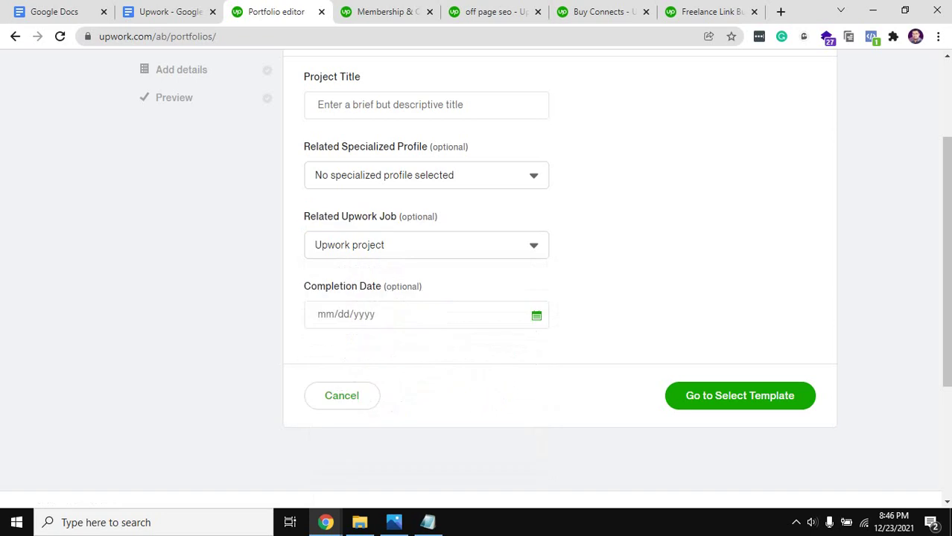
key(alt+Down)
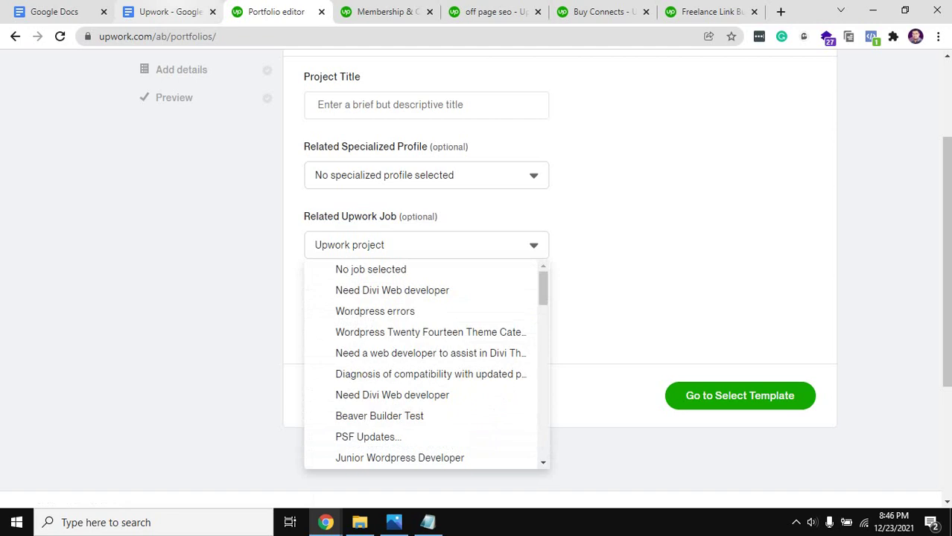
- Highlight the "Skills" topic in the Upwork outline document, and return to the portfolio project form
click(167, 11)
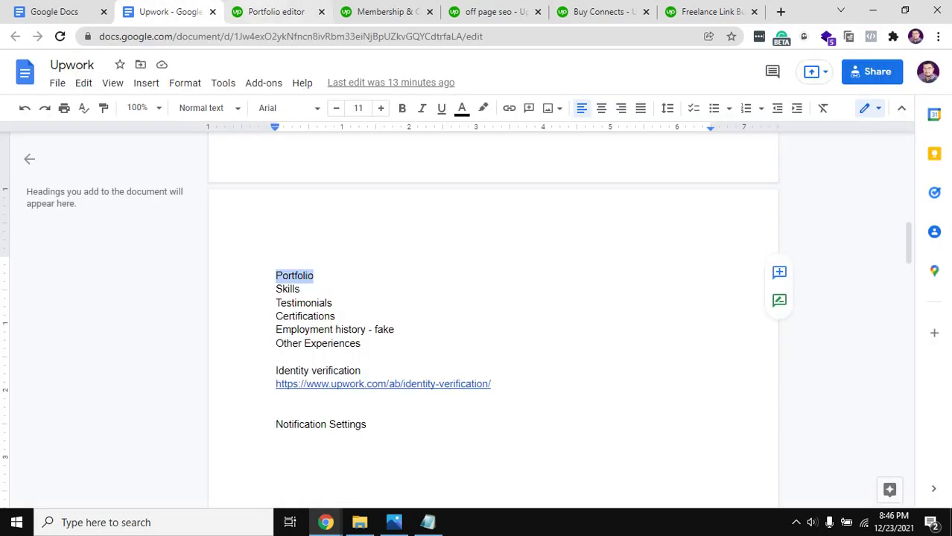
double_click(287, 289)
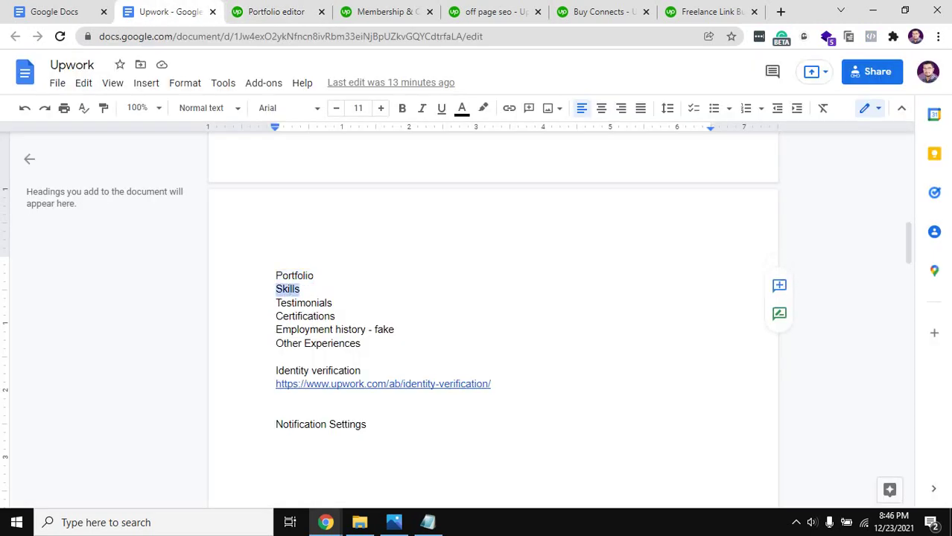
click(268, 12)
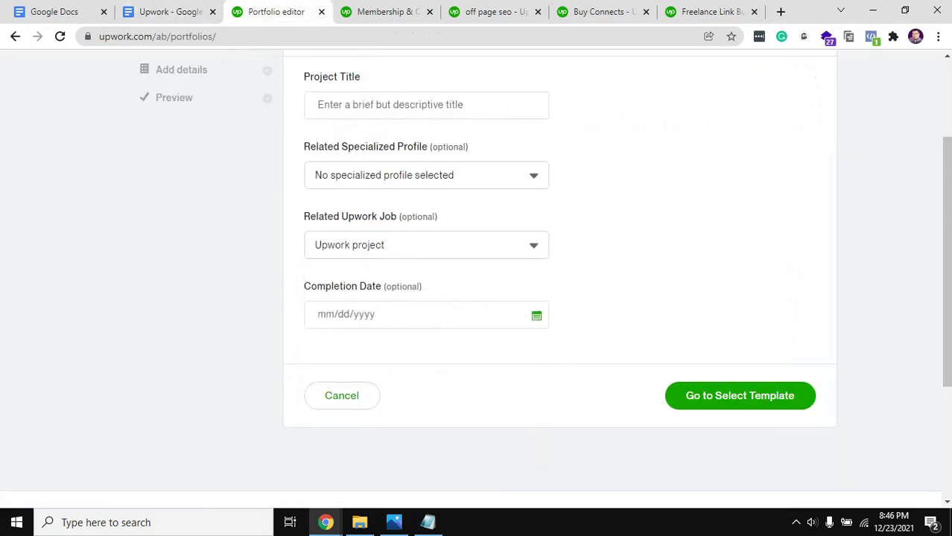
- Leave the portfolio project form without saving and go to the Skills section of the own freelancer profile
click(384, 12)
click(268, 12)
click(15, 35)
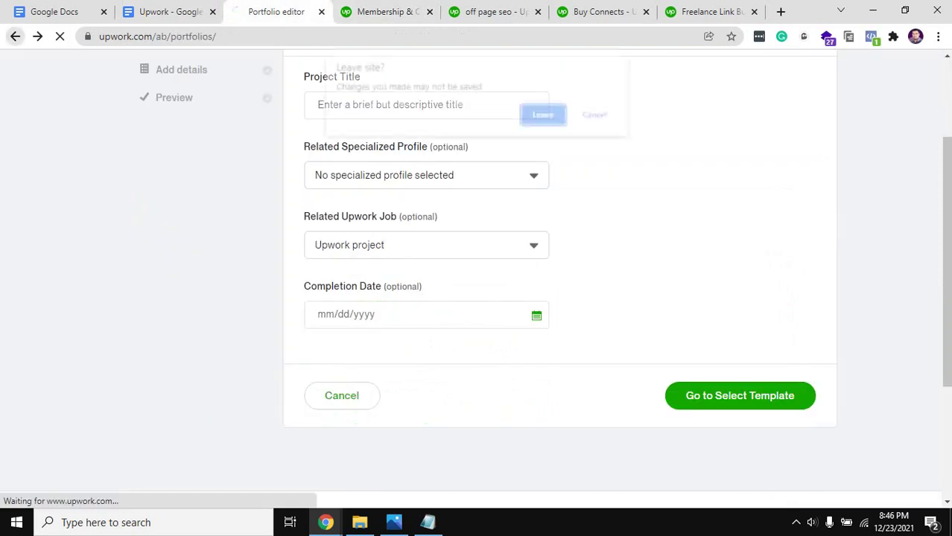
click(544, 114)
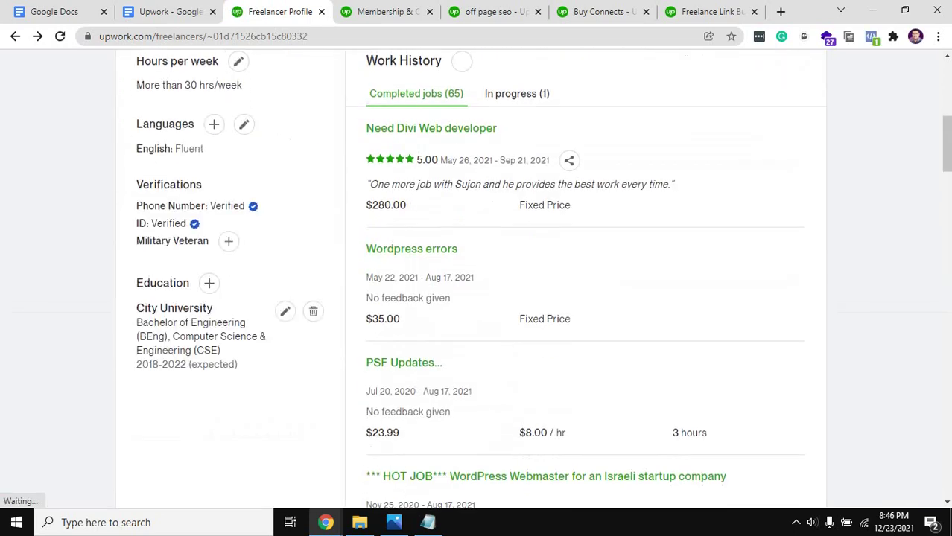
scroll(585, 283, down, 14)
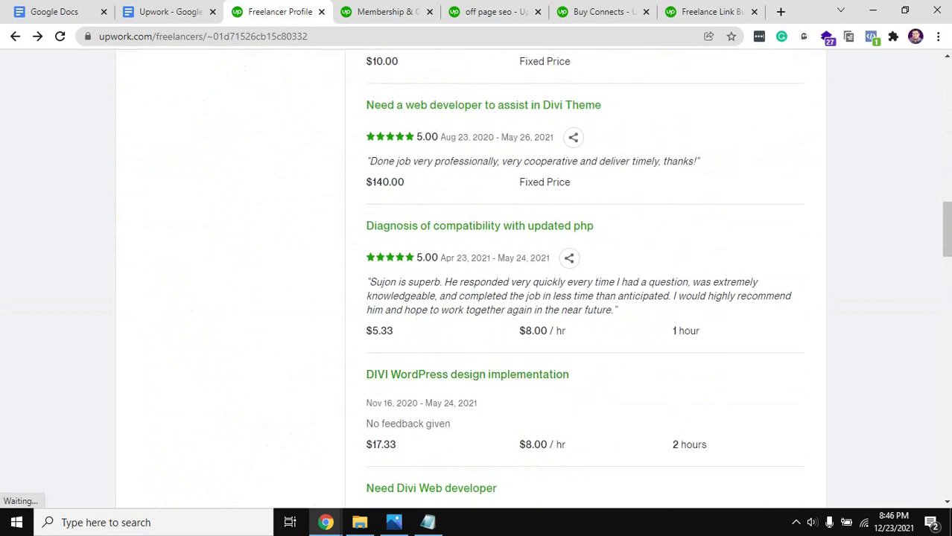
scroll(585, 282, down, 3)
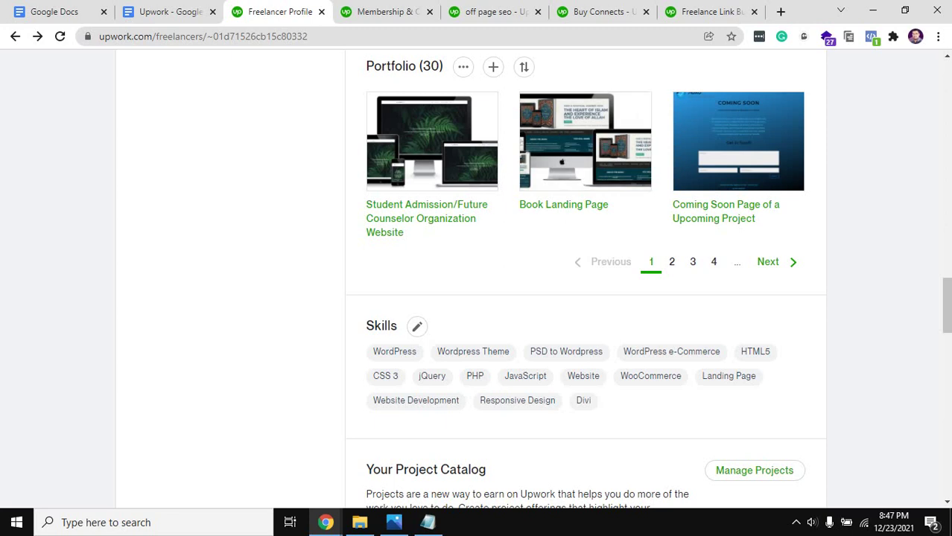
- Open the profile's skills for editing, highlight the "Maximum 15 skills" note, and close the dialog without changes
click(417, 326)
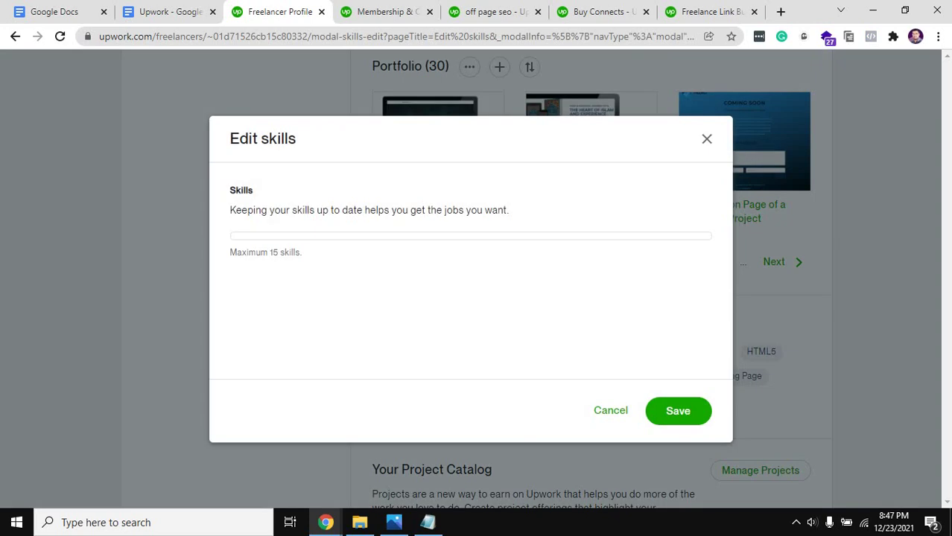
drag(304, 327, 240, 327)
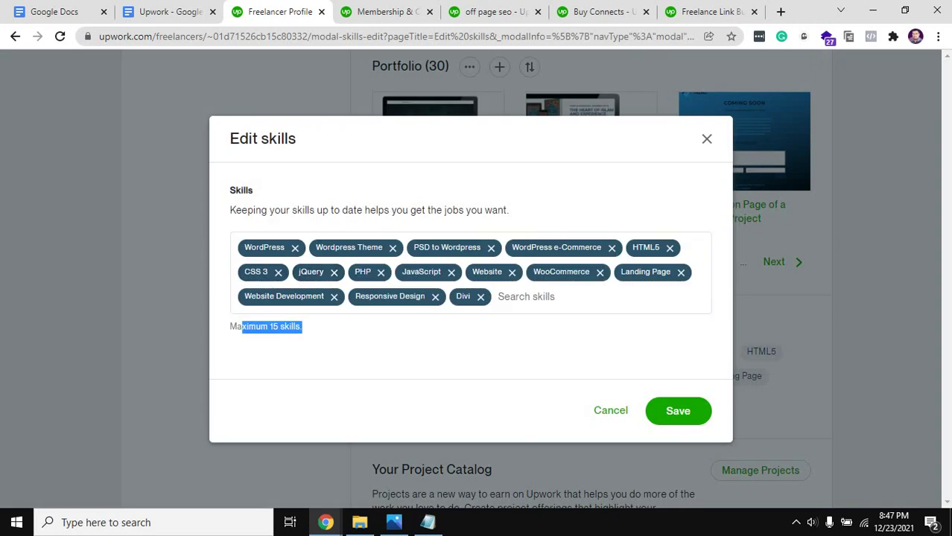
click(240, 327)
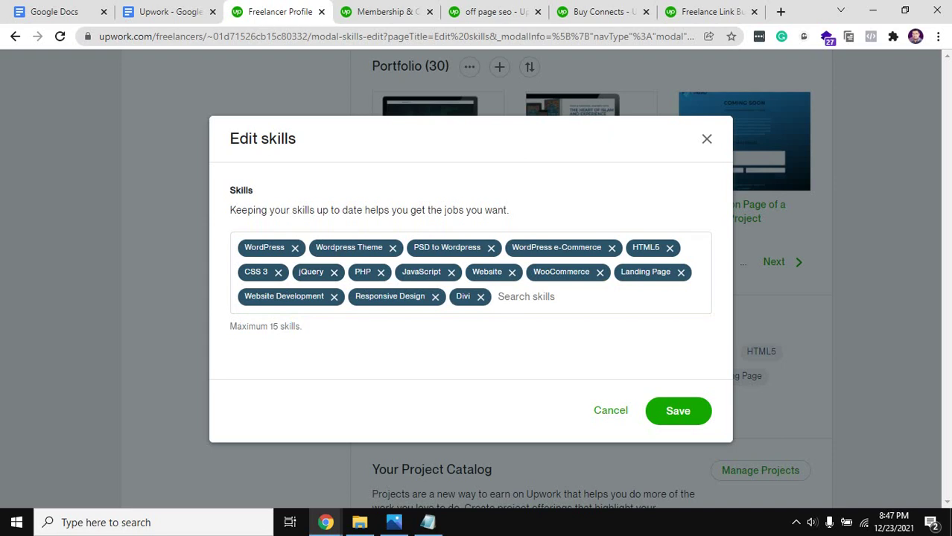
key(Escape)
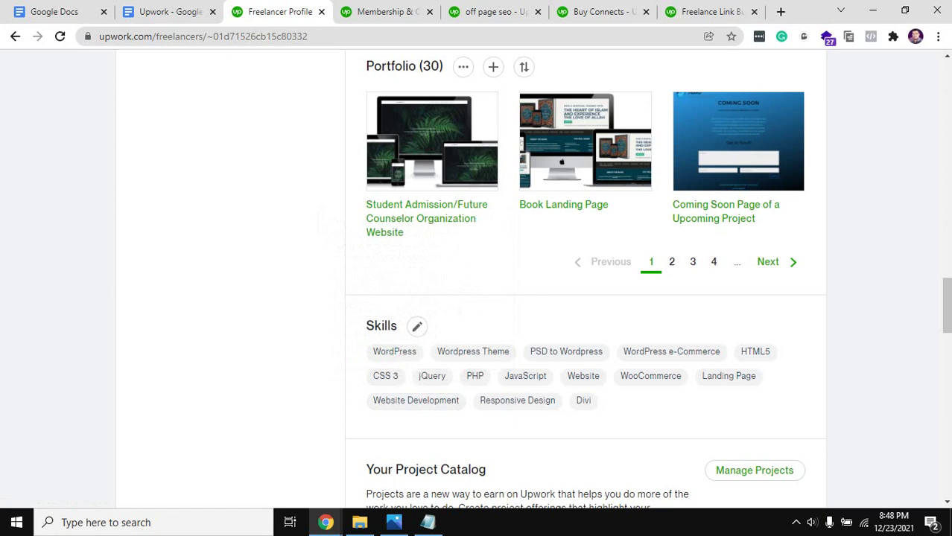
- Switch to the Upwork outline document and highlight the "Testimonials" topic
key(ctrl+Tab)
key(ctrl+shift+Tab)
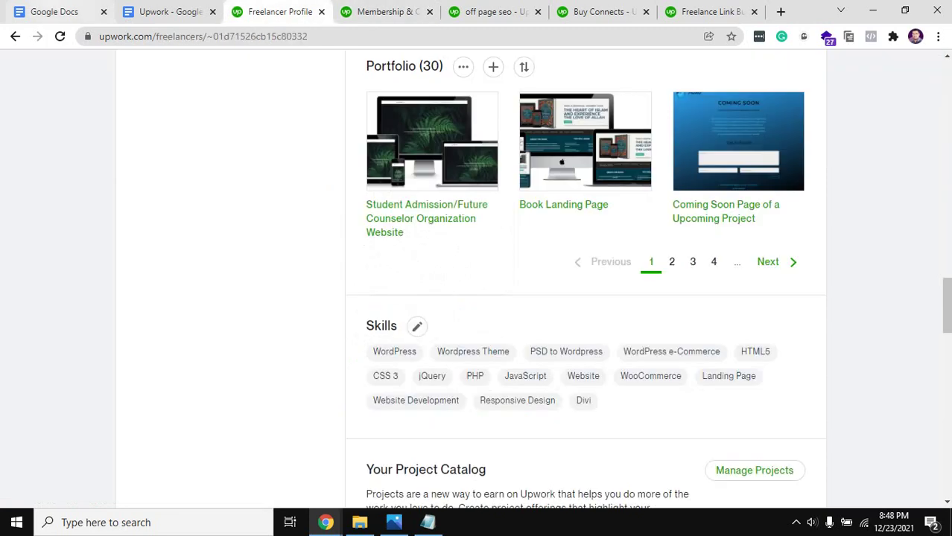
key(ctrl+shift+Tab)
click(315, 317)
double_click(305, 317)
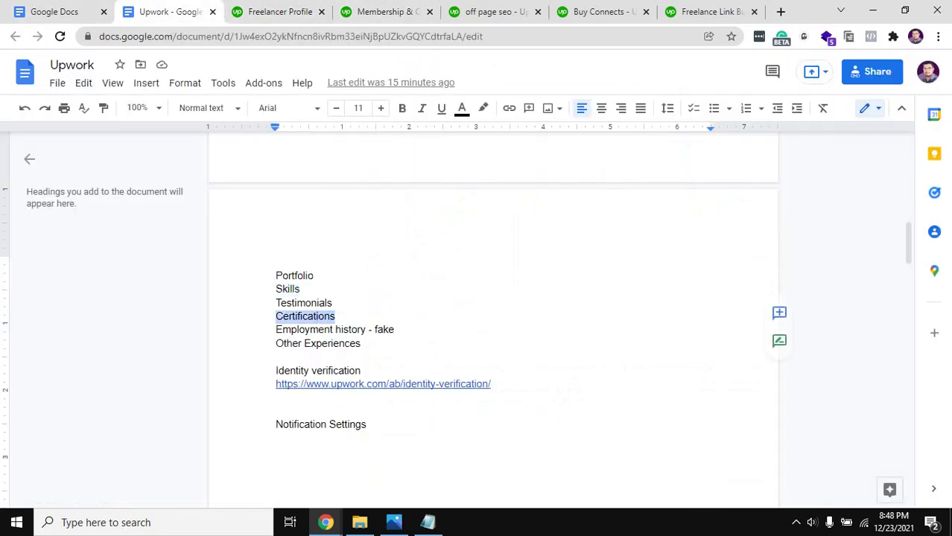
double_click(304, 303)
- Return to the freelancer profile and go to its Testimonials section
key(ctrl+Tab)
scroll(584, 279, down, 2)
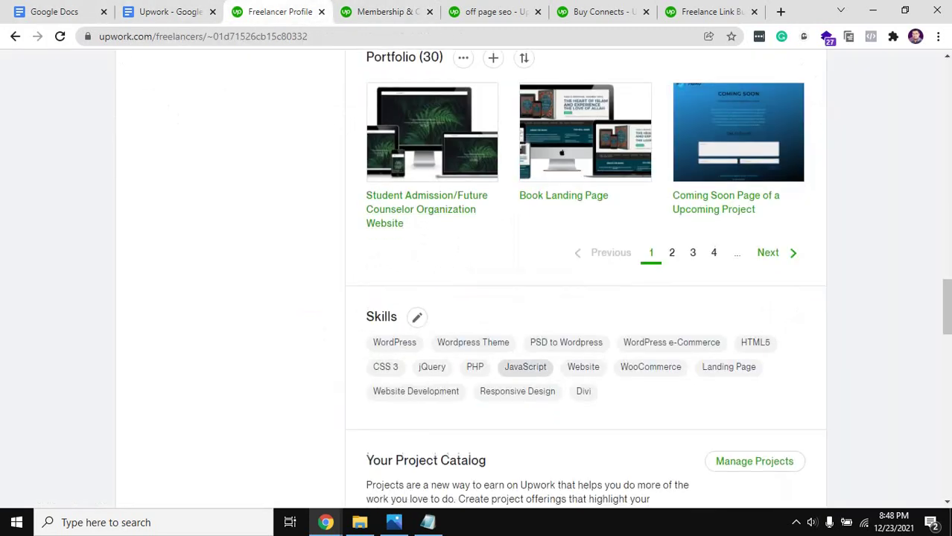
scroll(585, 280, up, 3)
scroll(585, 279, down, 6)
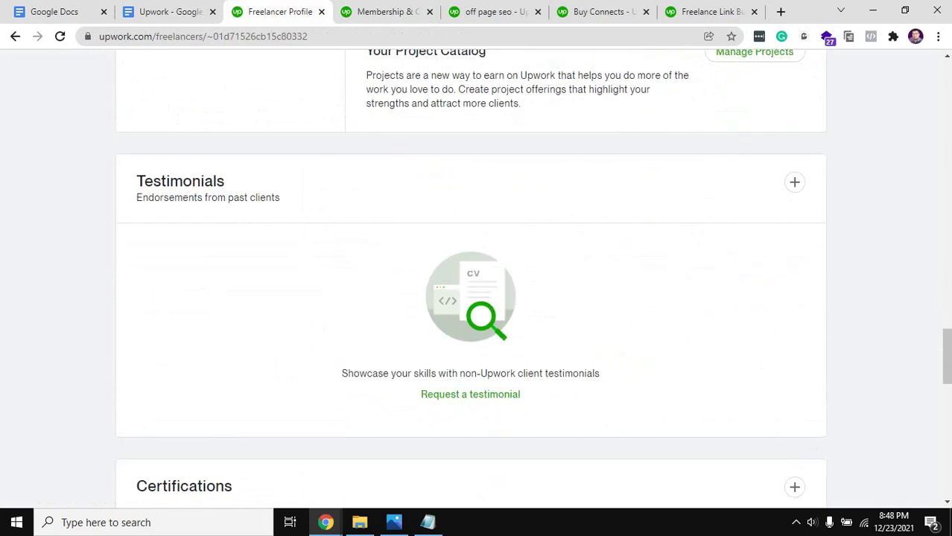
- Point out "Testimonials" again in the outline document and highlight the Testimonials heading on the freelancer profile
key(ctrl+shift+Tab)
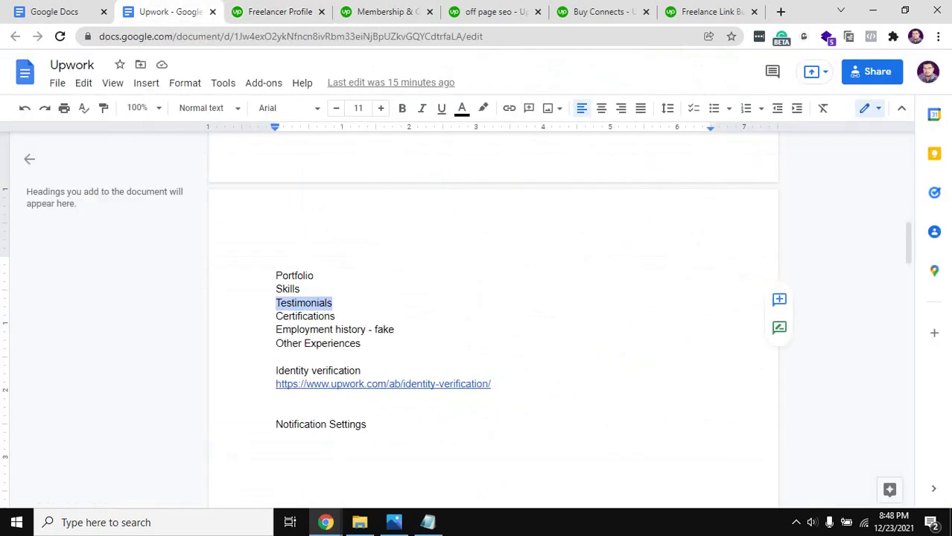
double_click(319, 303)
click(274, 11)
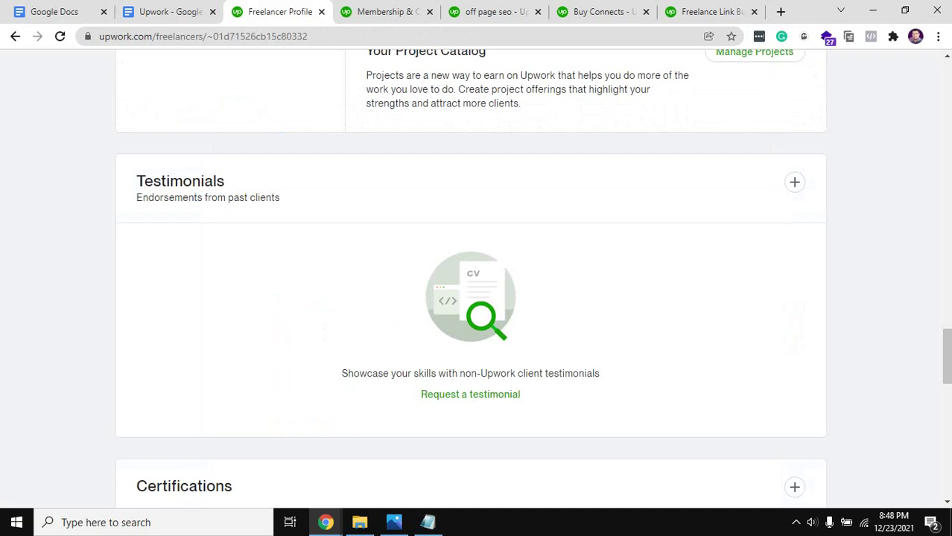
drag(137, 181, 226, 181)
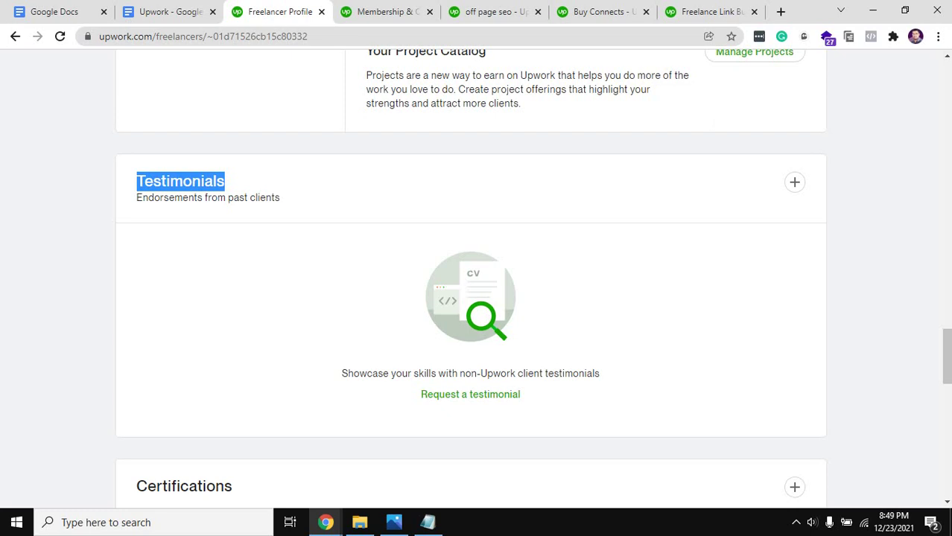
key(ctrl+shift+Tab)
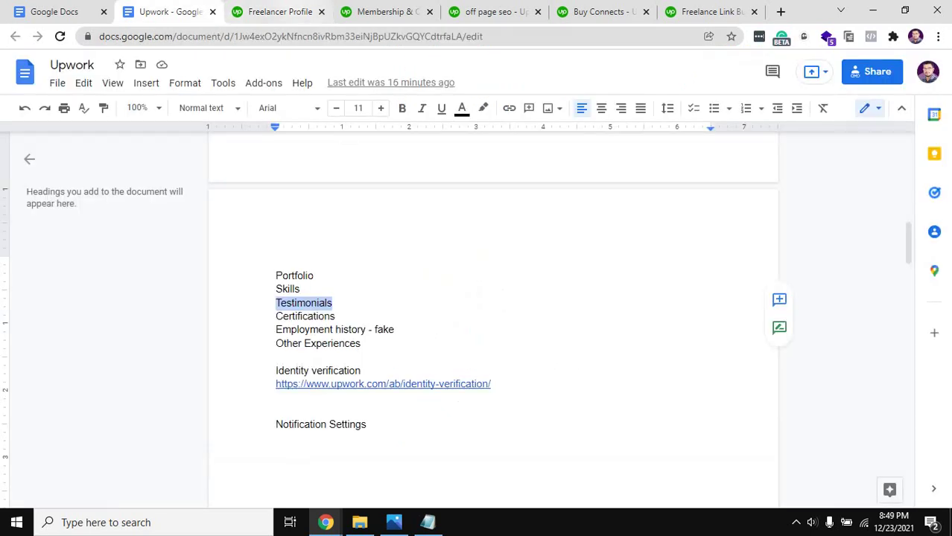
key(ctrl+Tab)
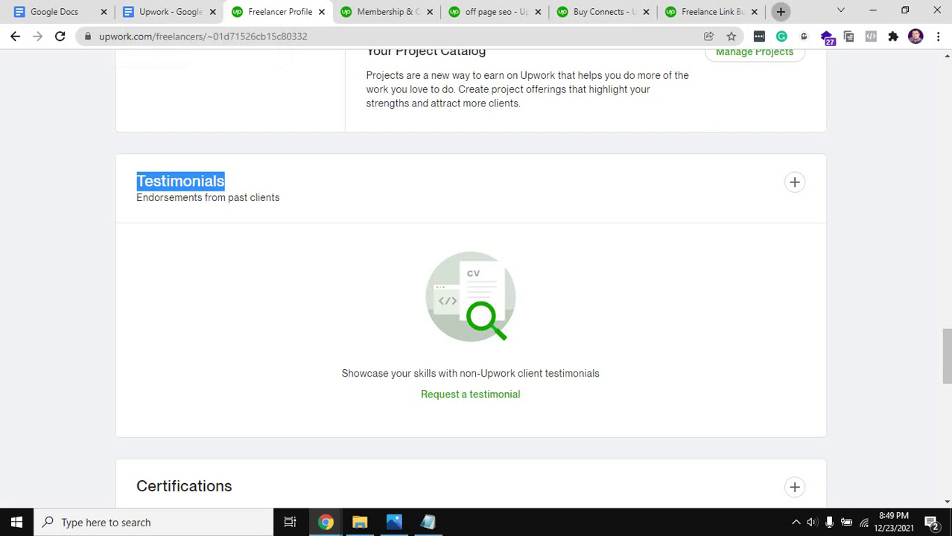
- Open the Gmail inbox in a new browser tab
click(781, 12)
text(m)
key(Return)
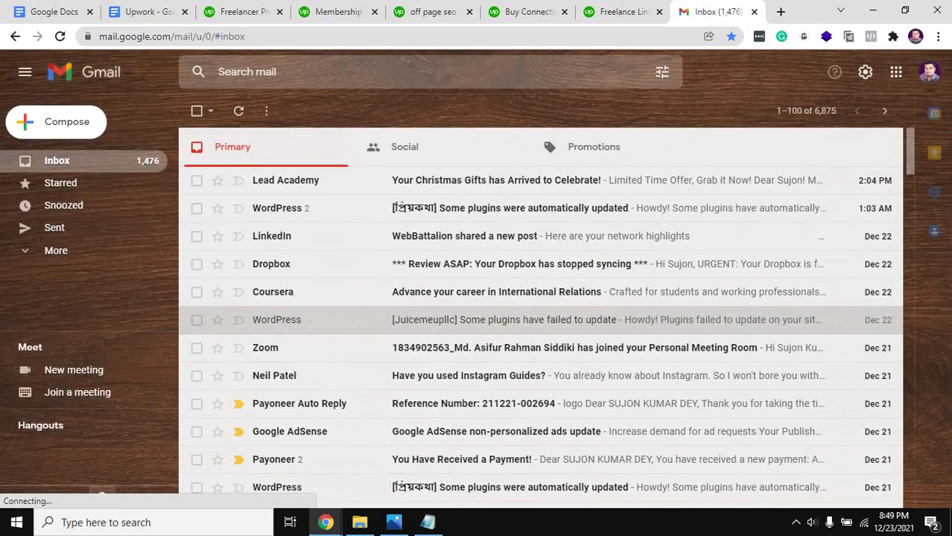
- Enter "upwork testi" as the mail search and look through the suggested messages
click(298, 71)
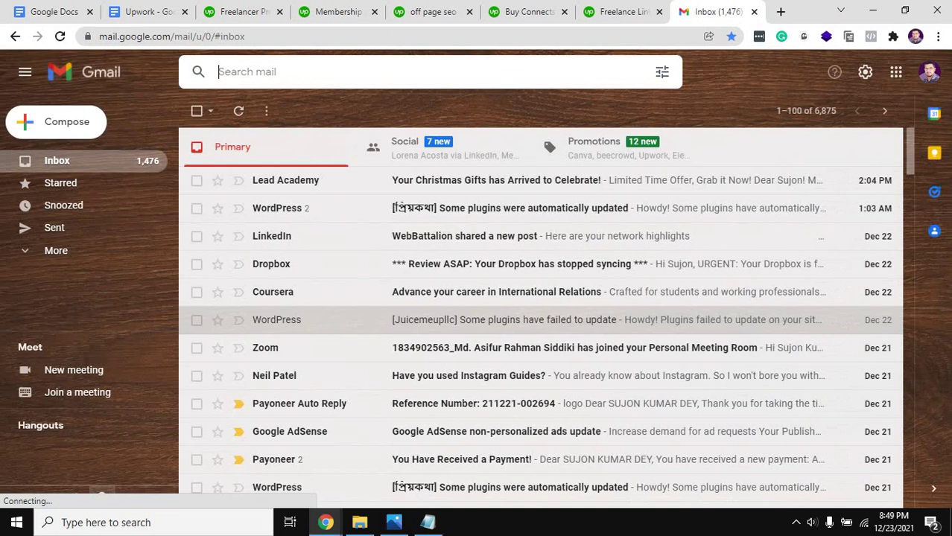
text(upwork test)
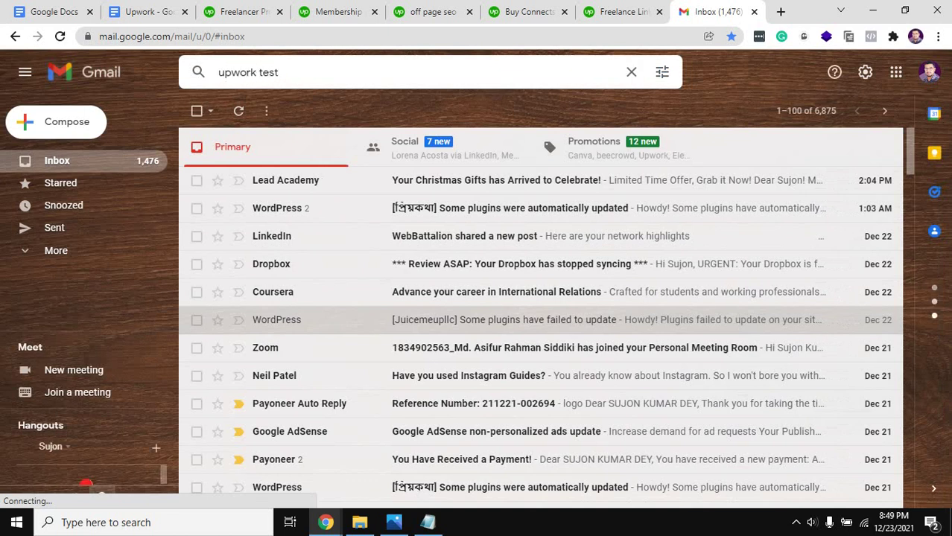
key(XF86AudioLowerVolume)
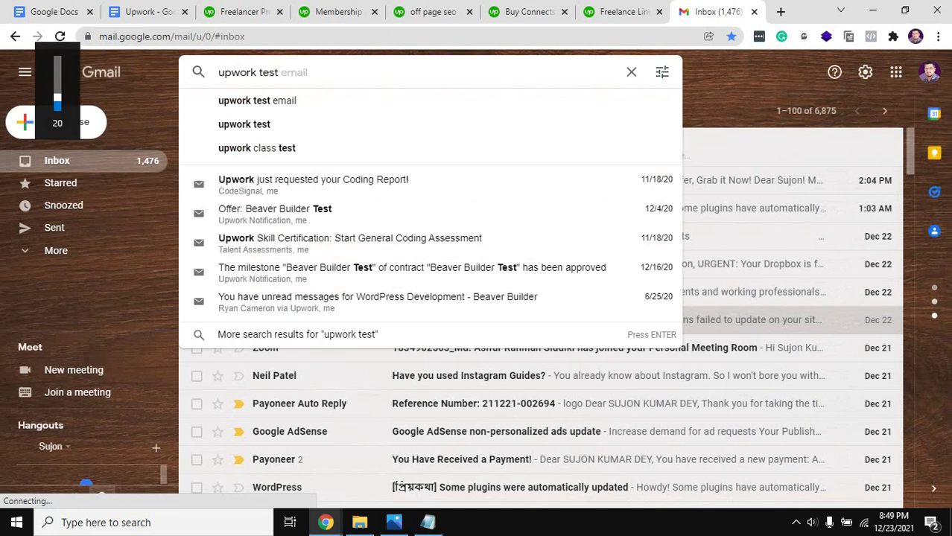
text(i)
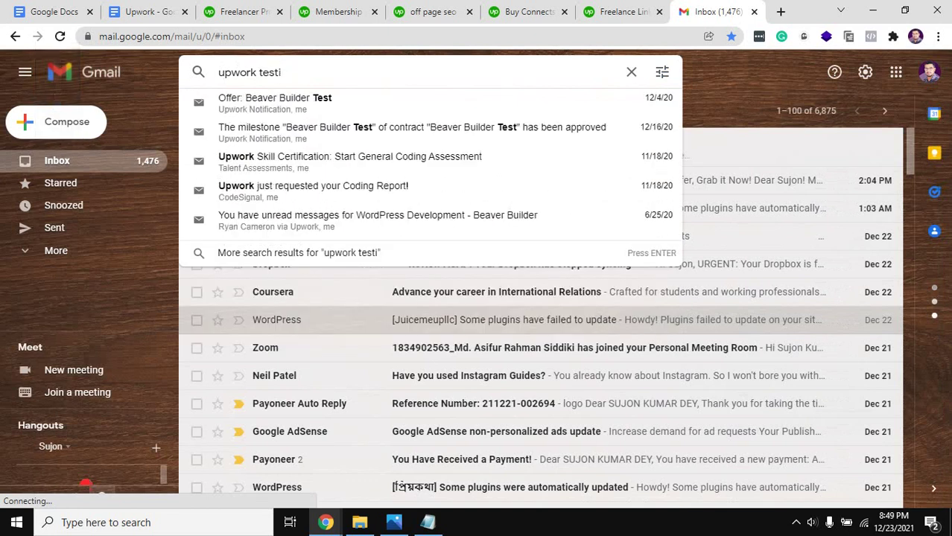
key(Down)
key(Down)
key(Down)
key(Down)
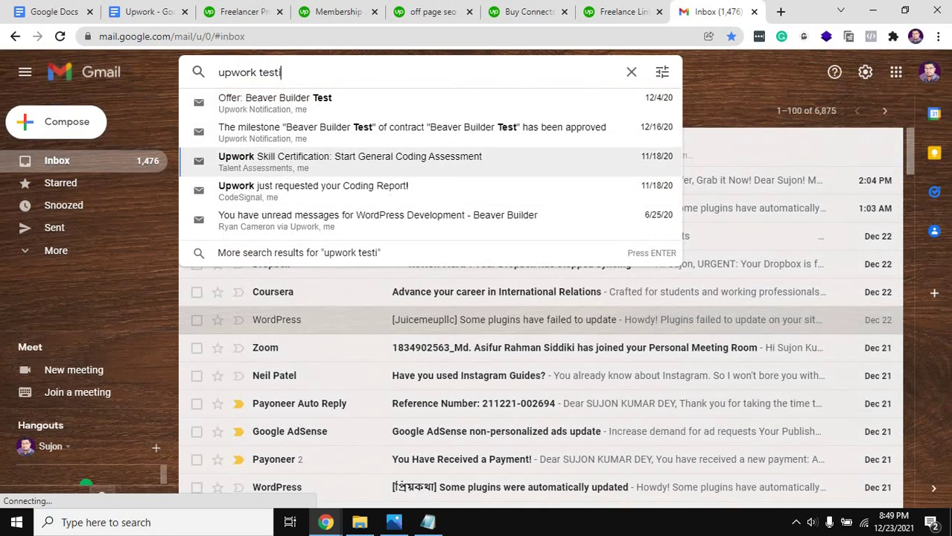
- Search the mailbox for "upwork testimonial"
key(Up)
key(Up)
key(Up)
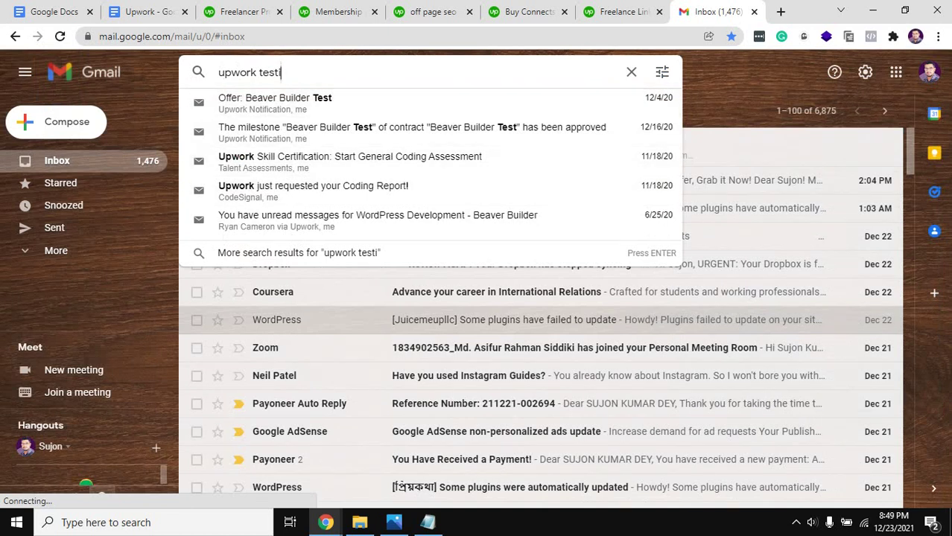
text(monial)
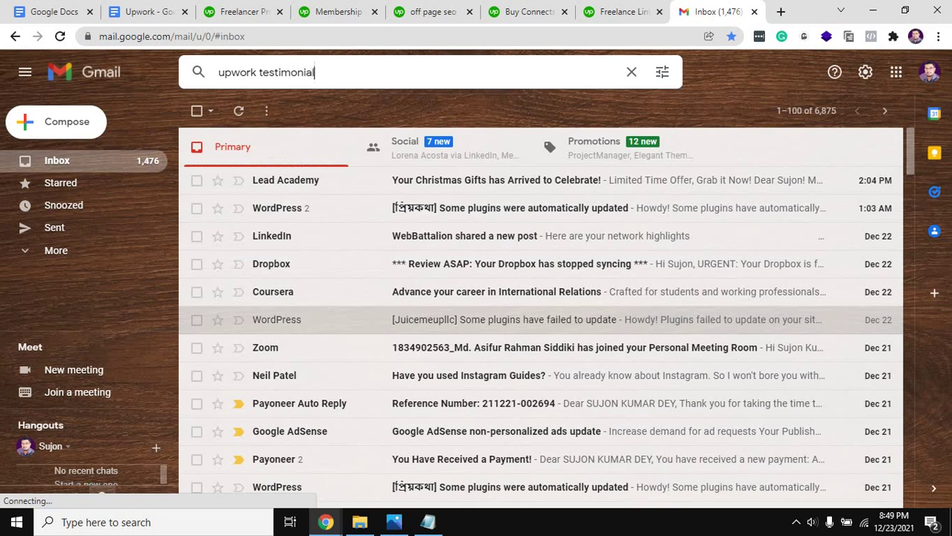
key(Return)
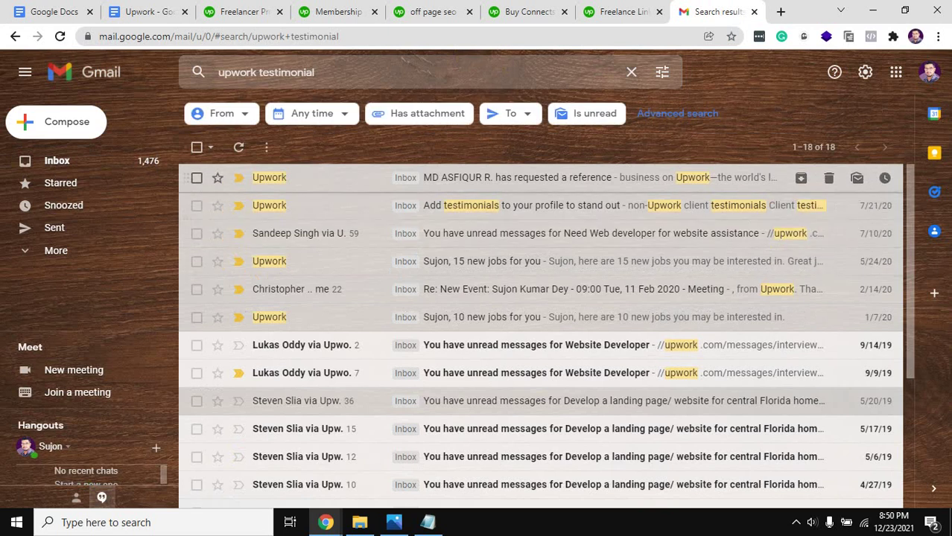
- Open the Upwork reference-request email and read its testimonial message through to the endorsement link
click(521, 185)
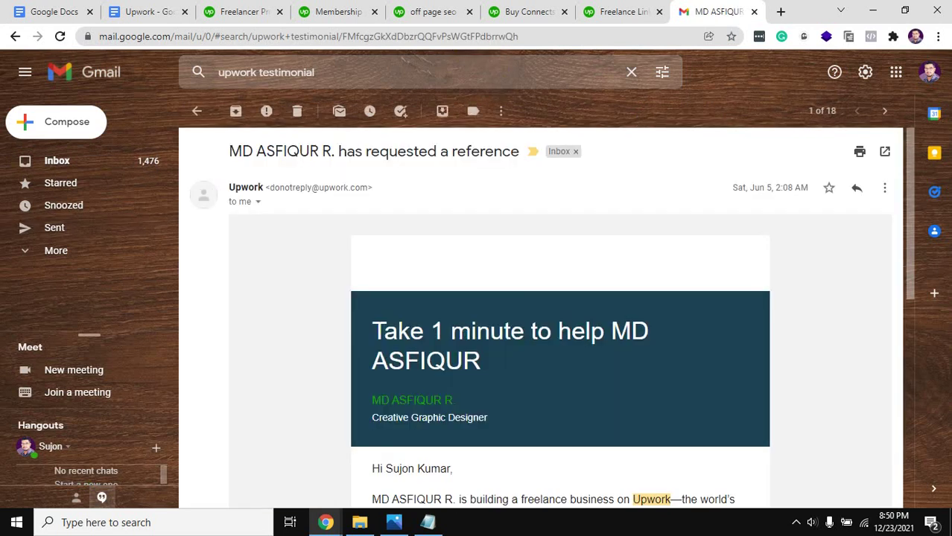
scroll(559, 320, down, 3)
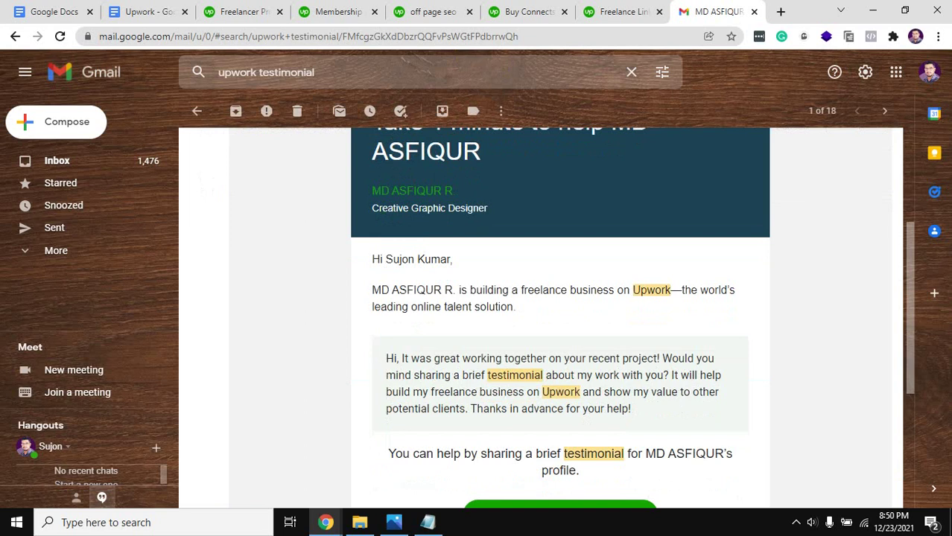
scroll(559, 321, down, 1)
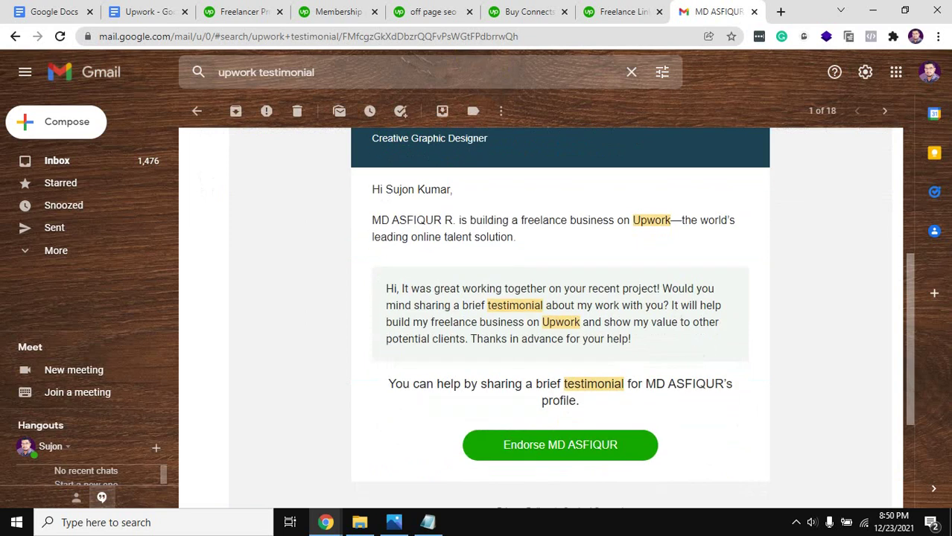
scroll(558, 320, down, 1)
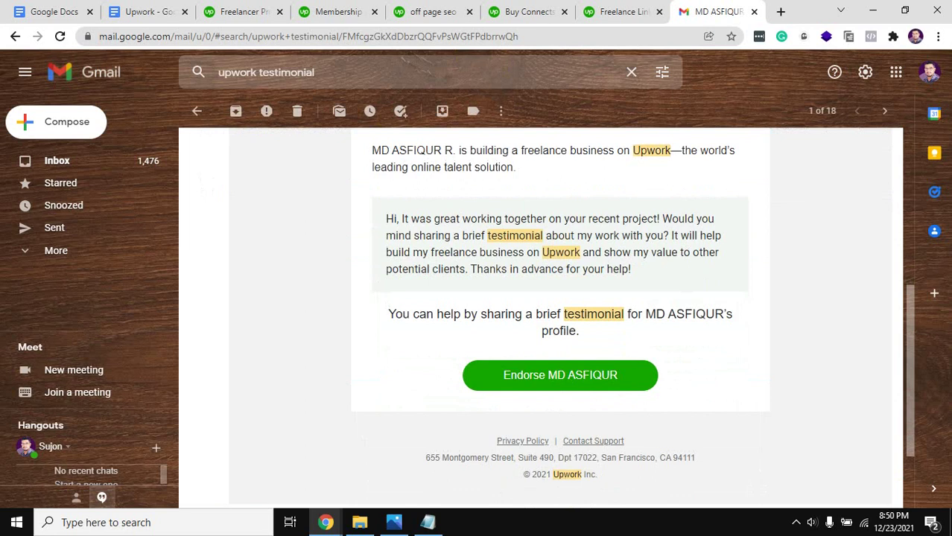
scroll(559, 312, up, 4)
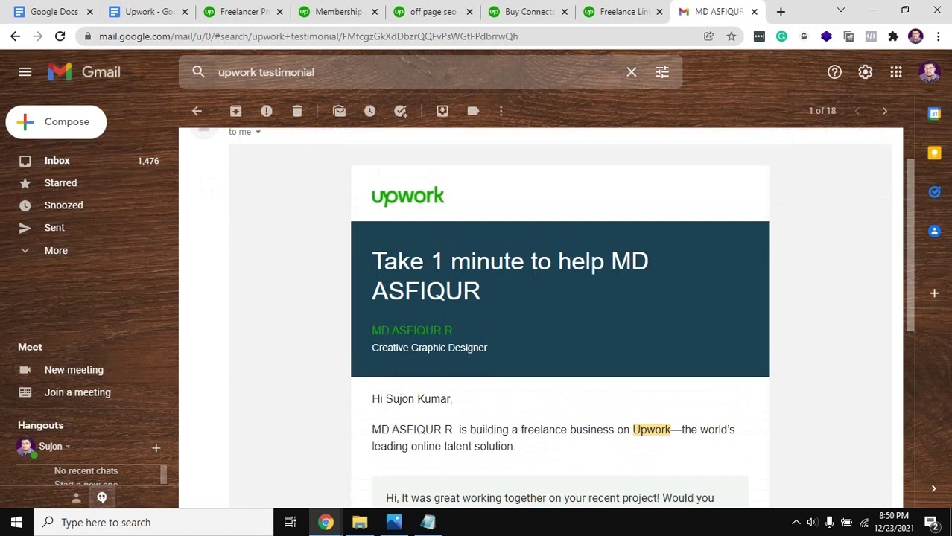
scroll(560, 313, down, 4)
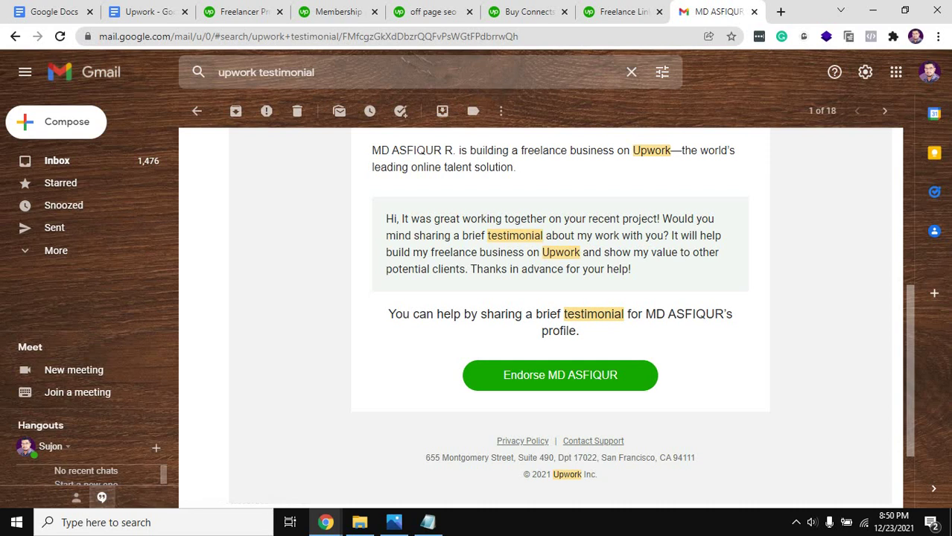
- Switch to the Upwork outline document in Google Docs and highlight the "Certifications" entry
click(337, 12)
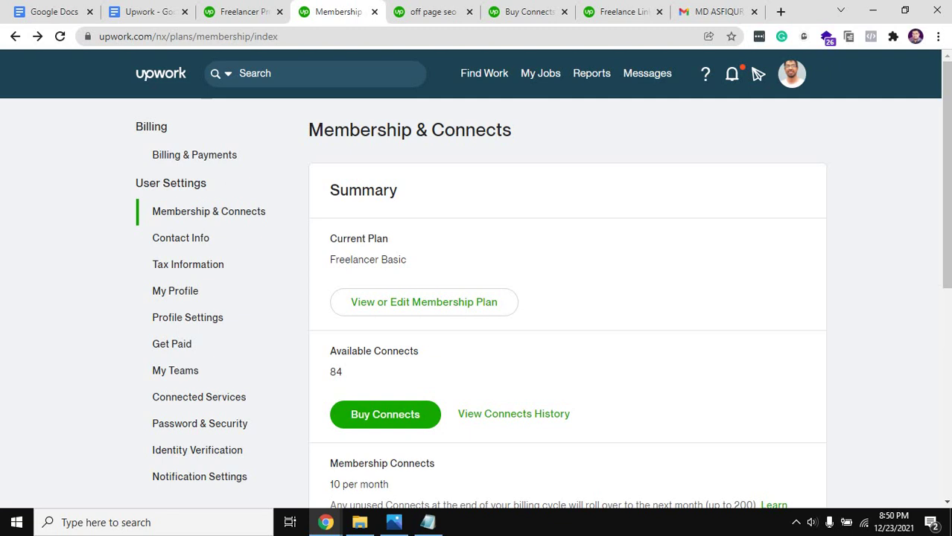
key(ctrl+shift+Tab)
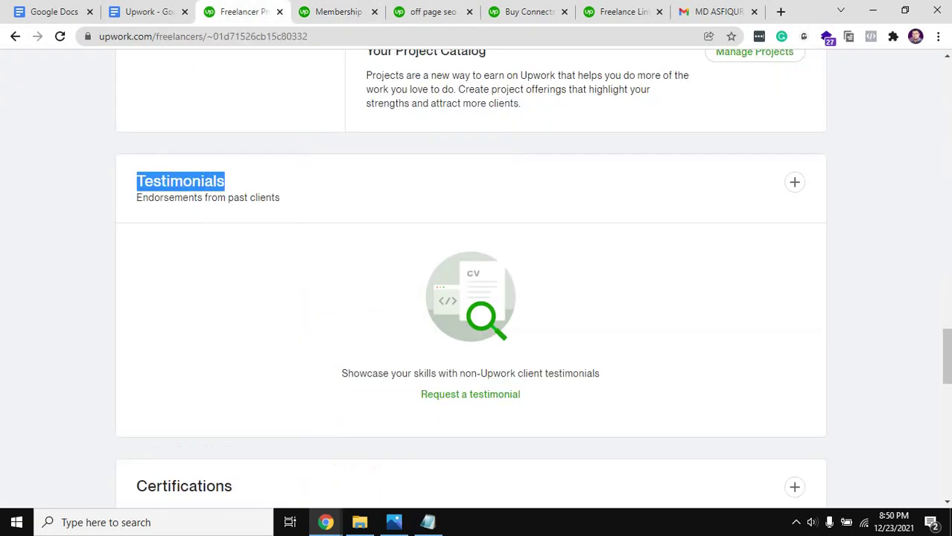
key(ctrl+shift+Tab)
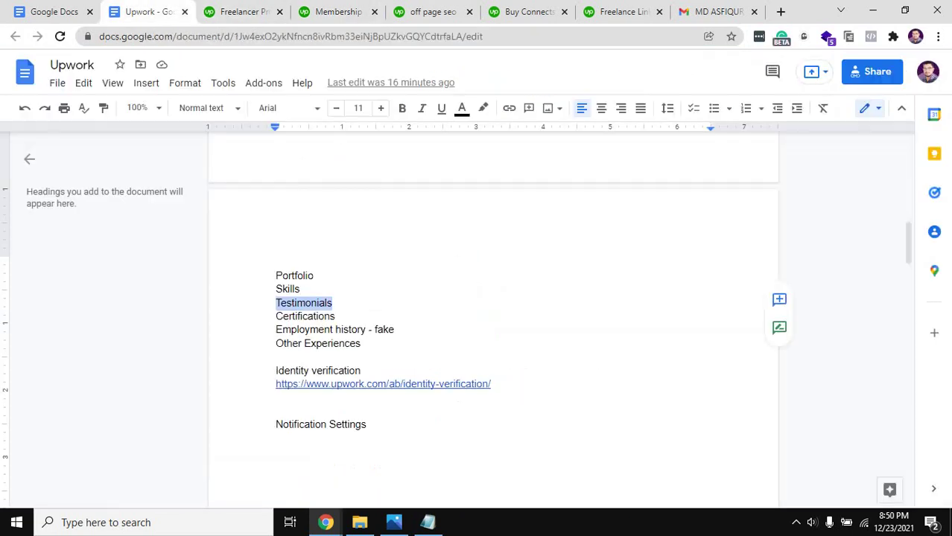
double_click(298, 330)
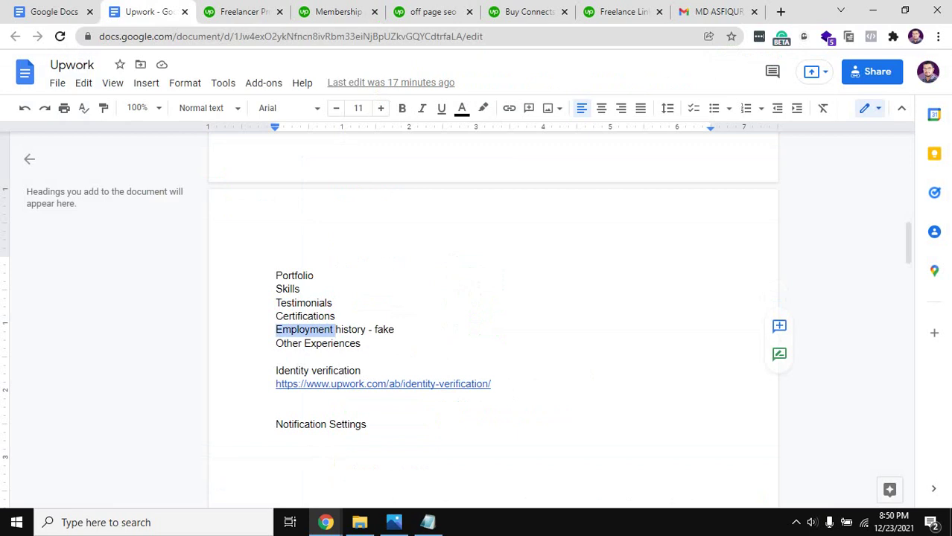
double_click(305, 316)
- Start adding a certification in the Upwork freelancer profile and search the certification list for "googl"
key(ctrl+Tab)
scroll(477, 275, down, 3)
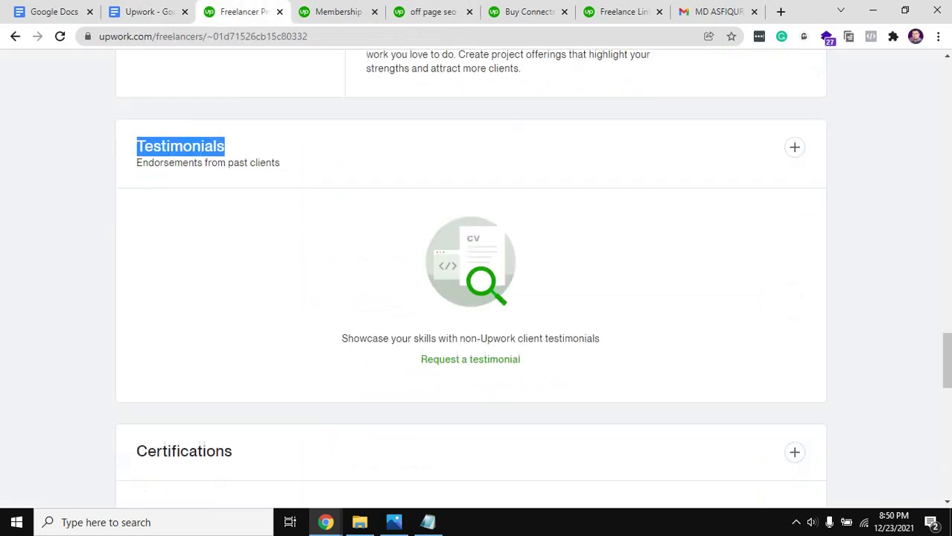
scroll(477, 275, down, 1)
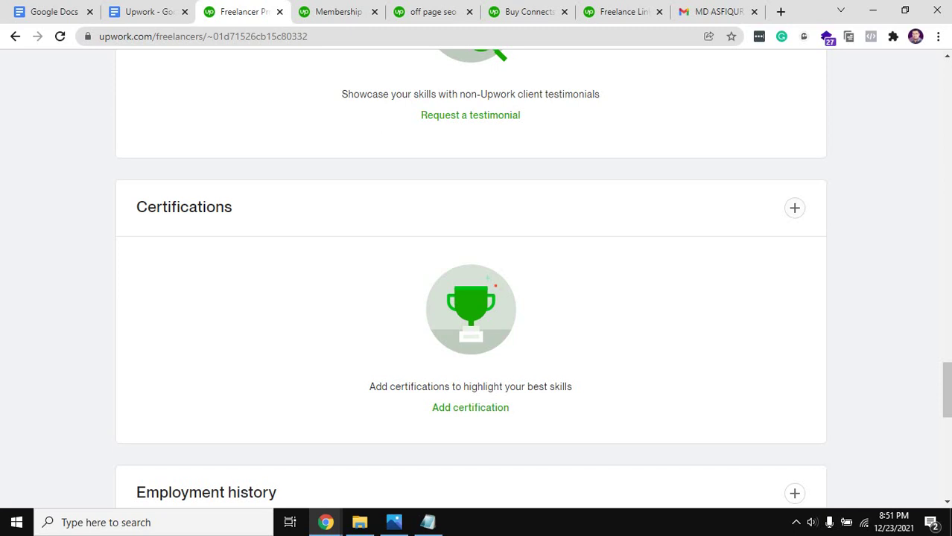
click(470, 407)
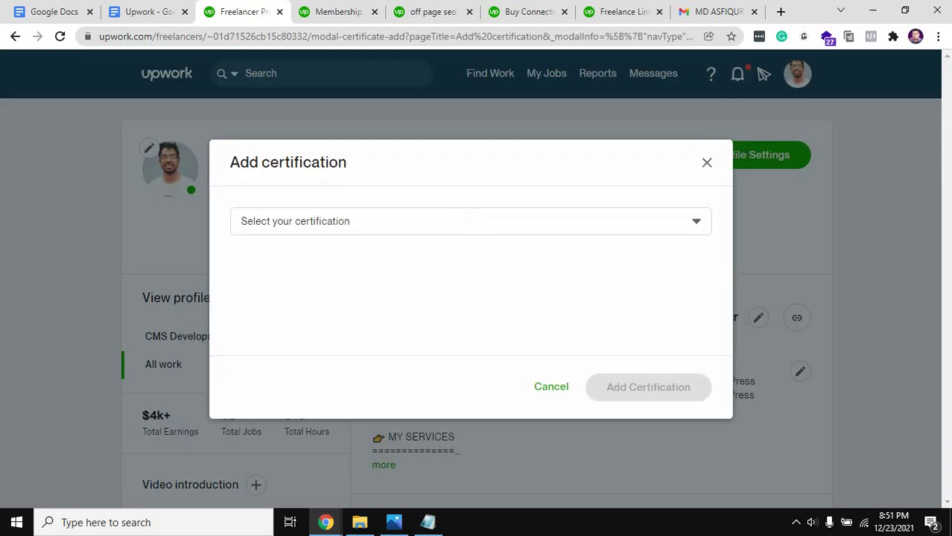
click(470, 221)
click(470, 221)
click(470, 220)
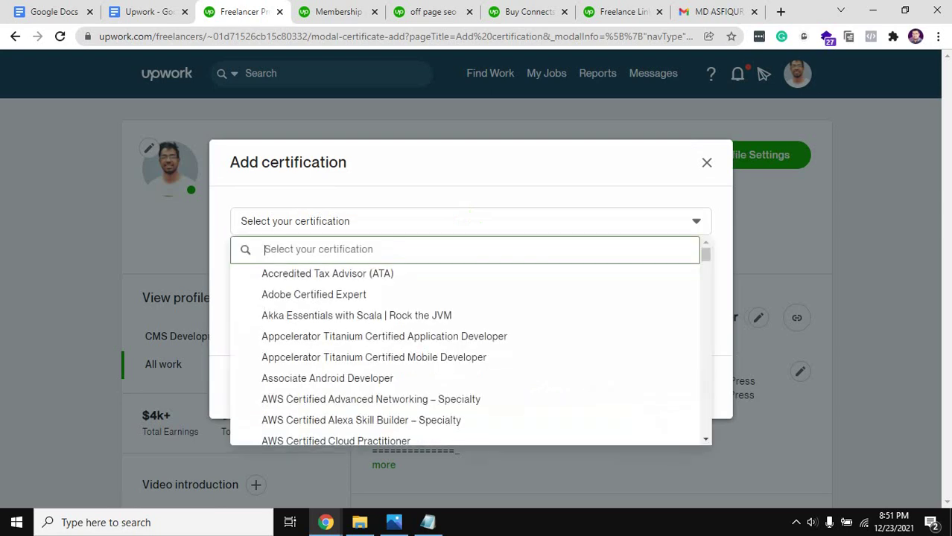
click(470, 220)
click(469, 220)
text(googl)
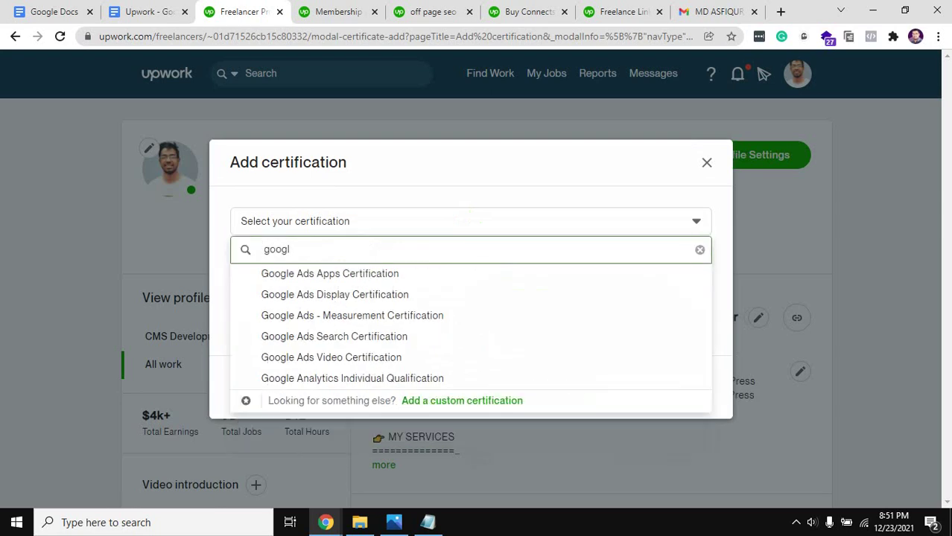
- Replace the certification search term with "hub" to look up Hubspot certifications
key(BackSpace)
key(BackSpace)
key(BackSpace)
key(BackSpace)
key(BackSpace)
text(hub)
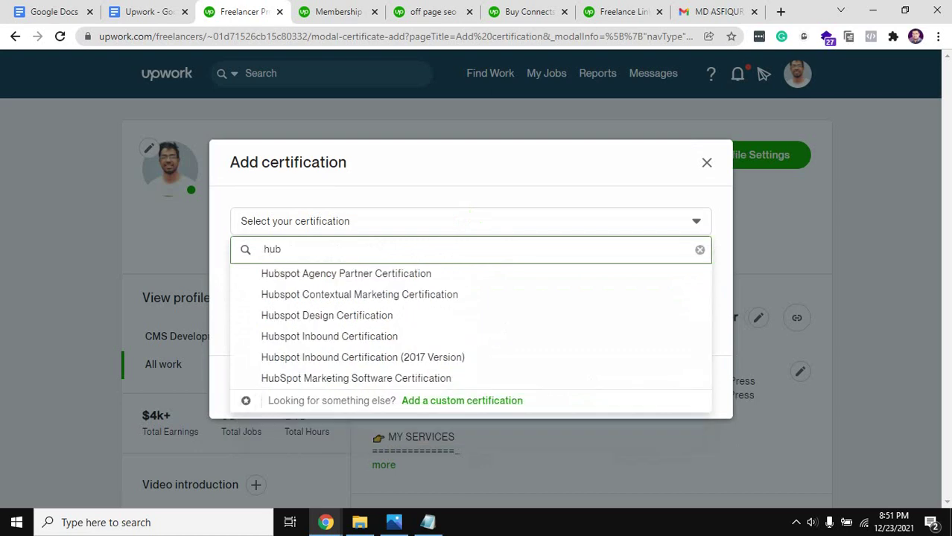
- Replace the certification search term with "goog"
key(BackSpace)
key(BackSpace)
key(BackSpace)
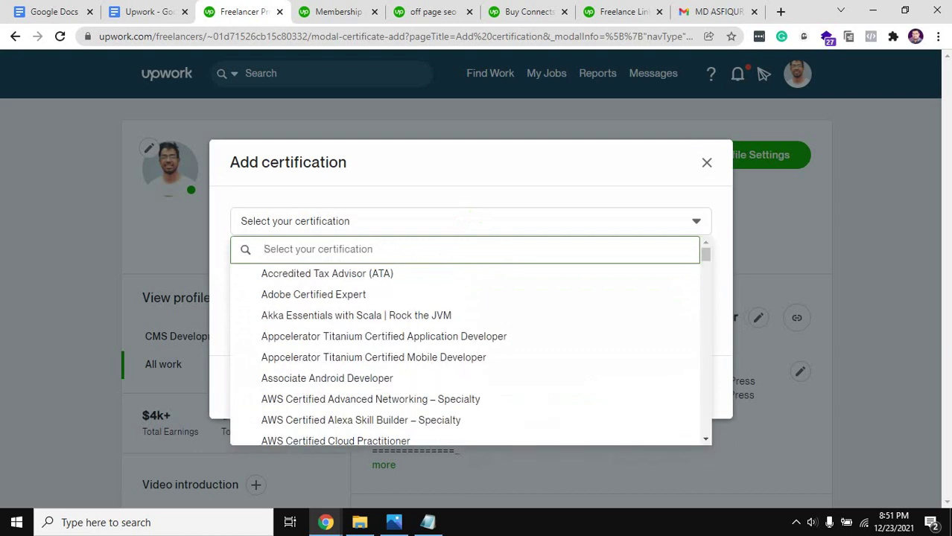
text(goog)
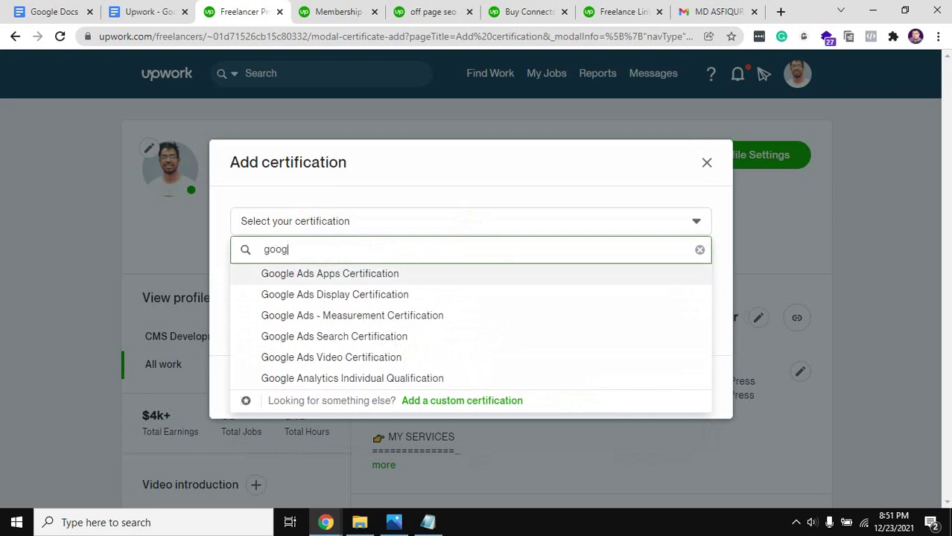
- Browse the listed Google certifications and close the Add certification form without adding one
key(Down)
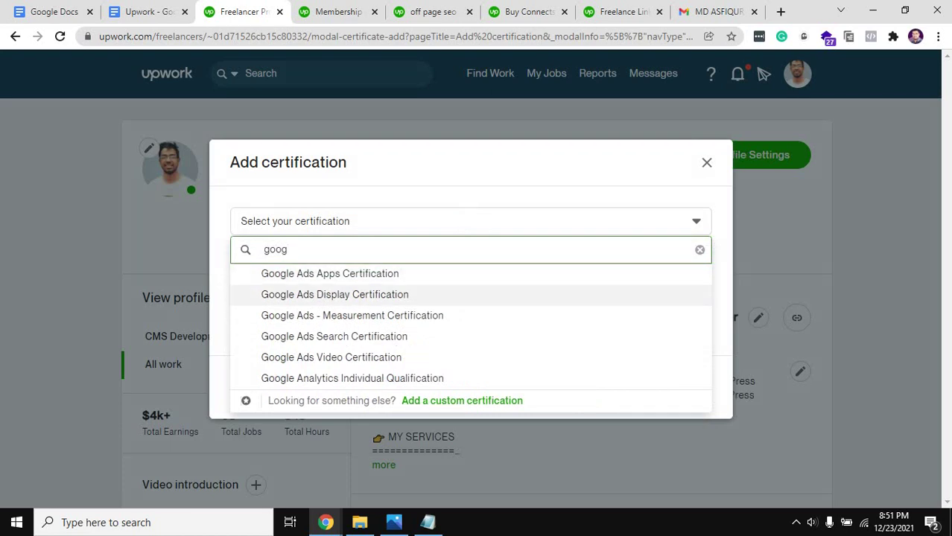
key(Down)
key(Down)
key(Down)
key(Down)
key(Down)
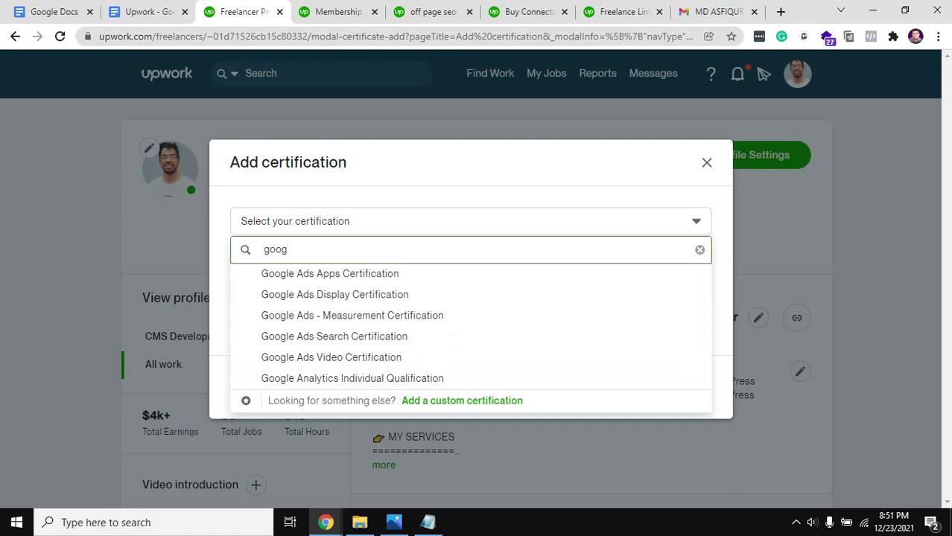
key(Up)
key(Up)
key(Up)
key(Up)
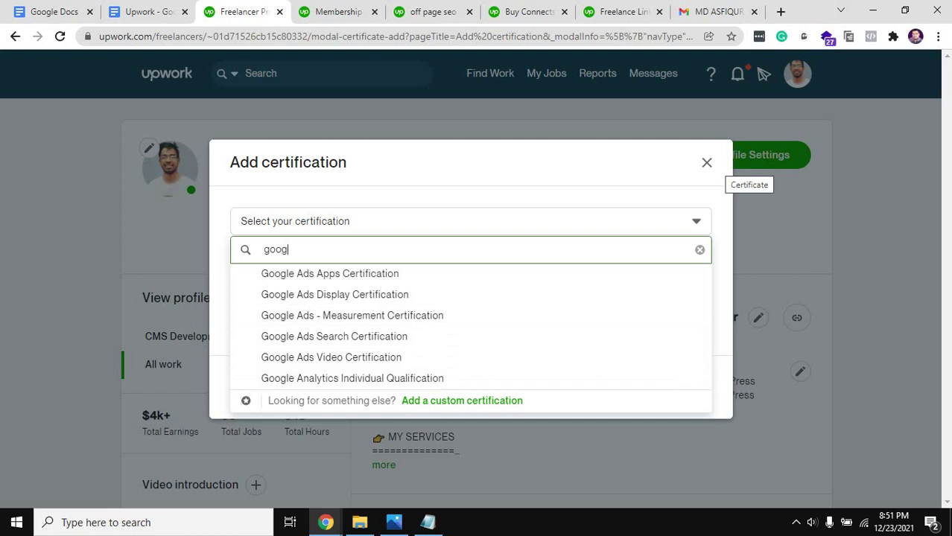
key(Escape)
key(Escape)
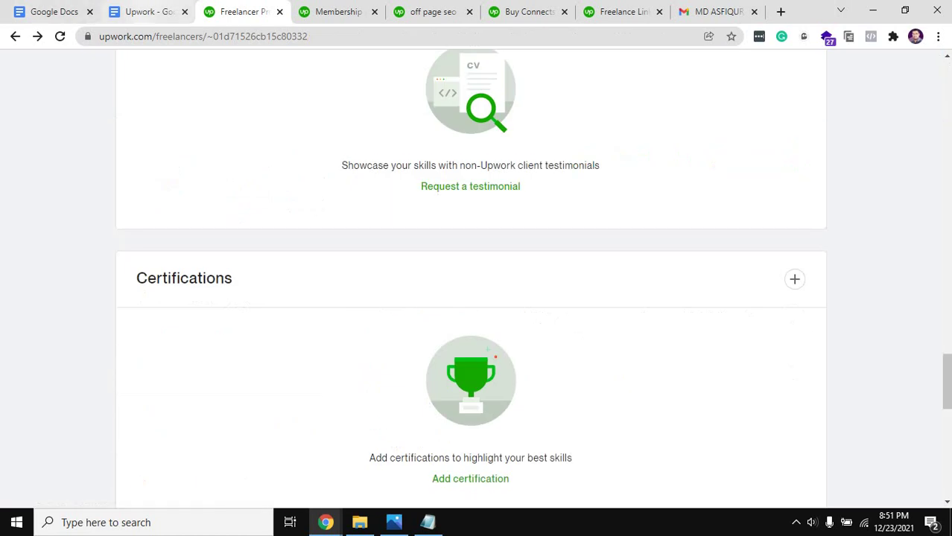
- Review the Certifications section of the freelancer profile and its surrounding Testimonials and Employment history sections
scroll(477, 278, down, 6)
scroll(476, 279, up, 3)
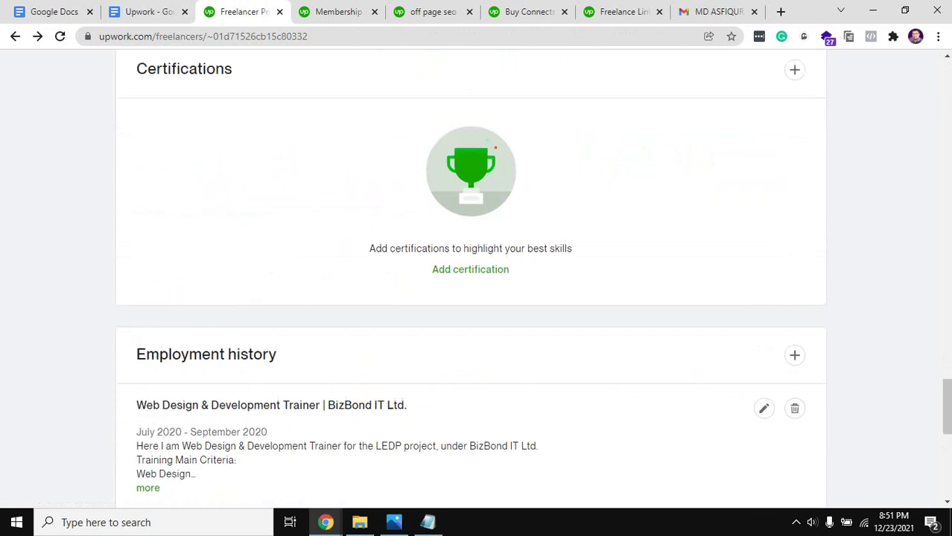
scroll(477, 279, up, 1)
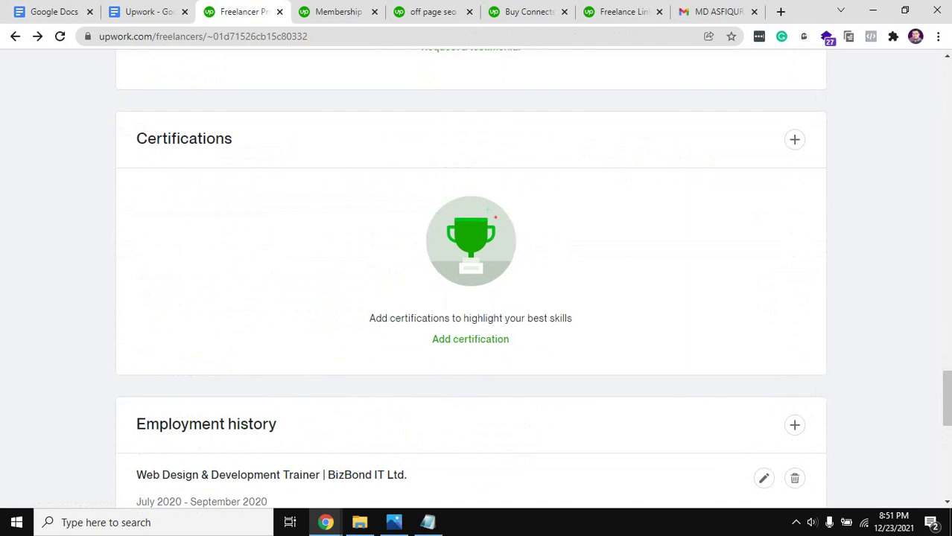
scroll(477, 278, up, 2)
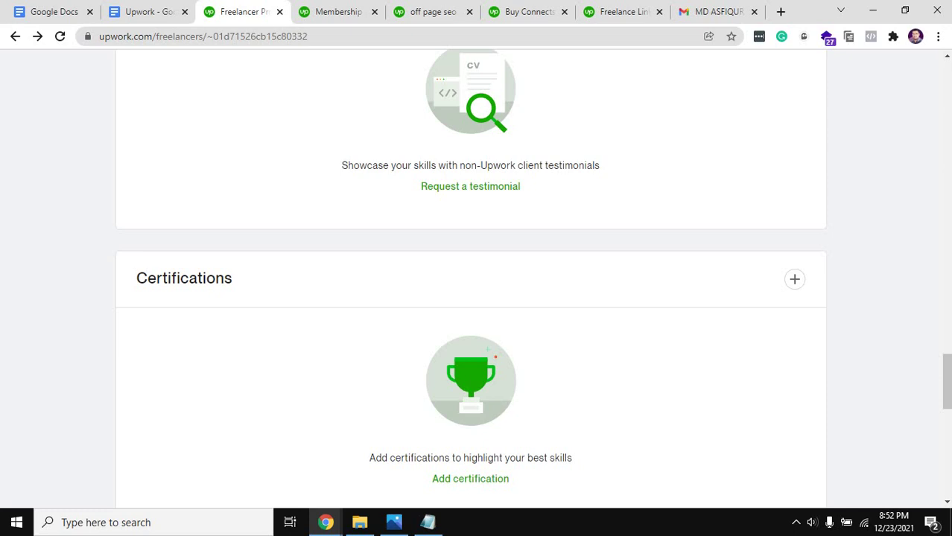
scroll(470, 275, down, 1)
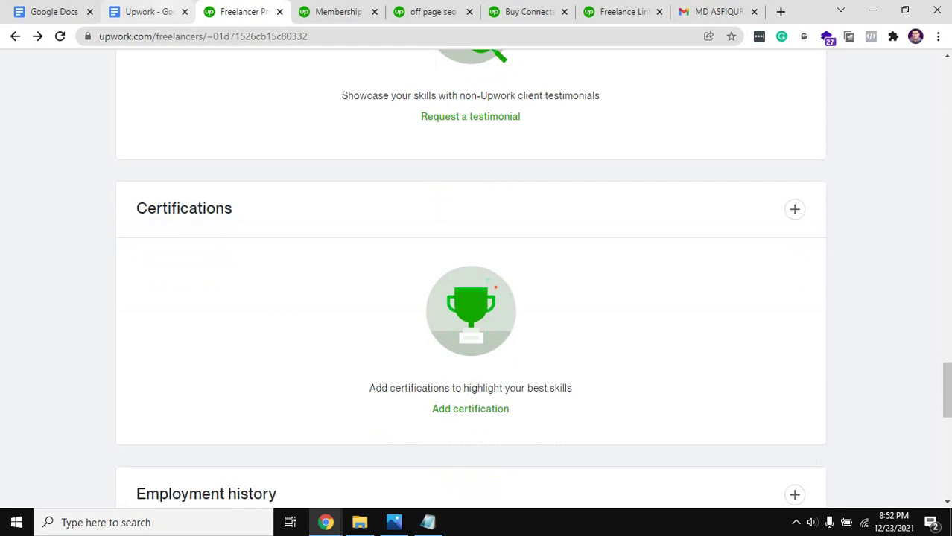
key(ctrl+shift+Tab)
key(ctrl+Tab)
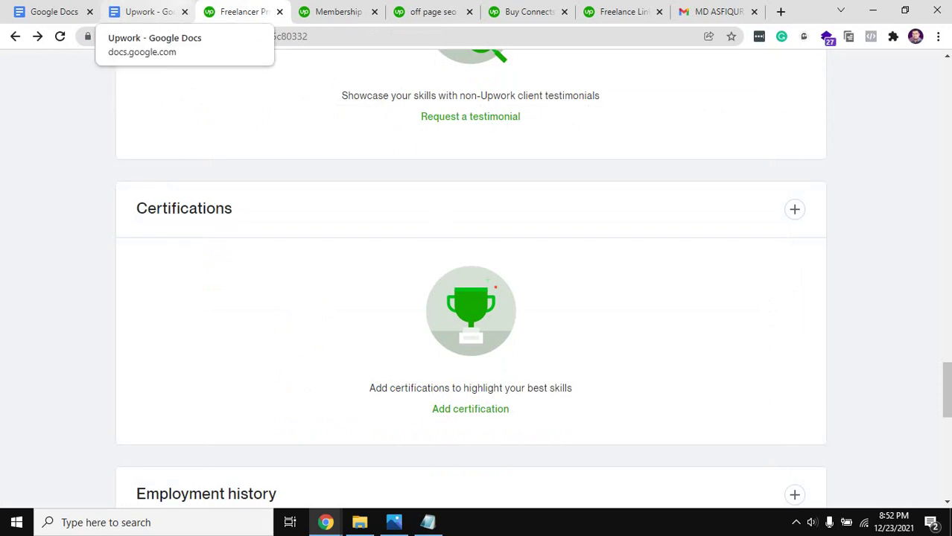
- Return to the Upwork outline document and place the cursor after "Certifications"
click(145, 11)
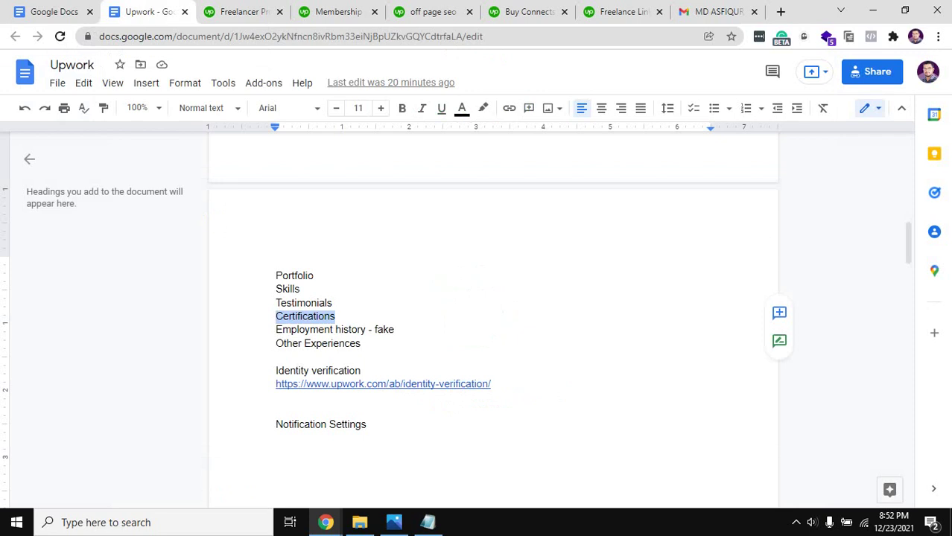
triple_click(305, 329)
click(335, 316)
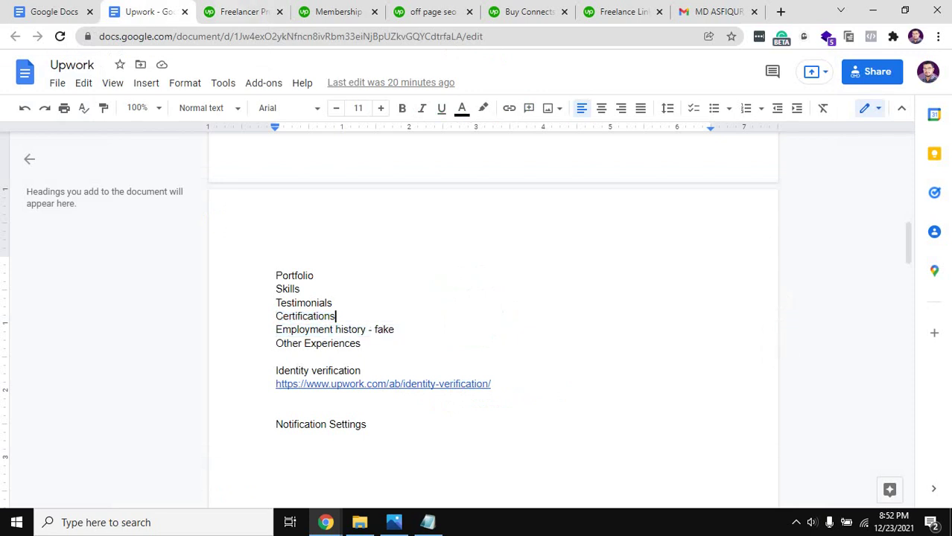
- Highlight the Employment history heading on the freelancer profile and the matching line in the outline document
key(ctrl+Tab)
scroll(476, 279, down, 8)
drag(146, 144, 276, 144)
key(ctrl+shift+Tab)
triple_click(318, 329)
key(ctrl+Tab)
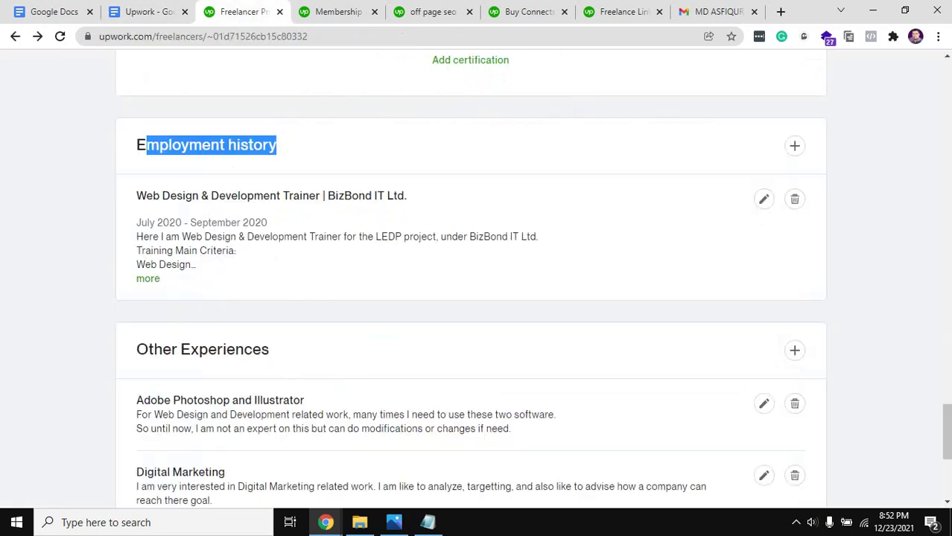
- Highlight the word "fake" in the Employment history line of the outline document
key(ctrl+shift+Tab)
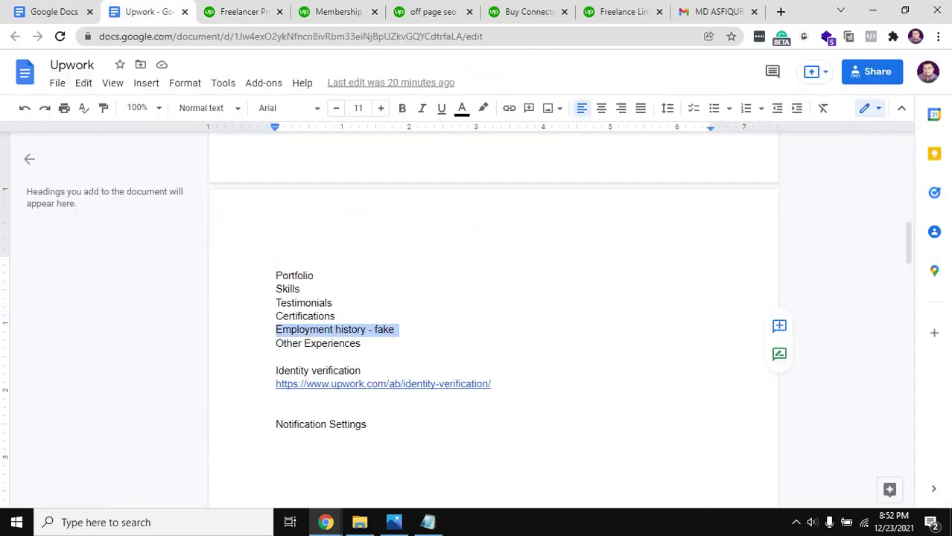
click(363, 344)
double_click(384, 329)
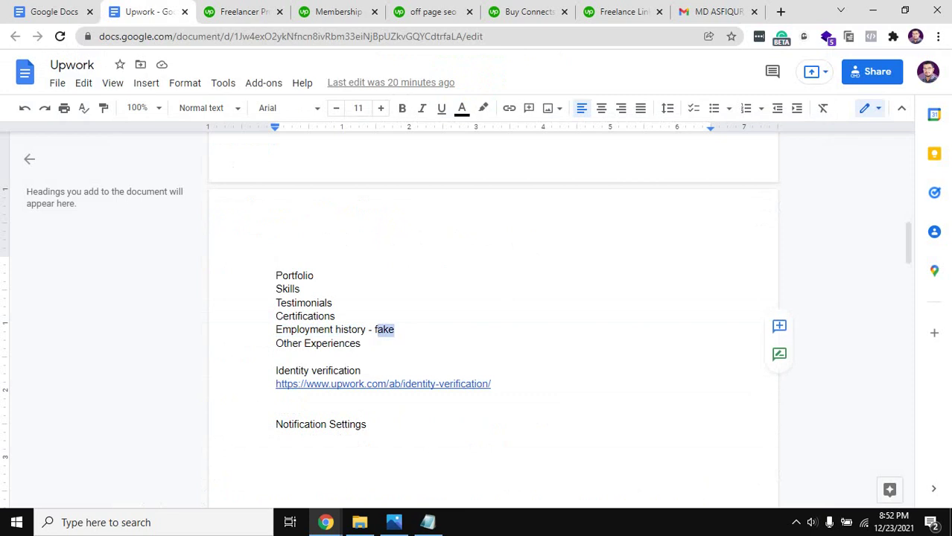
- Check the unread WhatsApp messages in the meeting's browser window and return to the Employment history section of the freelancer profile
key(ctrl+Tab)
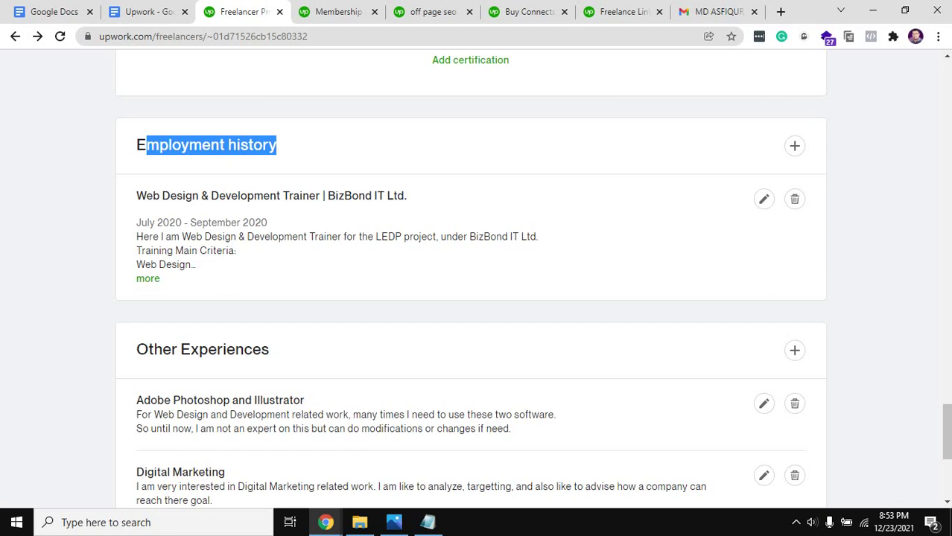
click(325, 522)
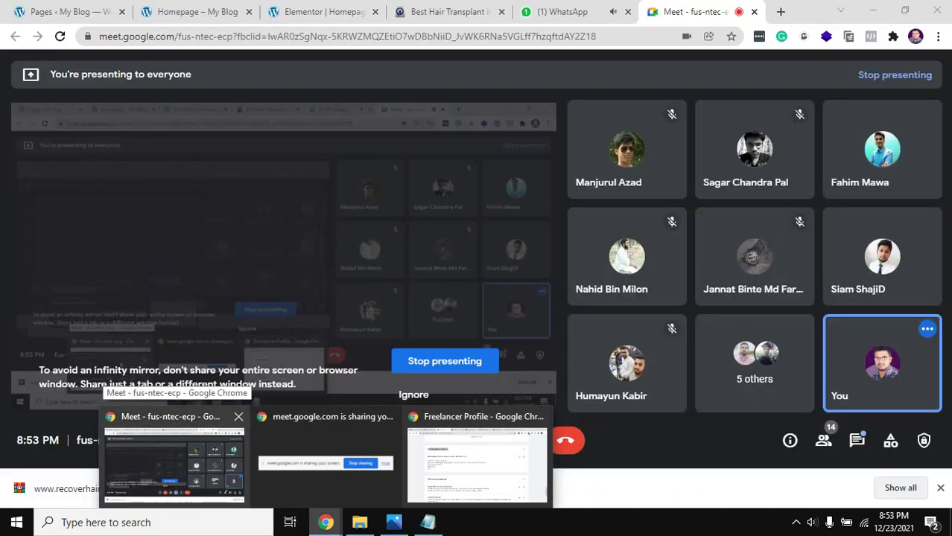
click(175, 454)
click(562, 11)
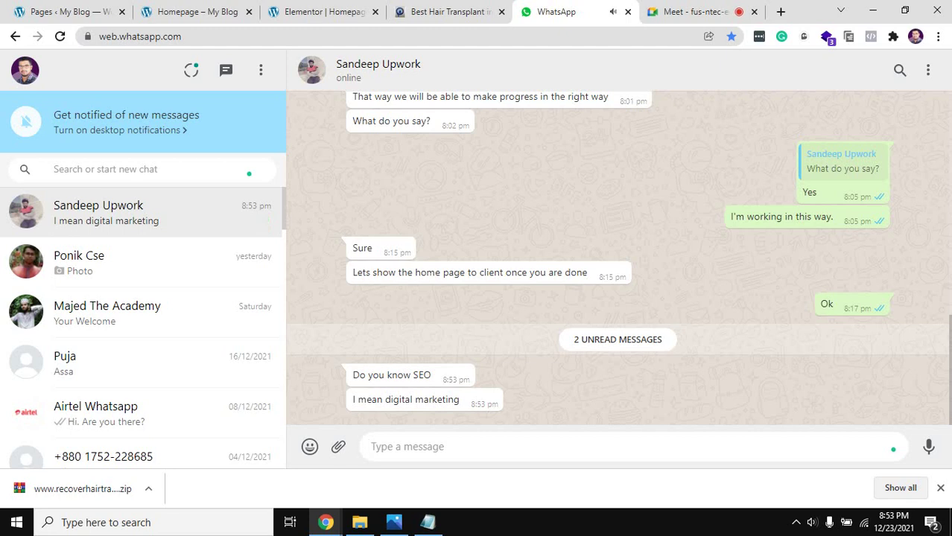
key(ctrl+Tab)
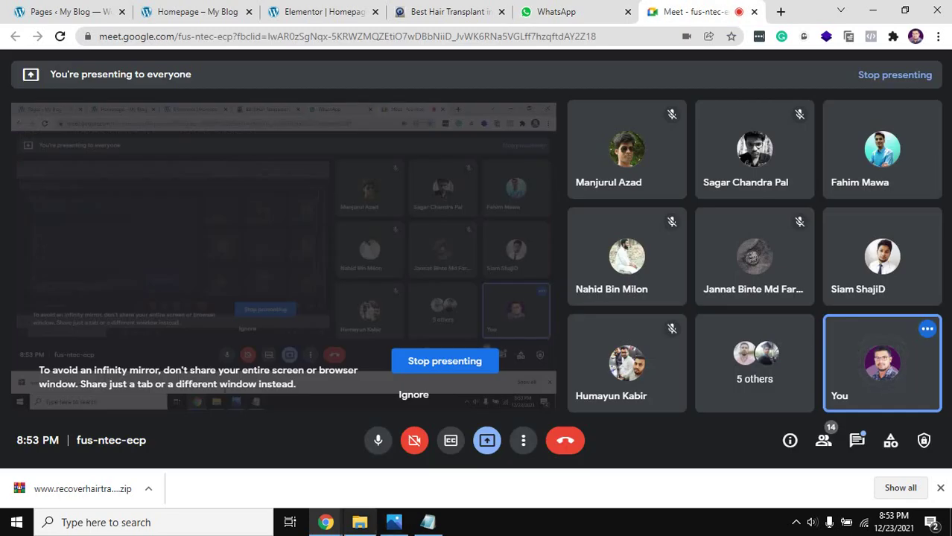
mouse_move(326, 522)
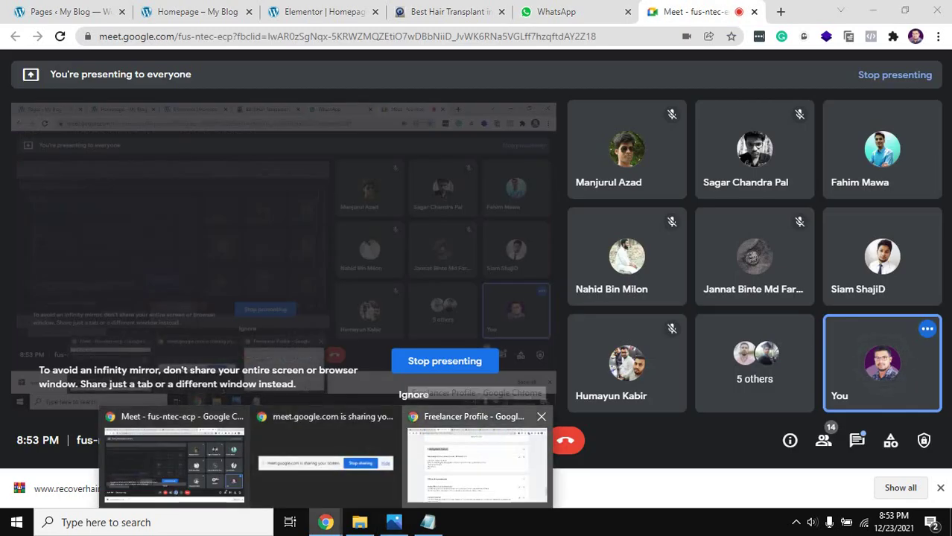
click(477, 458)
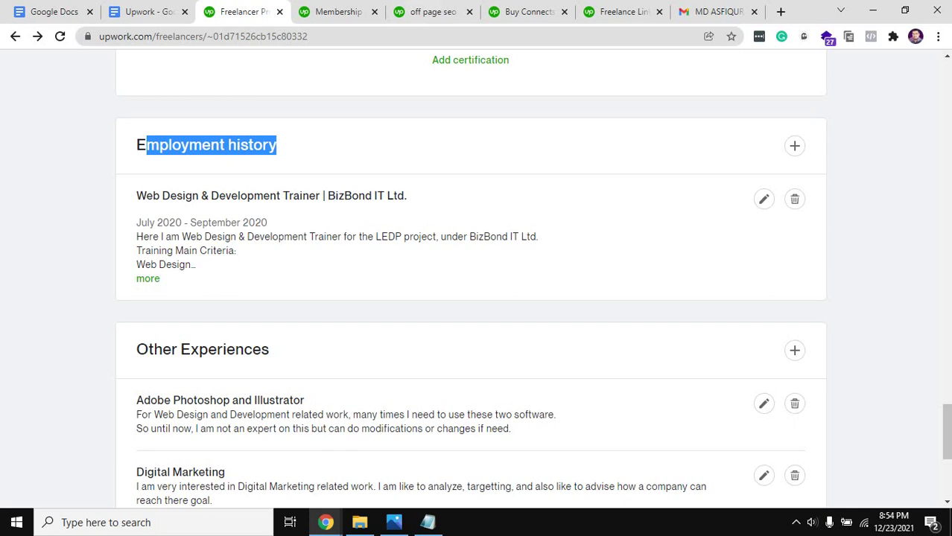
- Open the profile overview for editing, highlight its introduction paragraph, and leave the editor without saving
scroll(469, 275, up, 2)
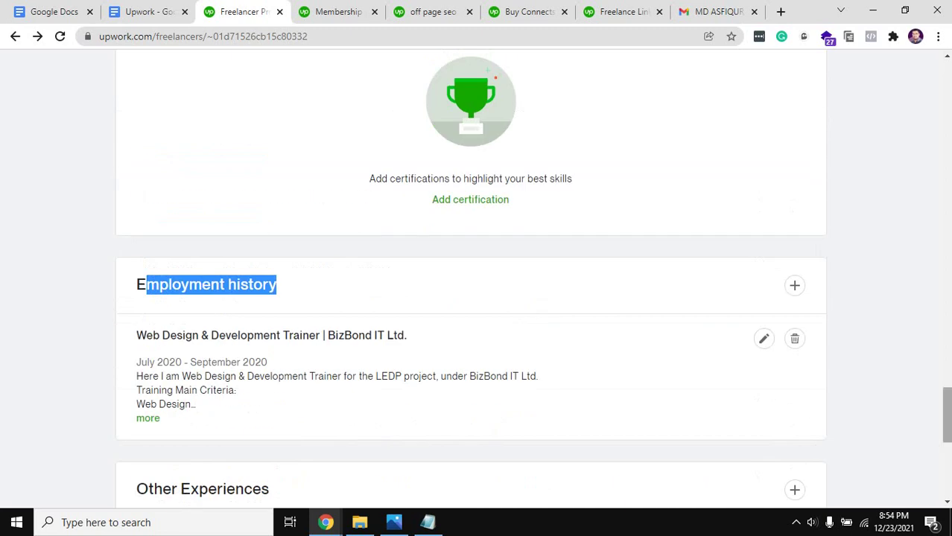
drag(946, 414, 758, 73)
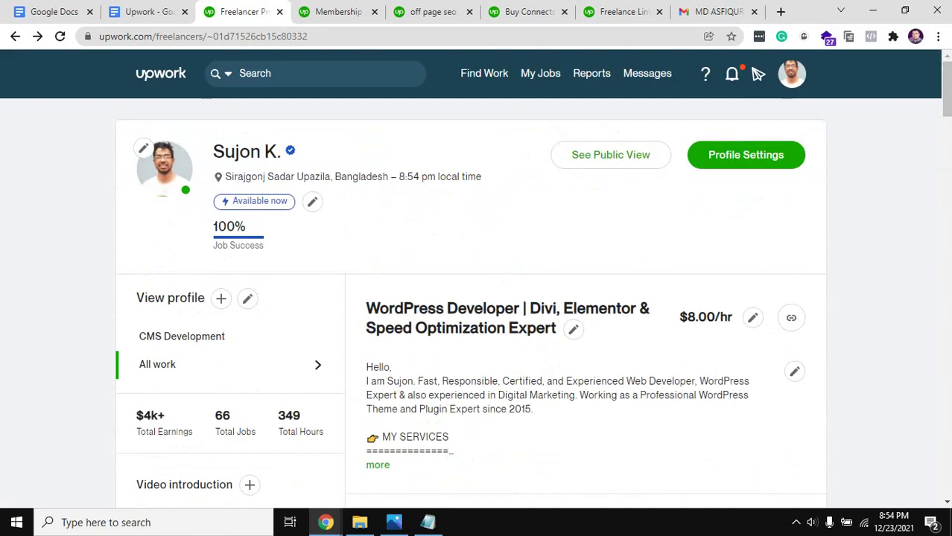
scroll(758, 72, down, 2)
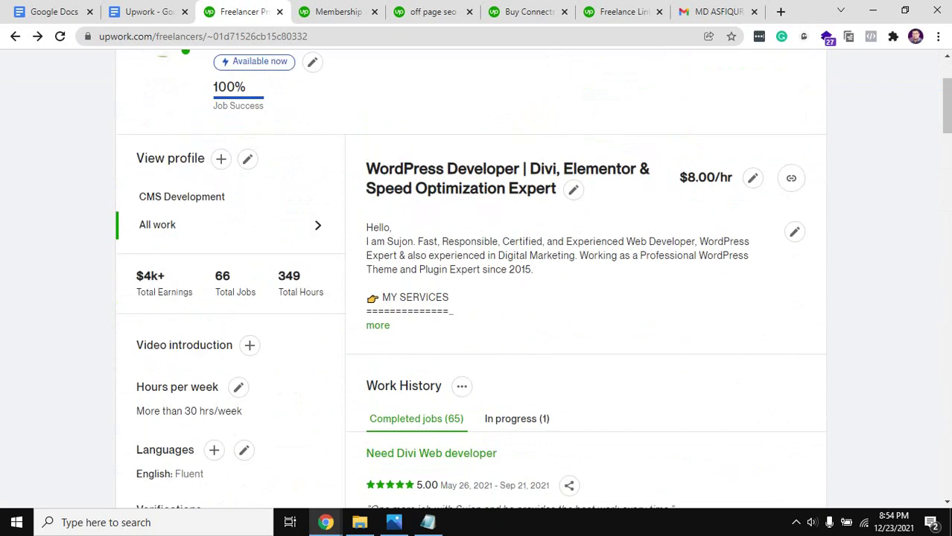
click(793, 232)
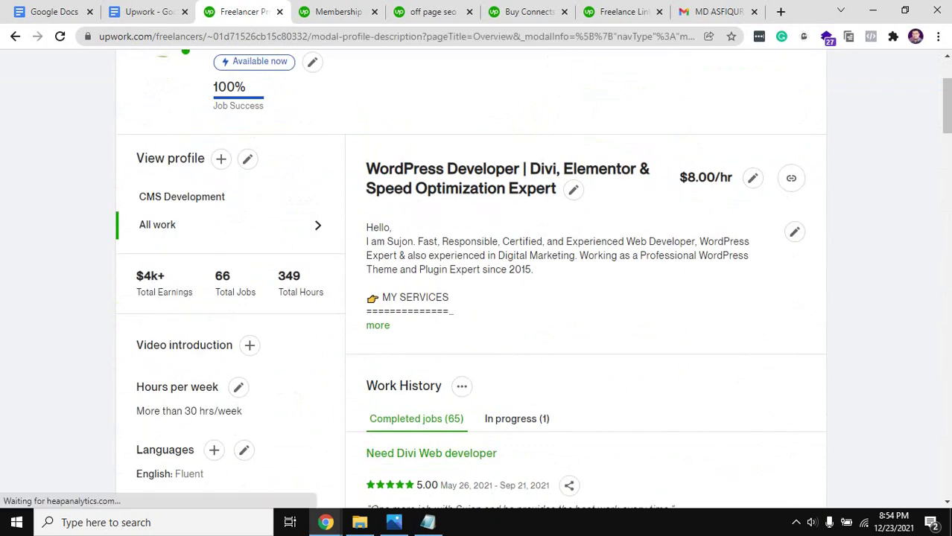
scroll(665, 365, up, 5)
scroll(665, 366, up, 10)
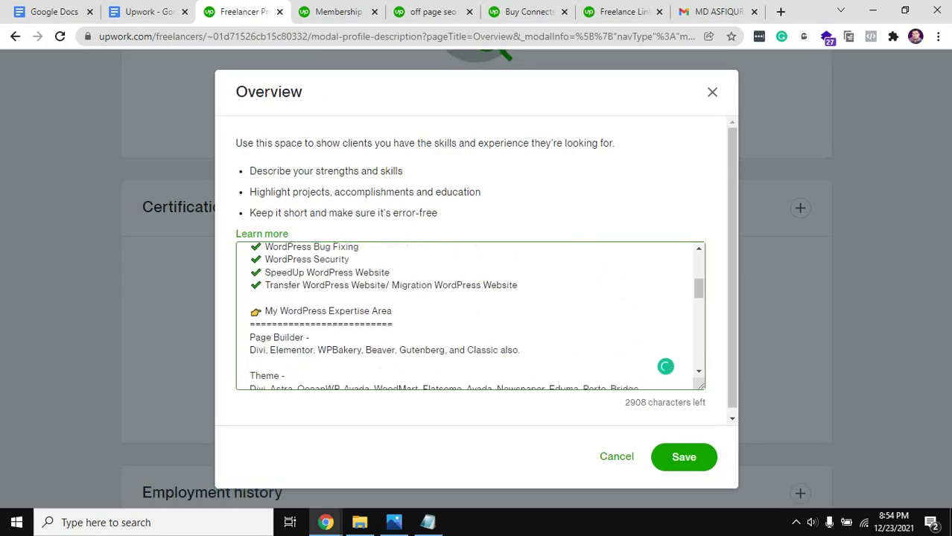
drag(297, 296, 249, 269)
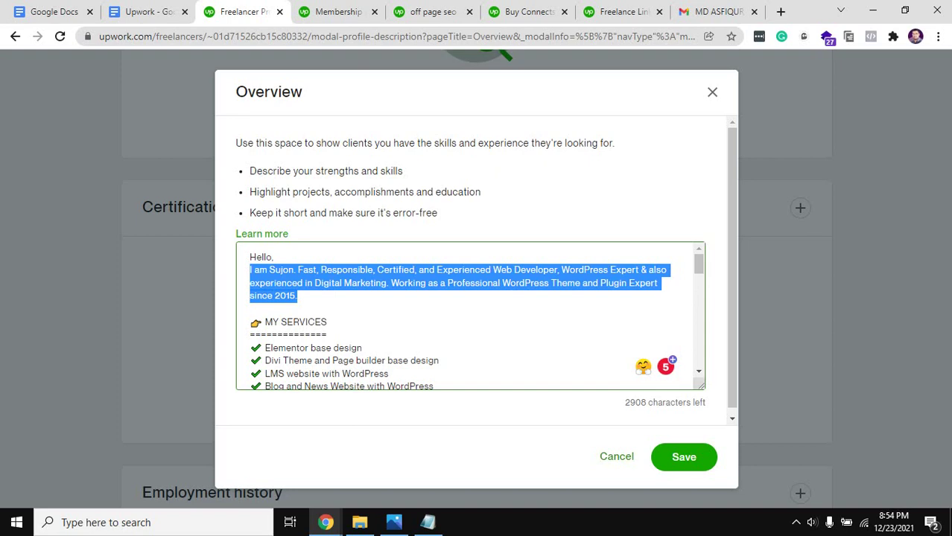
click(616, 457)
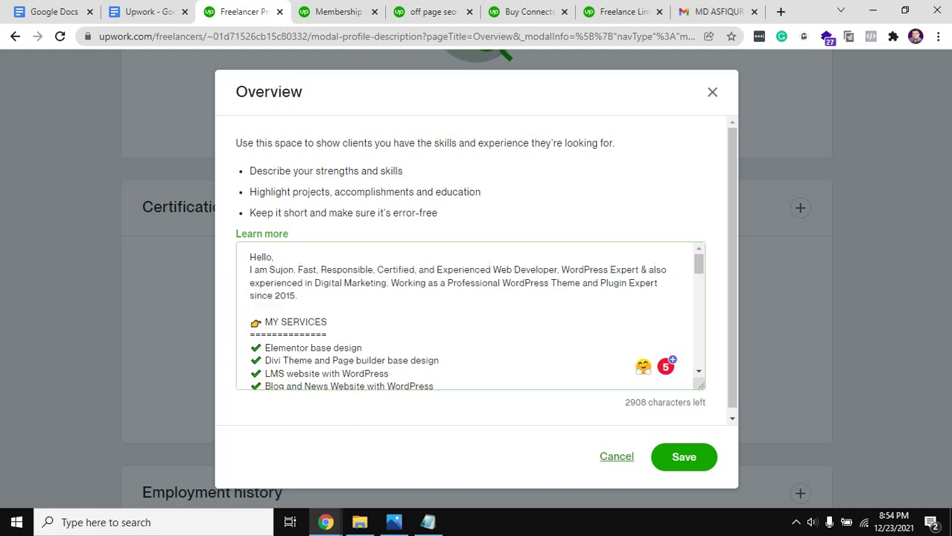
- Review the profile's Employment history and Other Experiences sections and bring up the Upwork testimonial request e-mail in Gmail
scroll(477, 275, down, 15)
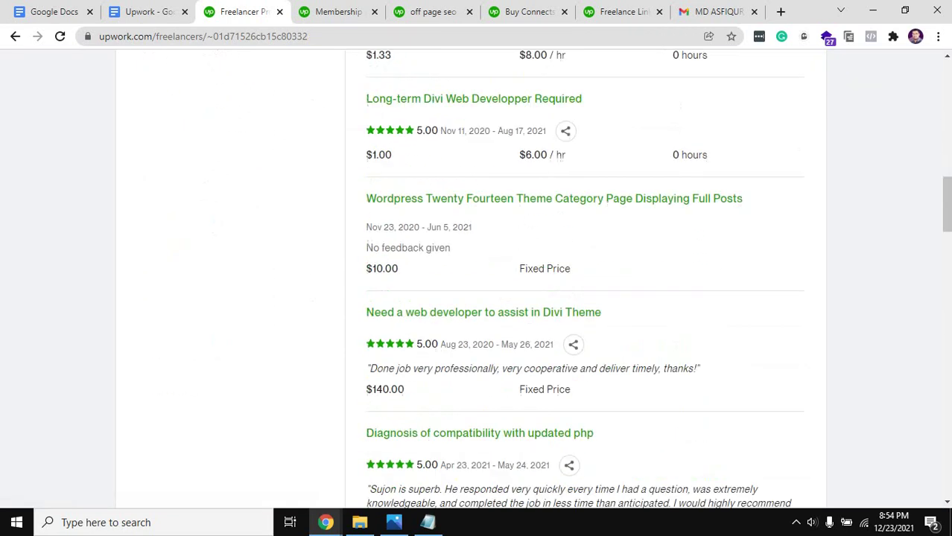
scroll(471, 275, down, 15)
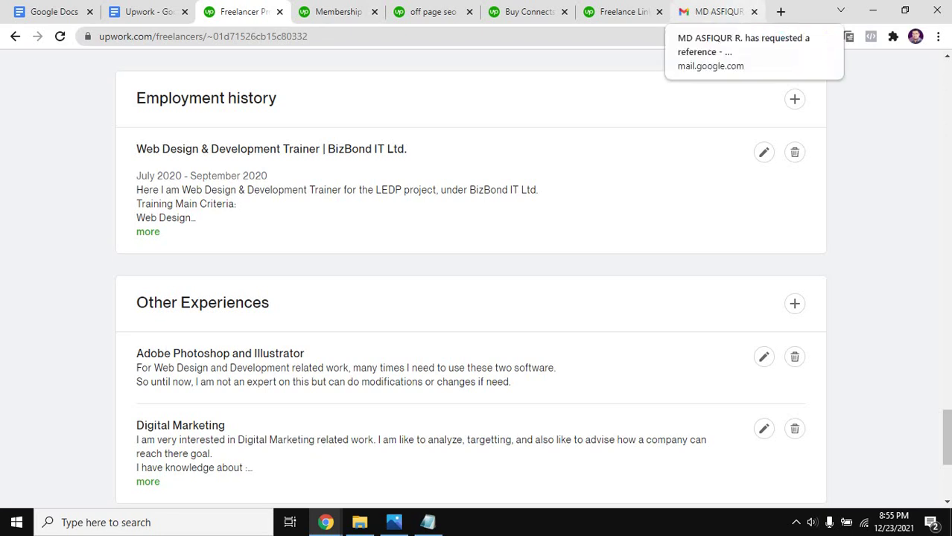
click(711, 12)
click(237, 12)
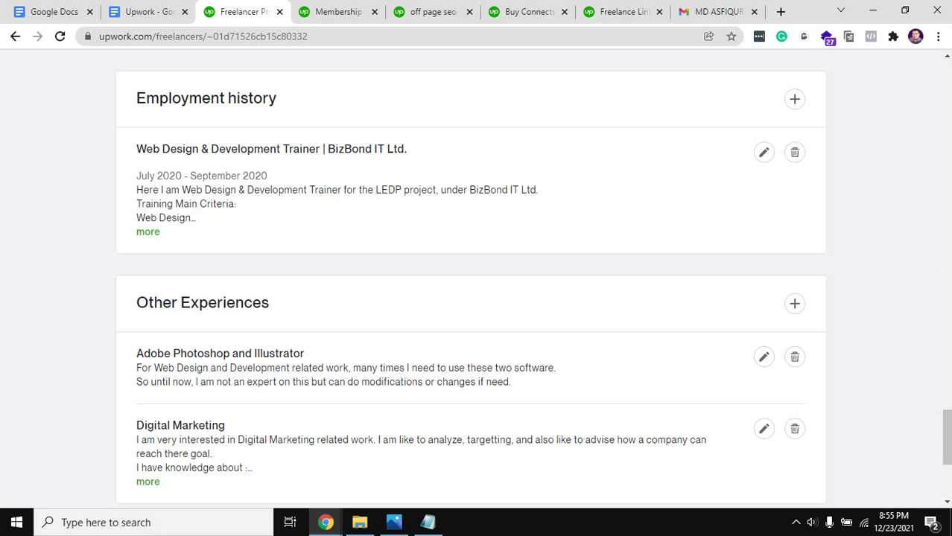
click(715, 11)
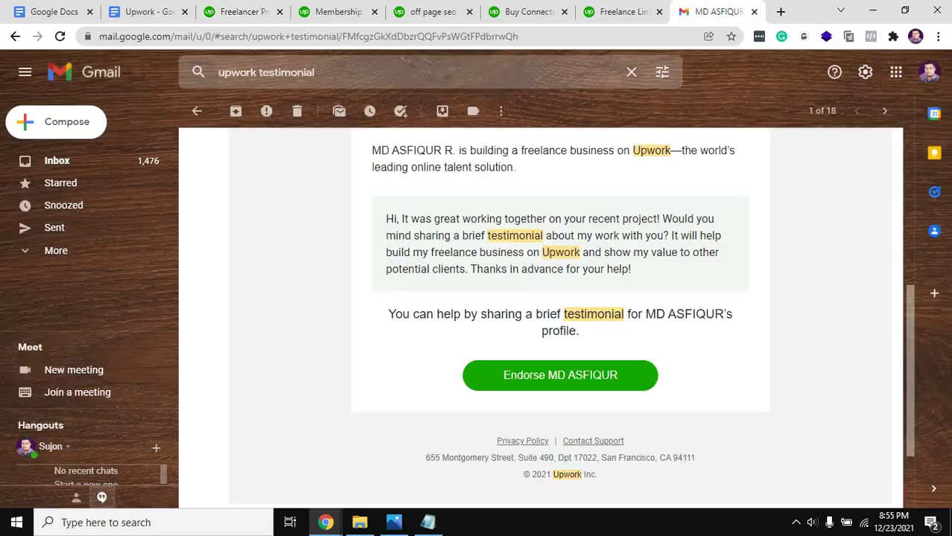
- Open the Indeed job site in a new browser tab and enter SEO as the job keyword
click(780, 11)
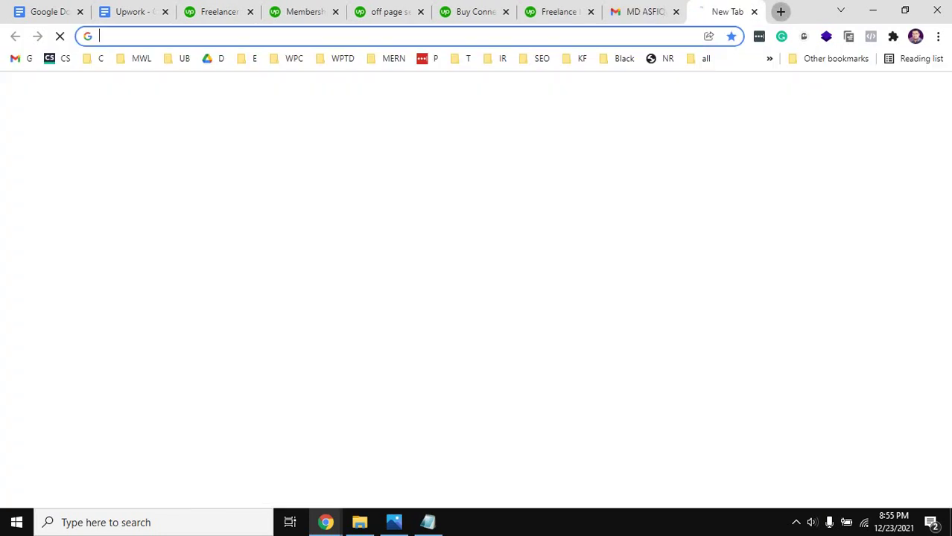
text(in)
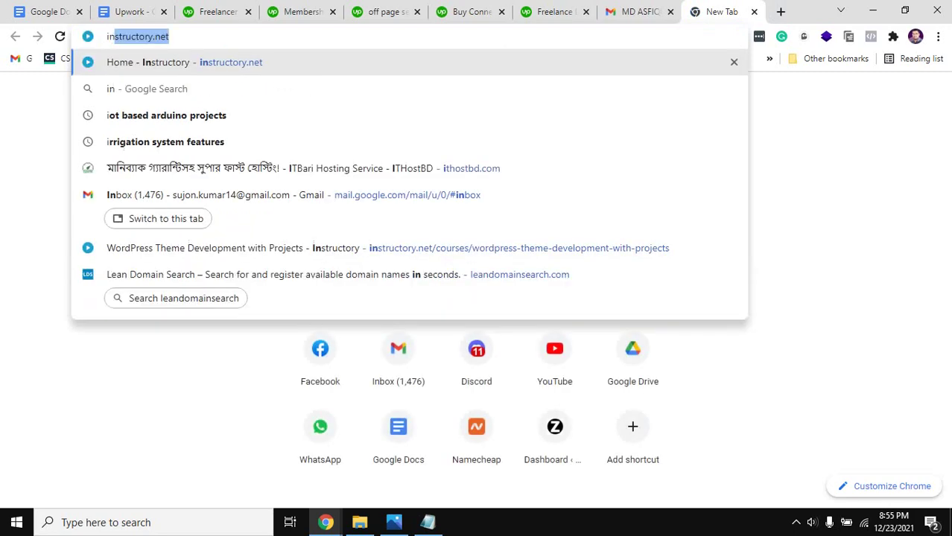
text(deed.om)
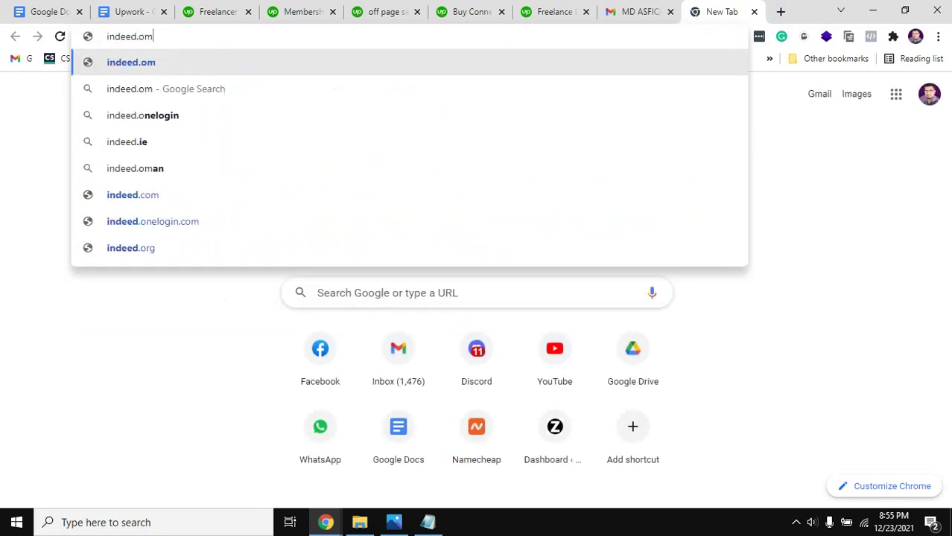
key(Return)
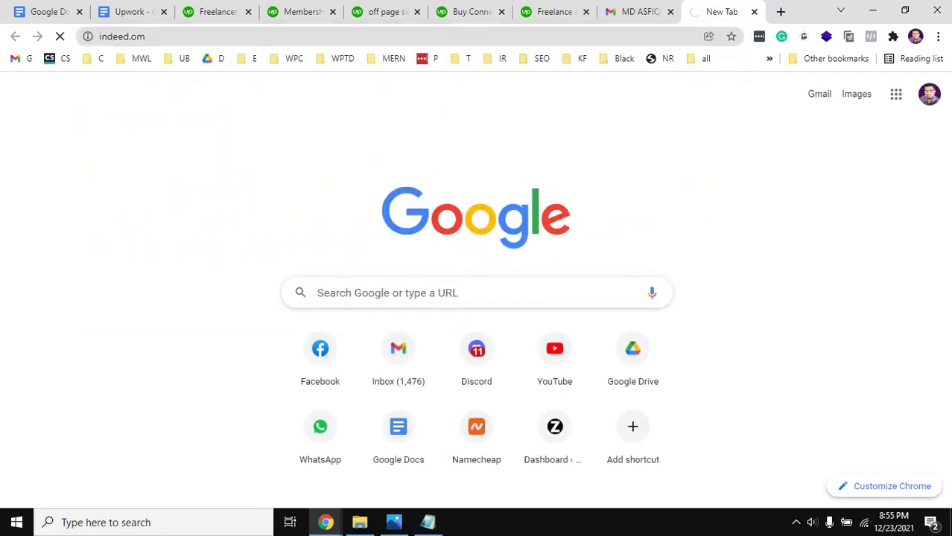
key(ctrl+l)
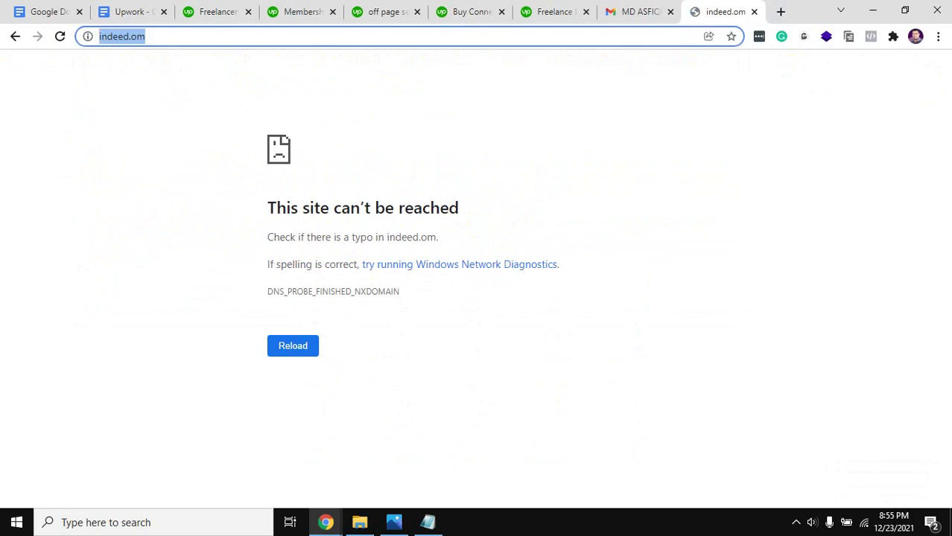
text(indeed)
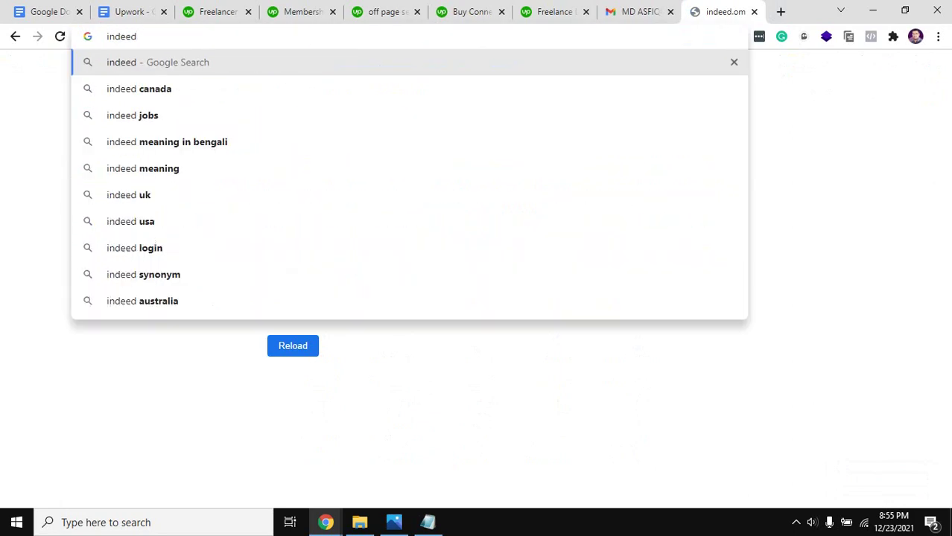
key(Return)
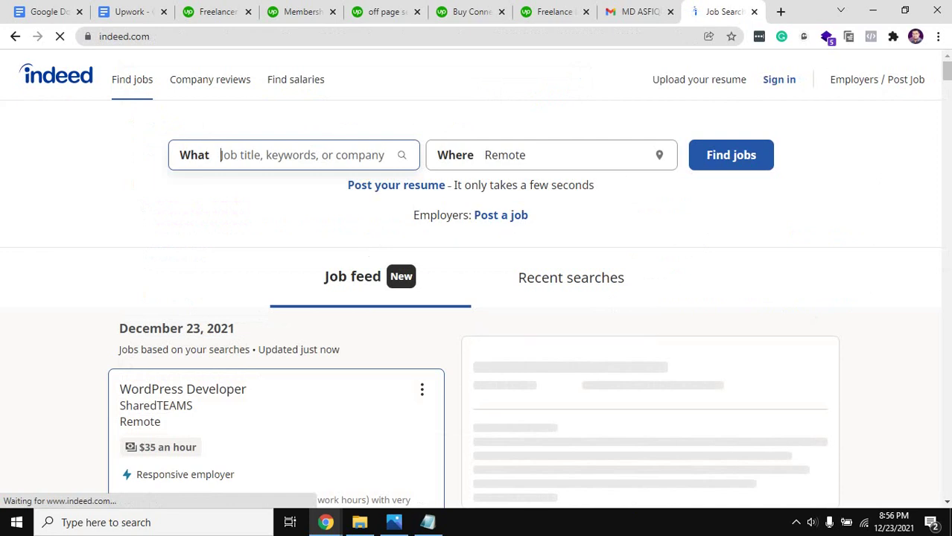
text(SEO)
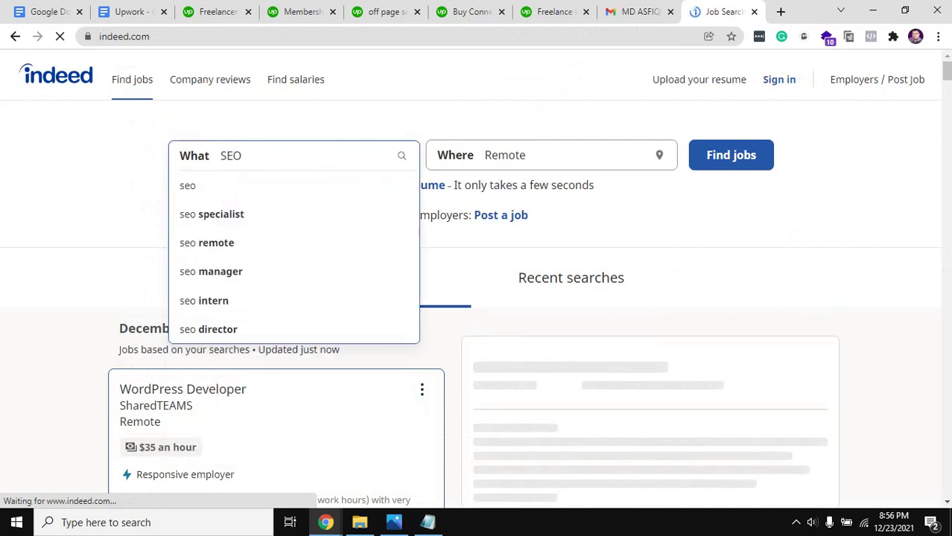
- Switch to the Google Meet call, admit the waiting participant, and return to the Indeed job search
click(325, 522)
click(174, 458)
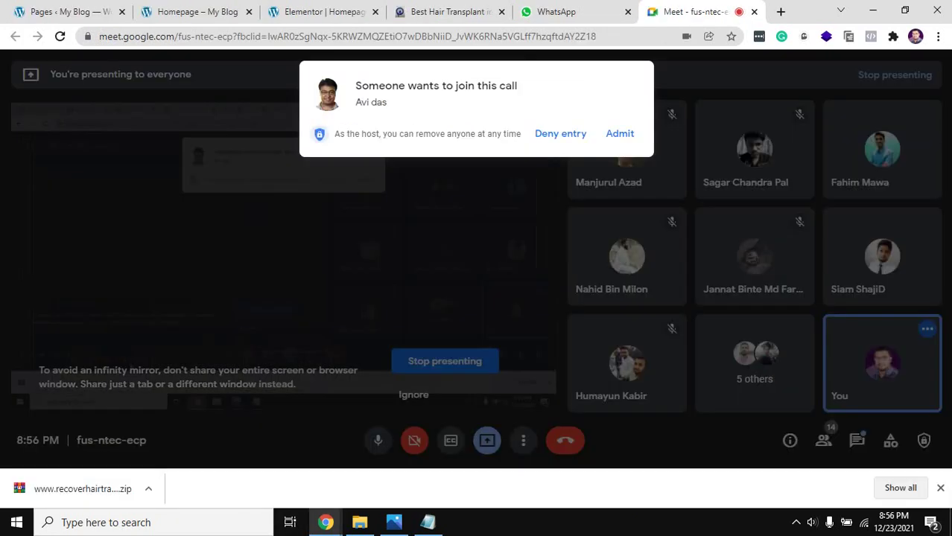
click(619, 133)
mouse_move(326, 522)
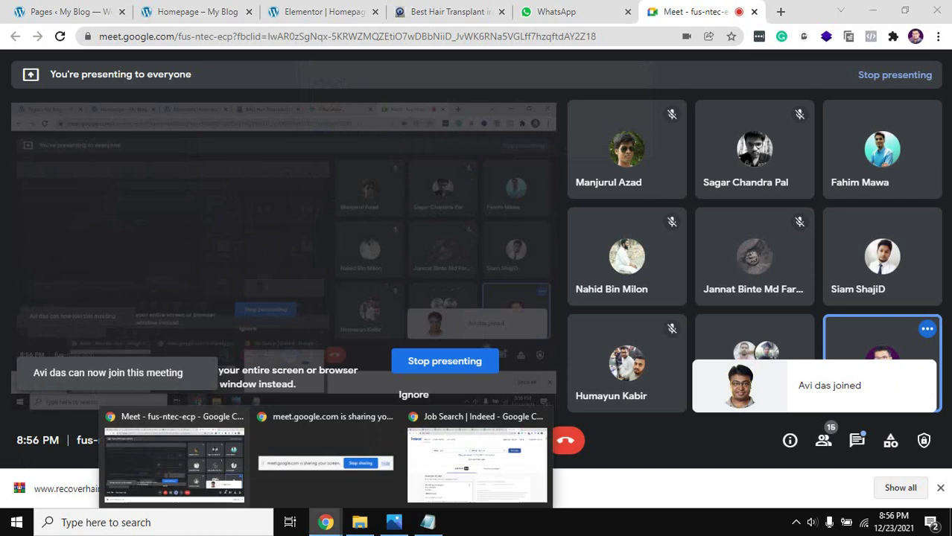
click(477, 461)
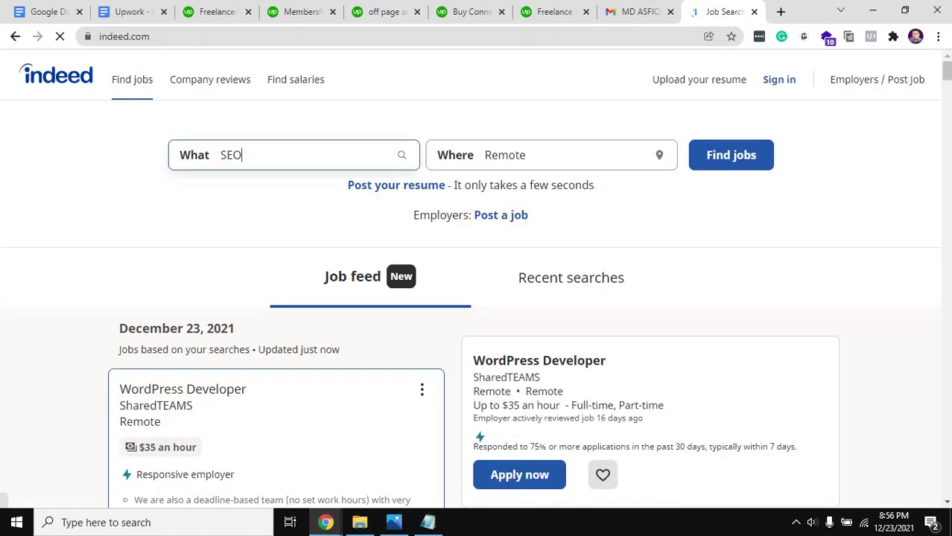
- Run the Indeed search for SEO jobs with Remote as the location and browse the job listings and descriptions
key(Tab)
key(Tab)
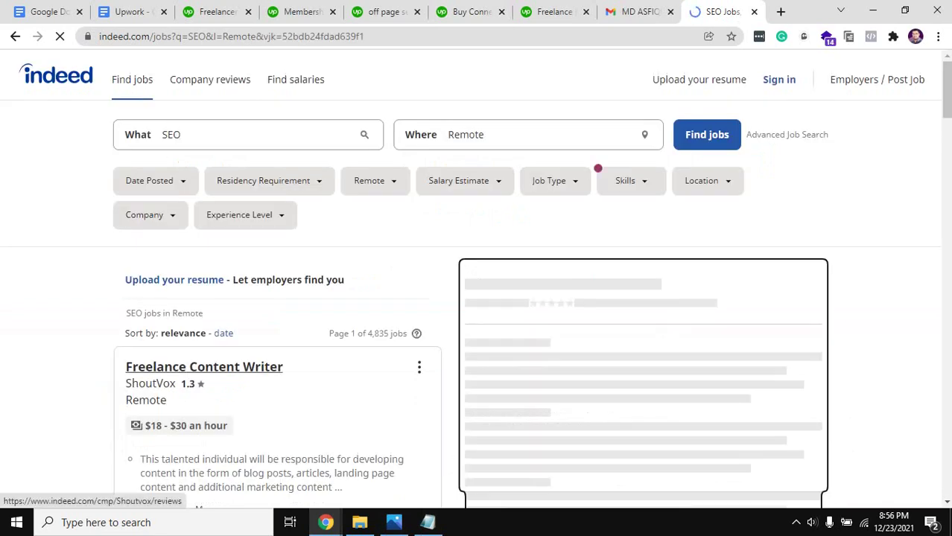
scroll(151, 295, down, 4)
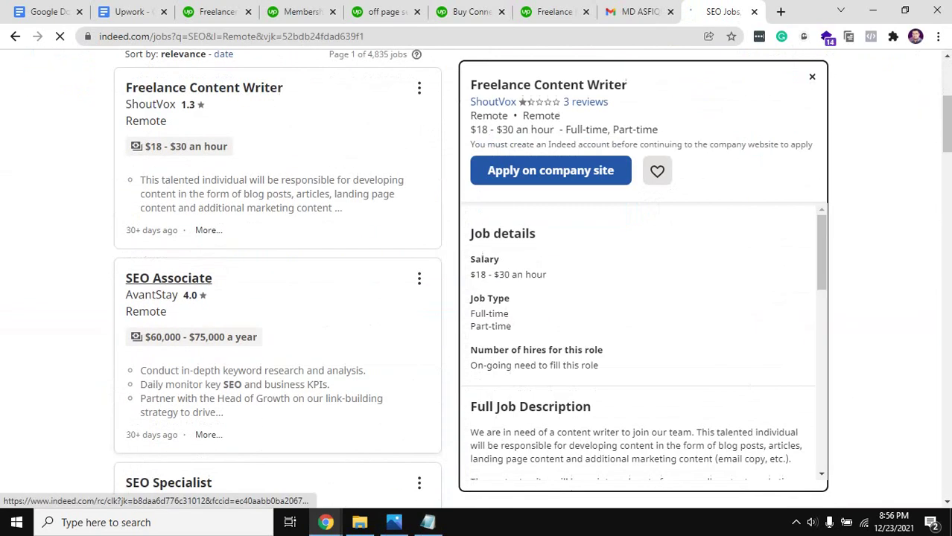
scroll(169, 283, down, 5)
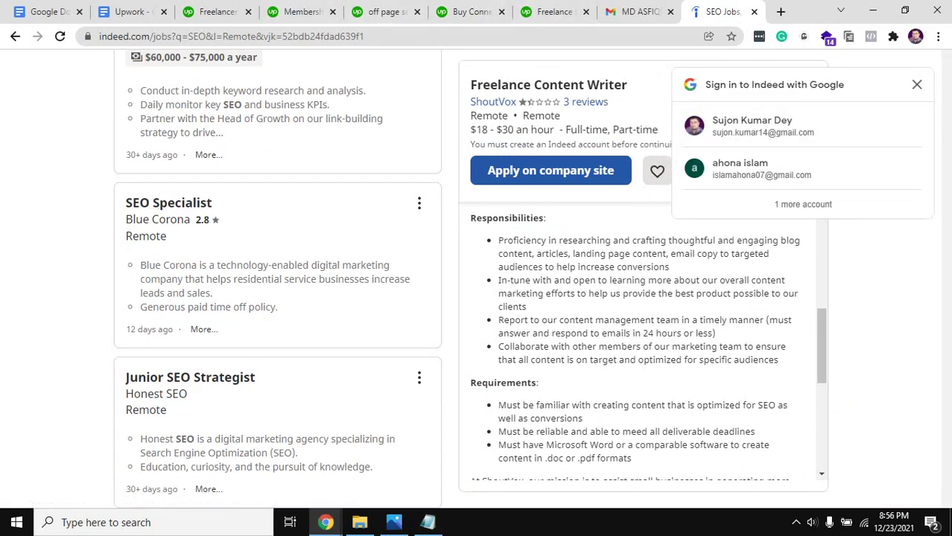
scroll(277, 298, up, 6)
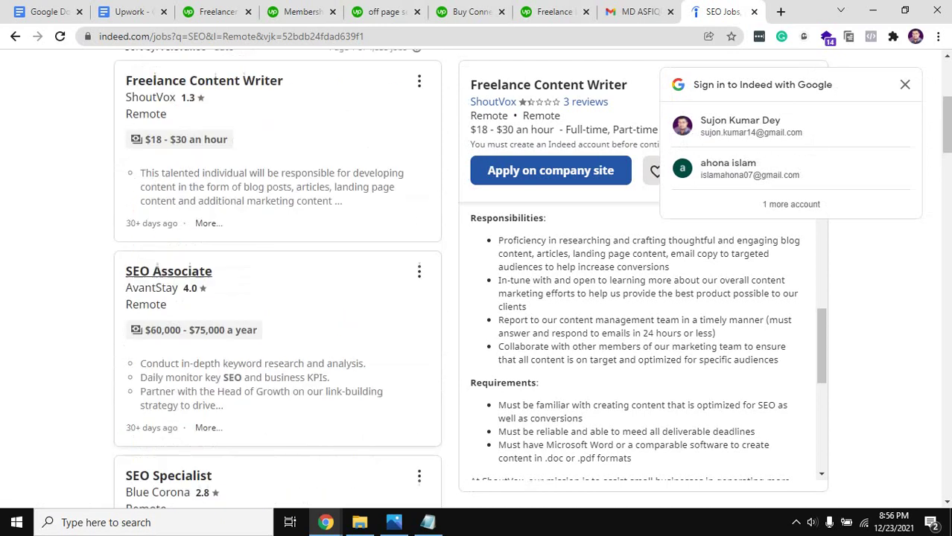
scroll(277, 297, up, 1)
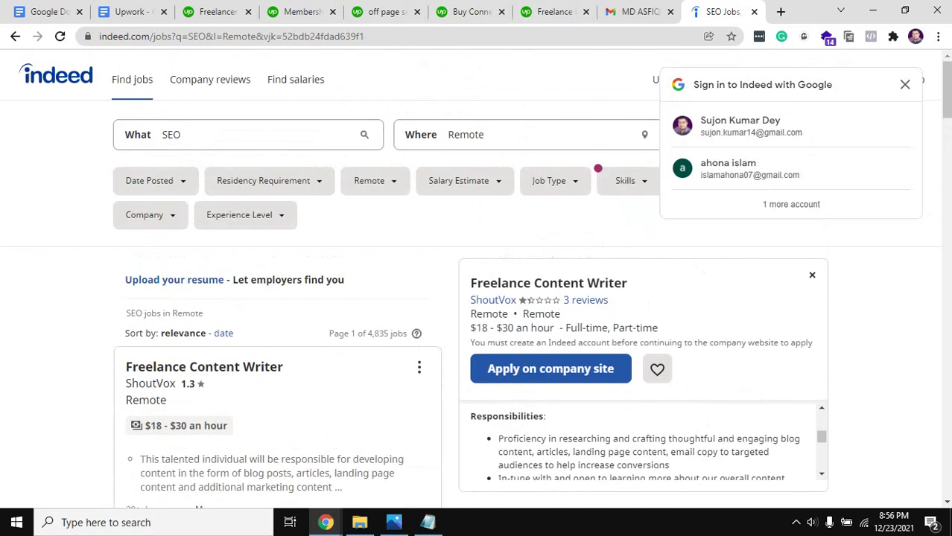
- Close the Indeed page and return to the Upwork outline document
key(ctrl+w)
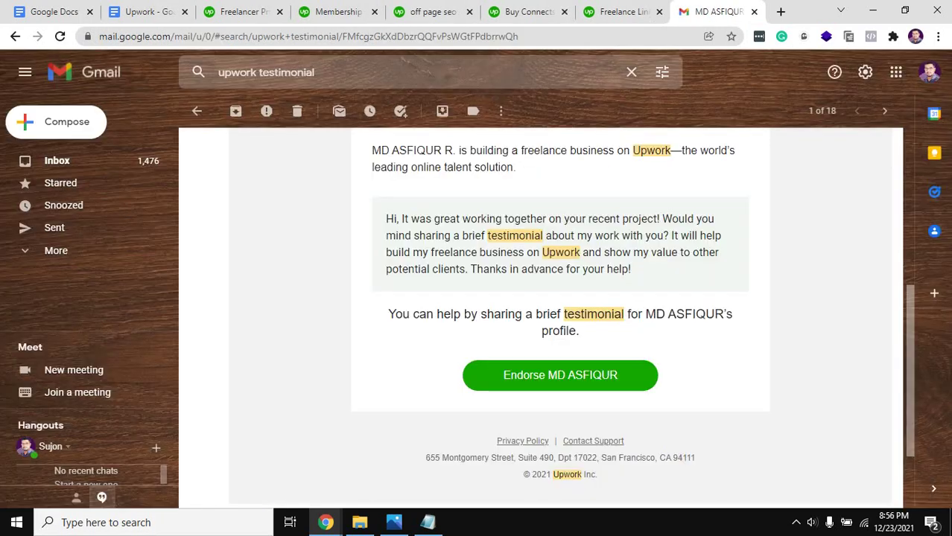
key(ctrl+2)
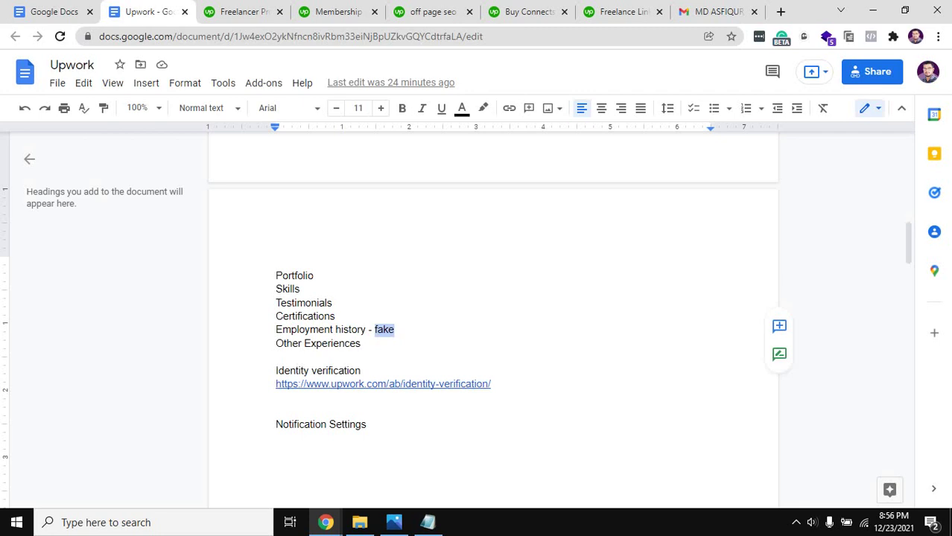
- Highlight the word Employment and the Other Experiences line in the Upwork outline document
key(Home)
key(ctrl+Right)
key(ctrl+shift+Left)
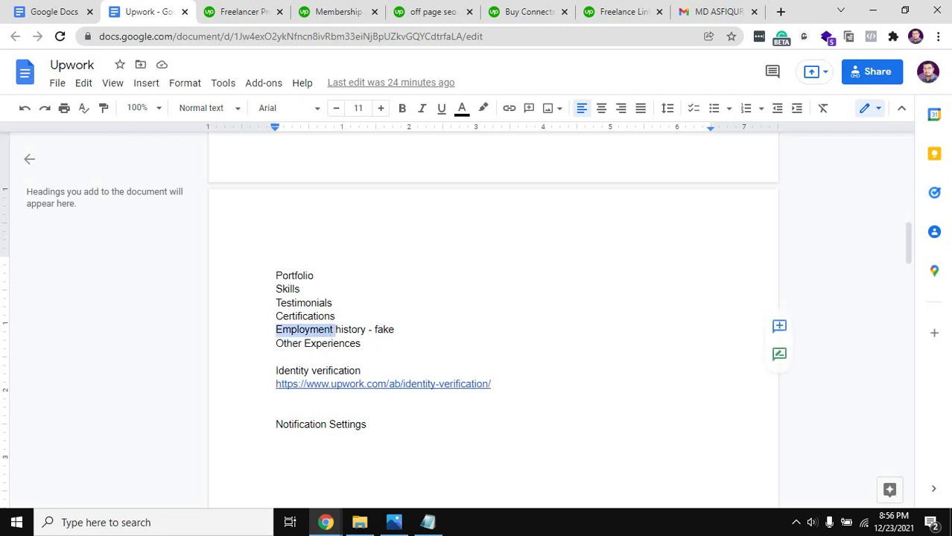
key(Down)
key(Down)
key(shift+Up)
- Switch to the Upwork freelancer profile and highlight the whole Other Experiences section with both of its entries
key(ctrl+3)
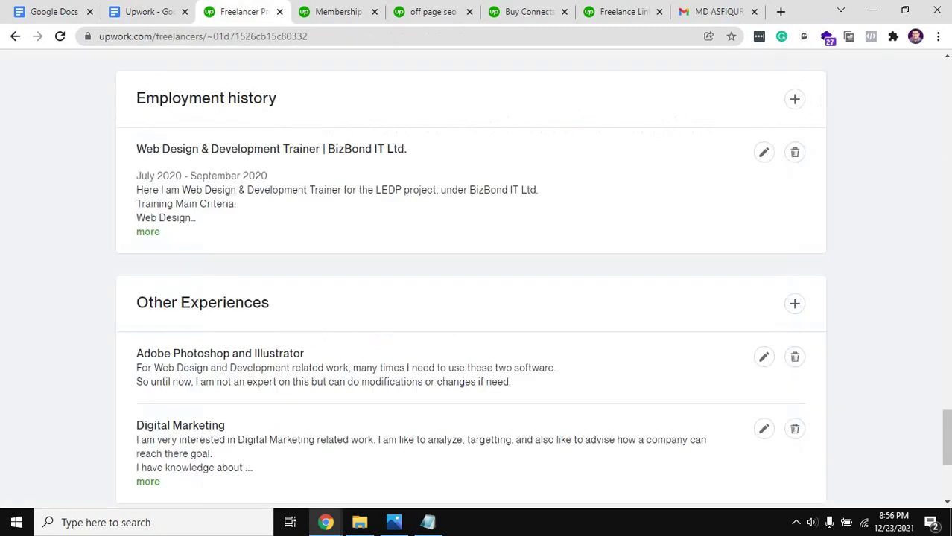
scroll(475, 278, down, 1)
drag(136, 232, 161, 414)
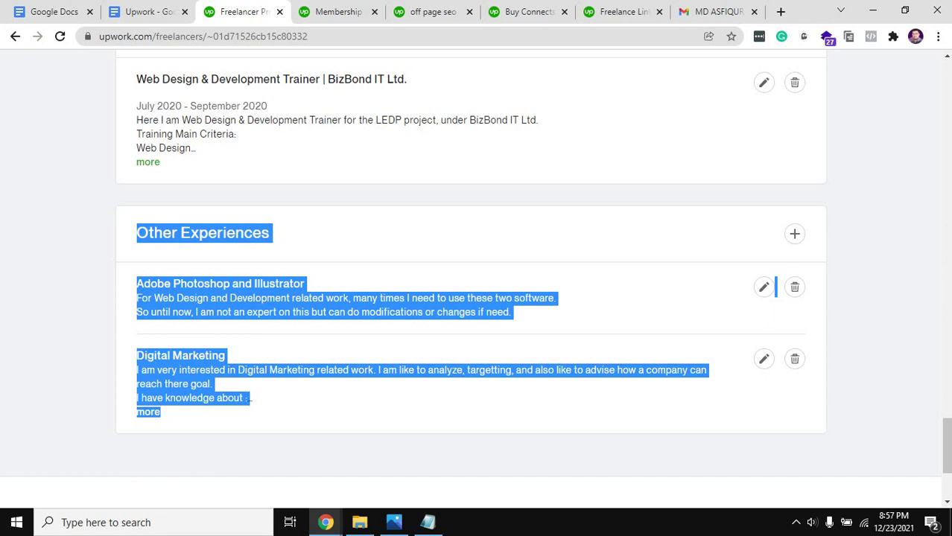
- Switch to WhatsApp Web in the Google Meet browser window and read the latest messages in the open chat
click(325, 522)
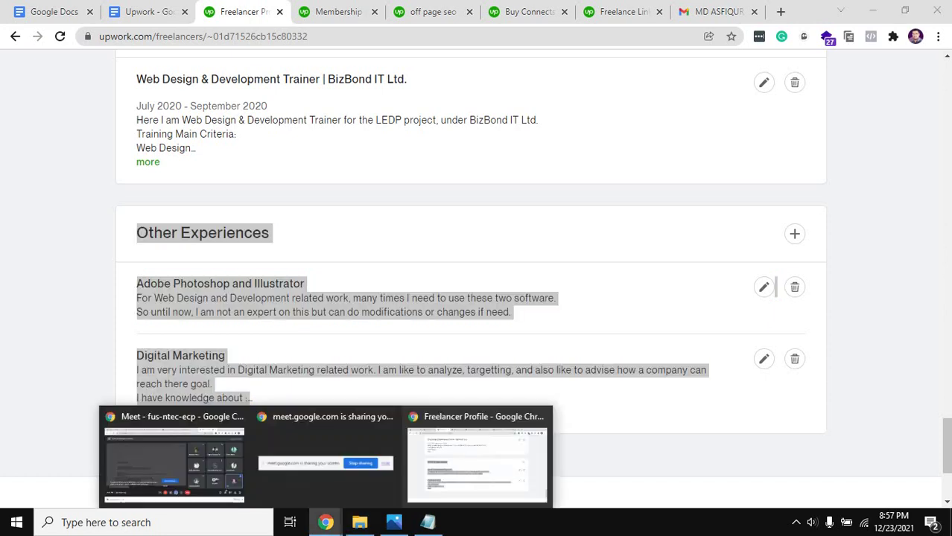
click(172, 458)
click(558, 12)
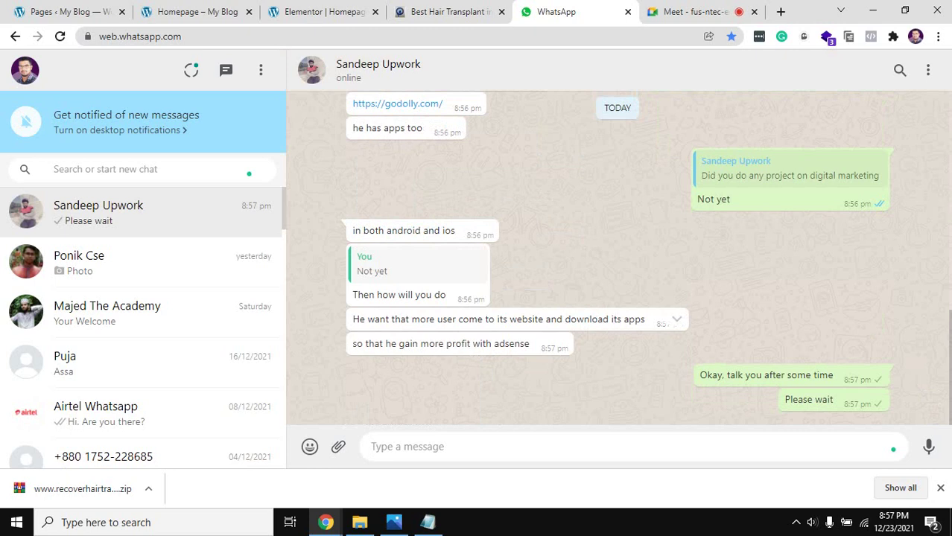
scroll(618, 257, up, 2)
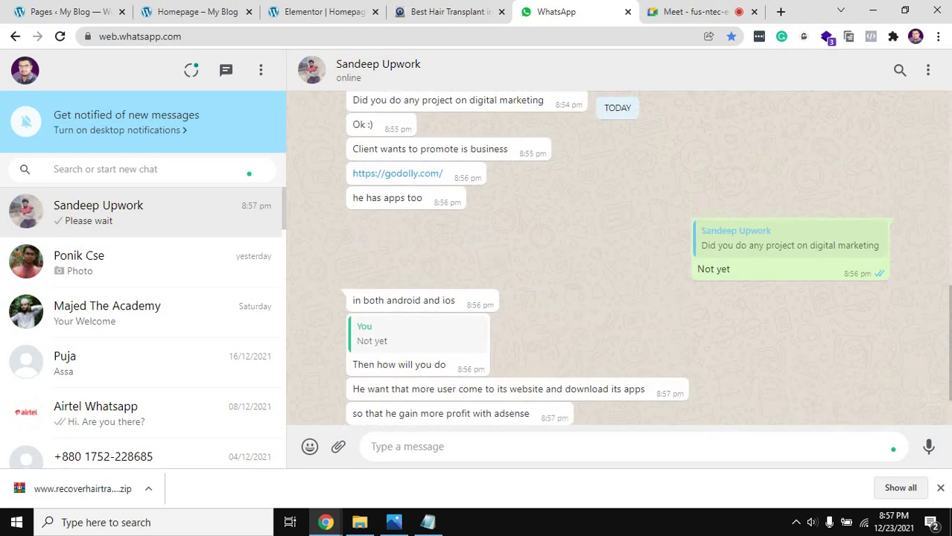
scroll(618, 257, down, 2)
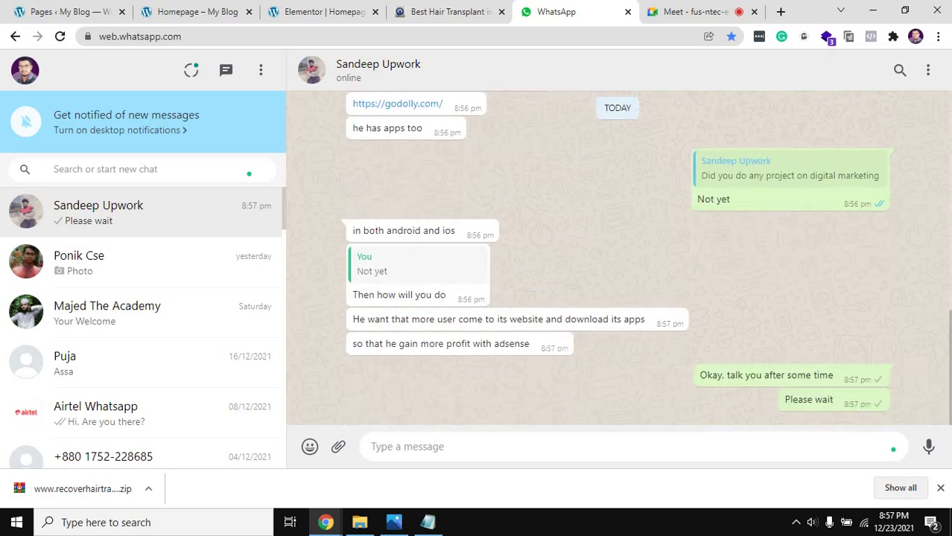
- Capture a screen region covering the recent WhatsApp messages about website users and AdSense profit, and copy it to the clipboard
key(Print)
drag(330, 275, 875, 378)
drag(602, 326, 585, 311)
key(ctrl+c)
- Read the earlier chat messages about the client's digital marketing project and return to the Upwork profile
scroll(618, 257, up, 2)
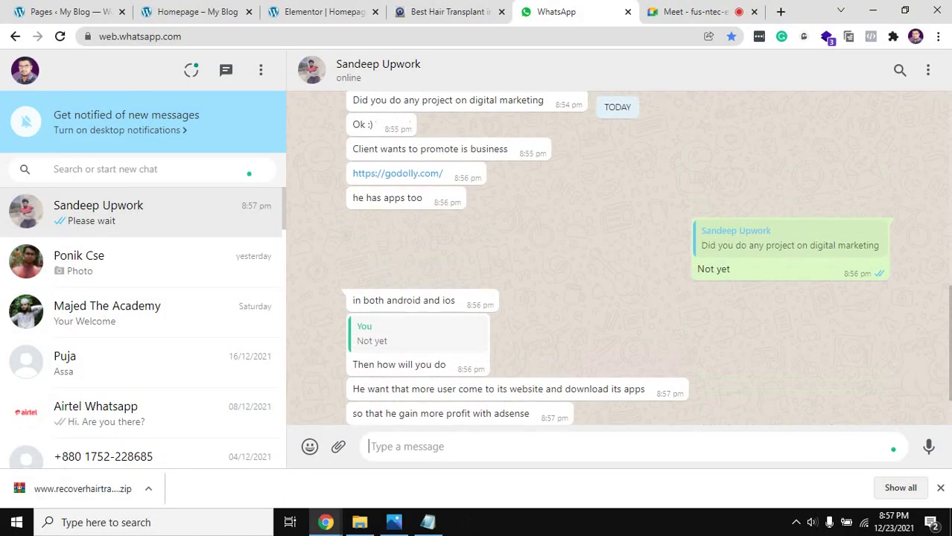
scroll(805, 320, up, 2)
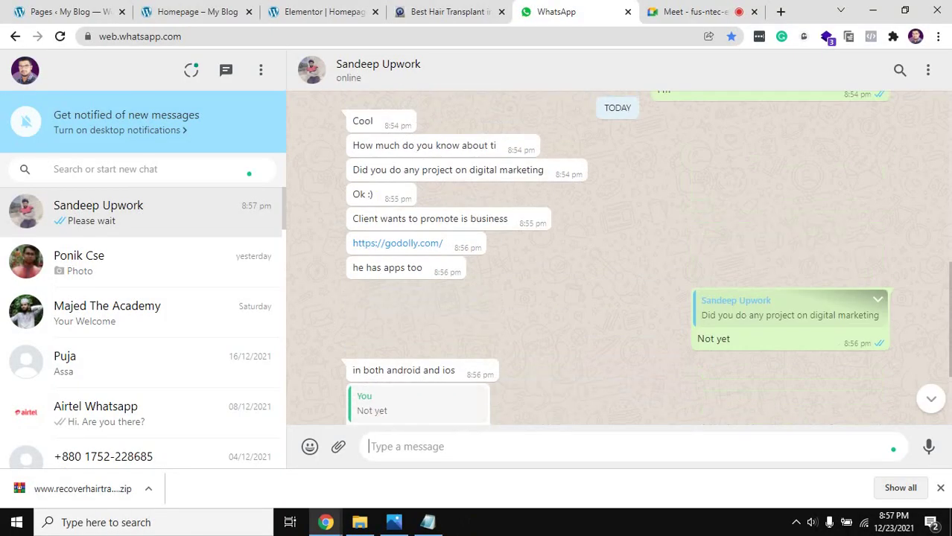
scroll(618, 257, down, 4)
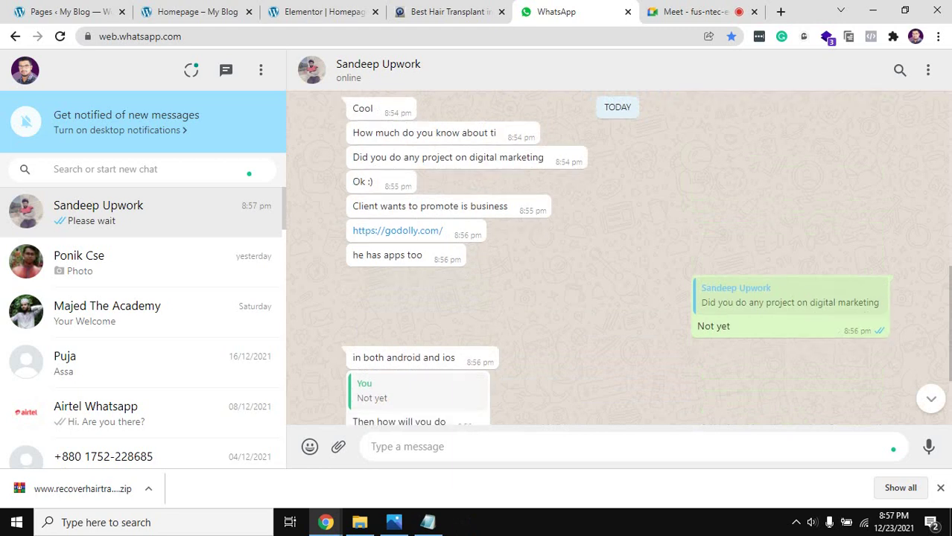
mouse_move(325, 522)
click(461, 461)
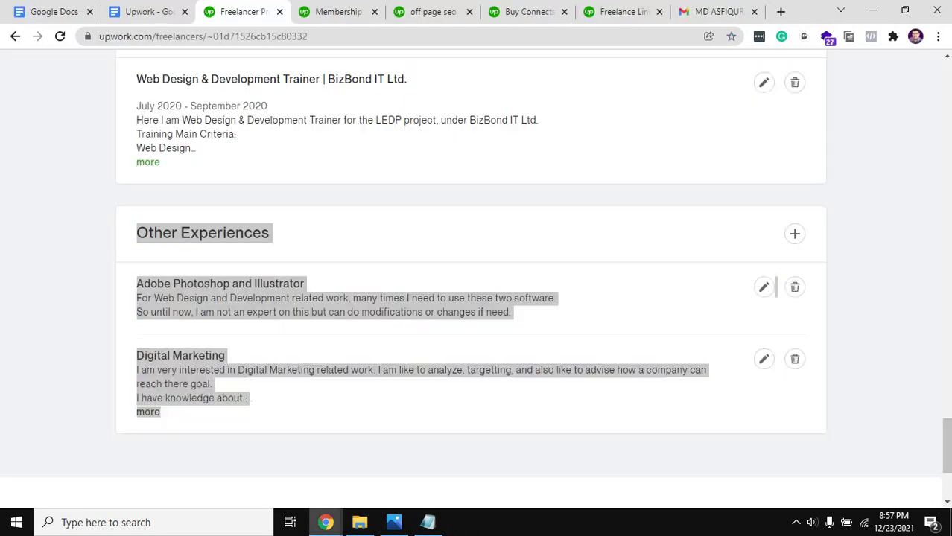
- Highlight the Other Experiences line in the outline document and return to the Employment history and Other Experiences sections of the profile
scroll(470, 275, up, 3)
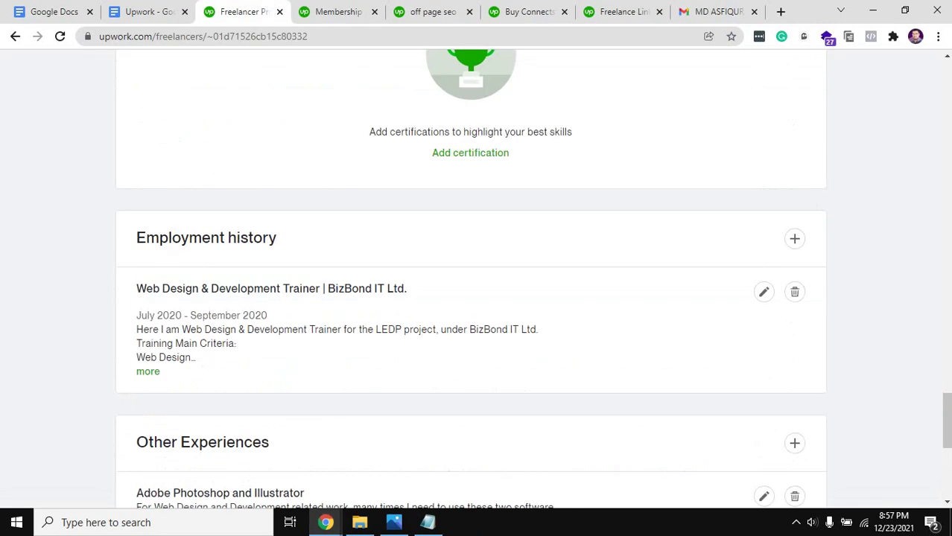
click(149, 12)
click(333, 343)
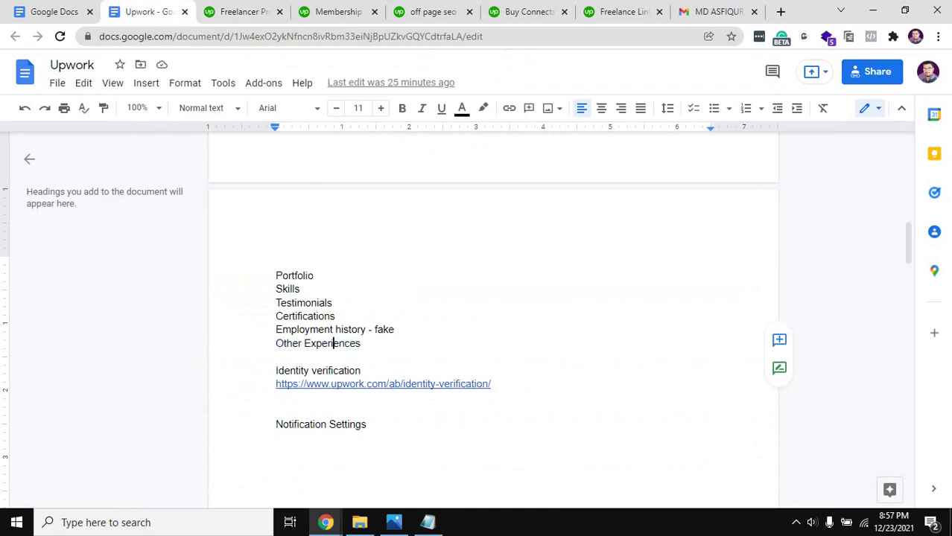
triple_click(333, 343)
click(238, 11)
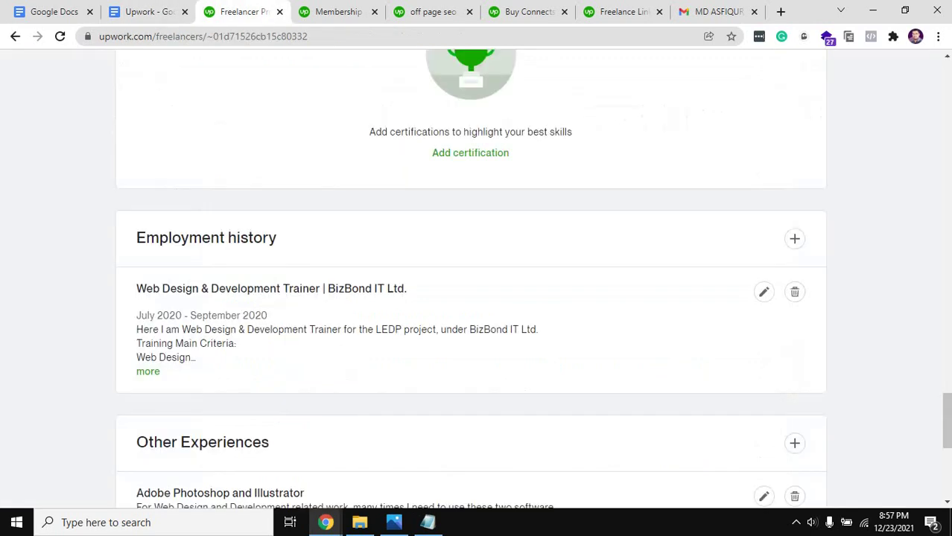
scroll(470, 275, down, 2)
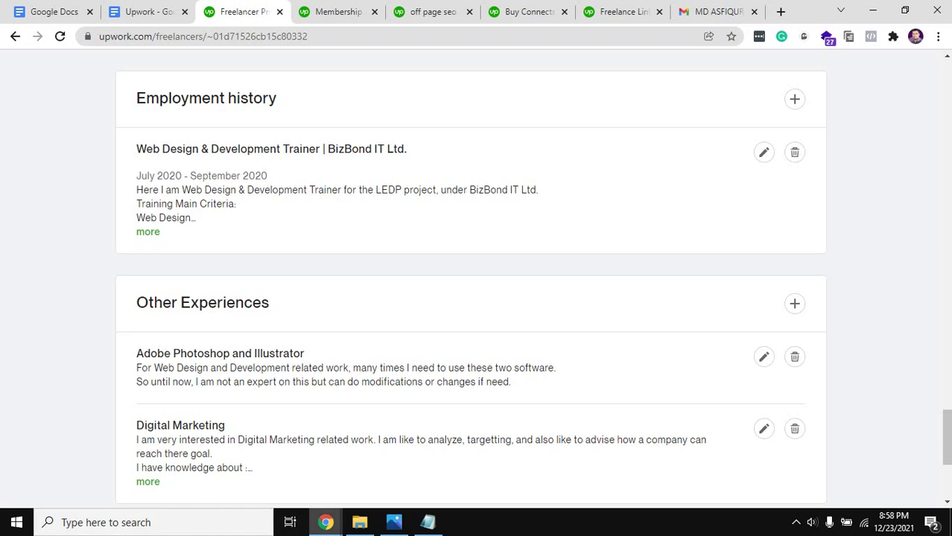
- Check the new WhatsApp messages and the Google Meet call, and return to the Upwork freelancer profile
mouse_move(325, 522)
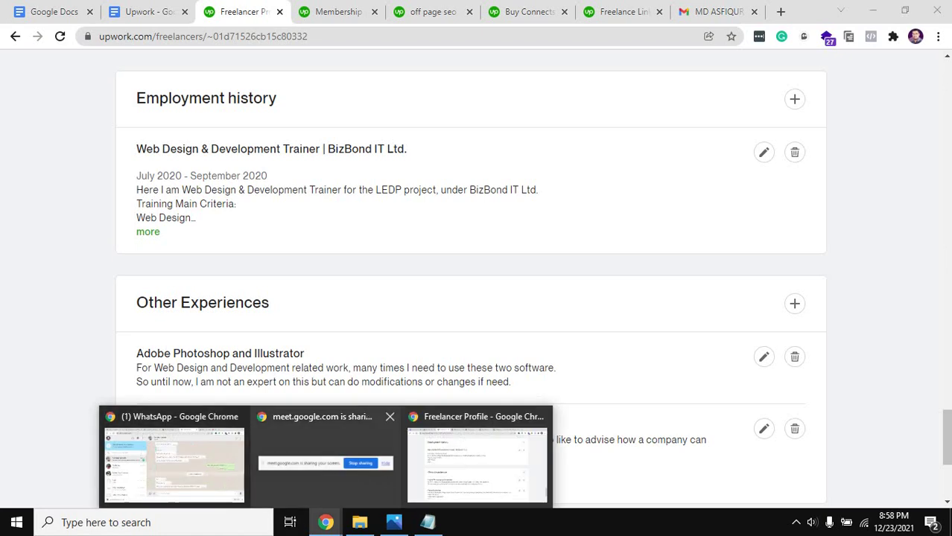
click(171, 456)
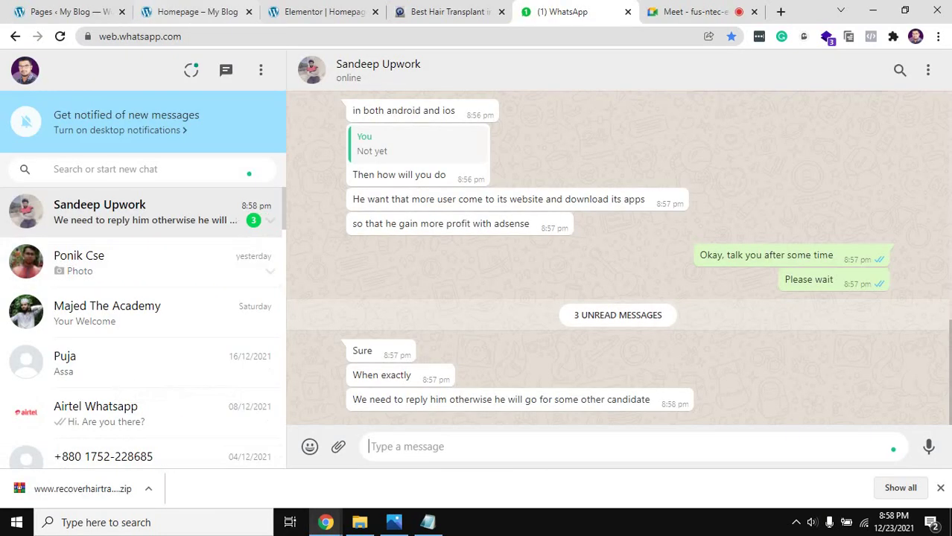
key(ctrl+Tab)
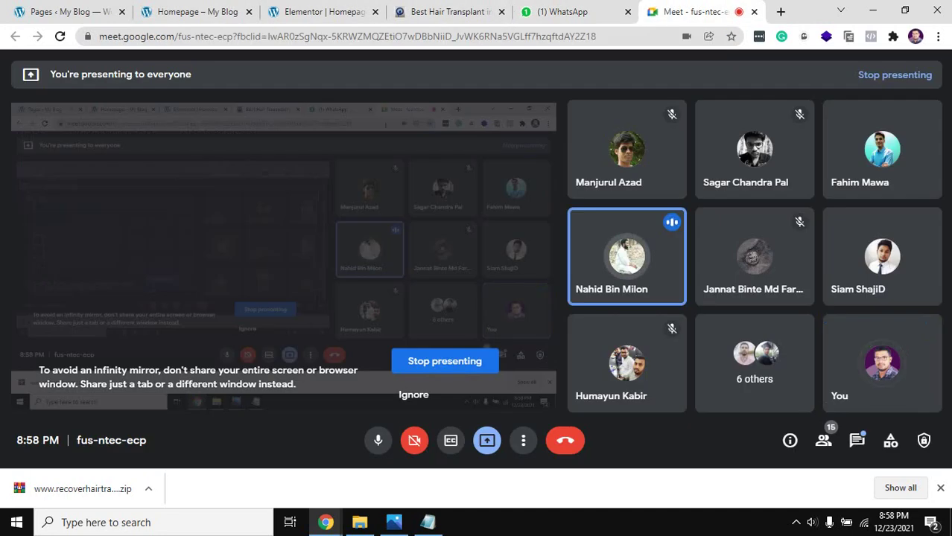
mouse_move(325, 522)
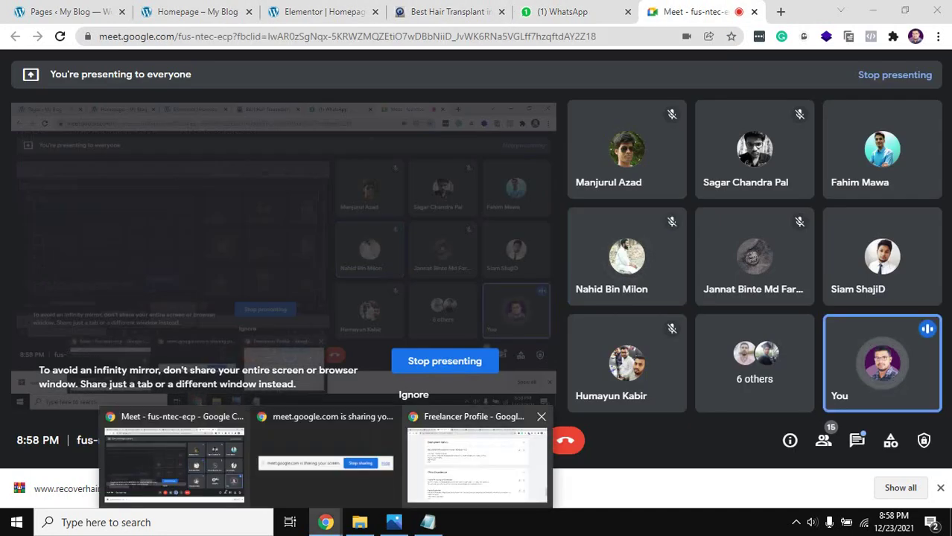
click(477, 462)
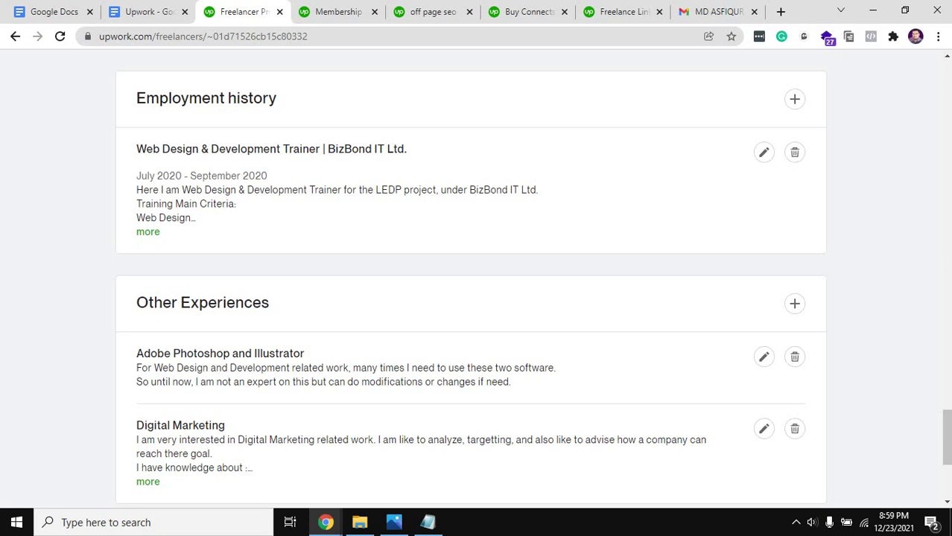
- Highlight the Adobe Photoshop and Illustrator entry through the Digital Marketing title, and check the lines after Other Experiences in the outline document
drag(224, 428, 134, 351)
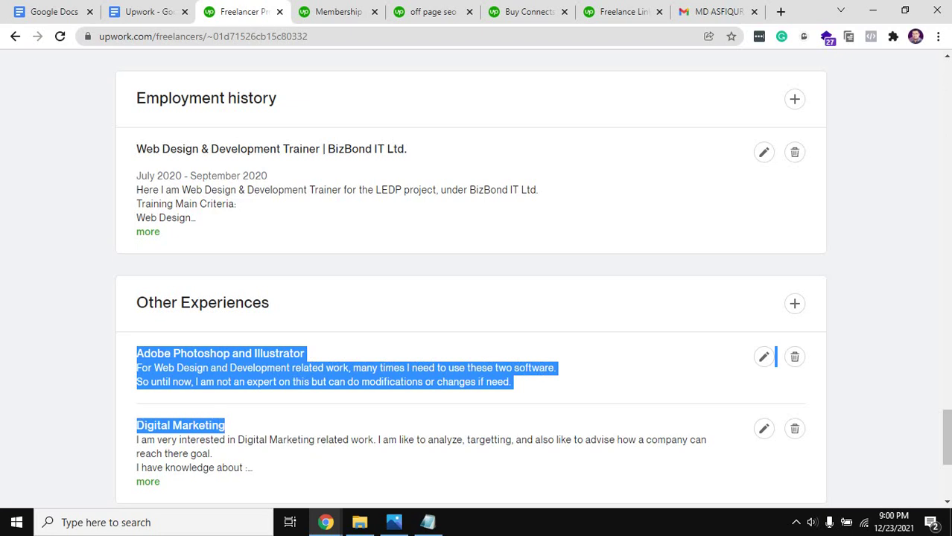
key(ctrl+shift+Tab)
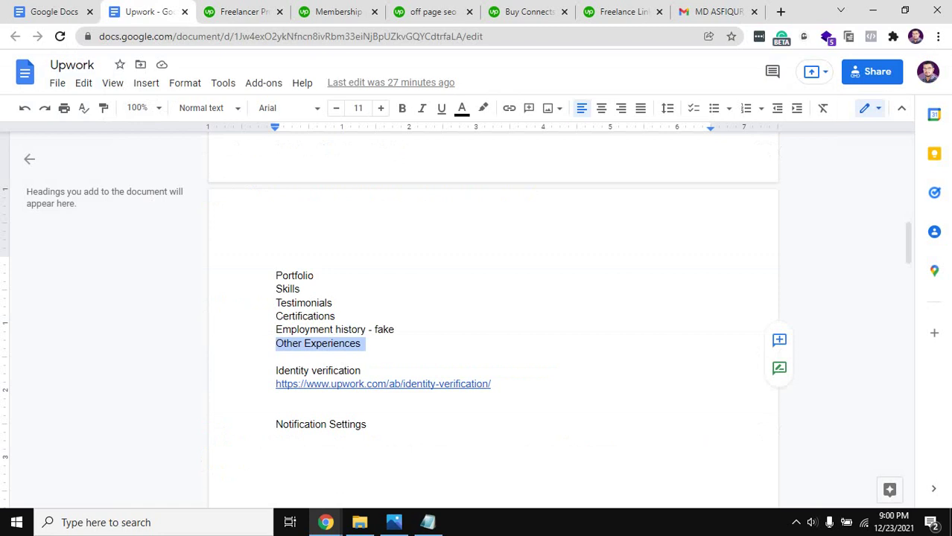
click(277, 357)
scroll(455, 320, down, 3)
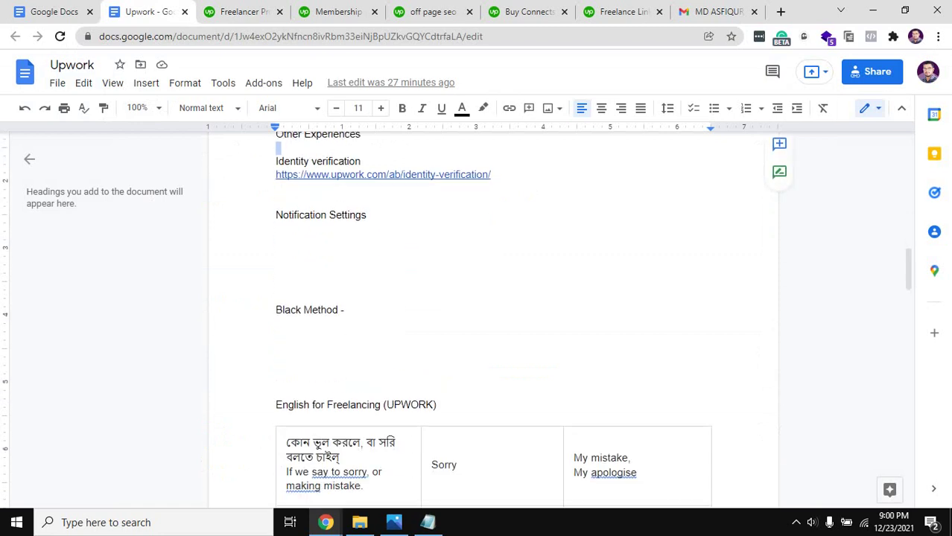
scroll(491, 320, up, 4)
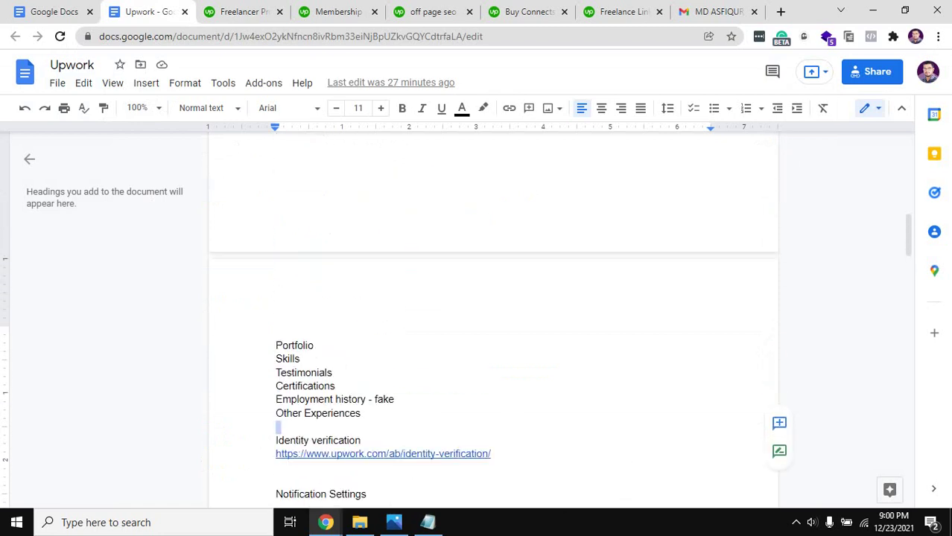
- Return to the Upwork profile and highlight the Your Project Catalog heading below the Skills section
key(ctrl+Tab)
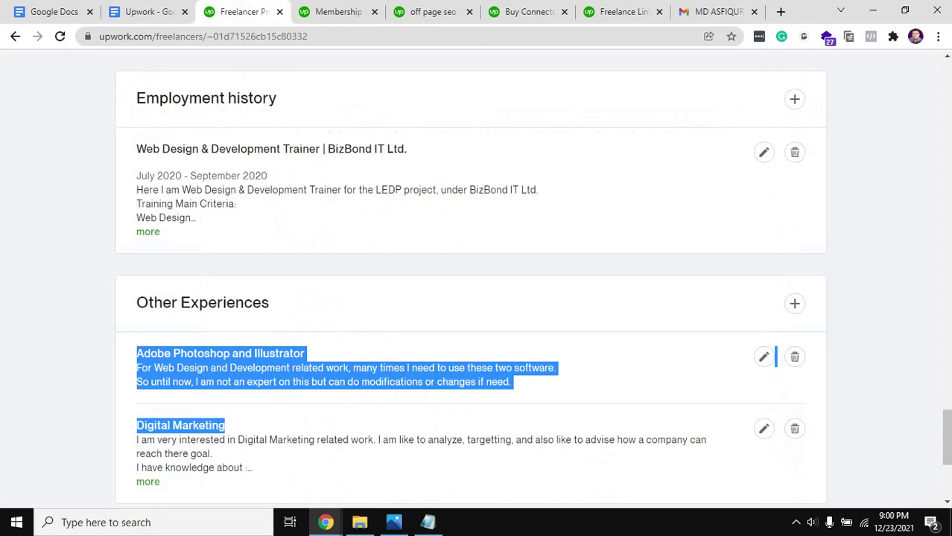
scroll(470, 298, up, 8)
scroll(471, 298, up, 6)
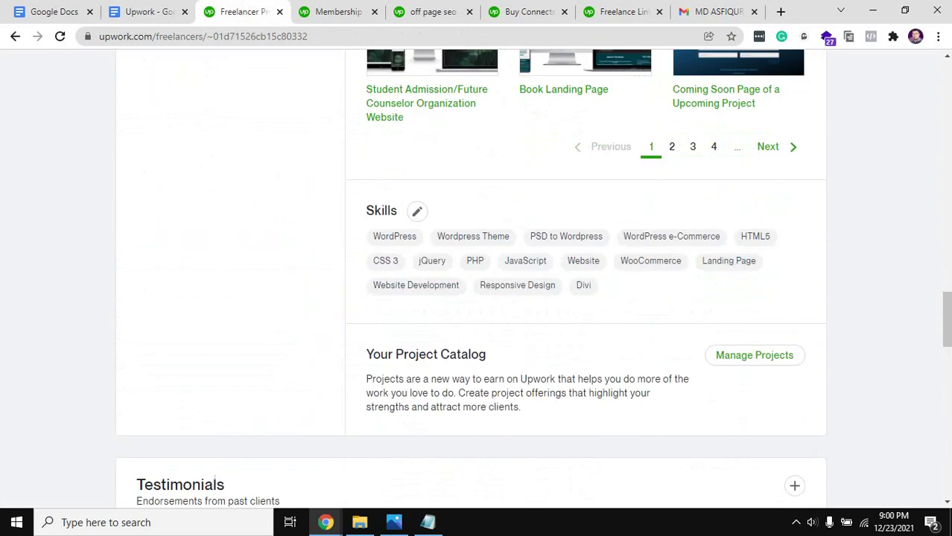
drag(366, 355, 479, 355)
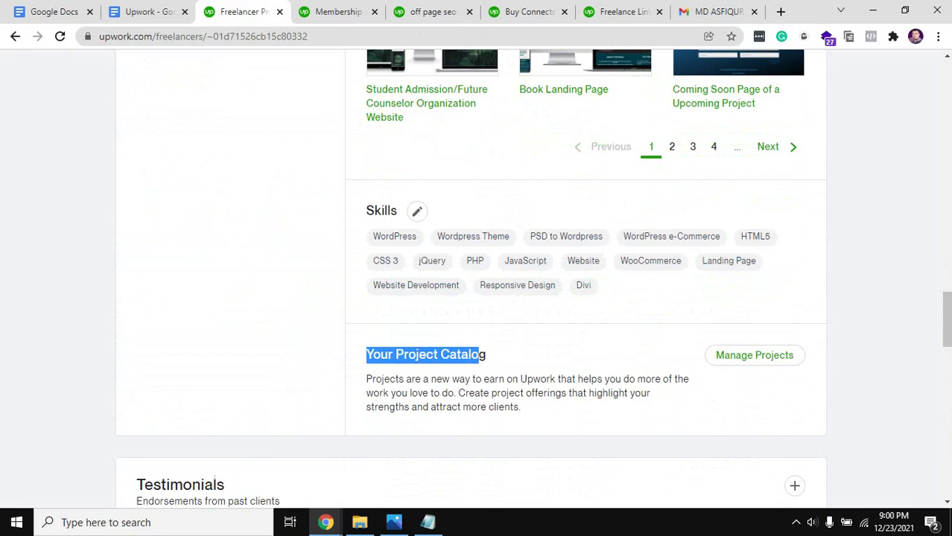
click(485, 356)
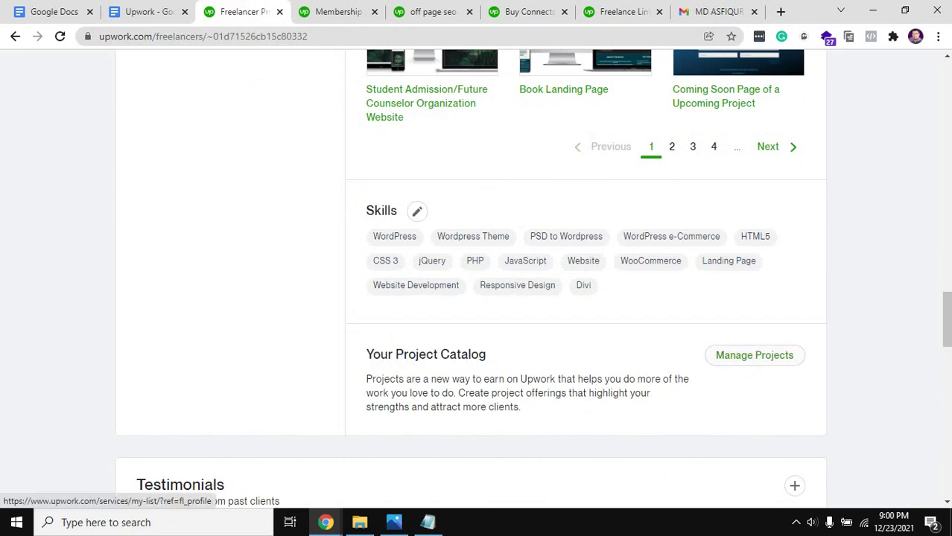
- Open the project management page from Your Project Catalog and review its Projects section
click(753, 355)
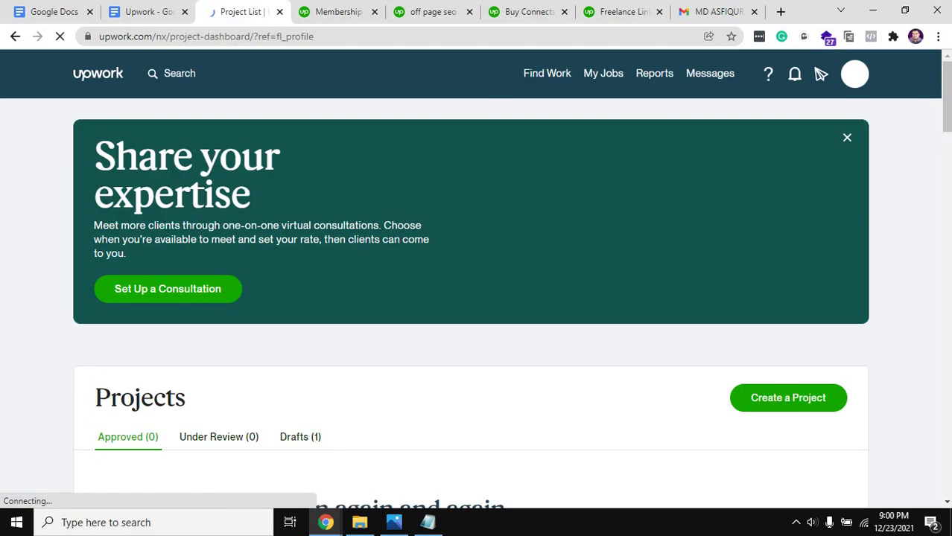
scroll(476, 279, down, 3)
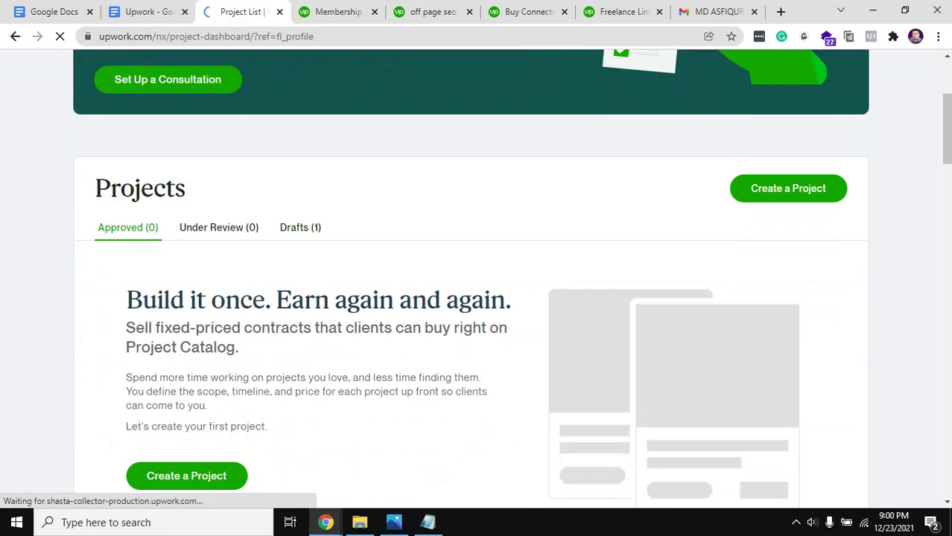
scroll(476, 278, down, 2)
scroll(476, 279, up, 1)
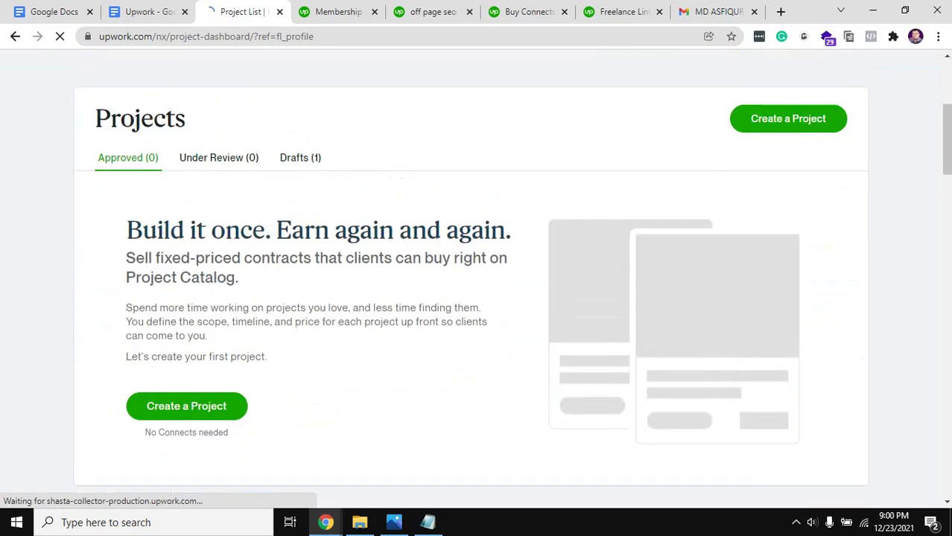
scroll(476, 278, down, 3)
scroll(476, 279, up, 2)
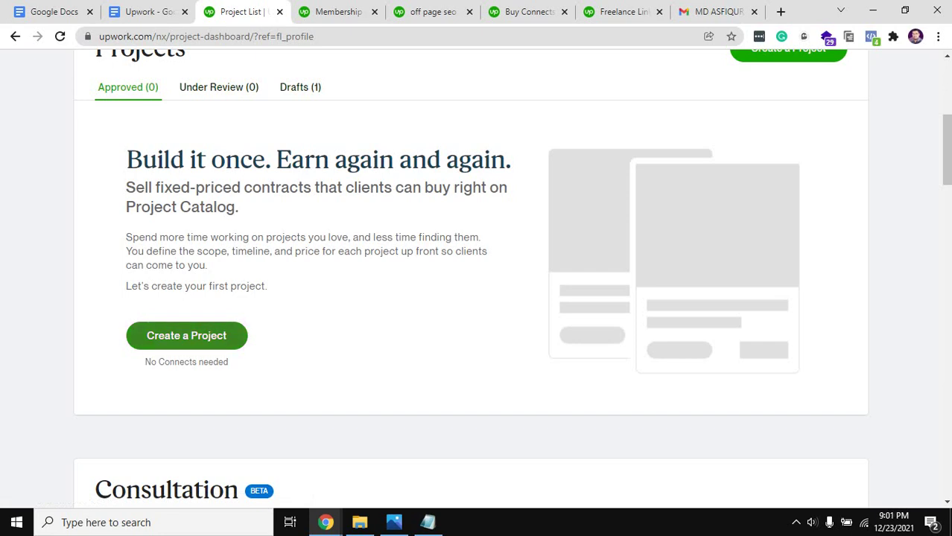
- Start creating a catalog project and review the title, category, attributes and search tags of the Project overview form
click(186, 335)
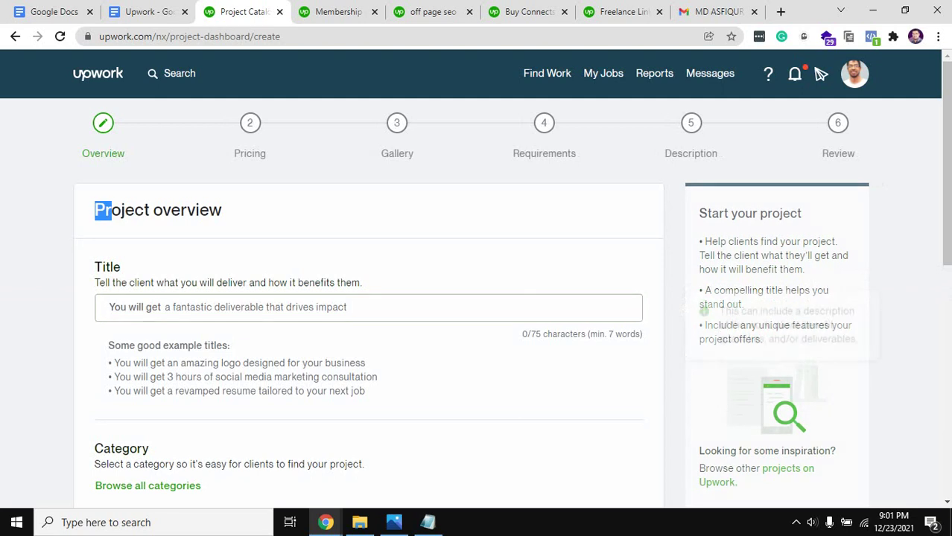
scroll(147, 276, down, 3)
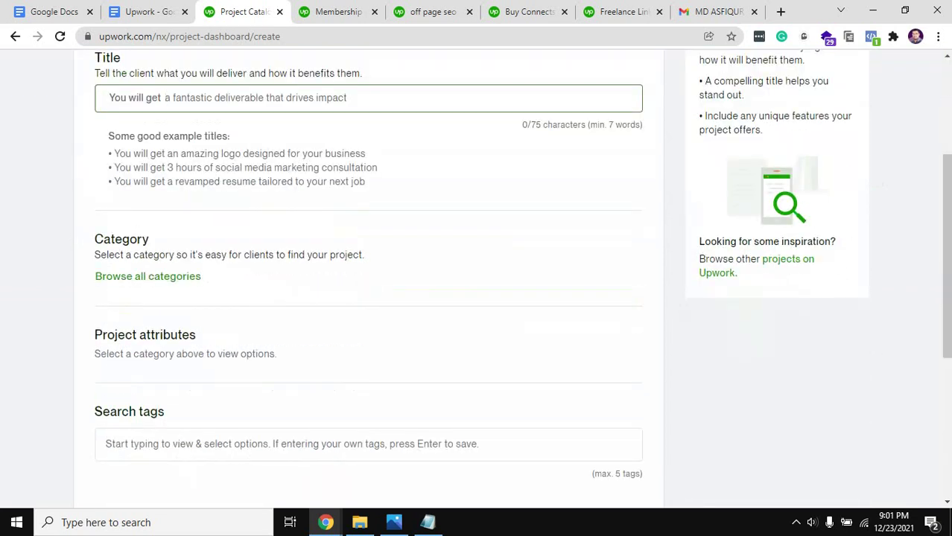
scroll(476, 279, down, 1)
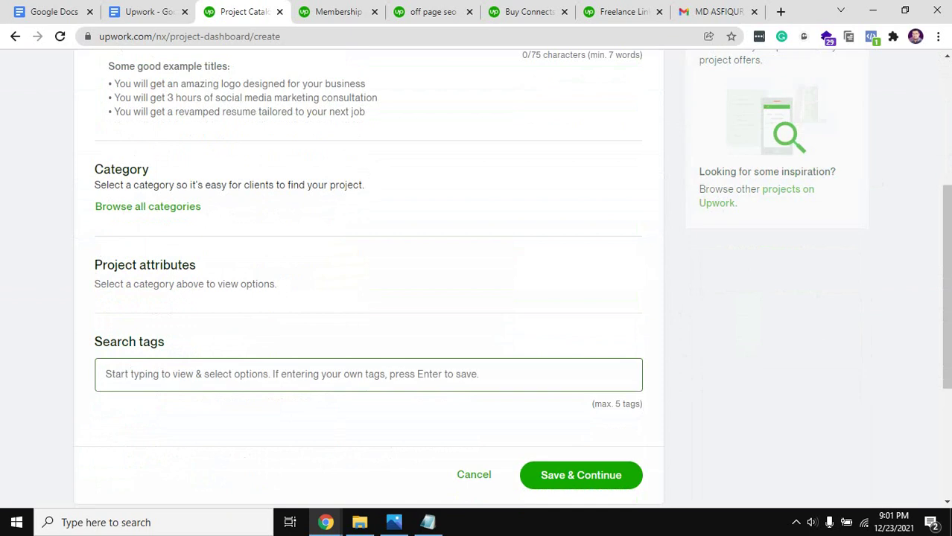
- Leave the project creation form and return to the freelancer profile page, down to its Skills section
scroll(477, 279, up, 2)
scroll(477, 279, up, 2)
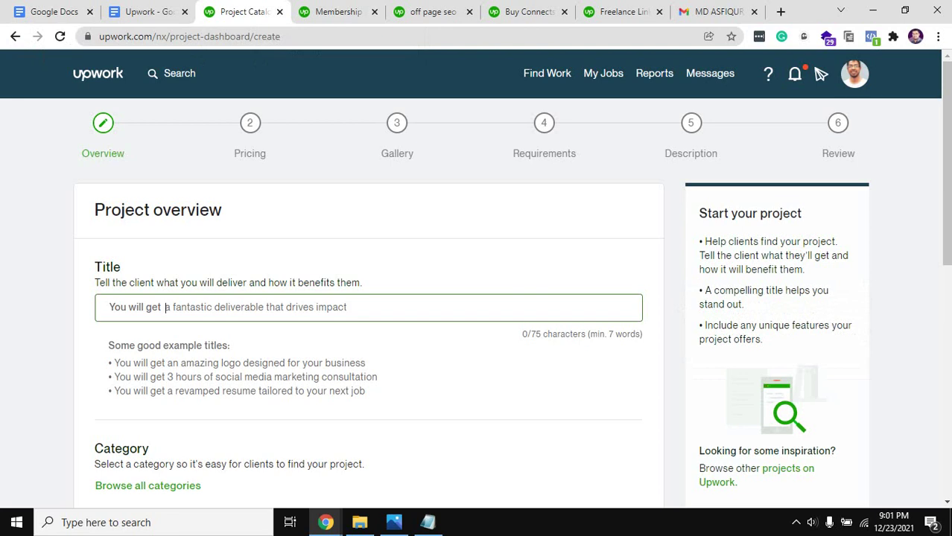
click(16, 37)
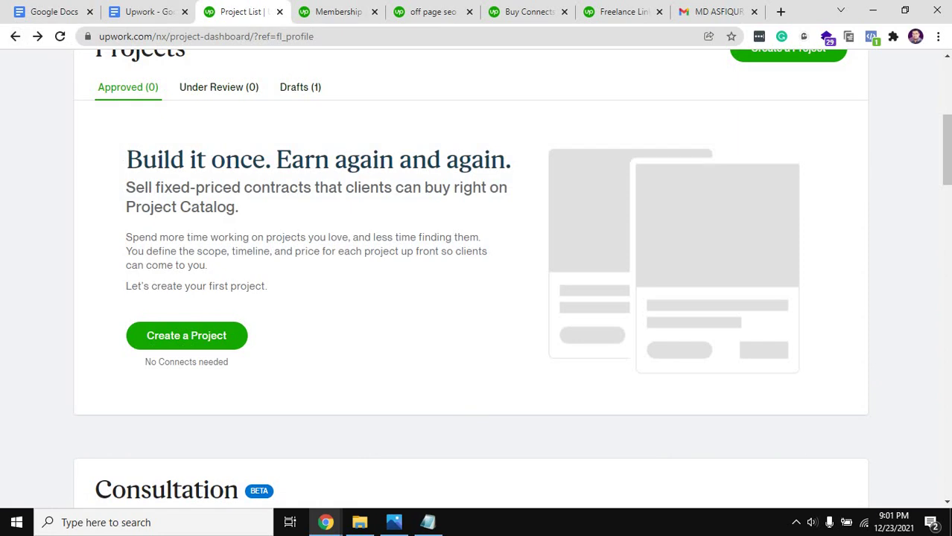
right_click(16, 36)
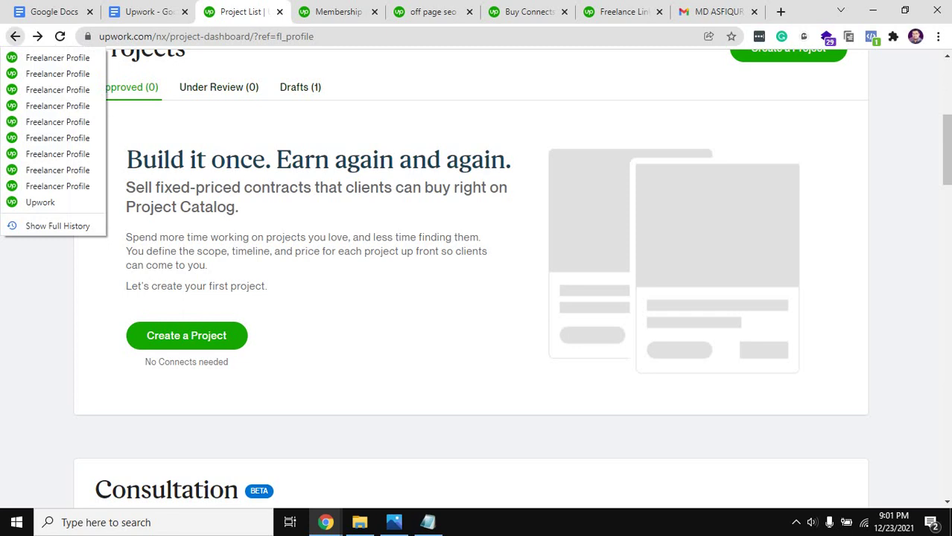
click(57, 57)
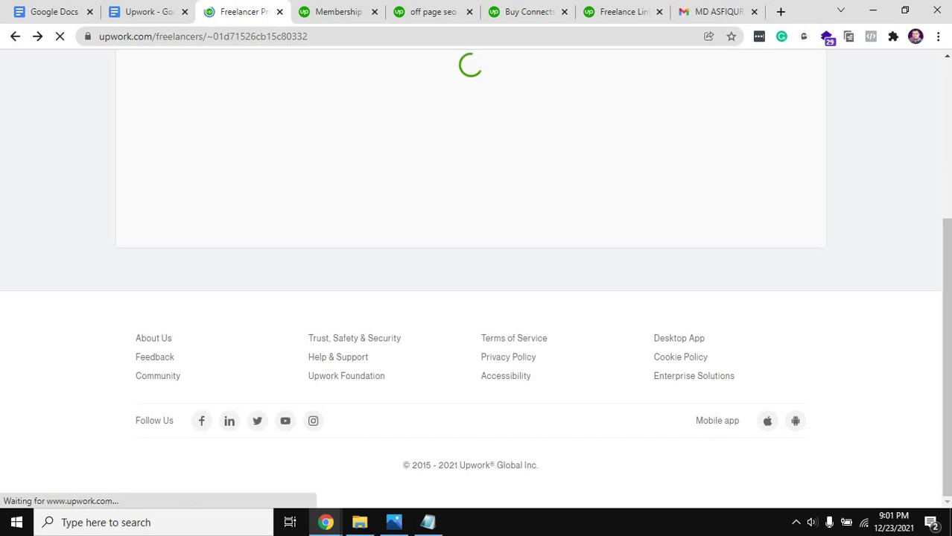
scroll(595, 487, down, 10)
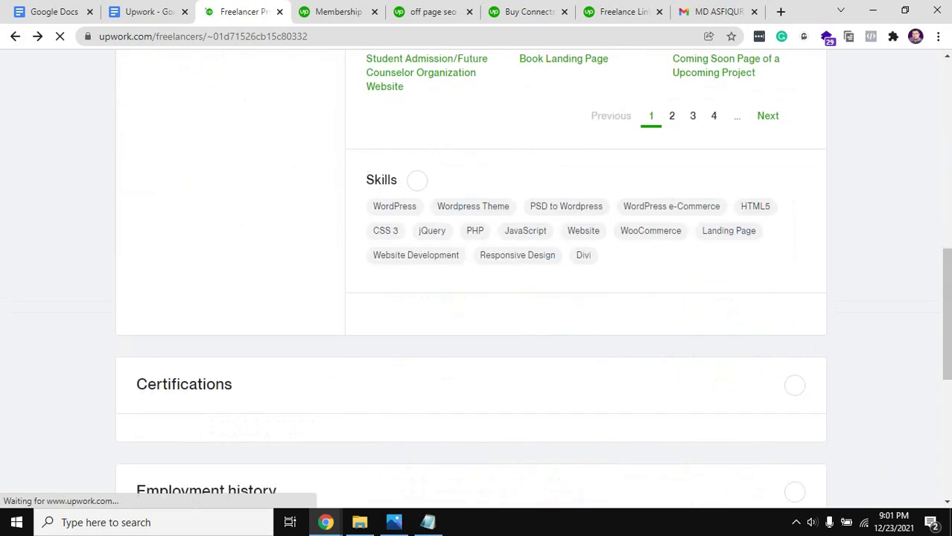
- Switch to the Upwork outline document and insert several blank lines between Other Experiences and Identity verification
click(149, 11)
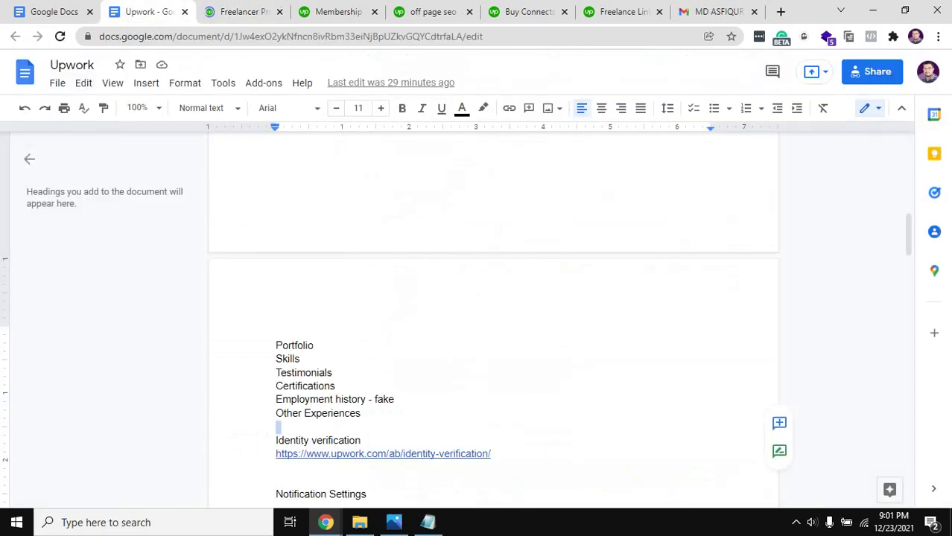
scroll(493, 320, down, 3)
scroll(493, 320, up, 2)
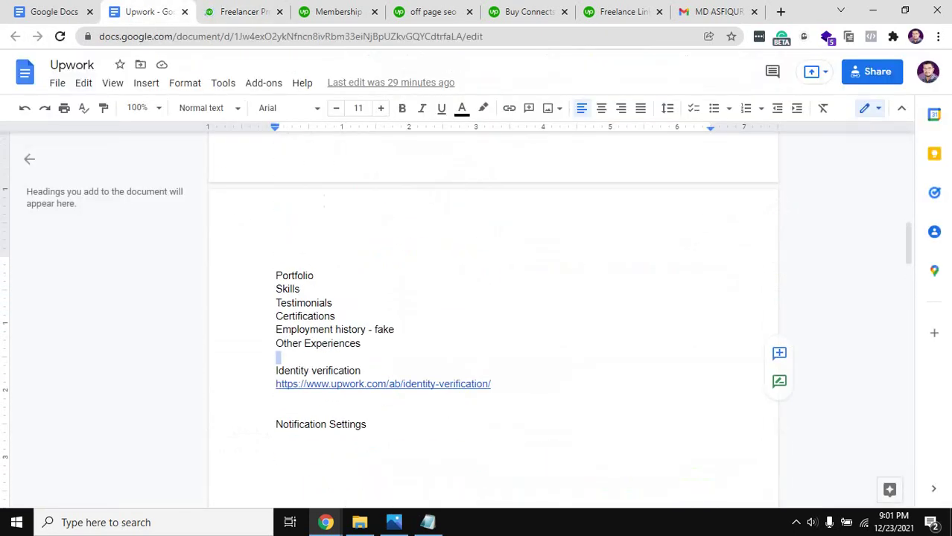
click(364, 370)
click(277, 357)
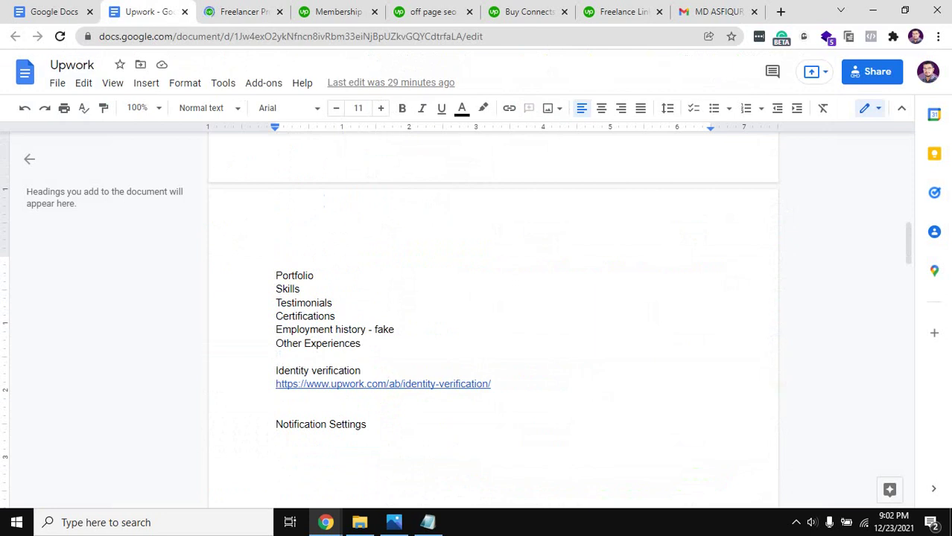
key(Return)
key(Return)
key(Return)
key(Up)
key(Up)
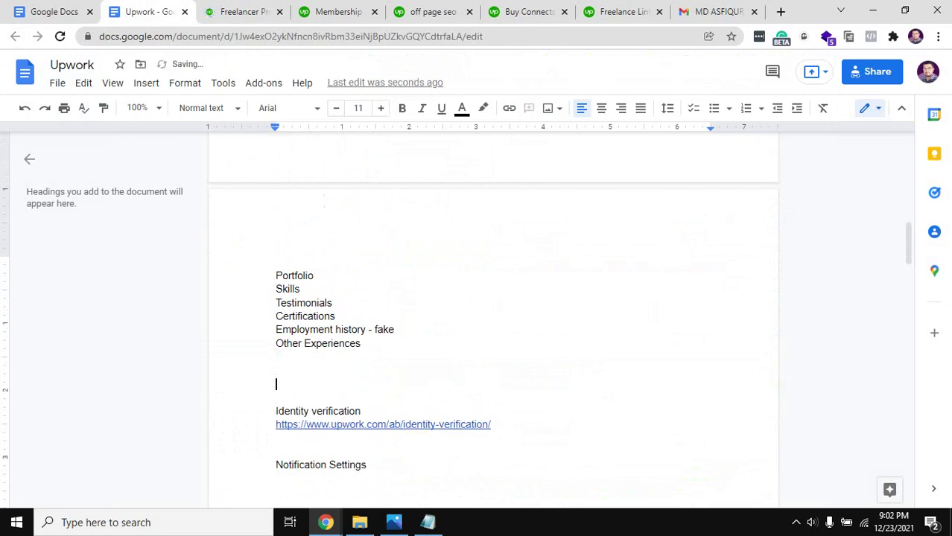
key(Return)
- Add the entry "Project Catalog" in the blank space between Other Experiences and Identity verification
text(pROJE)
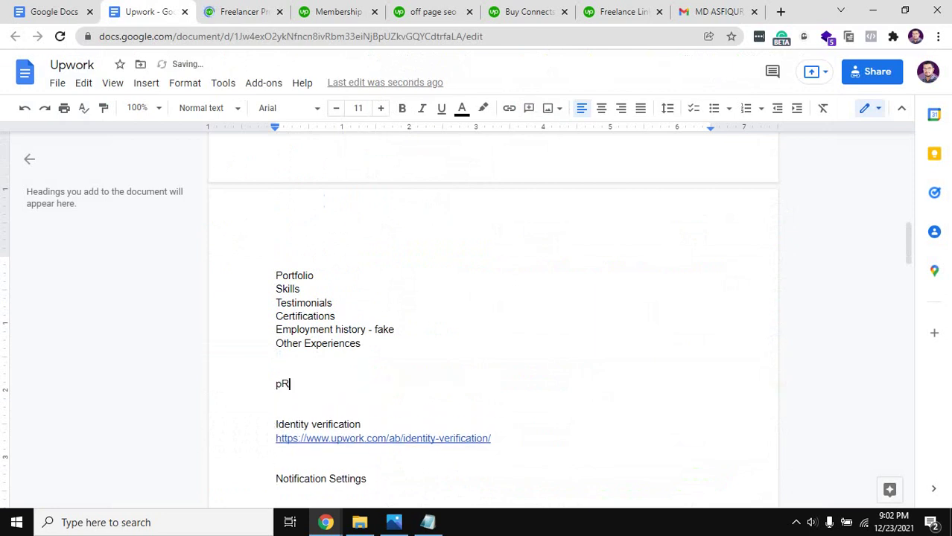
key(BackSpace)
key(BackSpace)
key(BackSpace)
key(BackSpace)
key(BackSpace)
text(PR)
key(BackSpace)
text(roject Cataglog)
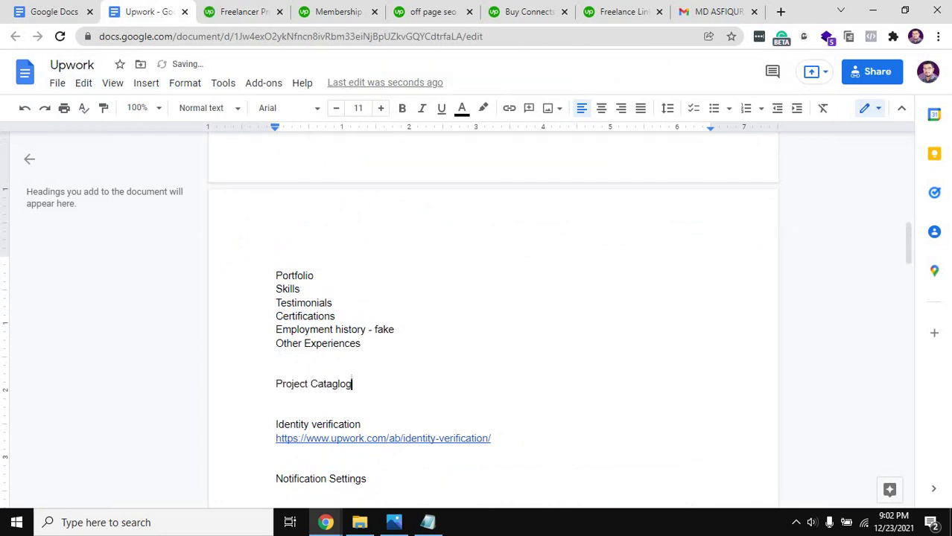
key(BackSpace)
key(BackSpace)
key(BackSpace)
key(BackSpace)
text(log)
- Format the Project Catalog line as bold red text
key(ctrl+shift+Left)
key(ctrl+shift+Left)
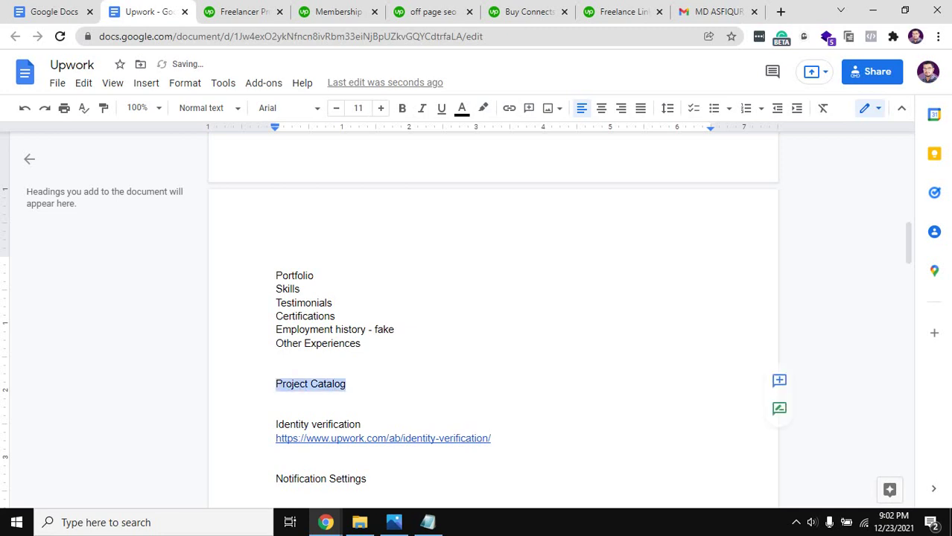
key(ctrl+b)
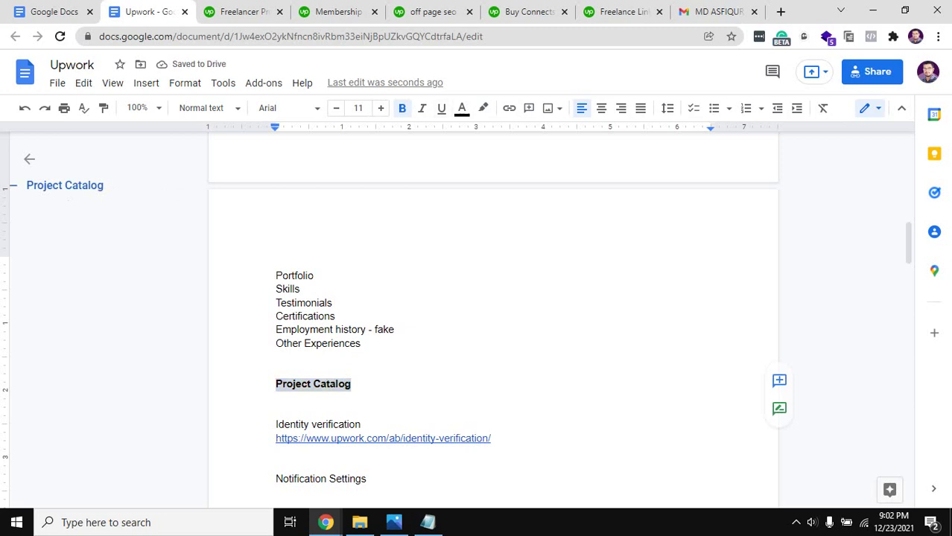
click(461, 108)
click(482, 195)
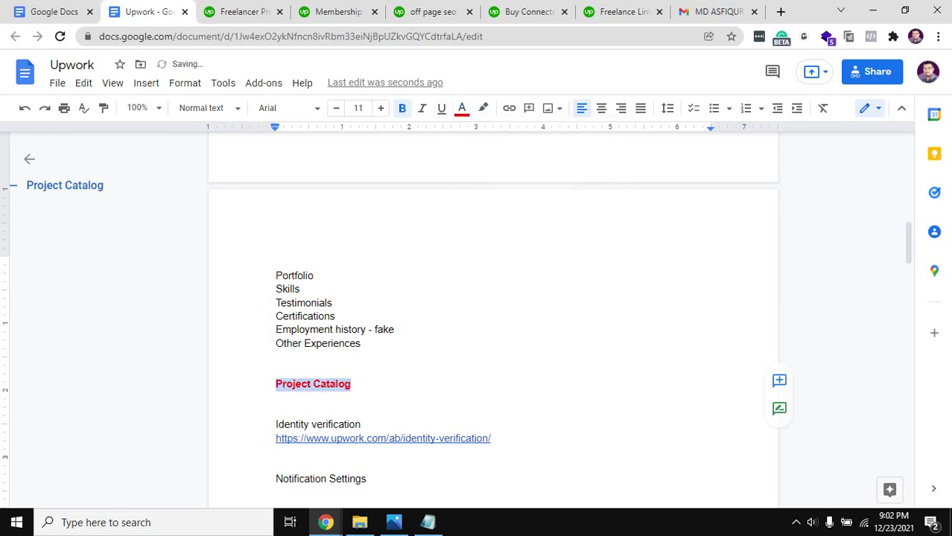
click(276, 411)
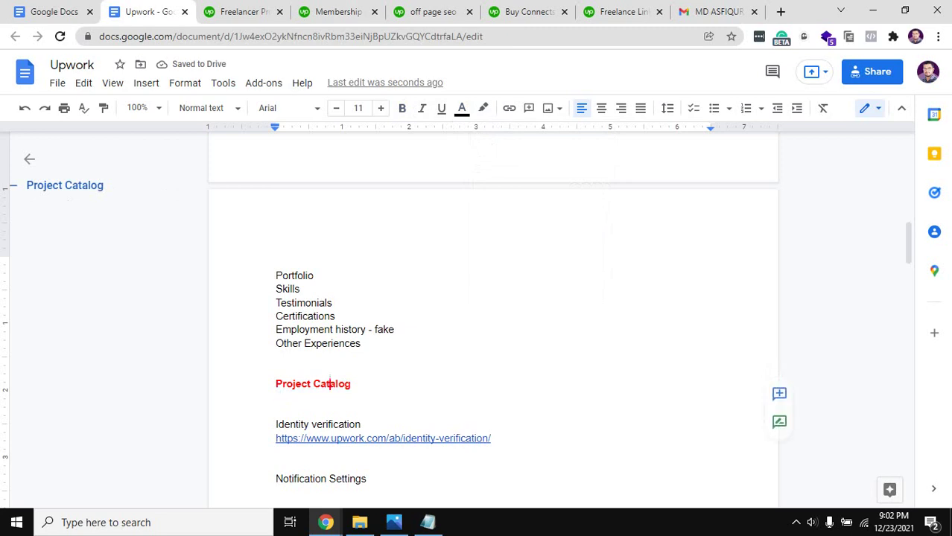
- Examine the outline entries around Project Catalog, including Identity verification with its link, Notification Settings and Black Method
double_click(330, 384)
scroll(491, 320, down, 2)
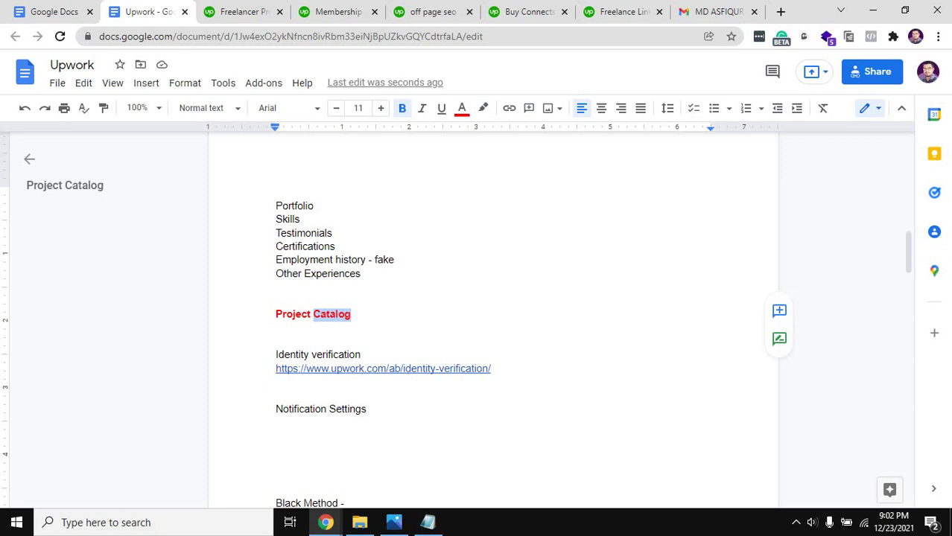
scroll(491, 320, down, 2)
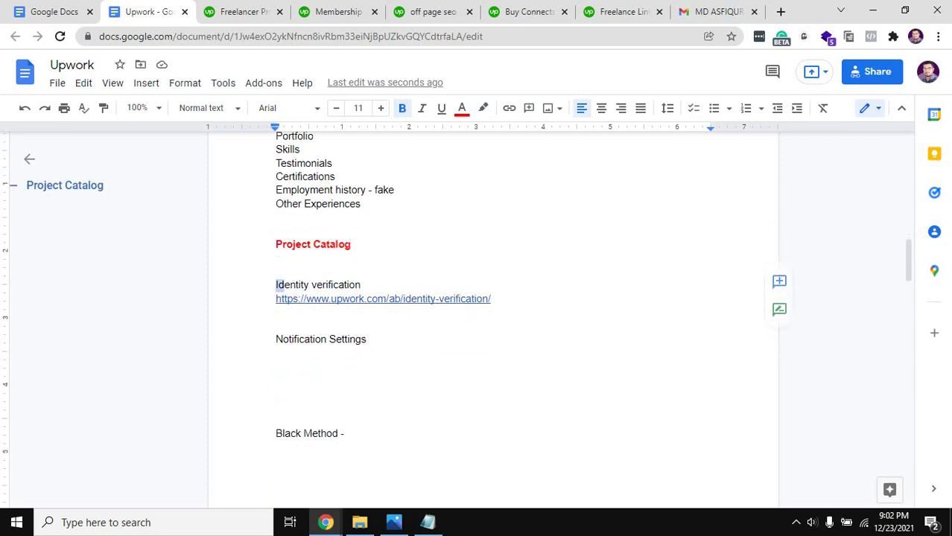
click(282, 270)
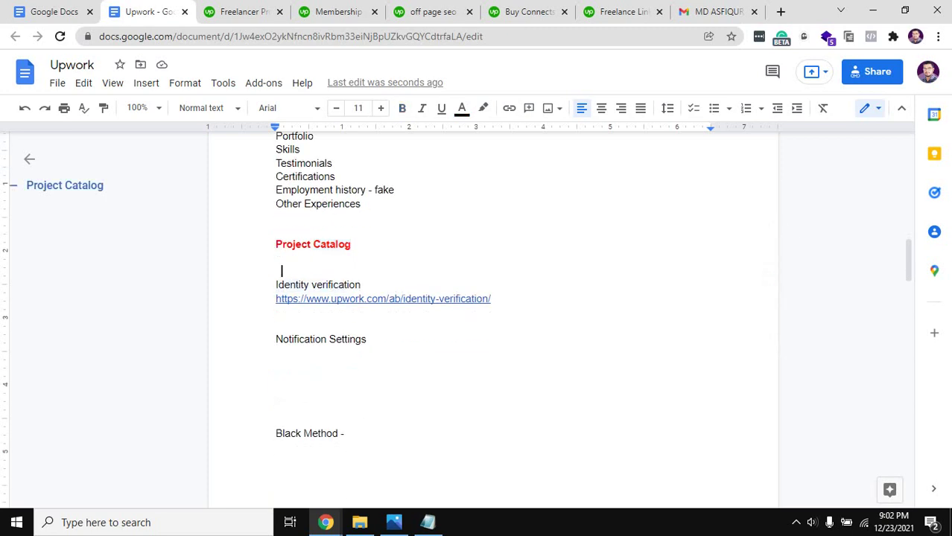
click(342, 299)
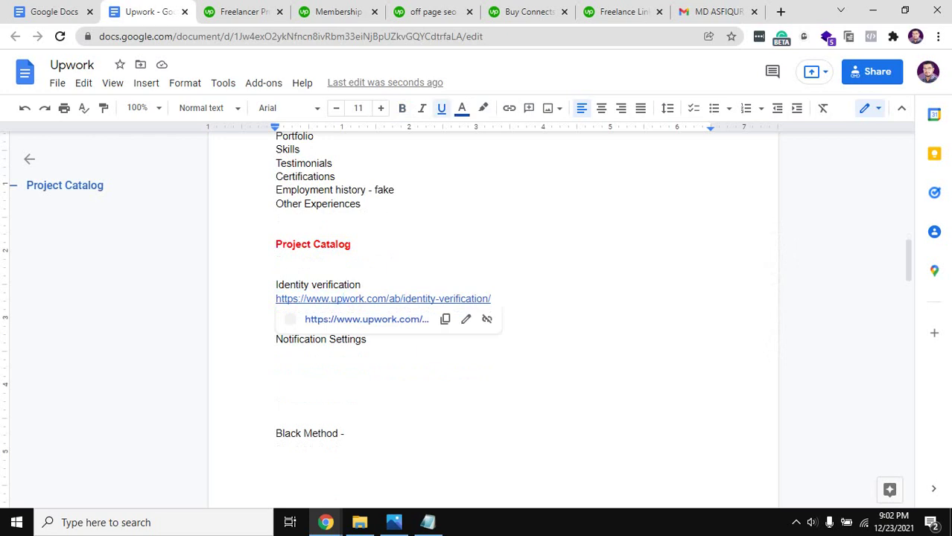
scroll(492, 320, up, 10)
scroll(491, 320, down, 15)
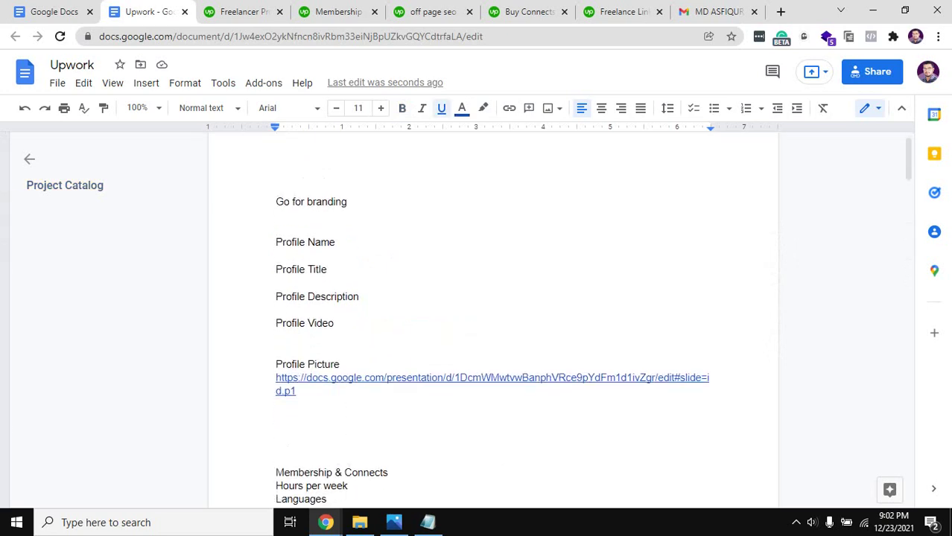
click(276, 329)
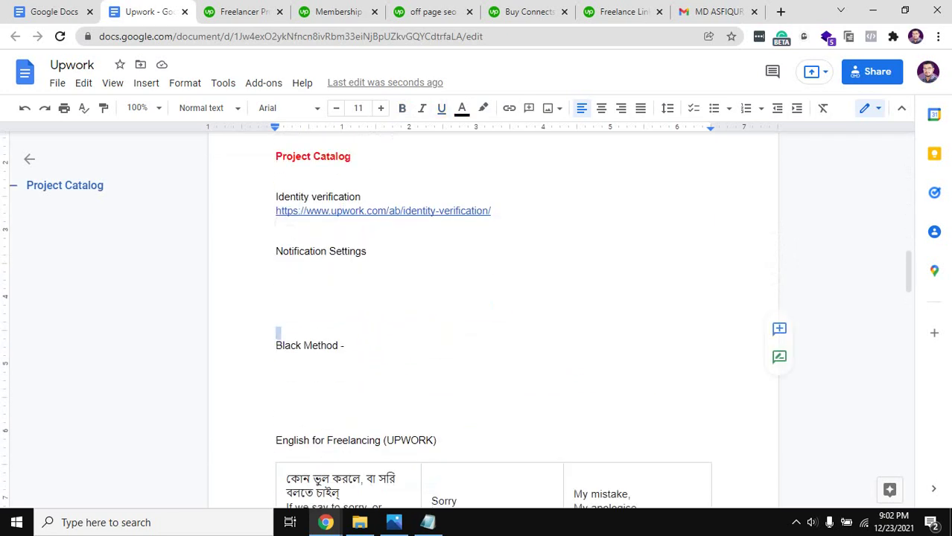
click(358, 211)
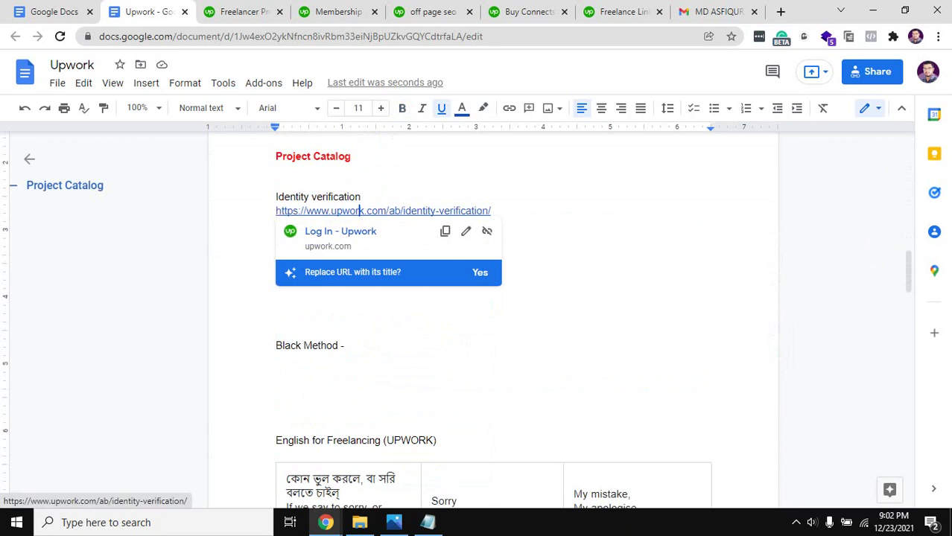
scroll(491, 321, down, 2)
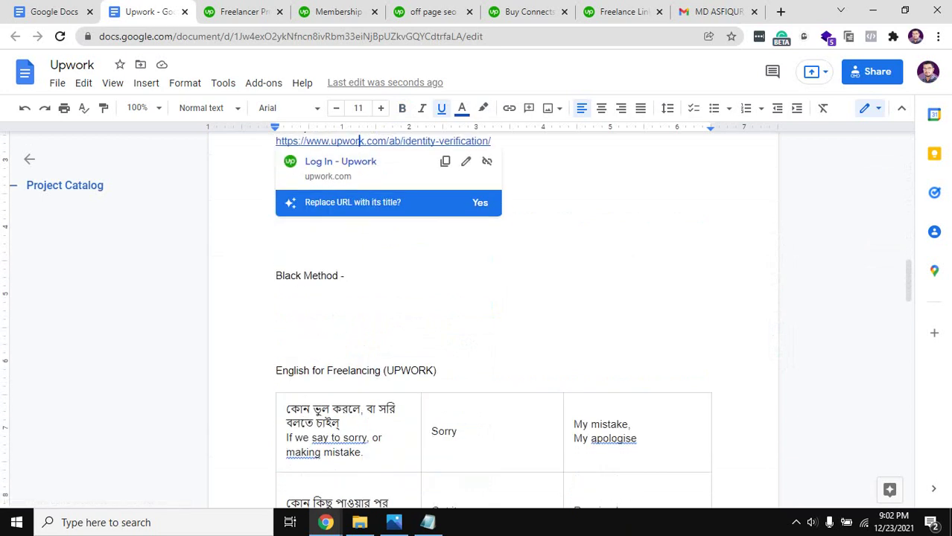
- Copy the identity verification link from the outline, open it in a new browser tab and review the Verify your identity section
triple_click(400, 140)
key(ctrl+c)
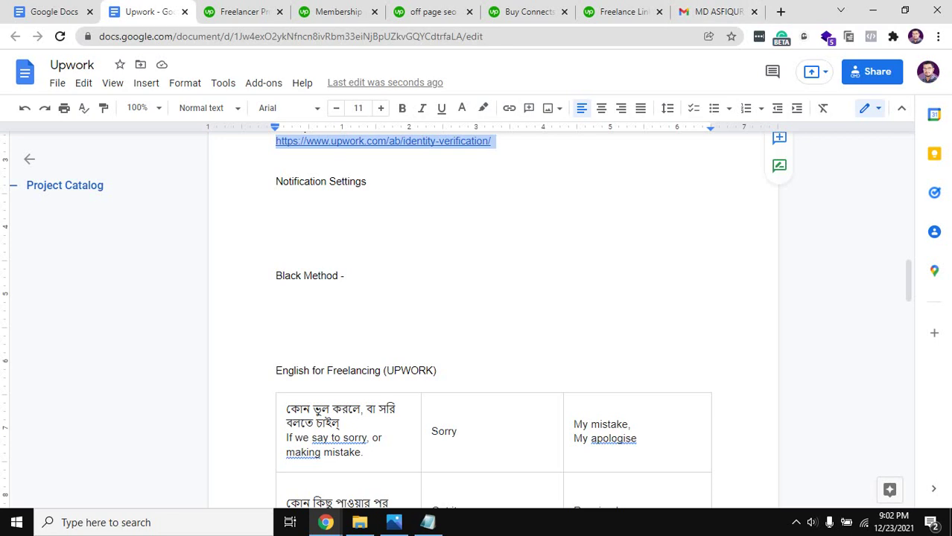
key(ctrl+t)
key(ctrl+v)
key(Return)
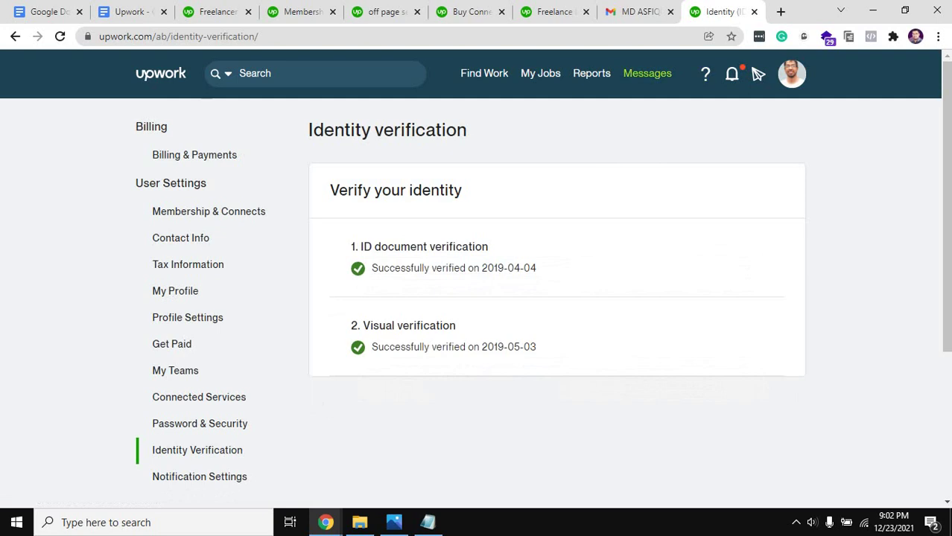
scroll(758, 73, down, 1)
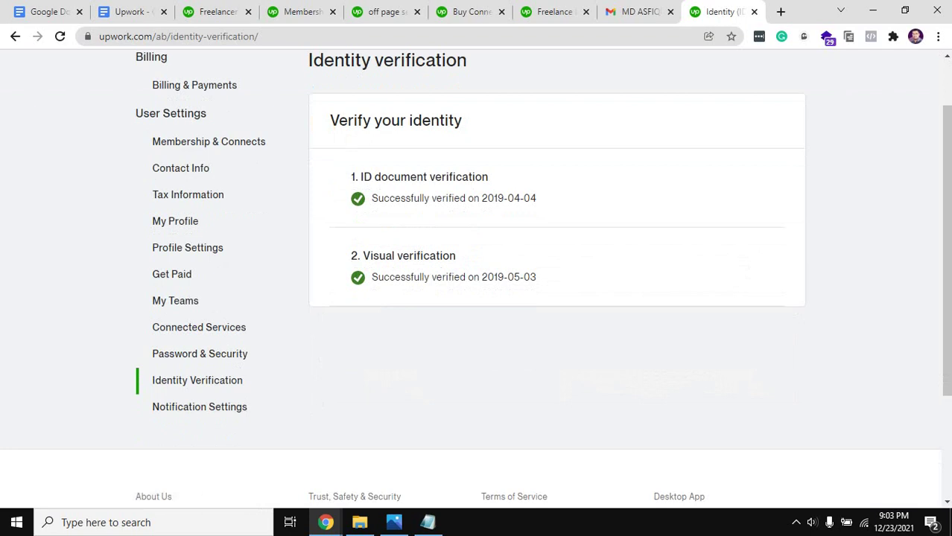
scroll(758, 73, up, 1)
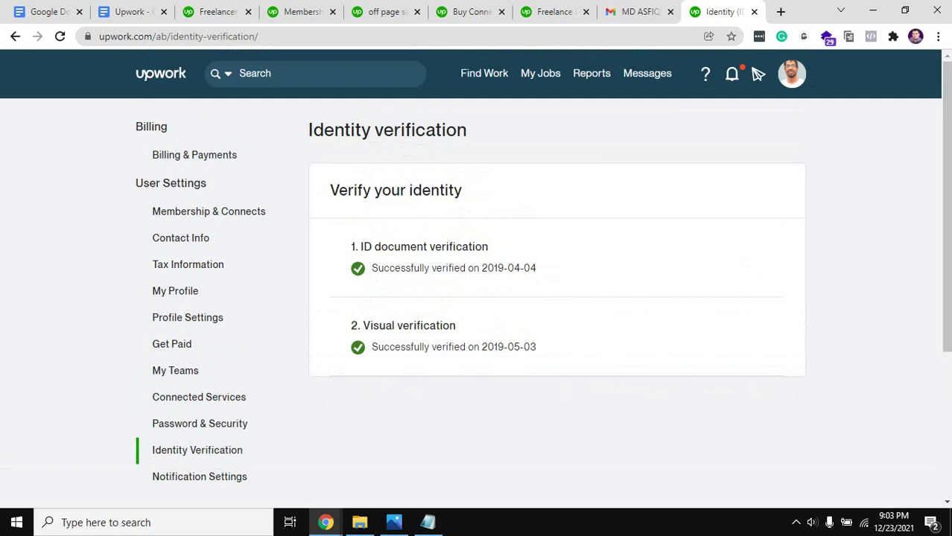
- Capture the verification area as a screenshot, outline the ID document and Visual verification entries freehand in red, and discard the capture
key(Print)
drag(311, 231, 687, 480)
drag(499, 357, 499, 329)
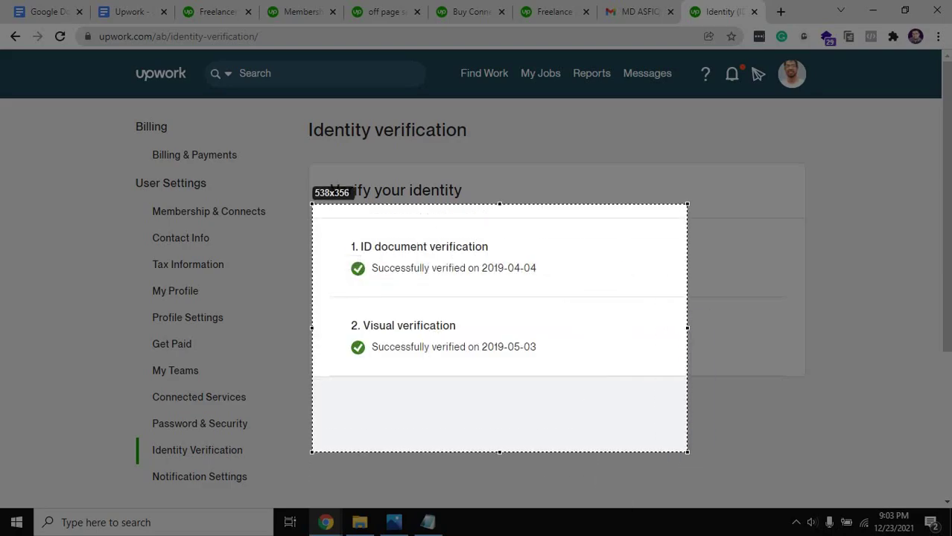
mouse_move(350, 228)
mouse_down()
mouse_move(439, 296)
mouse_move(577, 248)
mouse_move(544, 234)
mouse_move(342, 233)
mouse_up()
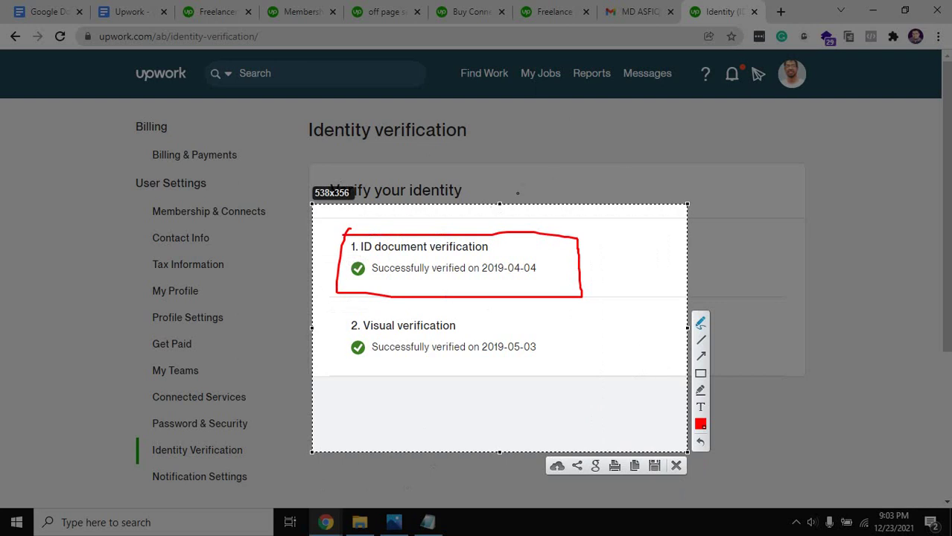
drag(329, 312, 338, 399)
mouse_move(326, 313)
mouse_down()
mouse_move(621, 322)
mouse_move(456, 389)
mouse_move(326, 391)
mouse_up()
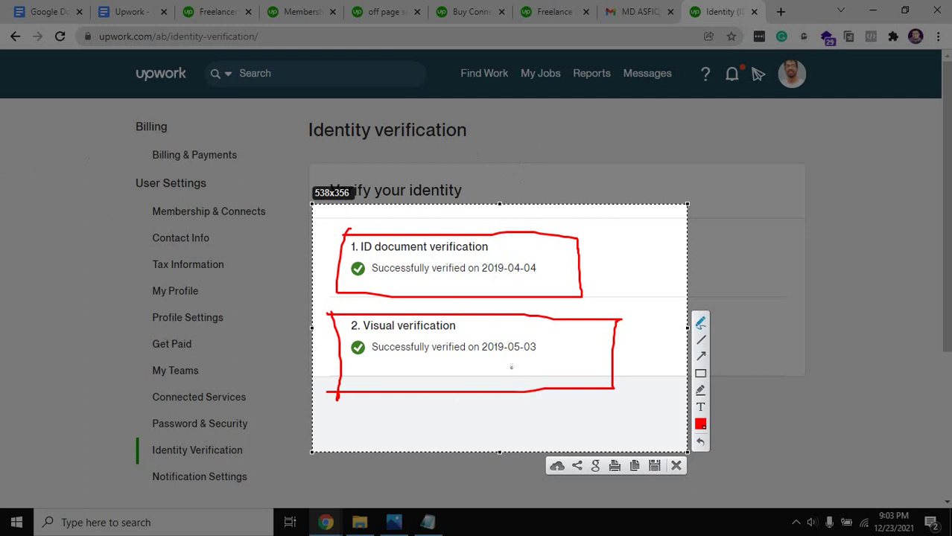
drag(489, 321, 532, 315)
drag(517, 251, 564, 237)
click(700, 323)
key(Escape)
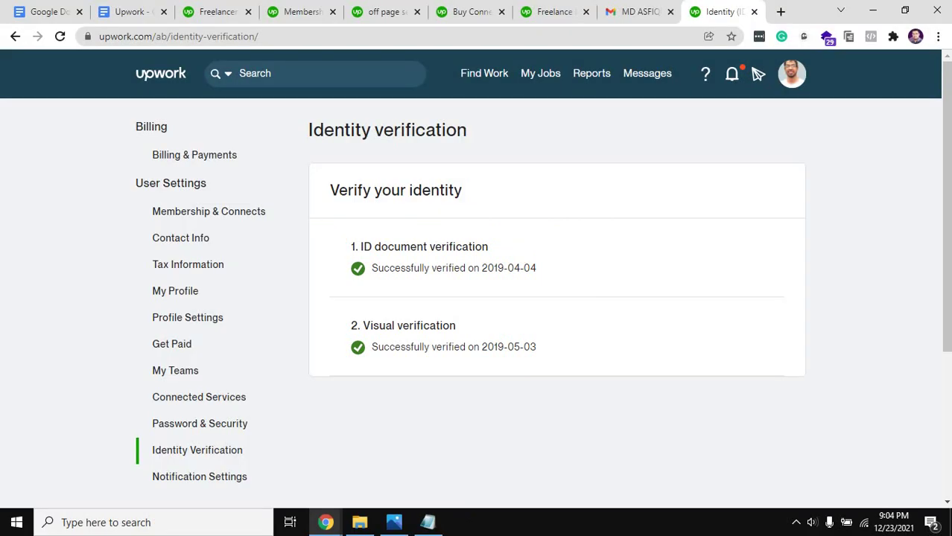
key(Print)
mouse_move(106, 97)
mouse_down()
mouse_move(670, 134)
mouse_move(837, 122)
mouse_up()
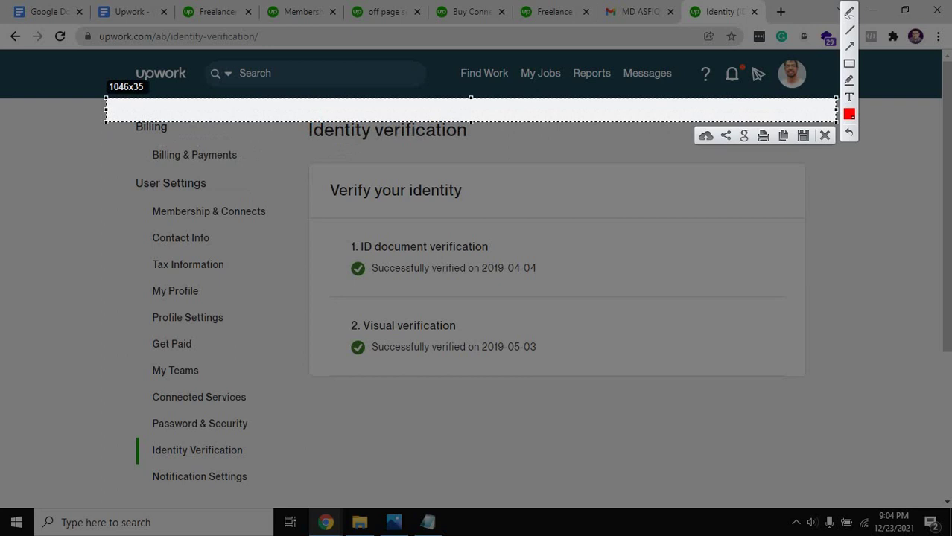
key(Escape)
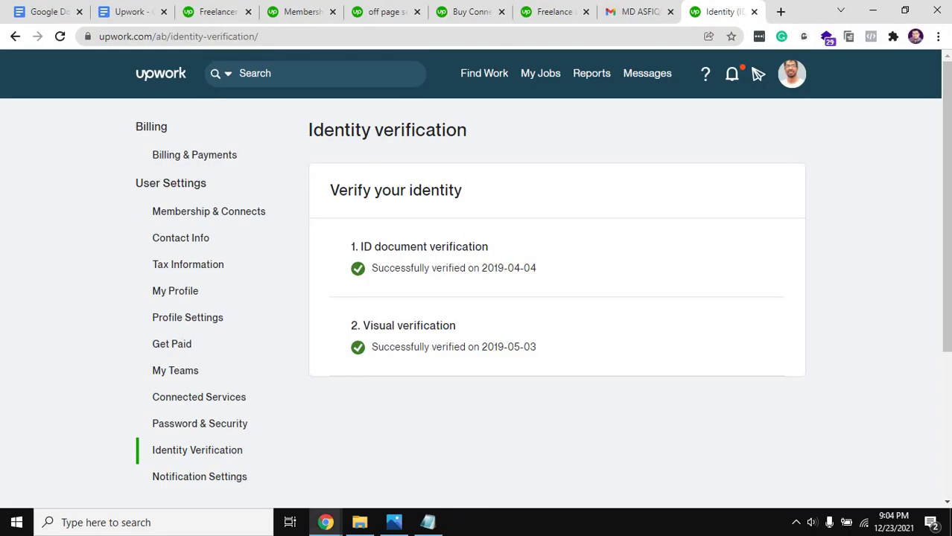
scroll(179, 289, down, 2)
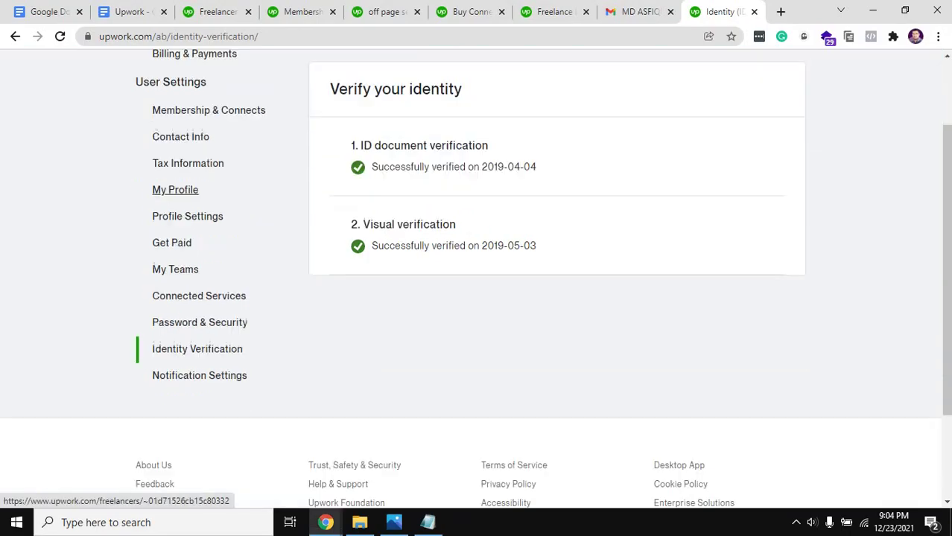
scroll(200, 285, up, 2)
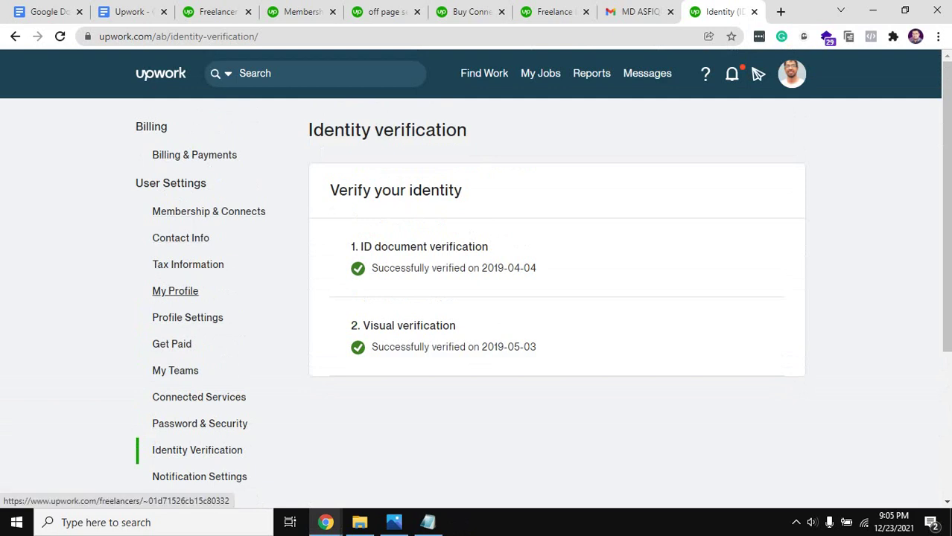
- Open My Profile in a new browser tab and review the work history, portfolio, testimonials and certifications sections
middle_click(175, 291)
key(ctrl+Tab)
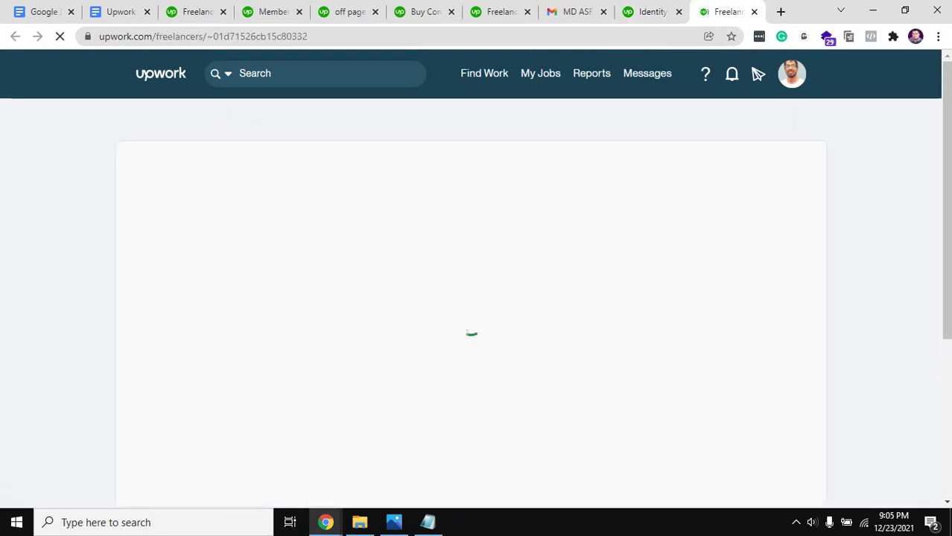
click(646, 11)
click(726, 11)
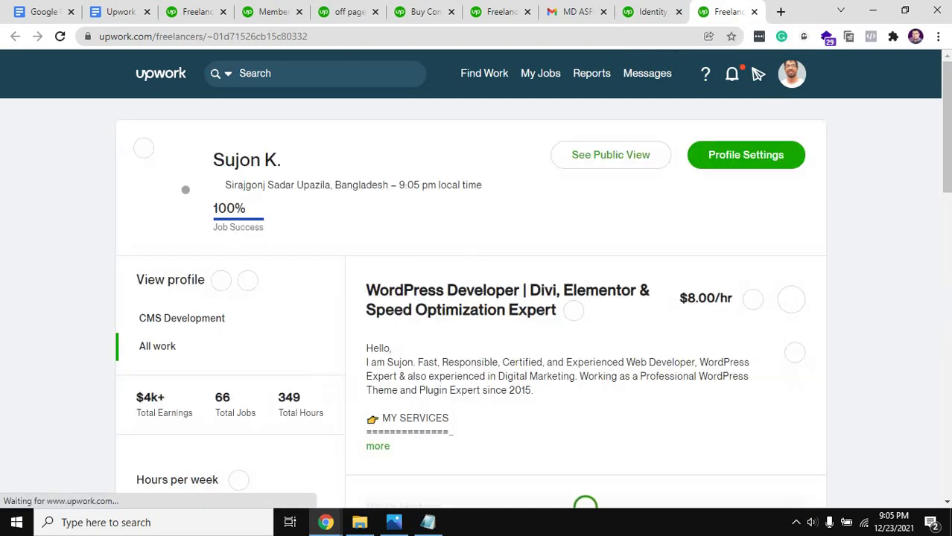
scroll(476, 283, down, 15)
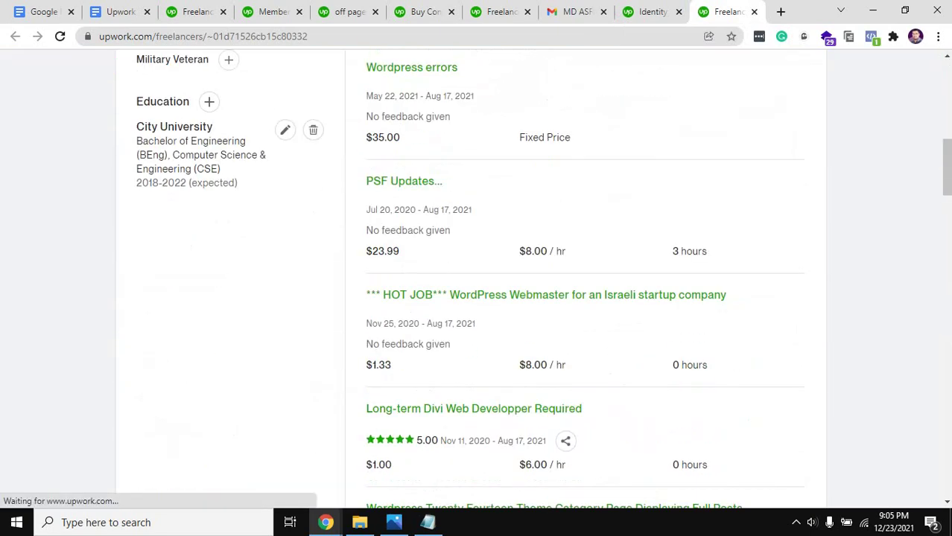
scroll(476, 283, down, 10)
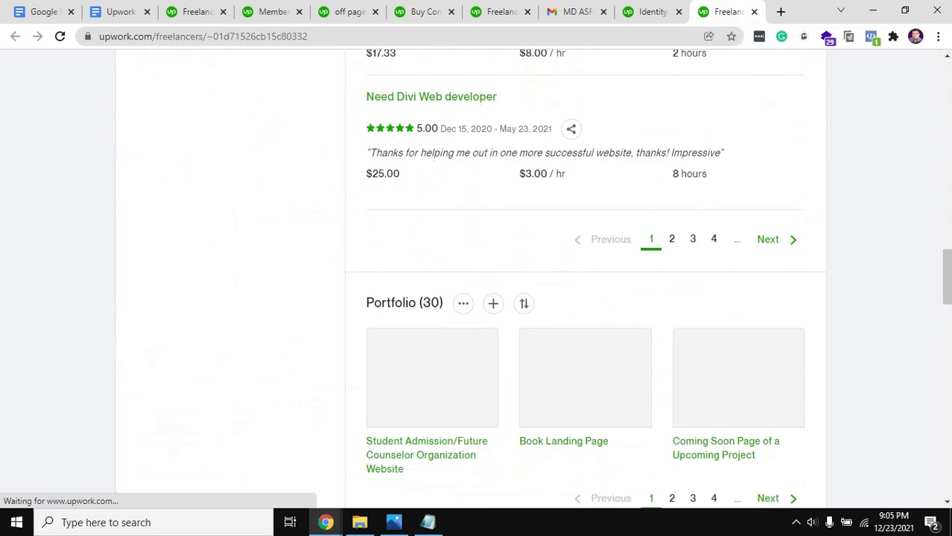
scroll(476, 283, down, 9)
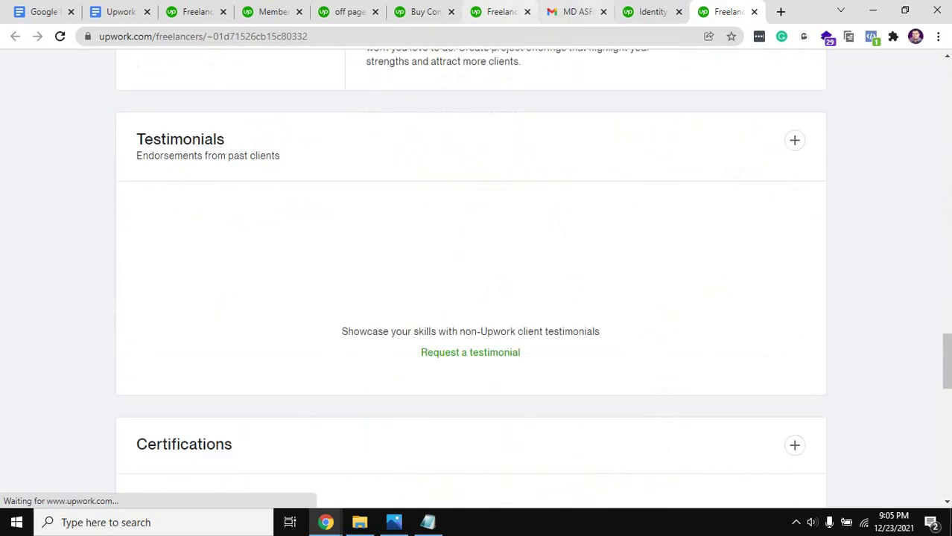
- Open Profile Settings from the Identity verification page in a new browser tab and re-enter the account password to continue
key(ctrl+shift+Tab)
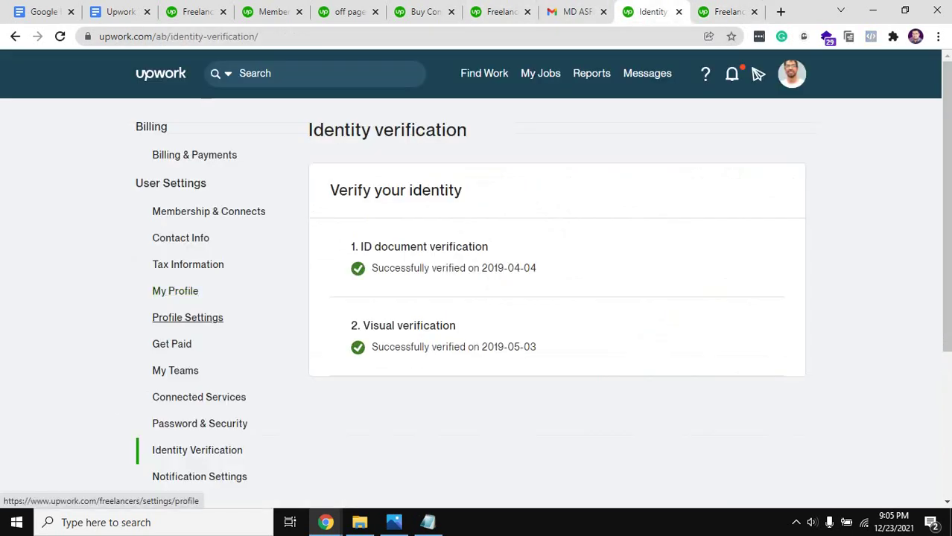
middle_click(187, 317)
click(726, 11)
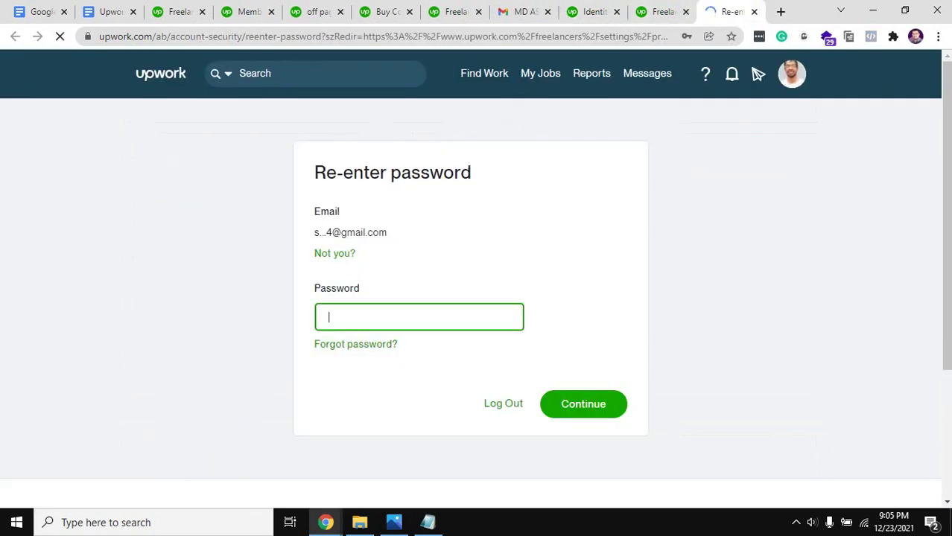
key(Down)
key(Return)
key(Return)
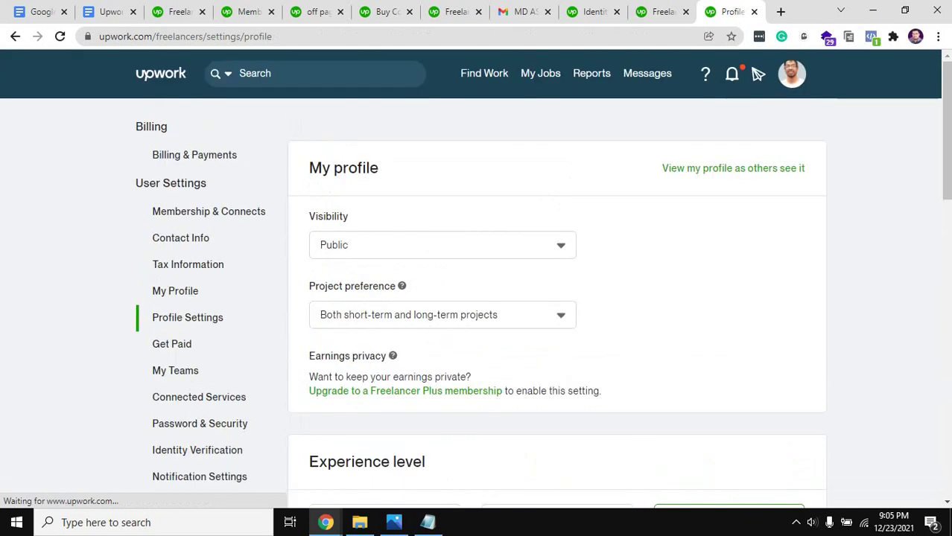
- Examine the account menu and the profile settings for visibility, project preference, experience level, categories, specialized profiles and linked accounts
click(791, 73)
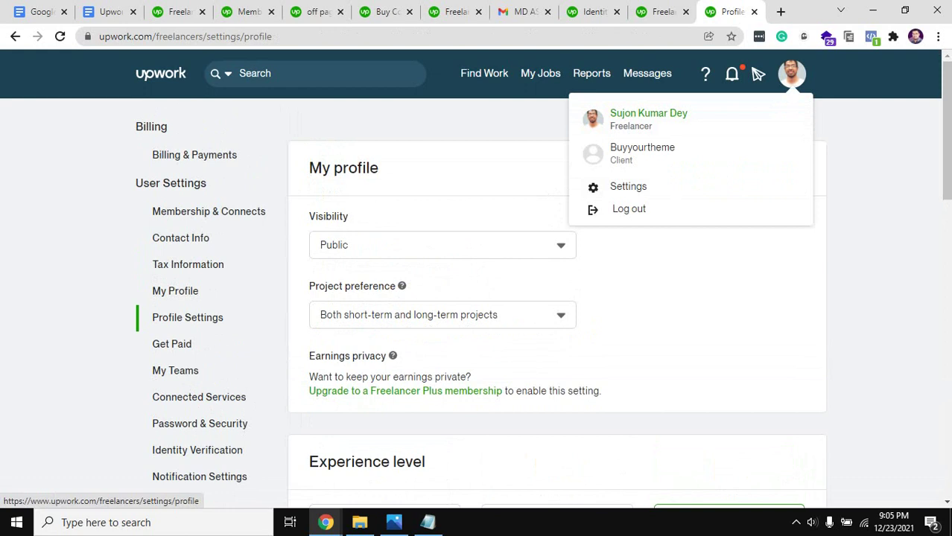
scroll(758, 73, down, 5)
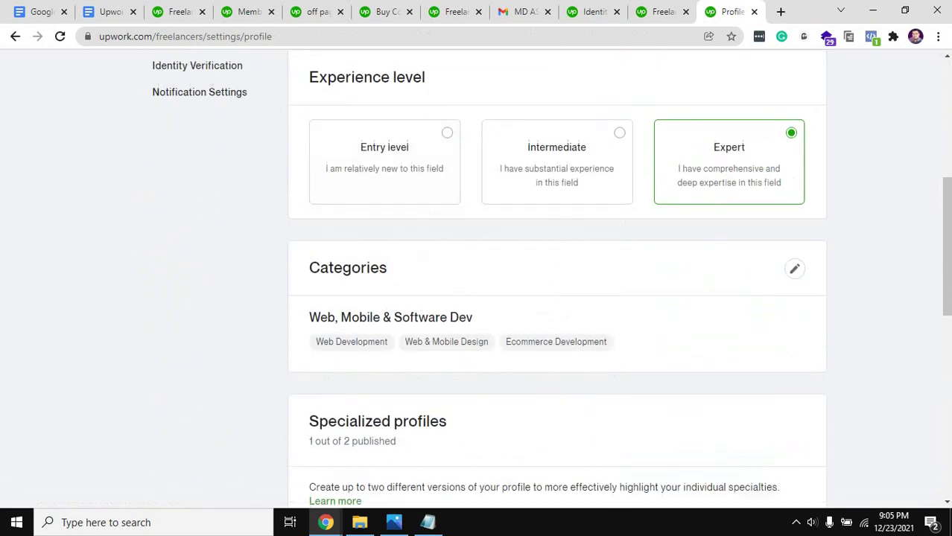
scroll(758, 73, down, 2)
scroll(758, 73, up, 7)
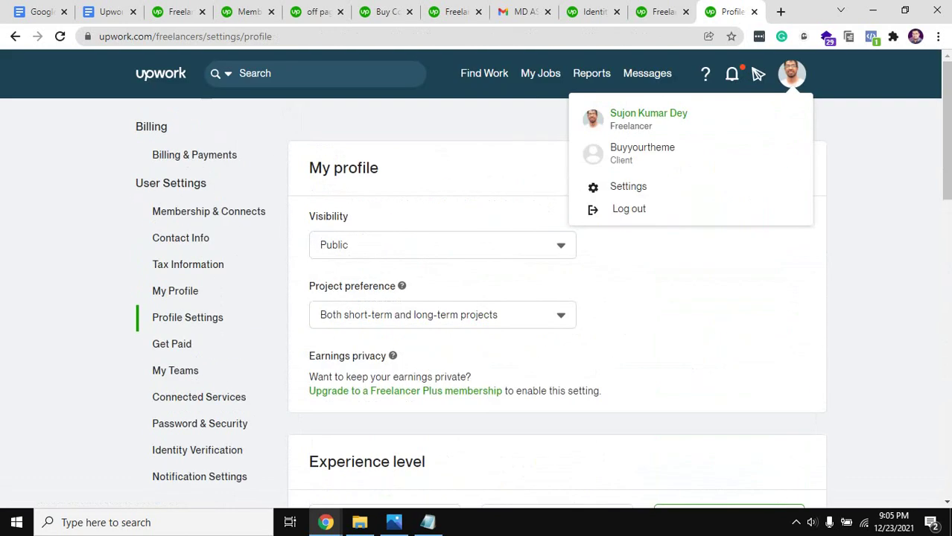
scroll(758, 73, down, 10)
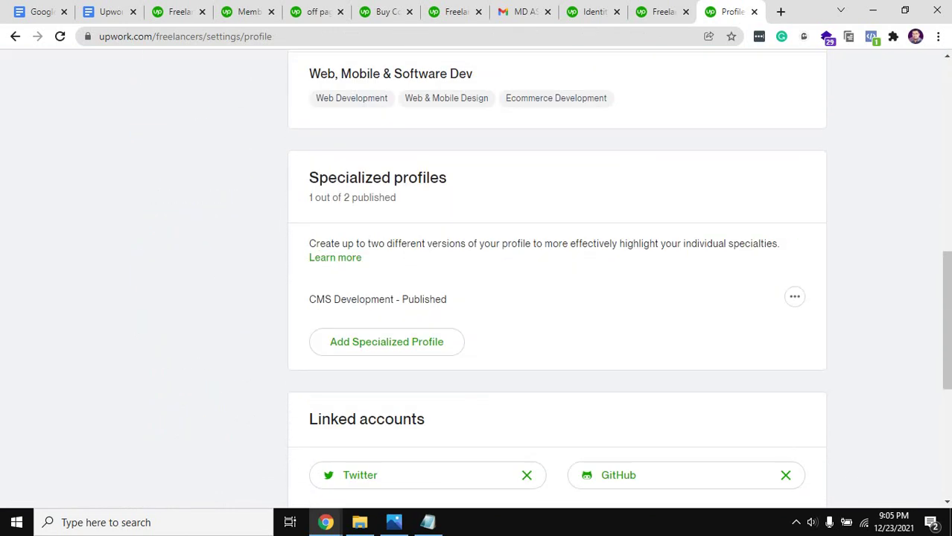
scroll(476, 278, down, 2)
scroll(476, 278, up, 5)
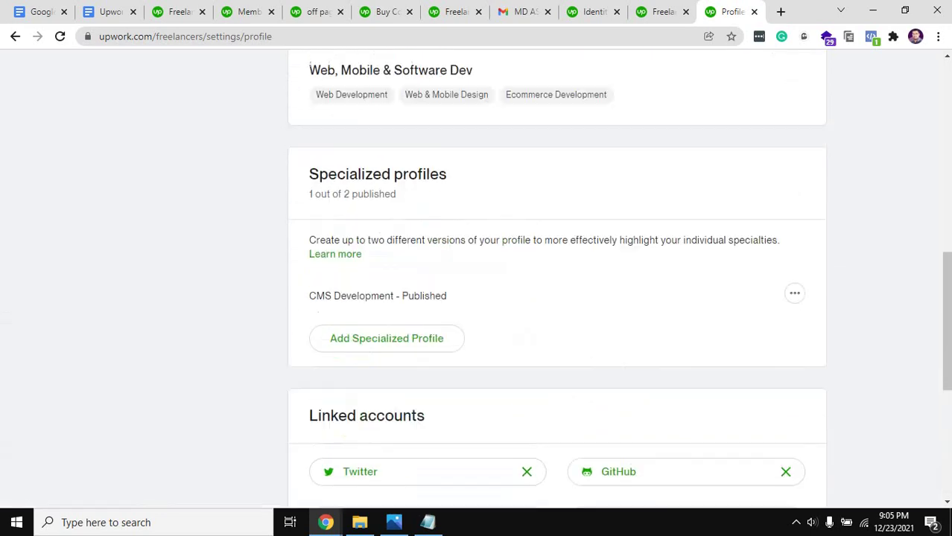
scroll(476, 278, up, 5)
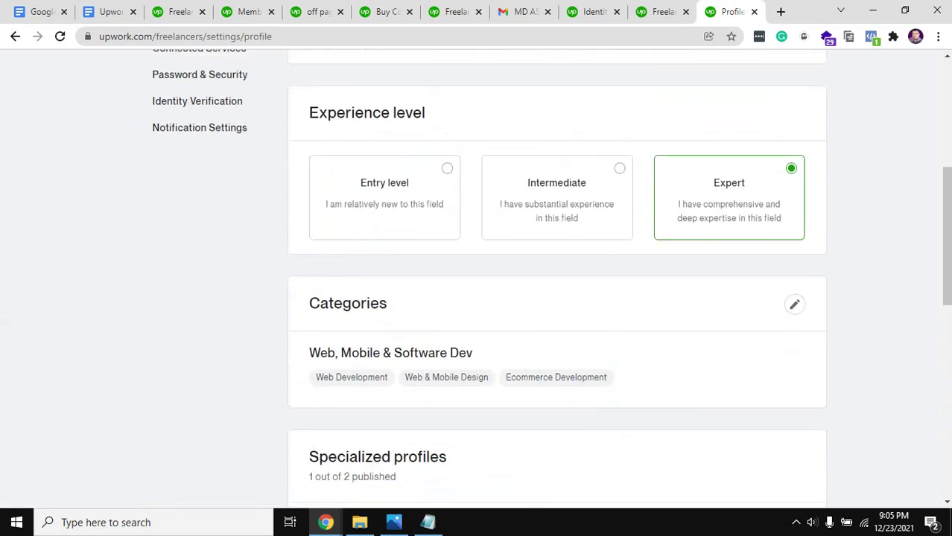
scroll(477, 278, up, 2)
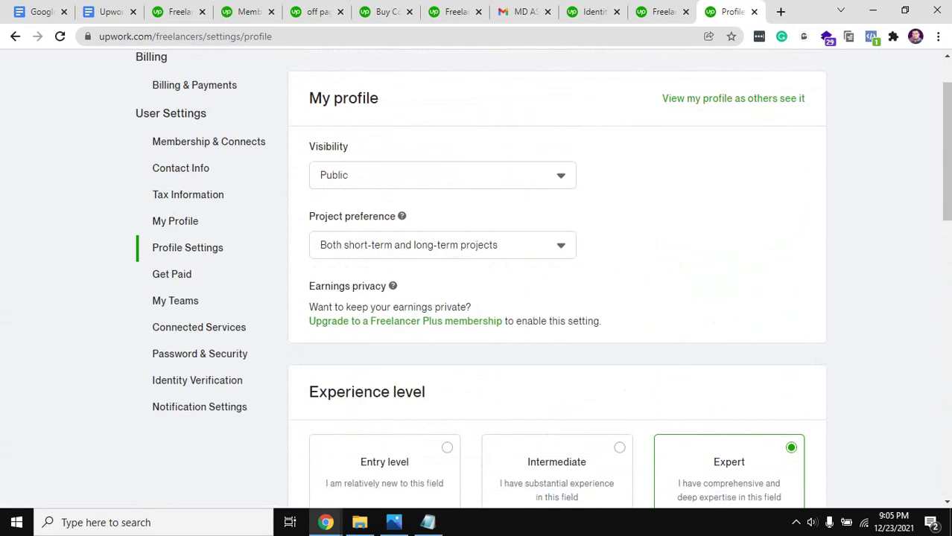
scroll(758, 74, up, 1)
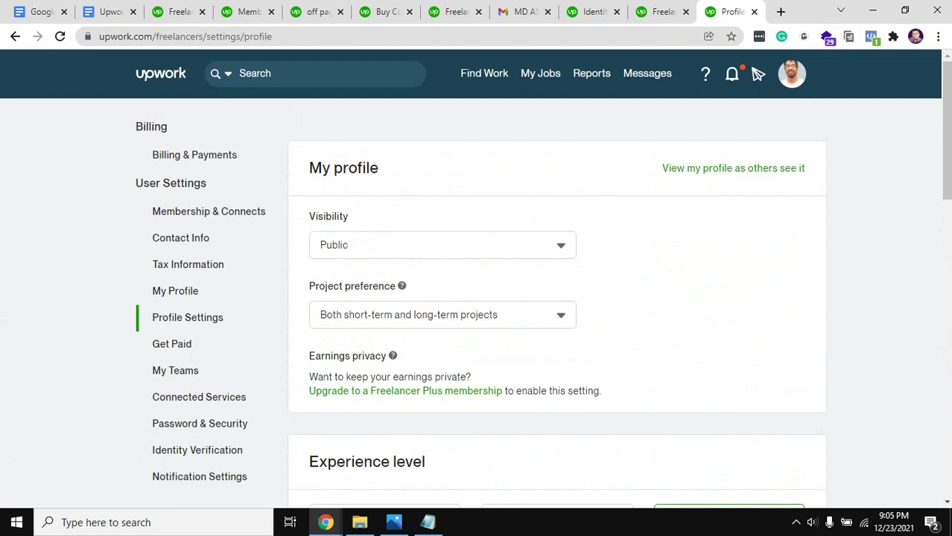
- Open Contact Info in a new browser tab and review the account, additional accounts and Location details, highlighting the Location section
middle_click(180, 237)
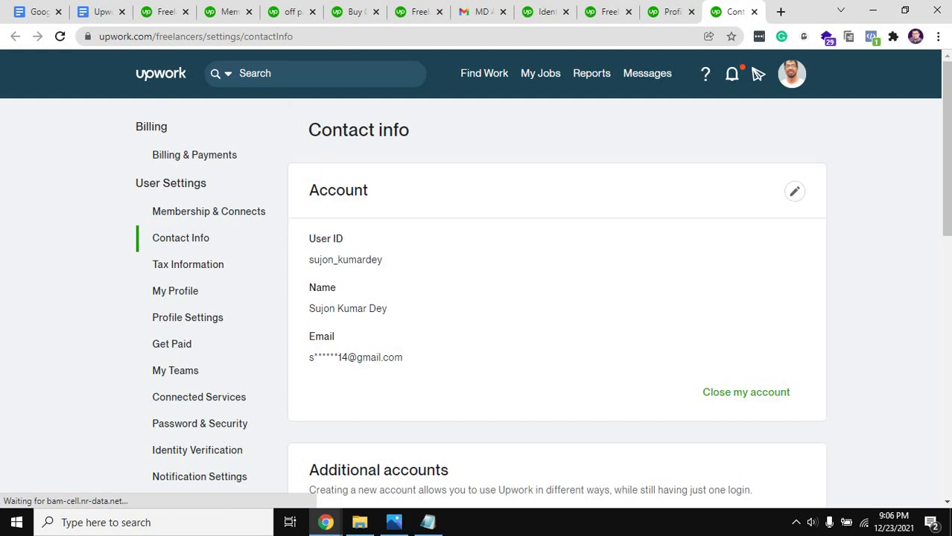
scroll(758, 73, down, 3)
scroll(551, 279, down, 5)
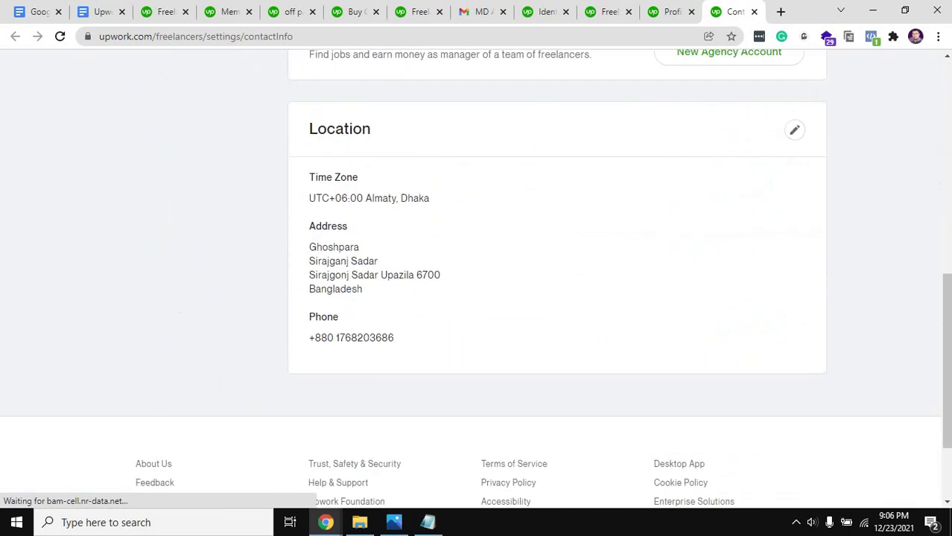
drag(309, 129, 394, 338)
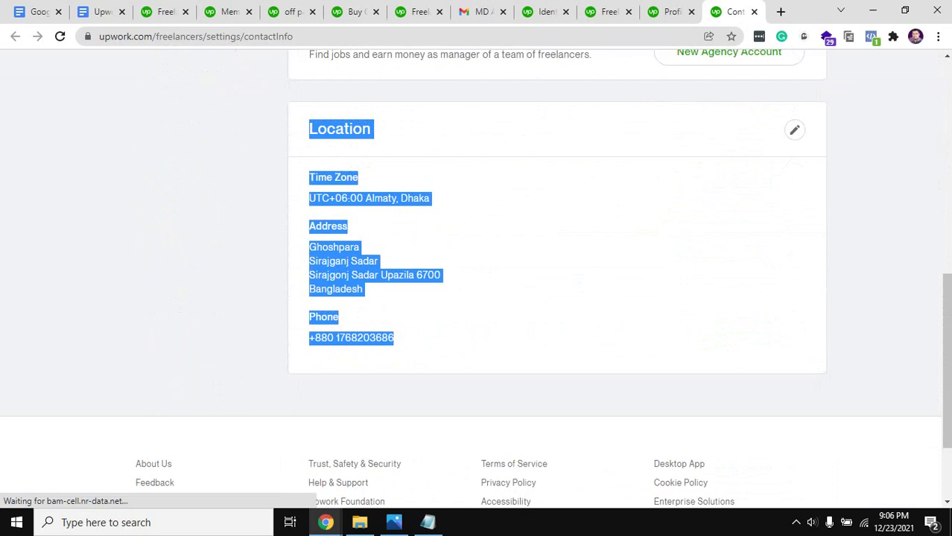
click(394, 339)
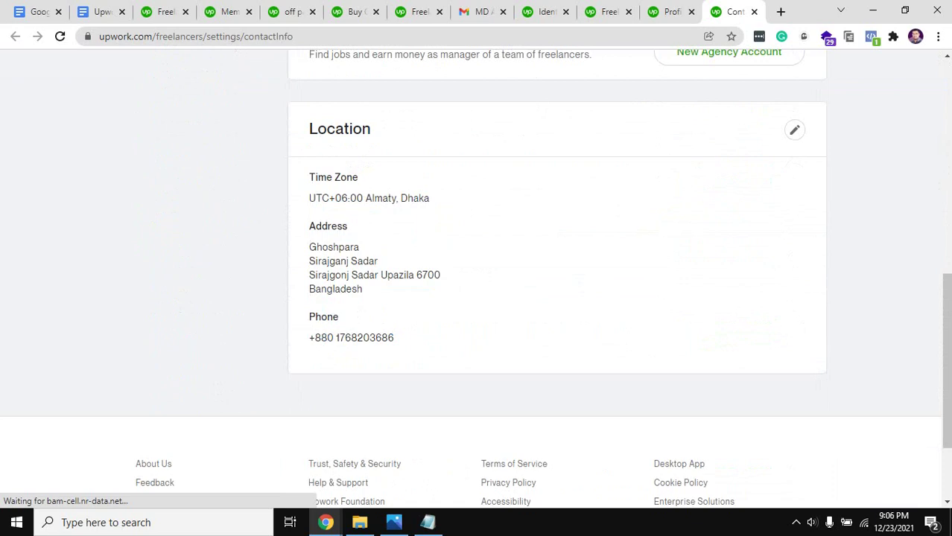
double_click(339, 129)
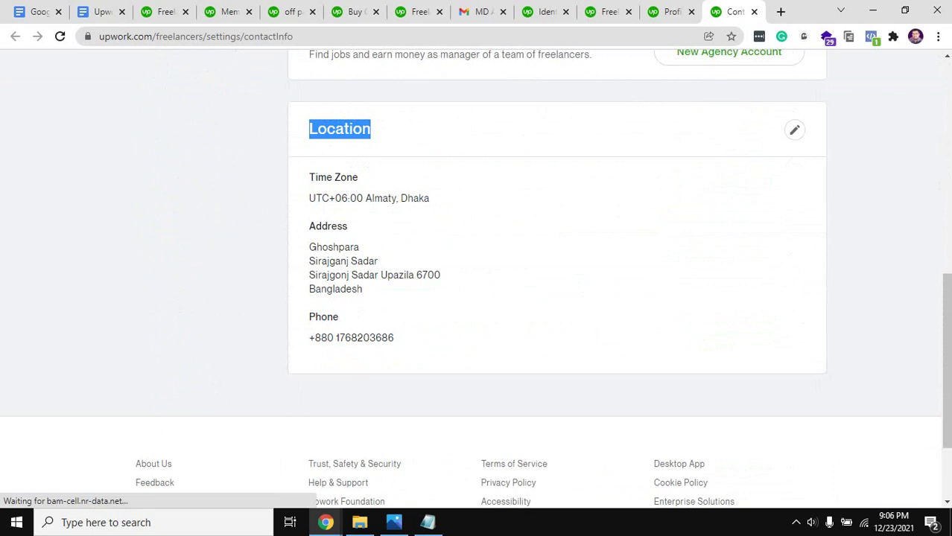
scroll(551, 278, up, 5)
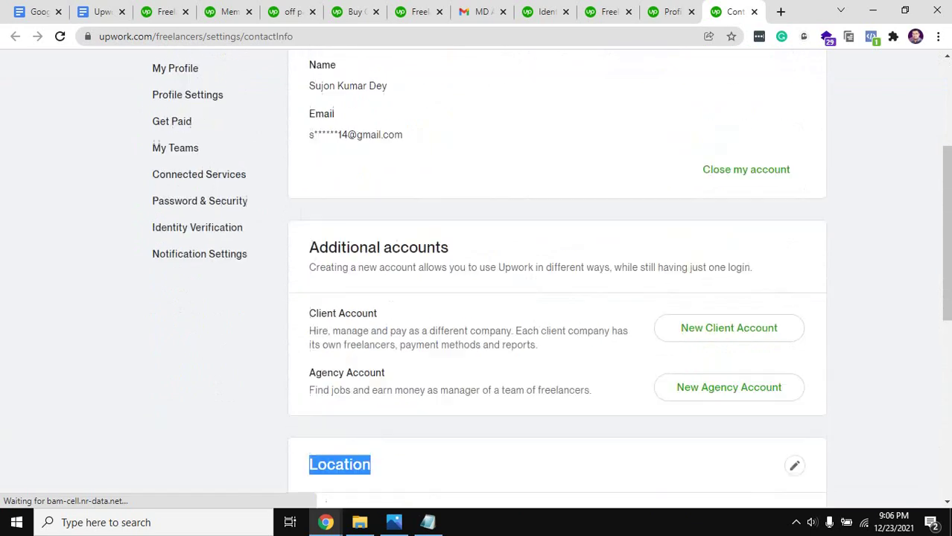
scroll(551, 278, up, 2)
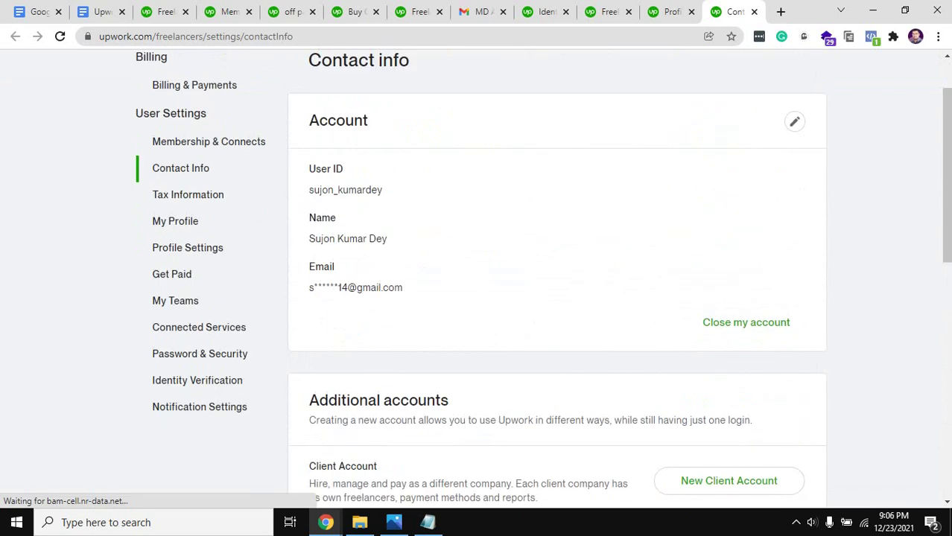
scroll(551, 278, up, 1)
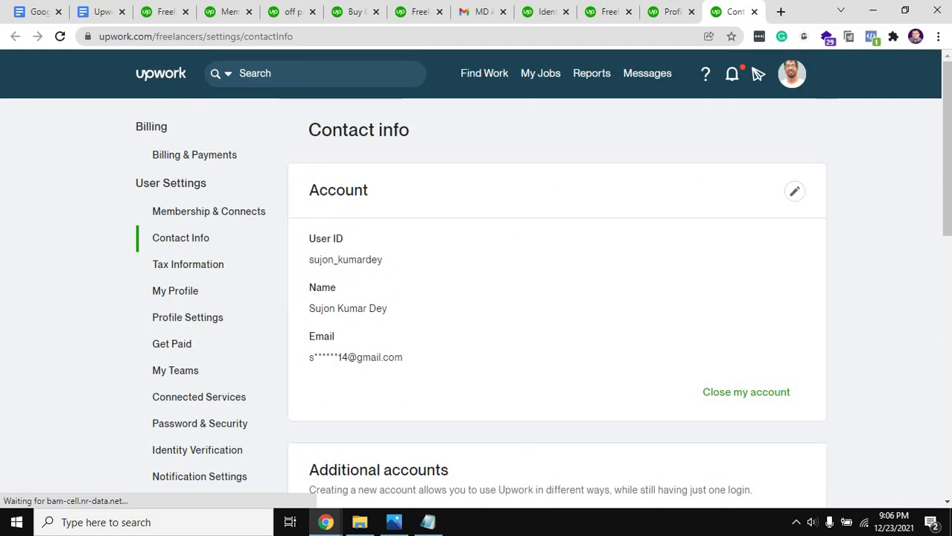
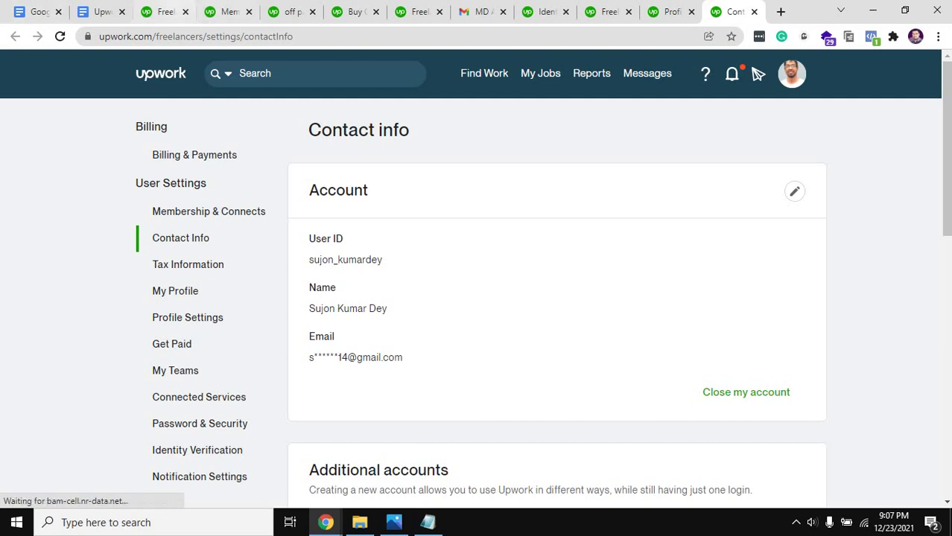
- Return to the Upwork outline document and highlight the Notification Settings line below the identity verification link
click(355, 12)
click(546, 12)
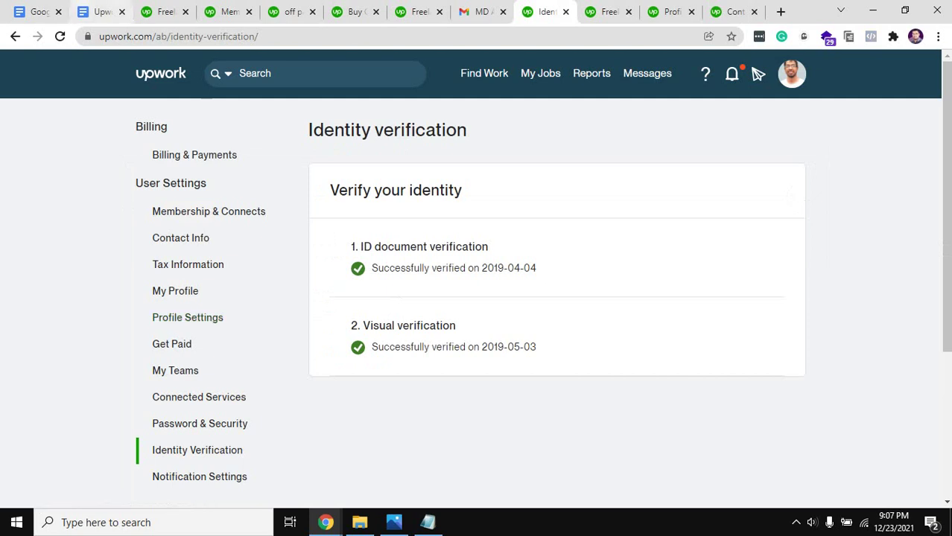
click(99, 12)
scroll(477, 312, up, 3)
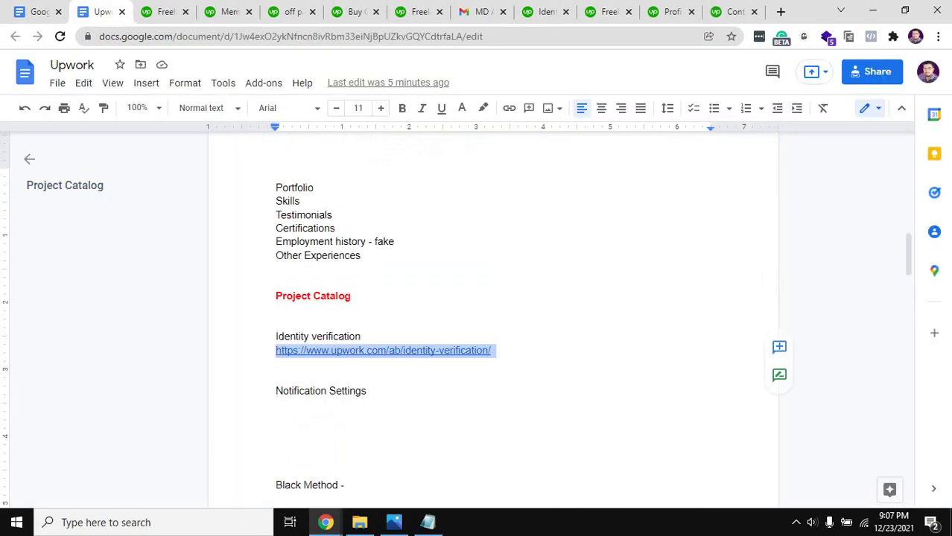
triple_click(318, 391)
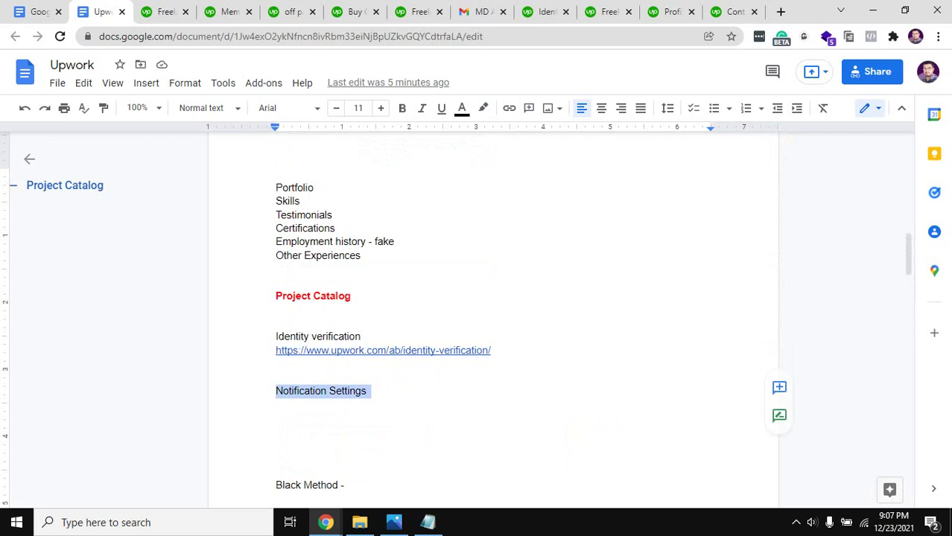
- Open Notification Settings from the Identity verification page and review the desktop, mobile and email message options and other email updates
click(546, 12)
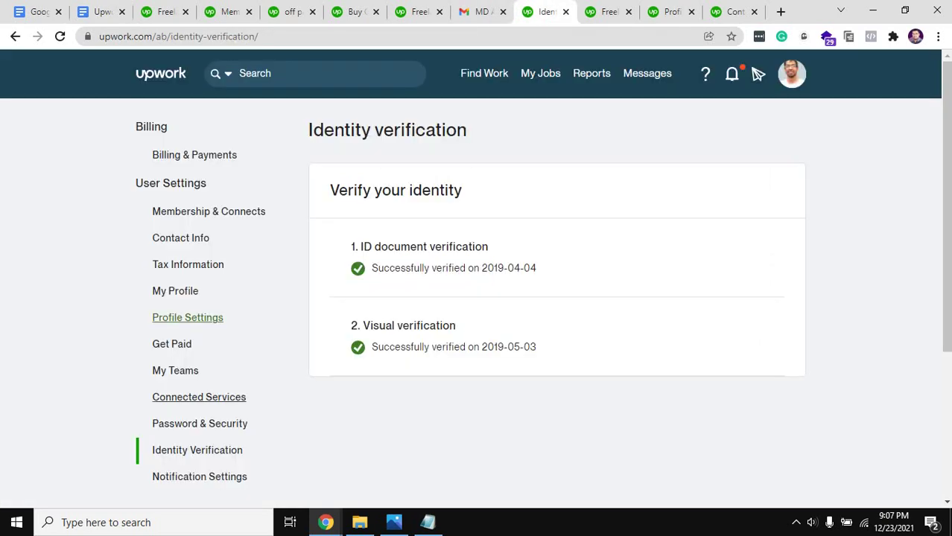
scroll(197, 328, down, 2)
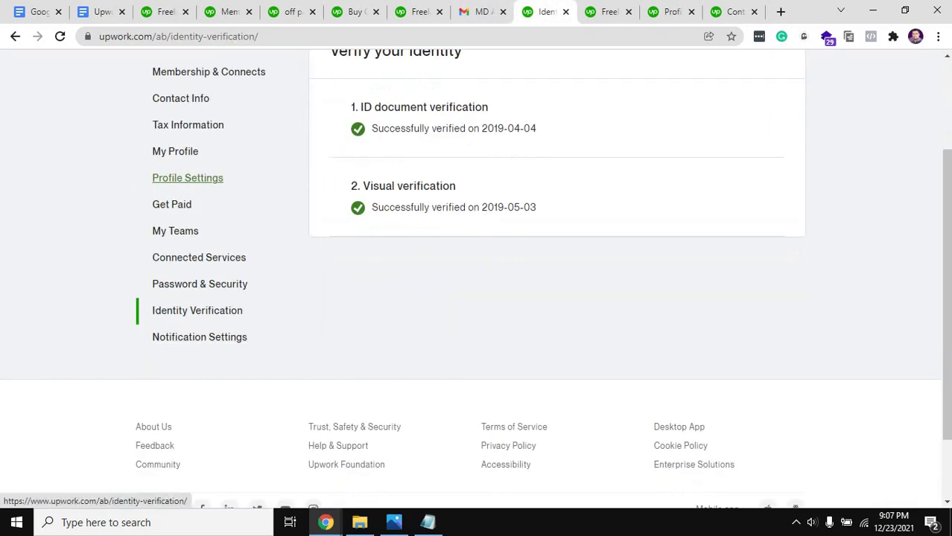
click(199, 337)
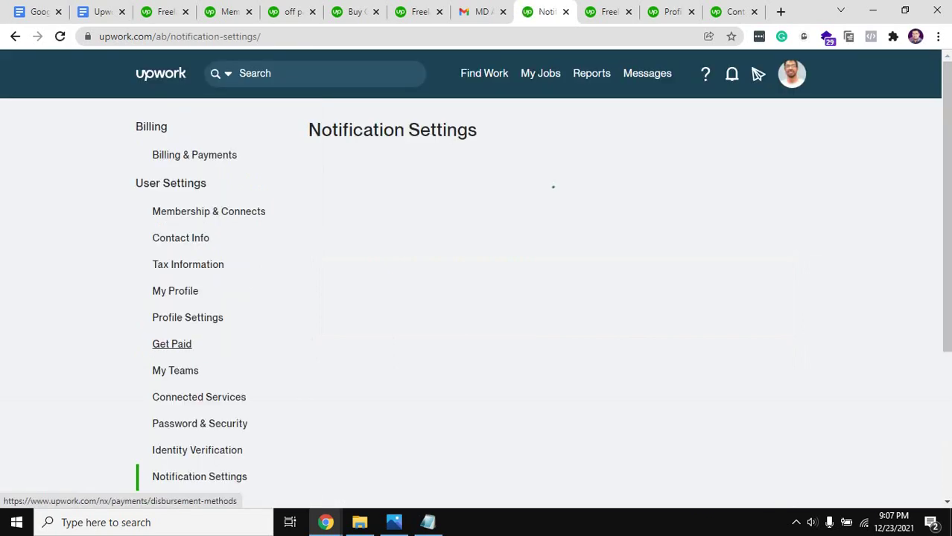
scroll(199, 397, down, 1)
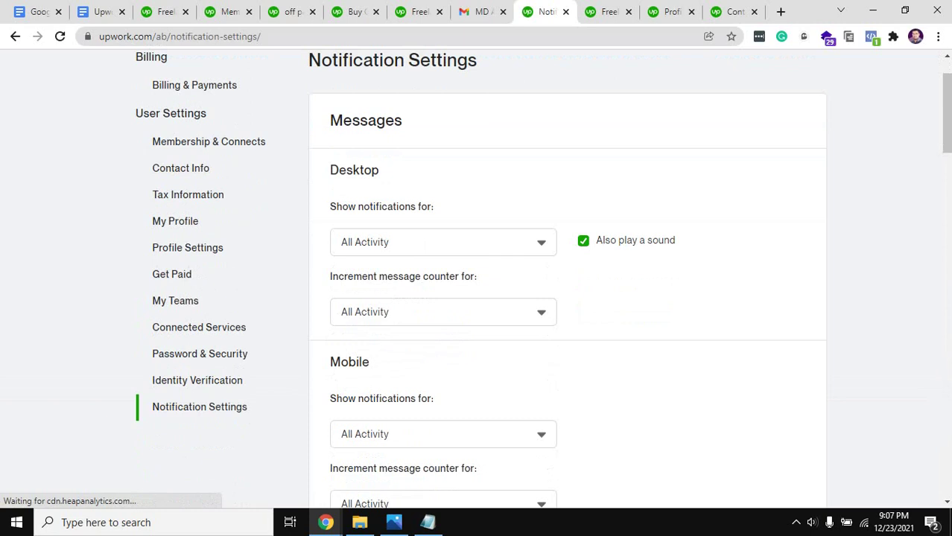
scroll(543, 279, down, 7)
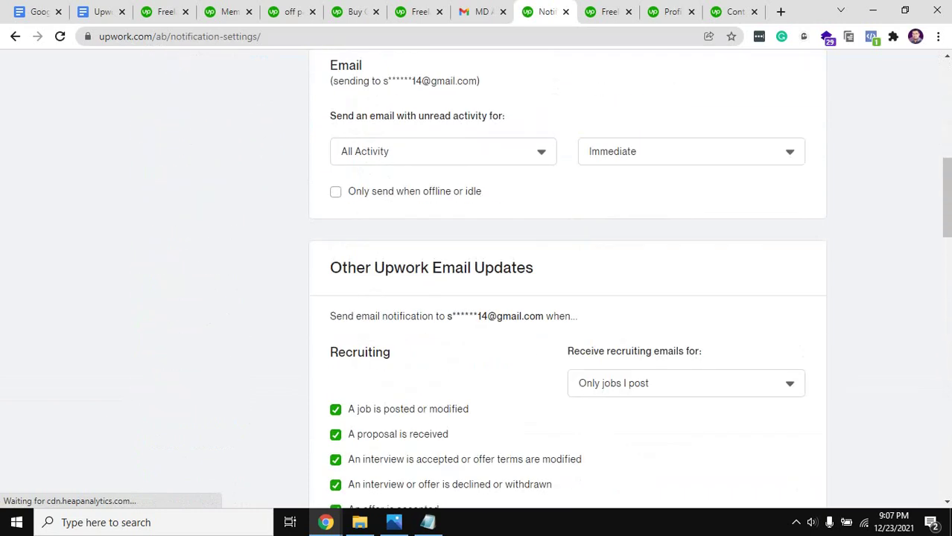
scroll(336, 301, down, 2)
scroll(335, 301, up, 6)
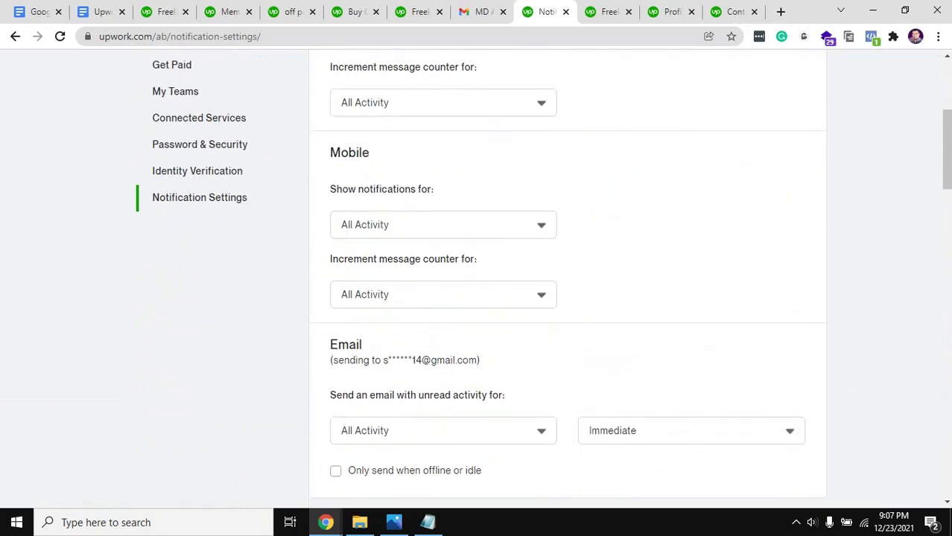
scroll(475, 279, up, 4)
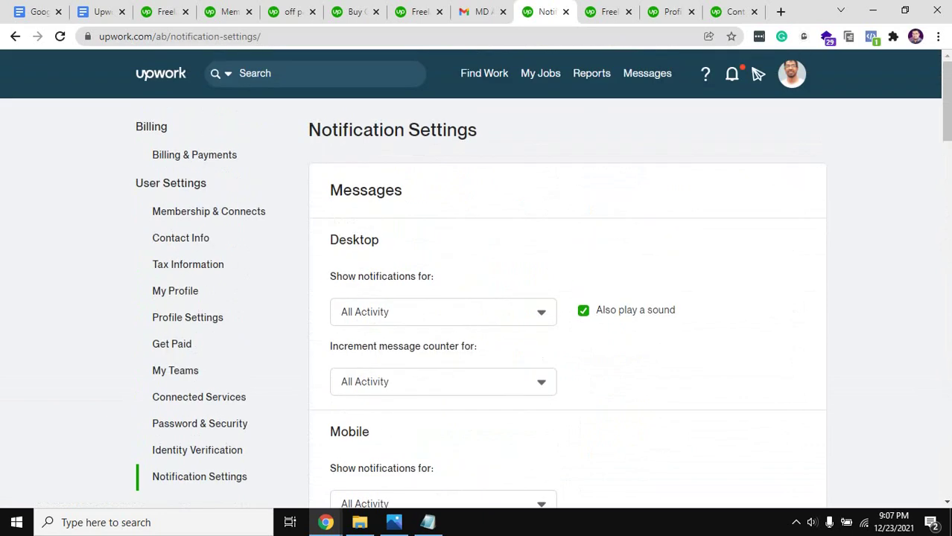
- Review the Upwork notification options, covering messages, recruiting, proposals, contracts, groups, membership and miscellaneous email updates
scroll(757, 74, down, 3)
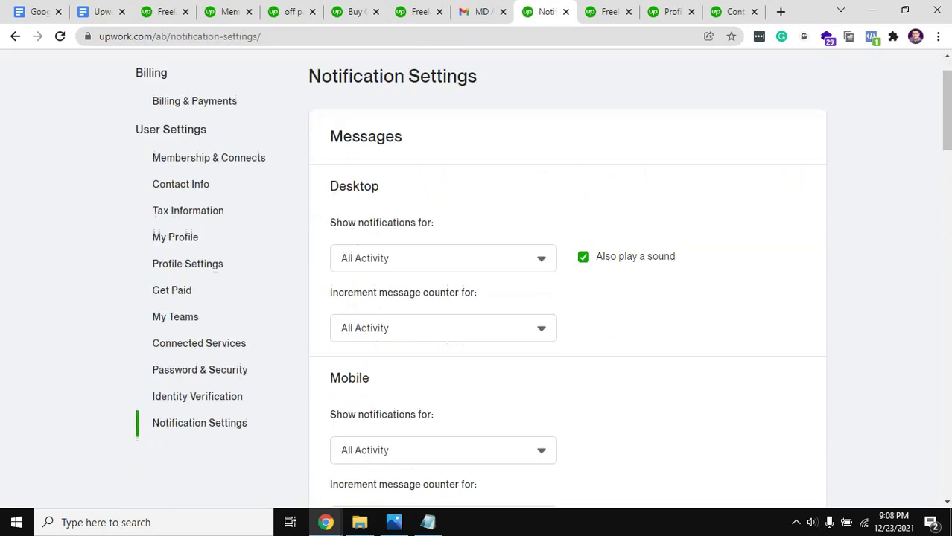
scroll(566, 279, down, 5)
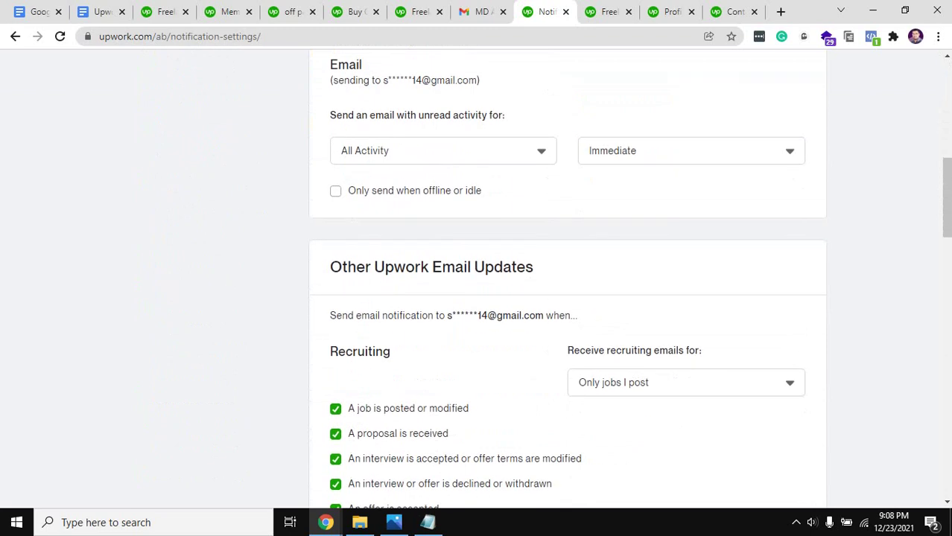
scroll(565, 200, down, 3)
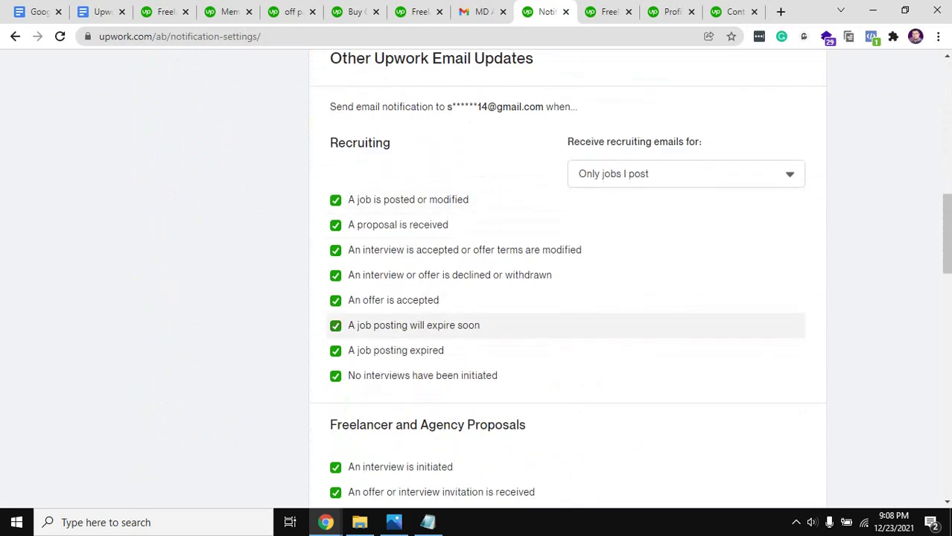
scroll(566, 331, down, 7)
scroll(566, 331, down, 7)
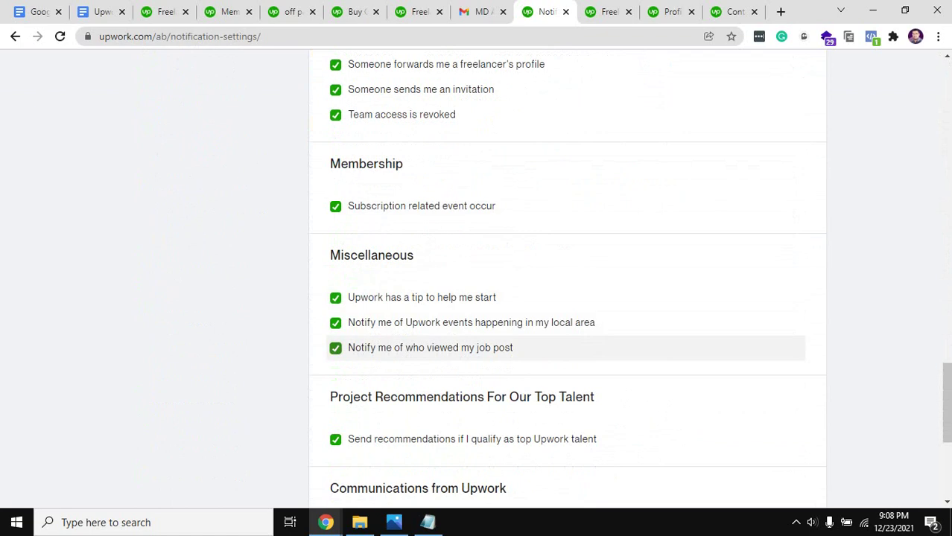
scroll(565, 347, down, 2)
scroll(566, 347, up, 6)
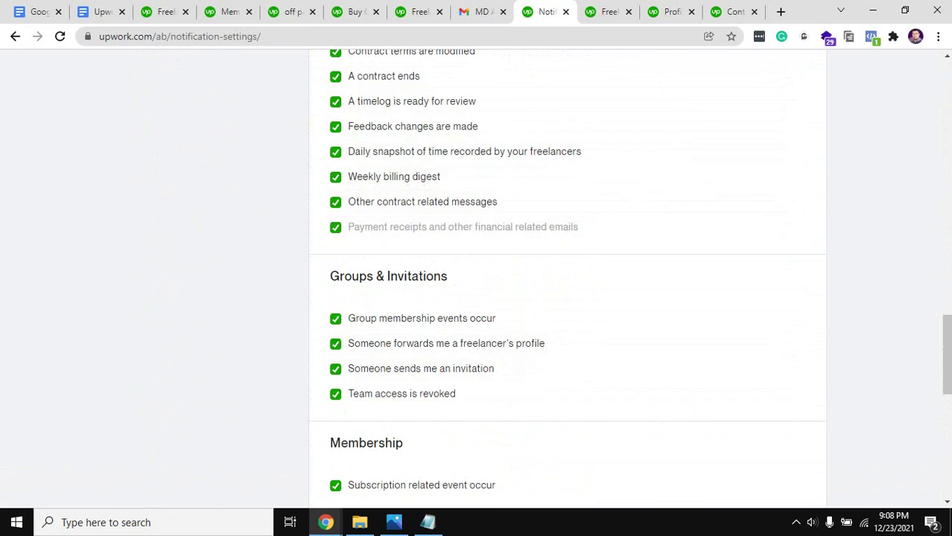
scroll(566, 298, up, 13)
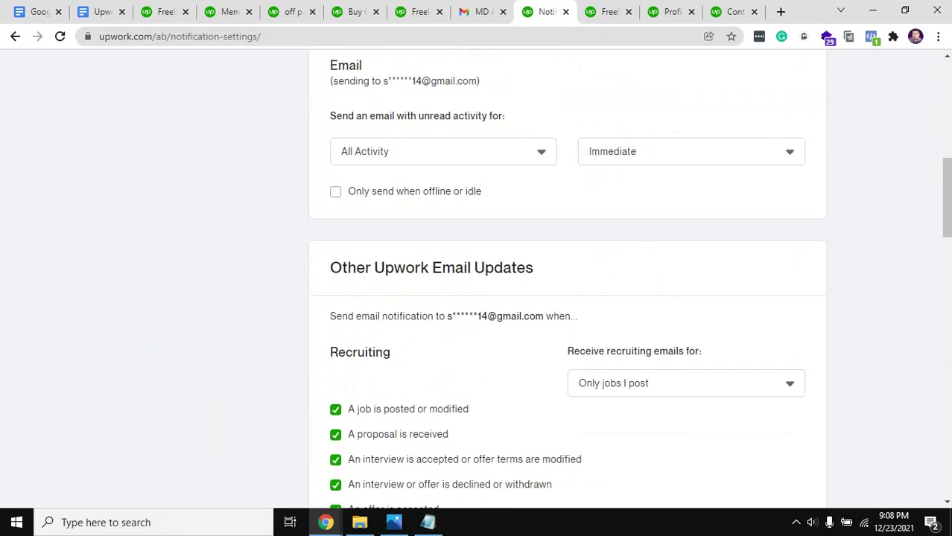
scroll(566, 298, up, 2)
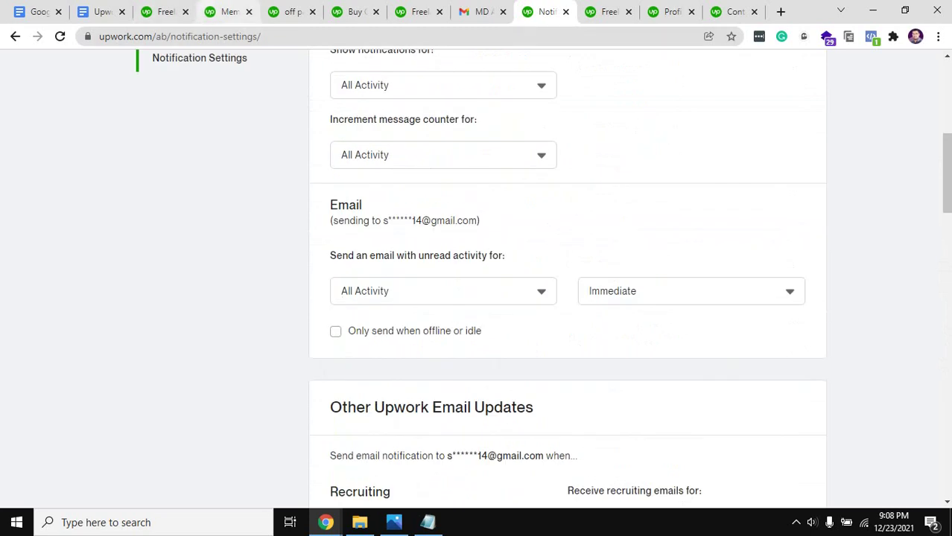
- Return to the Upwork outline document and look through its topics to locate the Security on Upwork section
click(101, 11)
scroll(492, 320, down, 3)
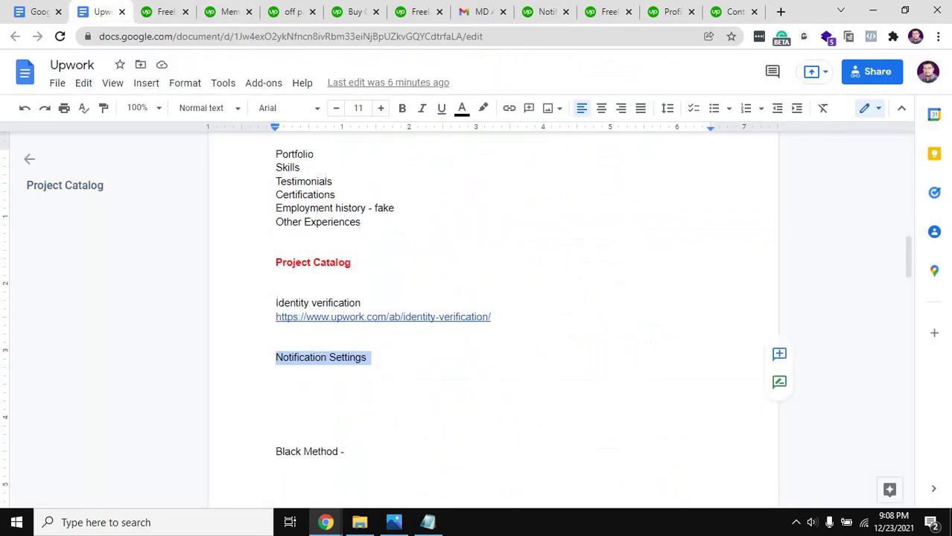
scroll(491, 320, up, 10)
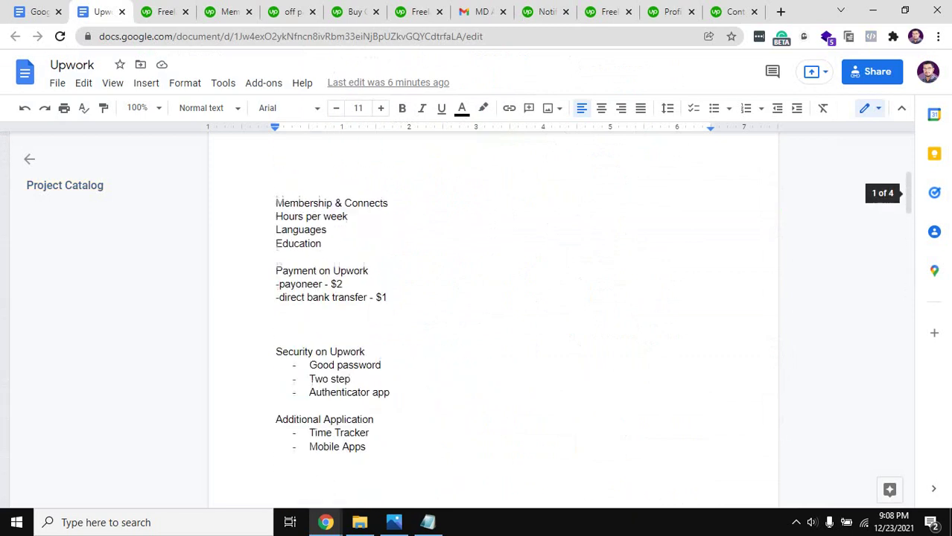
scroll(492, 320, down, 2)
scroll(492, 321, down, 1)
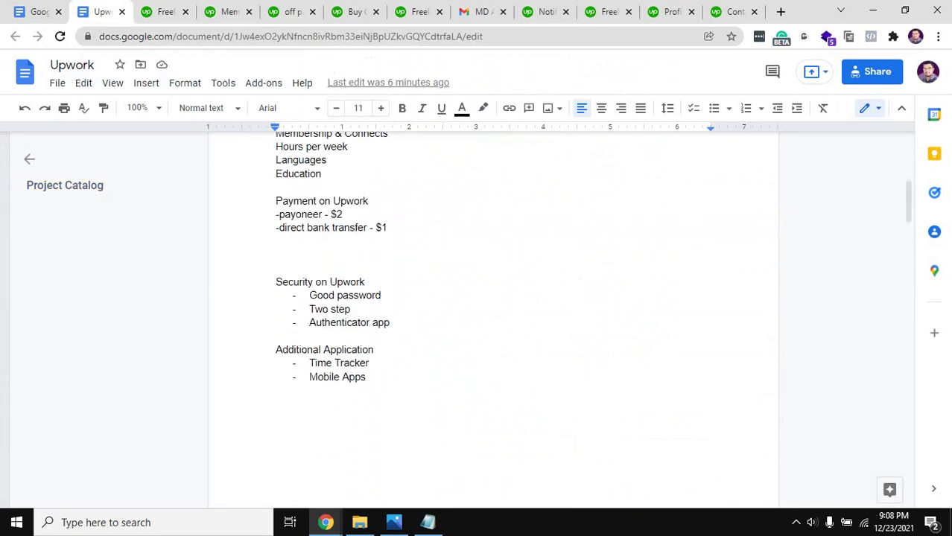
scroll(491, 320, up, 2)
scroll(491, 320, down, 2)
scroll(492, 321, up, 1)
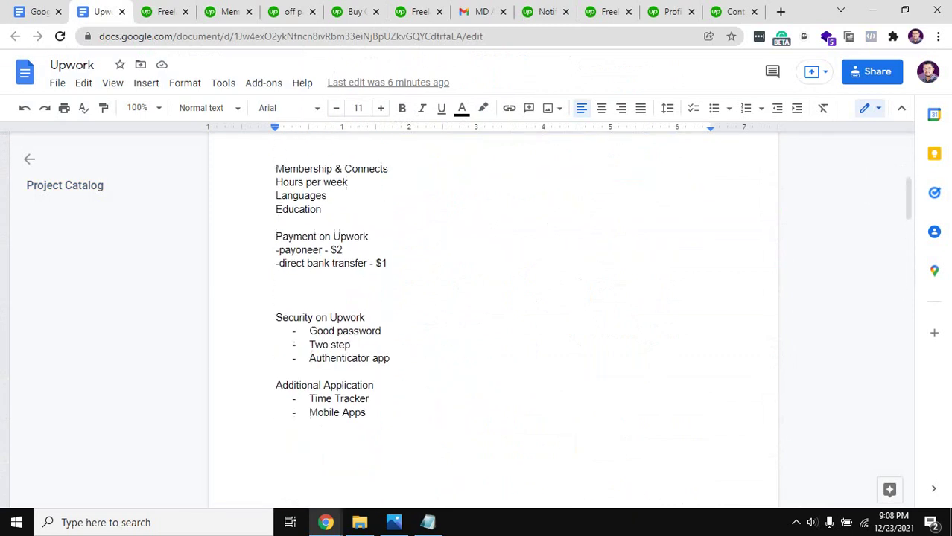
scroll(491, 320, up, 3)
scroll(491, 320, down, 6)
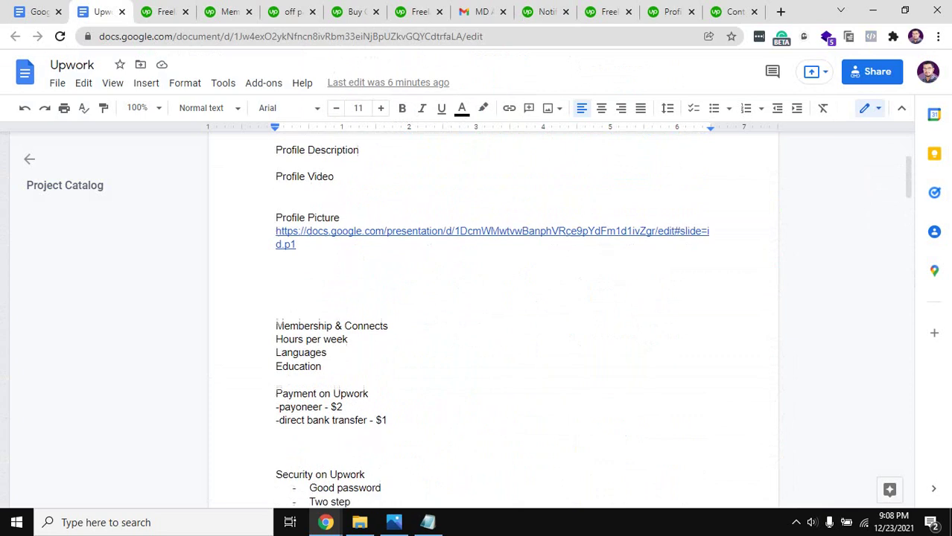
scroll(491, 320, up, 1)
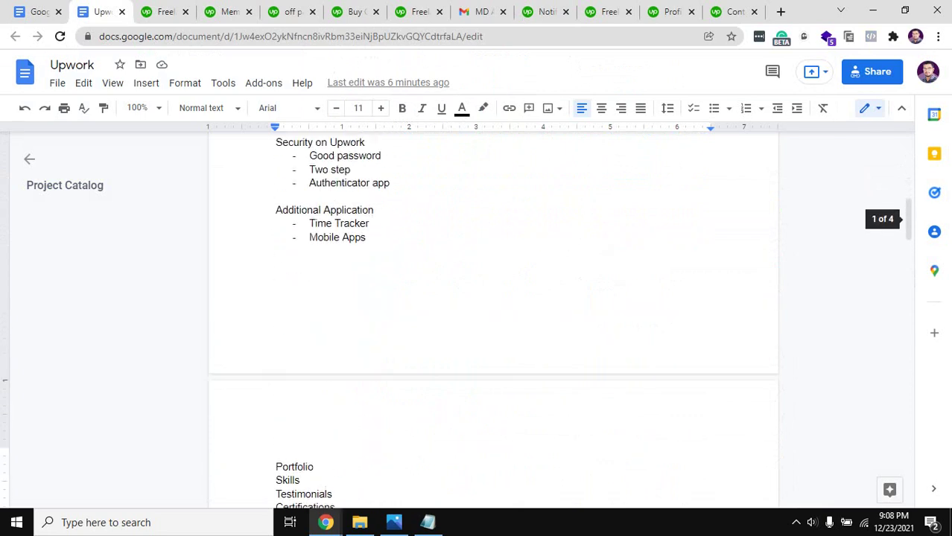
scroll(492, 320, up, 1)
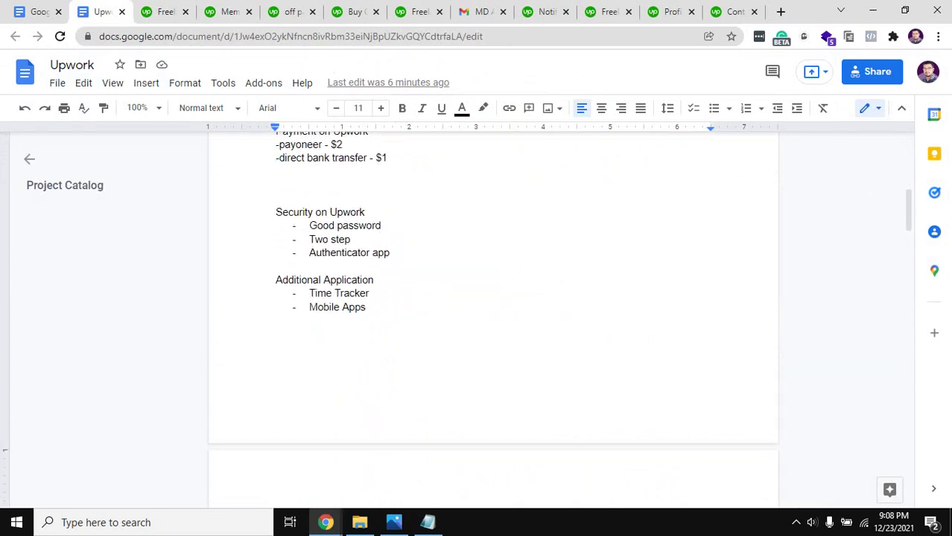
- Highlight the Security on Upwork heading and the words of its Good password item in the outline
drag(275, 213, 326, 212)
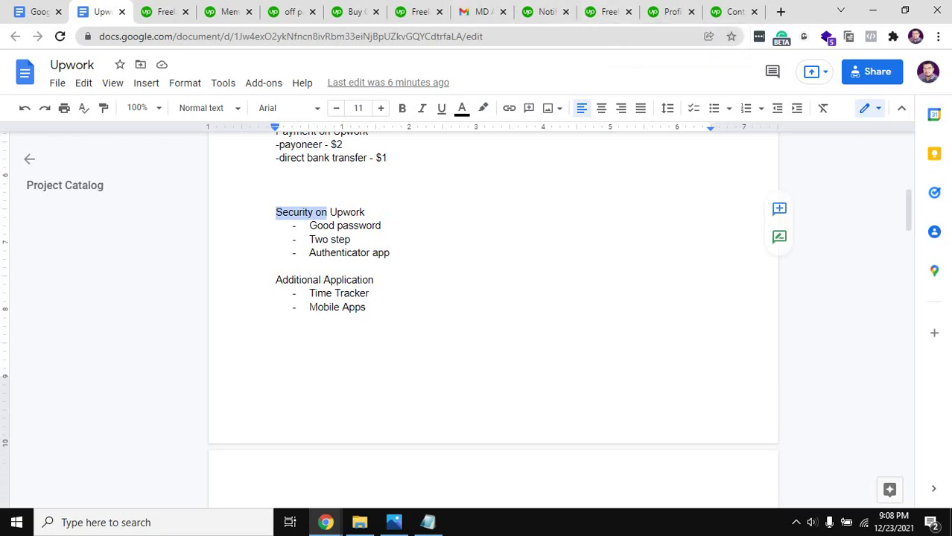
drag(350, 239, 356, 239)
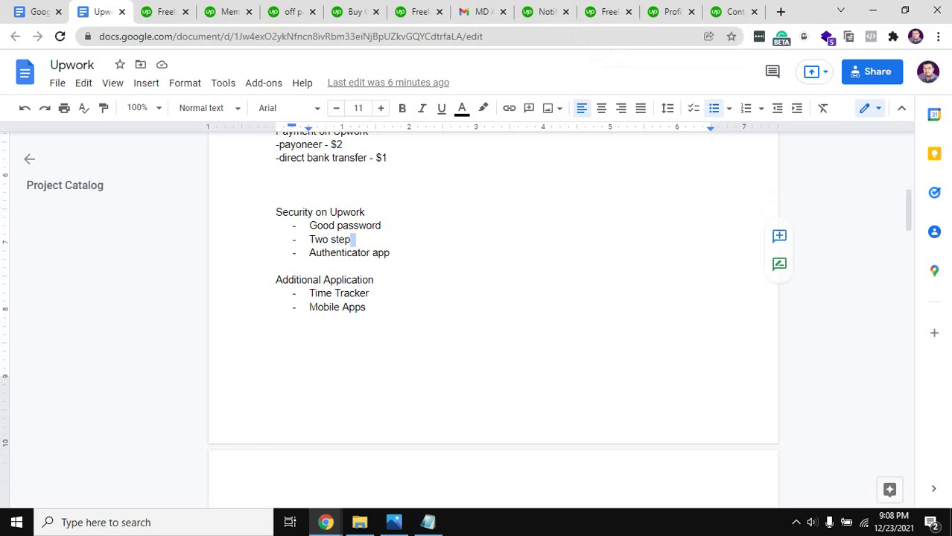
triple_click(346, 212)
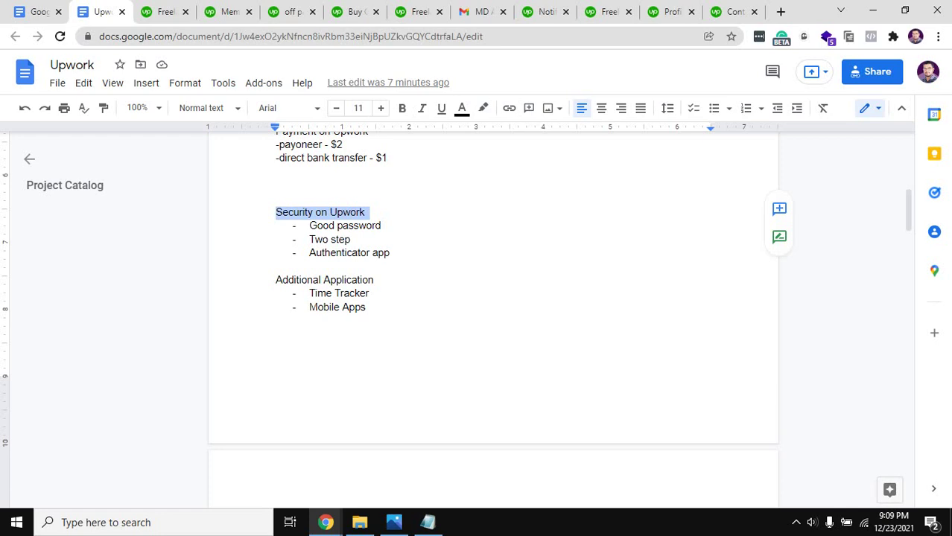
double_click(358, 226)
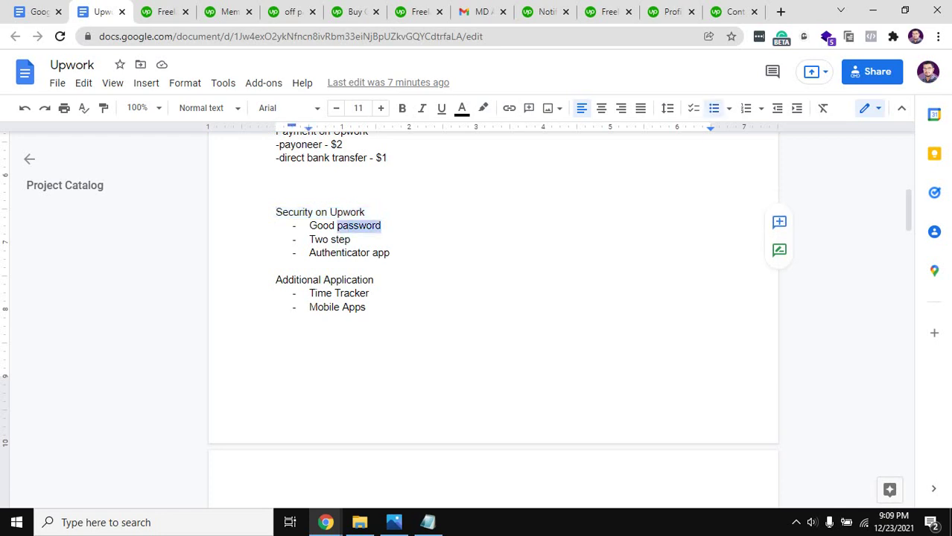
double_click(322, 226)
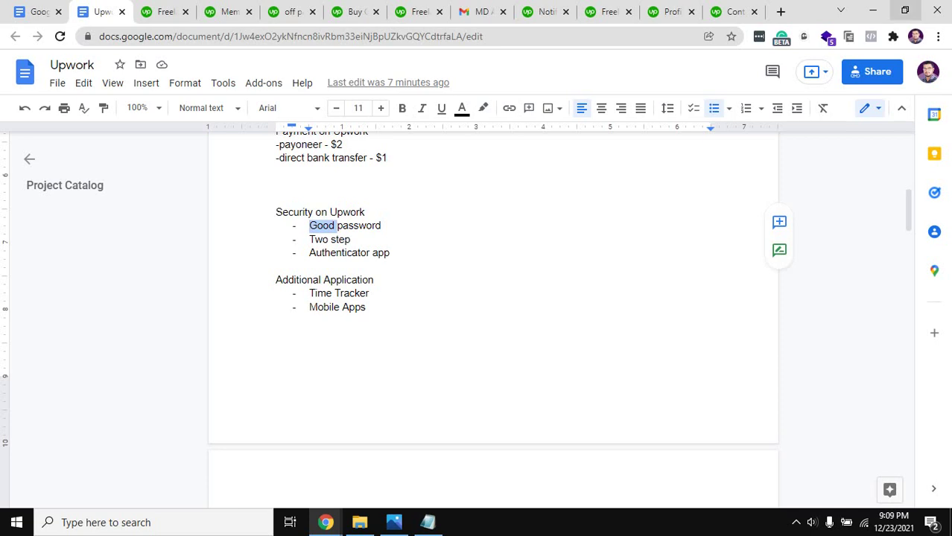
- Search Google for "password generator" in a new browser tab and open the LastPass Password Generator result
click(780, 11)
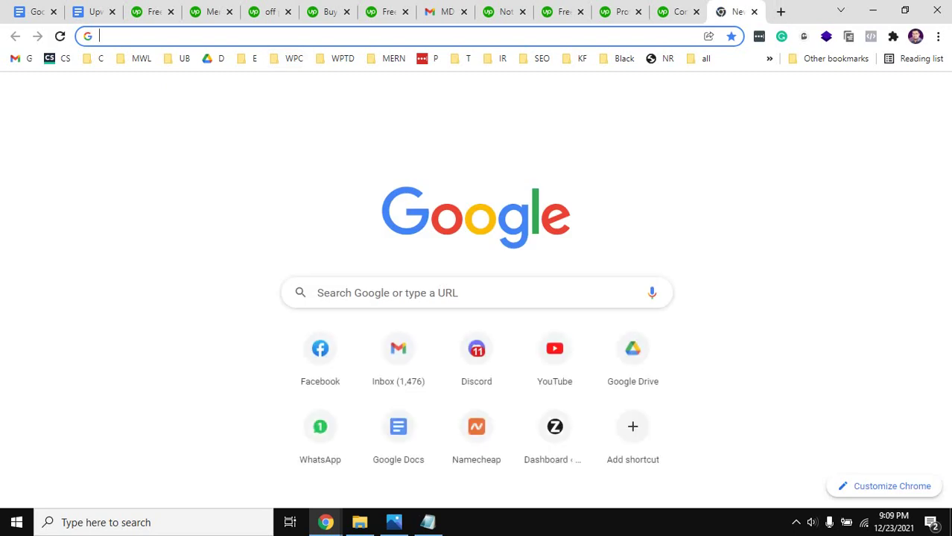
text(password )
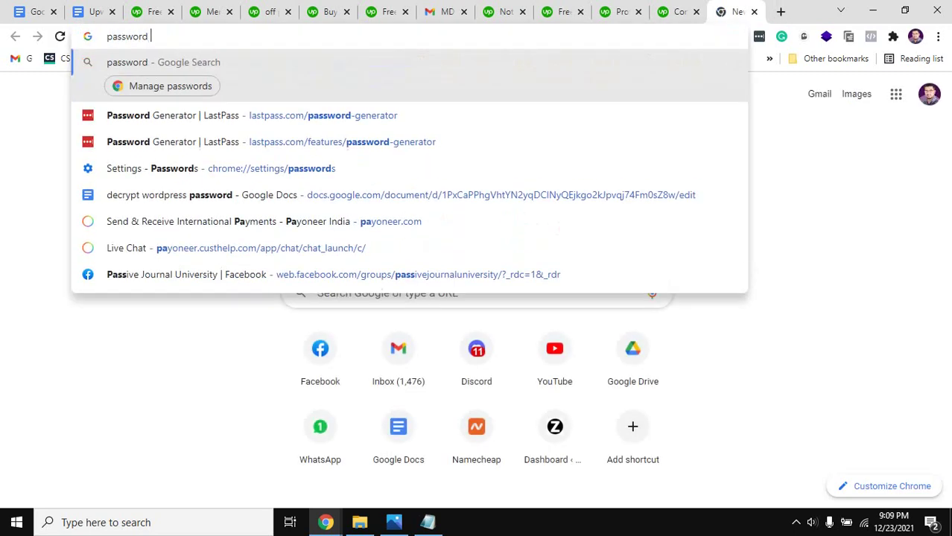
text(generator)
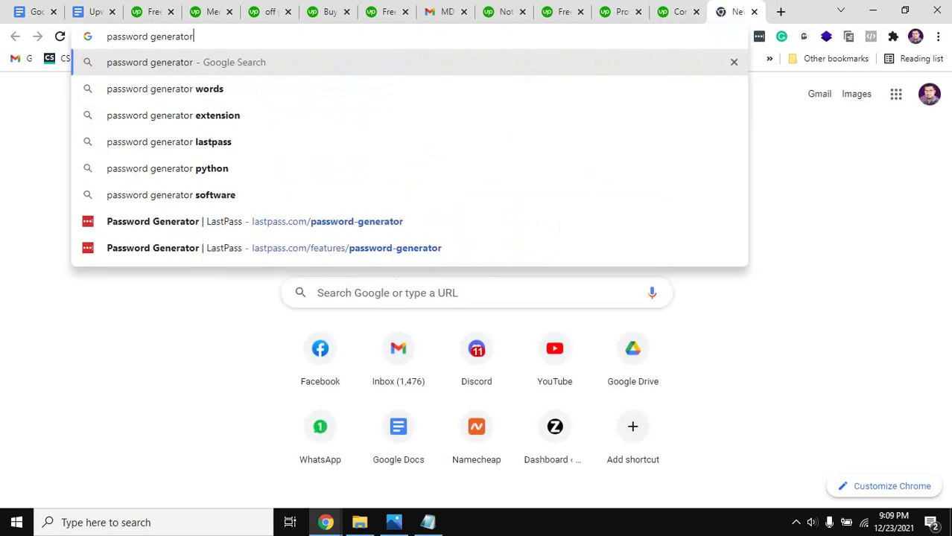
key(Return)
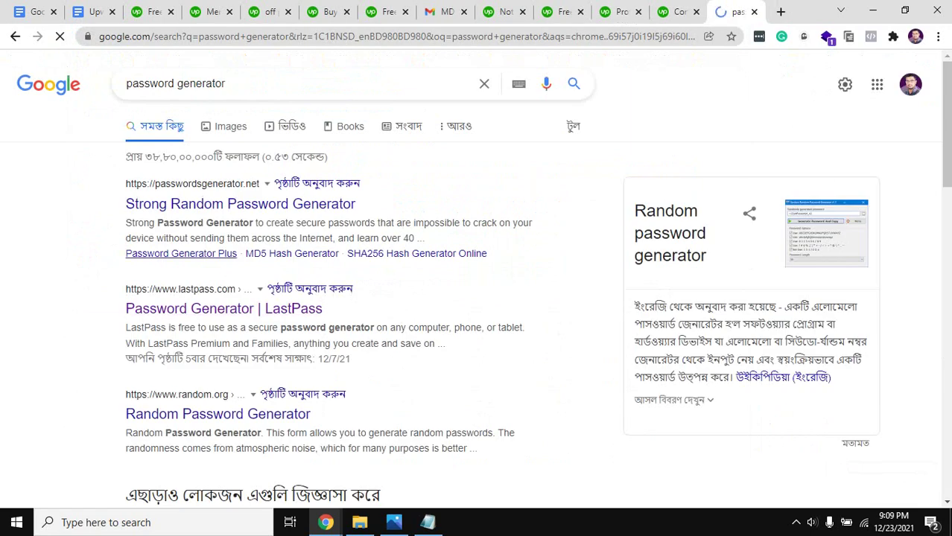
scroll(223, 168, down, 2)
click(223, 169)
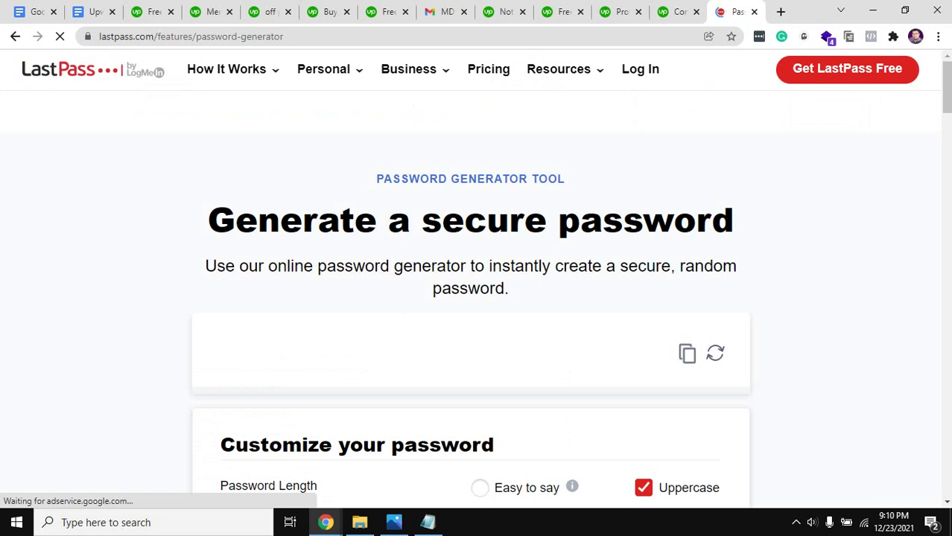
- Set the generator's password length to 35 and copy the generated password
scroll(470, 298, down, 2)
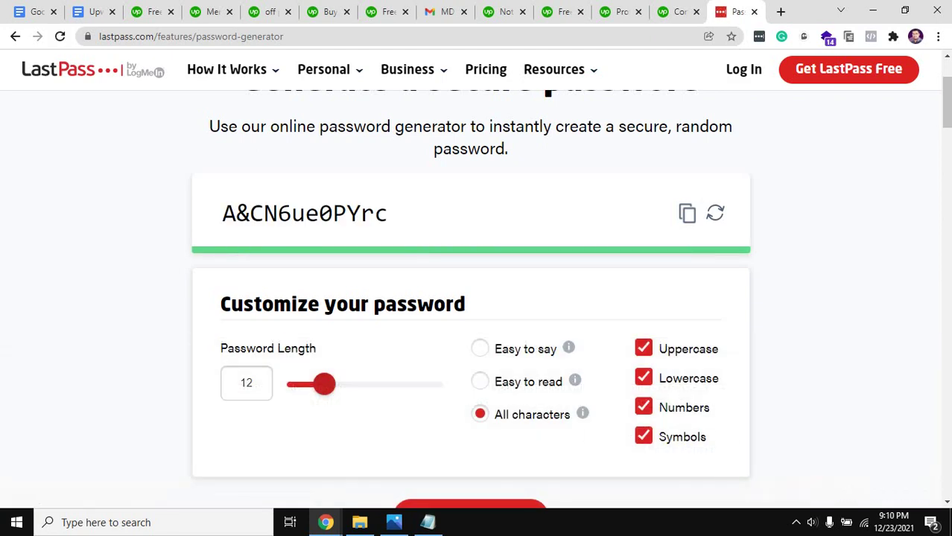
drag(324, 383, 397, 383)
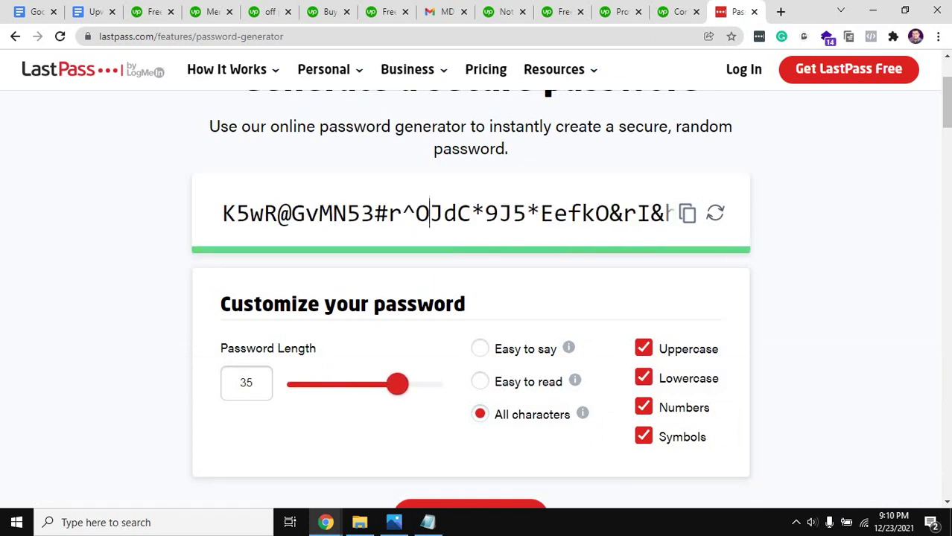
click(686, 213)
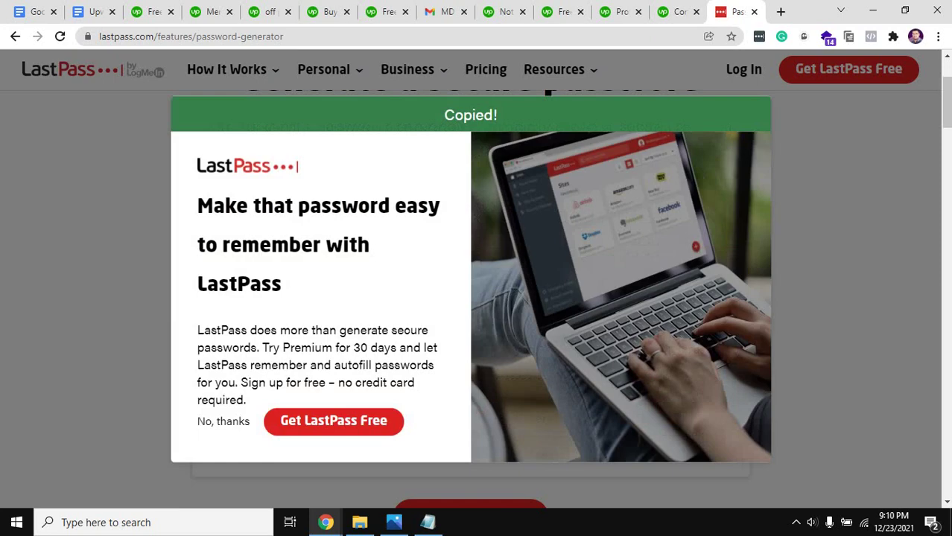
- Look through the open tabs, including Buy Connects, Membership & Connects, the freelancer profile and Profile Settings
click(445, 11)
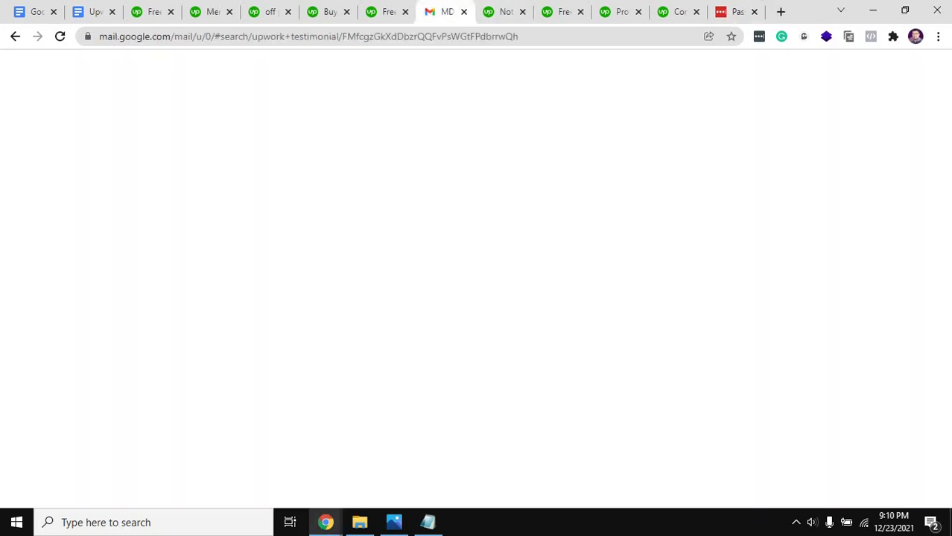
click(387, 11)
click(328, 11)
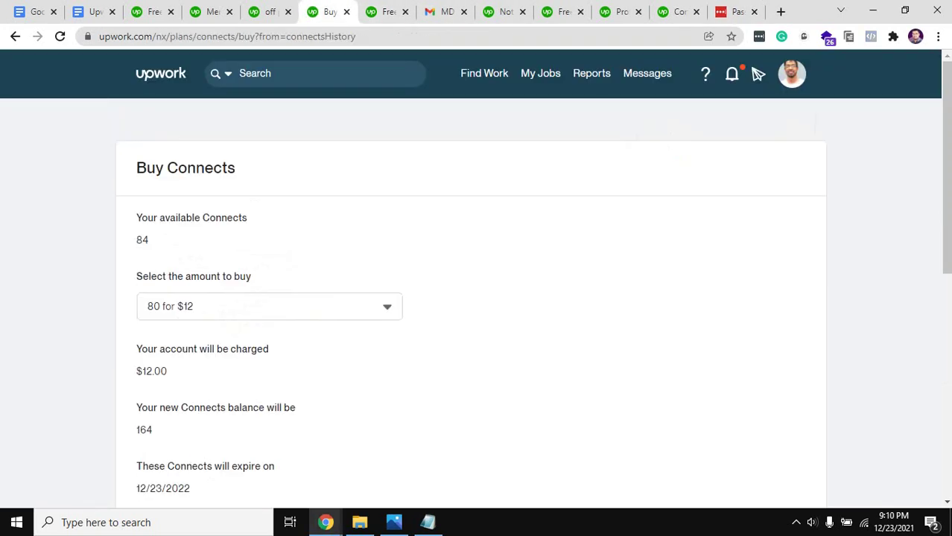
click(270, 12)
click(212, 11)
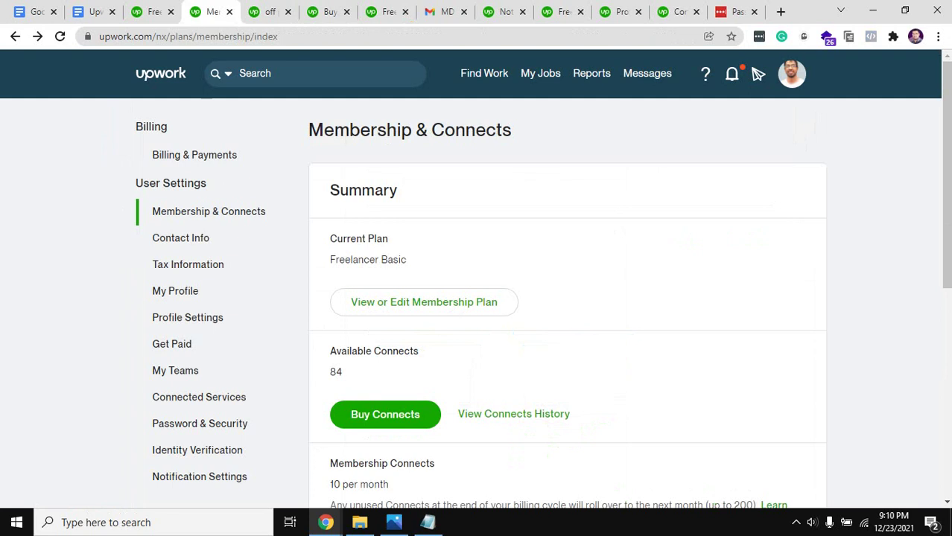
click(153, 11)
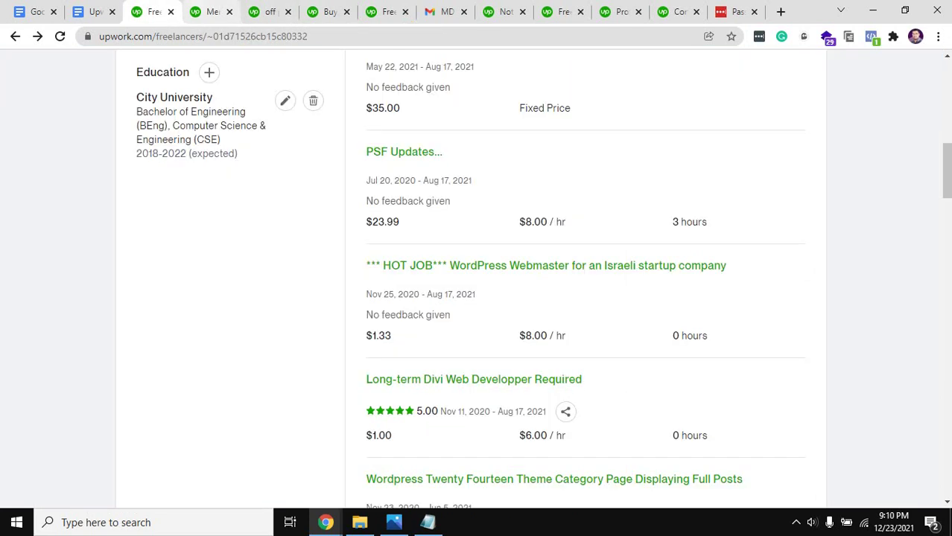
key(ctrl+Tab)
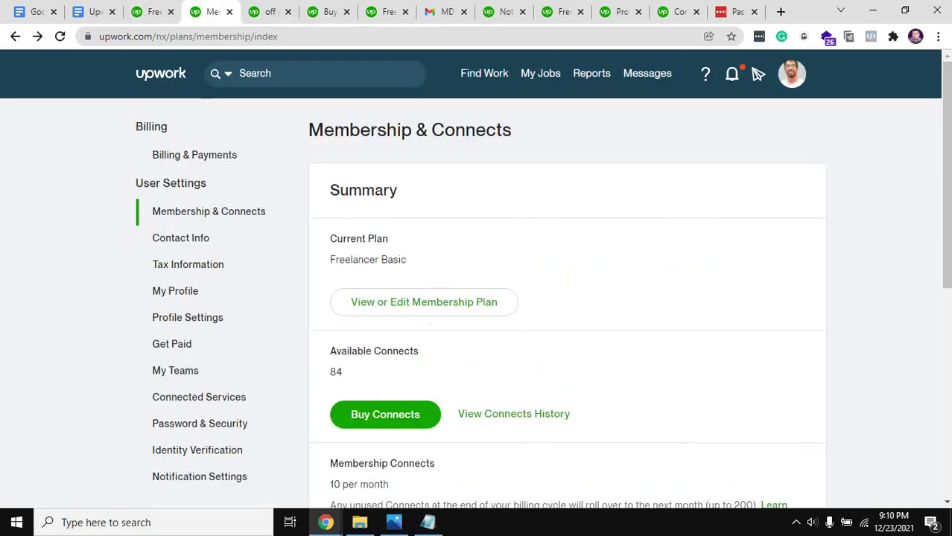
key(ctrl+Tab)
key(ctrl+Tab)
key(ctrl+Tab)
key(ctrl+Tab)
key(ctrl+Tab)
key(ctrl+Tab)
key(ctrl+Tab)
key(ctrl+Tab)
key(ctrl+shift+Tab)
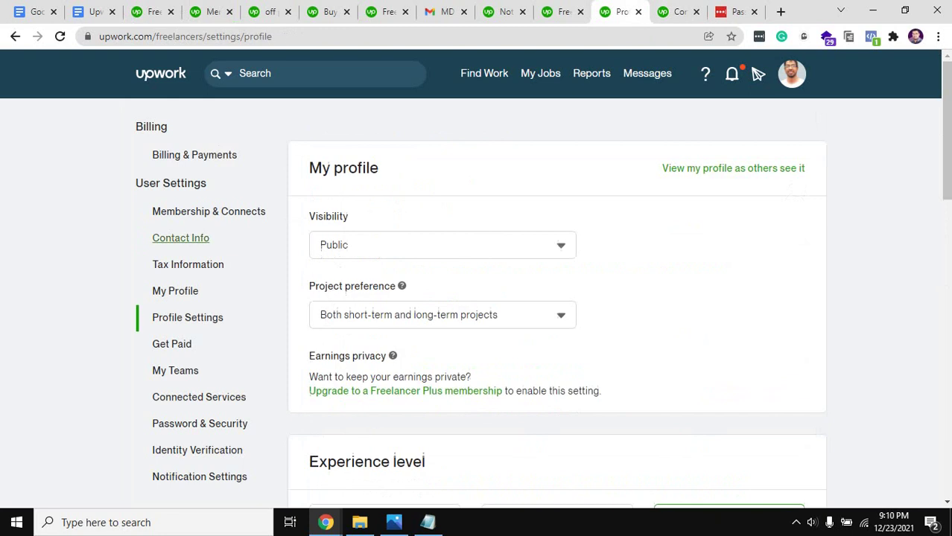
- Return to the Upwork outline document and highlight the Two step item under Security on Upwork
key(ctrl+2)
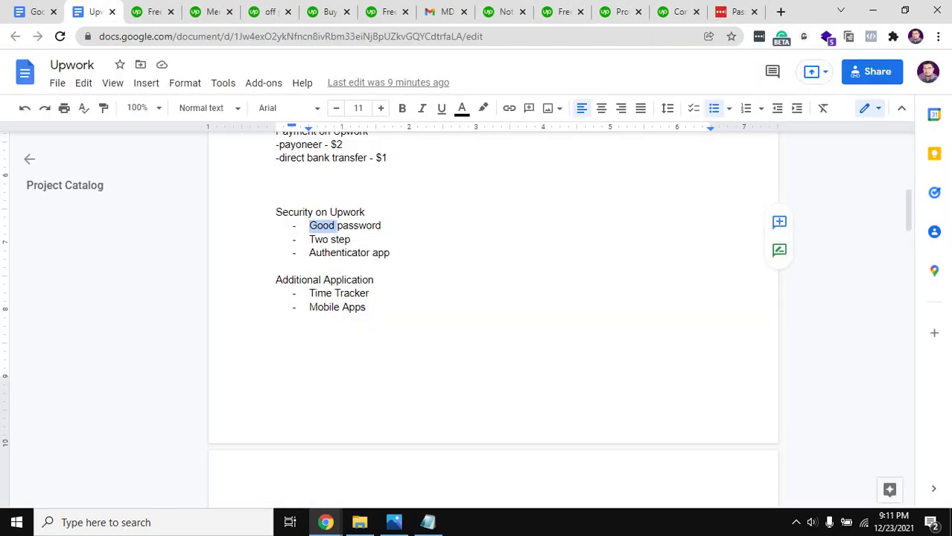
drag(309, 253, 350, 239)
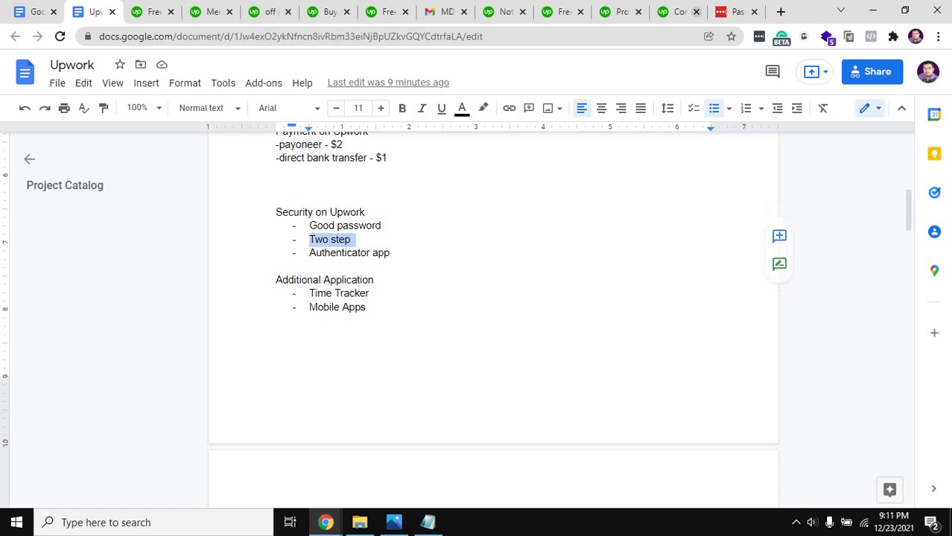
- Open Password & Security in the Upwork account settings and look over the two-step verification options
click(678, 11)
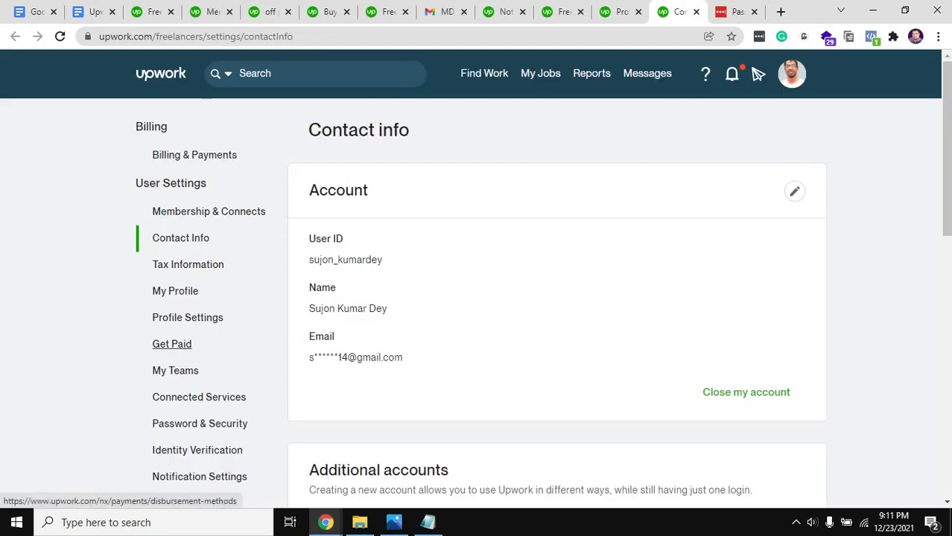
click(200, 424)
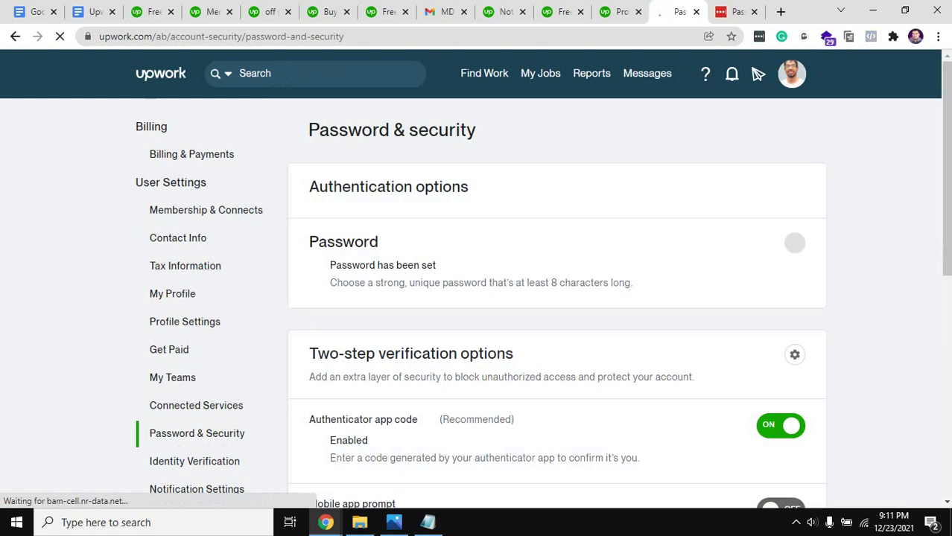
scroll(476, 275, down, 3)
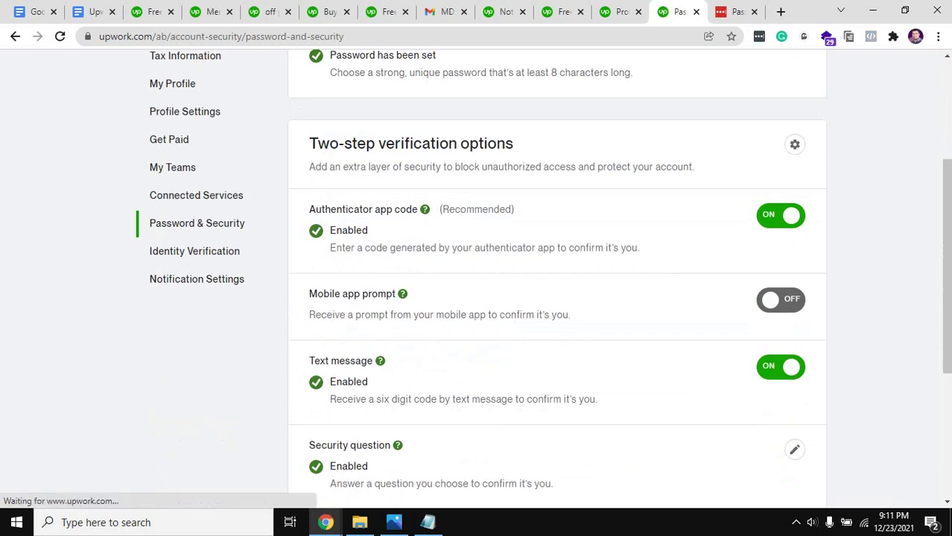
scroll(477, 276, down, 1)
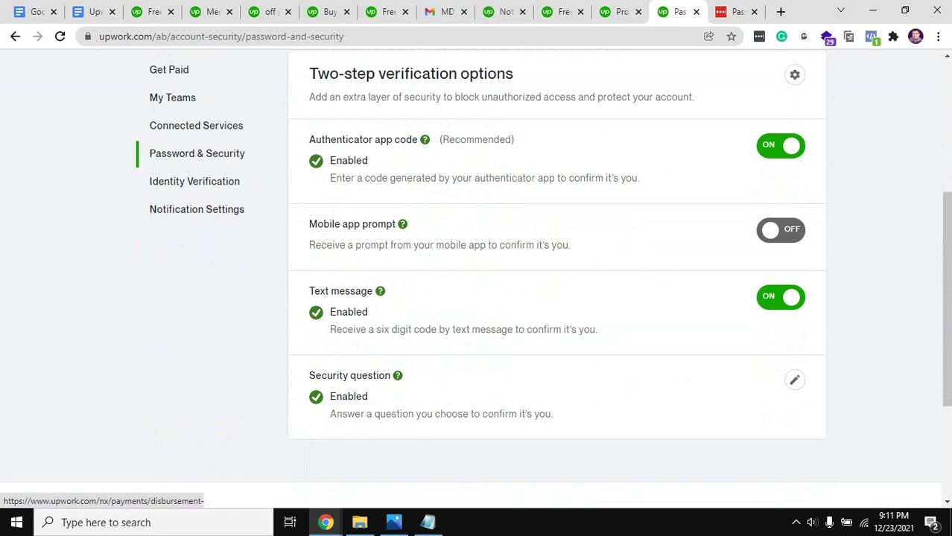
click(210, 11)
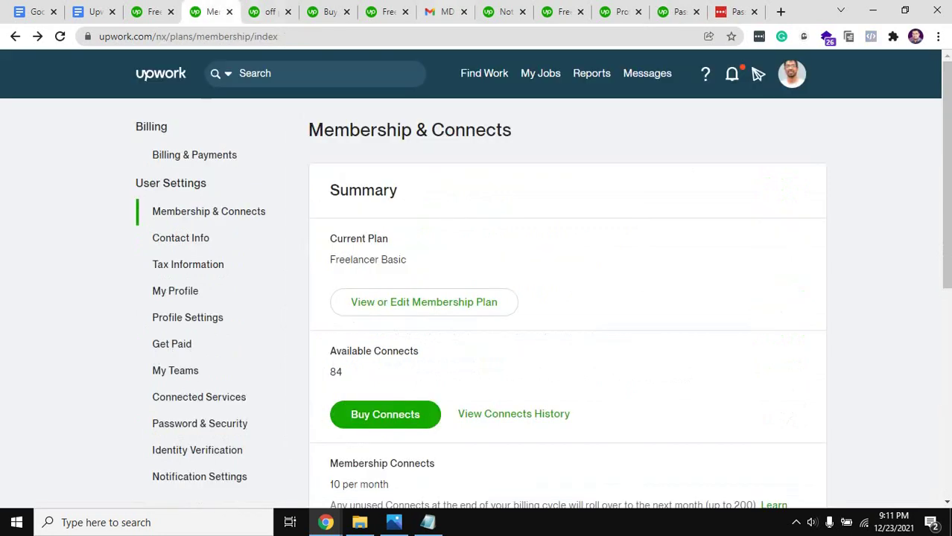
click(678, 12)
scroll(477, 275, up, 3)
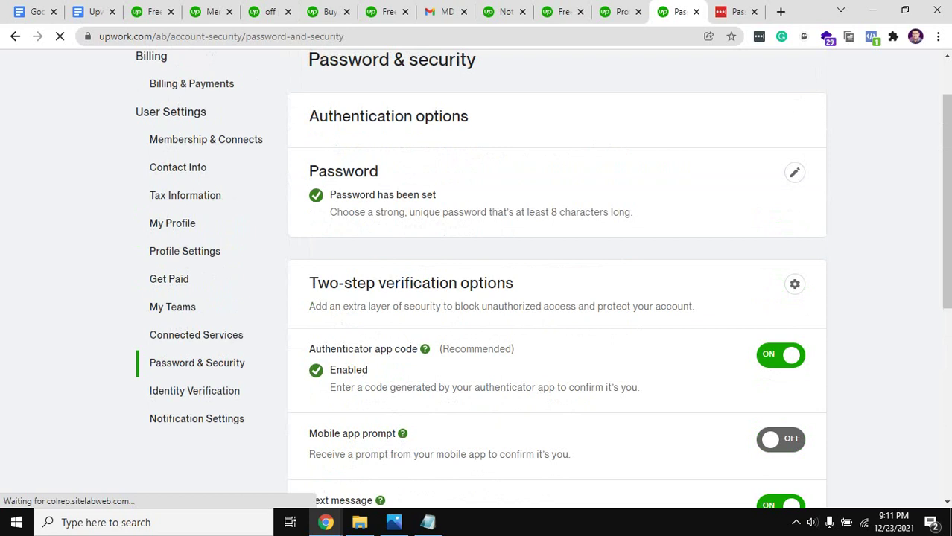
- Highlight the Authenticator app code option under Two-step verification options
double_click(340, 348)
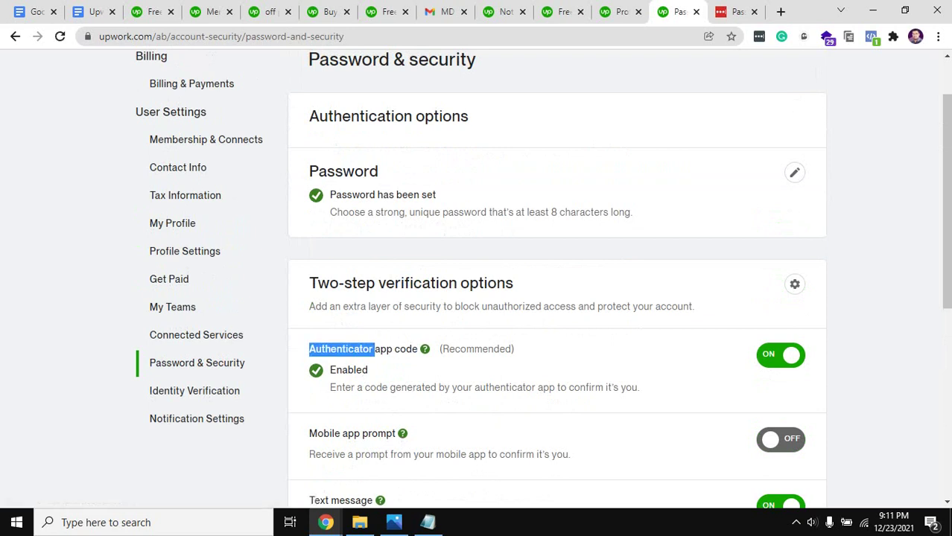
drag(309, 349, 430, 349)
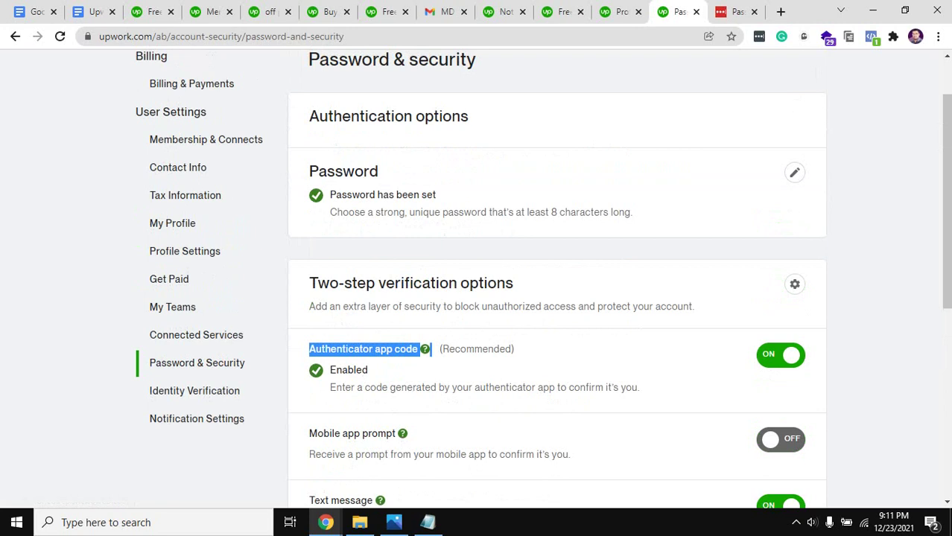
click(430, 348)
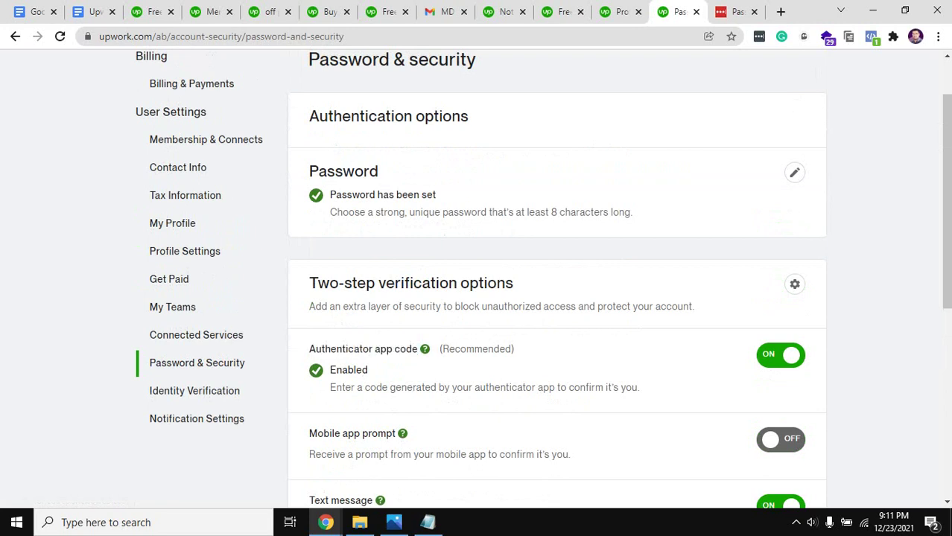
drag(391, 349, 309, 348)
triple_click(417, 283)
double_click(340, 348)
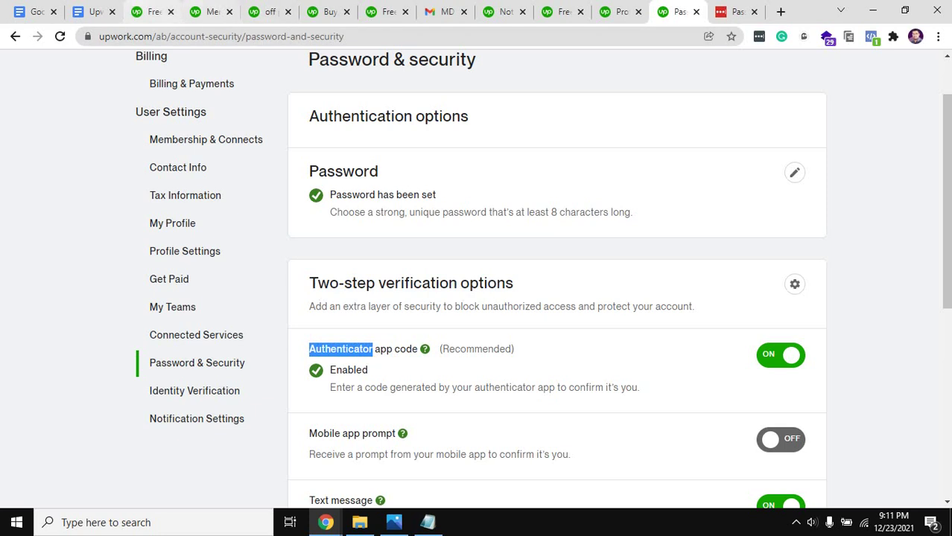
- Return to the Upwork outline document and highlight the Security on Upwork section with its three items
click(95, 11)
click(394, 252)
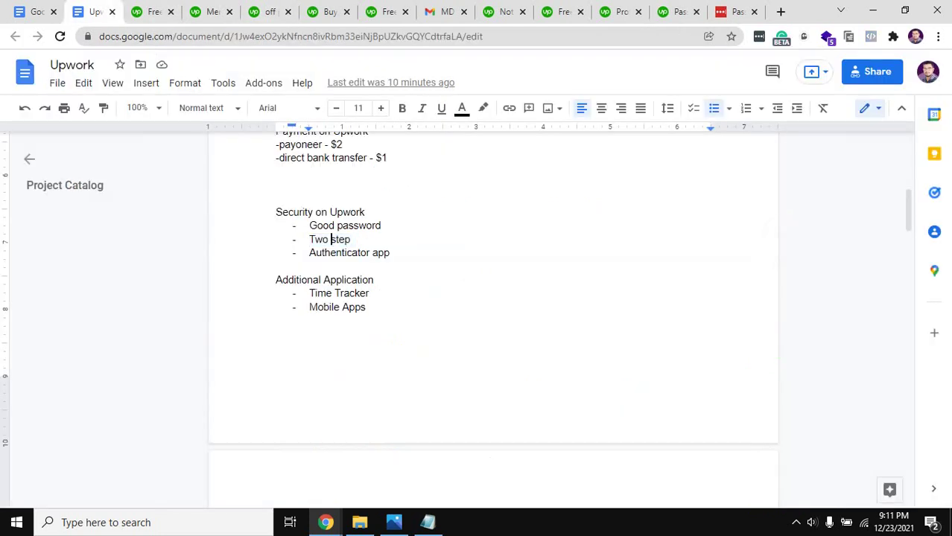
key(shift+Up)
key(shift+Up)
key(shift+Up)
key(shift+Home)
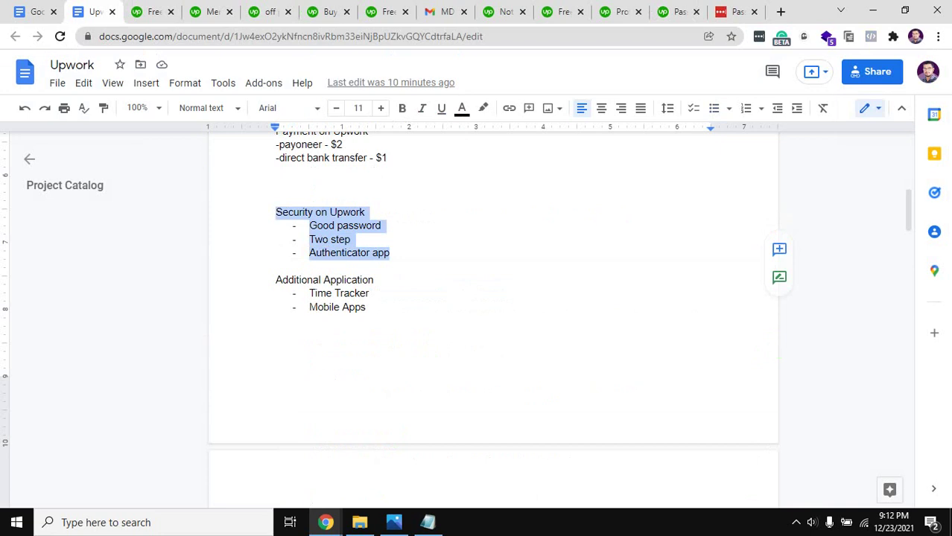
scroll(394, 252, up, 1)
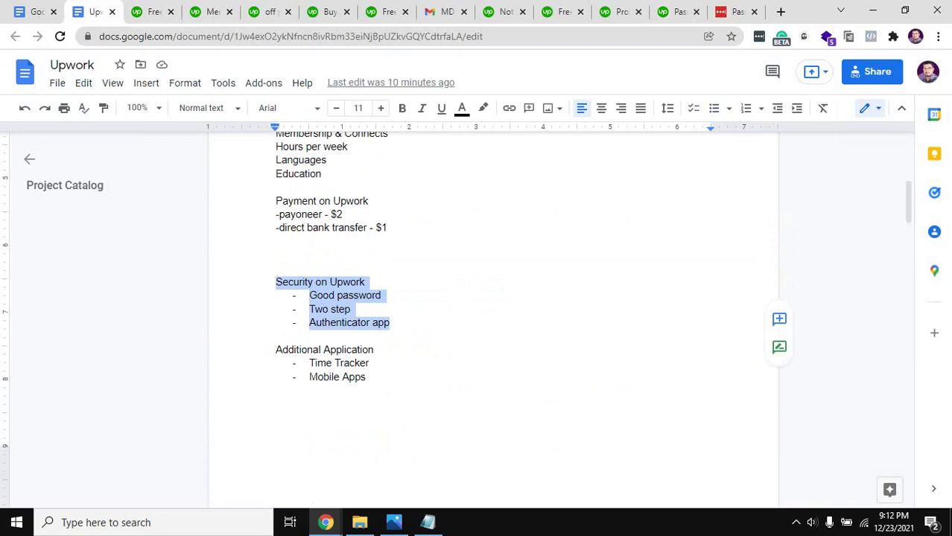
- Highlight the Additional Application heading and its Time Tracker and Mobile Apps items in the outline
drag(275, 349, 373, 349)
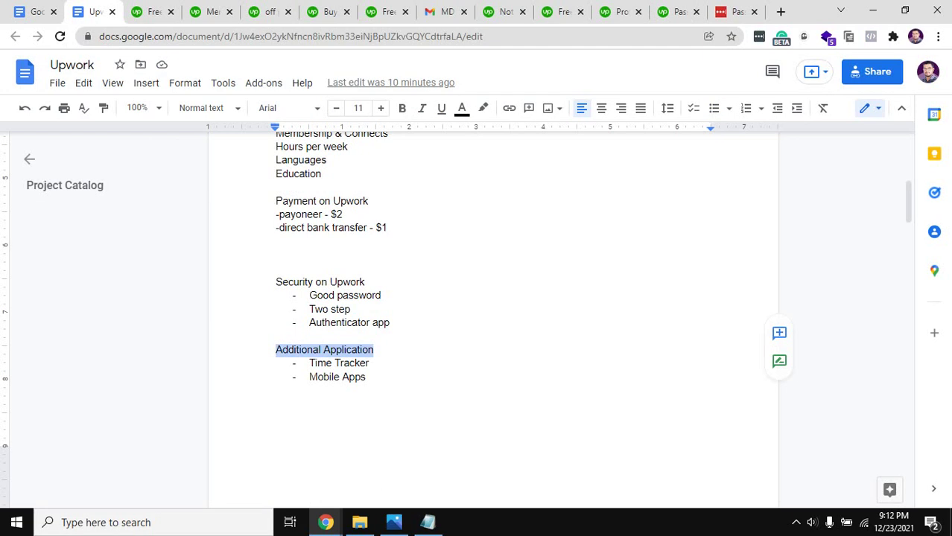
drag(309, 363, 372, 363)
double_click(325, 376)
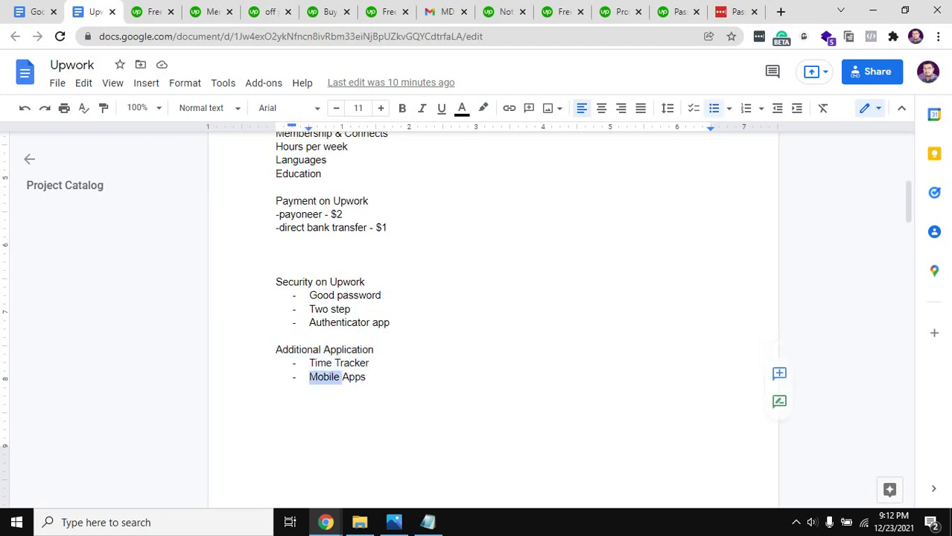
click(310, 376)
click(328, 363)
drag(309, 362, 372, 362)
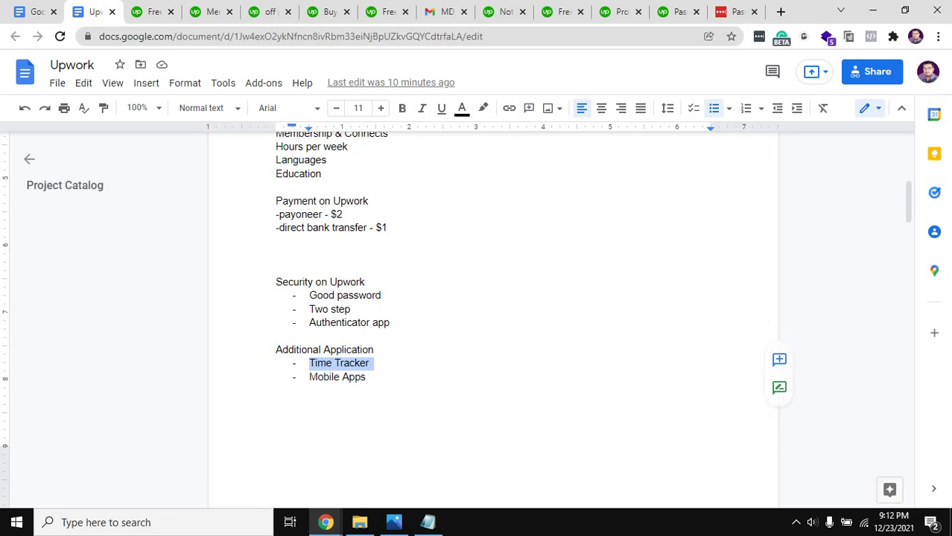
triple_click(353, 363)
drag(309, 376, 370, 376)
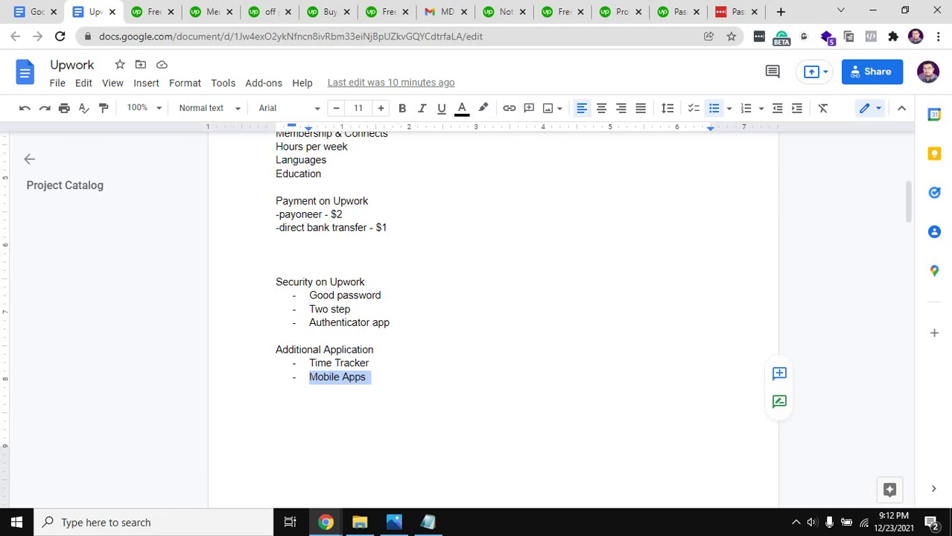
click(277, 391)
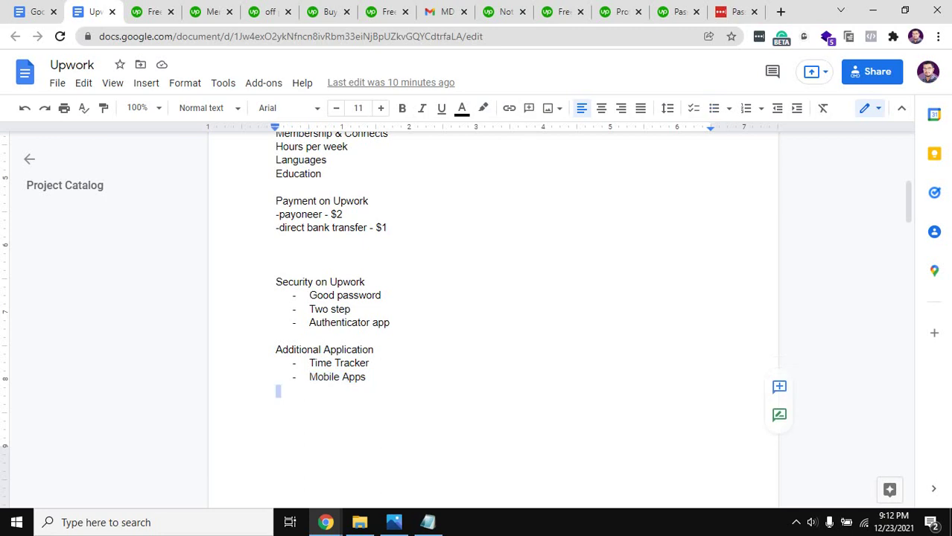
- Review the outline document and highlight the Payment on Upwork section, including the direct bank transfer line
scroll(277, 391, up, 5)
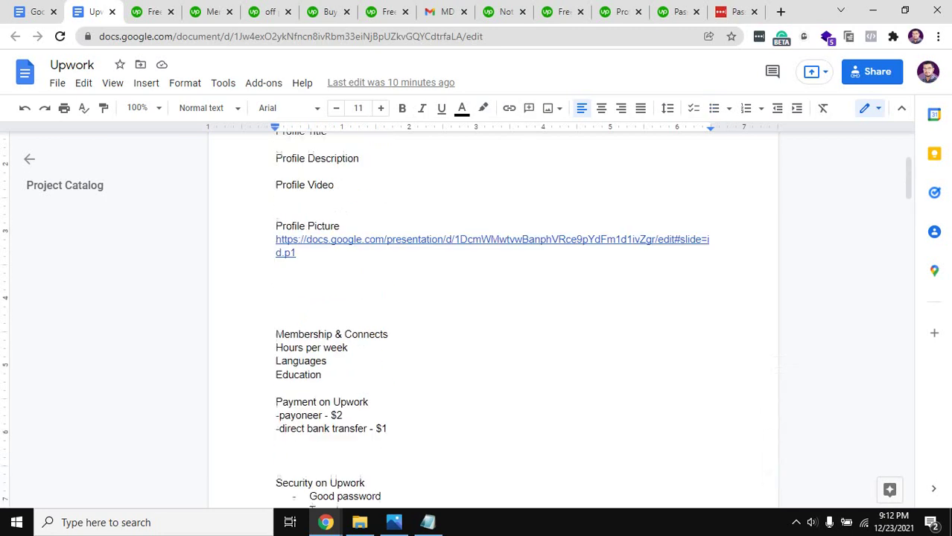
scroll(278, 391, down, 20)
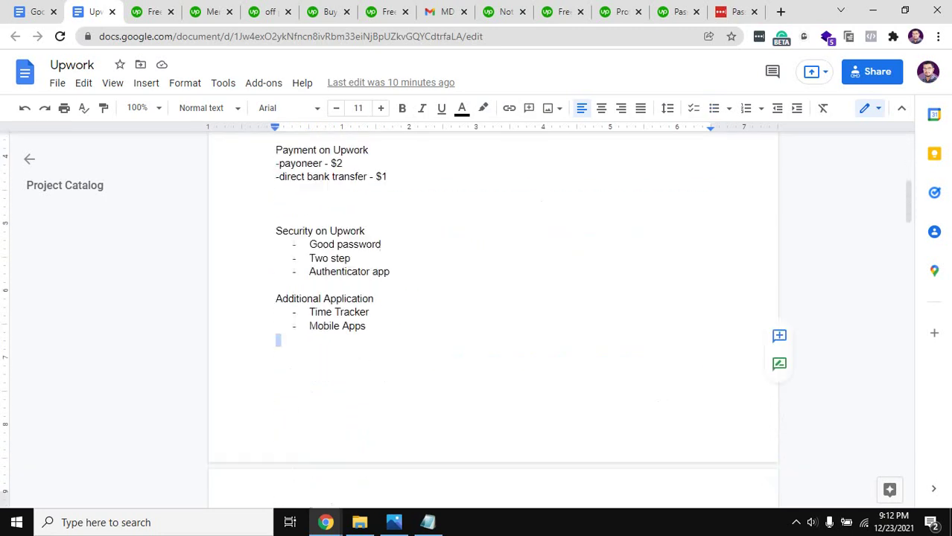
scroll(278, 270, up, 15)
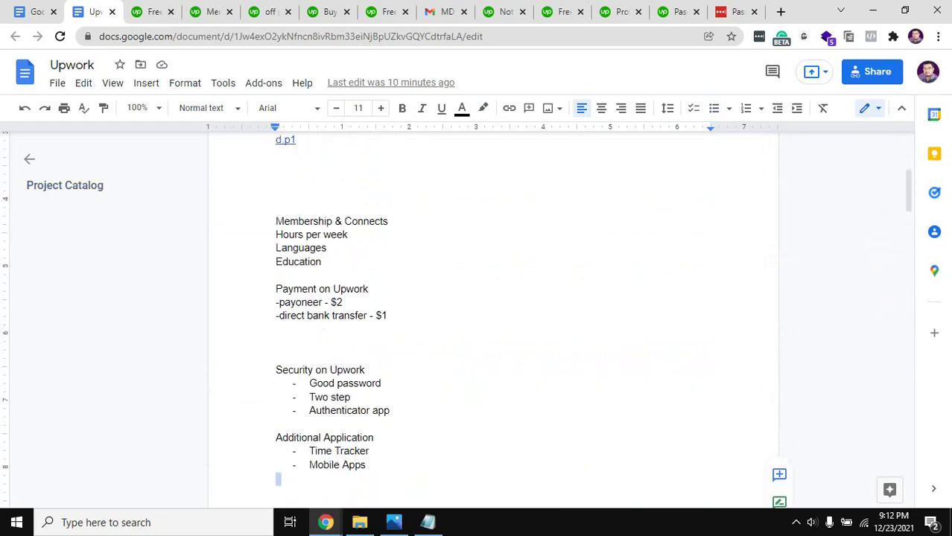
scroll(491, 312, down, 3)
scroll(492, 312, up, 4)
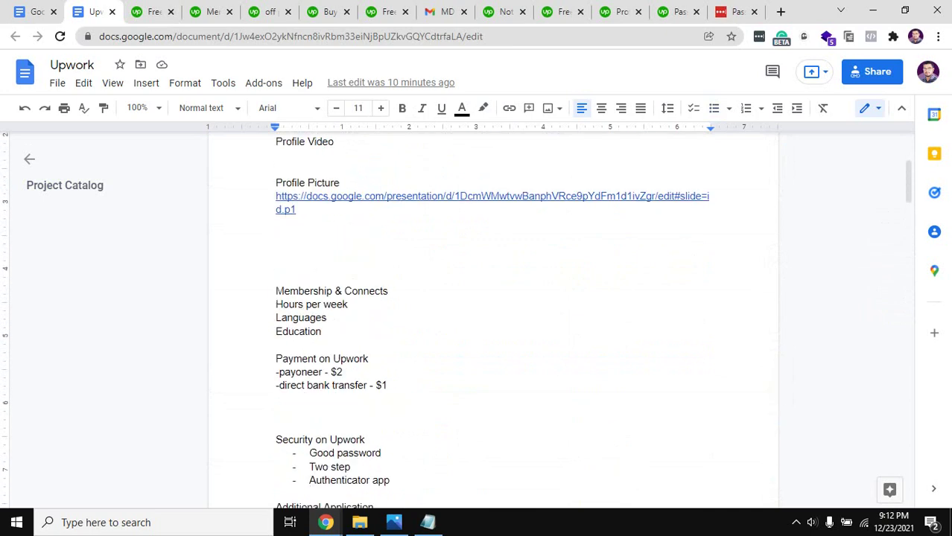
drag(388, 385, 275, 359)
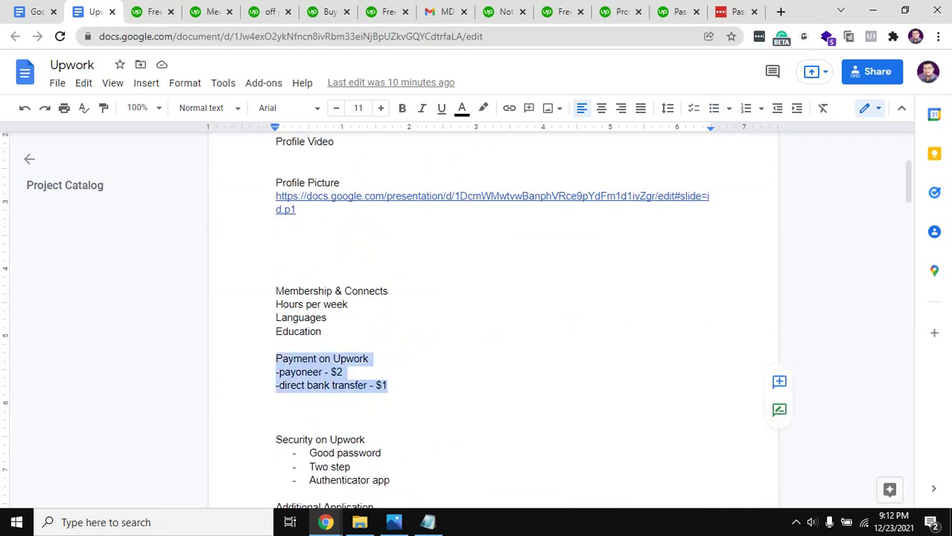
triple_click(331, 385)
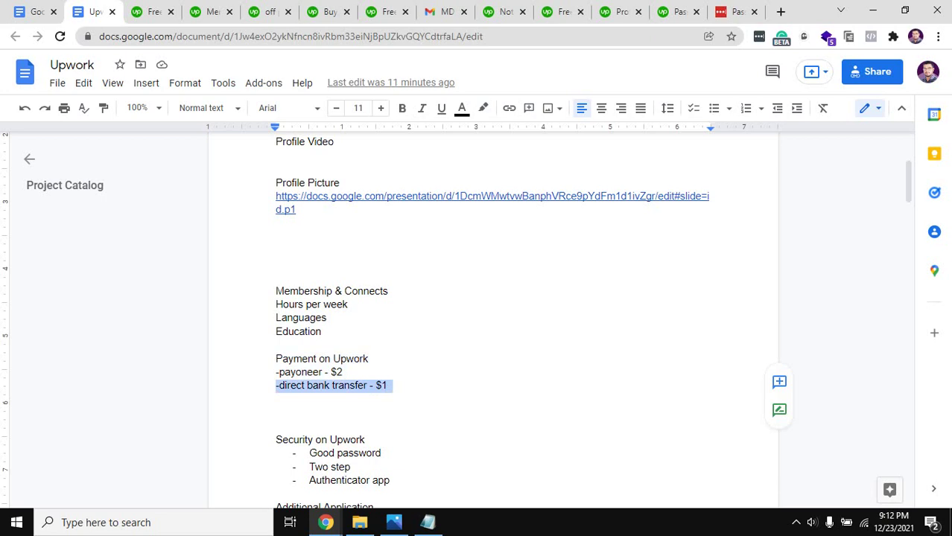
scroll(491, 320, down, 2)
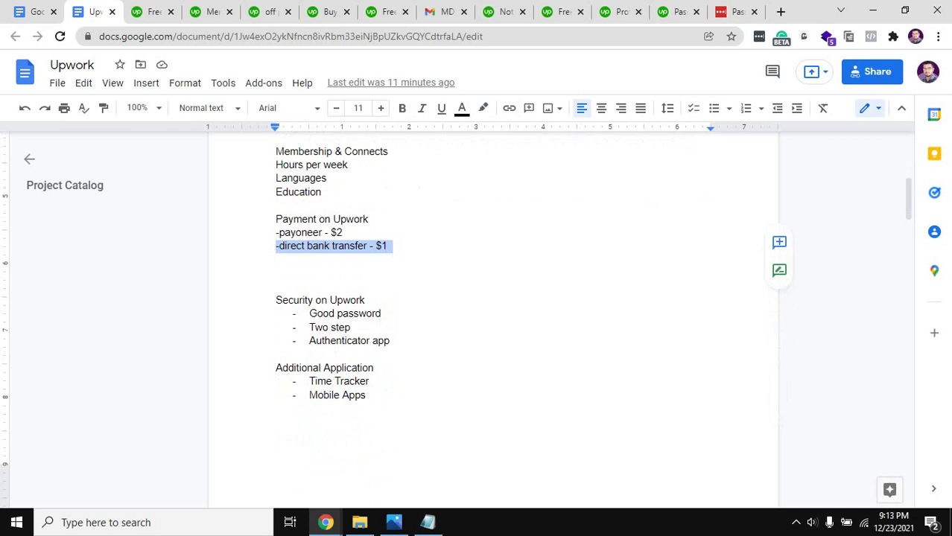
click(278, 287)
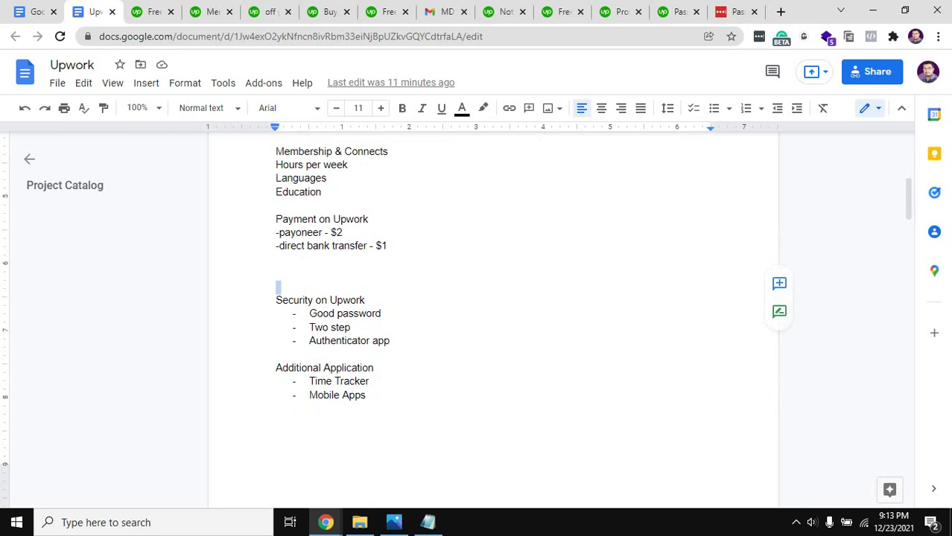
- Switch to Notepad, remove the MEET THE DOCTOR text and enlarge the text display to 500%
click(427, 522)
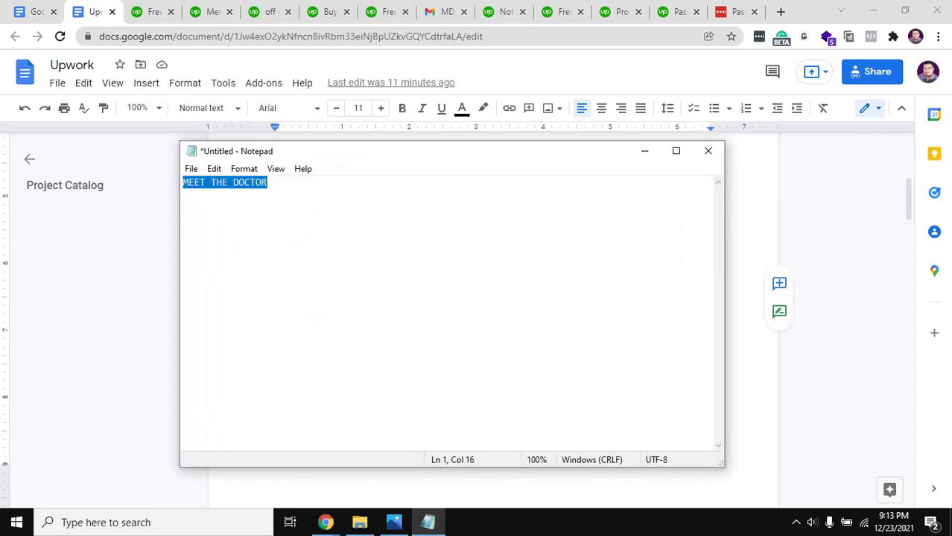
key(ctrl+x)
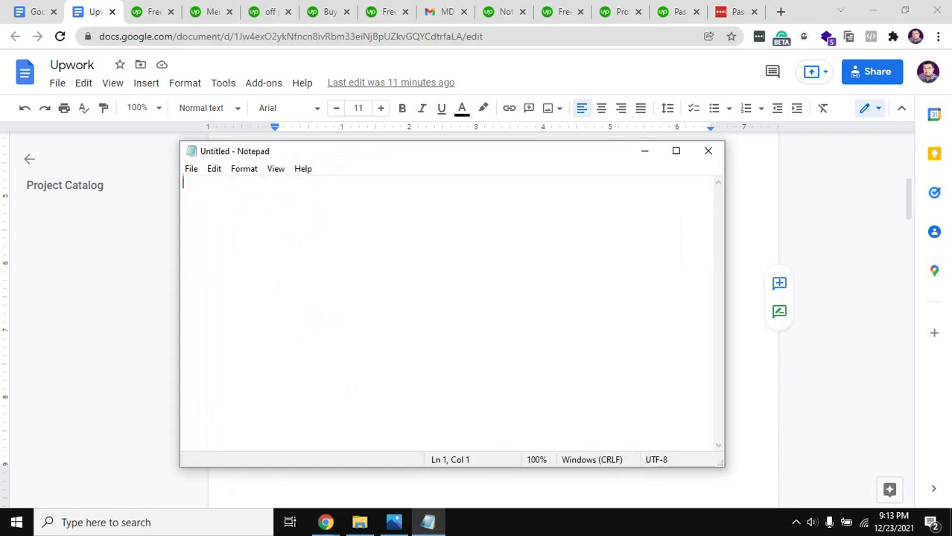
text(1)
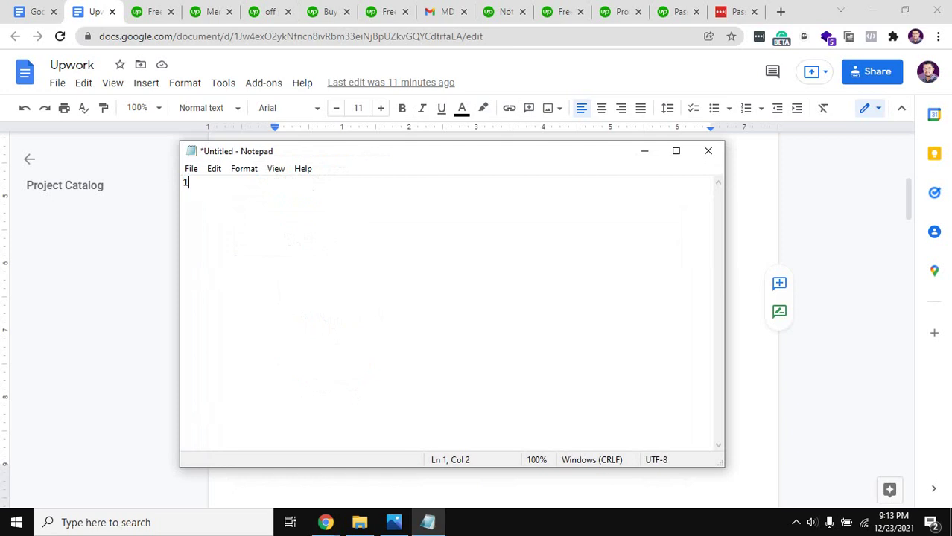
text(.)
key(BackSpace)
key(BackSpace)
key(ctrl+plus)
key(ctrl+plus)
key(ctrl+plus)
key(ctrl+plus)
key(ctrl+plus)
key(ctrl+plus)
key(ctrl+plus)
key(ctrl+plus)
key(ctrl+plus)
key(ctrl+plus)
key(ctrl+plus)
key(ctrl+plus)
key(ctrl+plus)
key(ctrl+plus)
key(ctrl+plus)
key(ctrl+plus)
key(ctrl+plus)
key(ctrl+plus)
key(ctrl+plus)
key(ctrl+plus)
key(ctrl+plus)
- Write the note "1 person =" with "multiple devices" on the second line, and highlight the word person
text(pers)
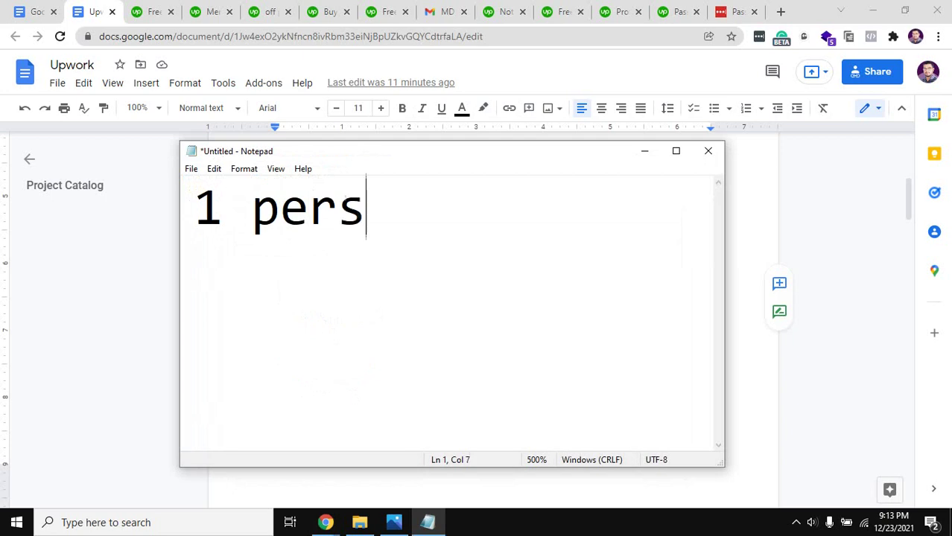
text(on =)
key(Return)
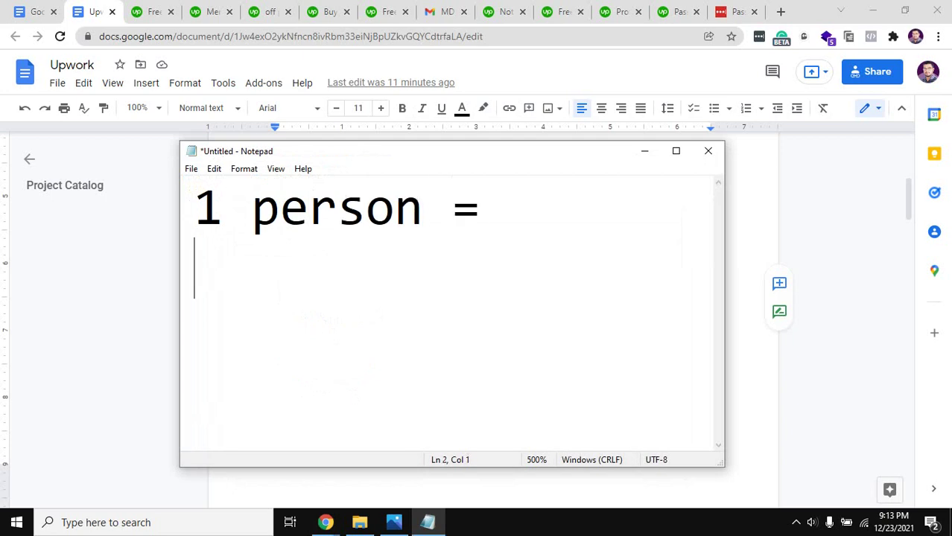
text(mult)
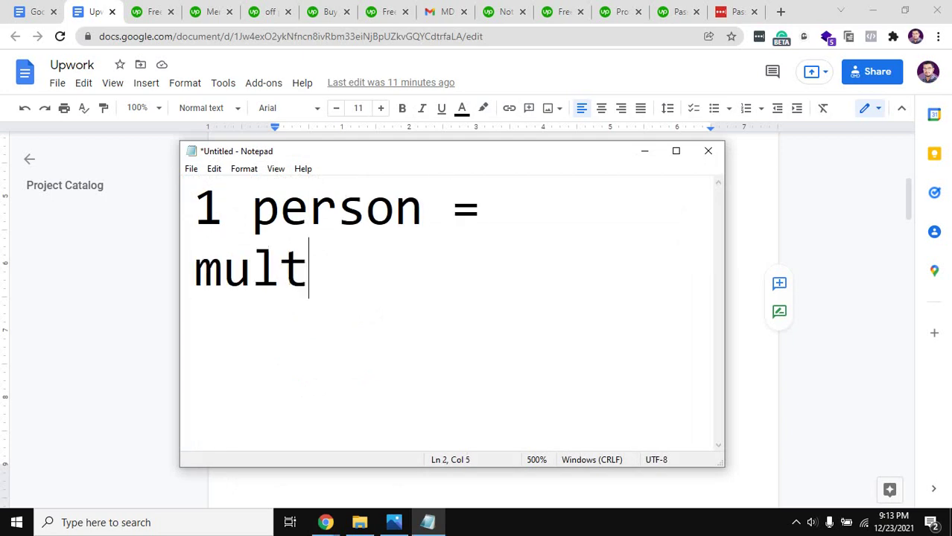
text(iple devi)
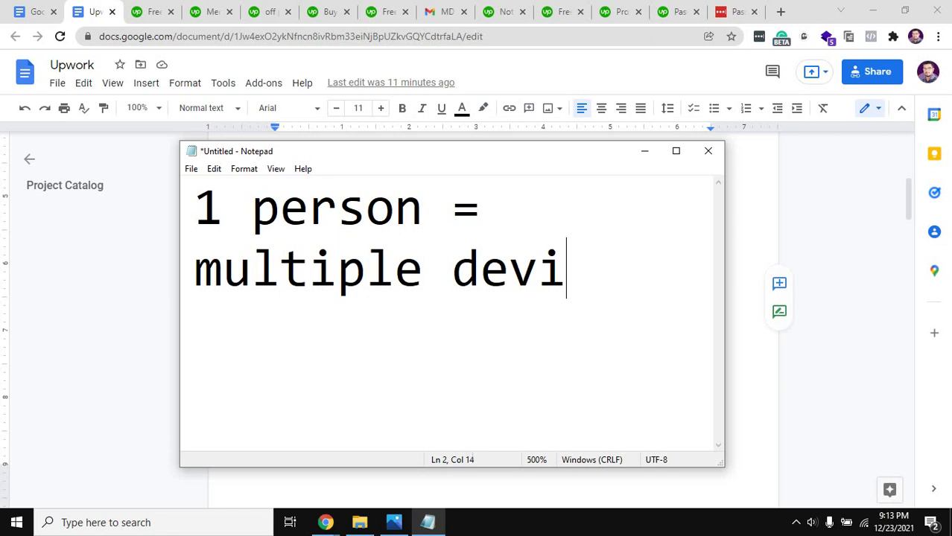
text(ces)
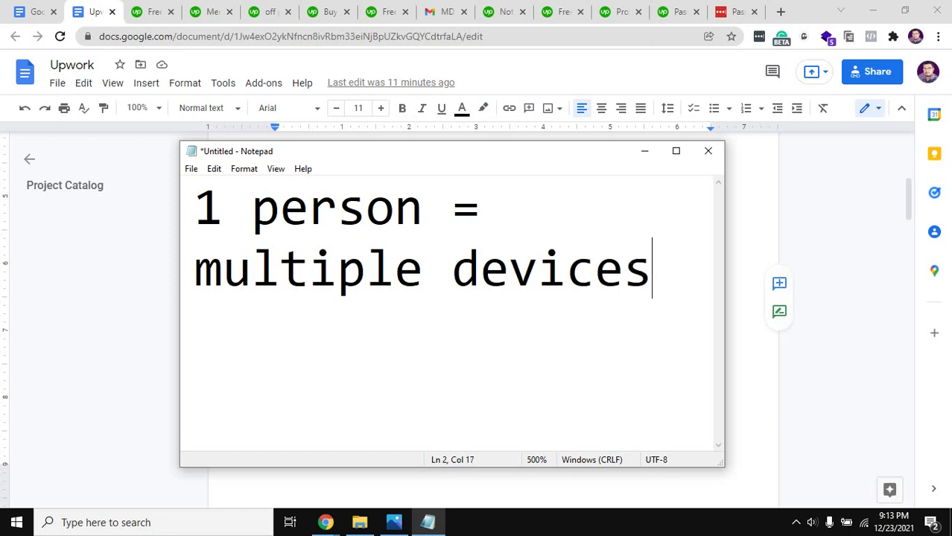
drag(424, 208, 222, 209)
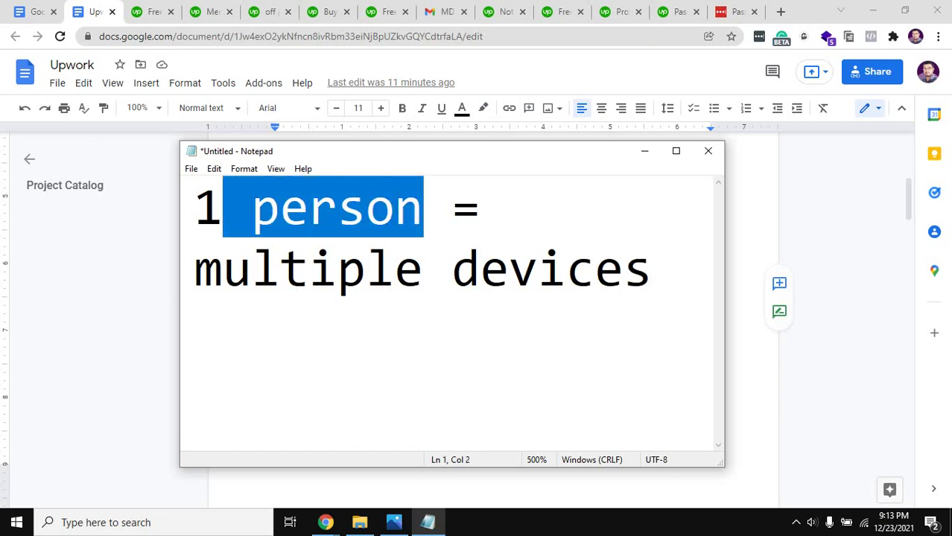
- Highlight "multiple devices" on the second line, and clear the whole note in Notepad
drag(652, 268, 195, 268)
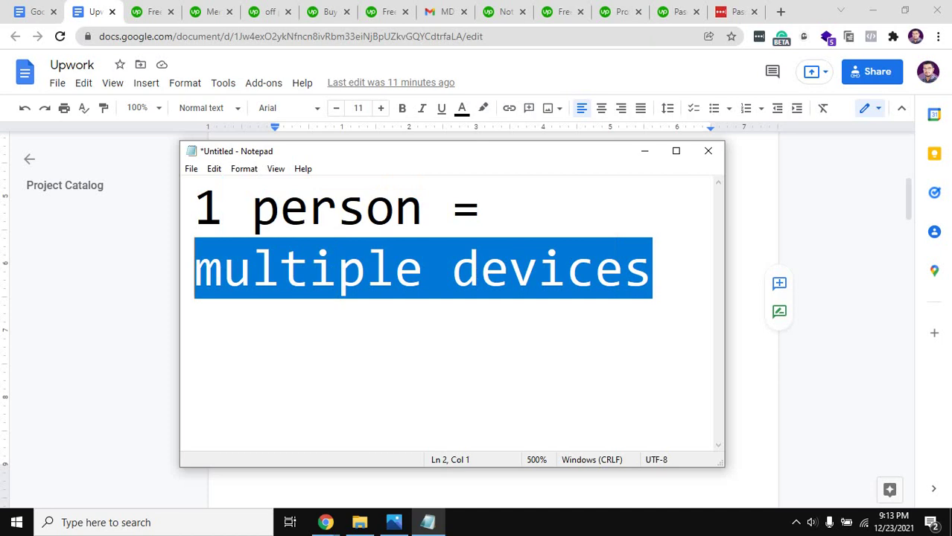
key(ctrl+a)
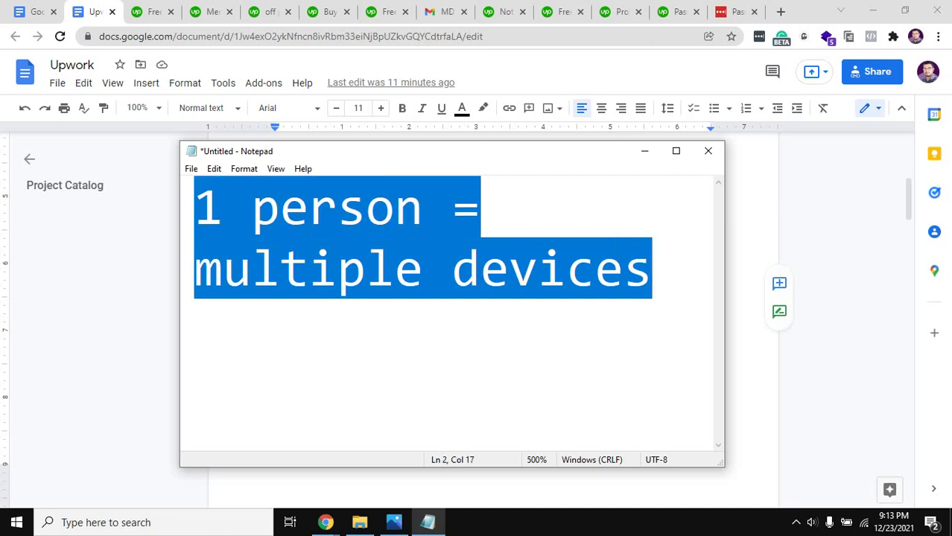
key(Delete)
text(m)
key(BackSpace)
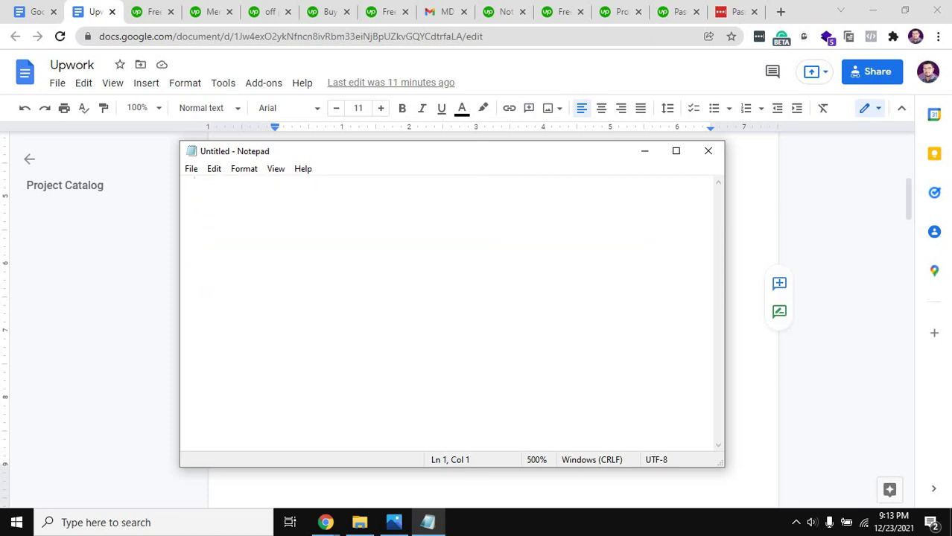
- Write the note "1 device = multiple owner" and minimize Notepad to return to the outline document
text(1 device )
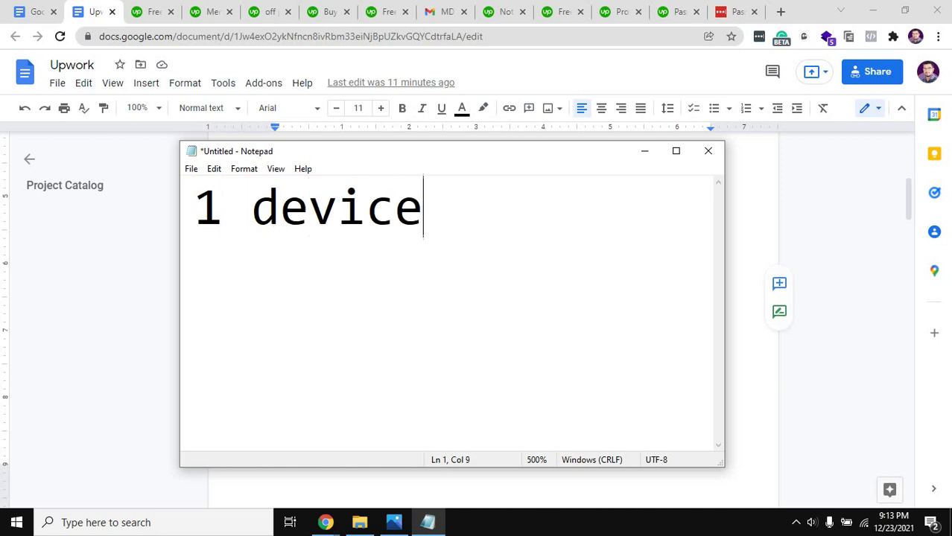
text(= mult)
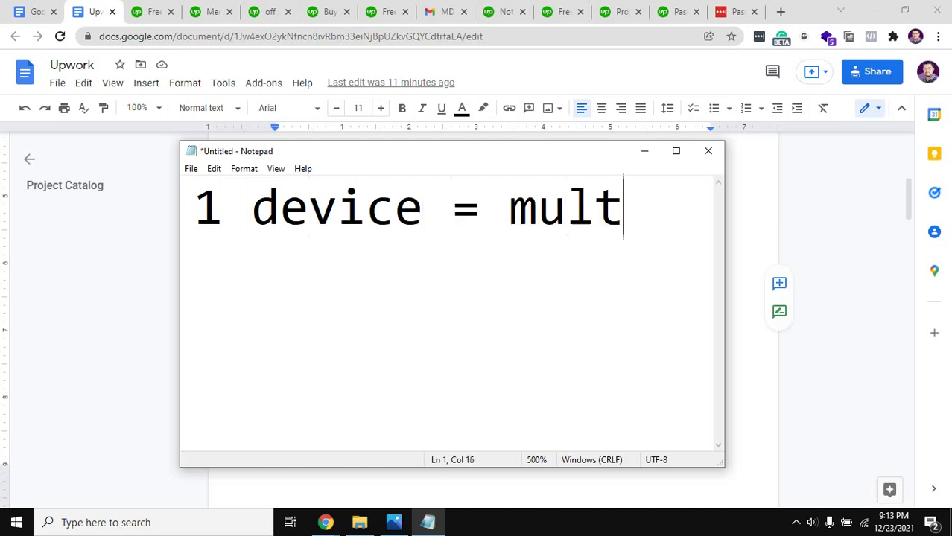
text(iple acc)
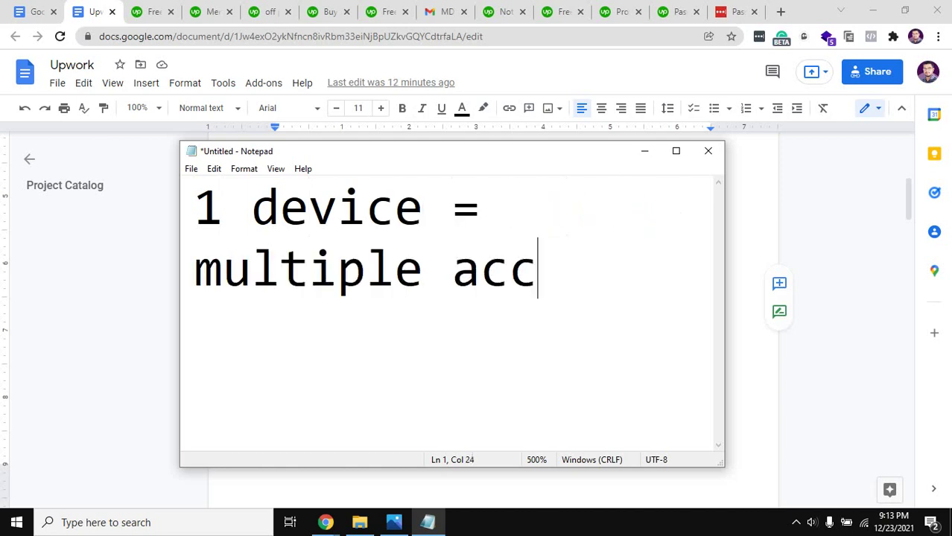
text(ount)
key(BackSpace)
key(BackSpace)
key(BackSpace)
key(BackSpace)
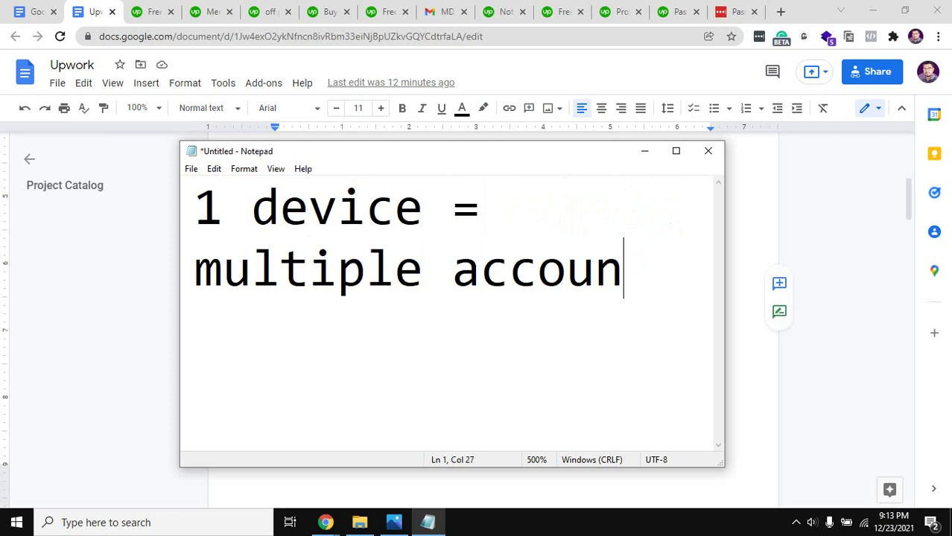
key(BackSpace)
key(BackSpace)
key(BackSpace)
text(owner)
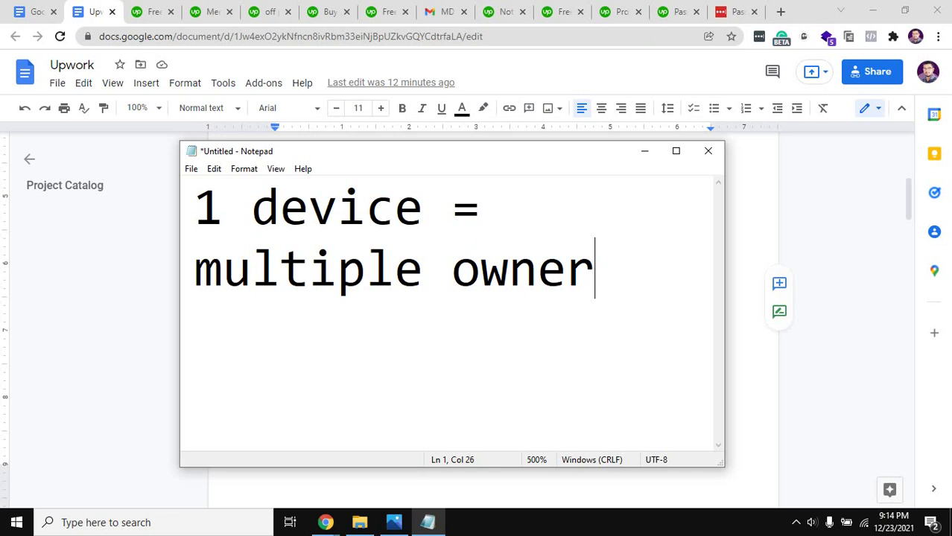
key(ctrl+a)
click(644, 151)
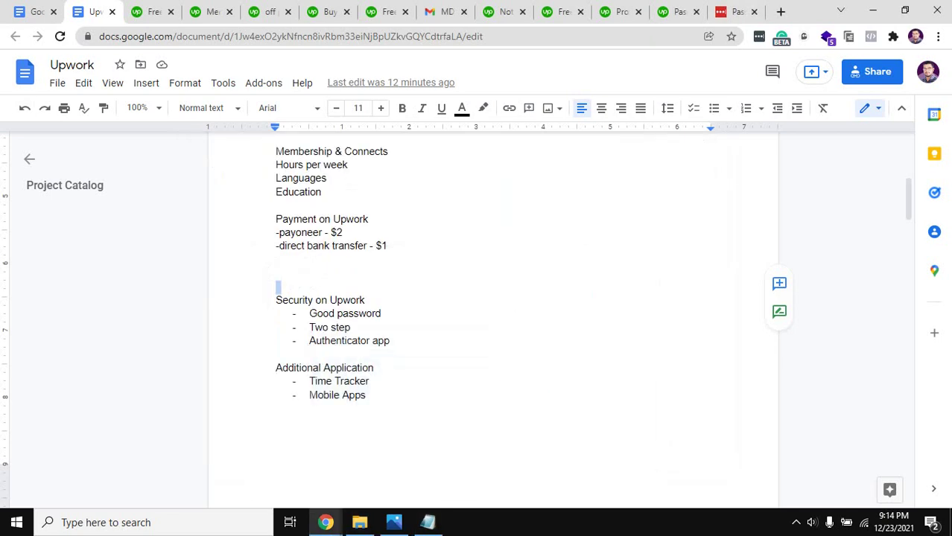
- Highlight the Payment on Upwork heading and the payoneer line beneath it in the outline
drag(275, 219, 340, 218)
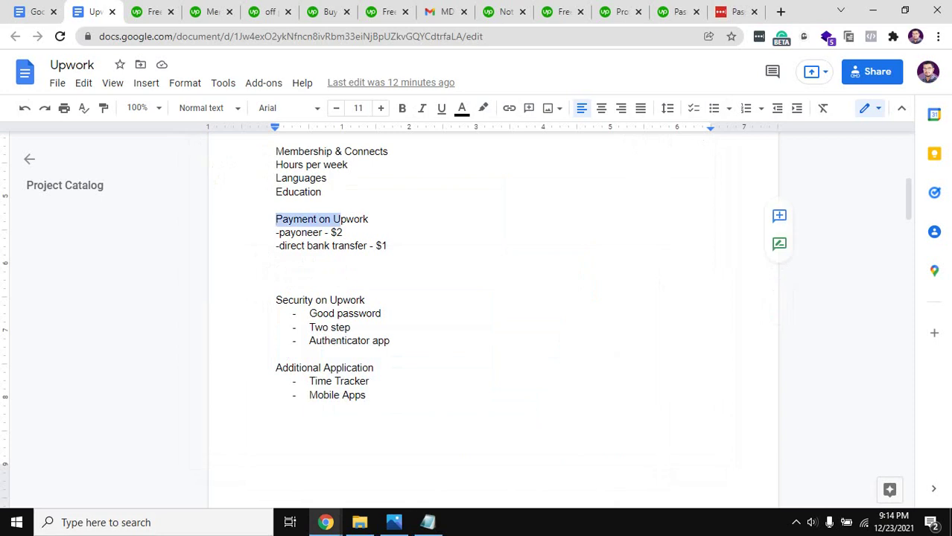
mouse_move(277, 219)
mouse_down()
mouse_move(367, 219)
mouse_move(278, 233)
mouse_move(342, 232)
mouse_move(276, 232)
mouse_up()
click(387, 246)
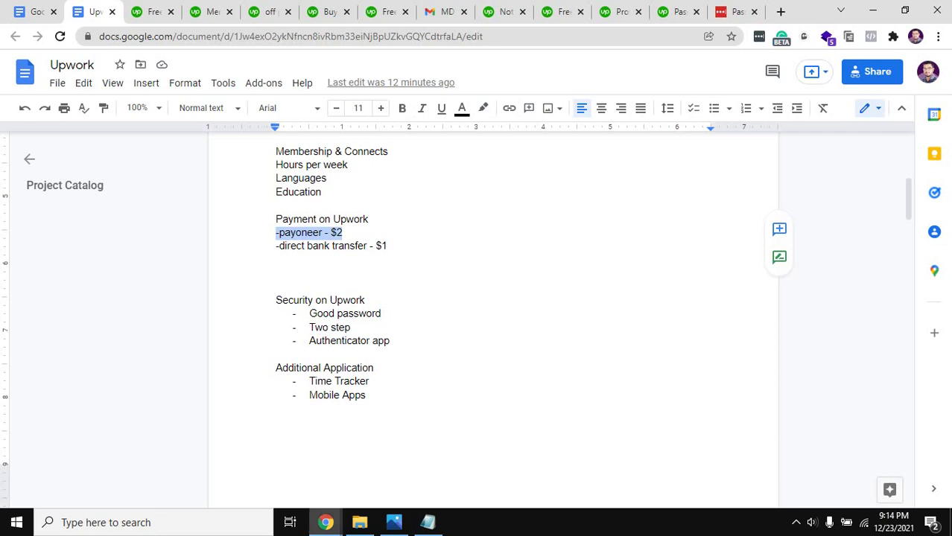
click(344, 246)
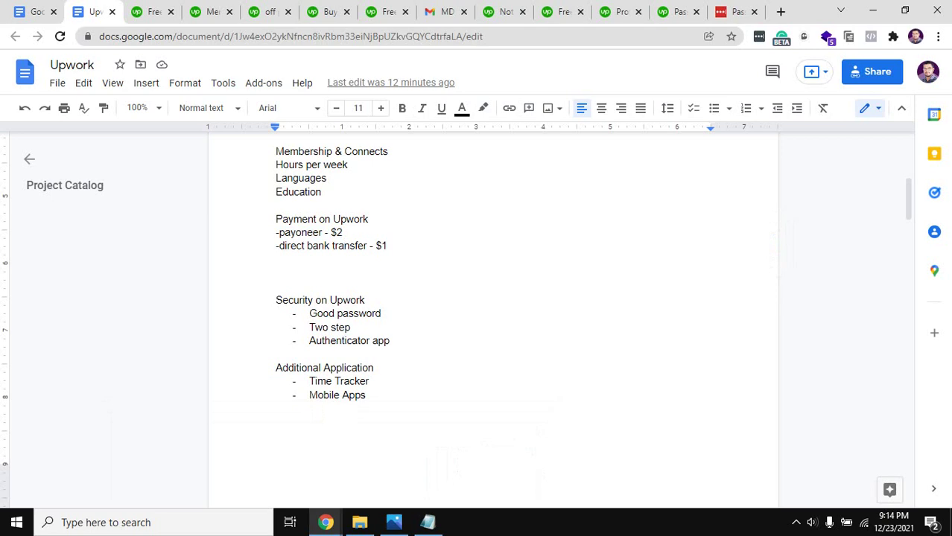
key(Up)
key(shift+Home)
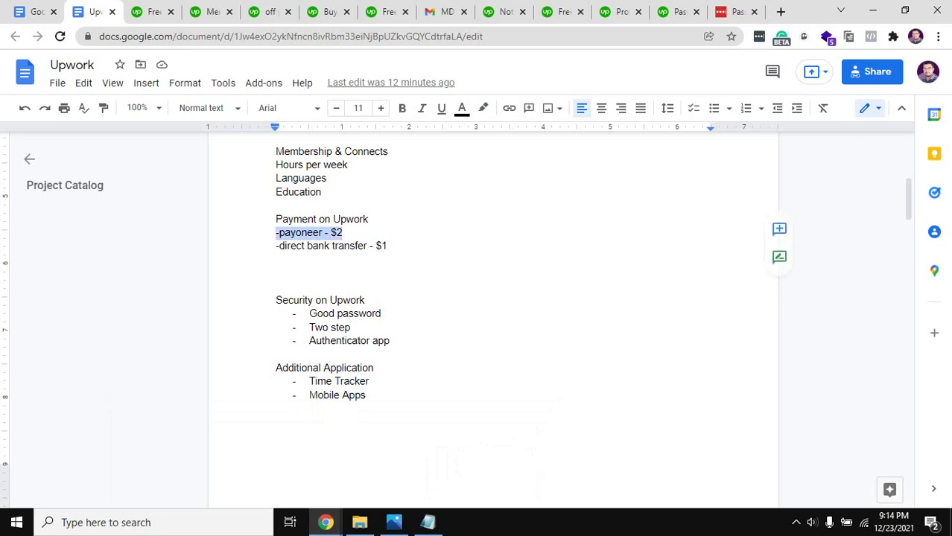
key(Right)
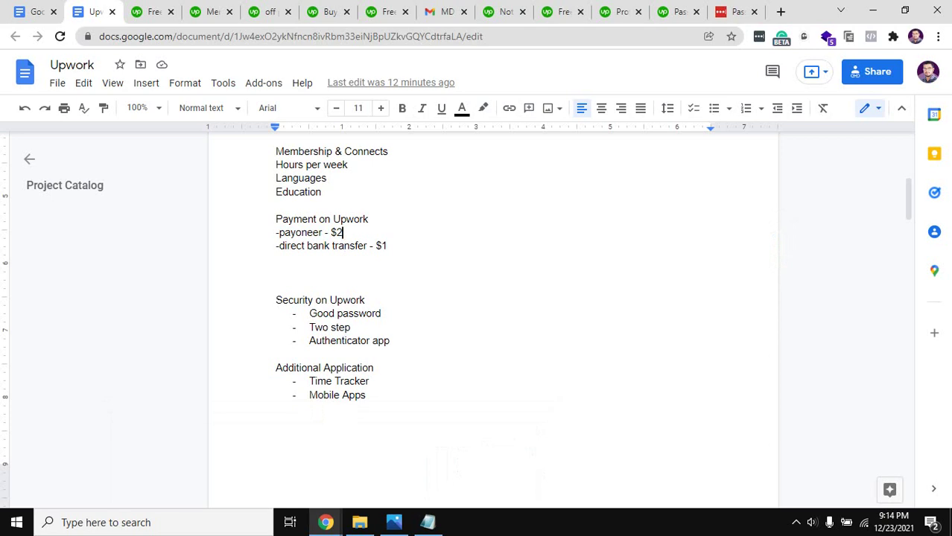
key(Up)
key(End)
key(ctrl+shift+Left)
key(Down)
key(shift+End)
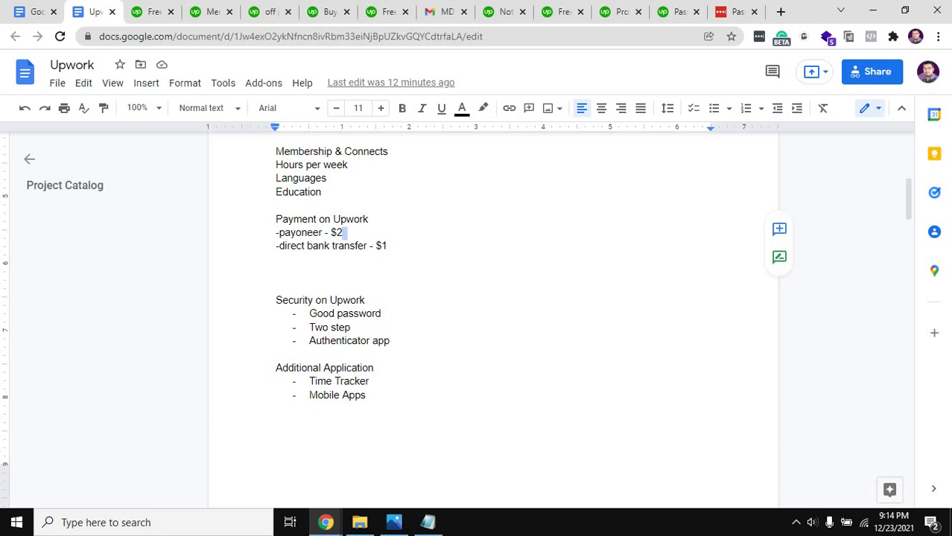
key(shift+Home)
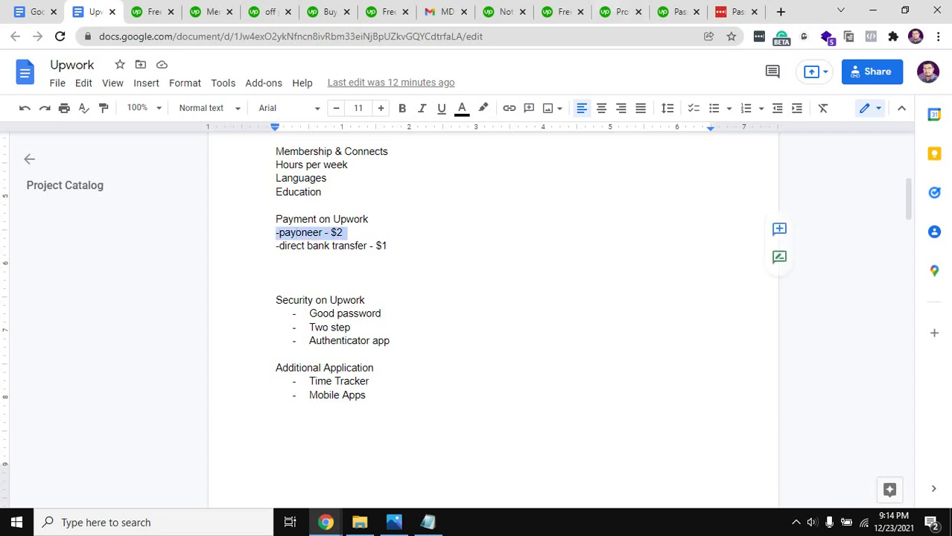
- Open the Payoneer website in a new browser tab and sign in with the prefilled account credentials
key(ctrl+t)
text(p)
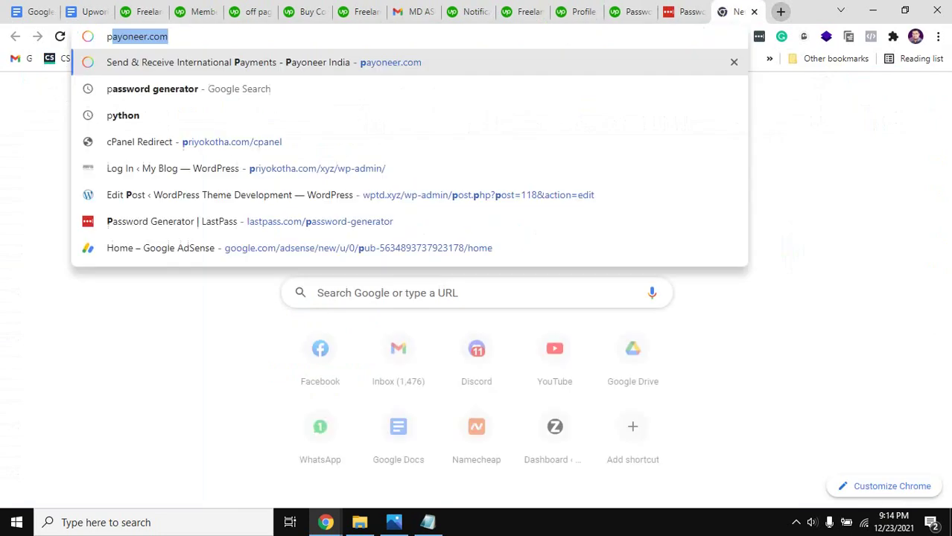
text(ayone)
key(Return)
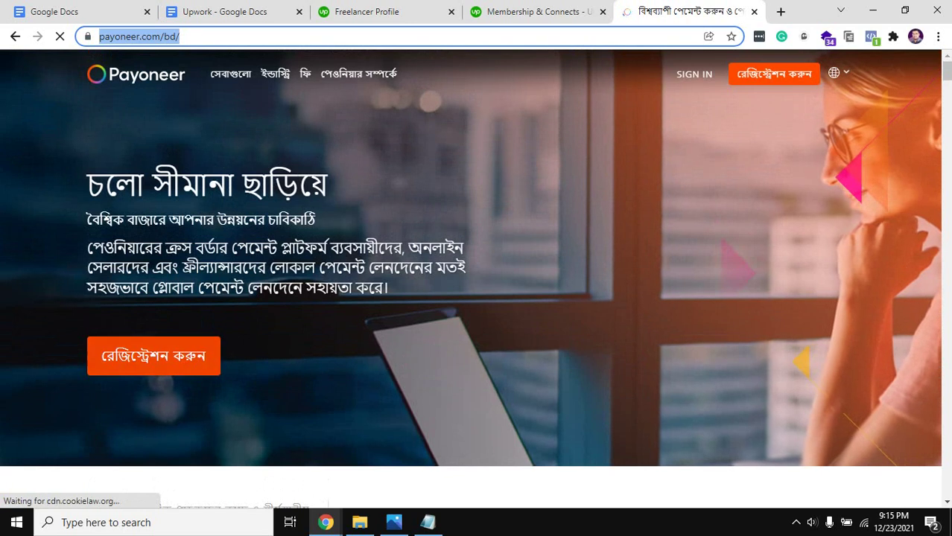
click(694, 74)
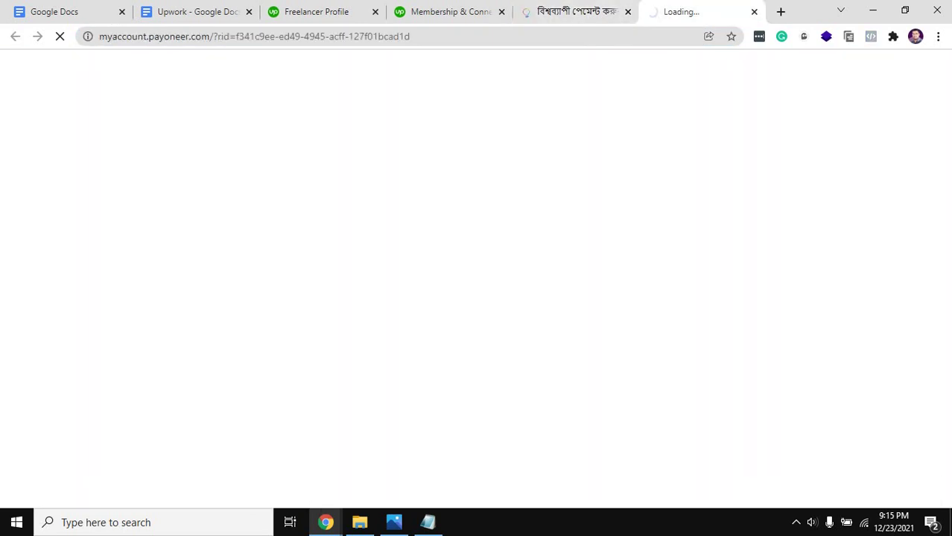
key(ctrl+shift+Page_Up)
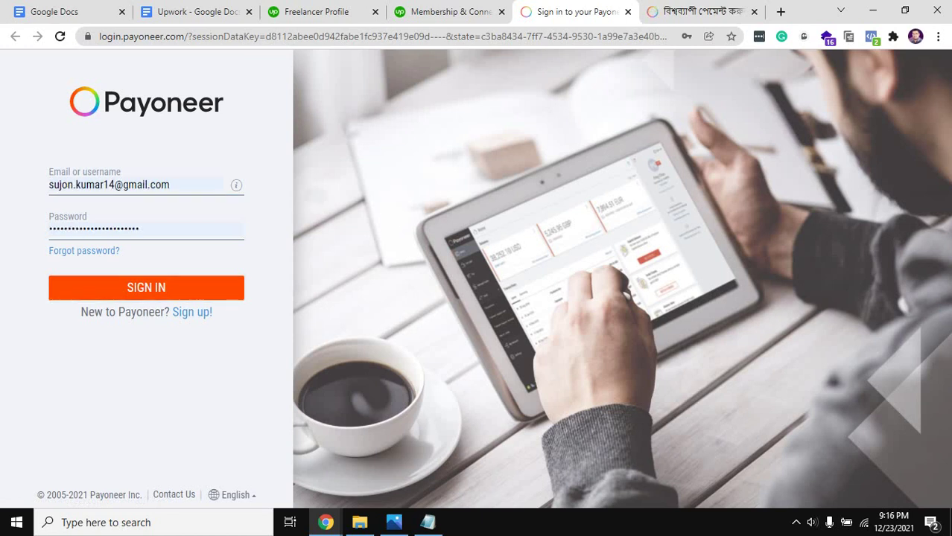
key(Return)
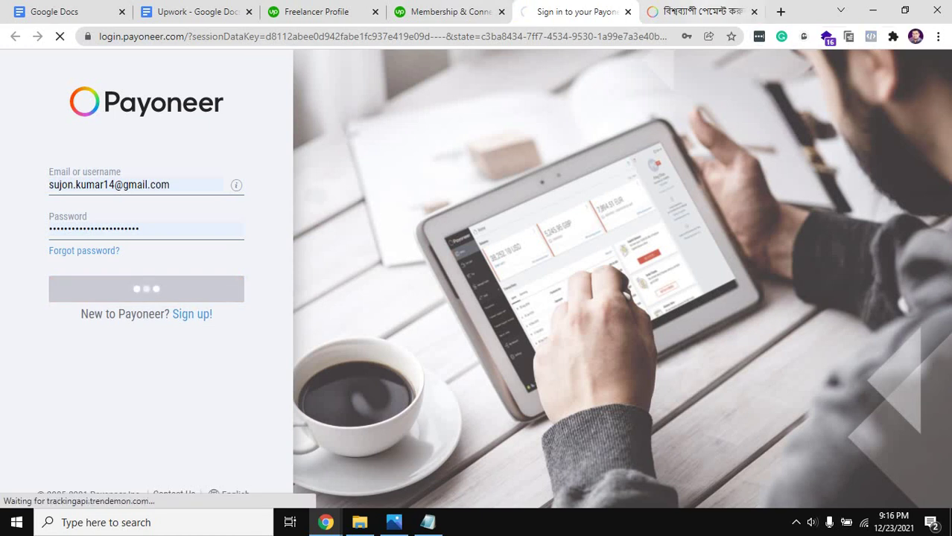
- Switch to the Upwork Membership & Connects settings and open the Get Paid page
key(ctrl+Tab)
key(ctrl+shift+Tab)
key(ctrl+shift+Tab)
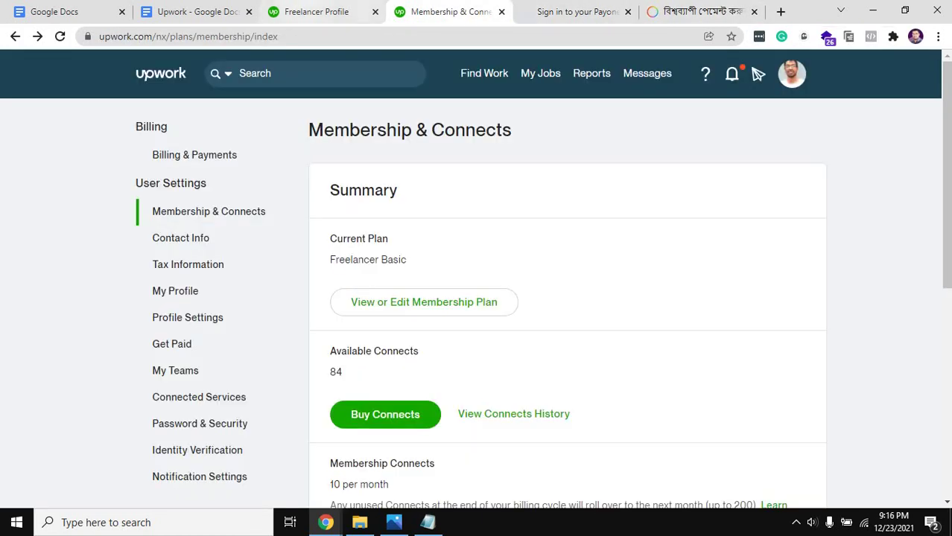
key(ctrl+shift+Tab)
key(ctrl+Tab)
scroll(476, 276, down, 3)
scroll(476, 276, down, 1)
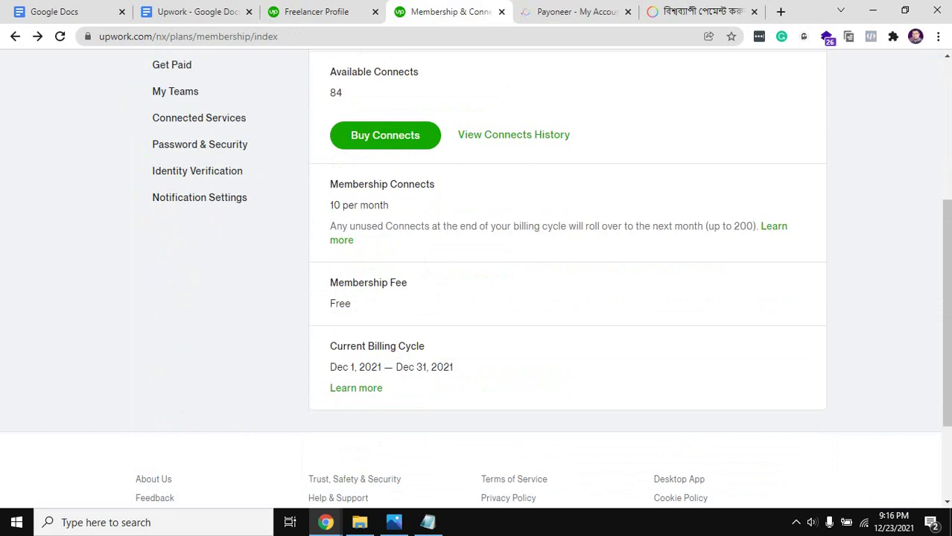
scroll(476, 275, up, 3)
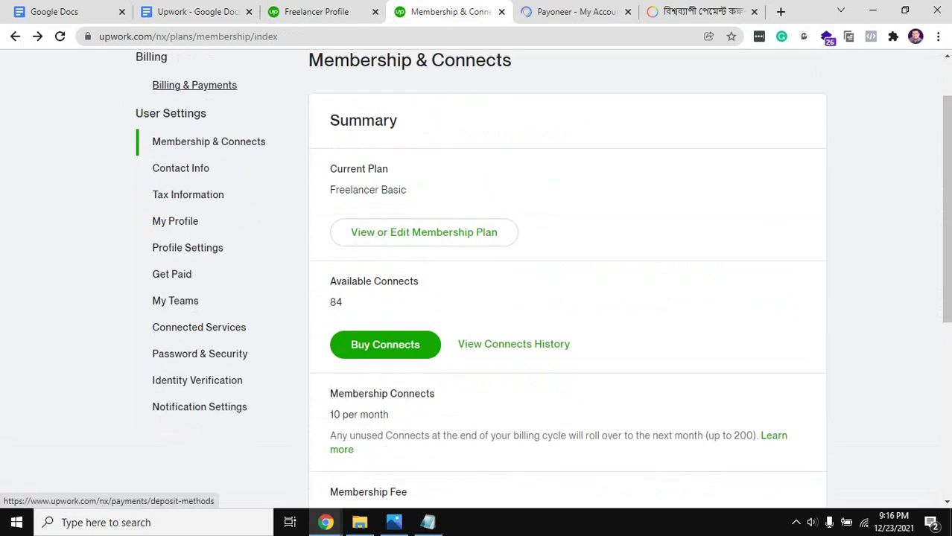
scroll(186, 246, up, 1)
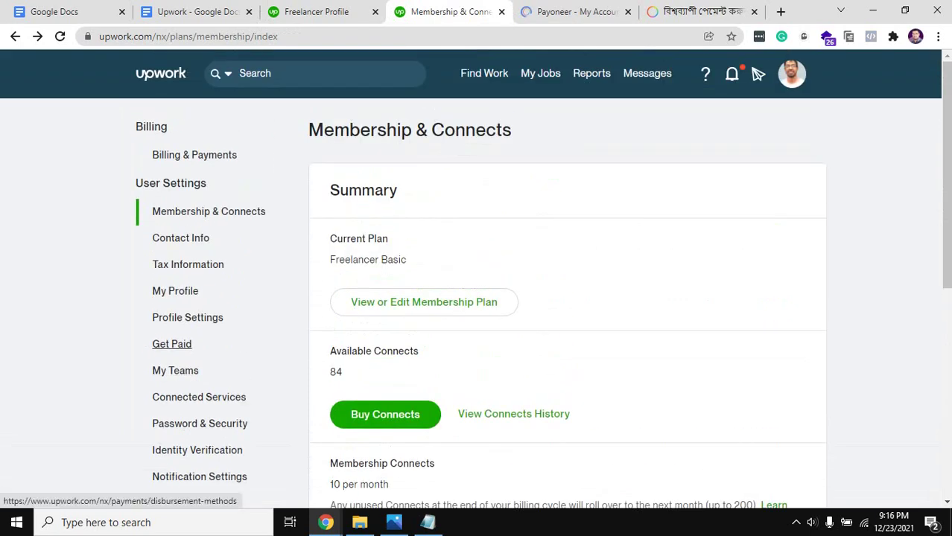
click(171, 344)
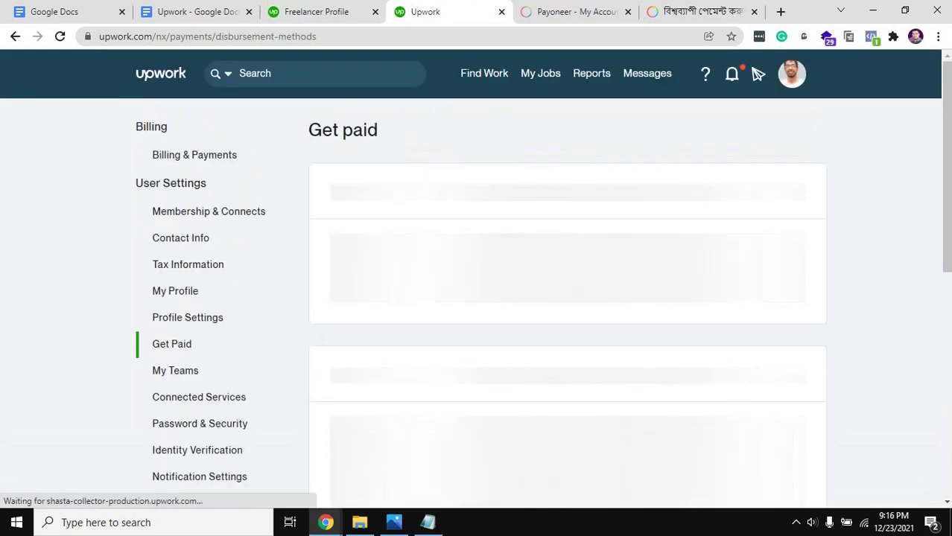
- Review the Get paid page, highlighting the Balance heading, the balance line and the Payment Methods heading
drag(308, 131, 379, 130)
drag(309, 190, 349, 191)
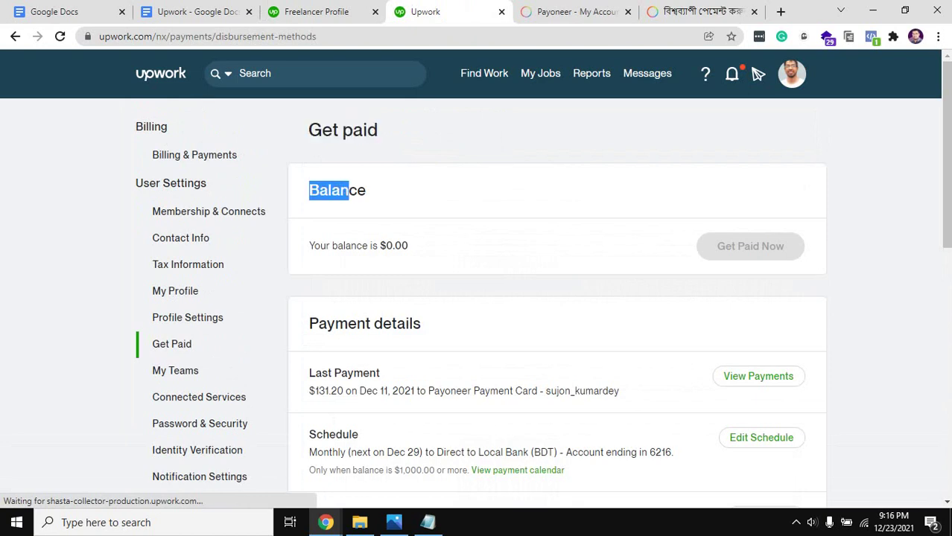
drag(309, 245, 401, 246)
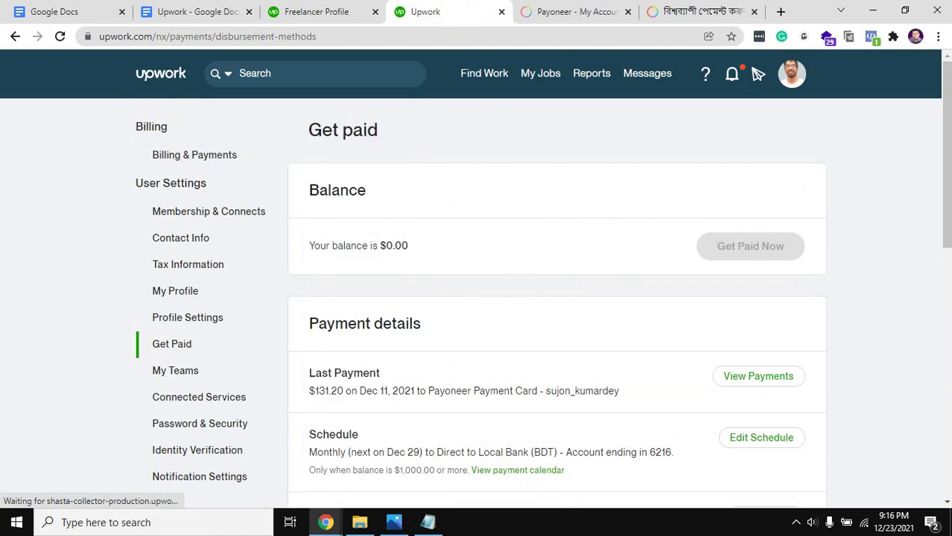
drag(309, 246, 410, 246)
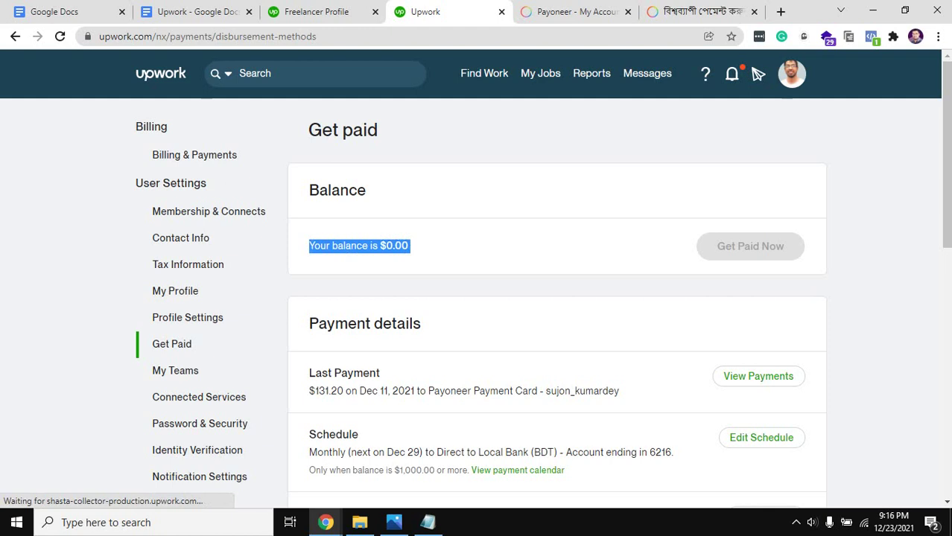
scroll(476, 298, down, 1)
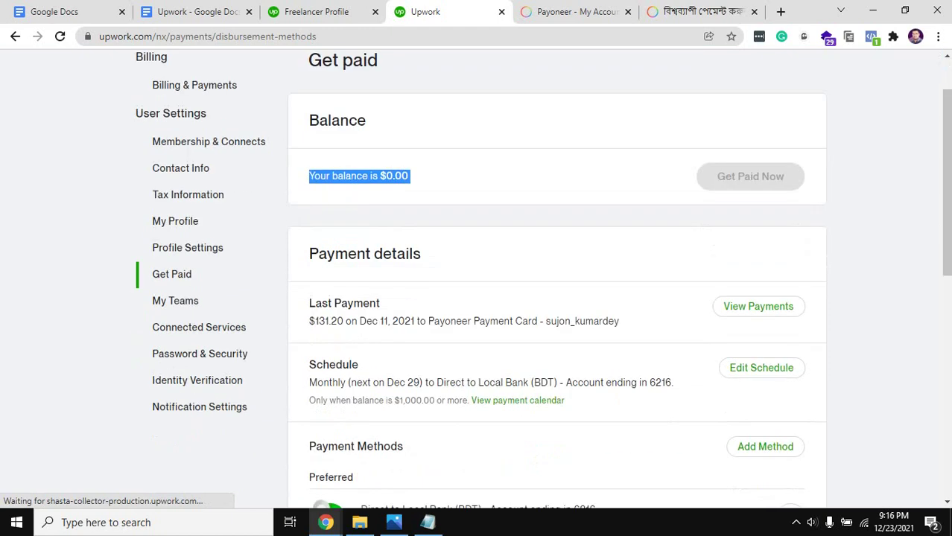
scroll(476, 298, down, 2)
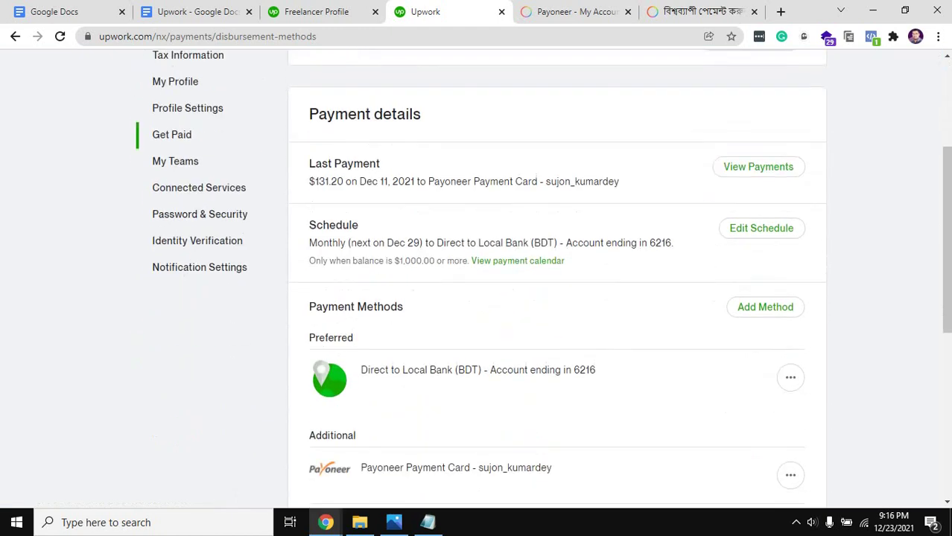
scroll(477, 298, down, 1)
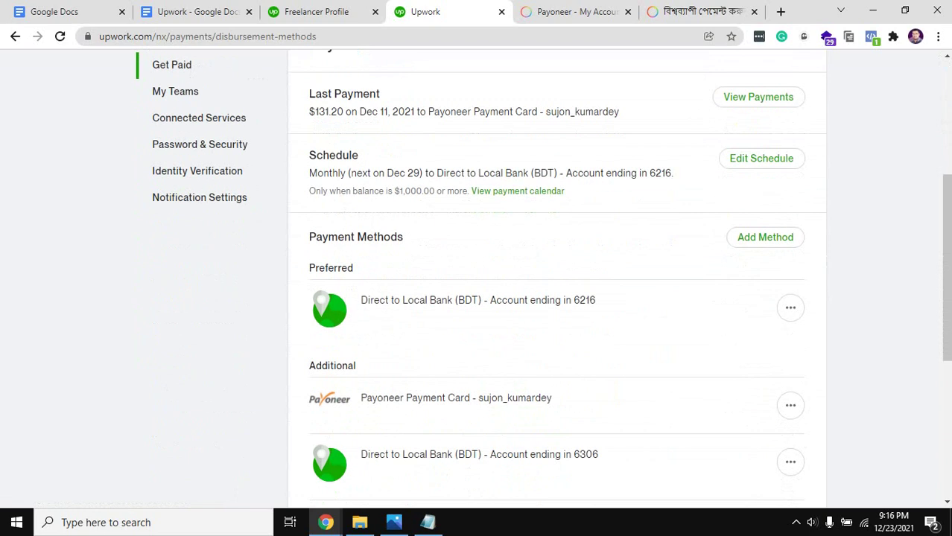
drag(309, 237, 398, 236)
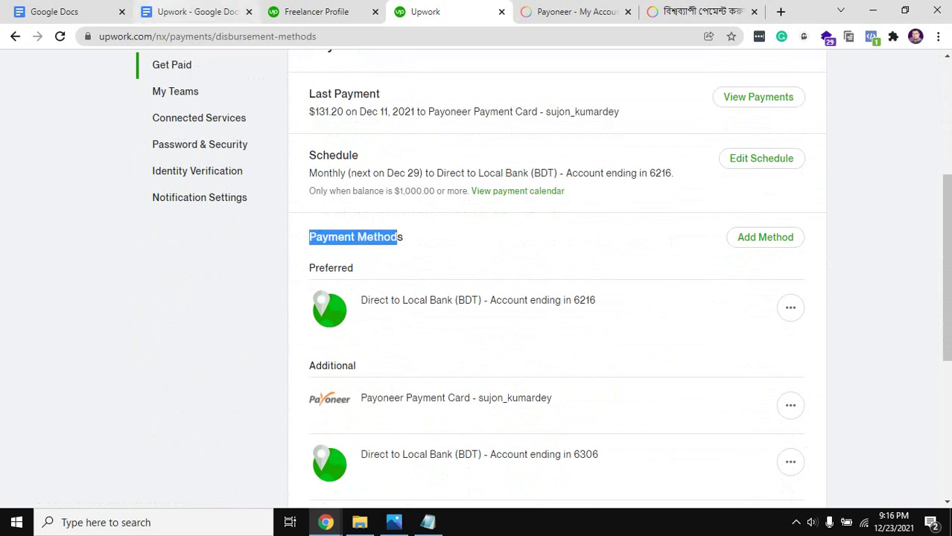
- Return to the outline, highlight the payoneer and direct bank transfer entries, and switch to the Upwork freelancer profile
key(ctrl+2)
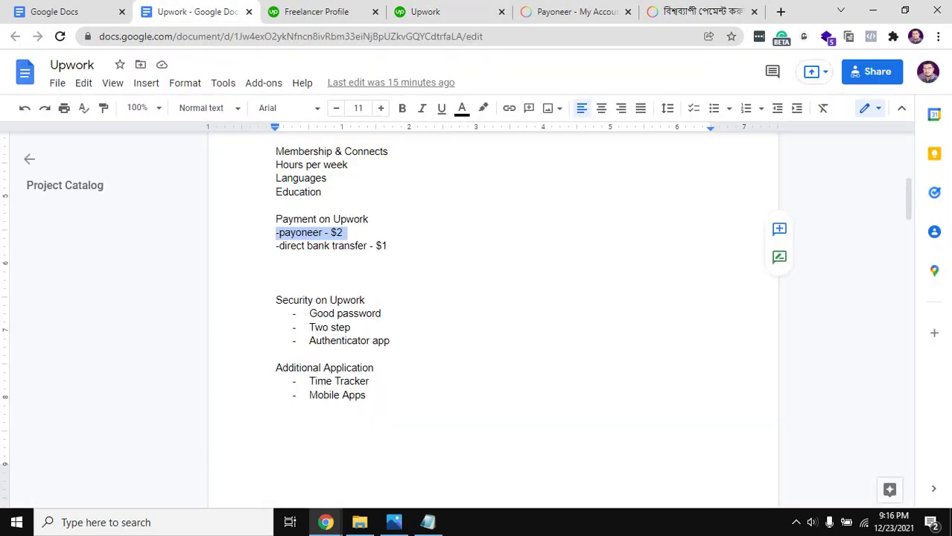
double_click(300, 232)
triple_click(319, 245)
key(ctrl+3)
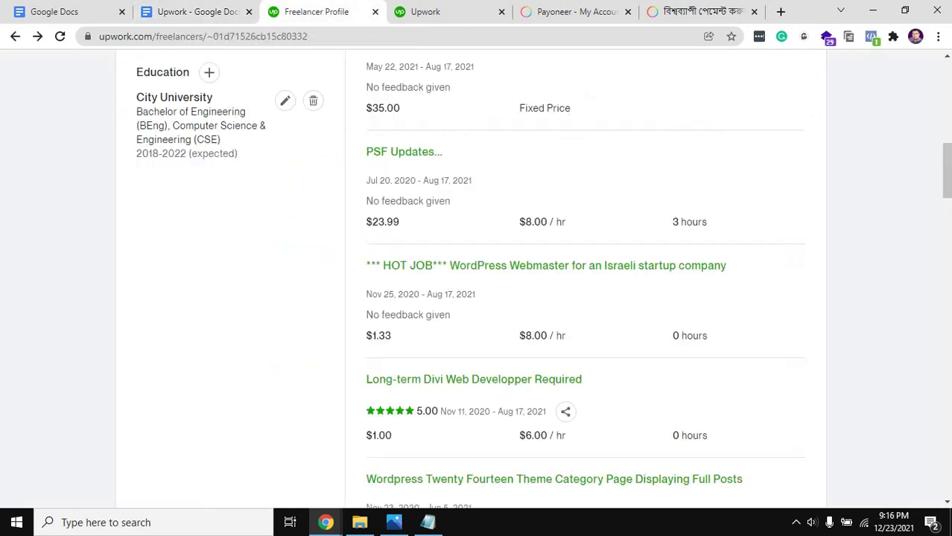
- Switch to the Upwork Get paid page and review the payment methods, highlighting the preferred Direct to Local Bank (BDT) entry
key(ctrl+4)
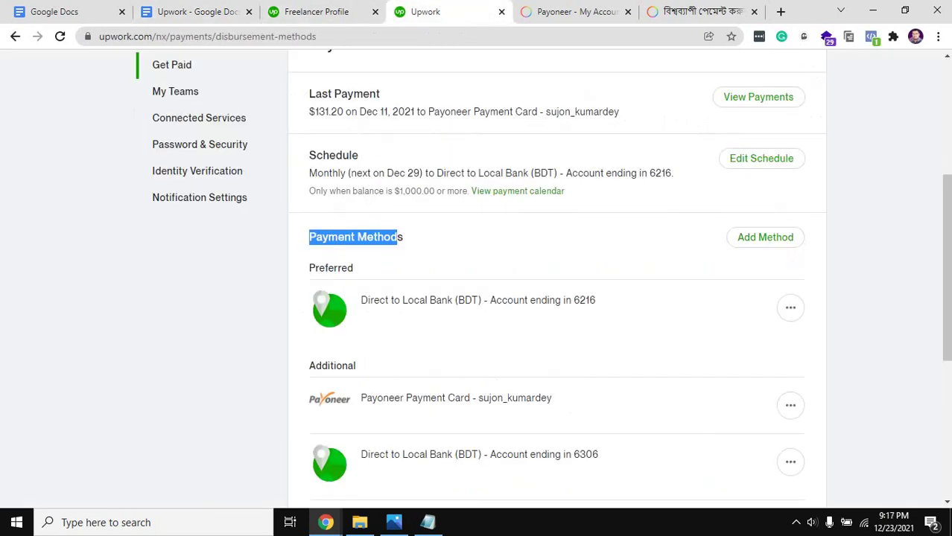
scroll(556, 283, up, 2)
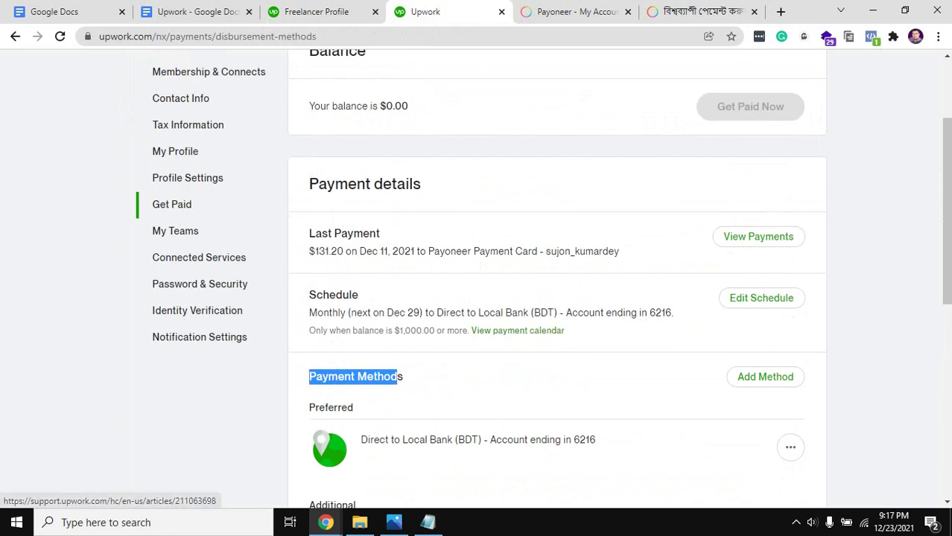
scroll(556, 283, down, 1)
drag(360, 370, 490, 370)
scroll(542, 279, down, 1)
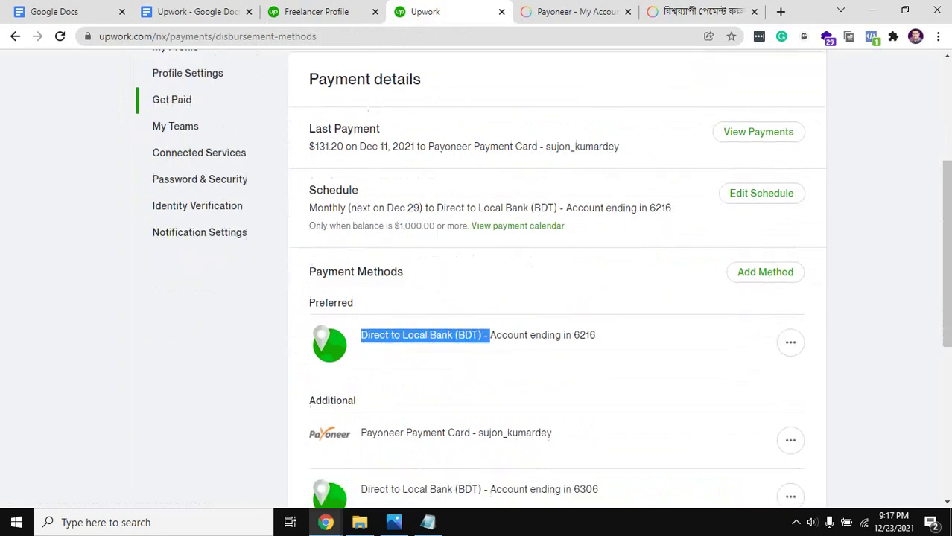
scroll(556, 283, up, 3)
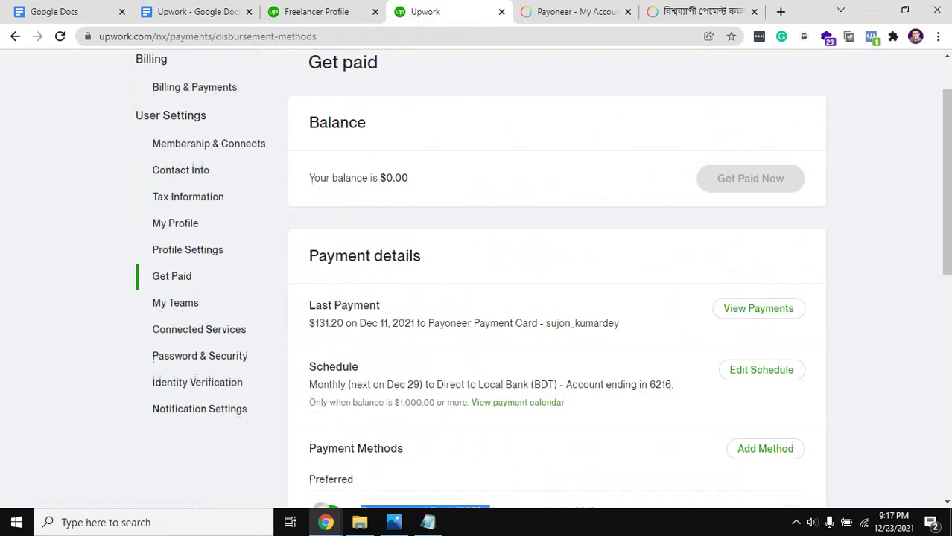
scroll(556, 283, down, 3)
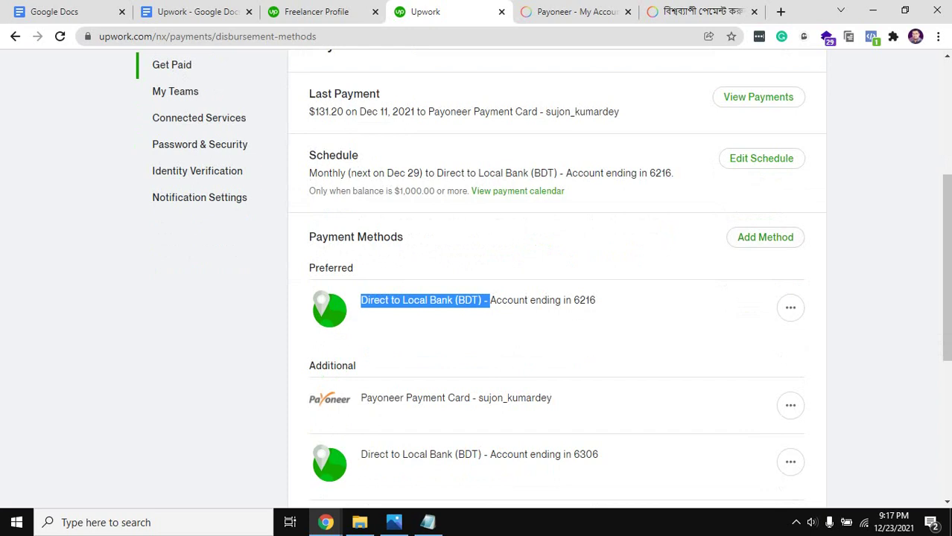
- Open the options for adding a payment method, highlight Direct to Local Bank (BDT), and close them without setting one up
click(765, 237)
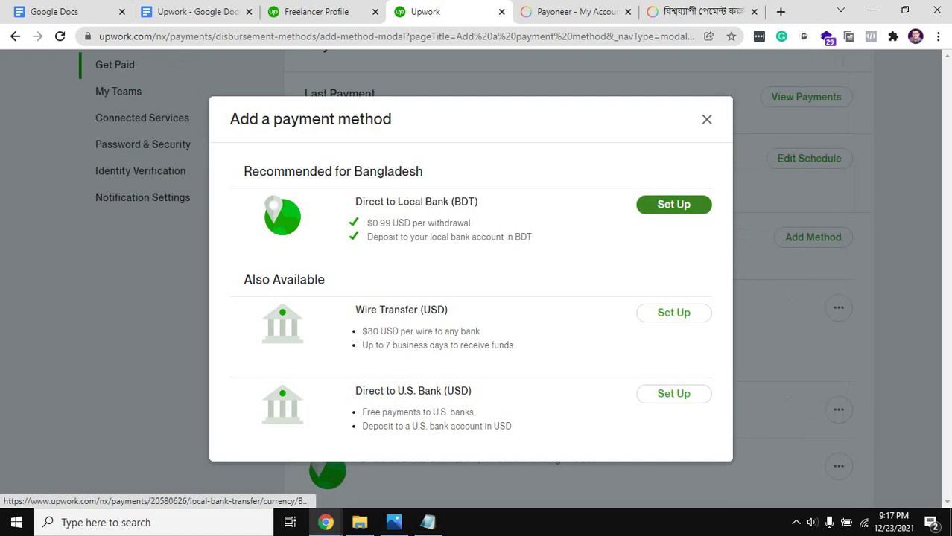
drag(355, 202, 468, 202)
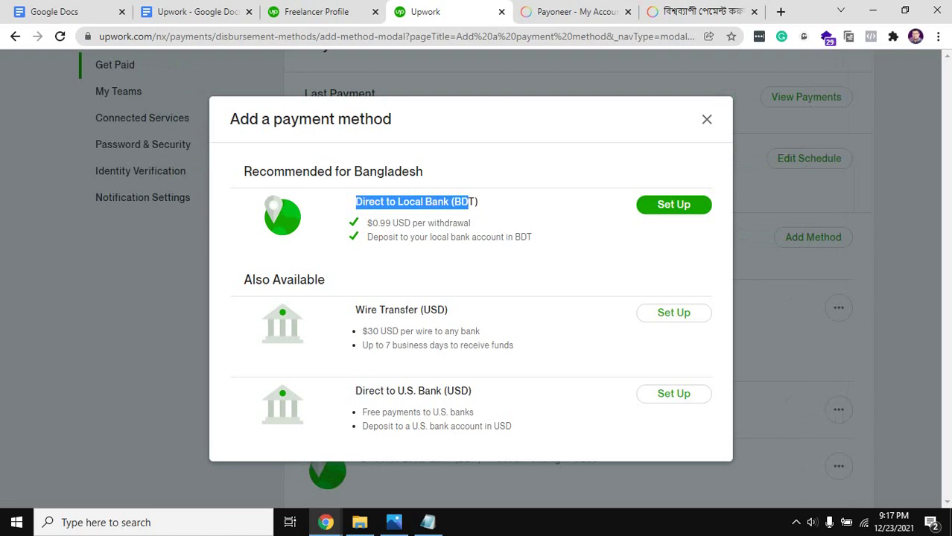
key(Escape)
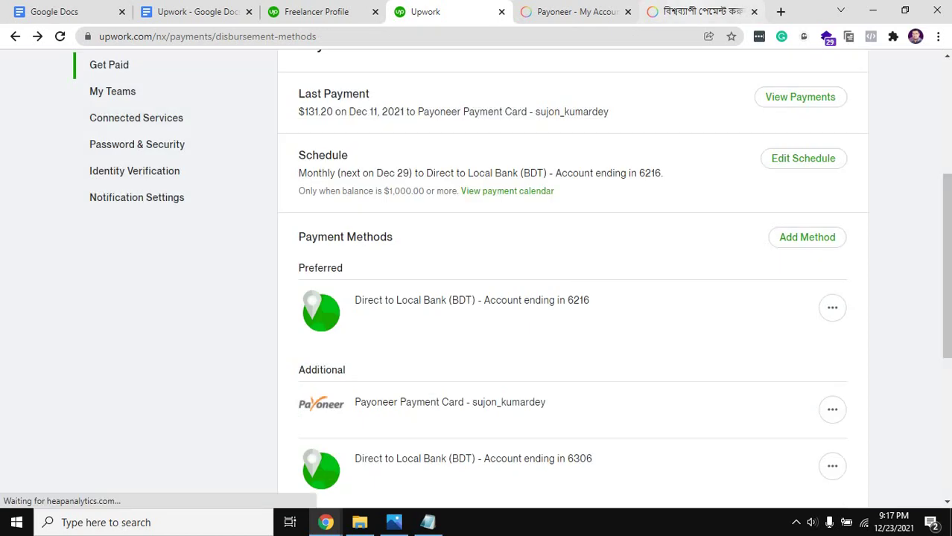
- Switch to Payoneer, continue to Account Home, and look through the Activity, Settings, Pay and Withdraw options
key(ctrl+Tab)
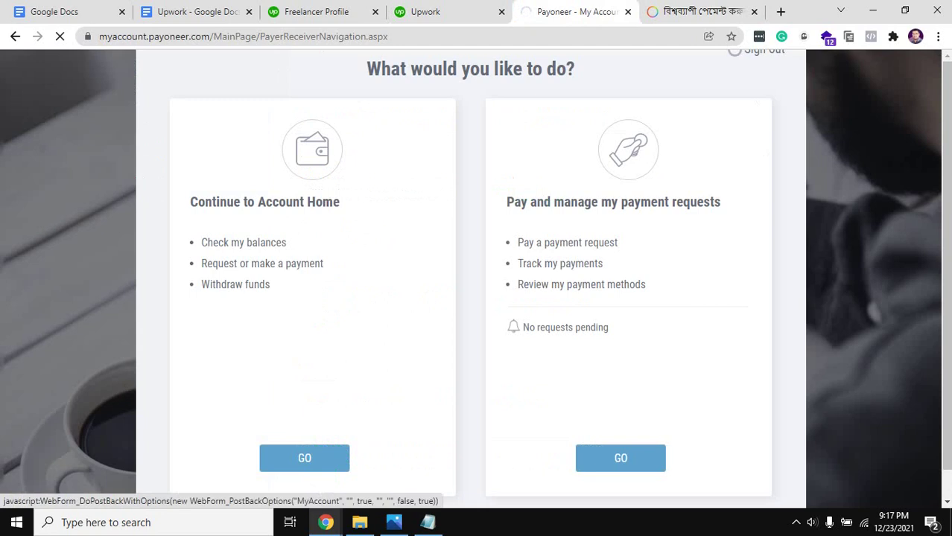
click(304, 458)
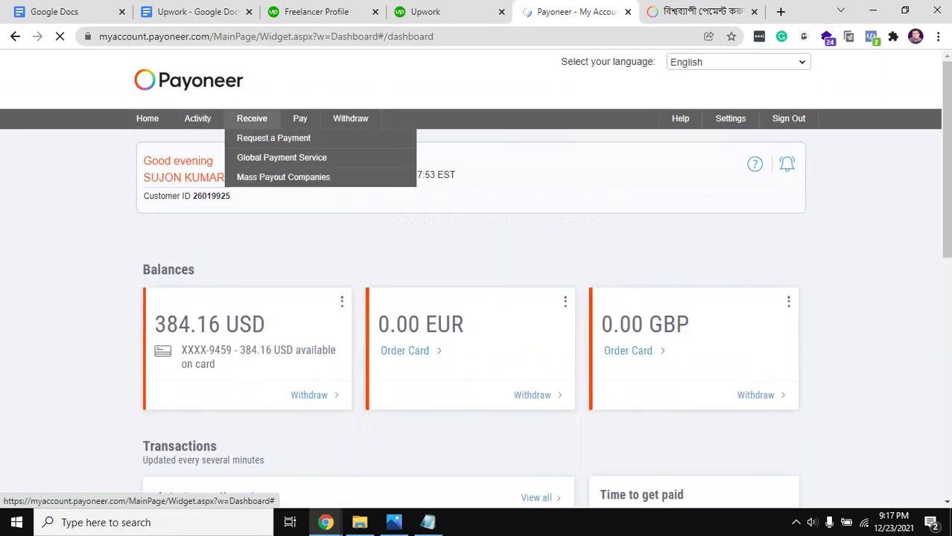
mouse_move(300, 118)
mouse_move(252, 118)
mouse_move(197, 119)
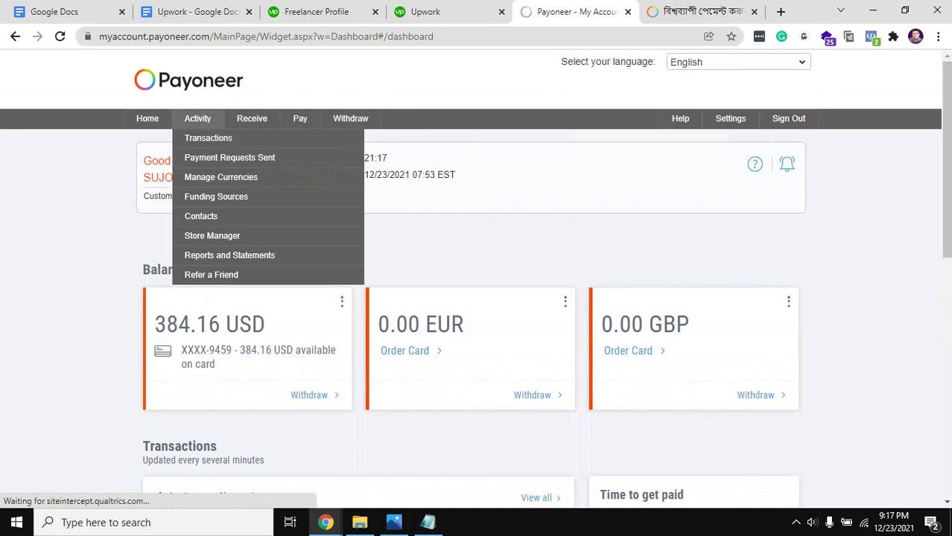
mouse_move(730, 119)
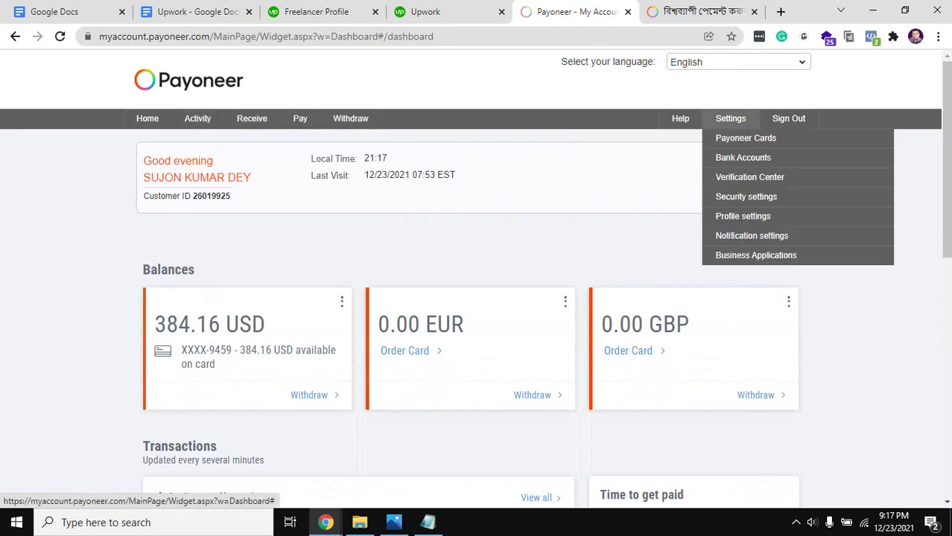
scroll(477, 298, down, 3)
scroll(477, 298, up, 3)
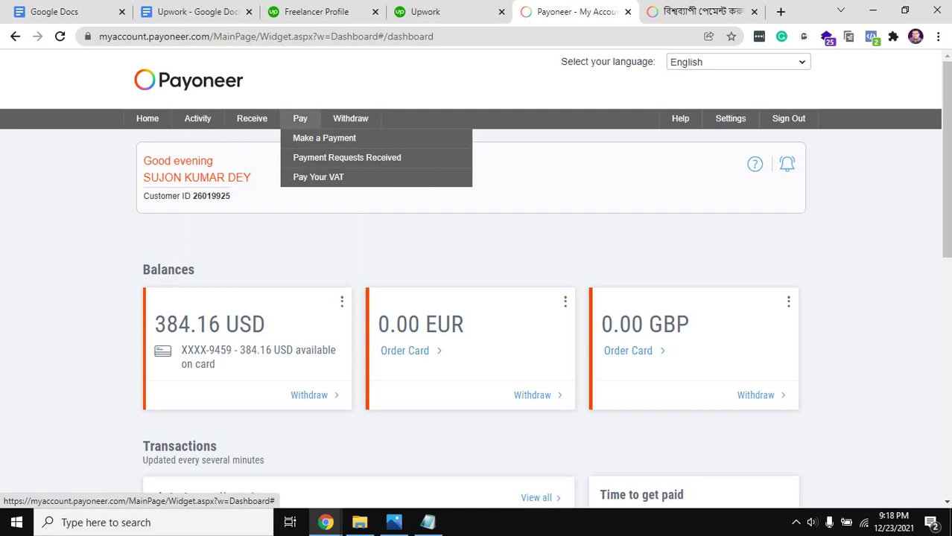
mouse_move(350, 119)
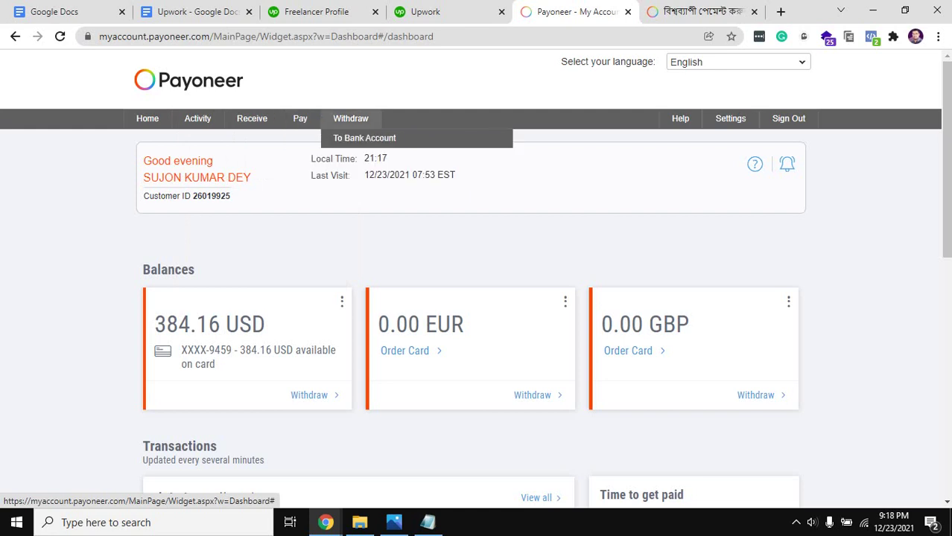
- Review the balance and payment details on the Upwork Get paid page again and return to the Payoneer account home
click(439, 11)
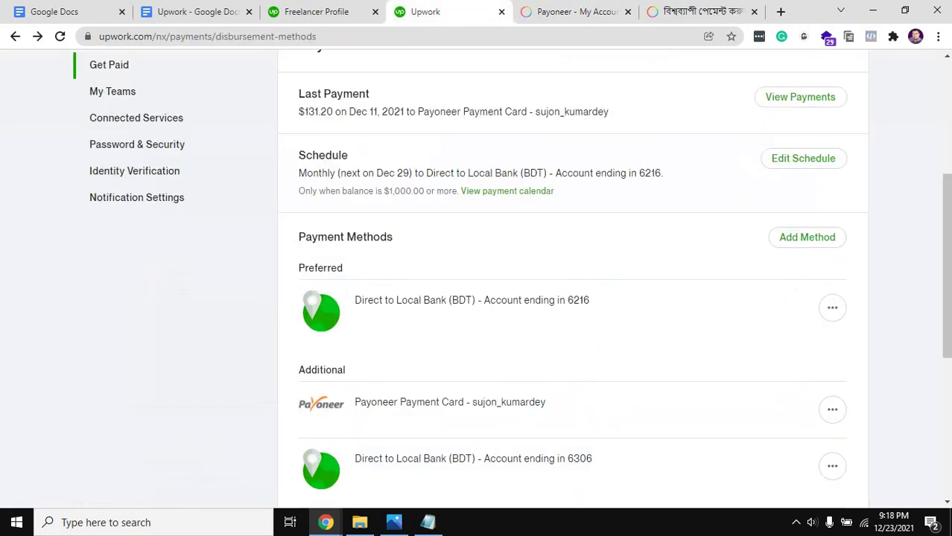
scroll(476, 275, down, 2)
scroll(476, 275, up, 4)
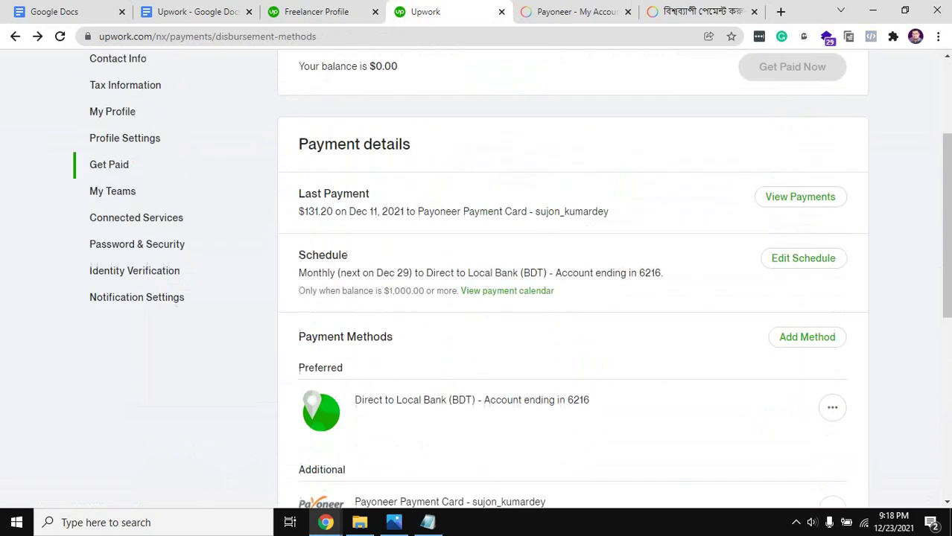
scroll(572, 276, up, 1)
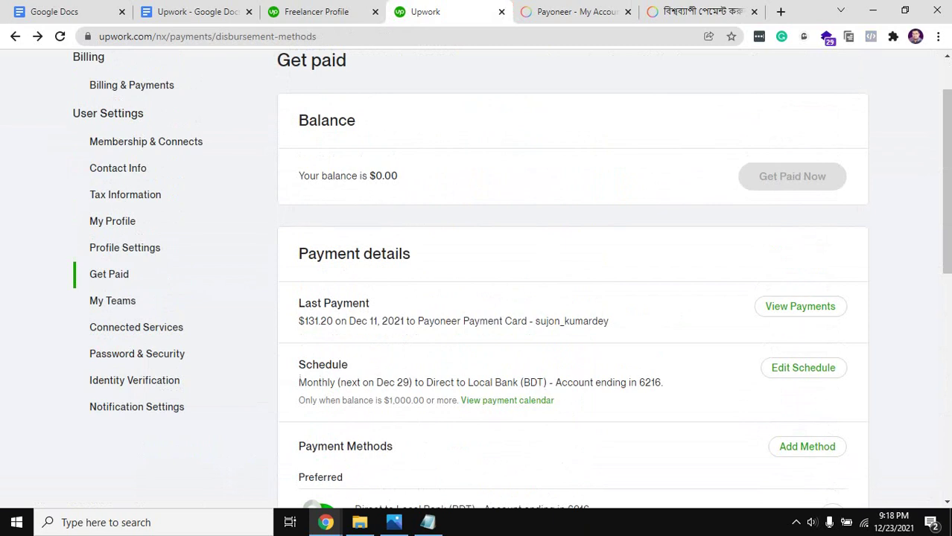
key(ctrl+Tab)
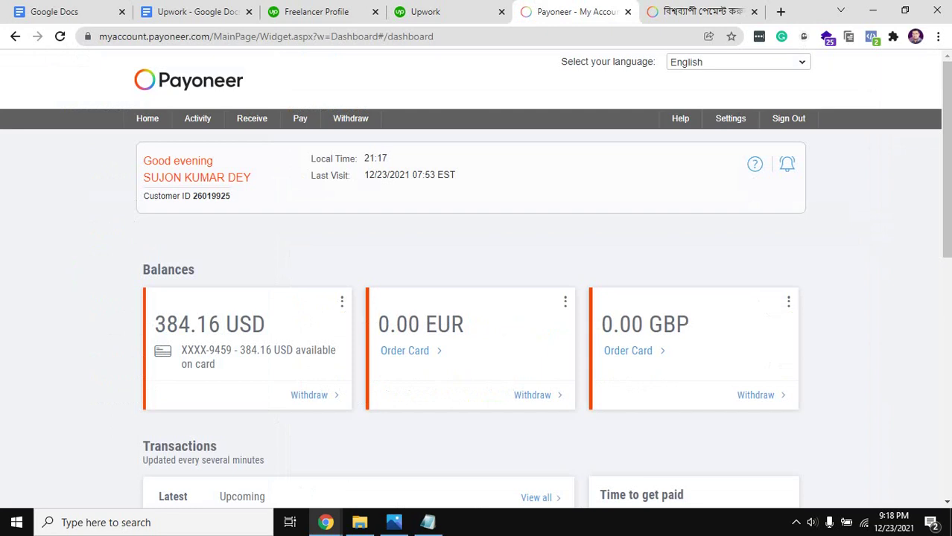
key(ctrl+shift+Tab)
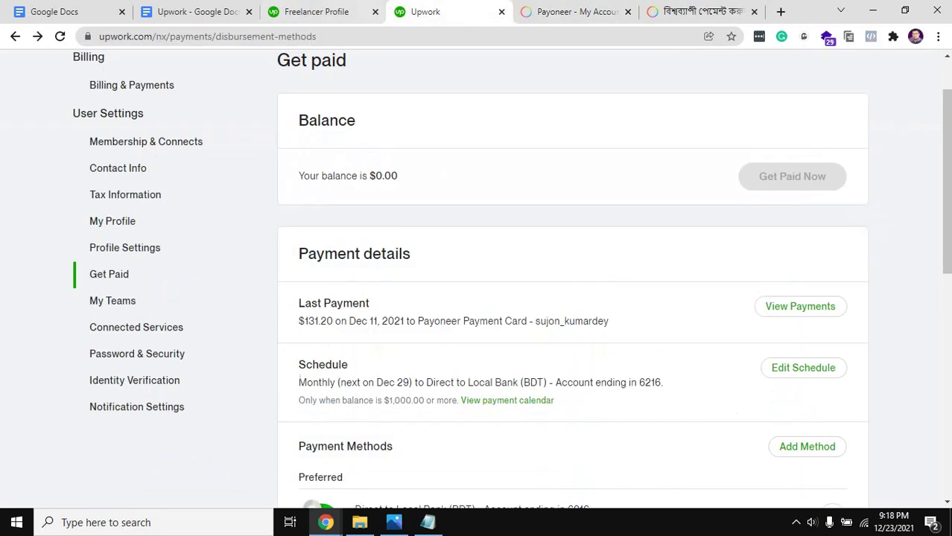
key(ctrl+shift+Tab)
key(ctrl+Tab)
key(ctrl+Tab)
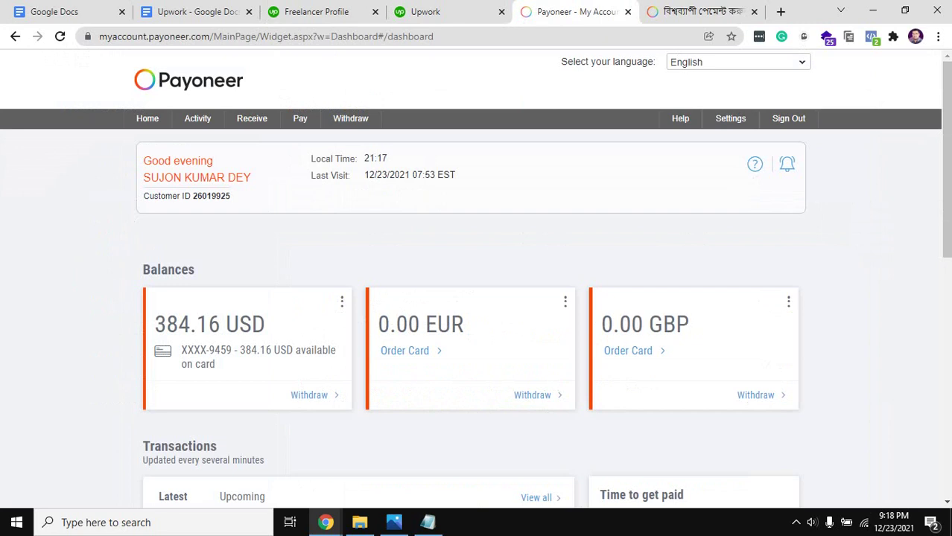
- Show Payoneer's option to withdraw to a bank account and capture that part of the screen
mouse_move(350, 118)
key(Print)
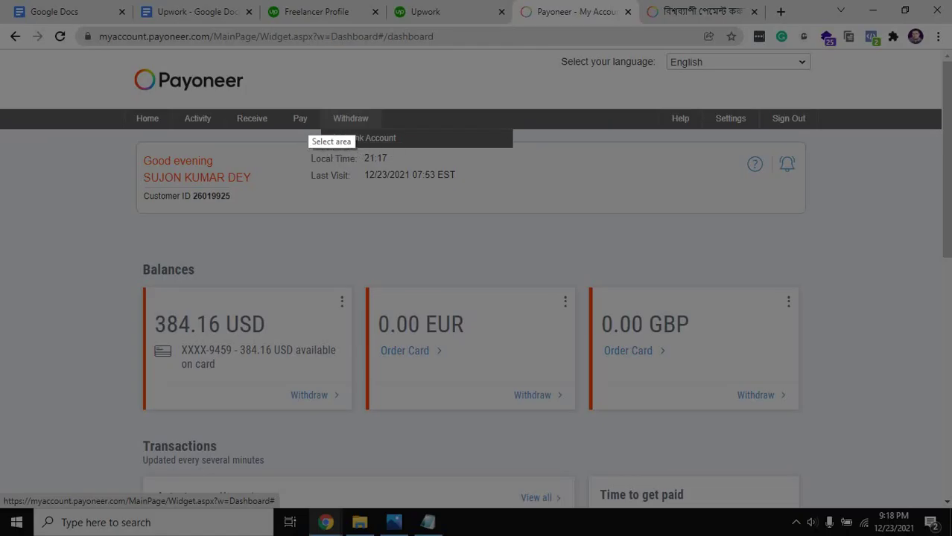
drag(319, 105, 369, 126)
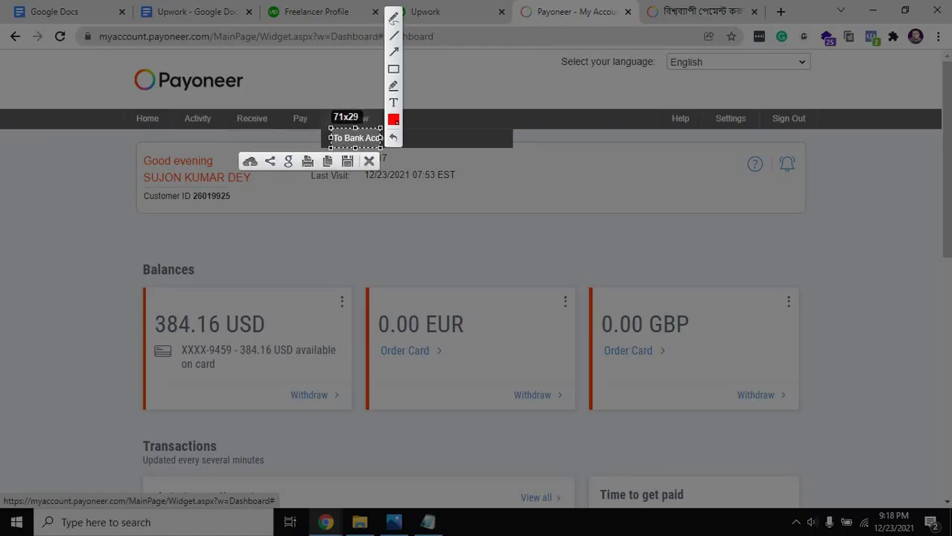
key(ctrl+c)
- Open Payoneer's Withdraw to bank form and choose the USD balance as the source of funds
click(350, 119)
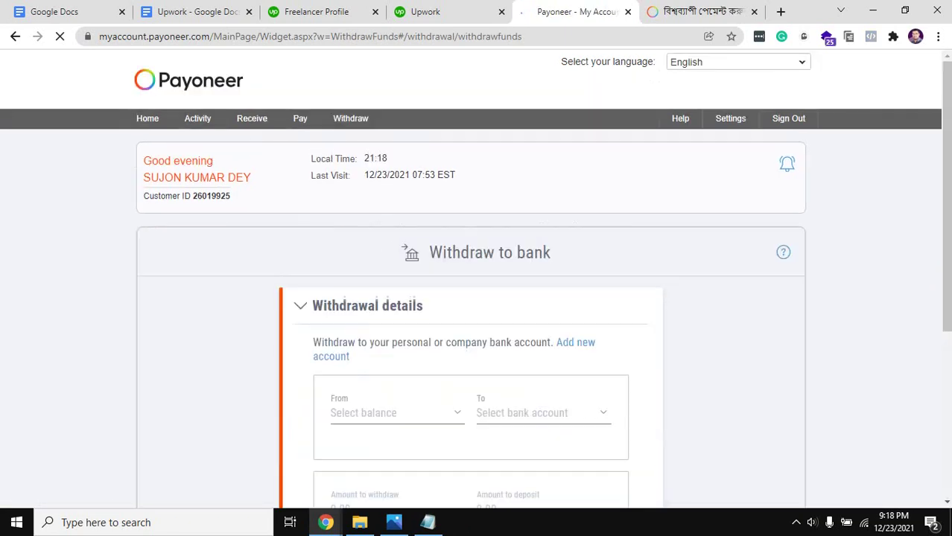
scroll(476, 298, down, 1)
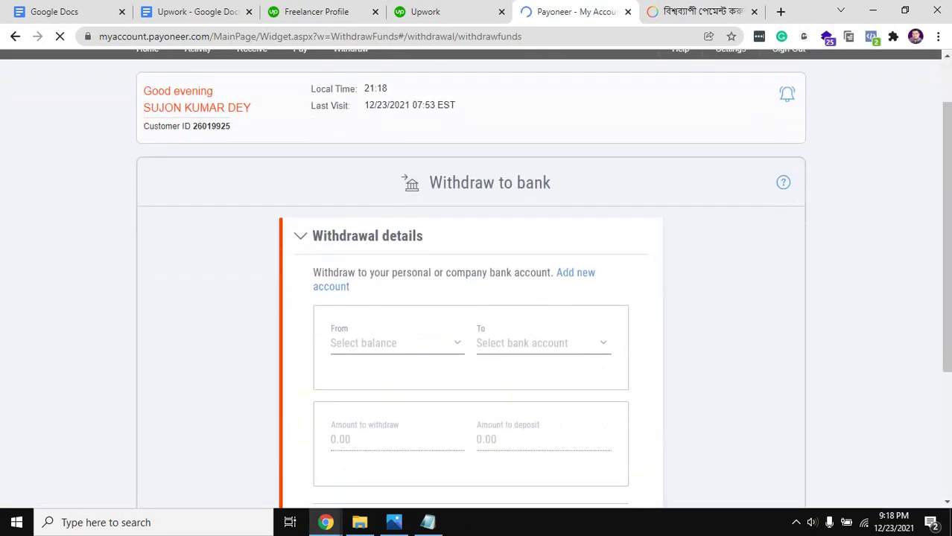
click(397, 342)
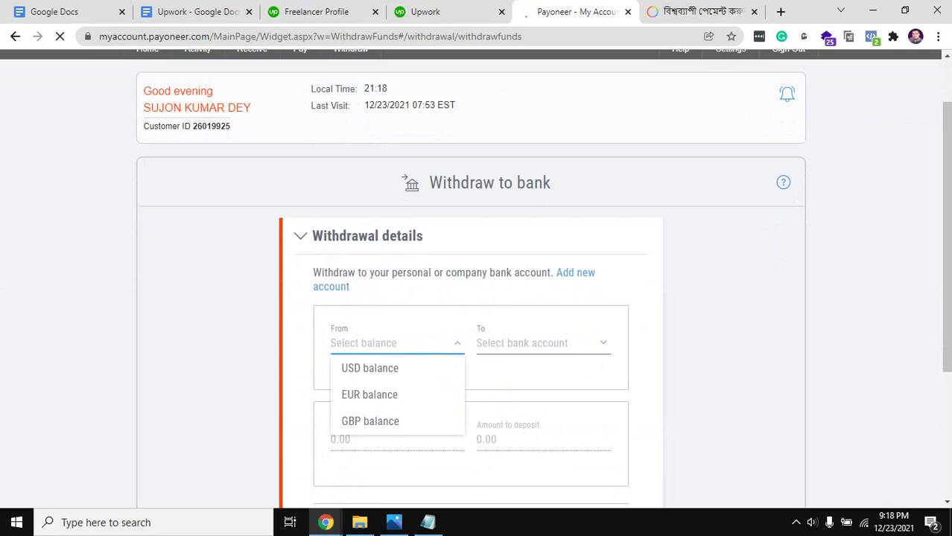
scroll(476, 298, down, 1)
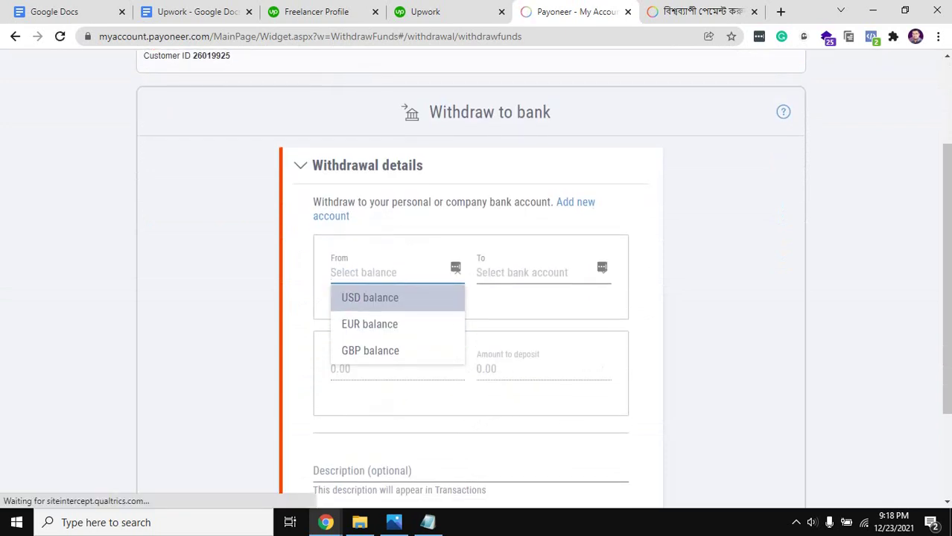
key(Return)
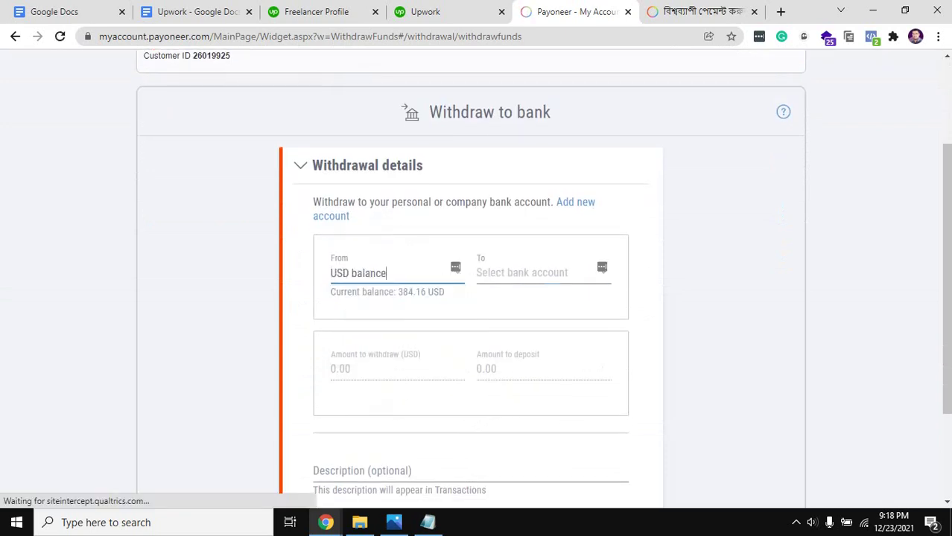
- Look through the saved bank accounts and choose a Dutchbangla Bank account as the withdrawal destination
click(601, 268)
key(Down)
key(Down)
key(Down)
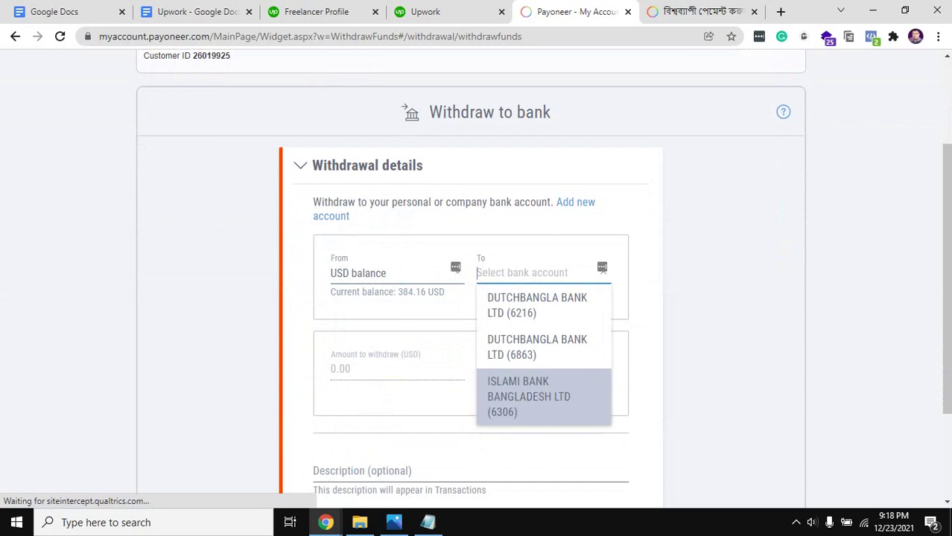
key(Up)
key(Up)
key(Down)
key(Down)
key(Down)
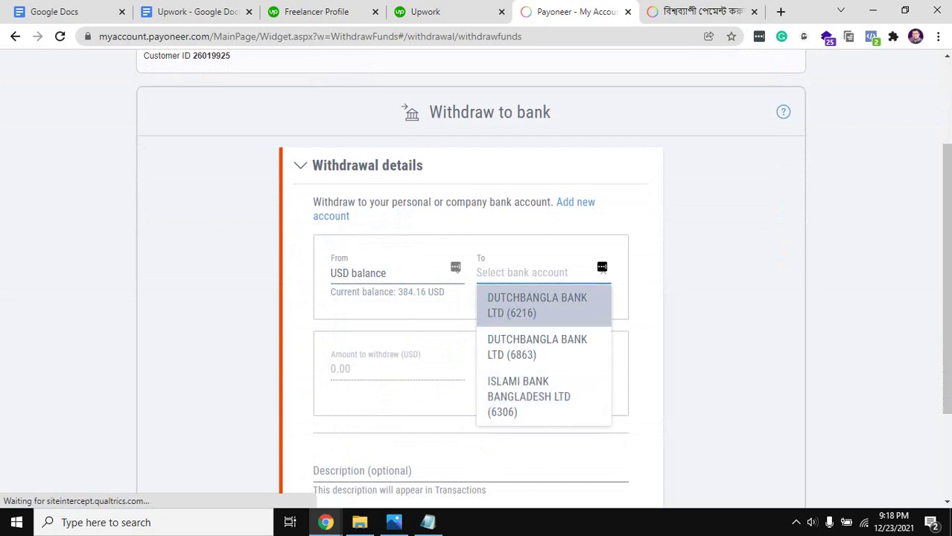
key(Up)
key(Up)
key(Up)
key(Return)
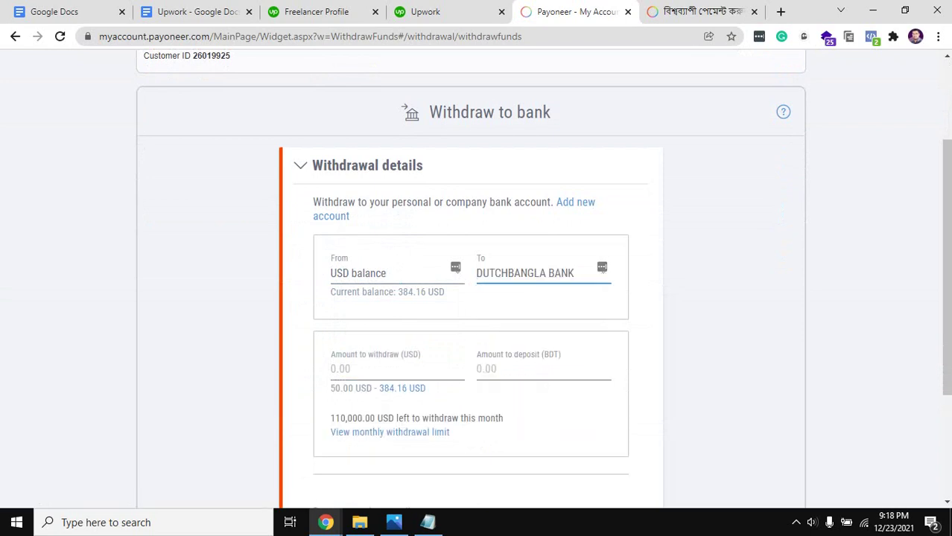
- Examine the withdrawal amount fields, highlight the allowed USD withdrawal range, and look over the rest of the form
key(Tab)
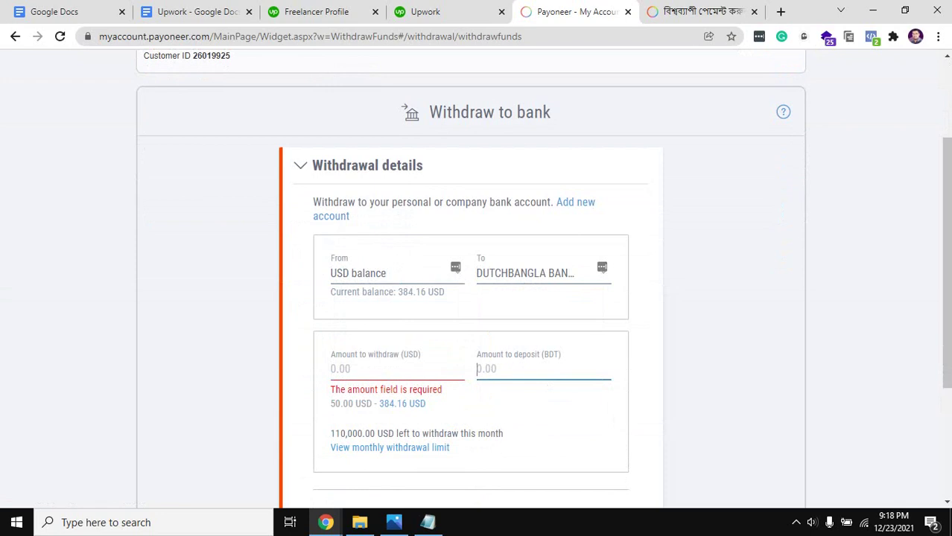
scroll(477, 298, down, 1)
drag(330, 334, 426, 334)
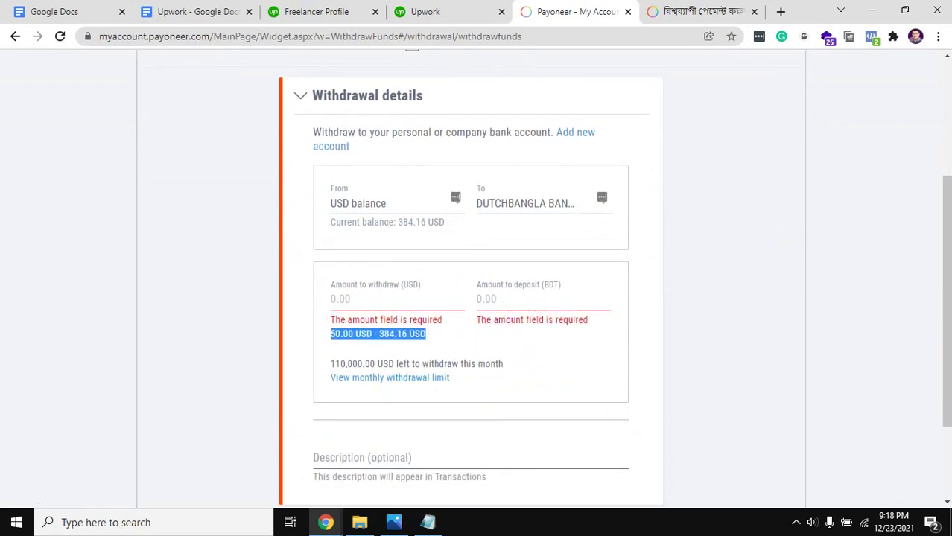
scroll(477, 298, down, 1)
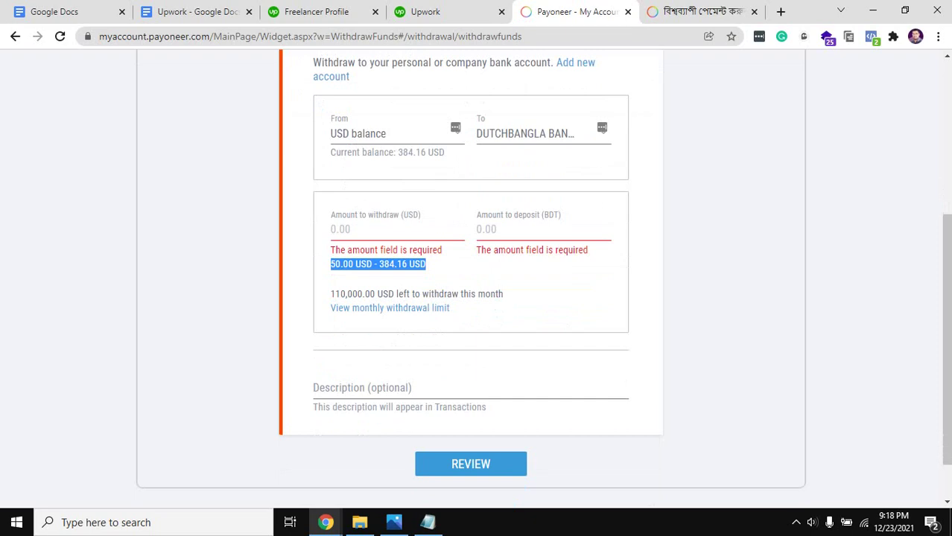
scroll(476, 298, up, 4)
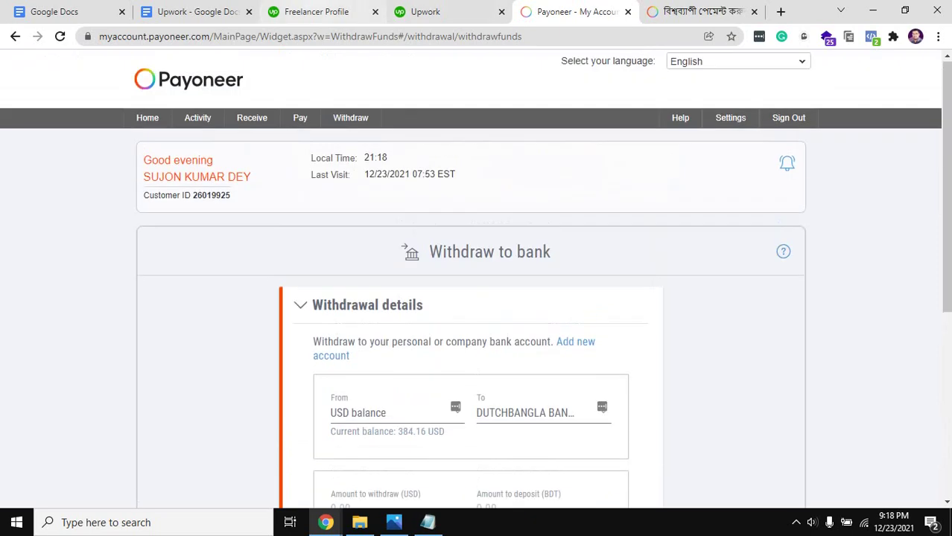
- Leave the Payoneer withdrawal form and switch back to the Upwork freelancer profile
key(ctrl+3)
key(ctrl+2)
key(ctrl+3)
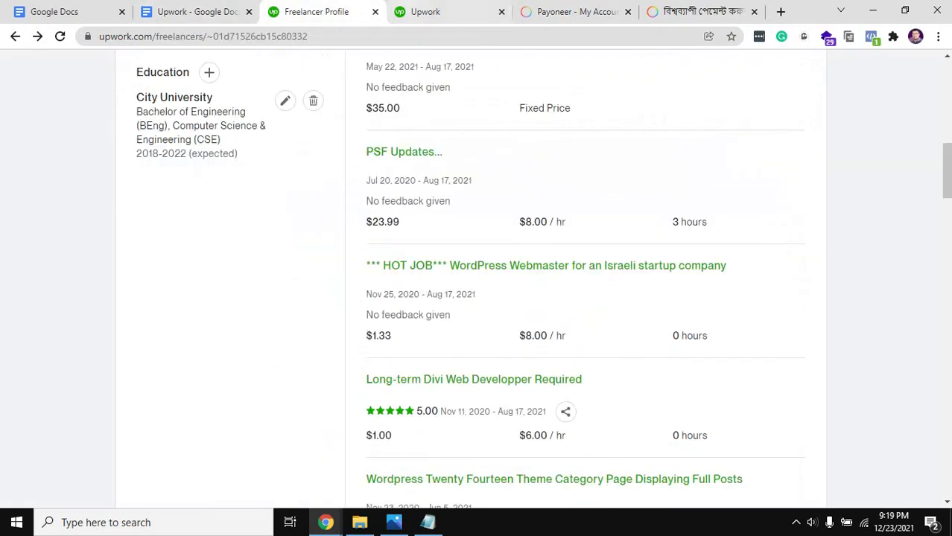
- Switch to Upwork's Get Paid page and highlight the preferred Direct to Local Bank (BDT) entry among the payment methods
key(ctrl+4)
key(ctrl+3)
key(ctrl+4)
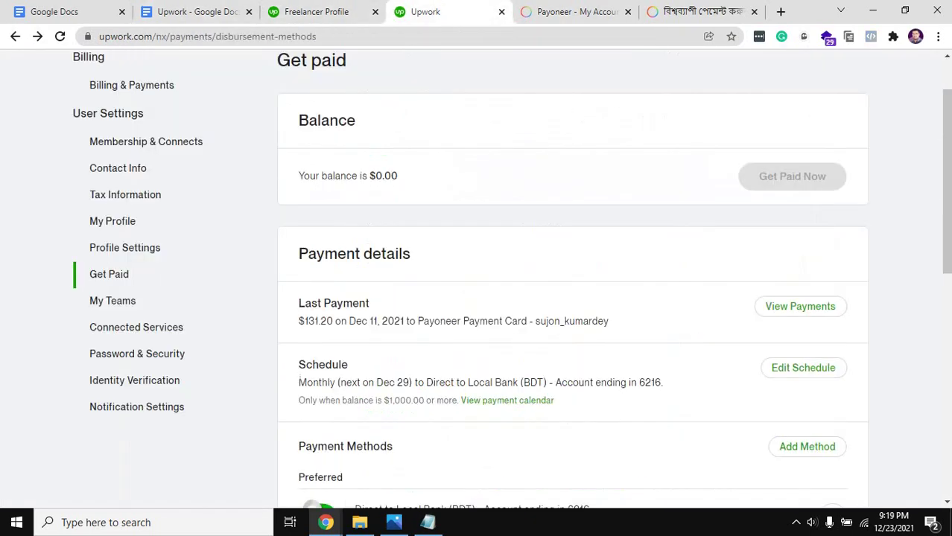
scroll(477, 298, up, 1)
scroll(476, 297, down, 1)
scroll(571, 298, down, 2)
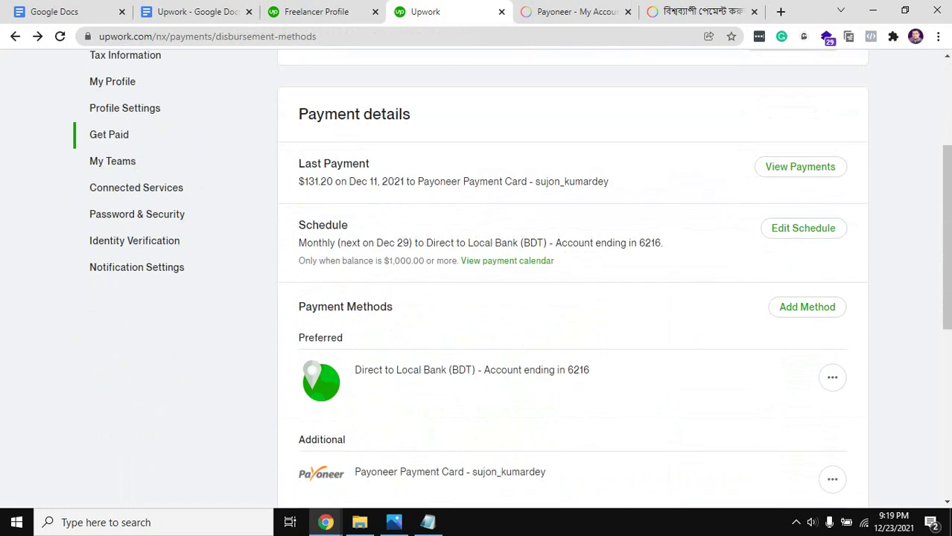
drag(361, 371, 490, 370)
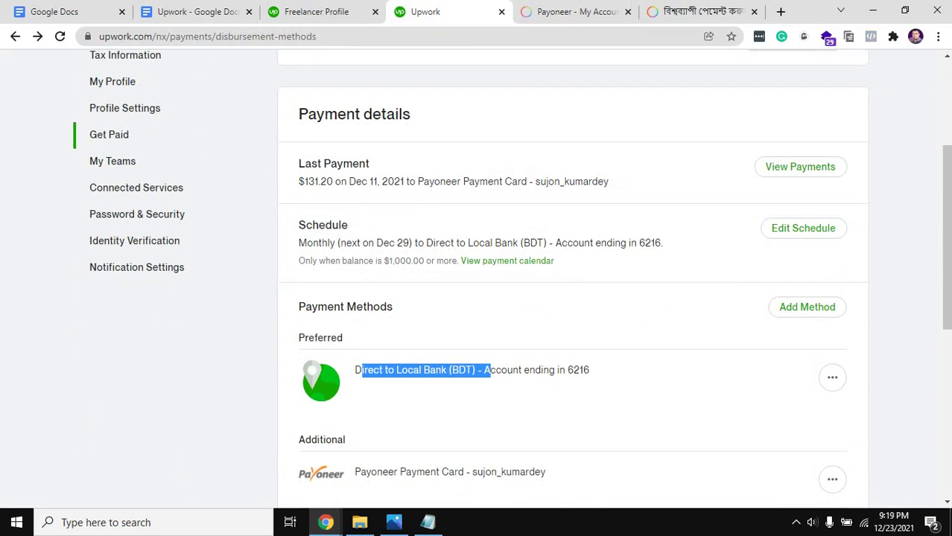
triple_click(504, 370)
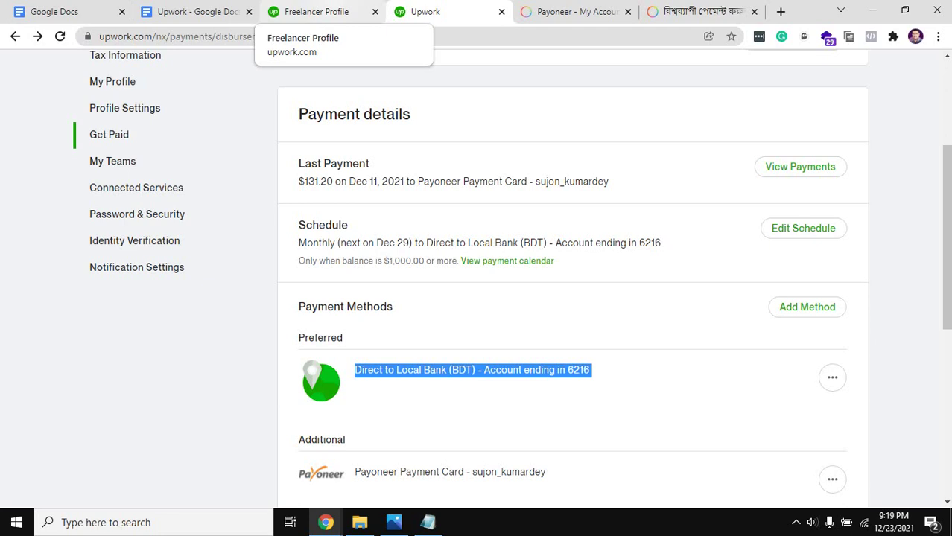
- Switch to the Upwork outline in Google Docs and highlight the Payment on Upwork section with its two payment options
click(197, 11)
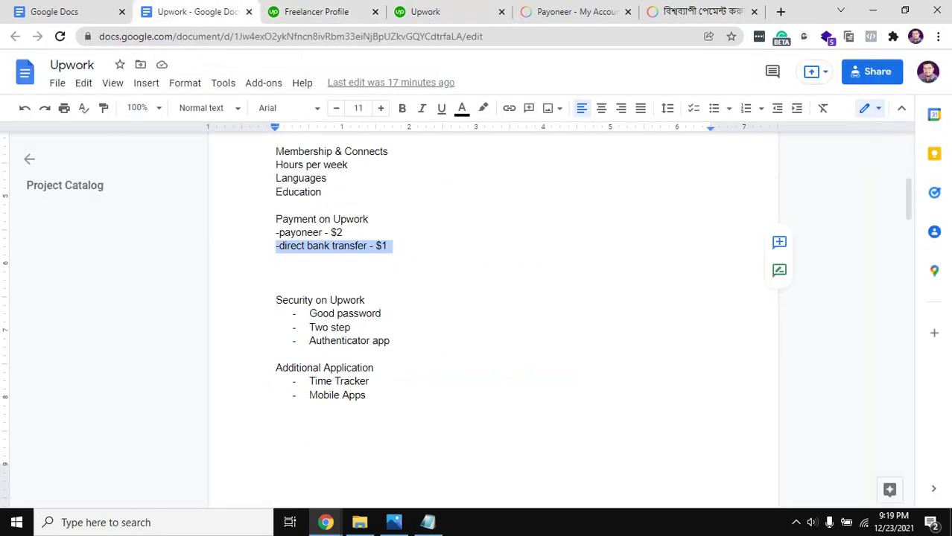
click(366, 246)
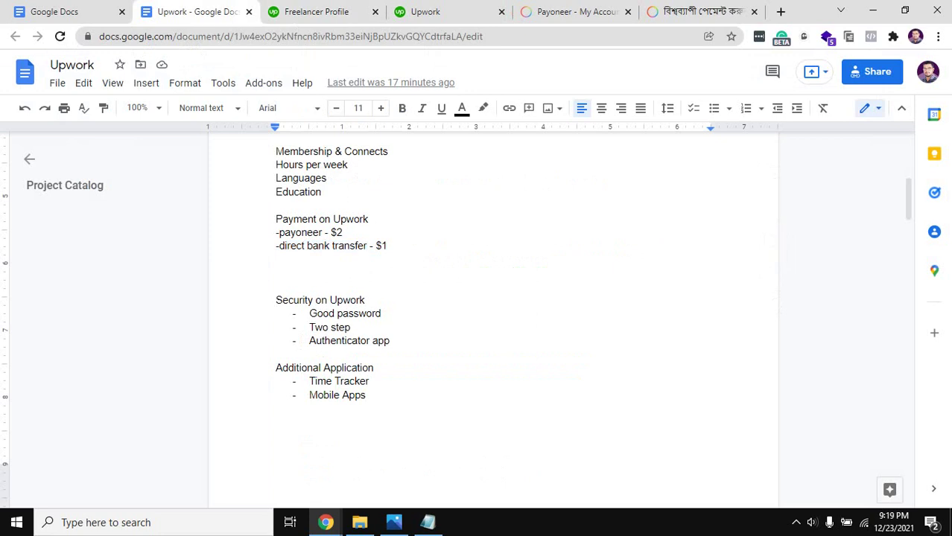
double_click(339, 233)
click(330, 232)
drag(331, 232, 275, 205)
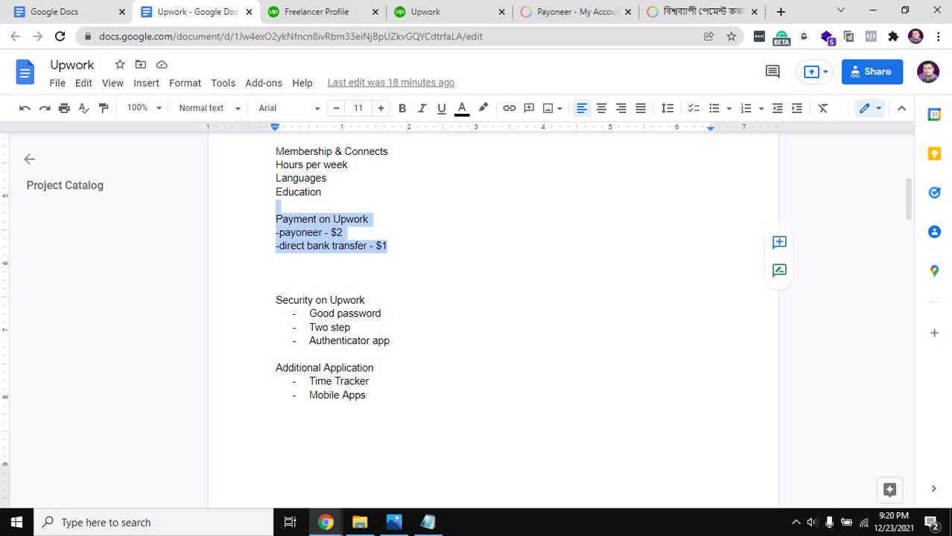
- Look over the outline's other topics and highlight the $1 fee on the direct bank transfer line
scroll(492, 320, up, 5)
scroll(491, 320, down, 10)
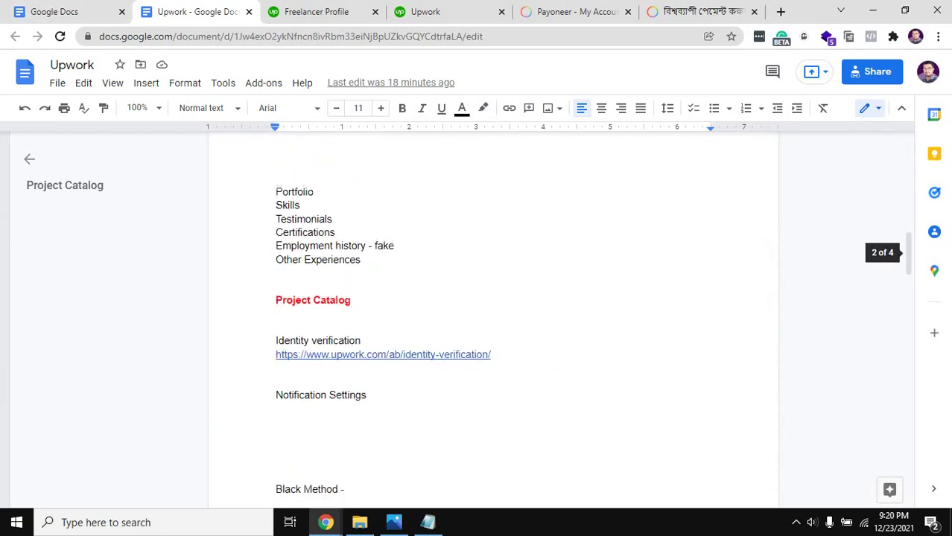
scroll(492, 320, down, 8)
scroll(491, 320, up, 9)
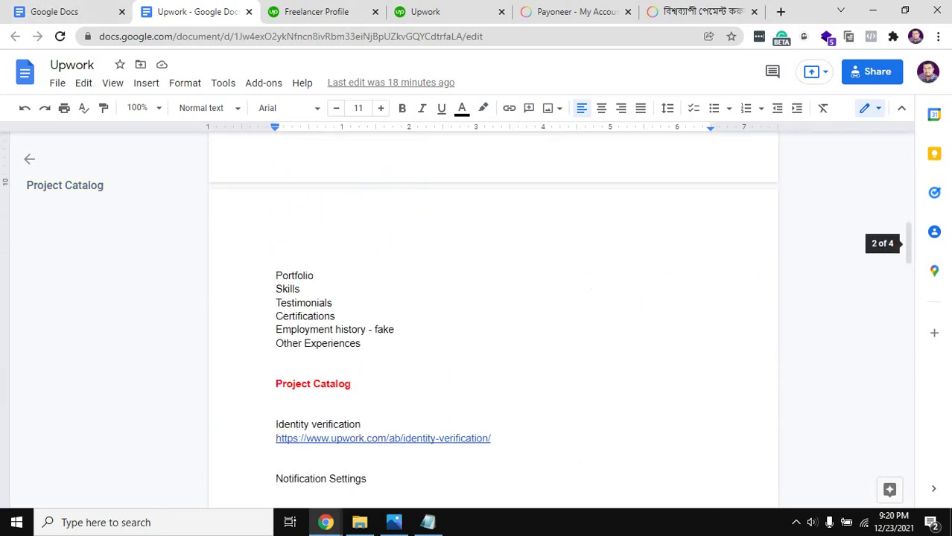
scroll(492, 320, up, 5)
scroll(492, 321, up, 1)
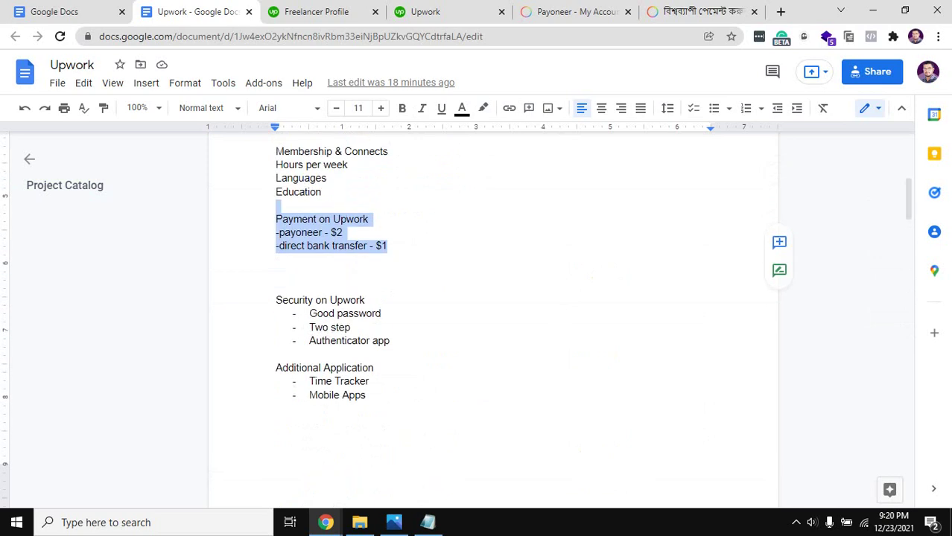
double_click(349, 245)
drag(376, 246, 392, 246)
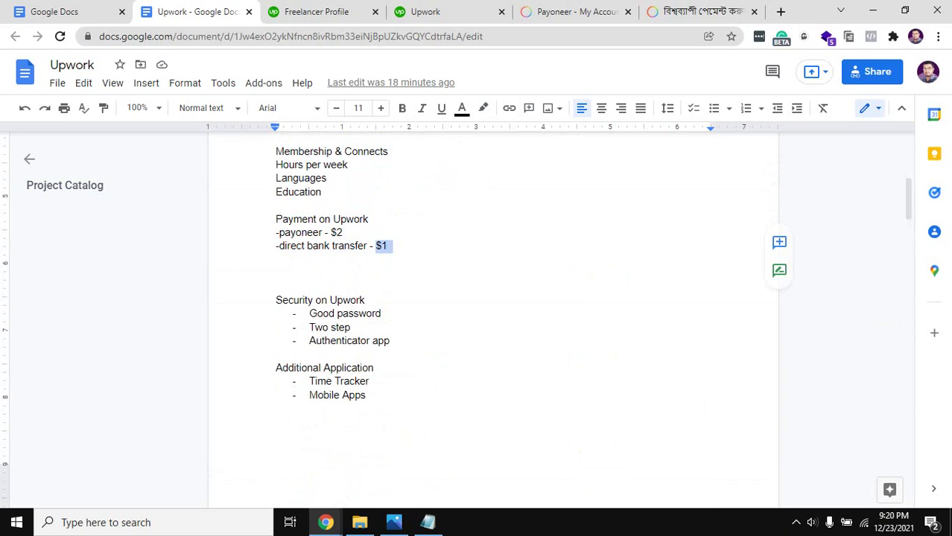
click(388, 246)
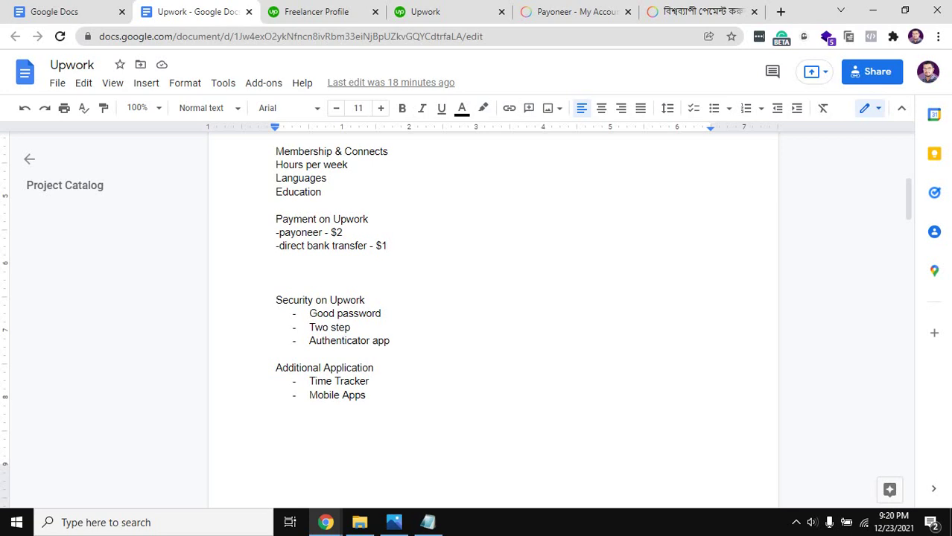
- Highlight the "-payoneer - $2" line under Payment on Upwork, then clear the selection with the cursor at the line's end
key(Up)
key(shift+Left)
key(shift+Left)
key(shift+Left)
key(shift+Left)
key(shift+Left)
key(shift+Left)
key(shift+Left)
key(shift+Left)
key(shift+Left)
key(shift+Left)
key(shift+Left)
key(shift+Left)
key(shift+Left)
key(shift+Left)
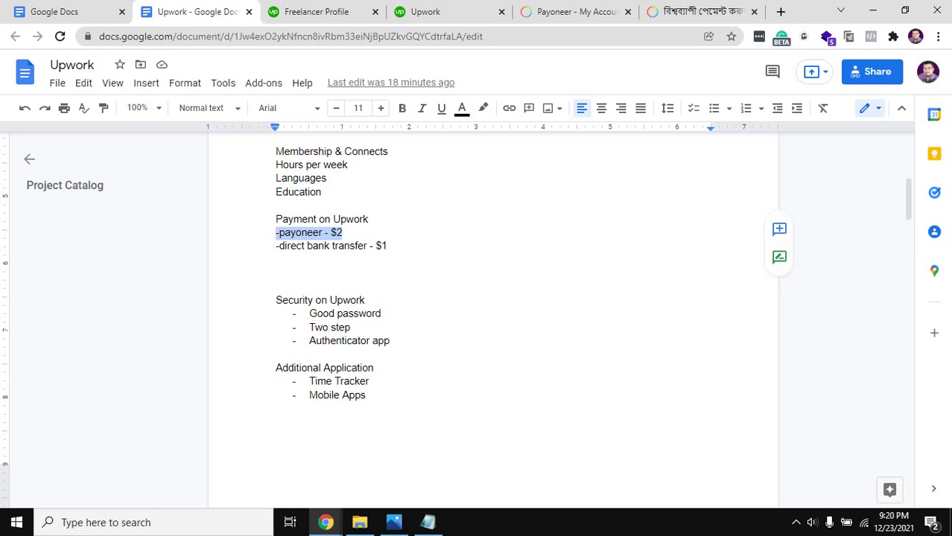
key(Right)
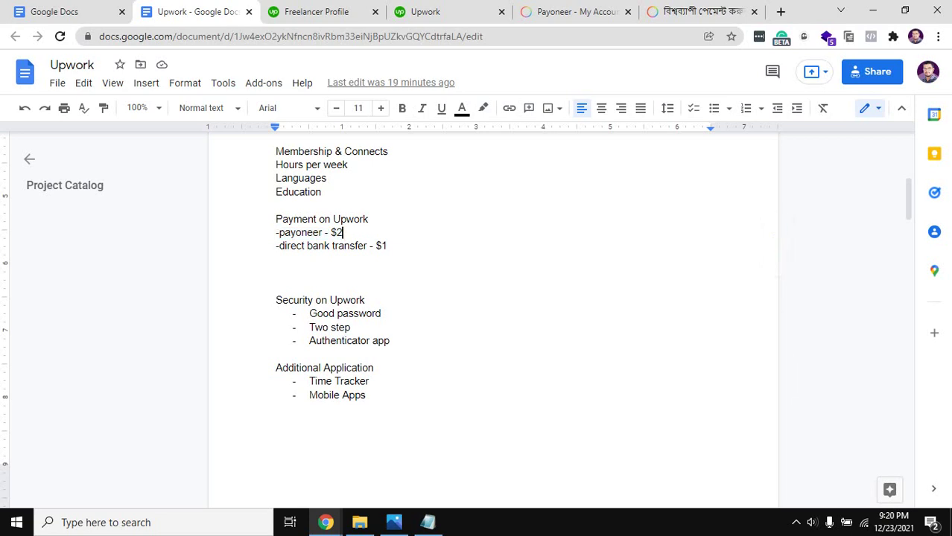
- Highlight the payoneer fee line in the Upwork notes and review the profile outline at the document's start
key(shift+Home)
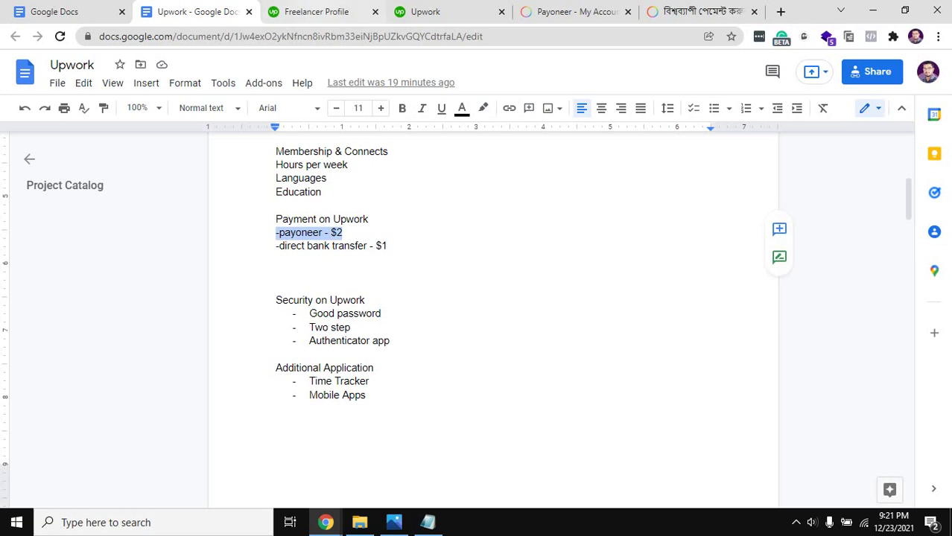
click(317, 11)
key(ctrl+shift+Tab)
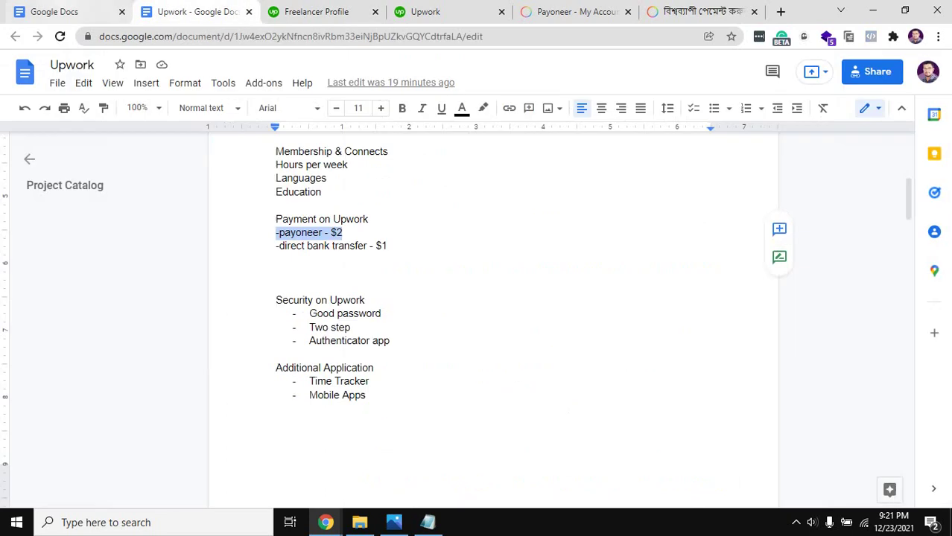
scroll(491, 313, up, 5)
scroll(491, 312, down, 5)
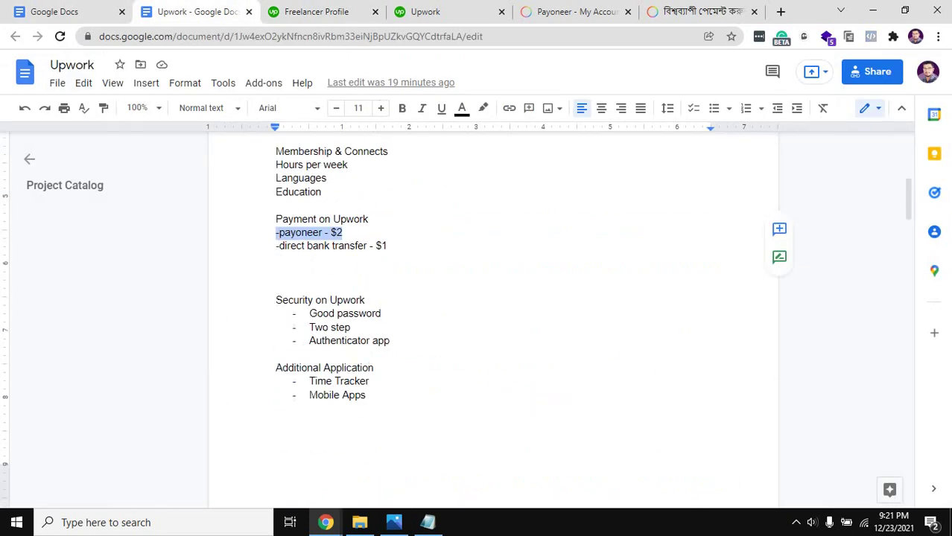
scroll(491, 312, up, 5)
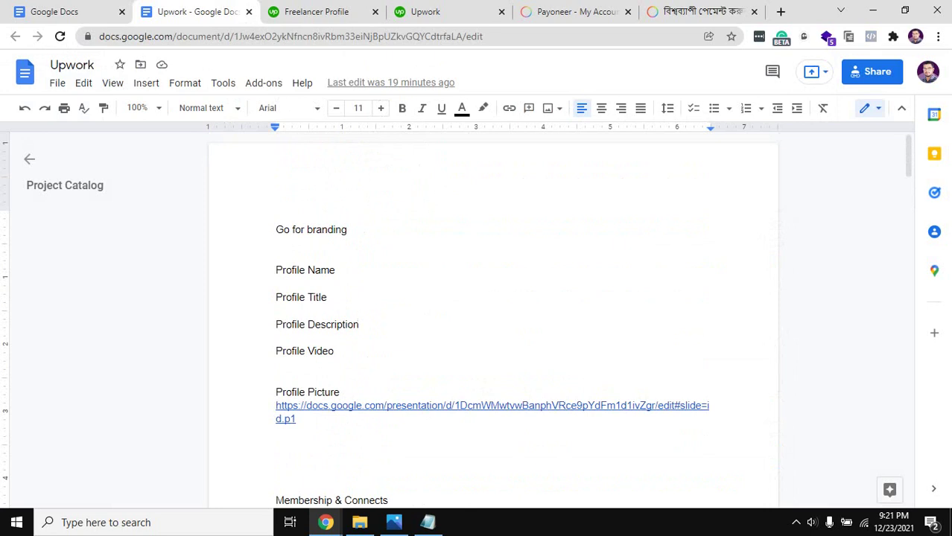
- Switch to the Upwork freelancer profile and open the Find Work page
click(317, 11)
scroll(477, 298, up, 10)
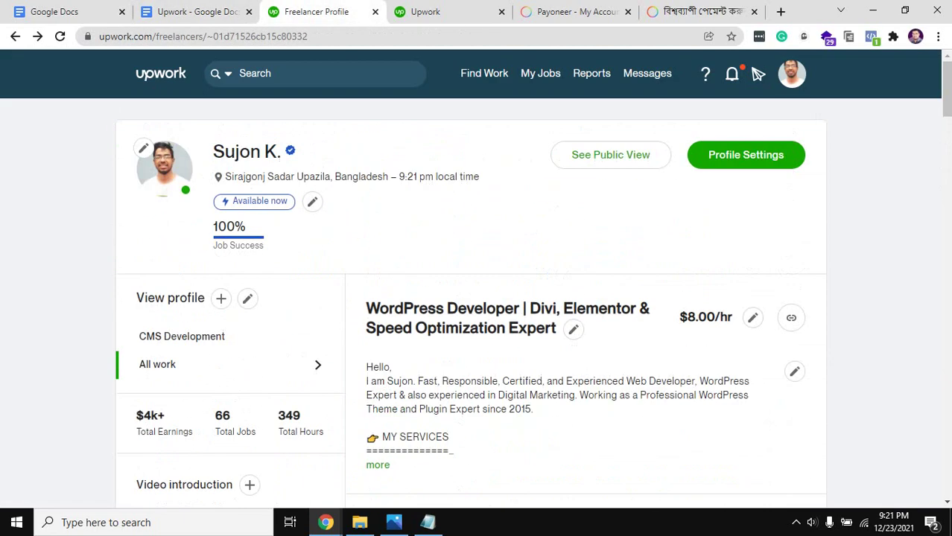
mouse_move(484, 73)
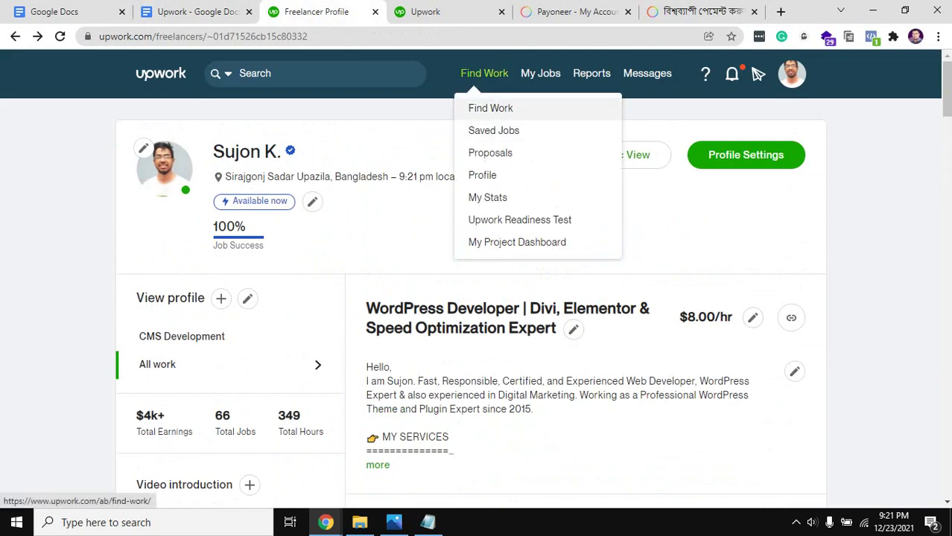
click(490, 108)
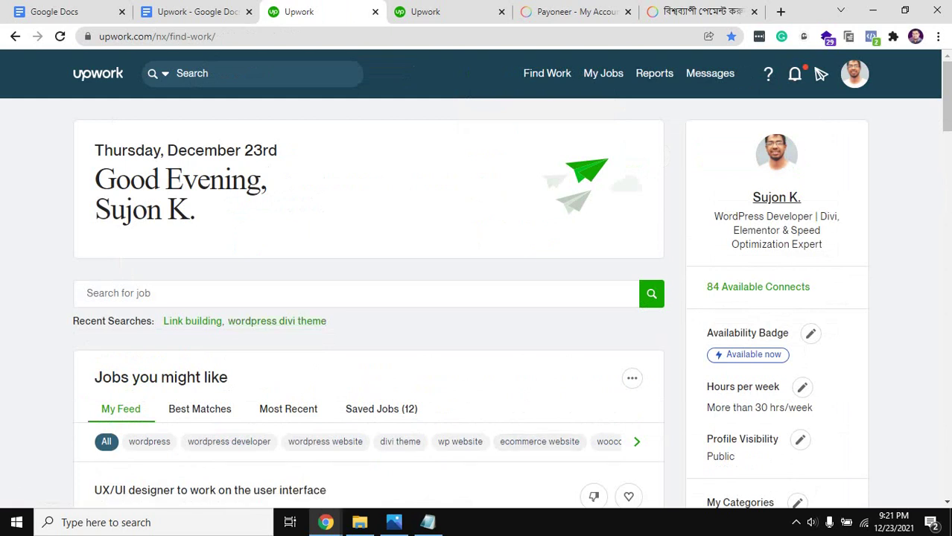
click(223, 293)
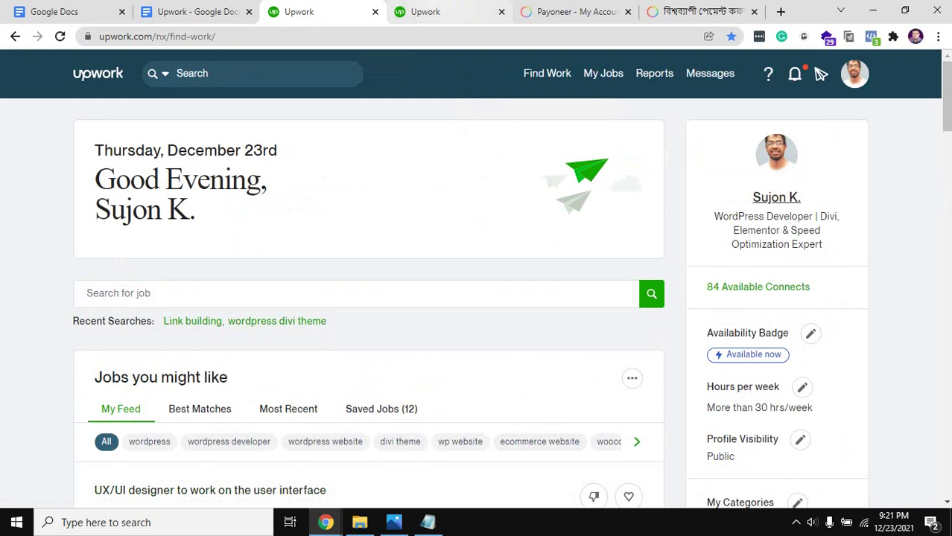
- Close the duplicate Upwork page and both Payoneer pages, keeping the Find Work page open
click(501, 11)
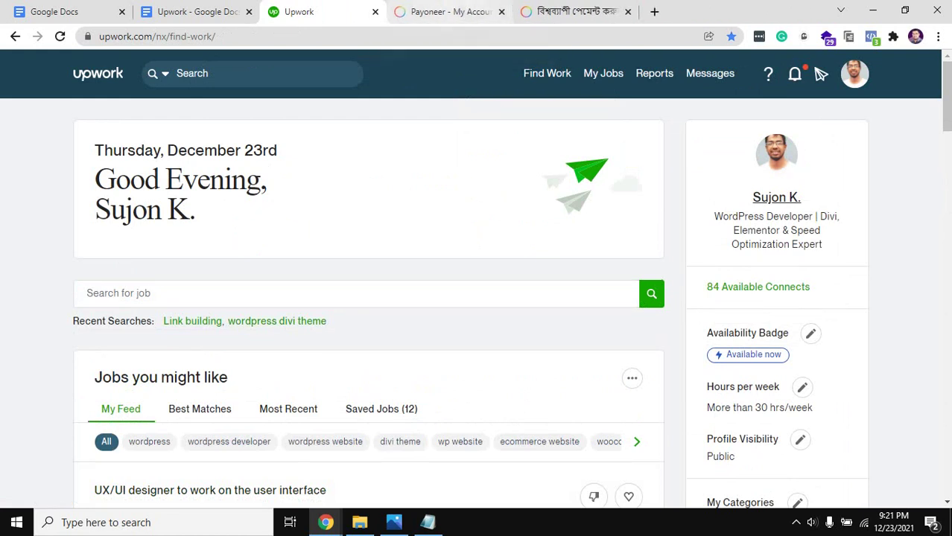
click(501, 12)
click(501, 11)
- Examine the Find Work page's job search field, My Feed job listings and profile summary
scroll(476, 298, down, 1)
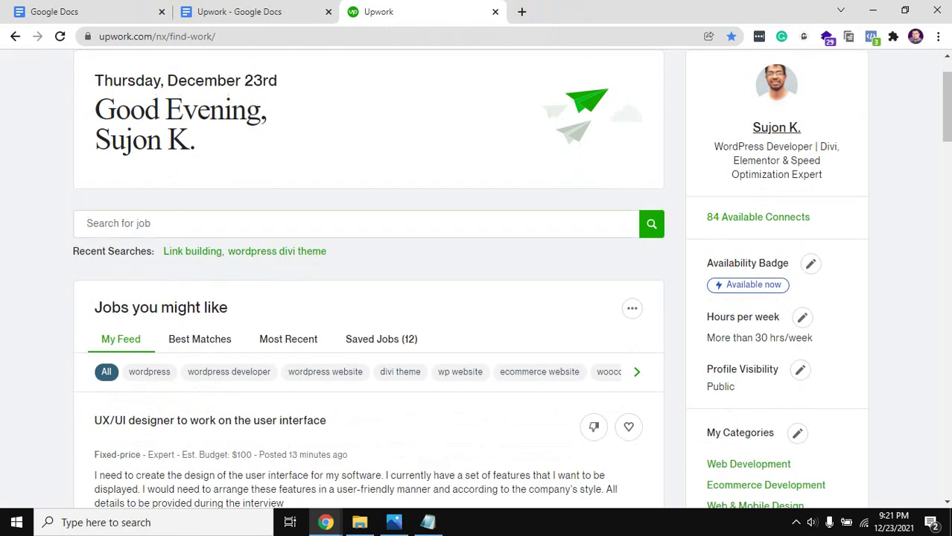
click(297, 224)
key(Escape)
scroll(369, 298, down, 2)
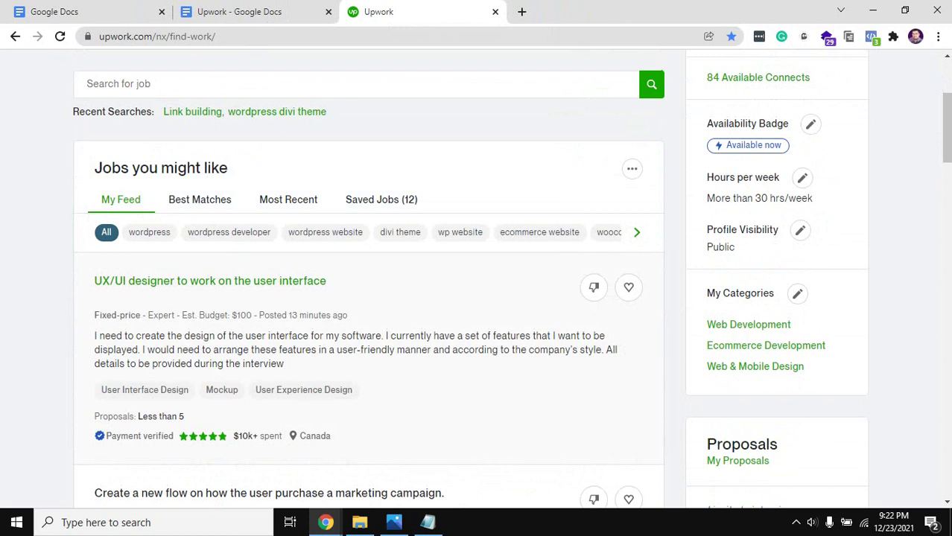
scroll(368, 298, down, 2)
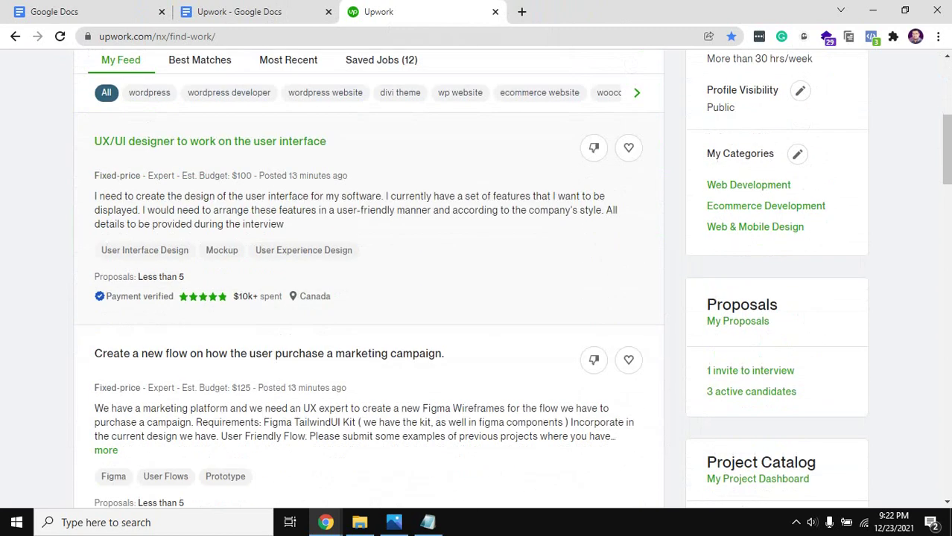
scroll(369, 298, up, 5)
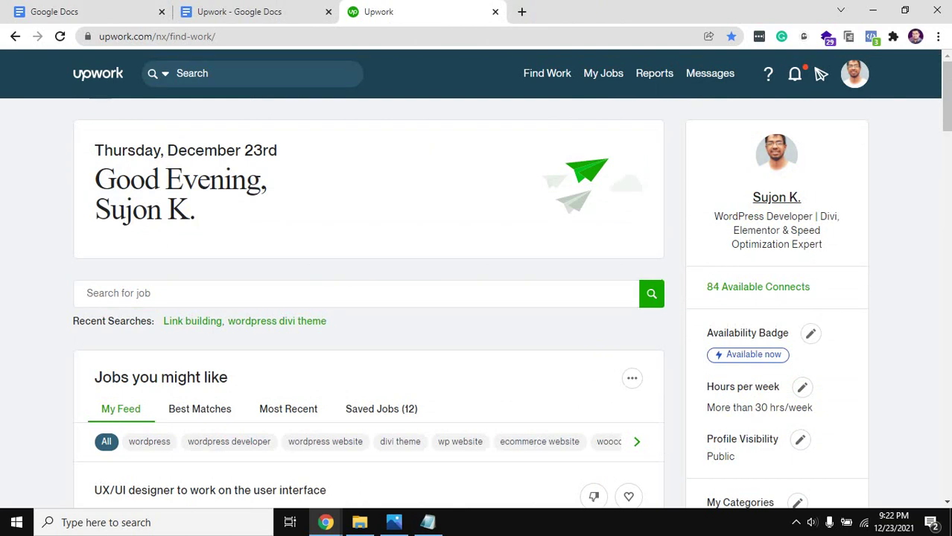
scroll(475, 280, down, 3)
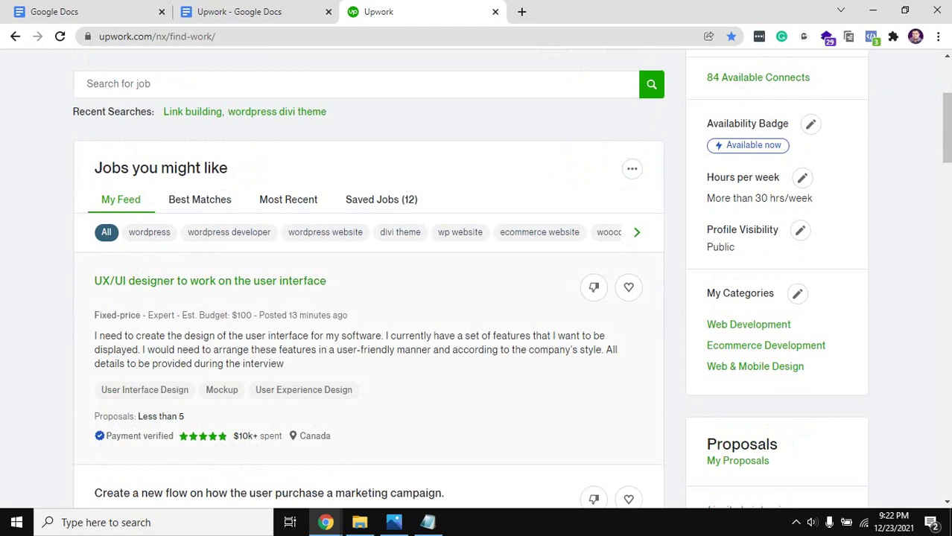
scroll(475, 279, up, 3)
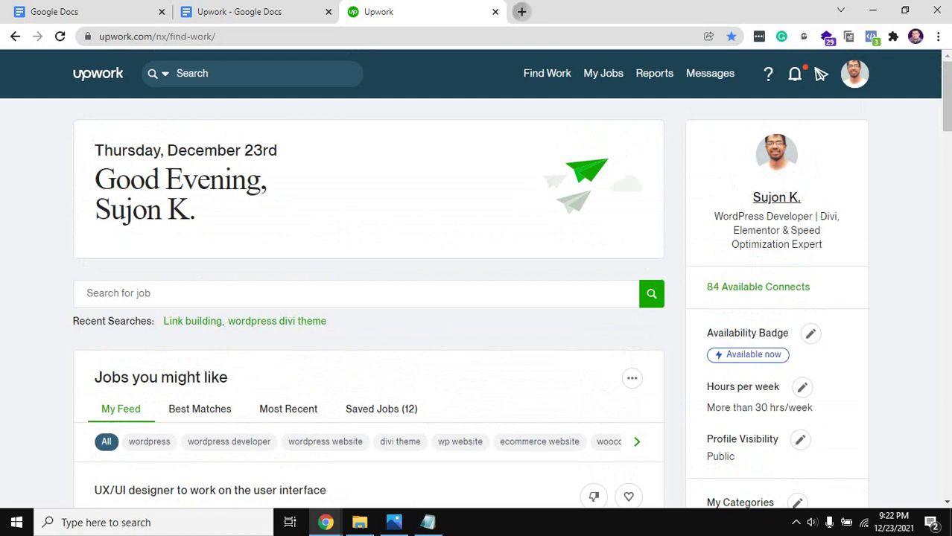
- Open a second copy of the Upwork Find Work page in a new browser tab
click(521, 11)
text(up)
key(Return)
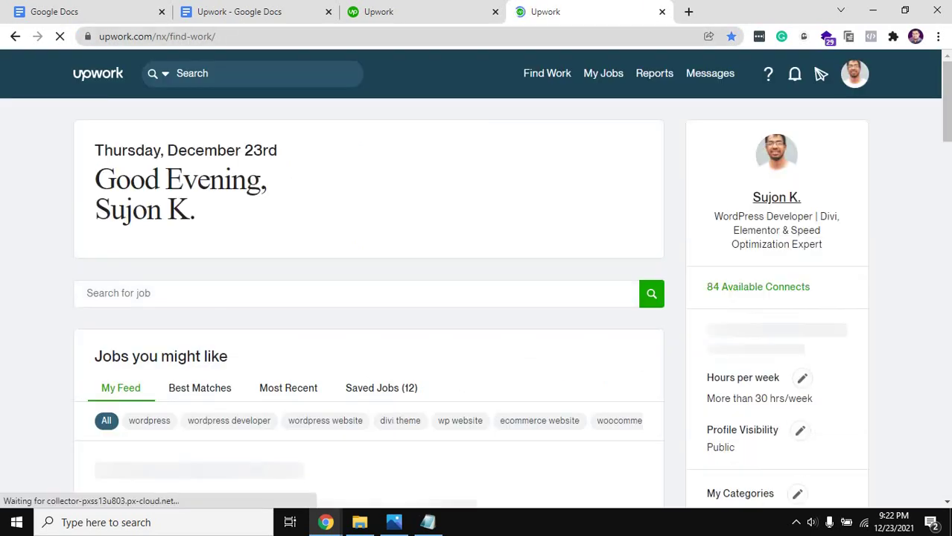
- Examine the latest My Feed job posts, including their budgets, posting times, proposals and client payment details
scroll(270, 349, down, 2)
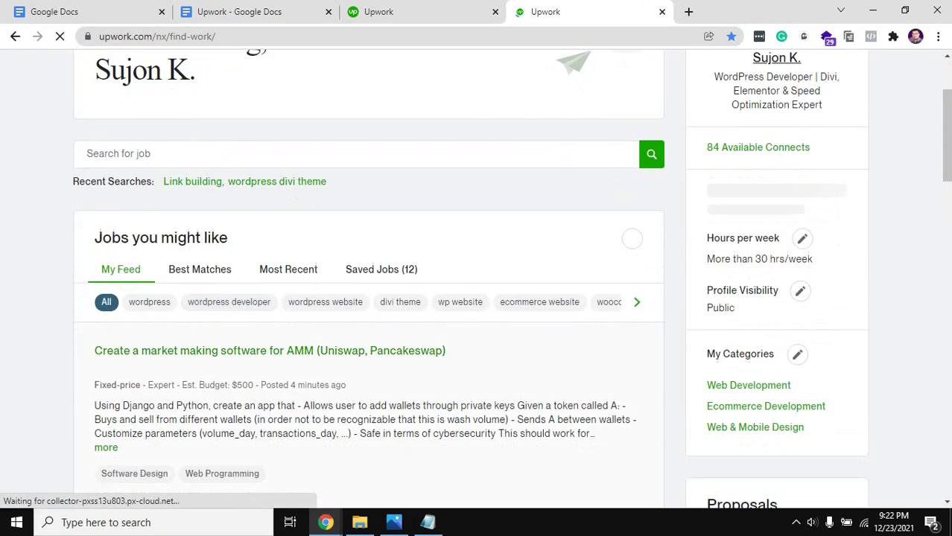
scroll(270, 350, down, 2)
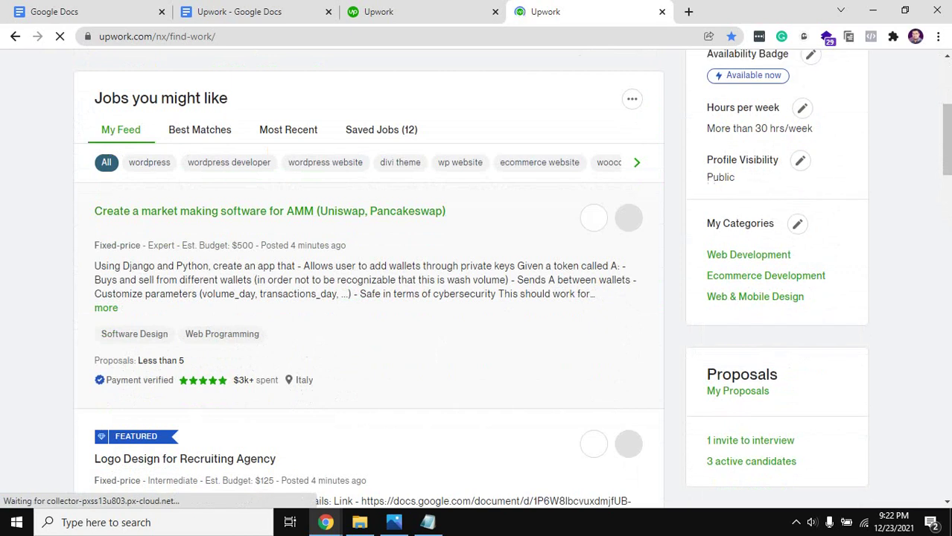
scroll(277, 434, down, 7)
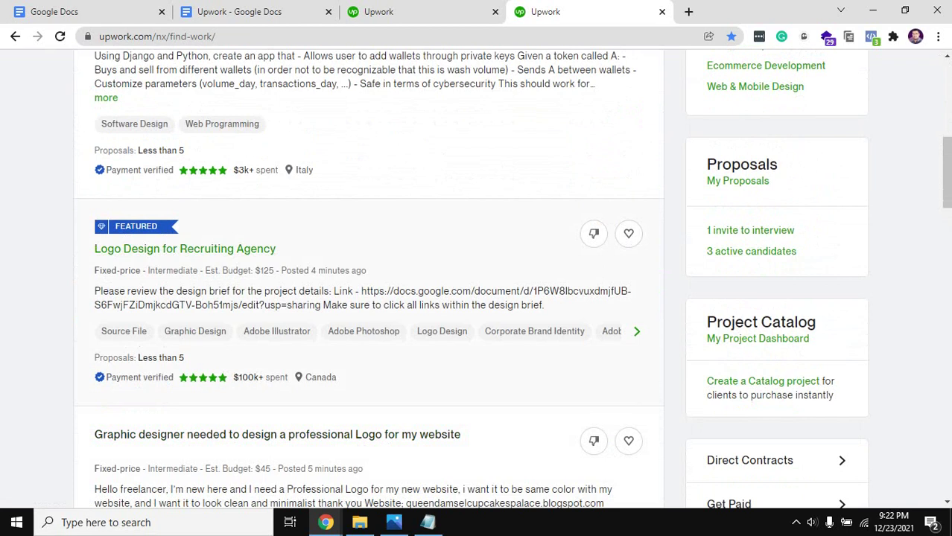
scroll(477, 279, up, 2)
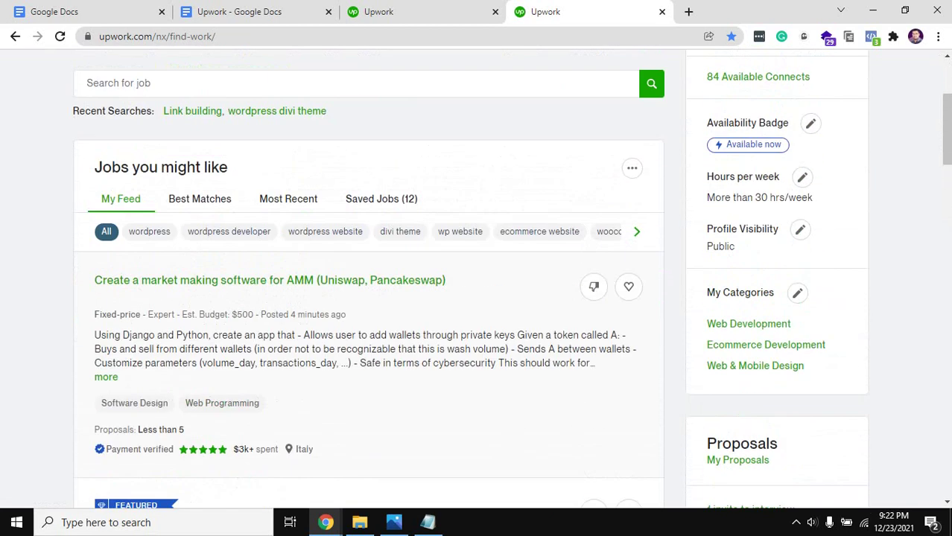
scroll(476, 279, down, 3)
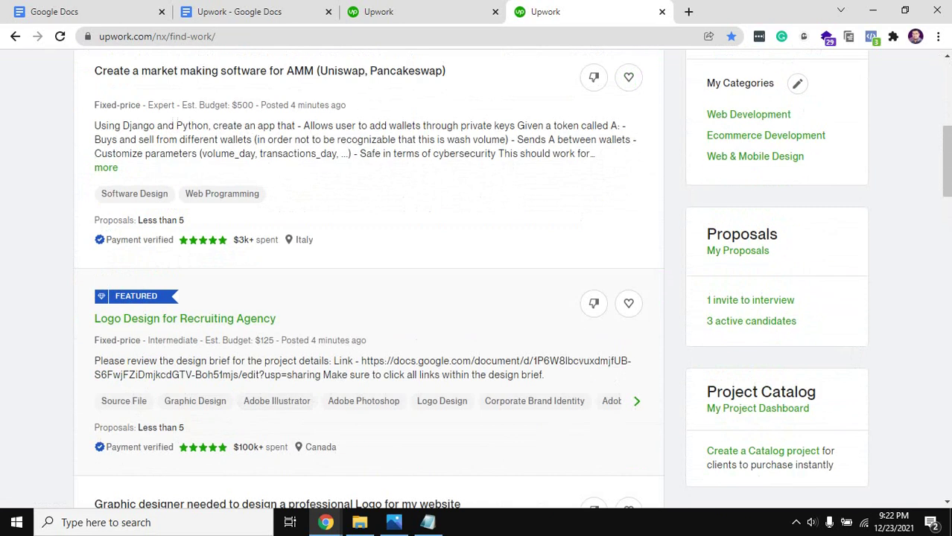
scroll(477, 279, down, 3)
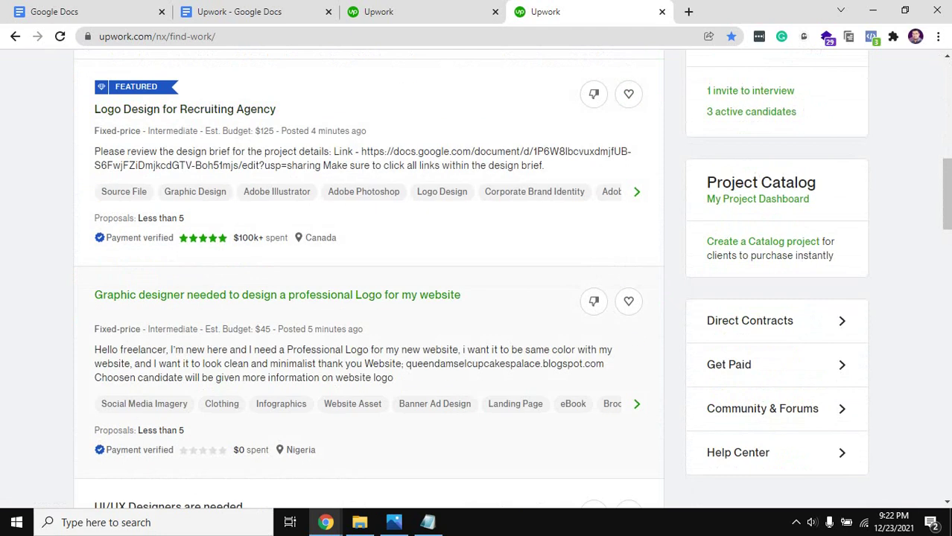
scroll(476, 279, down, 3)
scroll(477, 279, up, 8)
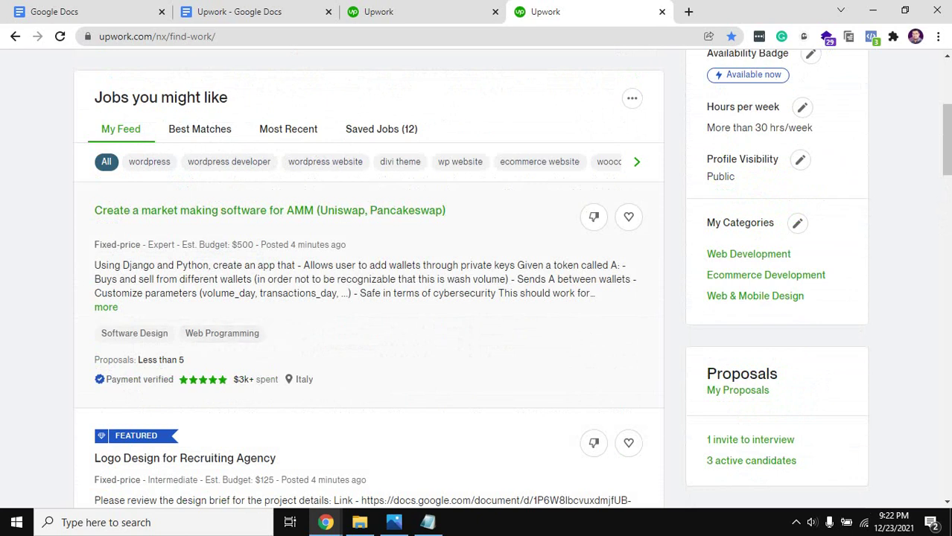
scroll(476, 279, down, 6)
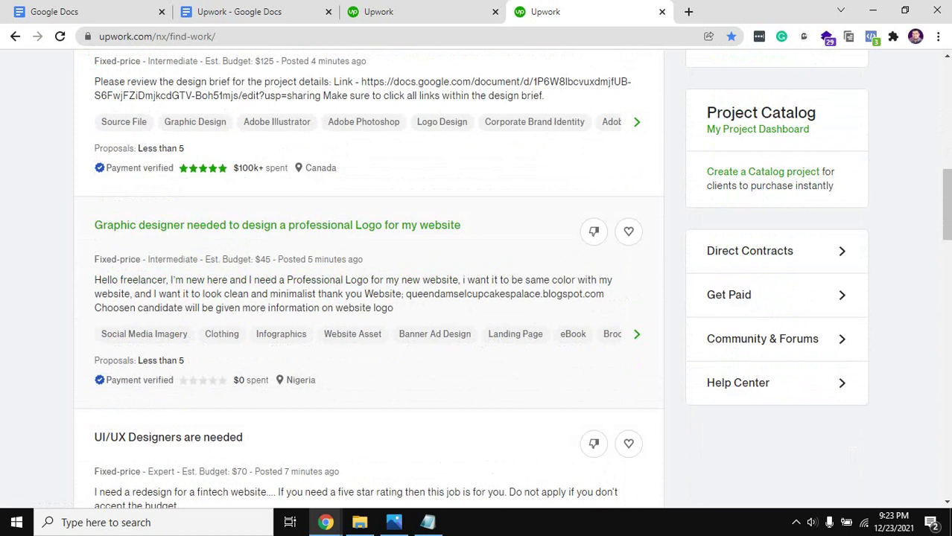
scroll(363, 121, down, 2)
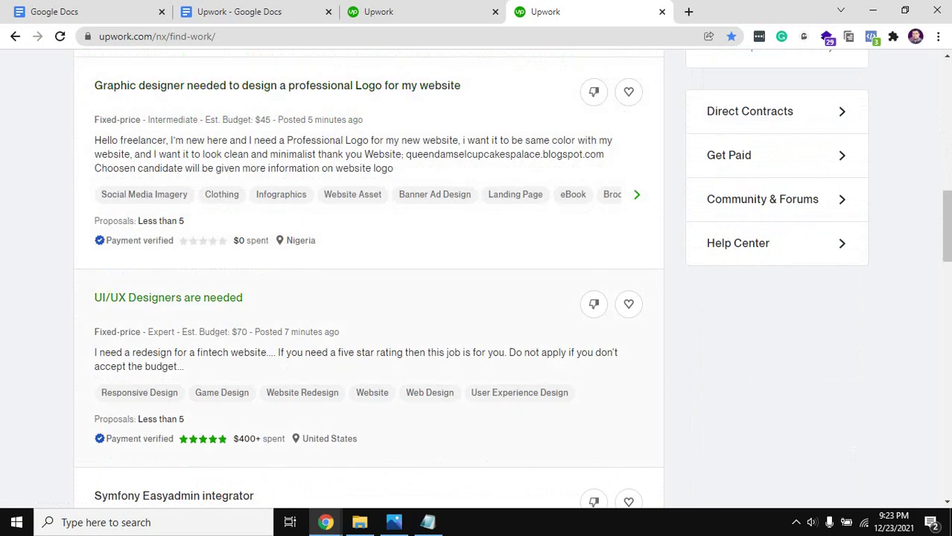
scroll(471, 279, up, 6)
scroll(470, 279, up, 2)
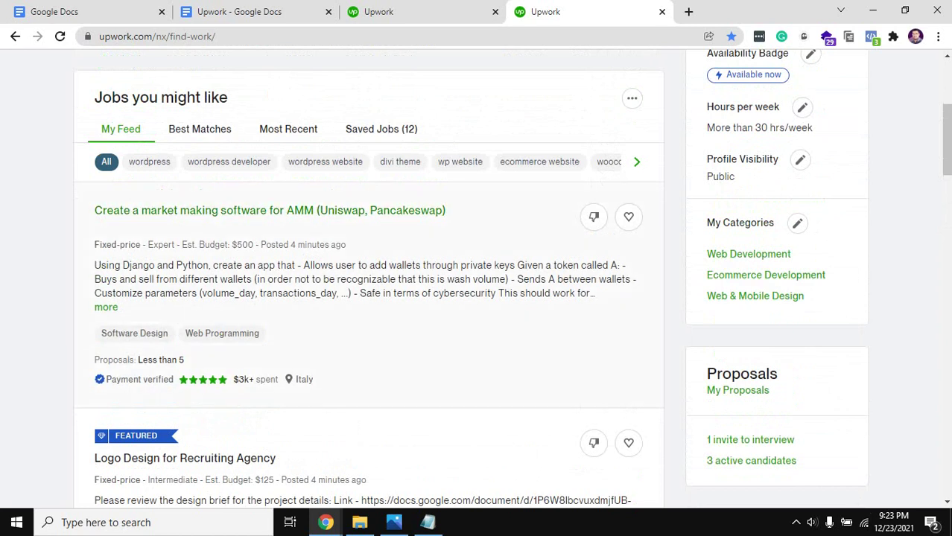
- Search Upwork jobs for "off page seo" and highlight the number of jobs found
scroll(471, 279, up, 4)
click(358, 292)
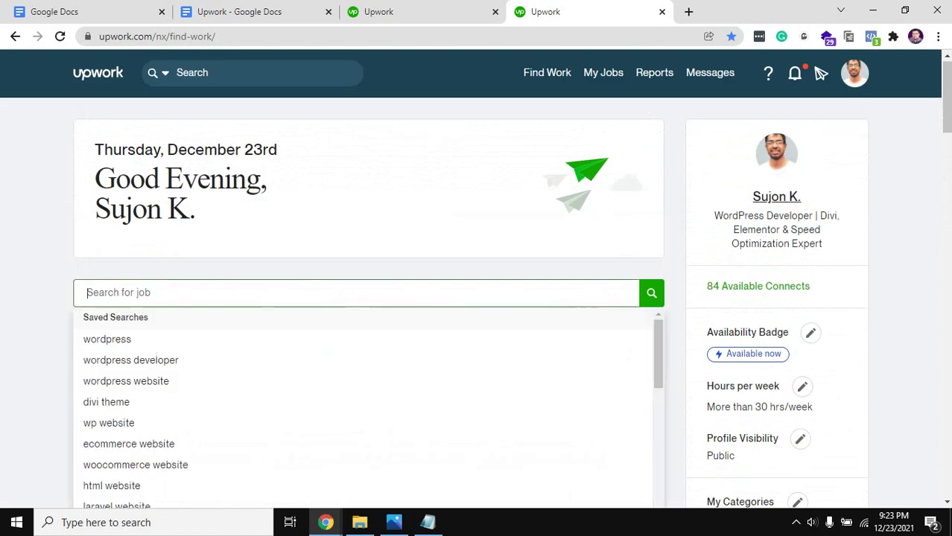
key(Escape)
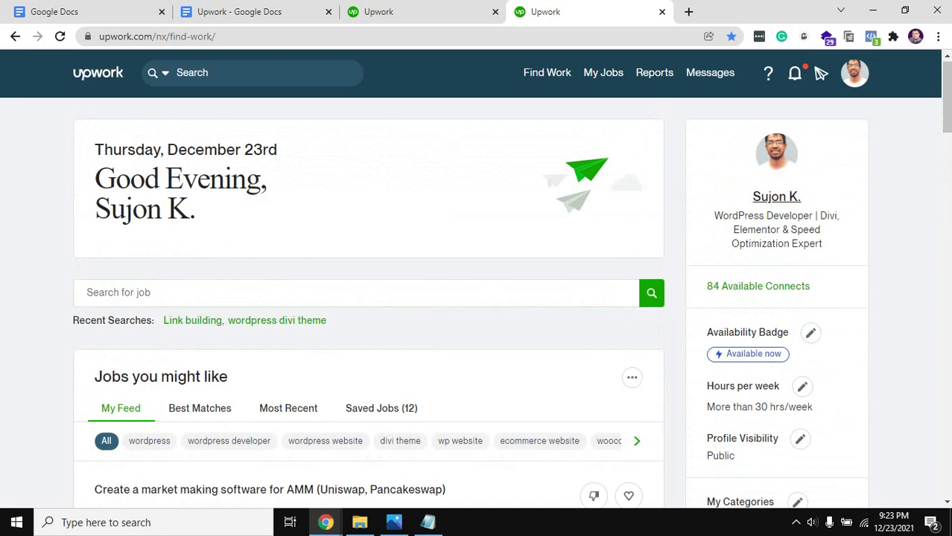
click(358, 293)
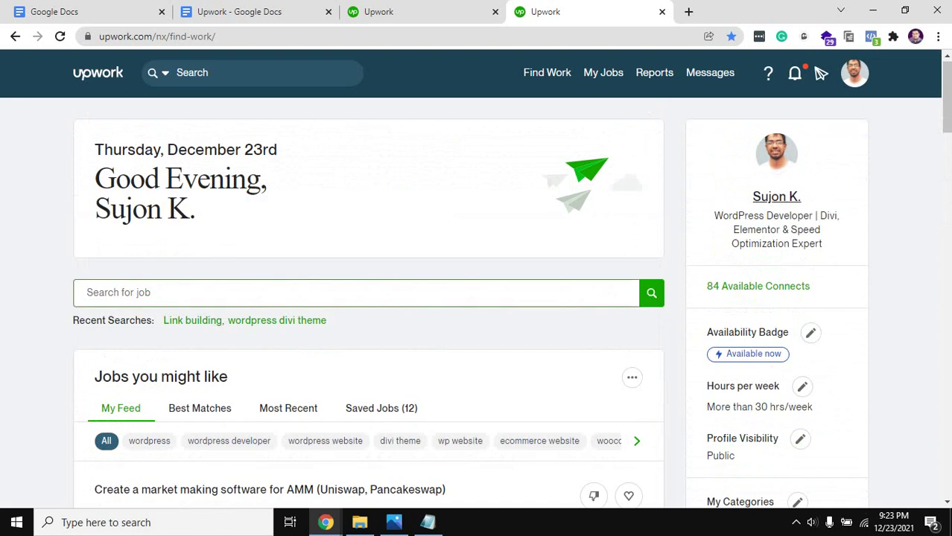
text(oogl)
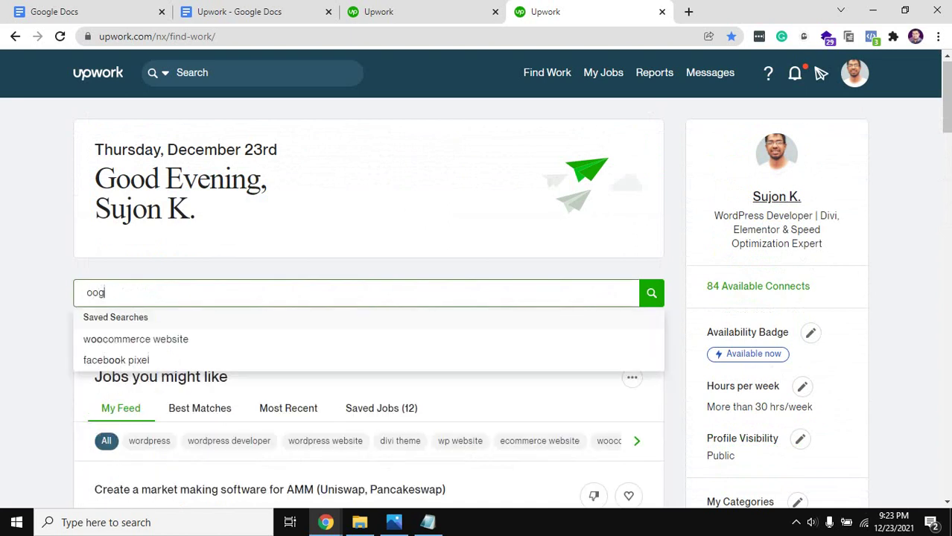
key(BackSpace)
key(BackSpace)
key(BackSpace)
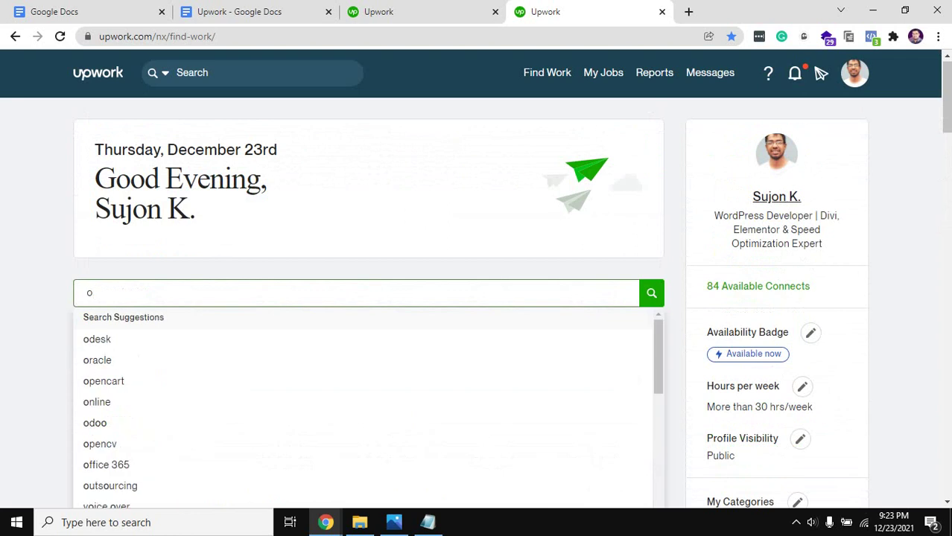
text(ff)
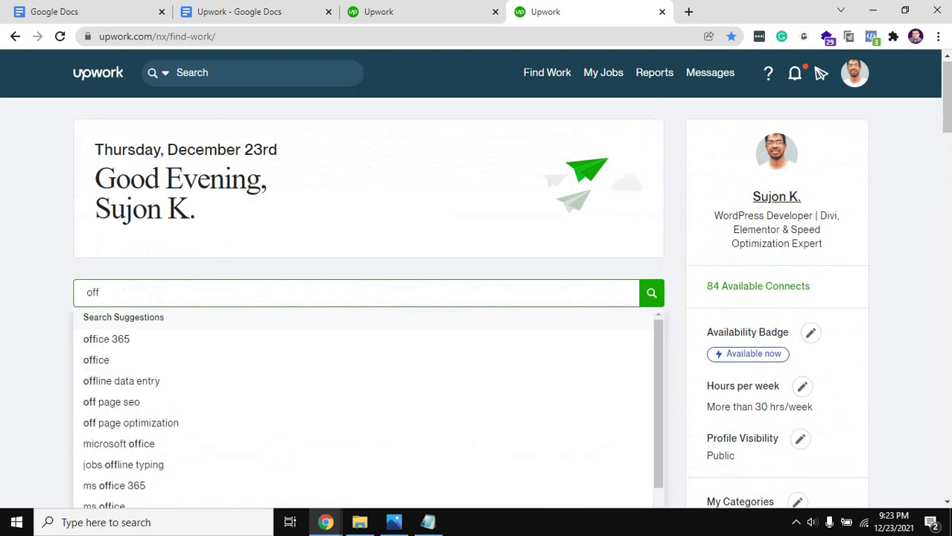
text( page seo)
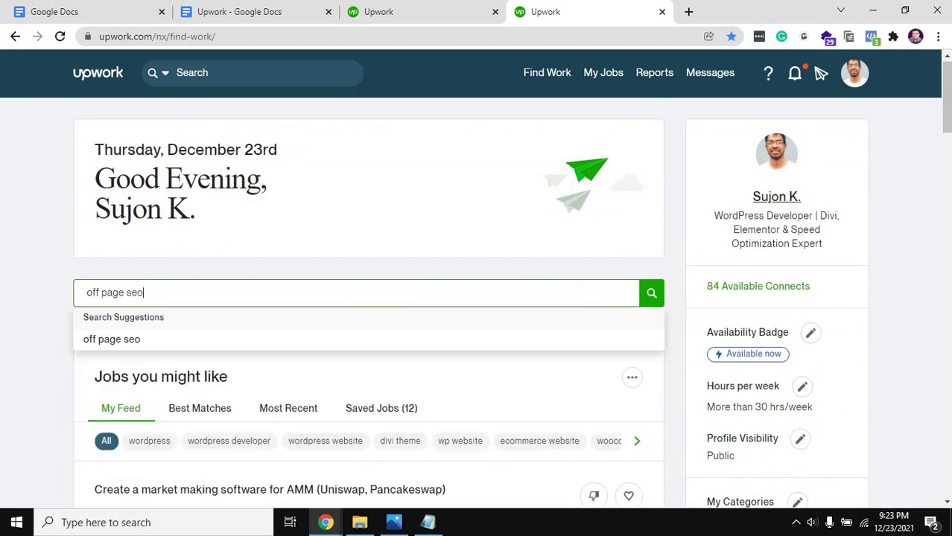
key(Return)
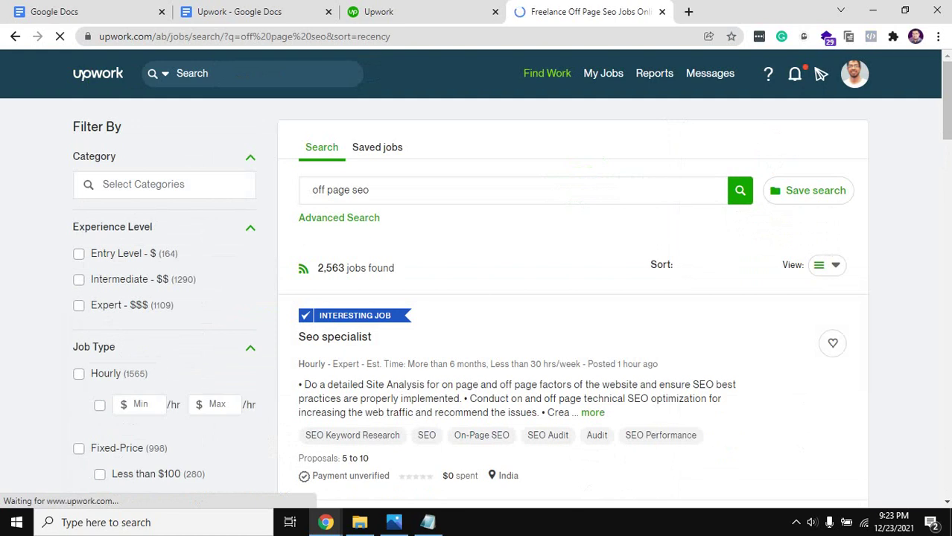
drag(317, 268, 344, 268)
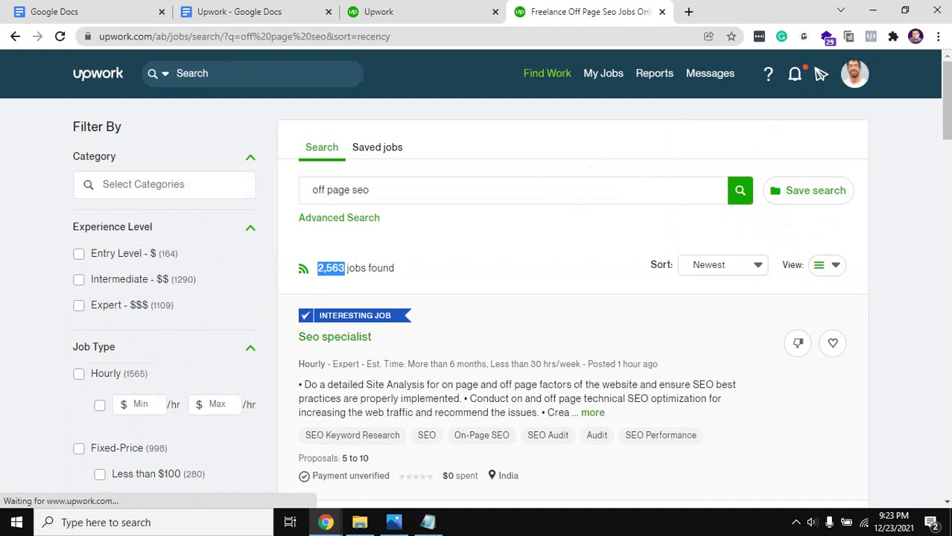
- Examine the filter options and the first job listings in the "off page seo" search results
scroll(470, 275, down, 1)
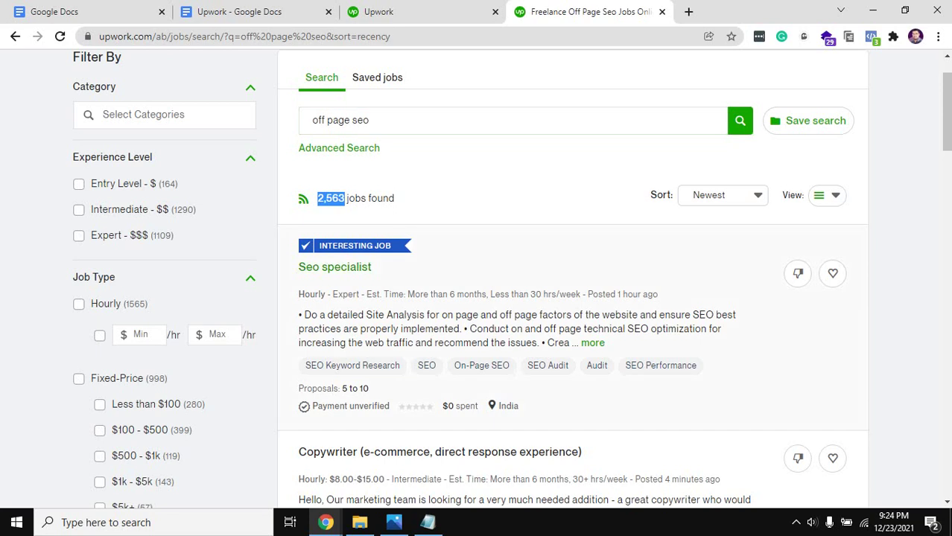
scroll(511, 279, down, 2)
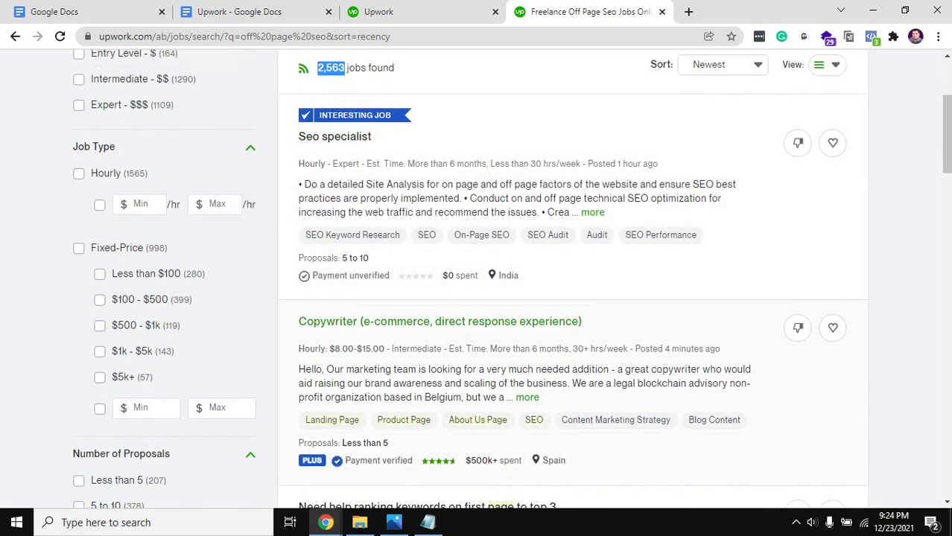
scroll(511, 279, up, 2)
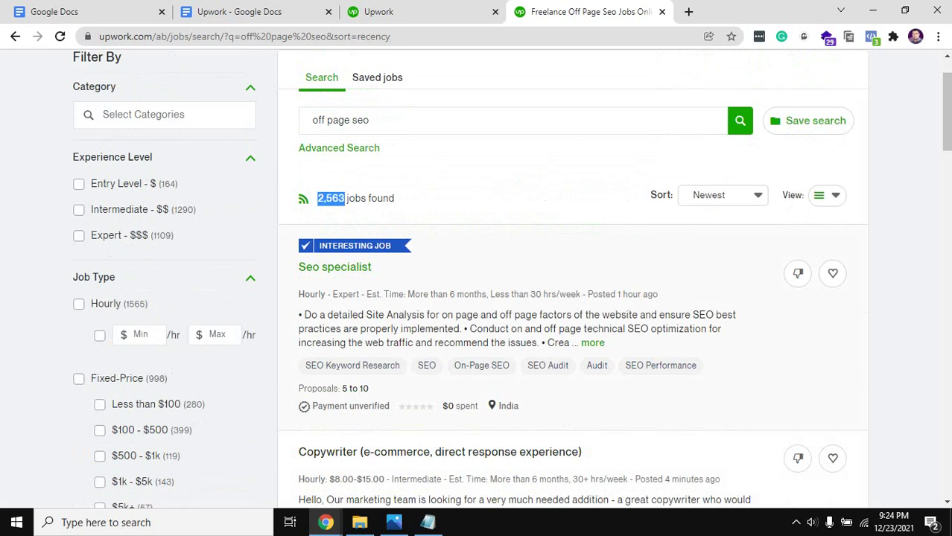
scroll(477, 280, up, 1)
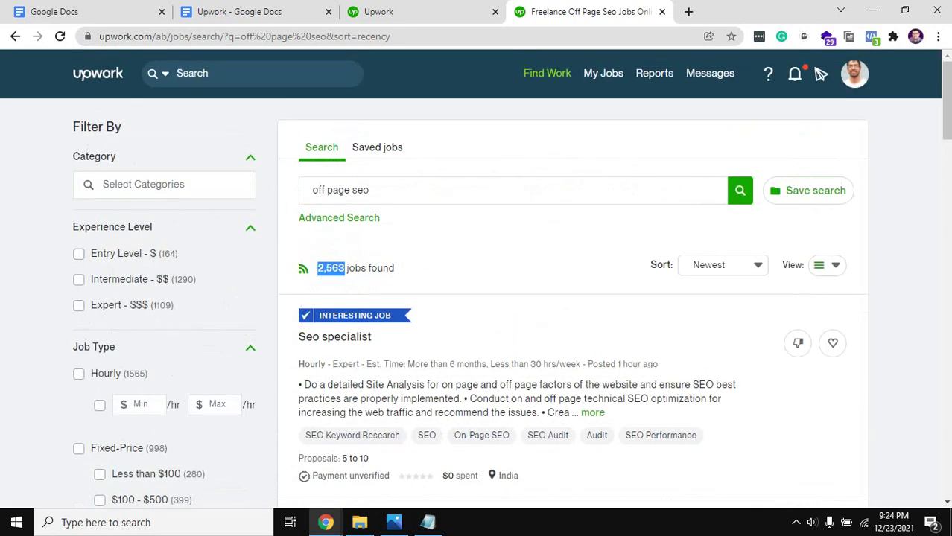
triple_click(96, 126)
scroll(512, 279, down, 6)
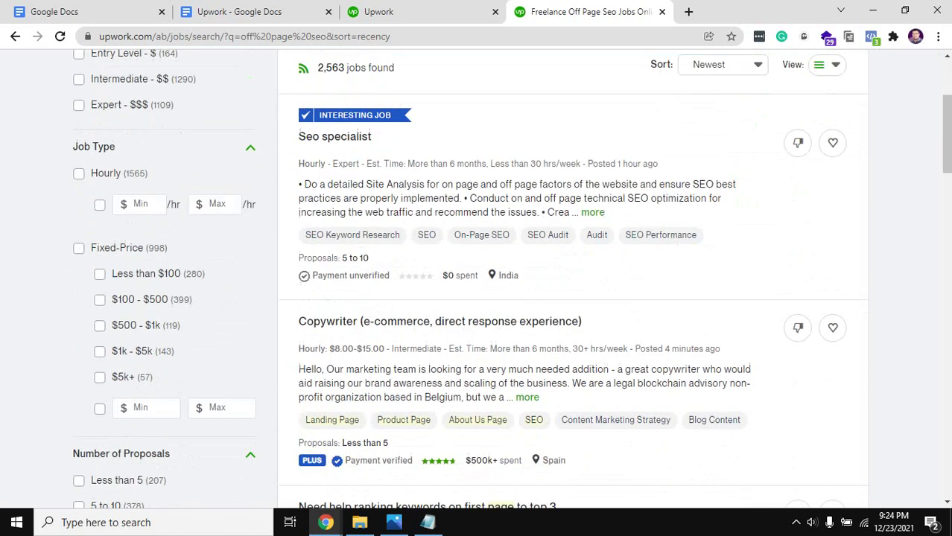
scroll(511, 279, up, 6)
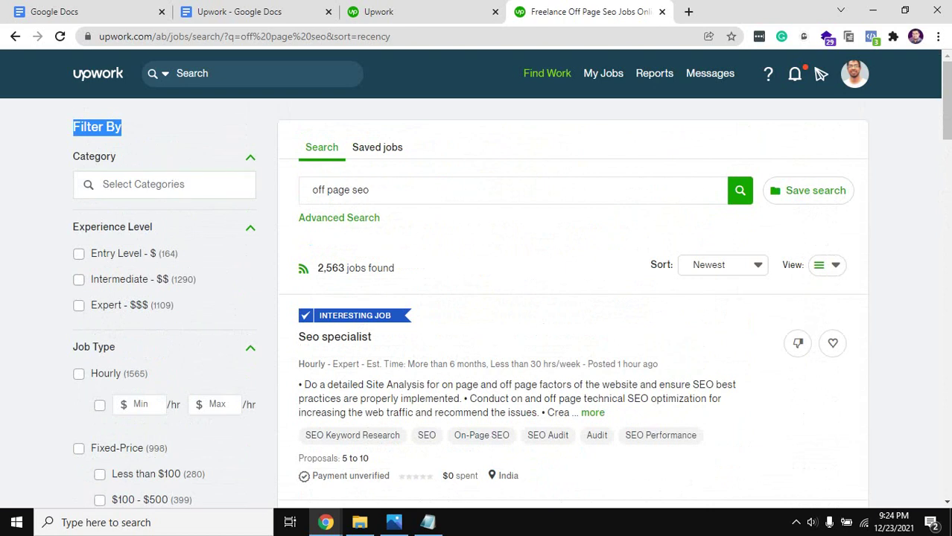
scroll(476, 298, down, 1)
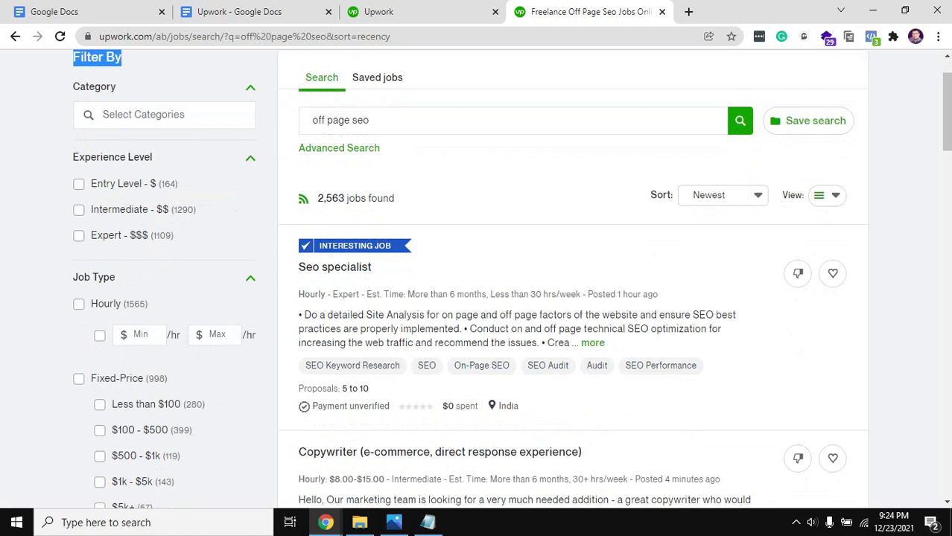
scroll(477, 298, down, 1)
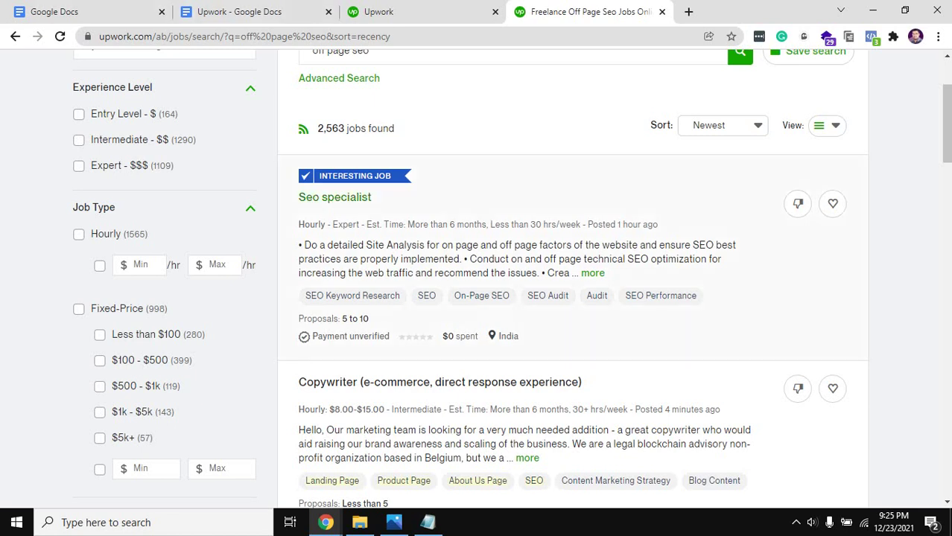
- Open the "Seo specialist" job post and read its description
click(335, 197)
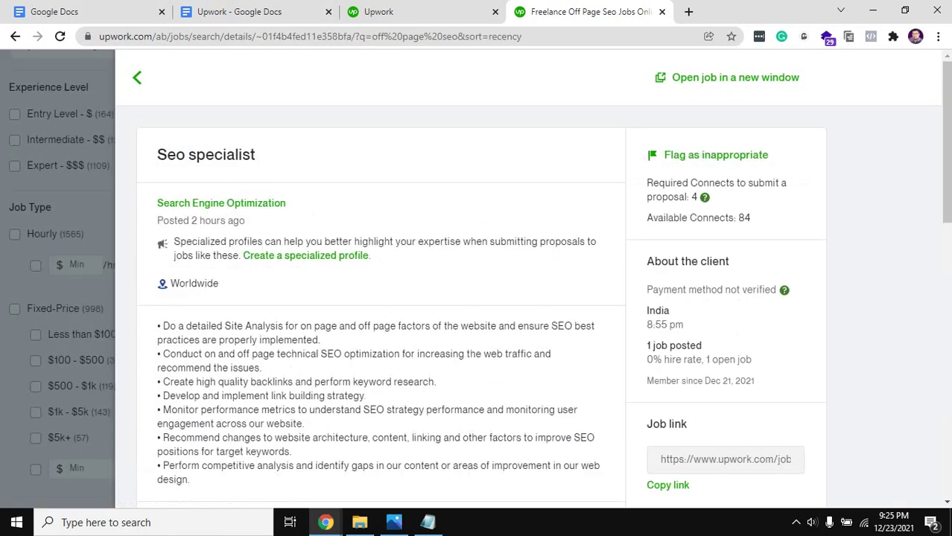
scroll(477, 297, down, 2)
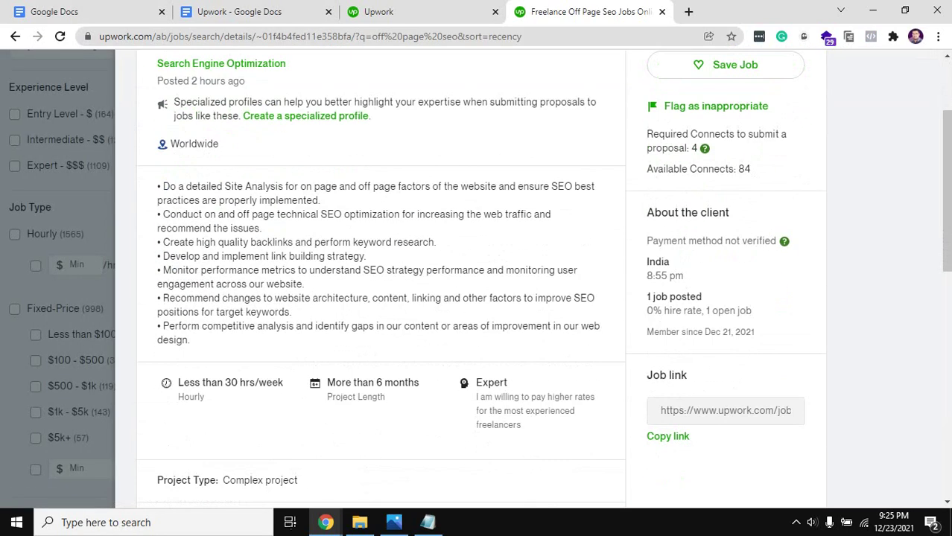
- Switch to the Google Meet call, admit the waiting participant, and return to the Upwork job post
mouse_move(325, 522)
click(175, 462)
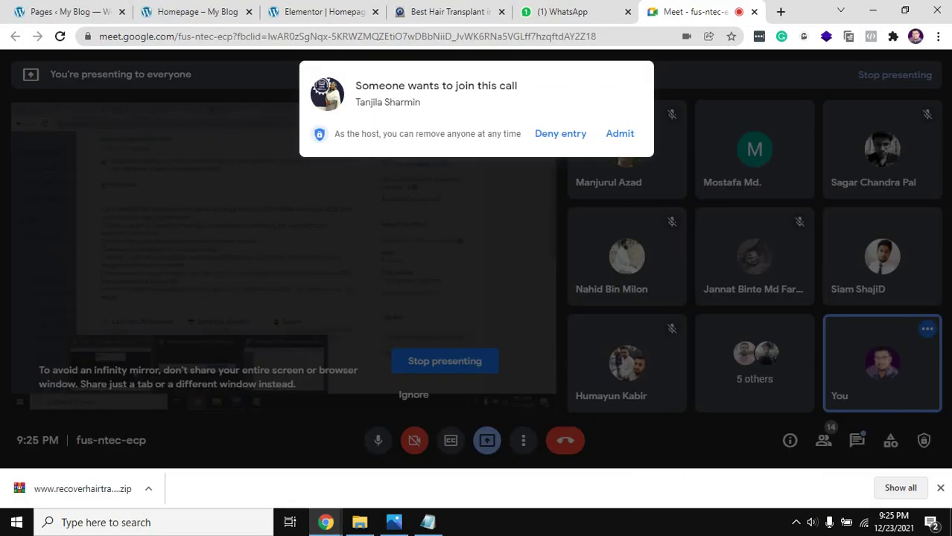
click(620, 132)
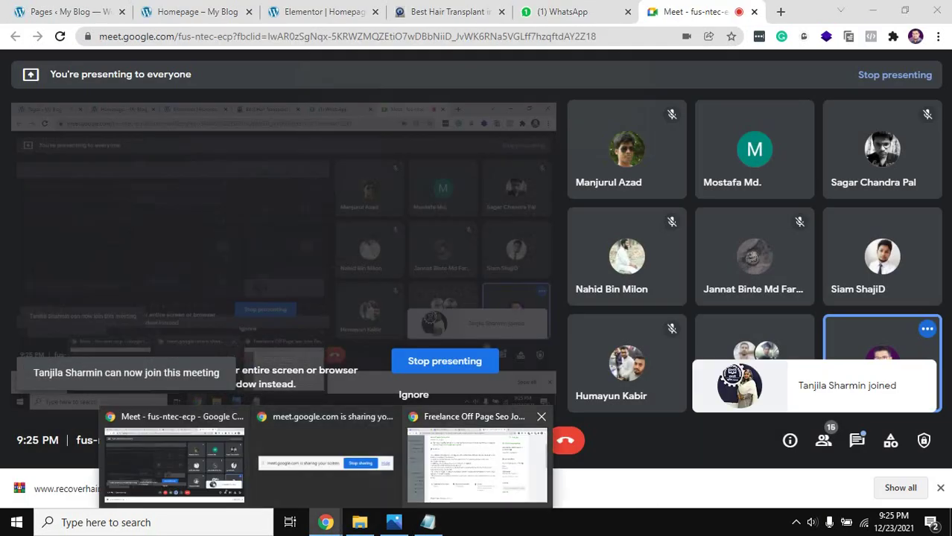
click(483, 460)
- Review the "Seo specialist" job's required skills, activity and client details, and return to the search results
scroll(476, 297, down, 2)
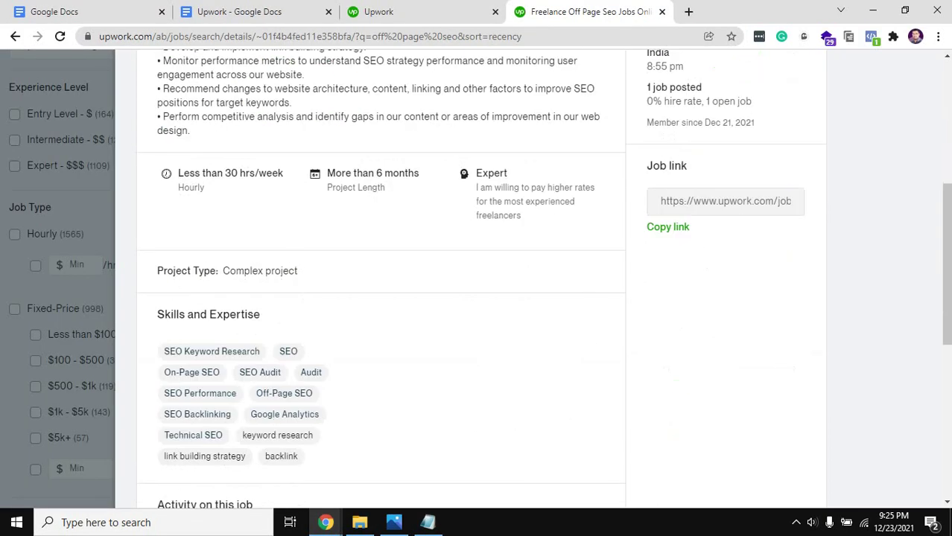
scroll(476, 298, down, 4)
scroll(477, 298, up, 2)
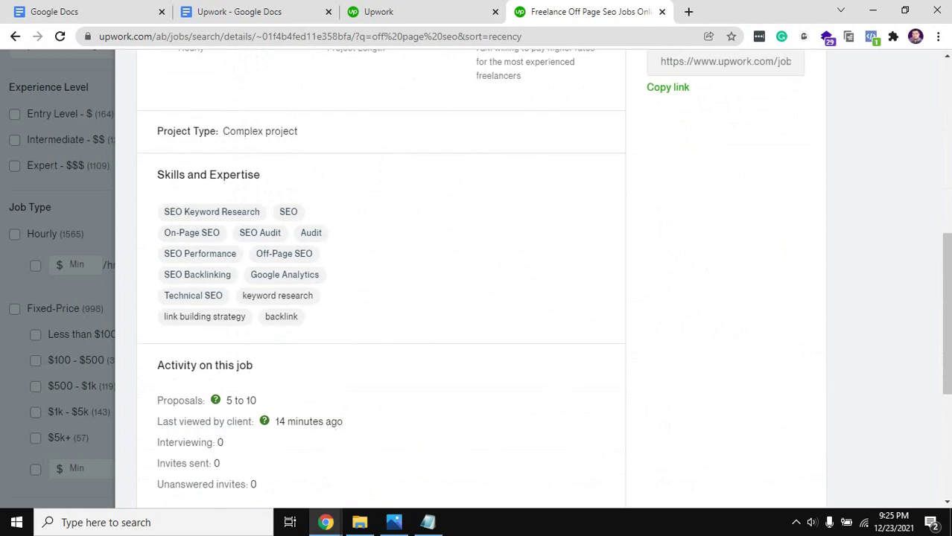
scroll(476, 297, up, 5)
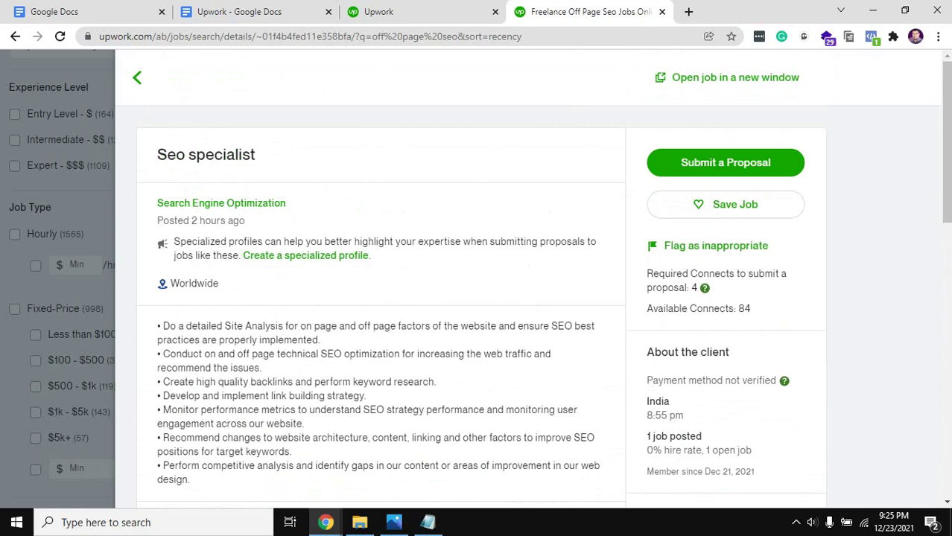
scroll(476, 298, down, 1)
scroll(476, 298, up, 1)
click(136, 77)
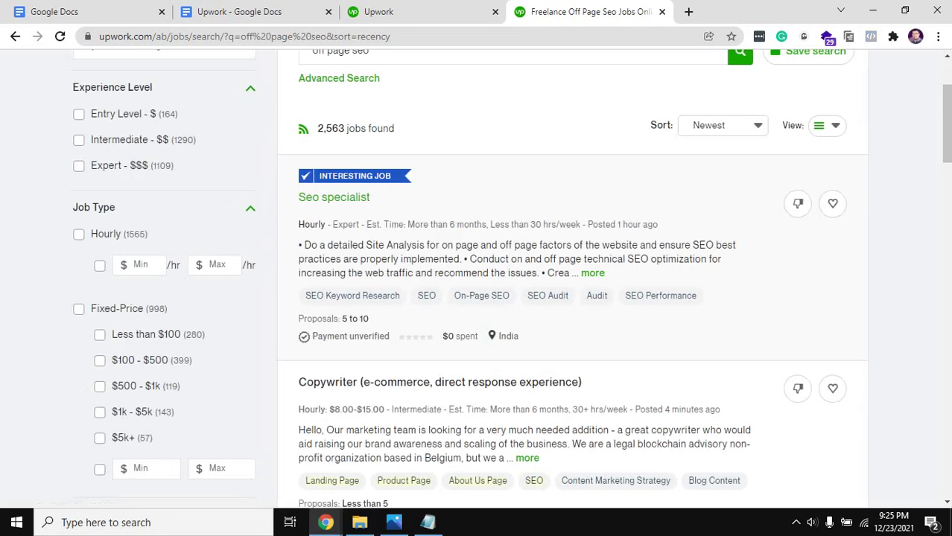
- Open the "Need help ranking keywords on first page to top 3" job and view its requirements
scroll(234, 84, down, 3)
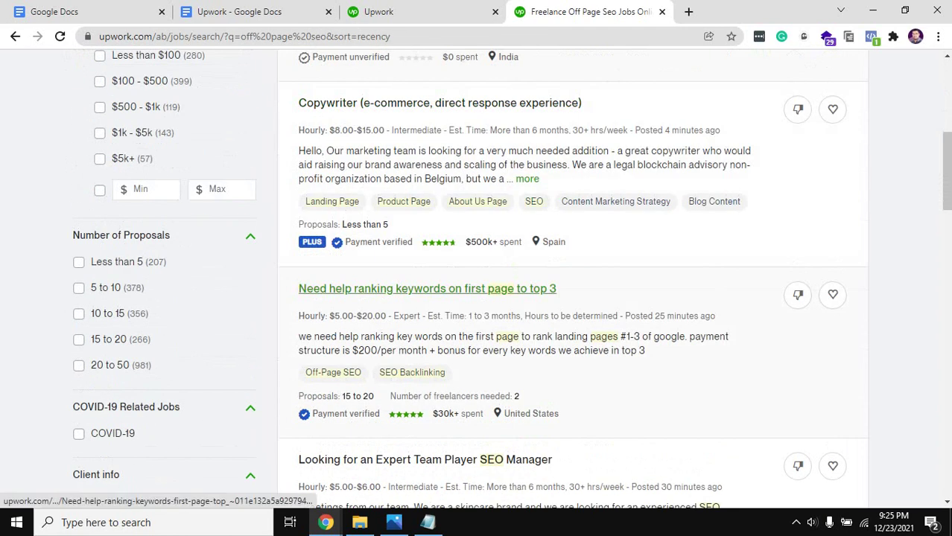
click(427, 288)
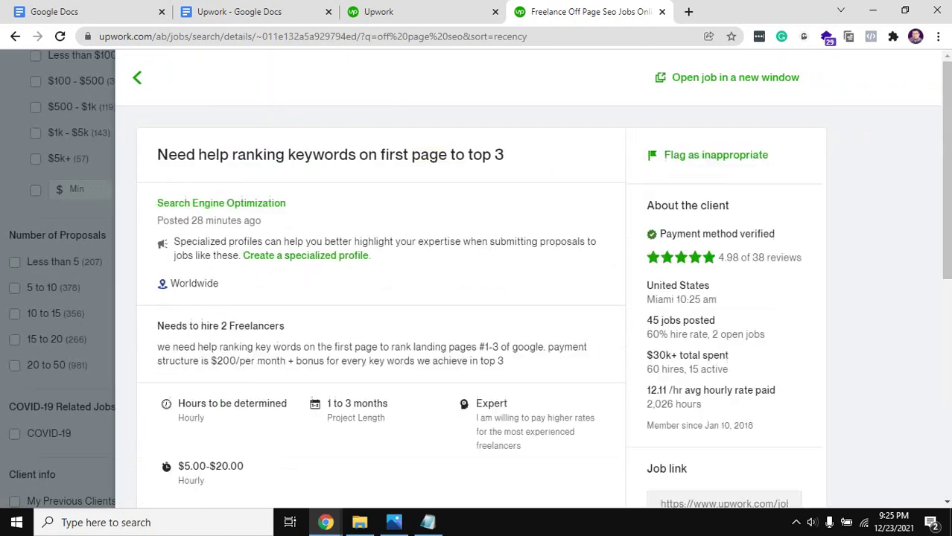
scroll(477, 279, down, 2)
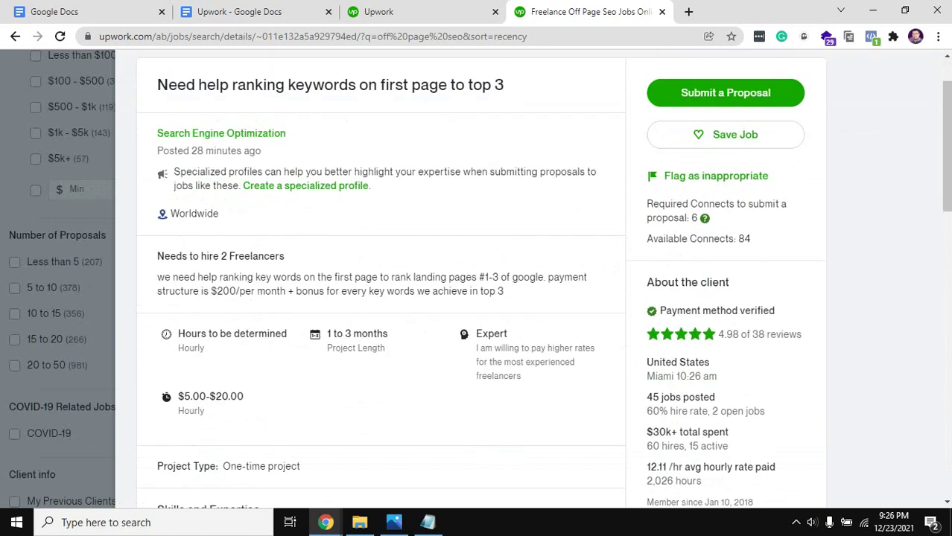
- Highlight the job's $5.00-$20.00 hourly rate range, ending with only the 5.00 lower limit selected
triple_click(210, 326)
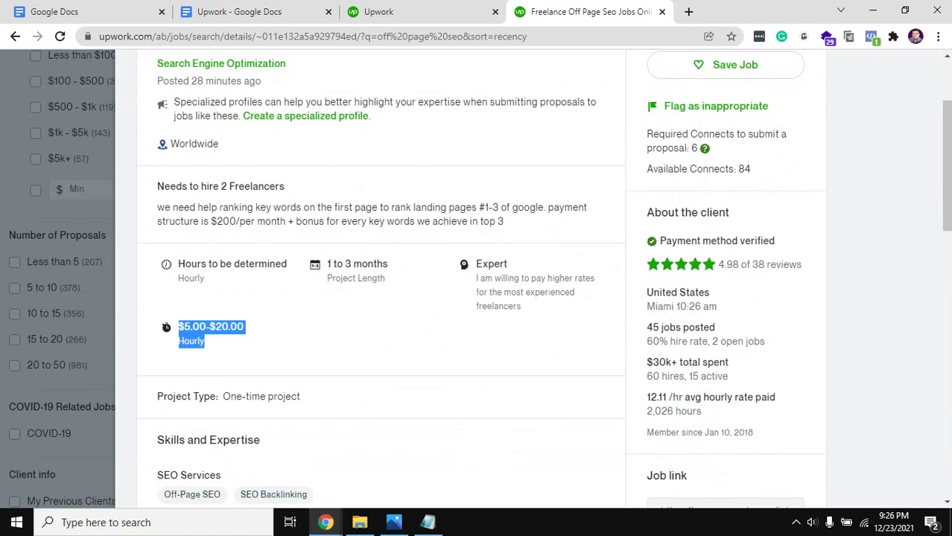
click(210, 326)
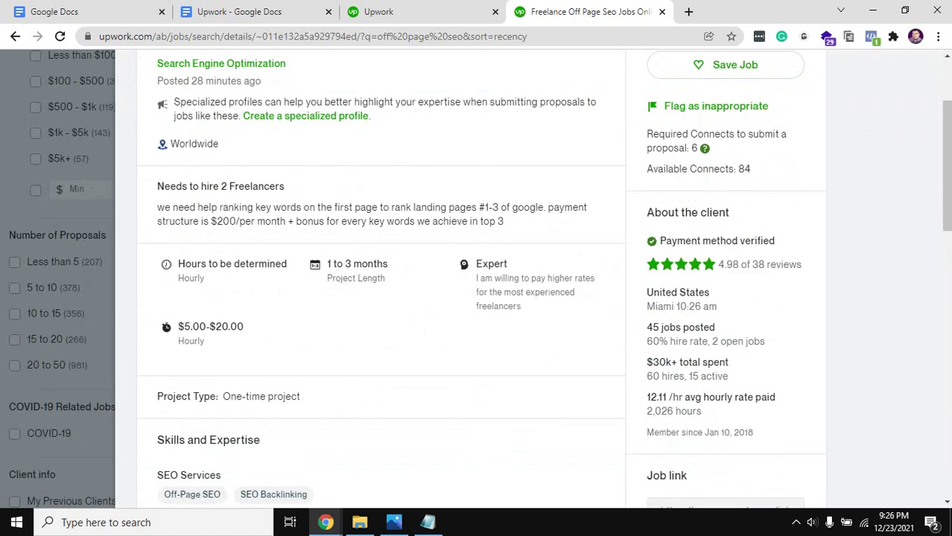
drag(178, 326, 243, 326)
click(243, 326)
drag(178, 326, 244, 326)
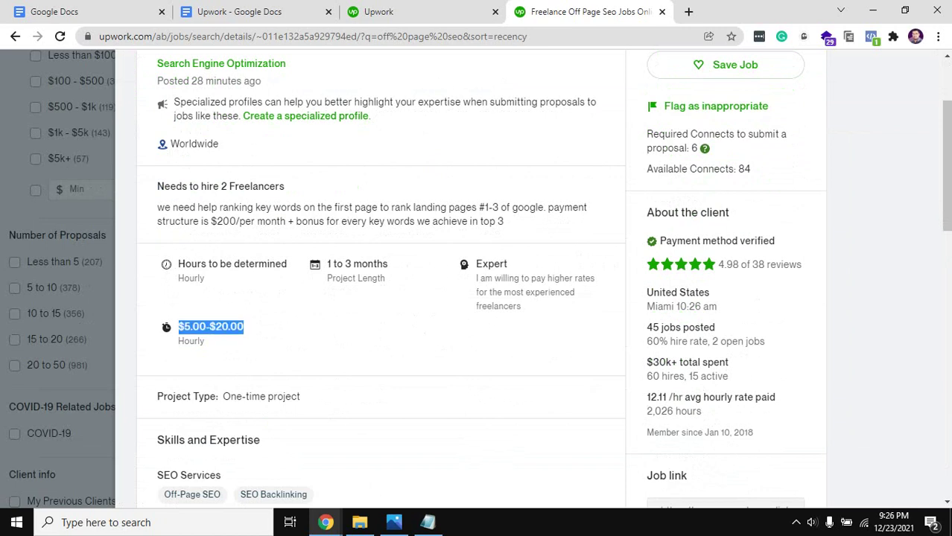
click(243, 326)
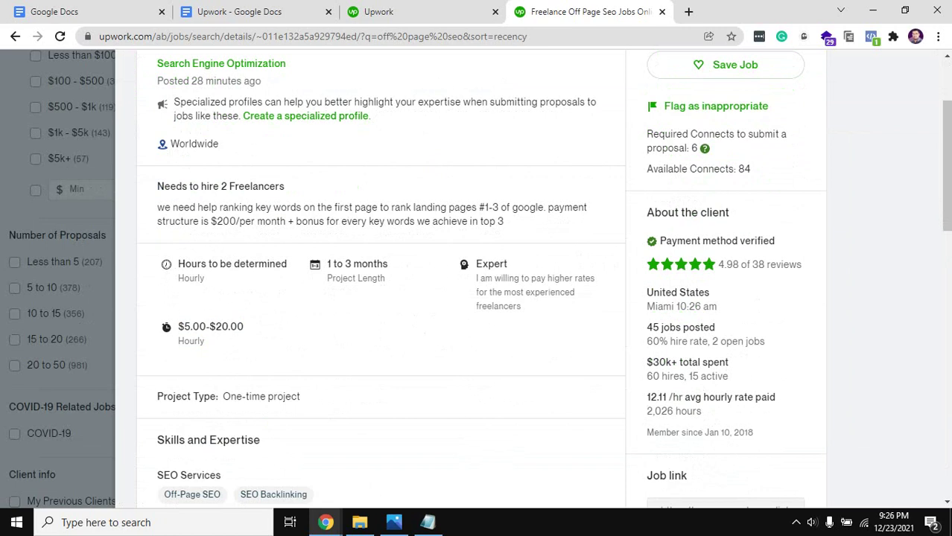
double_click(194, 326)
click(243, 326)
drag(244, 326, 178, 326)
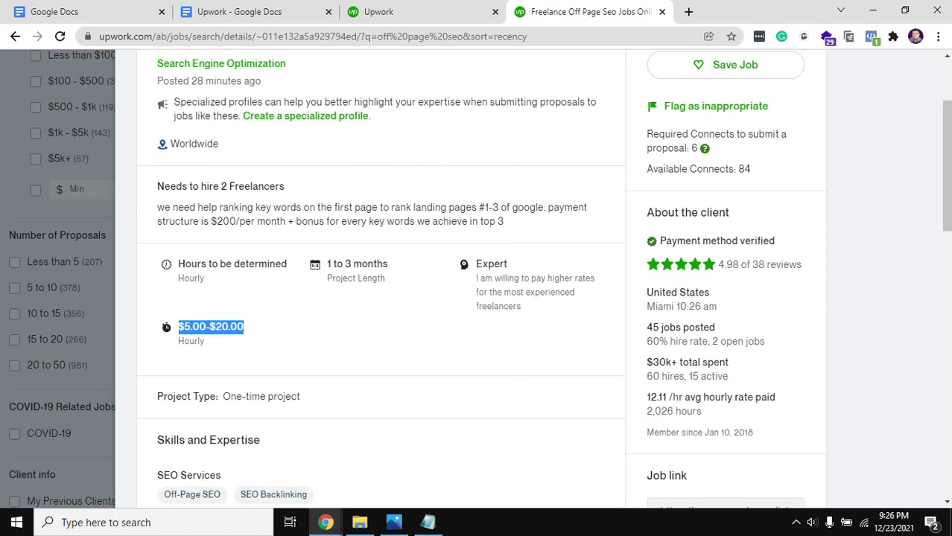
drag(244, 326, 178, 326)
click(178, 326)
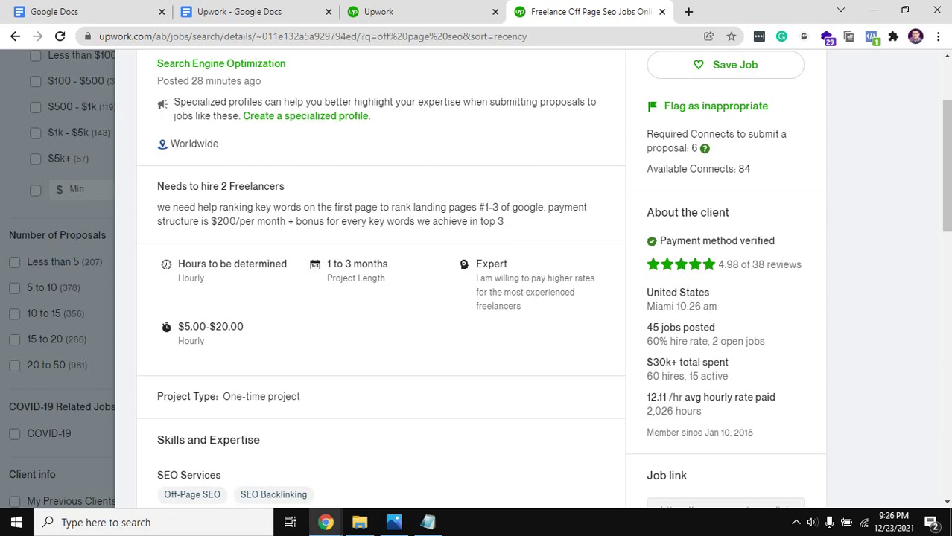
double_click(195, 326)
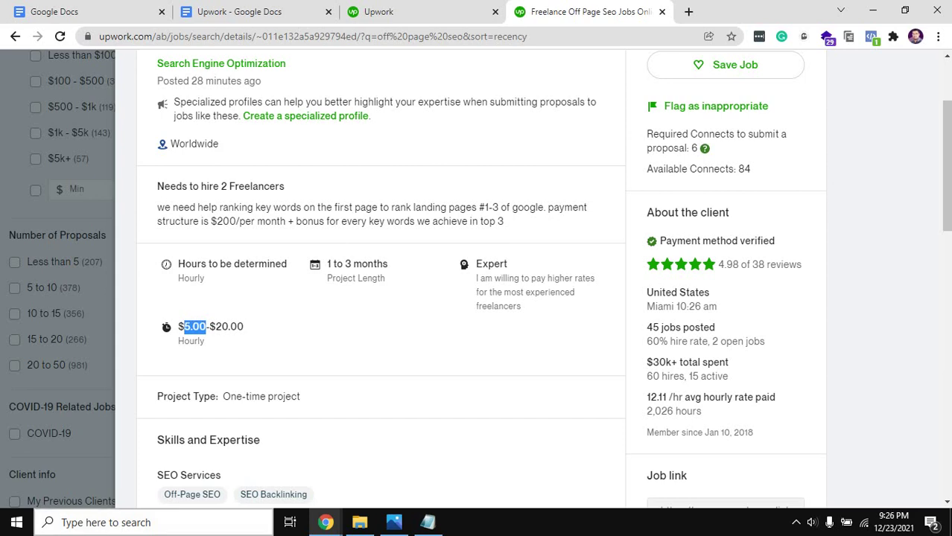
- Search Windows for "upwork" and launch the Upwork desktop app
click(149, 522)
text(upwork)
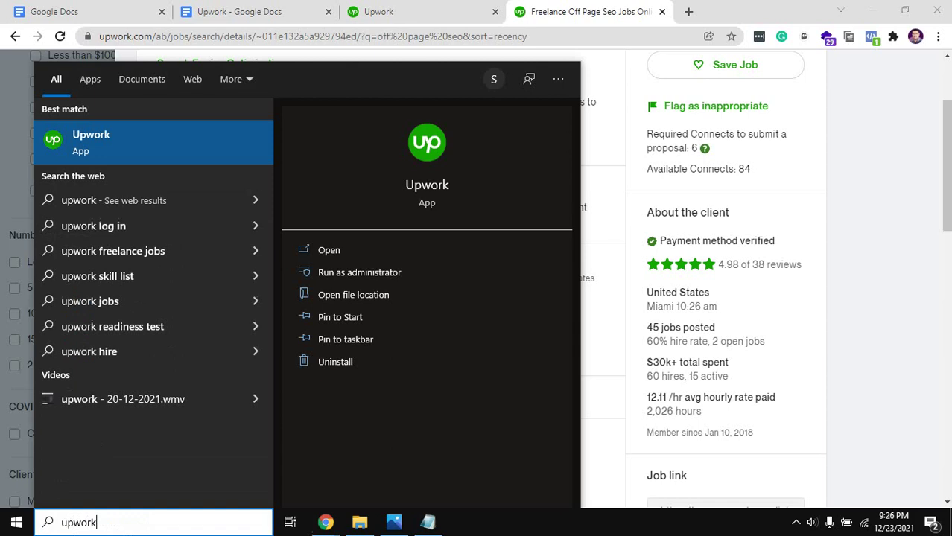
key(Escape)
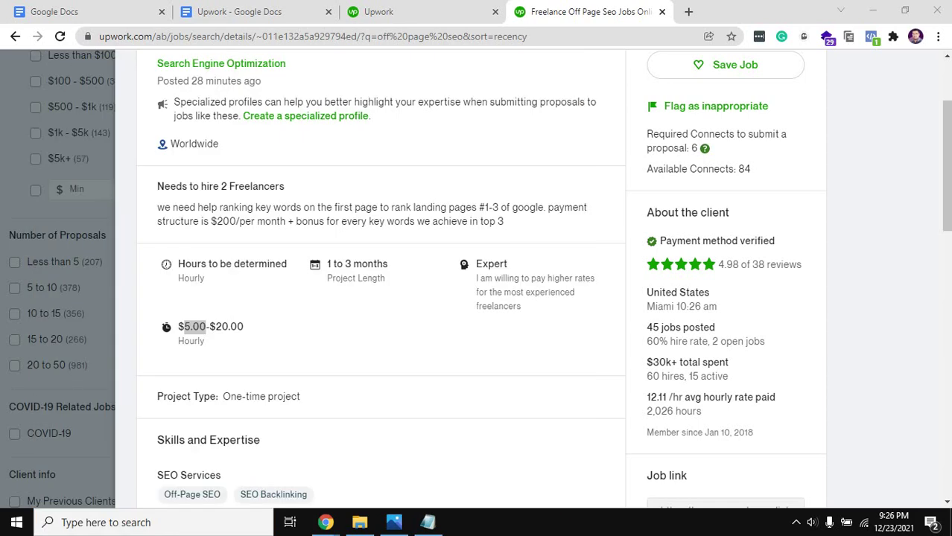
- Search Google for "upwork time tracker" in a new browser tab and look through the results
key(ctrl+t)
text(u)
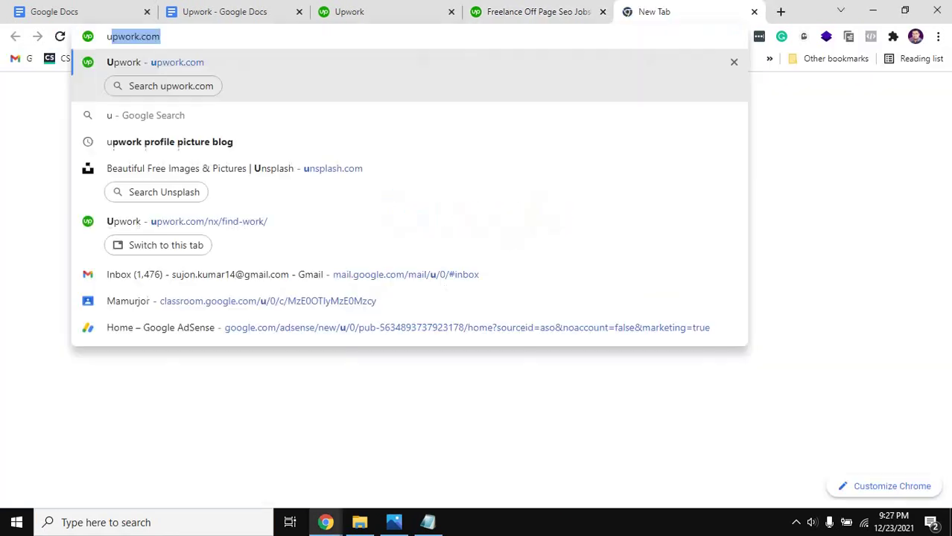
text(pwork time)
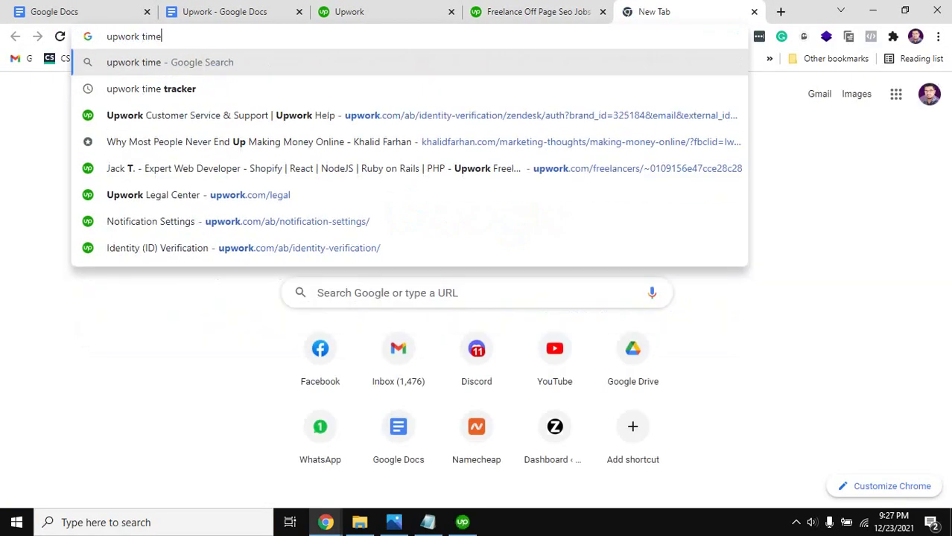
key(Down)
key(Return)
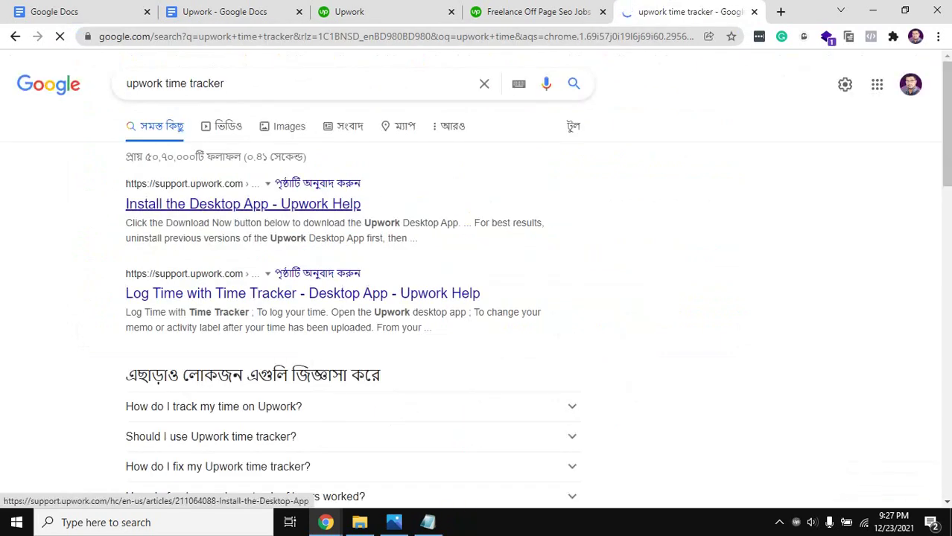
scroll(243, 204, down, 3)
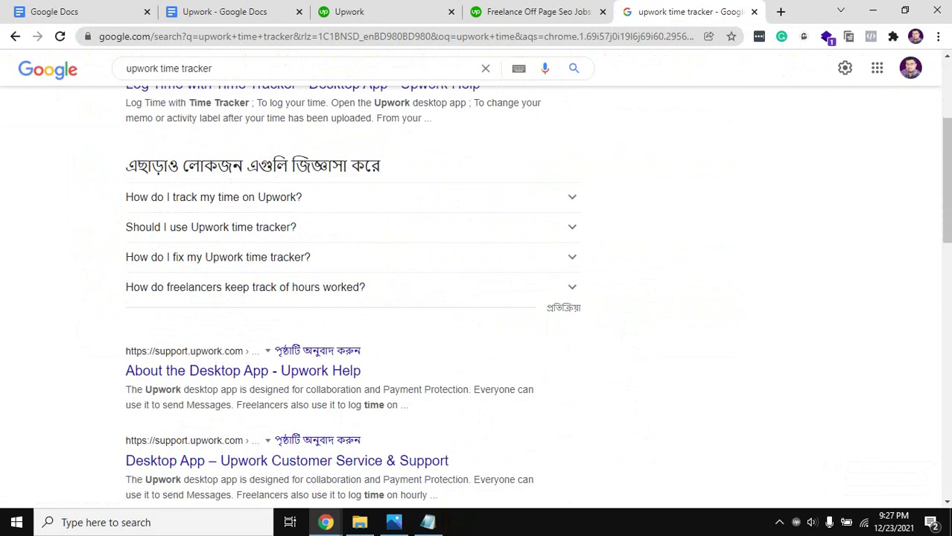
- Return to the Upwork job post and bring the Upwork desktop app's login window to the front
click(537, 11)
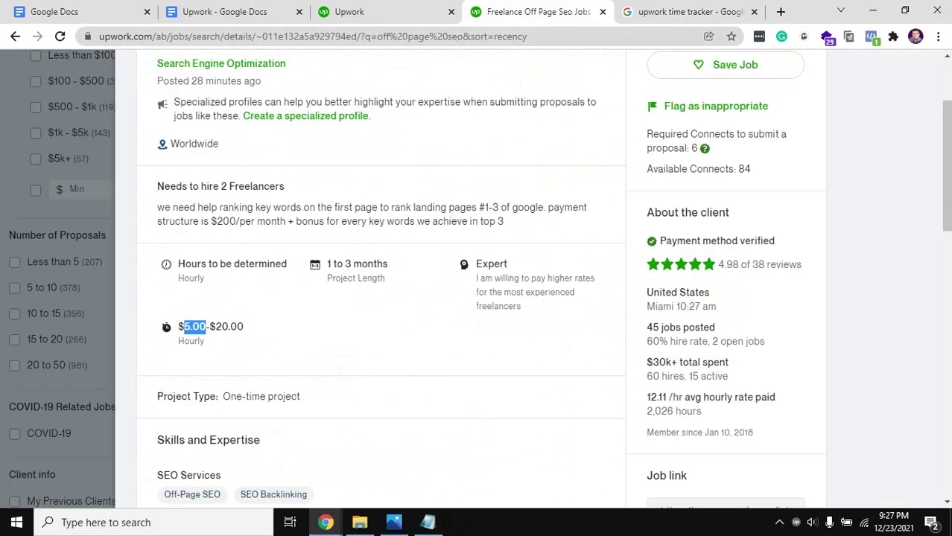
click(16, 522)
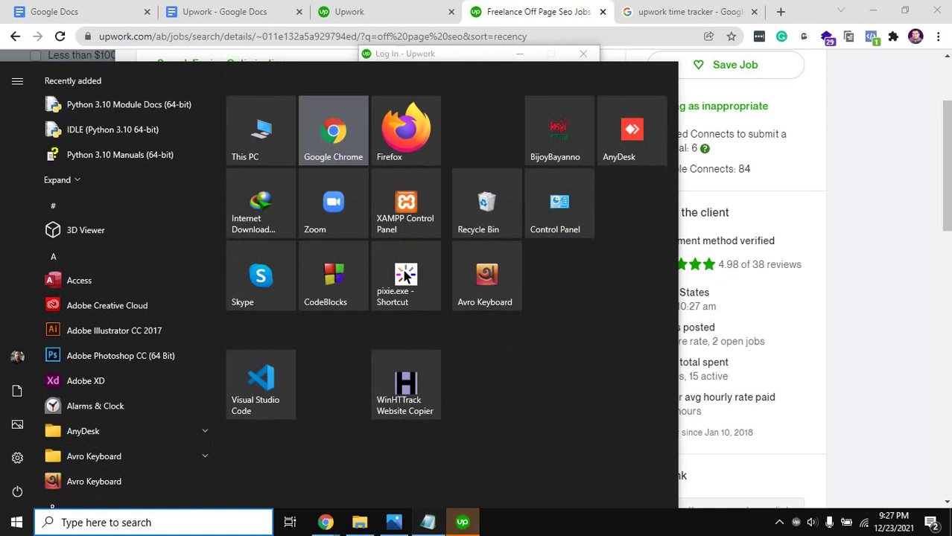
click(462, 522)
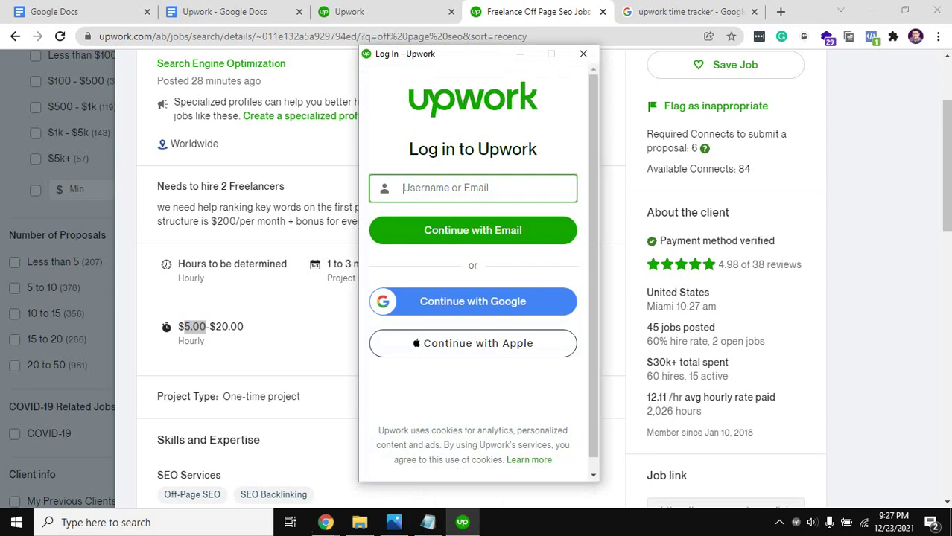
- Leave the Upwork desktop login window and close the open job post to return to the off page seo search results
click(255, 221)
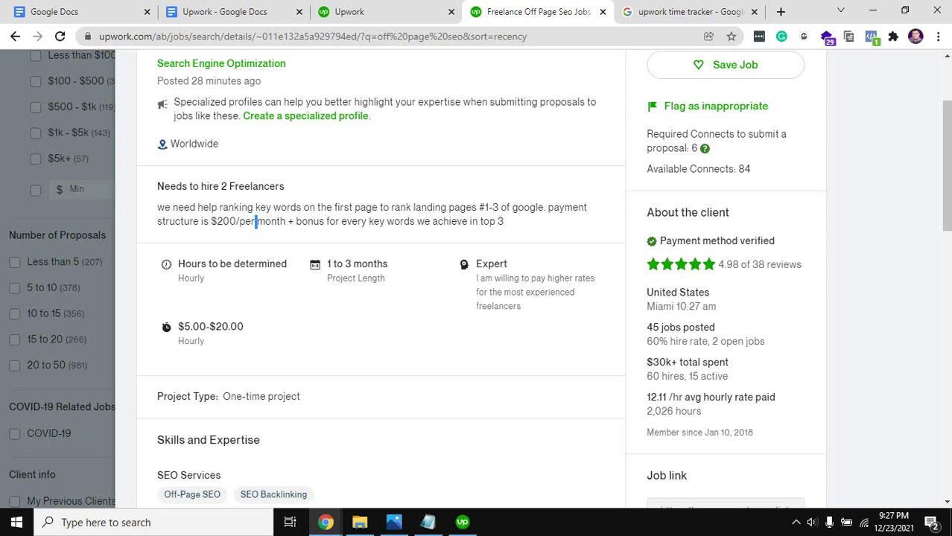
key(Print)
drag(1, 1, 947, 533)
scroll(477, 283, up, 2)
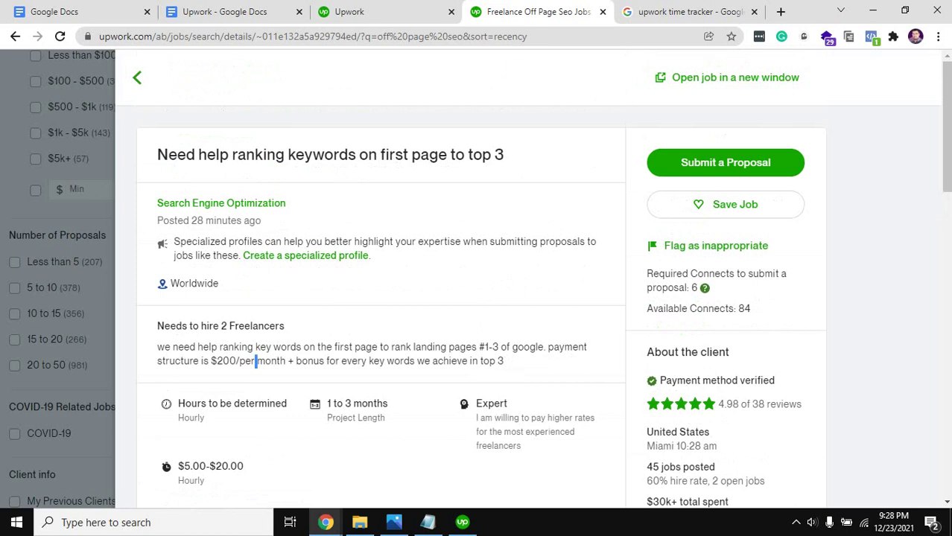
key(Escape)
scroll(477, 298, up, 5)
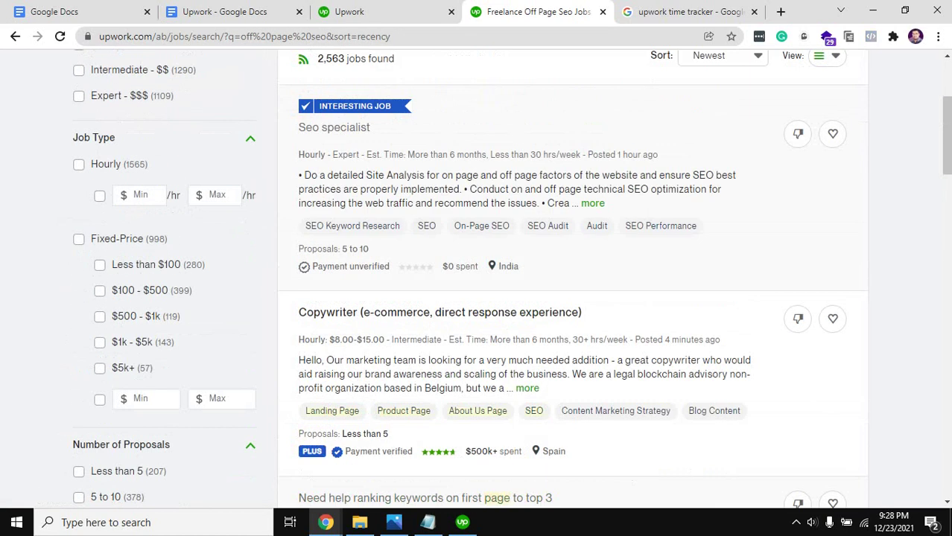
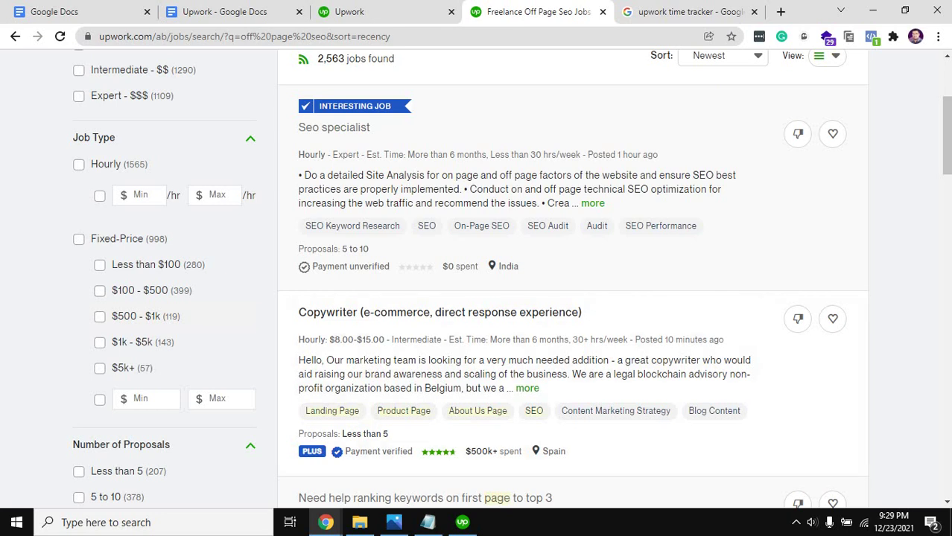
- Filter the off page seo jobs to Fixed-Price with a budget of Less than $100
click(79, 239)
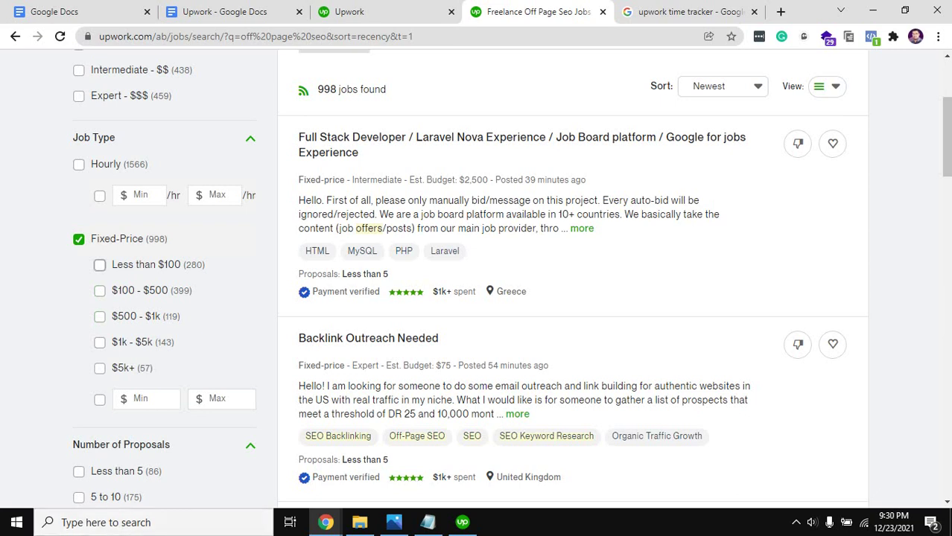
click(99, 264)
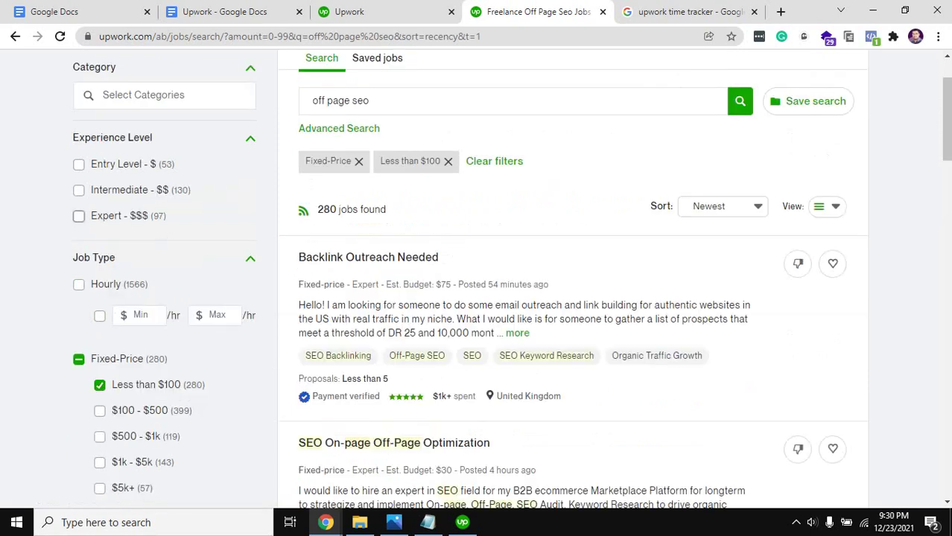
- Look through the filtered fixed-price jobs, examining their titles, budgets, posting times and proposal ranges
scroll(476, 279, down, 2)
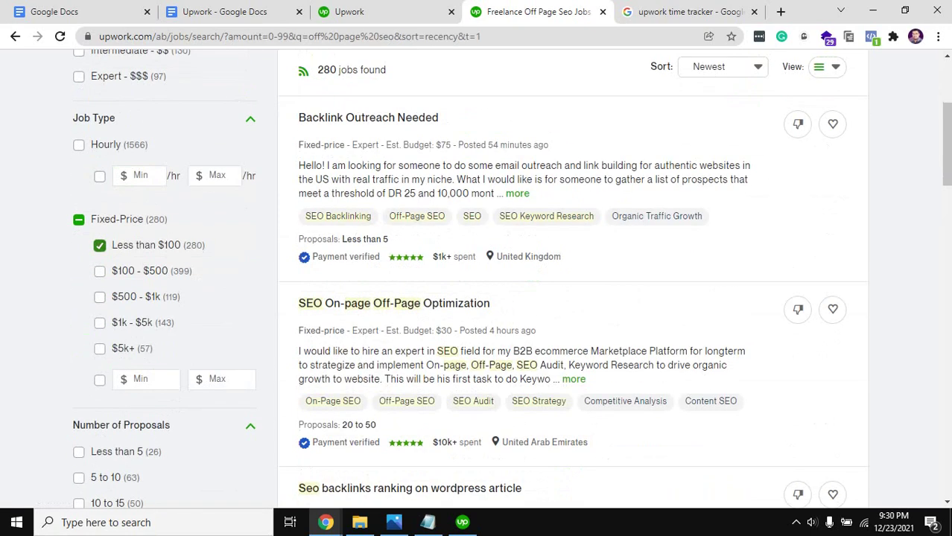
scroll(476, 280, up, 3)
scroll(476, 279, down, 2)
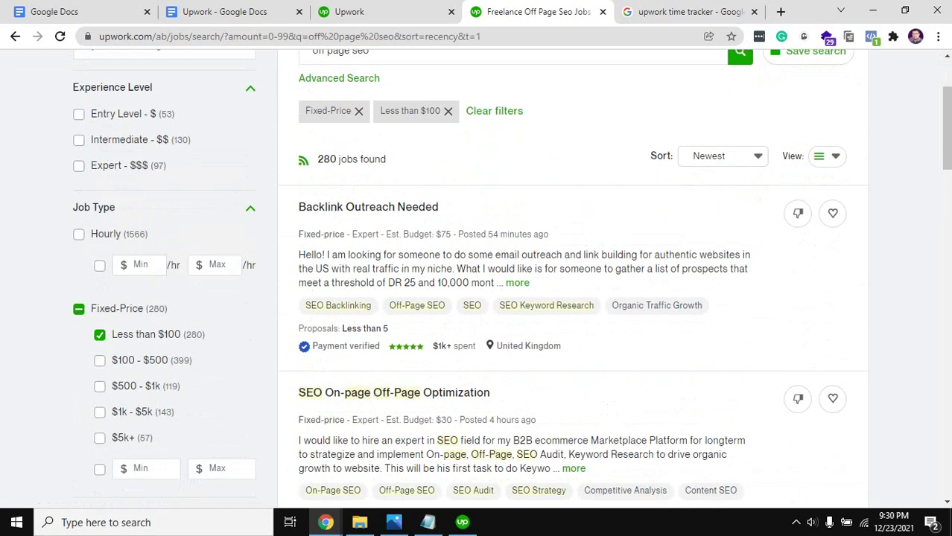
scroll(476, 280, up, 2)
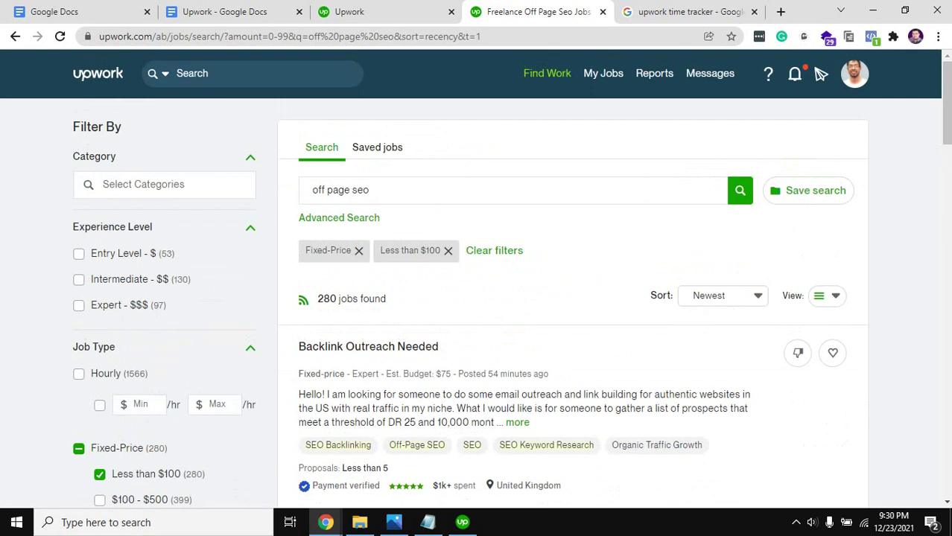
scroll(476, 279, down, 2)
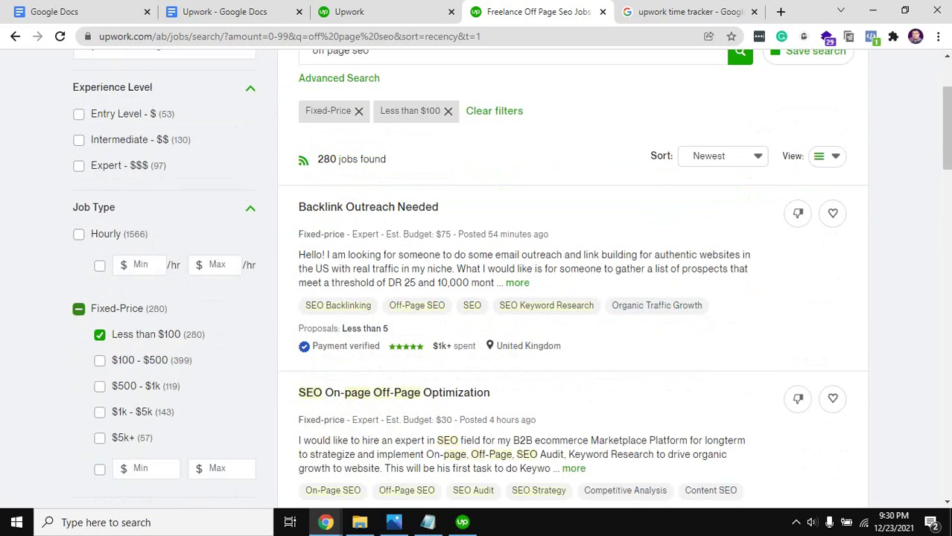
scroll(477, 279, down, 1)
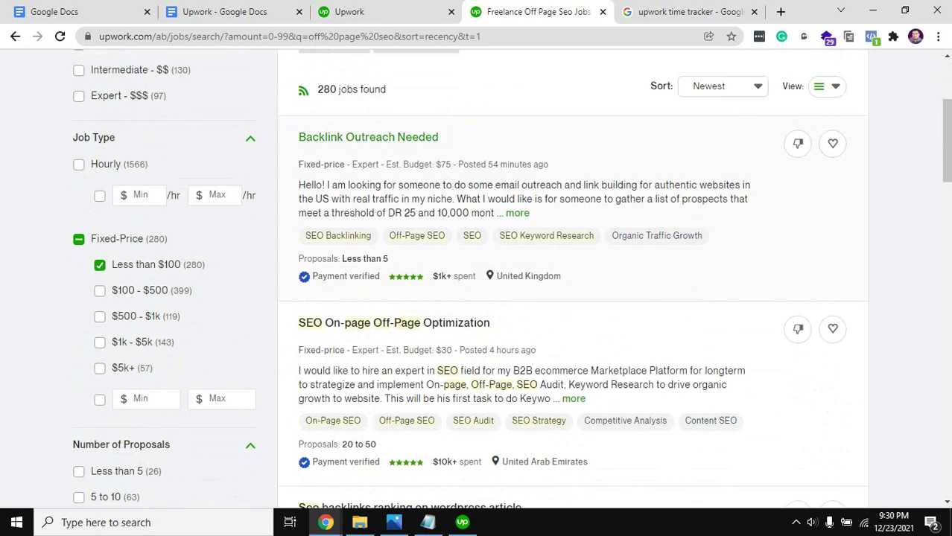
scroll(477, 280, down, 1)
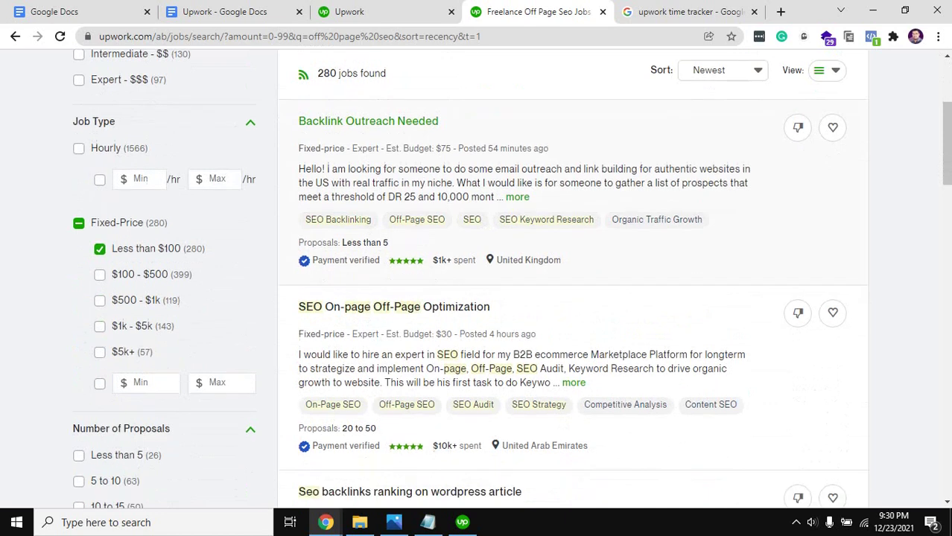
scroll(476, 279, down, 2)
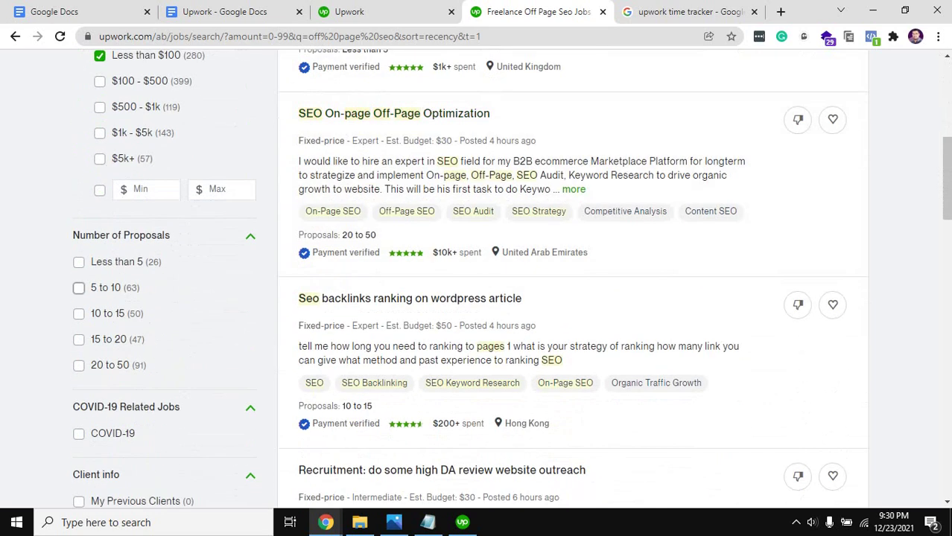
scroll(477, 279, up, 5)
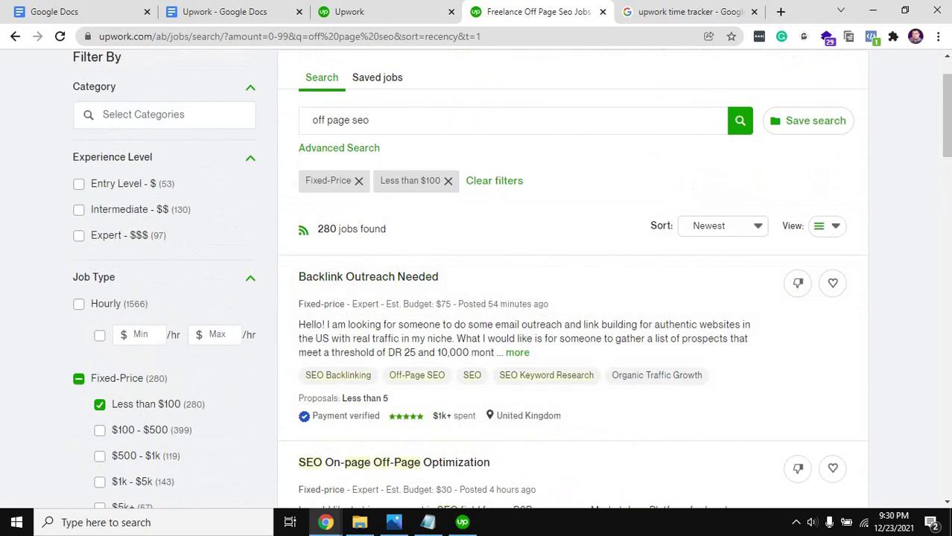
scroll(477, 280, down, 2)
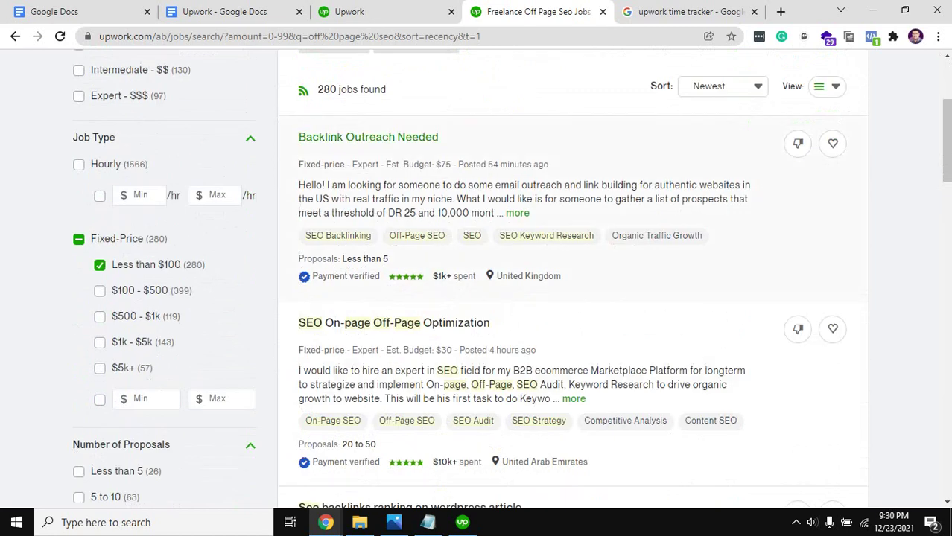
- Capture the Backlink Outreach Needed listing and mark its title, price type, experience level, budget, posting time and description in red
key(Print)
drag(287, 108, 833, 303)
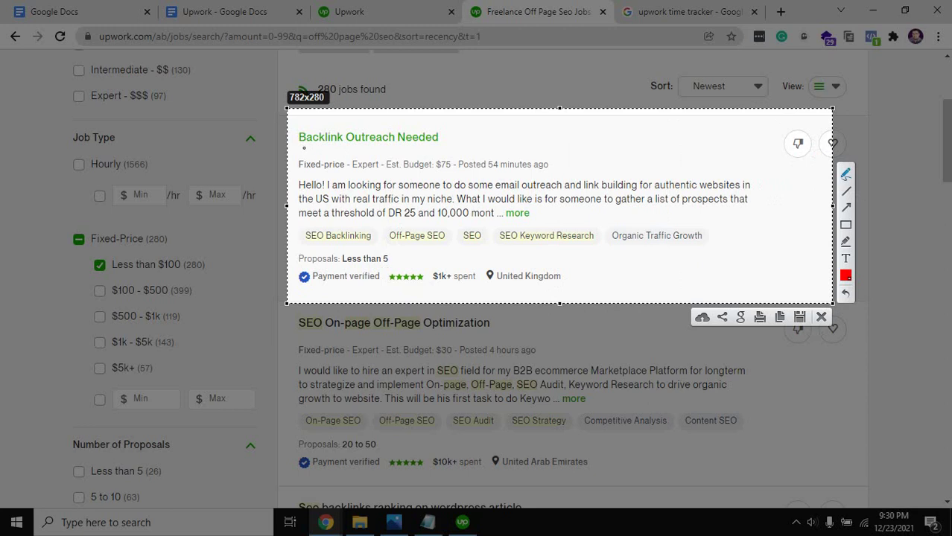
drag(303, 148, 430, 150)
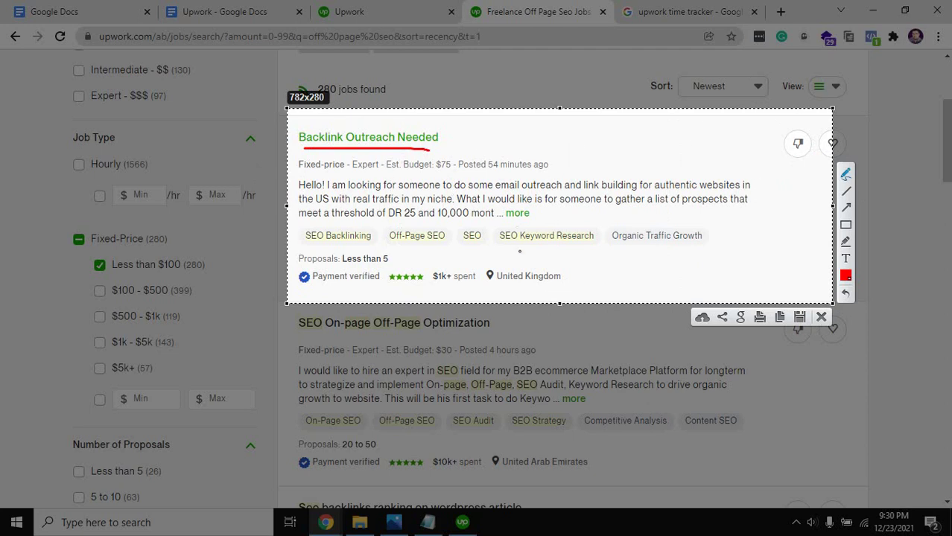
drag(299, 171, 449, 179)
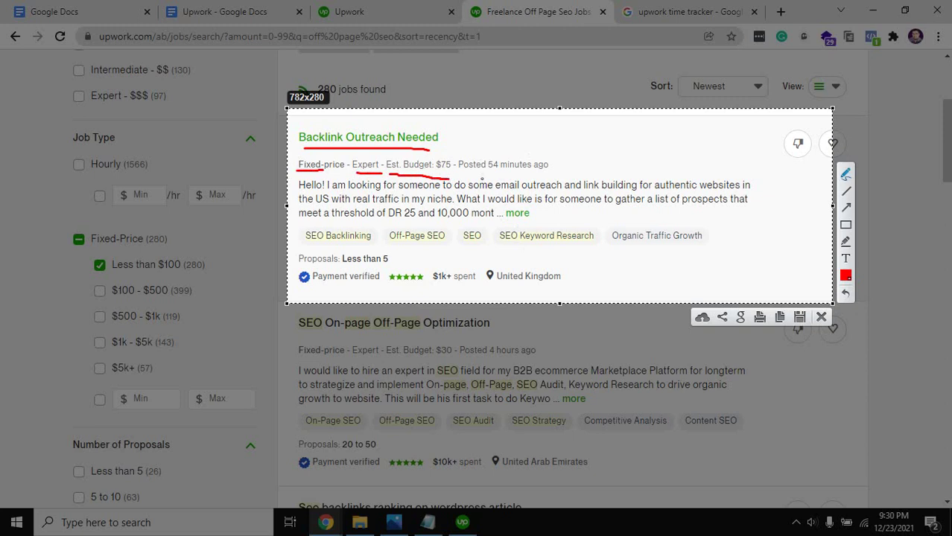
drag(455, 179, 572, 179)
mouse_move(292, 181)
mouse_down()
mouse_move(293, 216)
mouse_move(446, 218)
mouse_up()
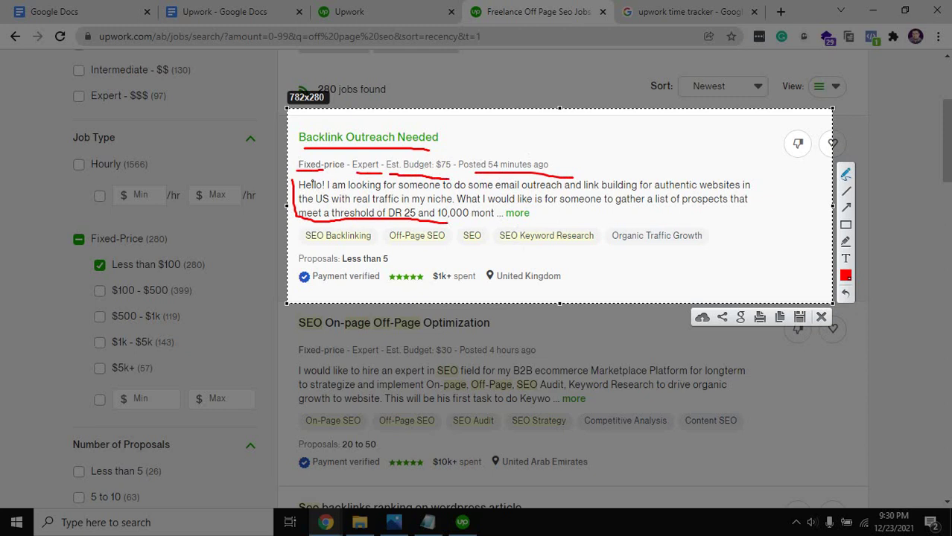
click(300, 184)
- Box the listing's skill tags with three crosses, underline its price type and proposals, write 10, and discard the capture
mouse_move(721, 220)
mouse_down()
mouse_move(293, 230)
mouse_move(328, 247)
mouse_move(653, 248)
mouse_move(719, 241)
mouse_move(720, 222)
mouse_up()
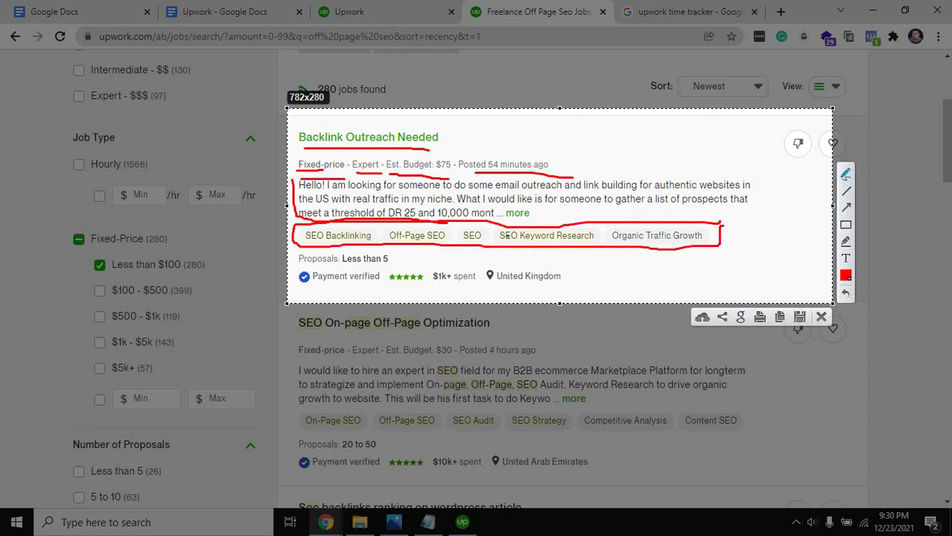
mouse_move(347, 230)
mouse_down()
mouse_move(409, 228)
mouse_move(476, 257)
mouse_move(440, 252)
mouse_up()
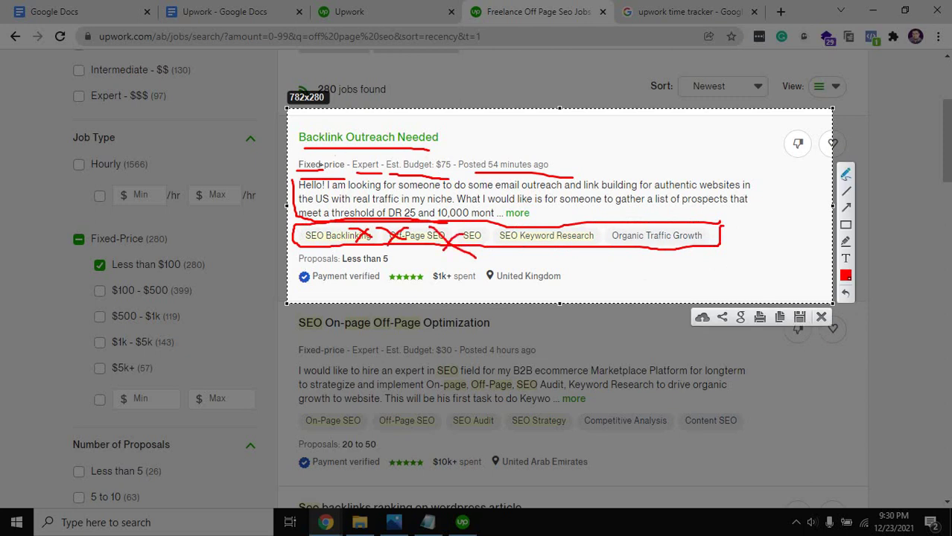
drag(322, 170, 344, 170)
drag(300, 264, 400, 261)
mouse_move(439, 254)
mouse_down()
mouse_move(439, 264)
mouse_move(451, 255)
mouse_up()
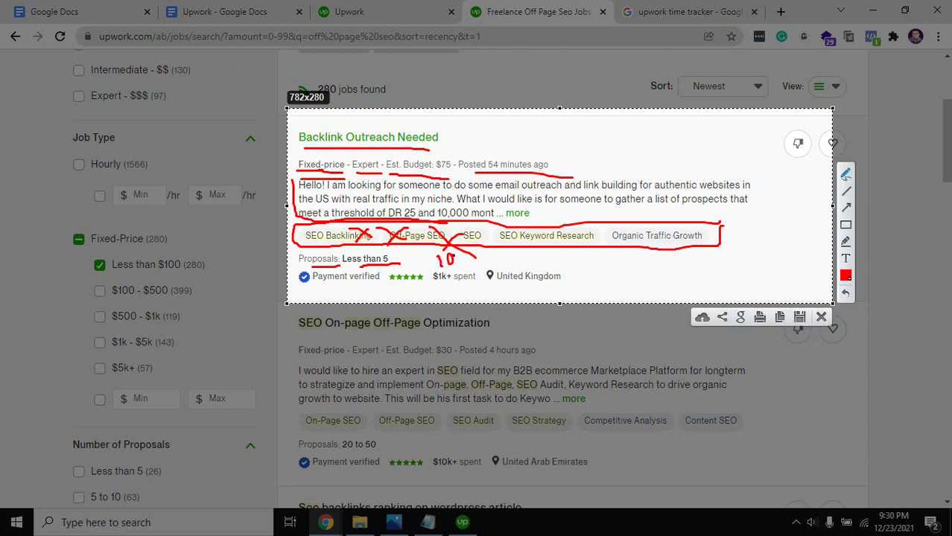
key(Escape)
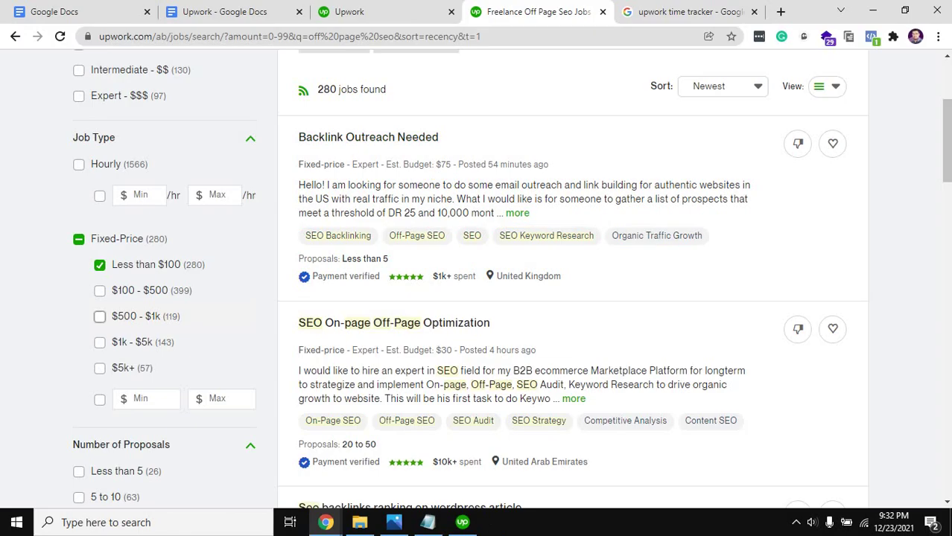
- Filter the jobs by number of proposals to 5 to 10 and Less than 5
scroll(476, 283, down, 1)
scroll(476, 283, down, 1)
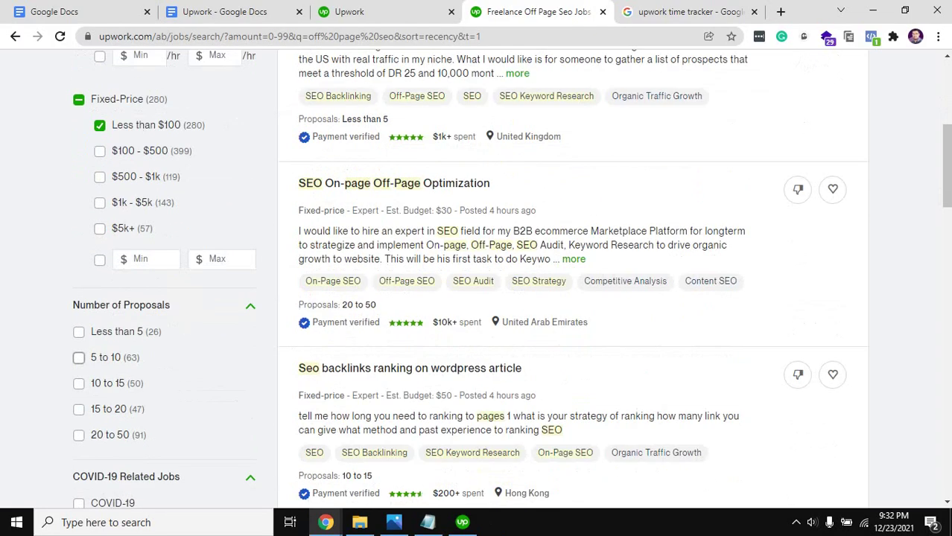
click(78, 357)
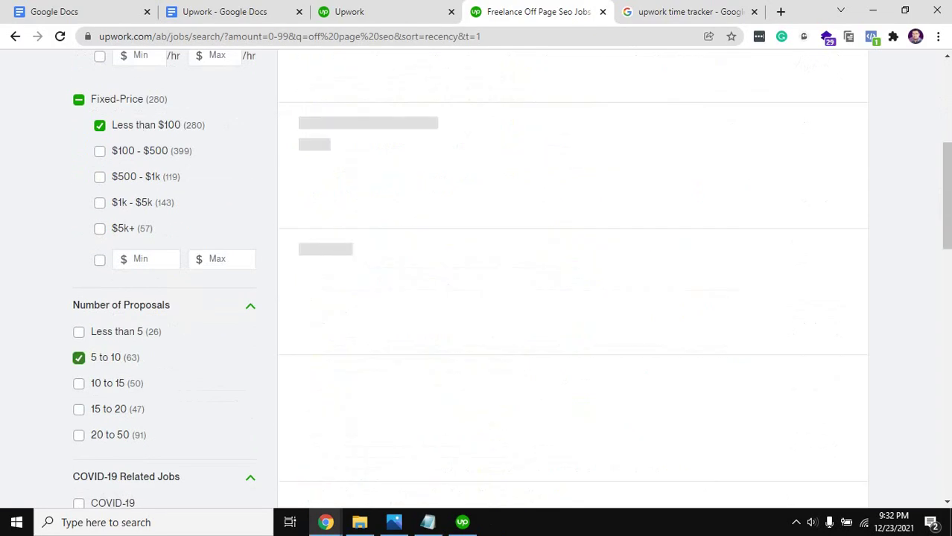
click(79, 332)
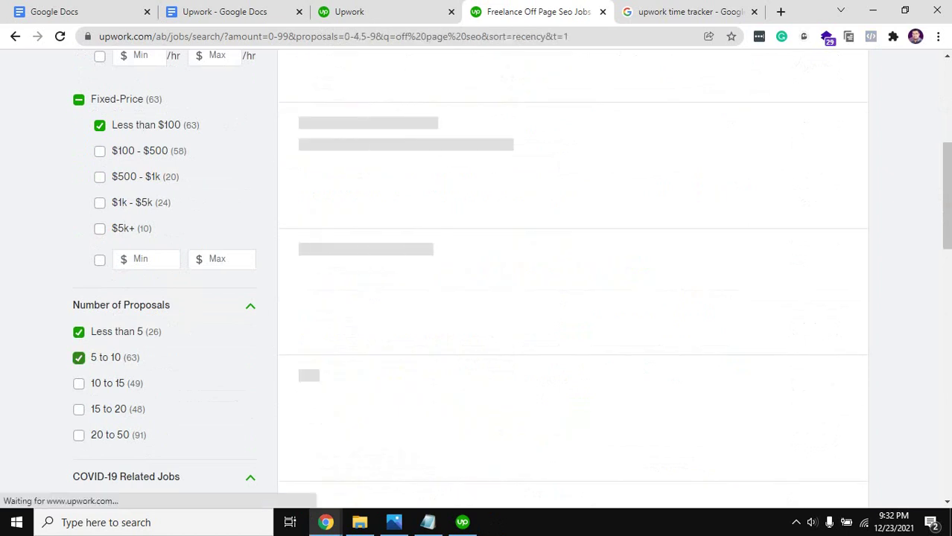
- Look through the low-proposal job listings, comparing their budgets, proposal ranges and client payment status
scroll(408, 290, down, 8)
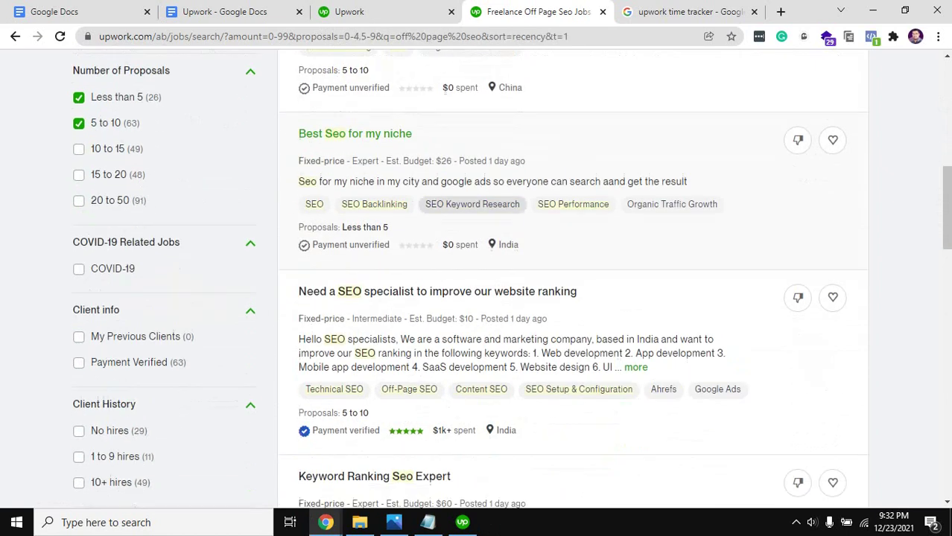
scroll(408, 291, up, 5)
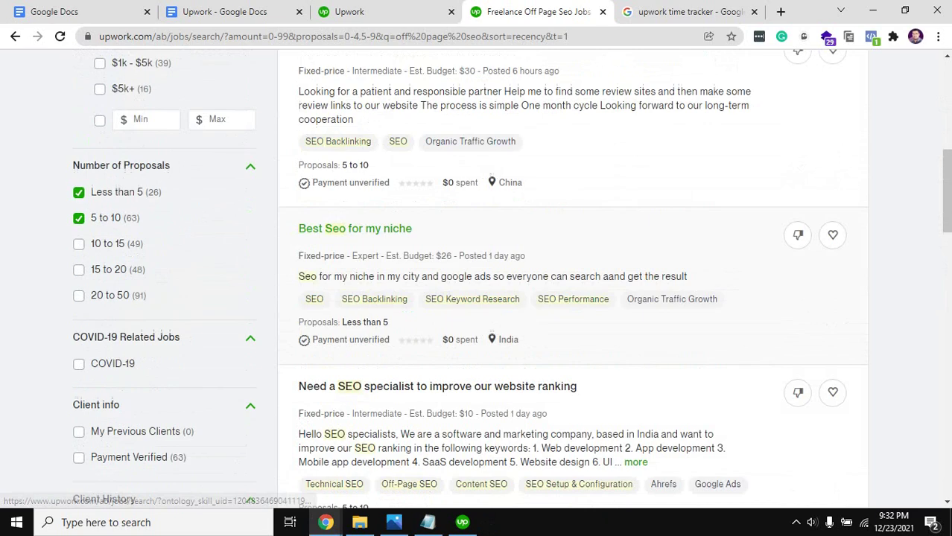
scroll(408, 290, down, 3)
scroll(408, 291, up, 2)
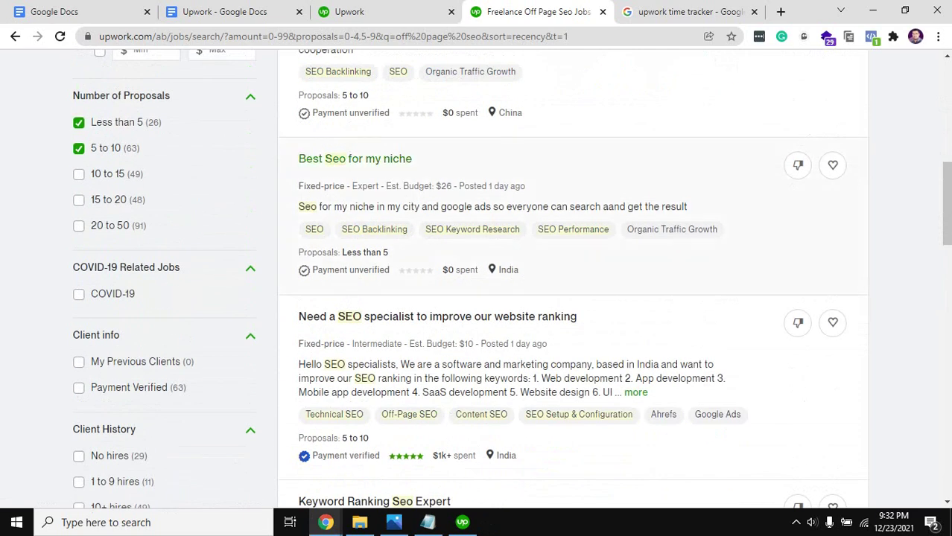
scroll(365, 112, up, 4)
scroll(477, 279, up, 3)
scroll(477, 279, down, 5)
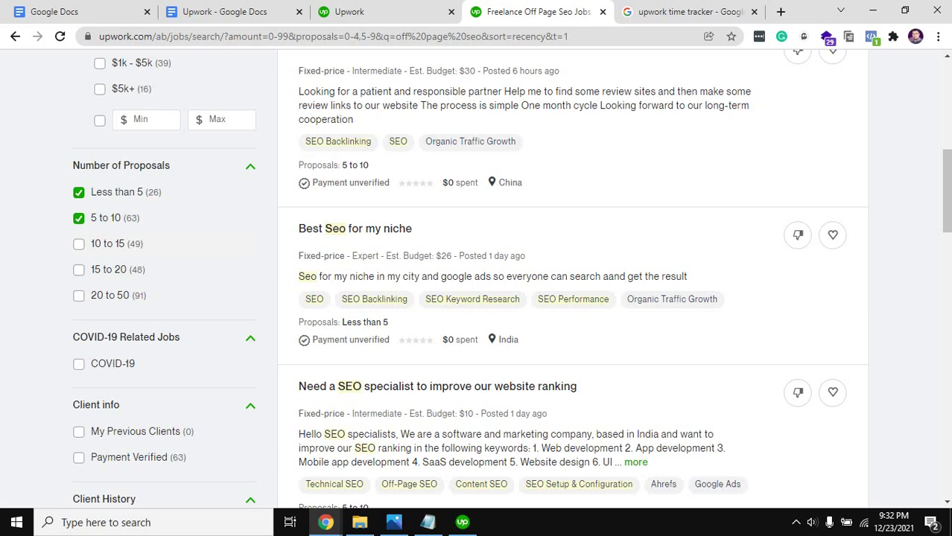
- Capture the 10 to 15, 15 to 20 and 20 to 50 proposal filters, mark and cross them in red, and discard the capture
key(super+shift+s)
drag(55, 224, 195, 317)
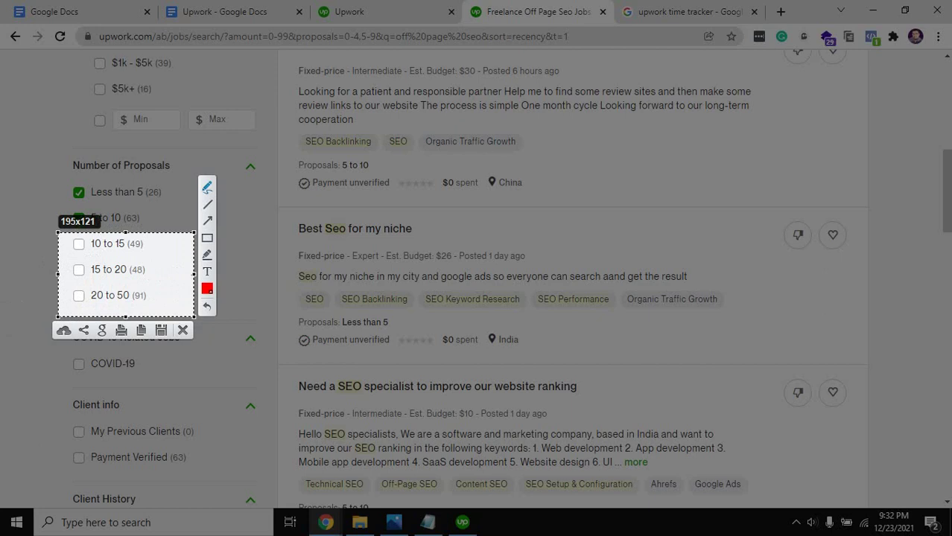
mouse_move(147, 272)
mouse_down()
mouse_move(174, 285)
mouse_move(170, 263)
mouse_move(147, 245)
mouse_move(158, 250)
mouse_up()
drag(92, 262, 116, 284)
drag(111, 255, 94, 287)
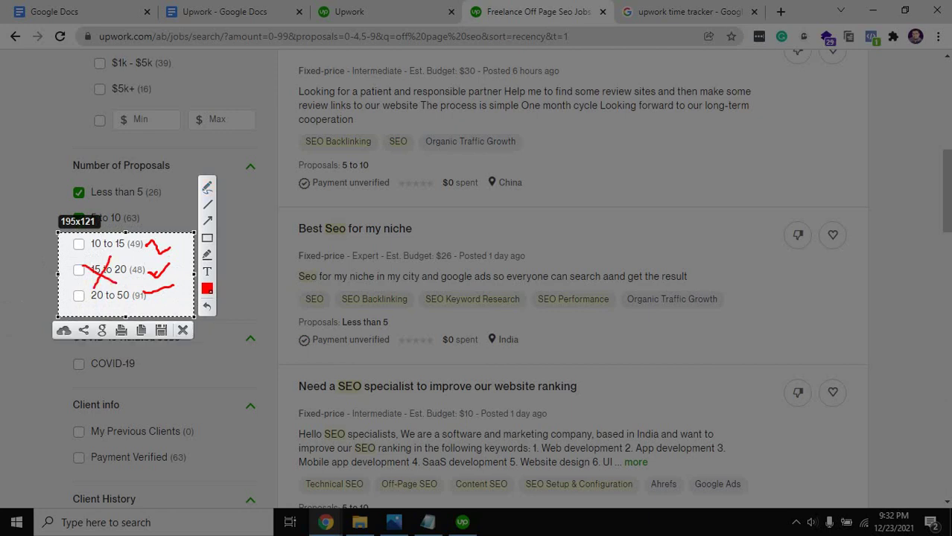
key(Escape)
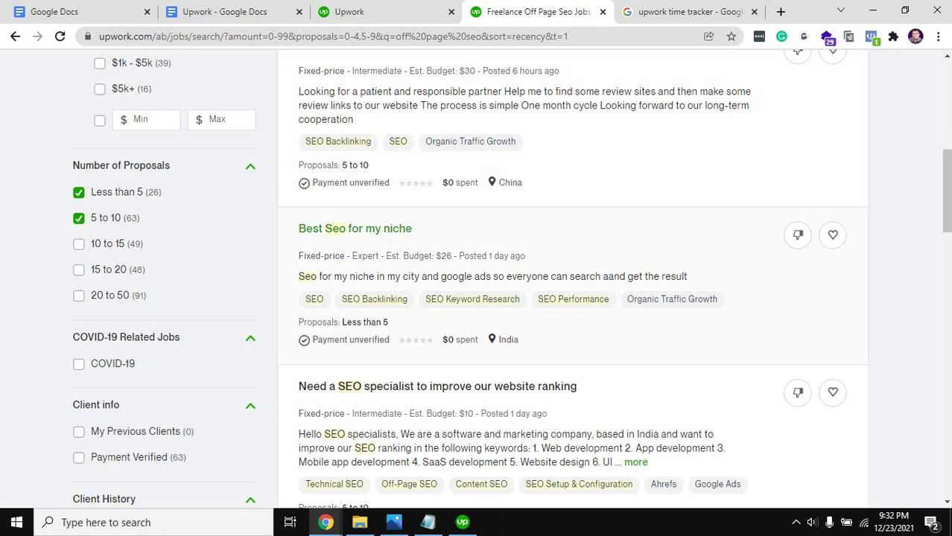
- Examine the remaining filtered jobs and the client history, location, project length and weekly hours filters
scroll(477, 298, down, 4)
scroll(476, 298, down, 3)
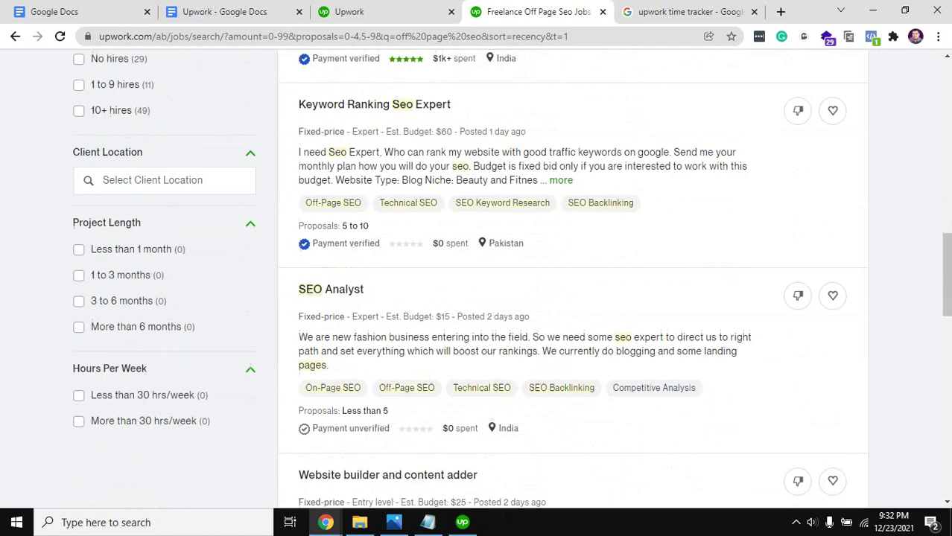
scroll(476, 298, up, 10)
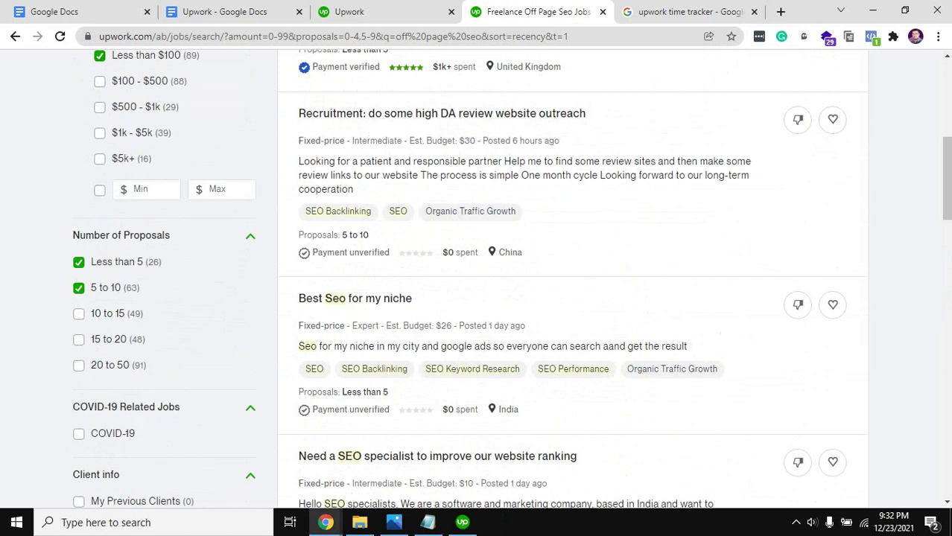
- Open the "Backlink Outreach Needed" job post from the results and highlight its title
scroll(476, 298, up, 2)
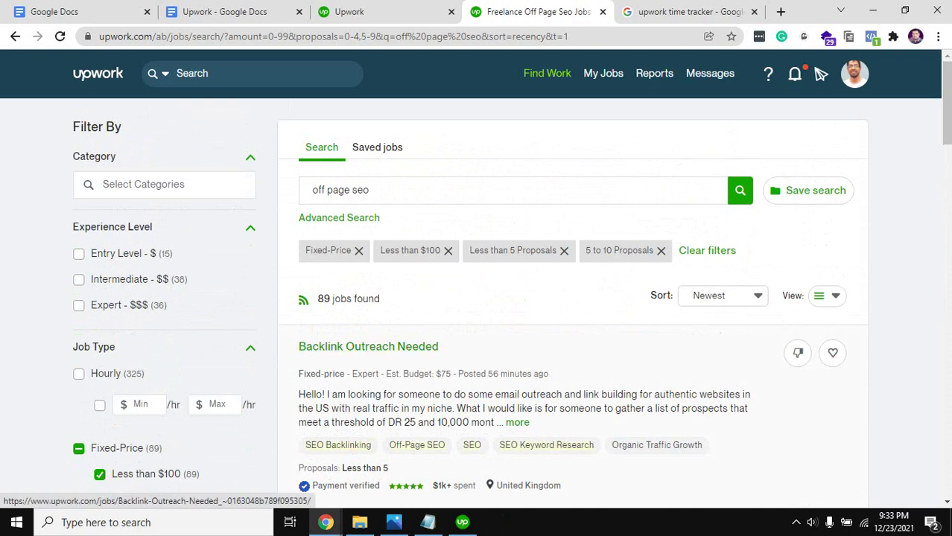
click(368, 346)
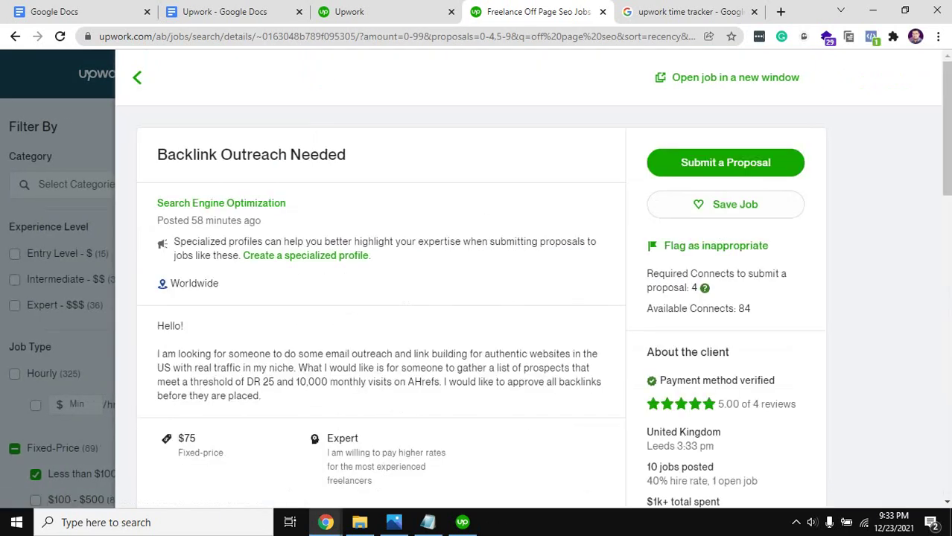
drag(157, 155, 346, 154)
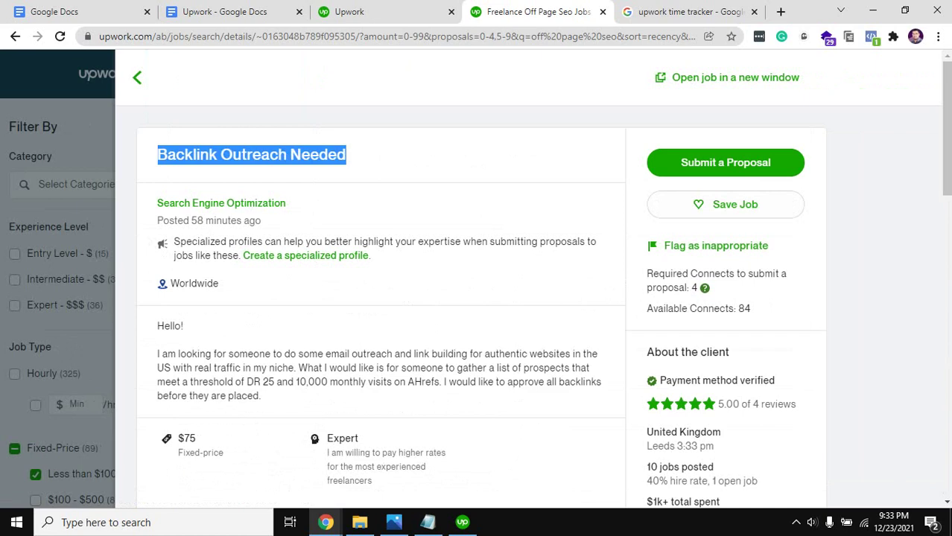
- Read the job description, highlighting its text, and check the project type, budget and client details
scroll(533, 282, down, 1)
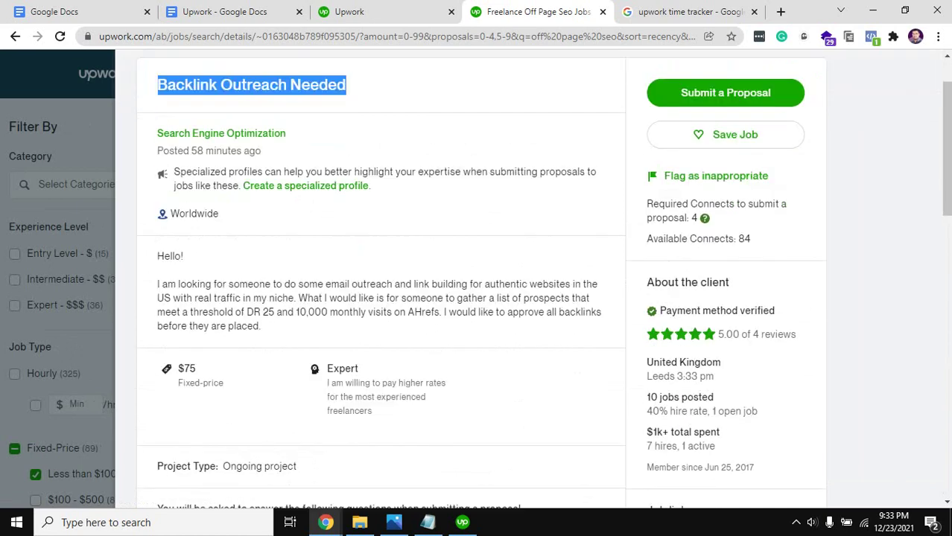
drag(274, 312, 172, 298)
click(172, 298)
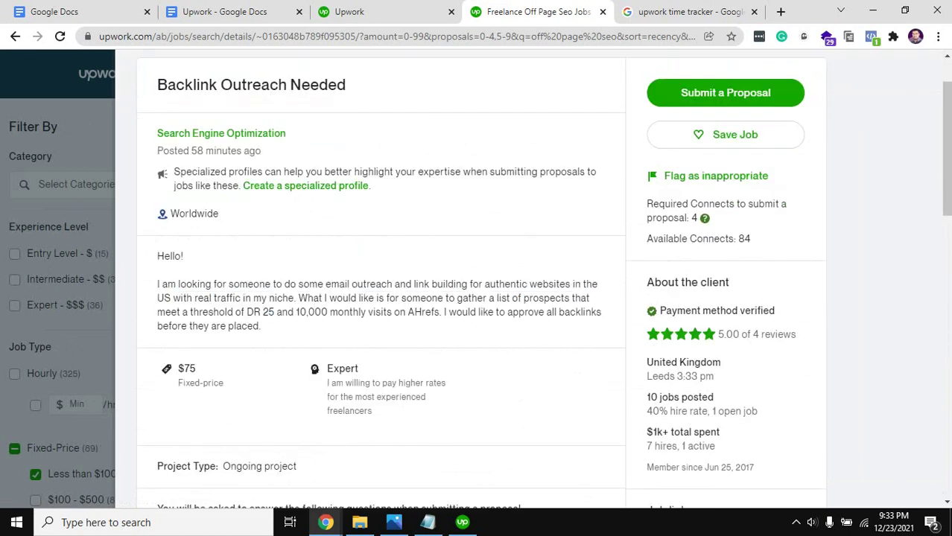
drag(260, 326, 157, 284)
scroll(381, 298, down, 1)
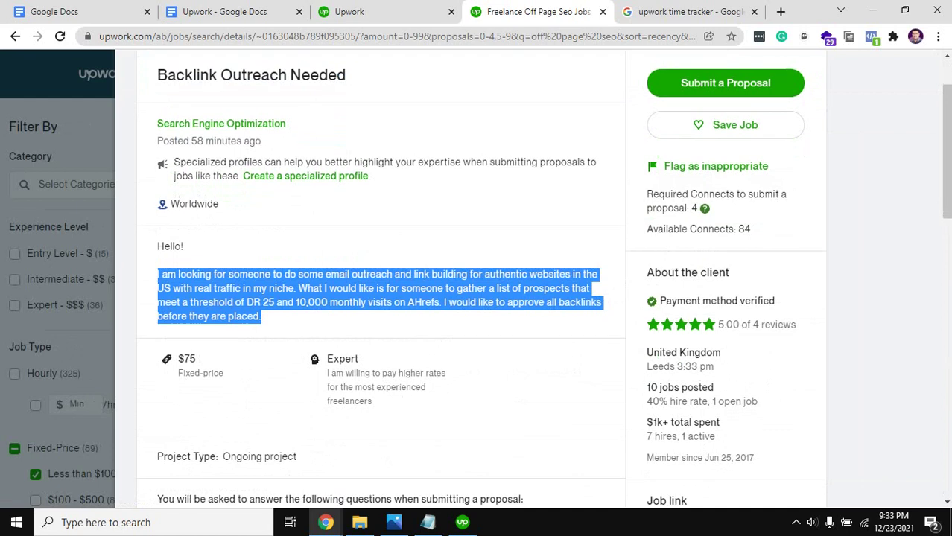
scroll(380, 298, down, 1)
scroll(381, 298, up, 2)
scroll(381, 298, down, 2)
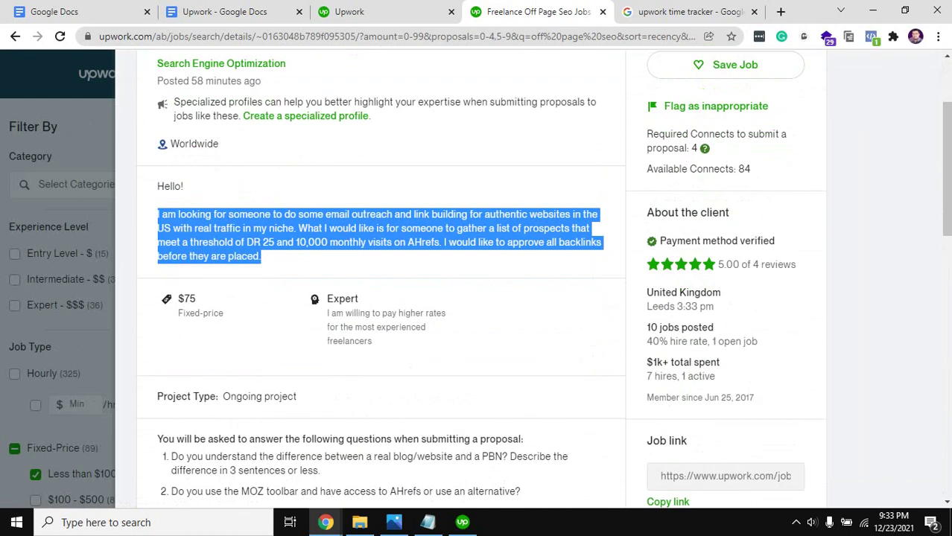
scroll(476, 279, up, 3)
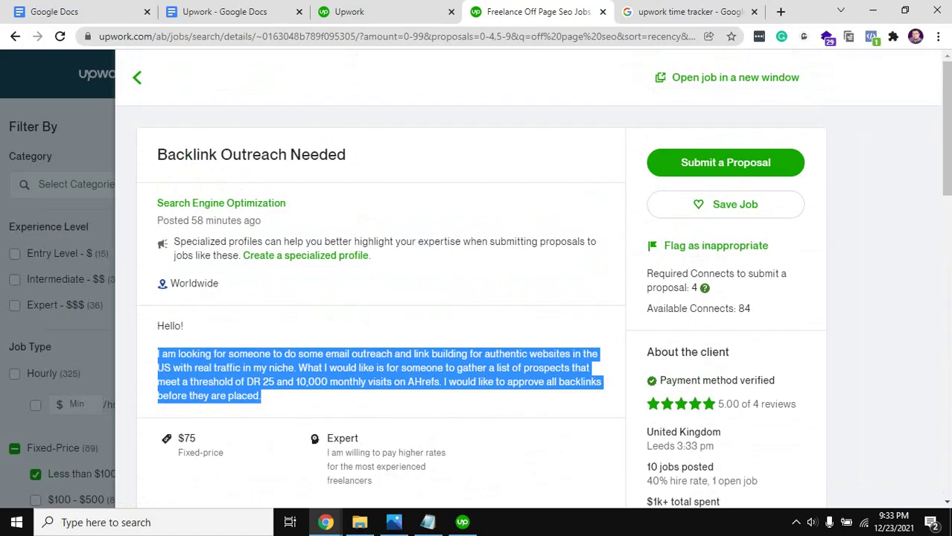
- Capture and copy the "Payment method verified" line in the client details, and return to the job results
key(Print)
drag(639, 367, 741, 384)
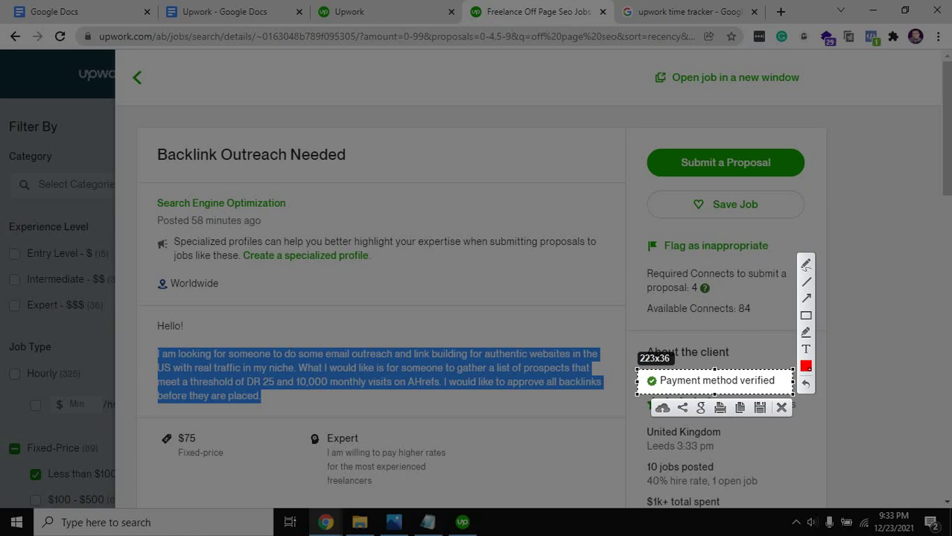
key(ctrl+c)
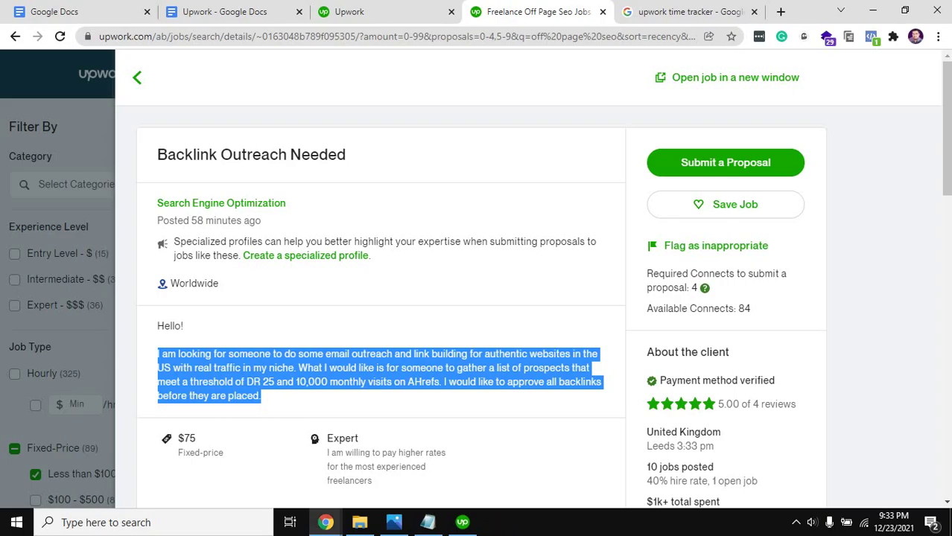
double_click(754, 380)
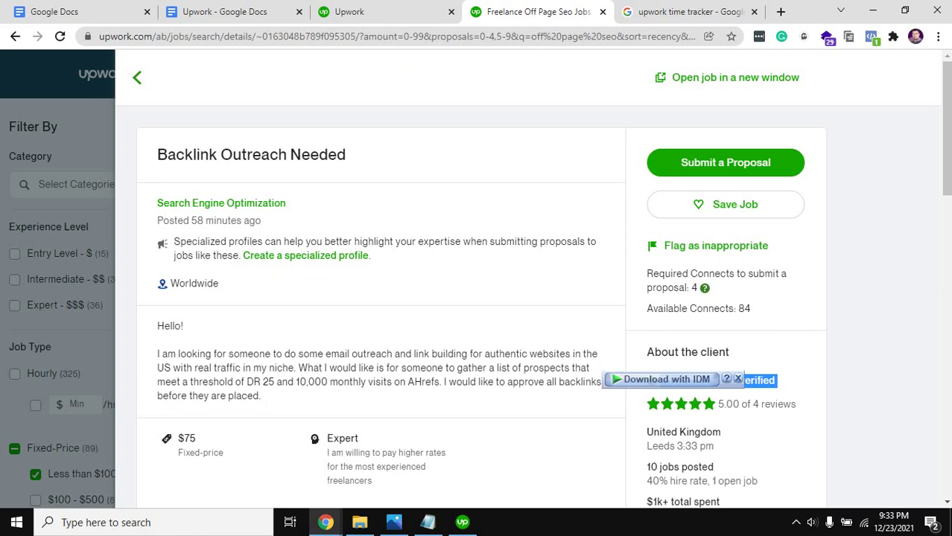
key(Escape)
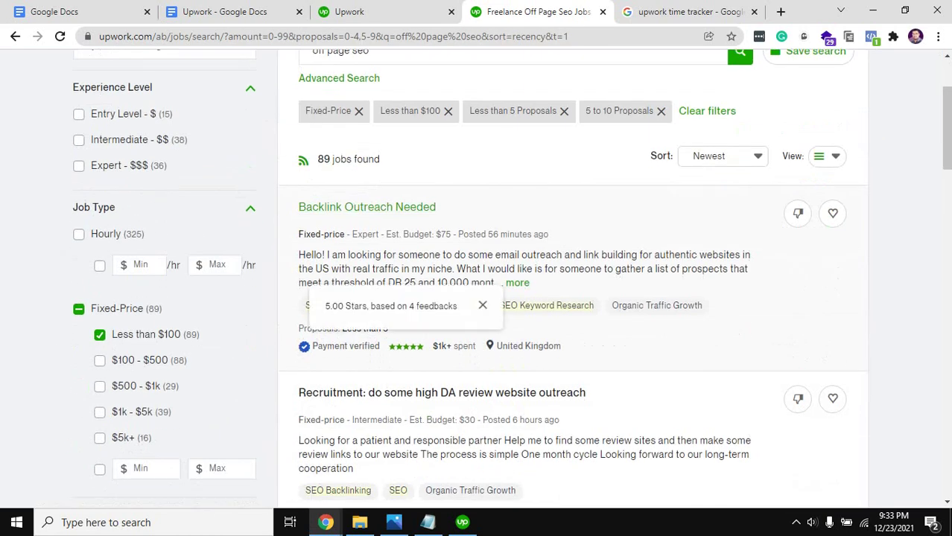
- Capture and copy the "Payment verified" badge on the "Backlink Outreach Needed" listing
key(Print)
drag(281, 333, 409, 366)
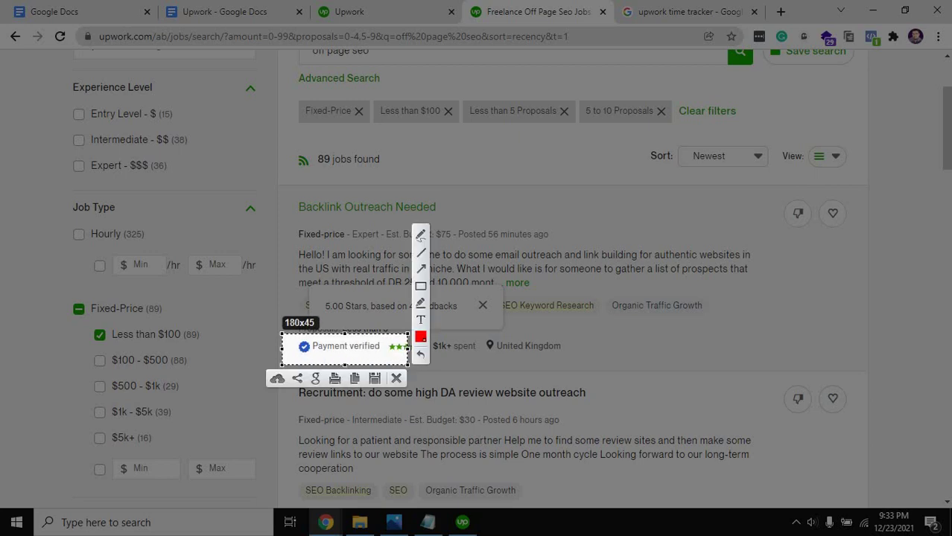
key(Left)
key(Left)
key(Left)
key(Left)
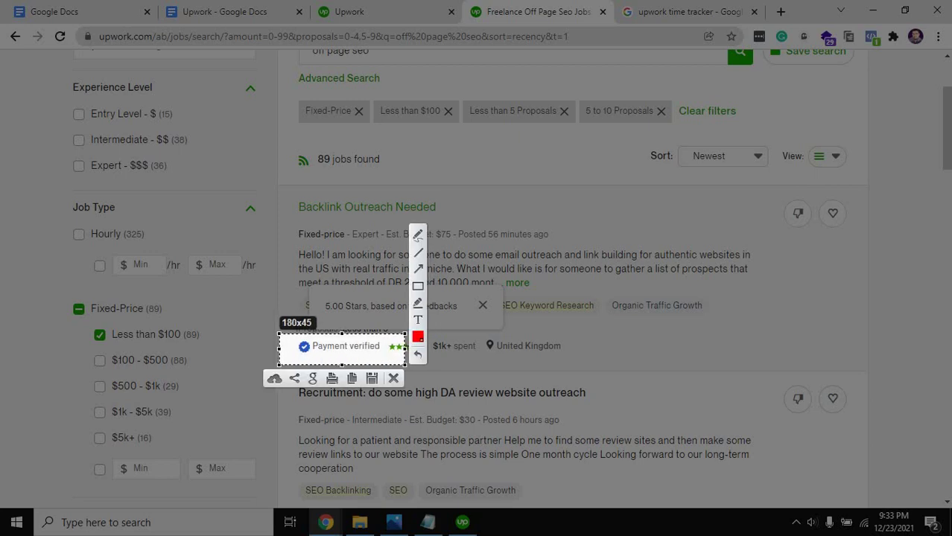
key(ctrl+c)
- Filter the jobs to Payment Verified clients and look over the applied filters and the remaining listings
scroll(572, 298, up, 2)
scroll(572, 298, down, 7)
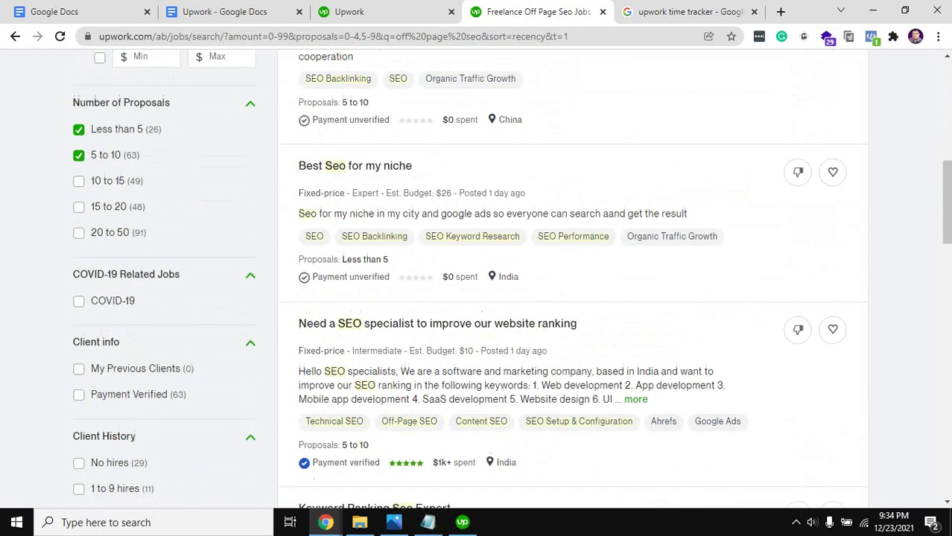
scroll(79, 297, down, 2)
click(78, 248)
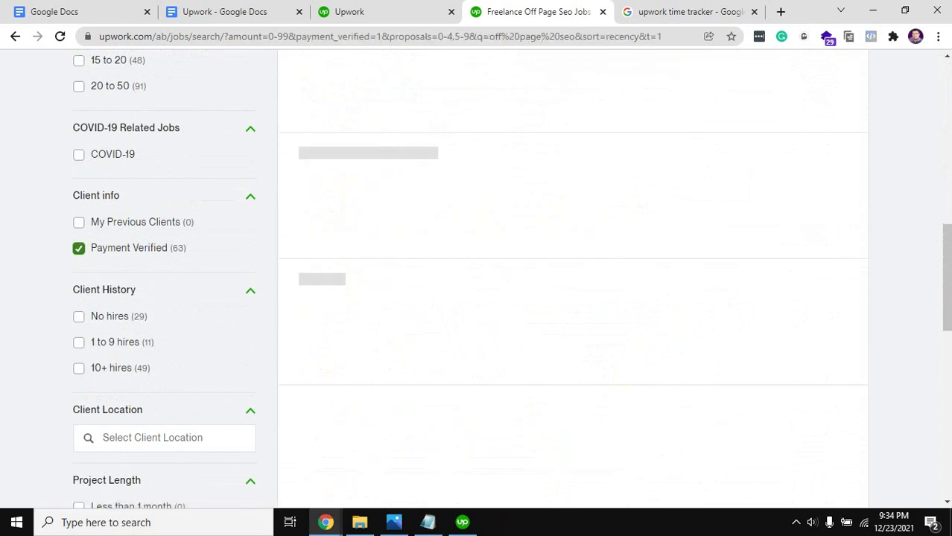
scroll(572, 298, up, 8)
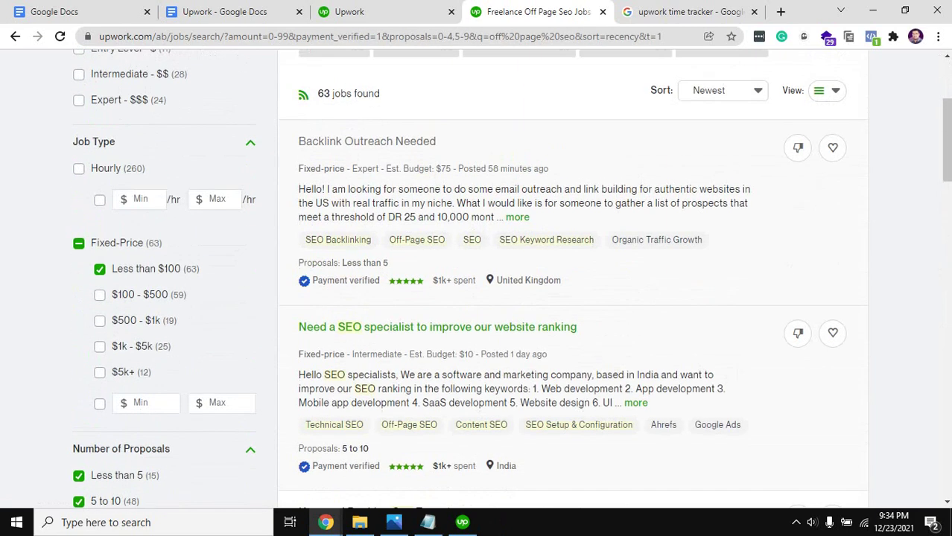
scroll(365, 168, up, 1)
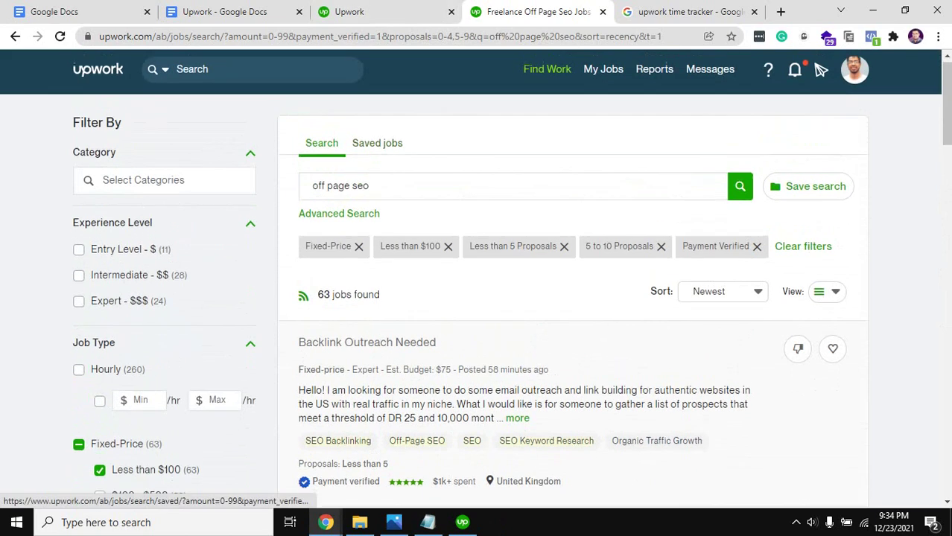
scroll(365, 168, down, 3)
scroll(365, 167, up, 1)
scroll(365, 167, up, 3)
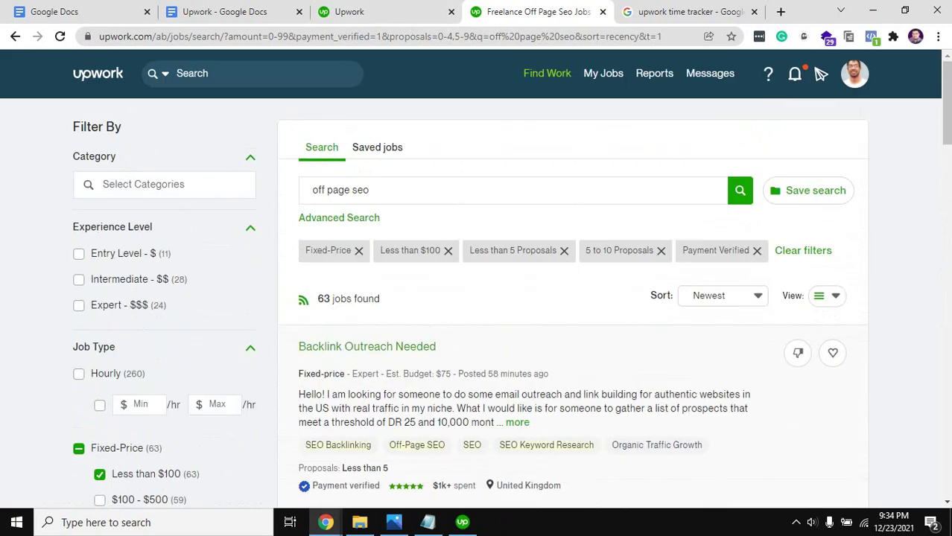
- Reopen the "Backlink Outreach Needed" job post and highlight the client's country in the client details
click(365, 347)
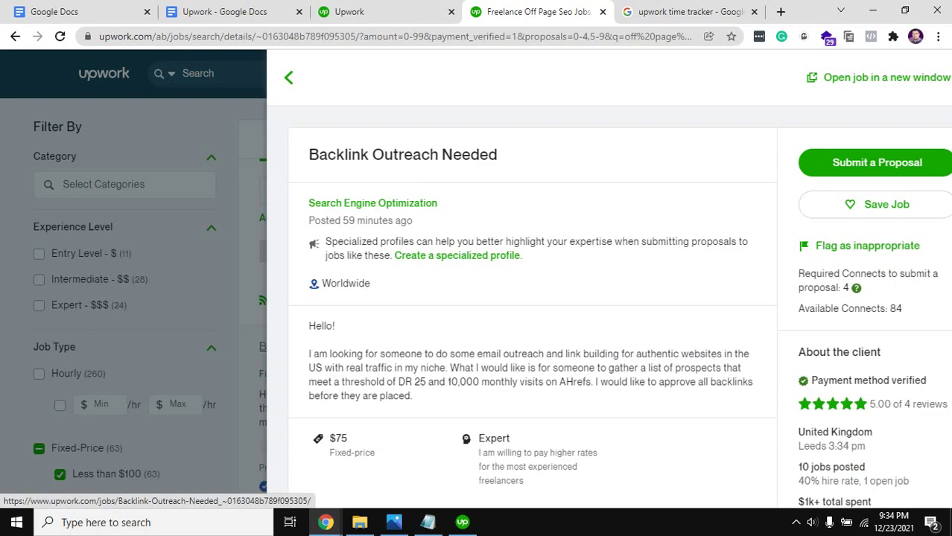
scroll(477, 283, down, 2)
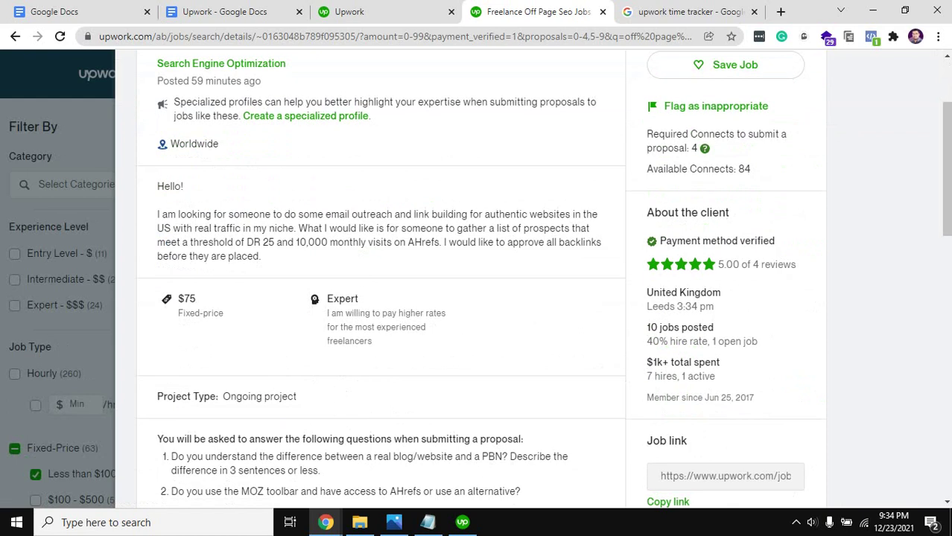
triple_click(683, 292)
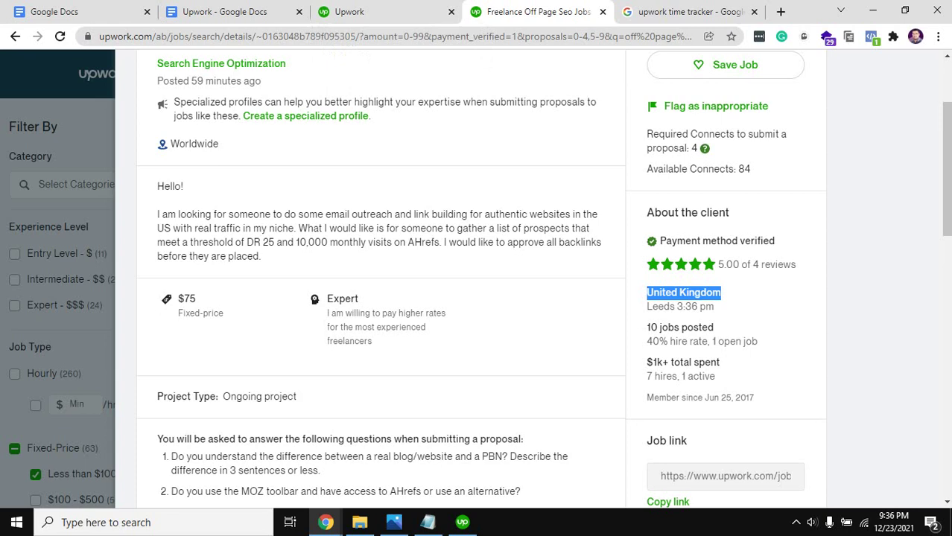
- Examine the "Activity on this job" section, highlighting its heading and the Proposals line
scroll(476, 279, down, 6)
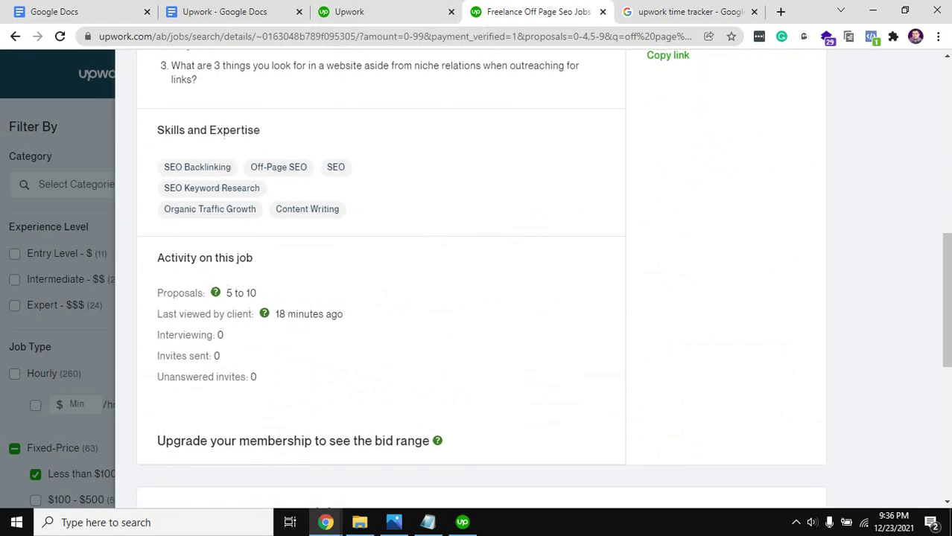
scroll(477, 279, down, 2)
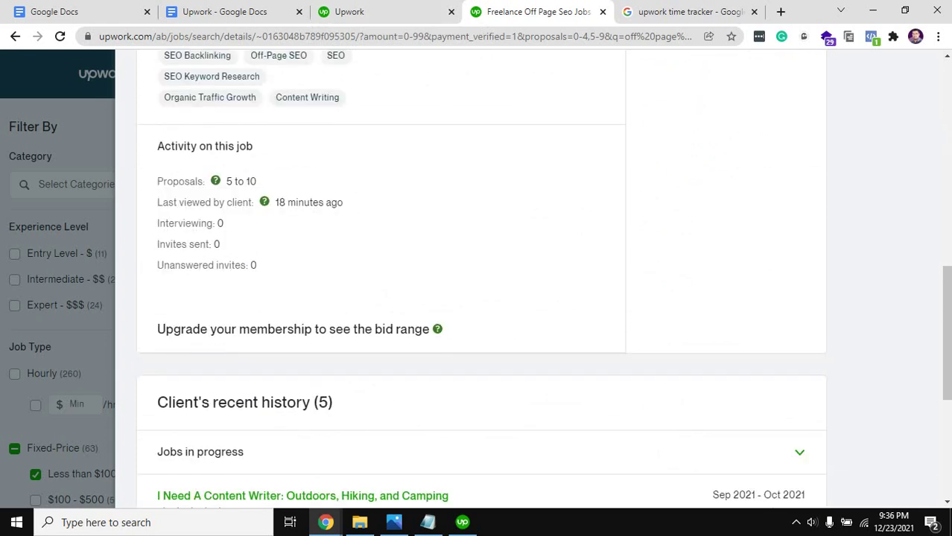
drag(157, 181, 167, 181)
drag(157, 146, 254, 146)
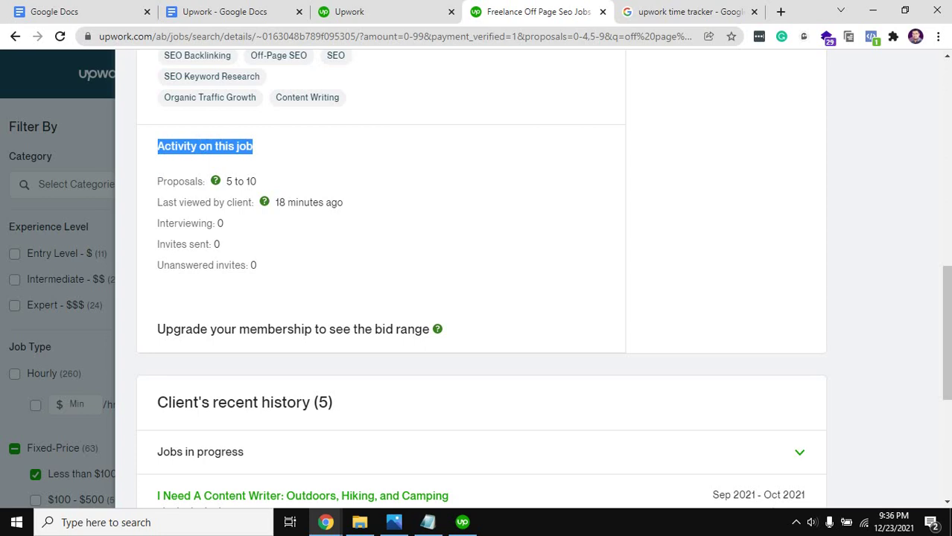
drag(157, 181, 226, 181)
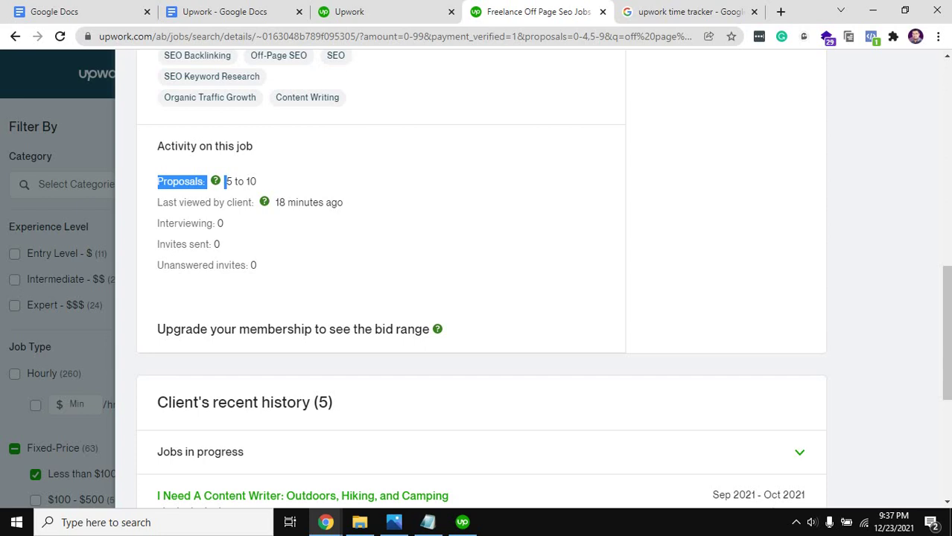
- Review the job's required skills, screening questions, budget and client information once more
scroll(481, 276, up, 2)
scroll(380, 276, up, 1)
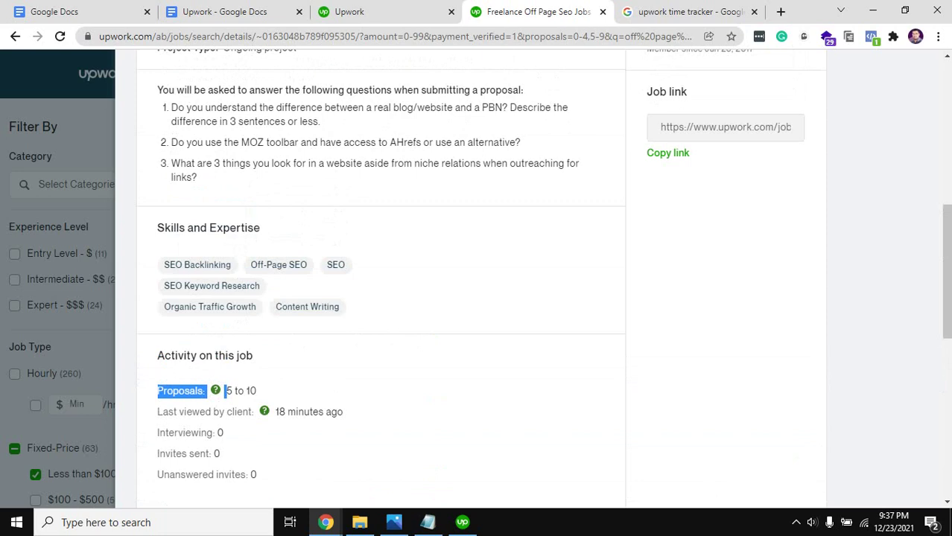
scroll(480, 276, down, 1)
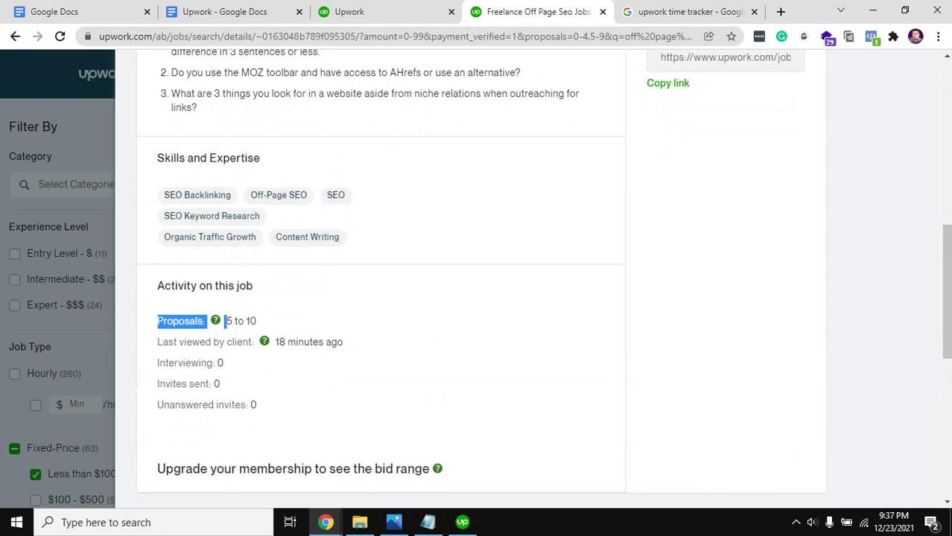
scroll(480, 276, down, 1)
scroll(480, 276, up, 5)
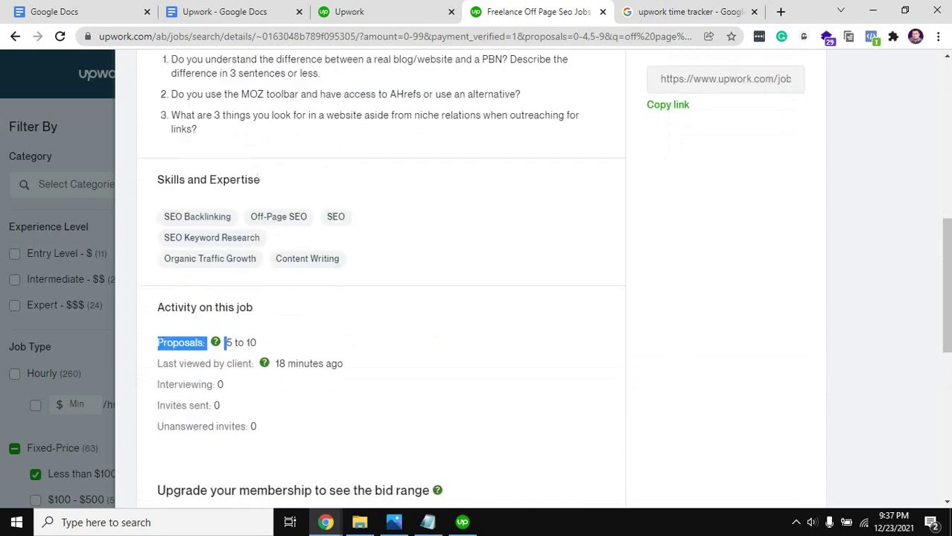
scroll(480, 275, up, 2)
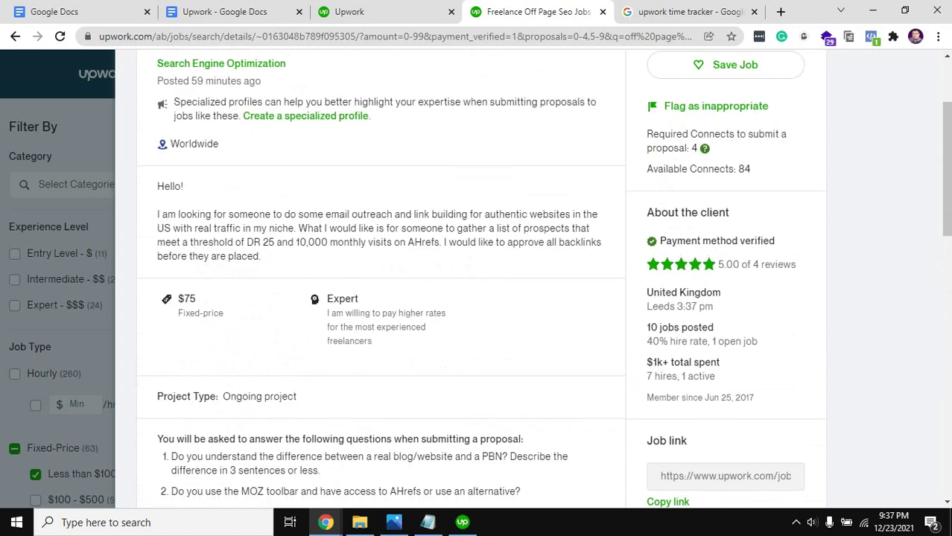
scroll(533, 279, up, 2)
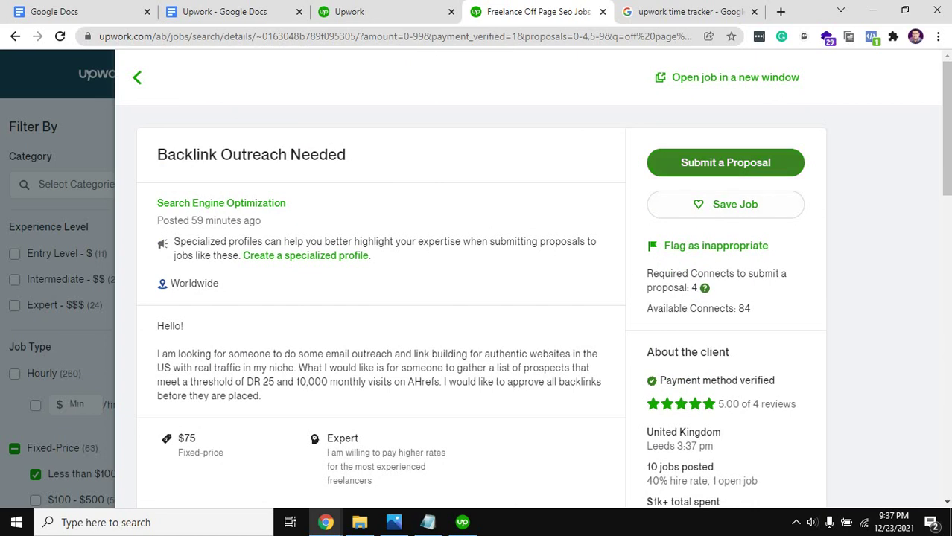
- Start a proposal for the "Backlink Outreach Needed" job and look over its proposal settings and job details
click(724, 162)
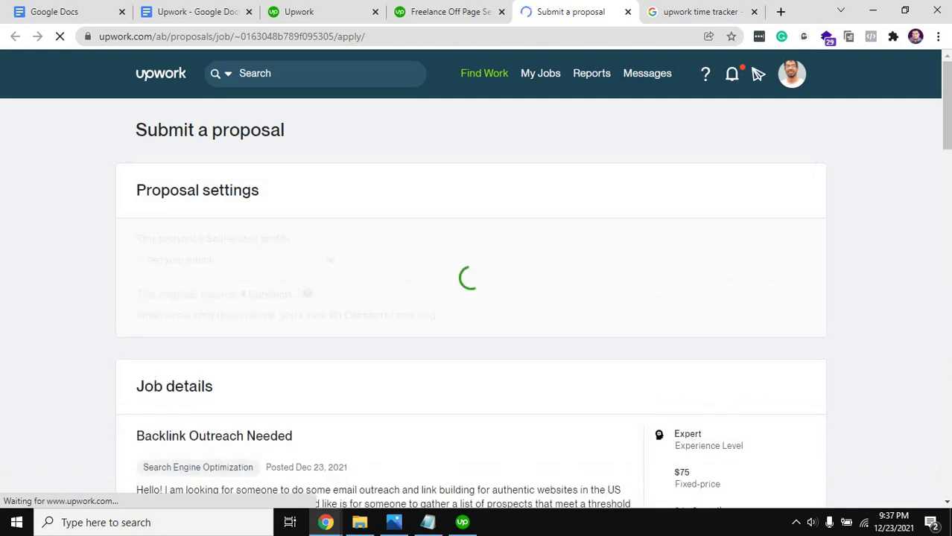
scroll(476, 298, down, 4)
scroll(476, 298, up, 3)
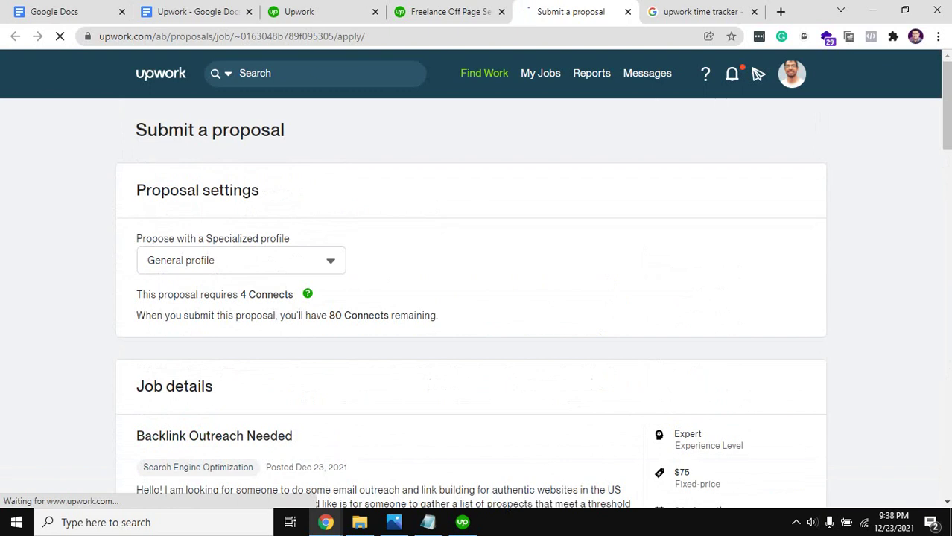
- Open the freelancer's own profile in a separate tab and bring it into view
mouse_move(484, 73)
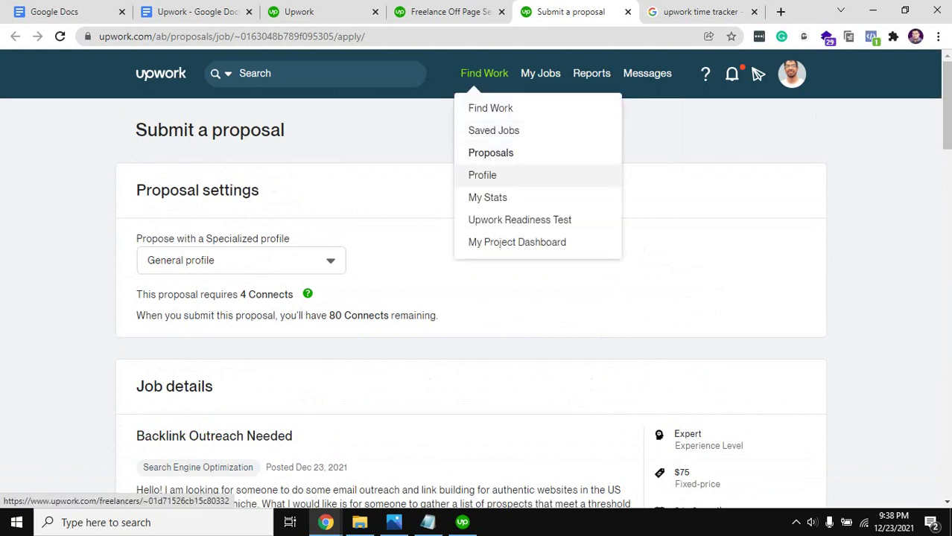
click(481, 175)
key(ctrl+shift+Tab)
key(ctrl+Tab)
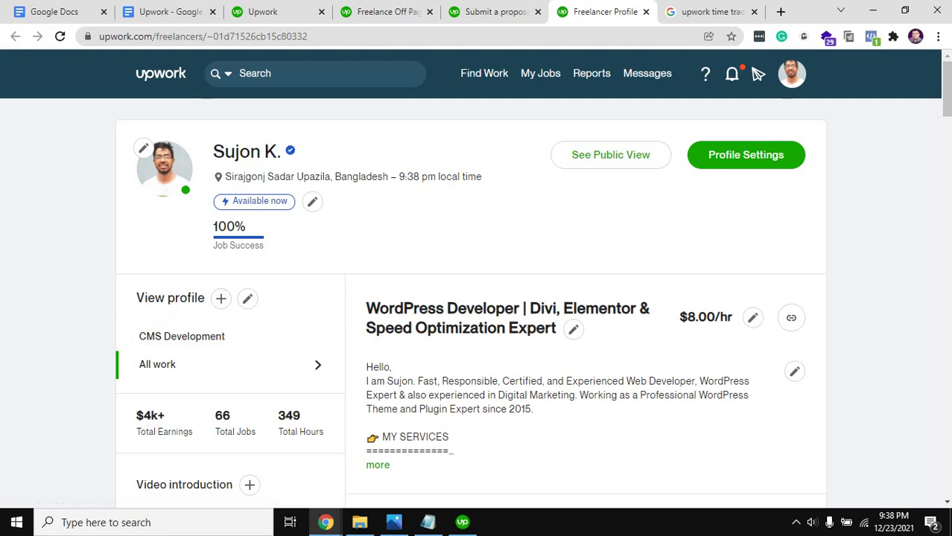
- Examine the profile's Total Earnings and "View profile" sections, highlighting the Total Earnings label
drag(214, 432, 136, 431)
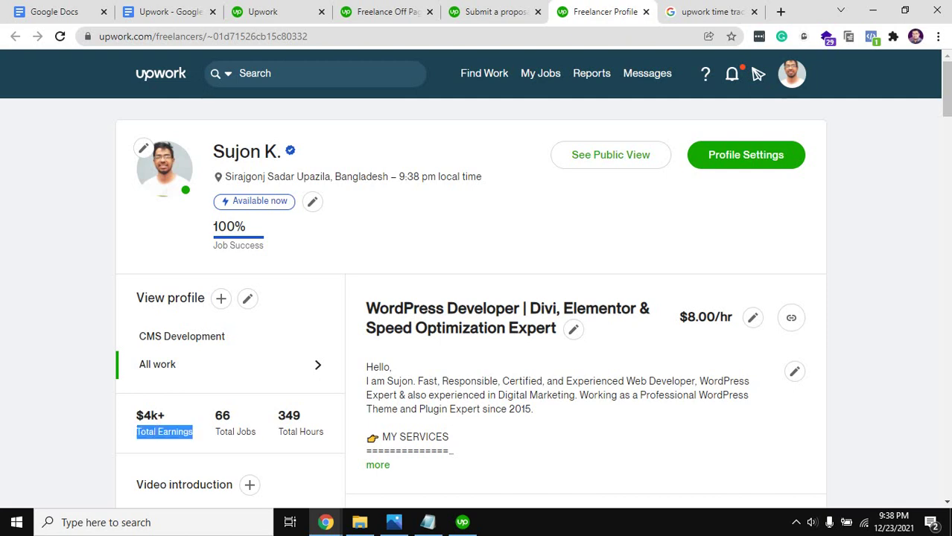
click(136, 432)
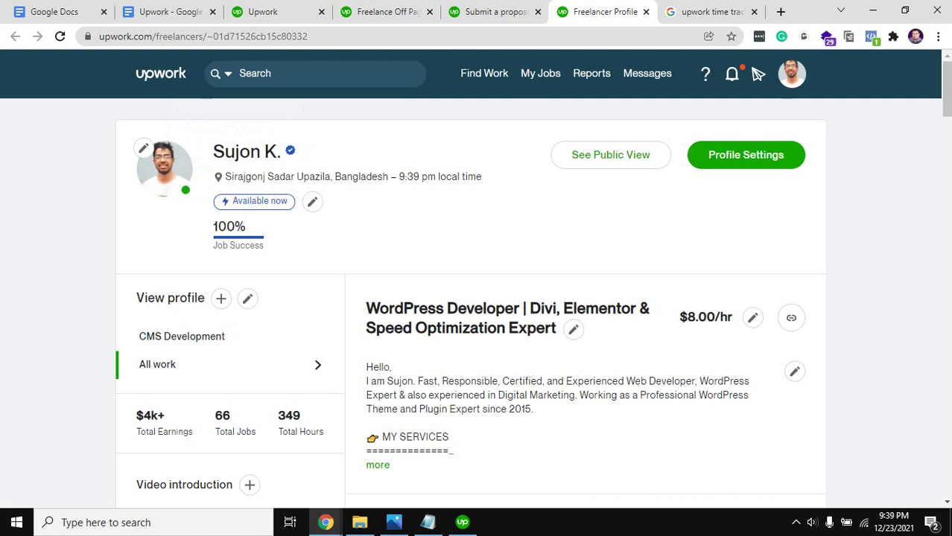
double_click(151, 298)
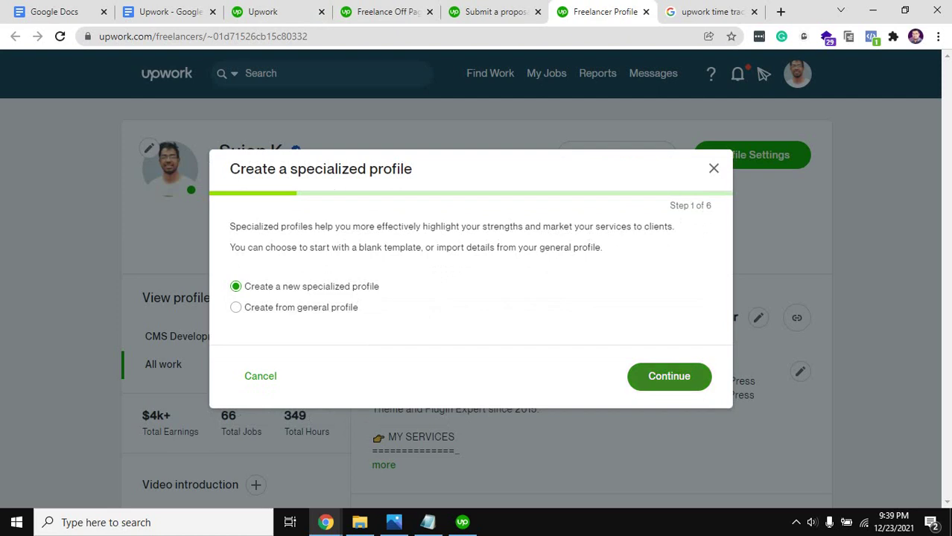
- Begin a new specialized profile with the Digital Marketing specialty and look through its skill options
key(Return)
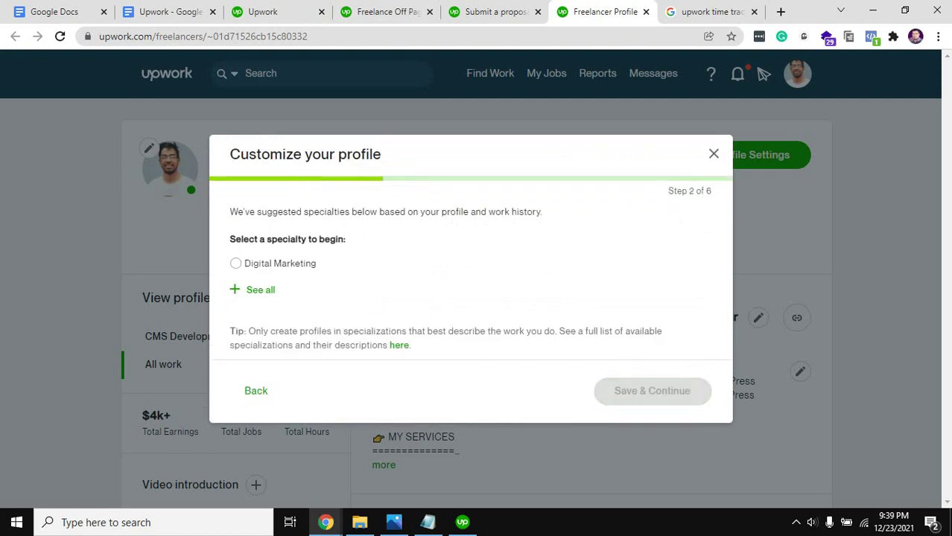
click(236, 263)
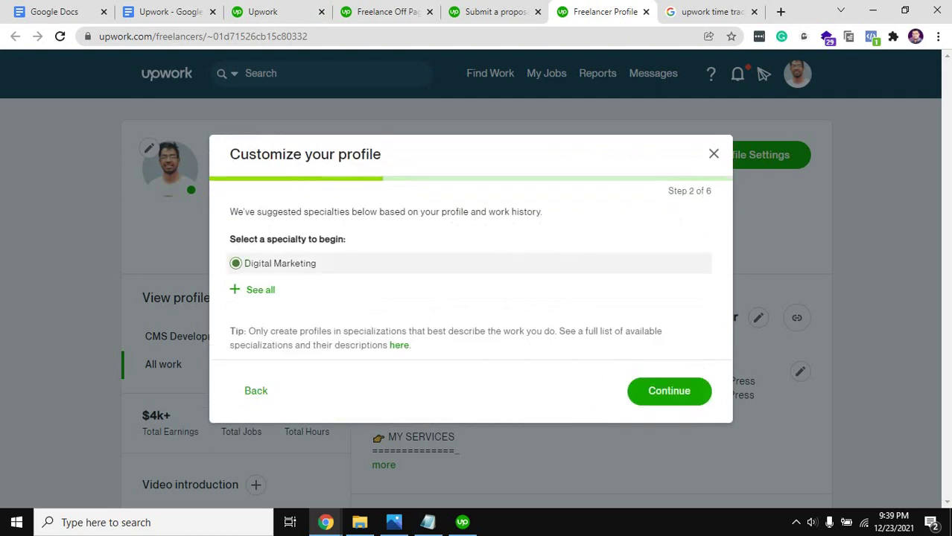
click(669, 390)
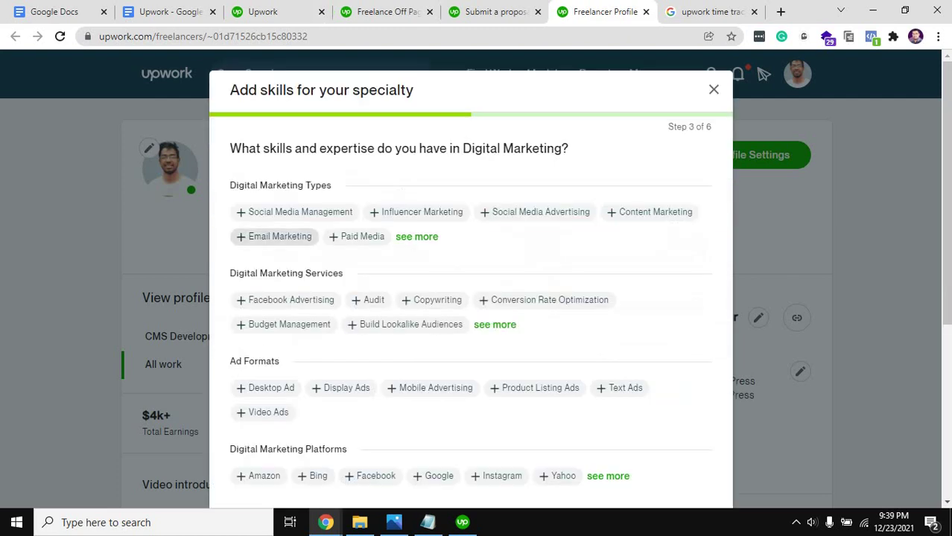
scroll(276, 237, down, 5)
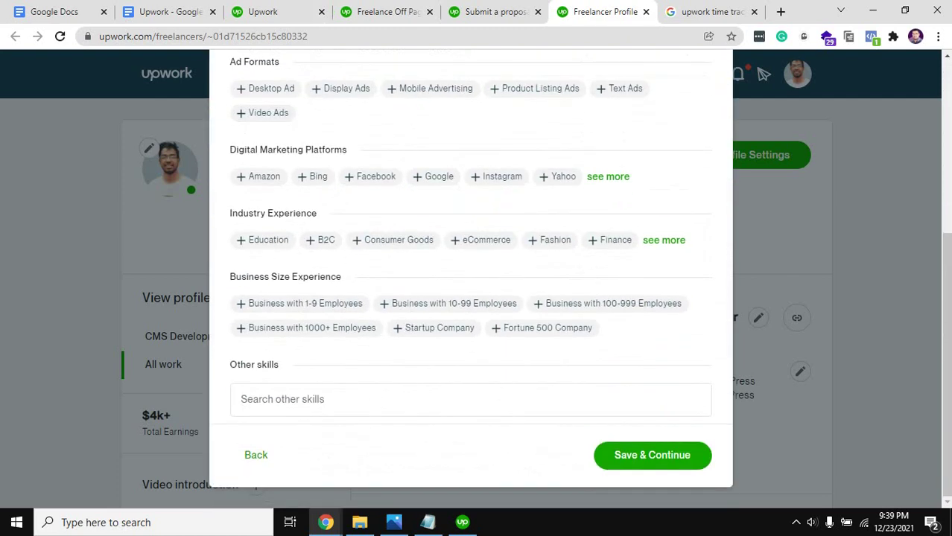
scroll(256, 451, up, 5)
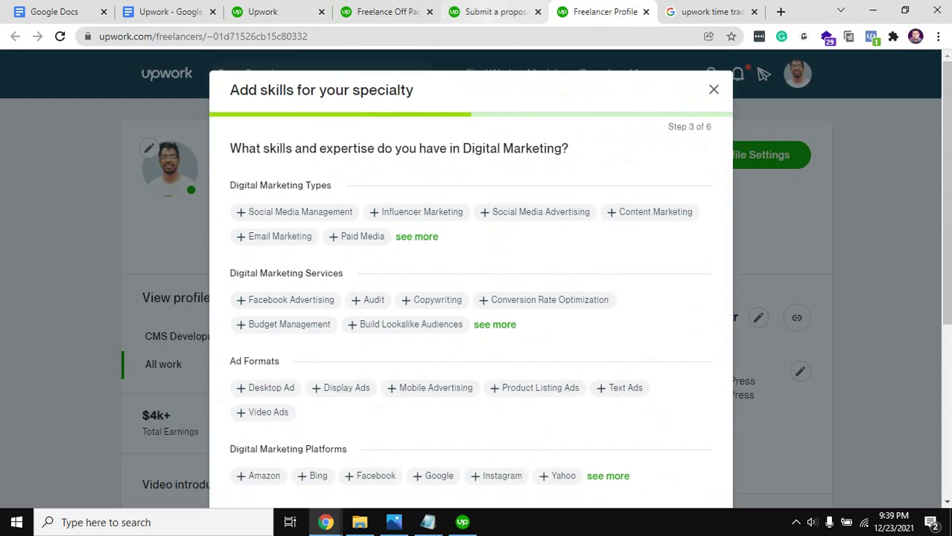
- Check which profiles the "Backlink Outreach Needed" proposal can be submitted with, keeping General profile selected
key(ctrl+shift+Tab)
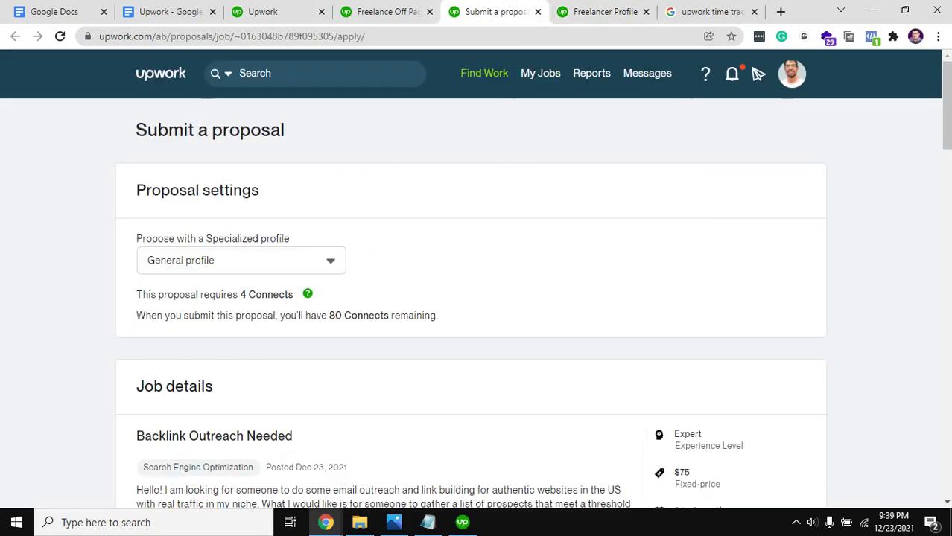
key(space)
key(Escape)
key(space)
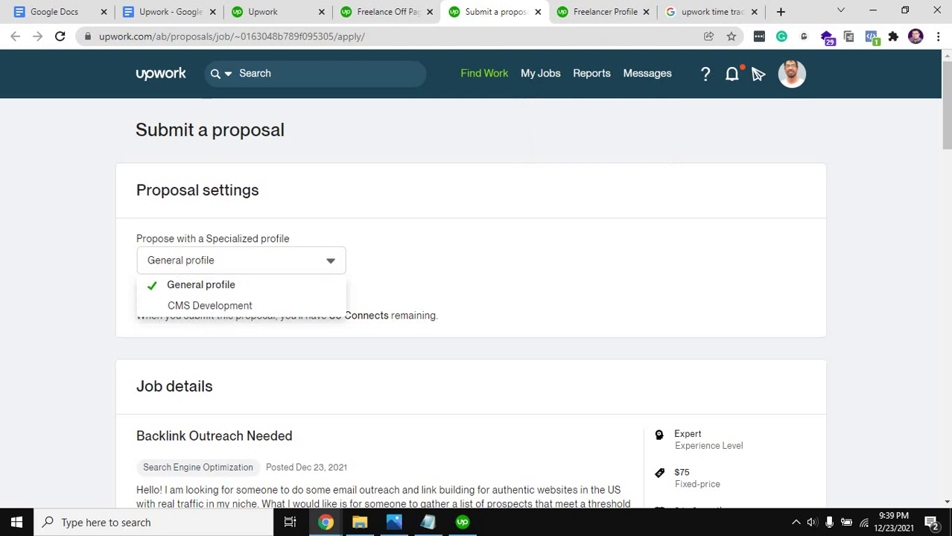
key(Escape)
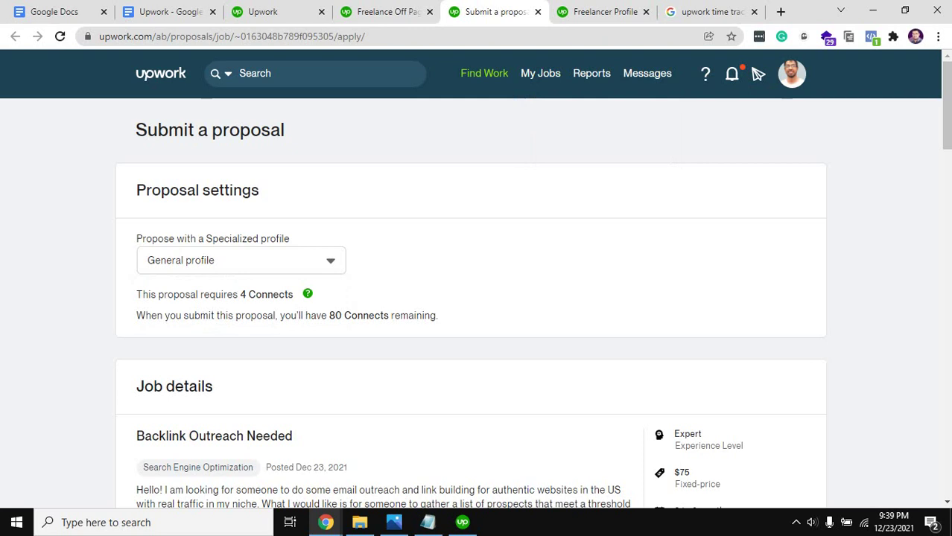
- Close the unfinished Digital Marketing profile setup and return to the job proposal
key(ctrl+Tab)
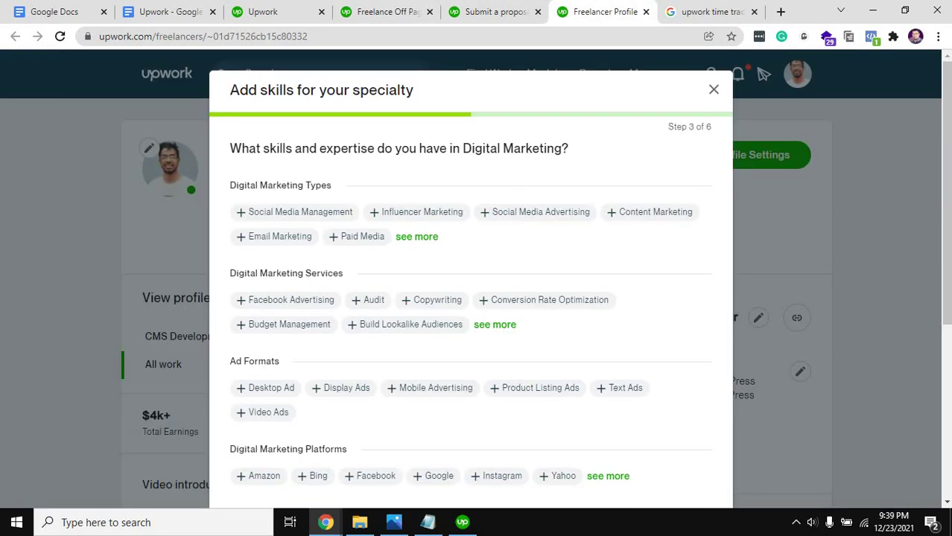
key(Escape)
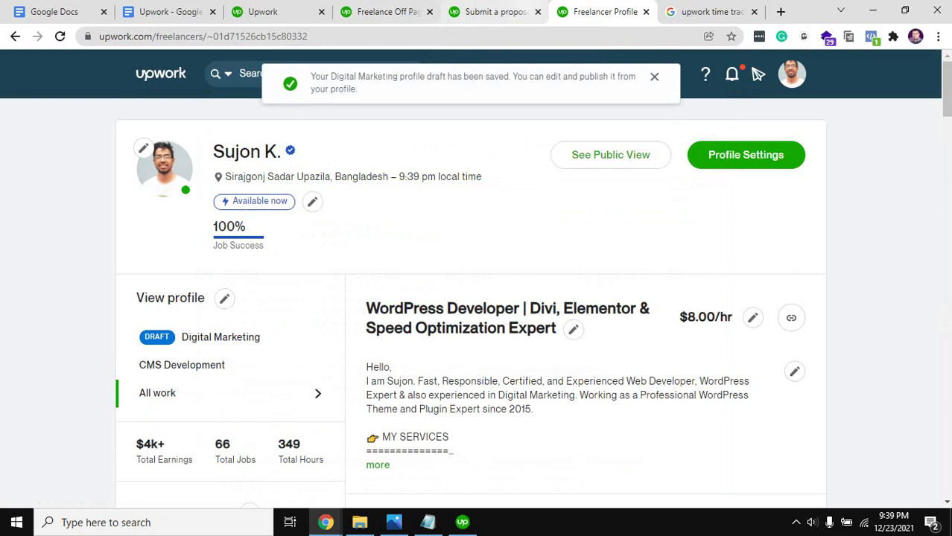
key(ctrl+shift+Tab)
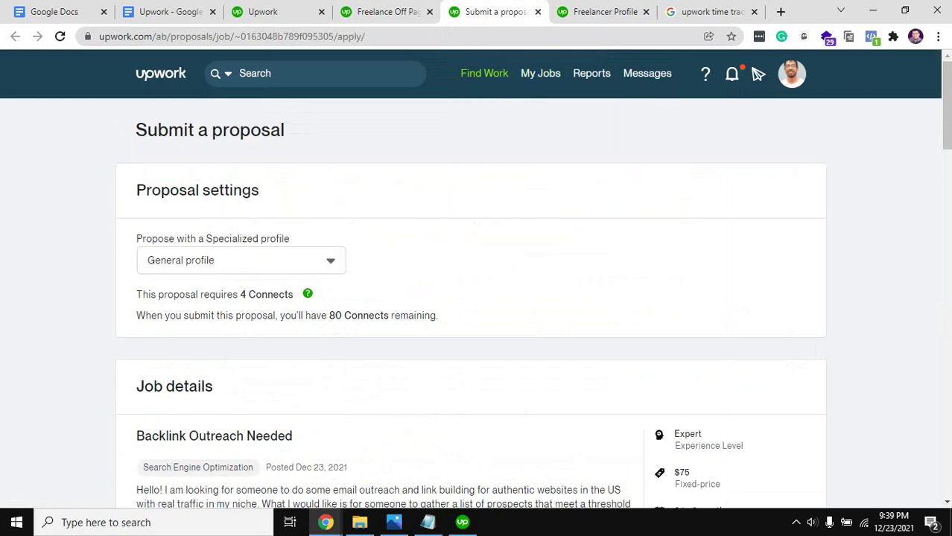
- Highlight the payment question in the proposal's Terms and choose to be paid by project
mouse_move(306, 293)
scroll(476, 280, down, 5)
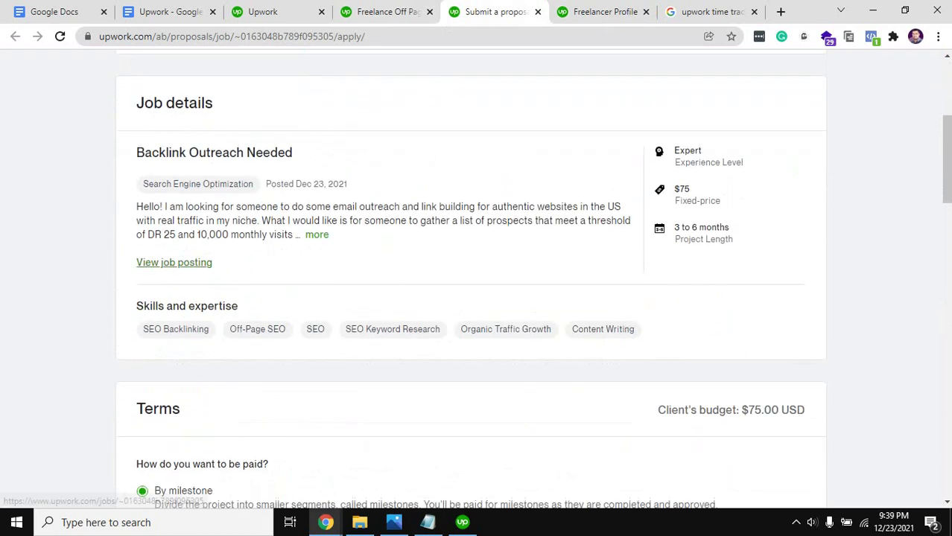
scroll(476, 279, down, 2)
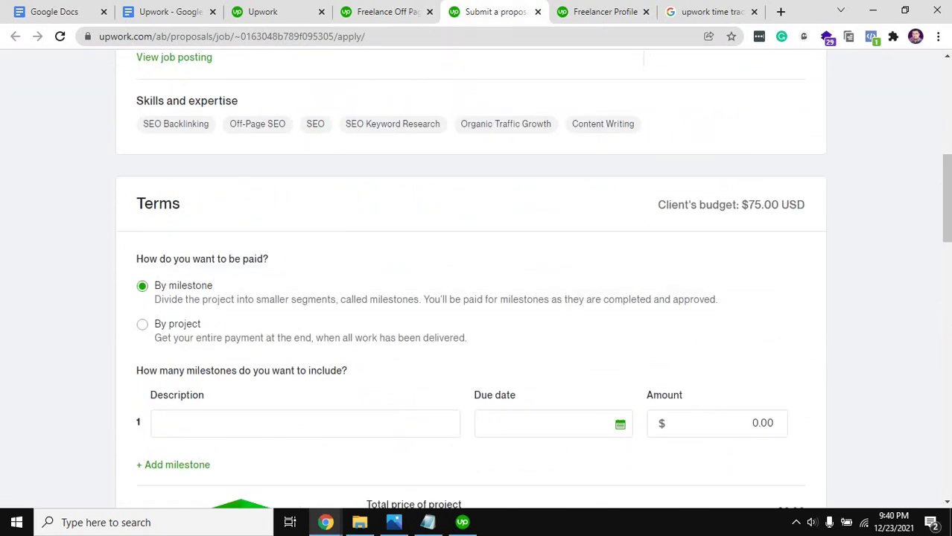
triple_click(204, 259)
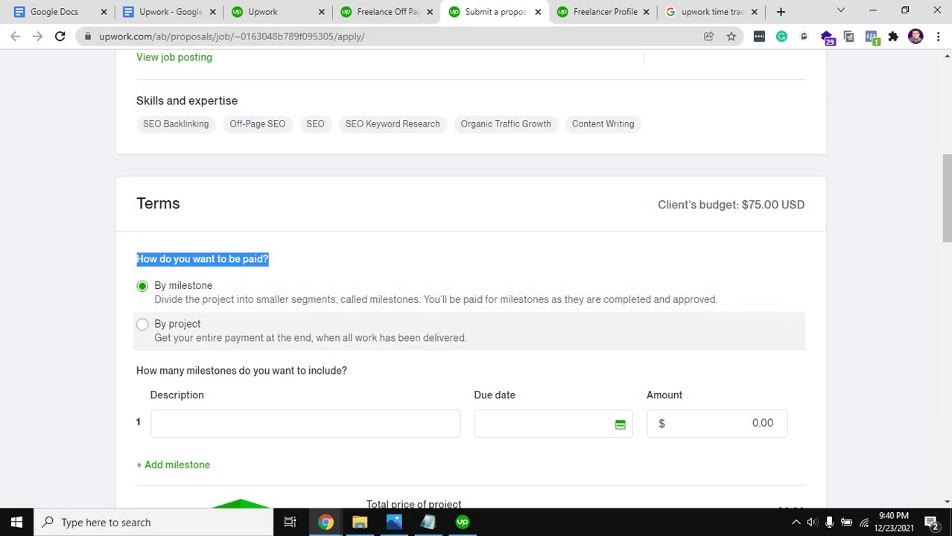
click(142, 324)
scroll(469, 327, down, 1)
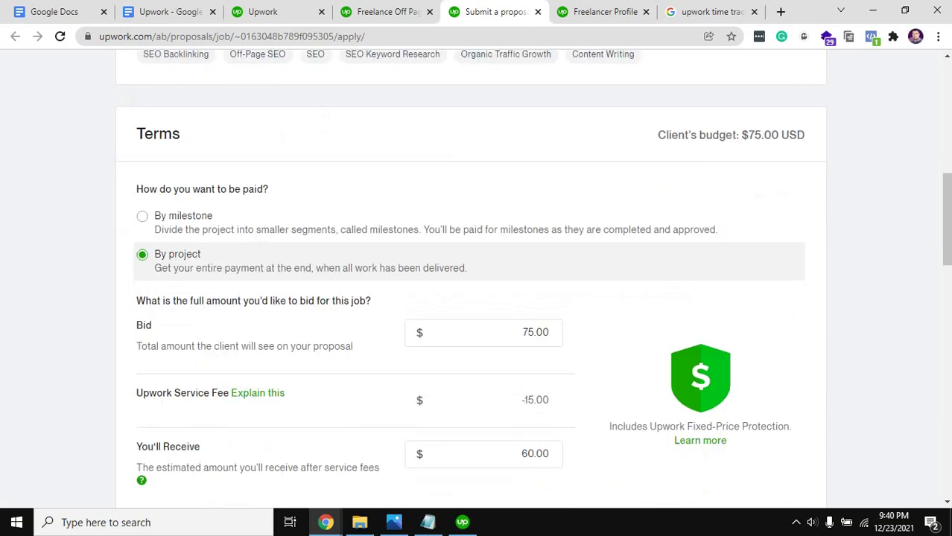
- Examine the proposal's bid and fee fields and compare the bid with the client's budget, highlighting both amounts
scroll(469, 298, down, 2)
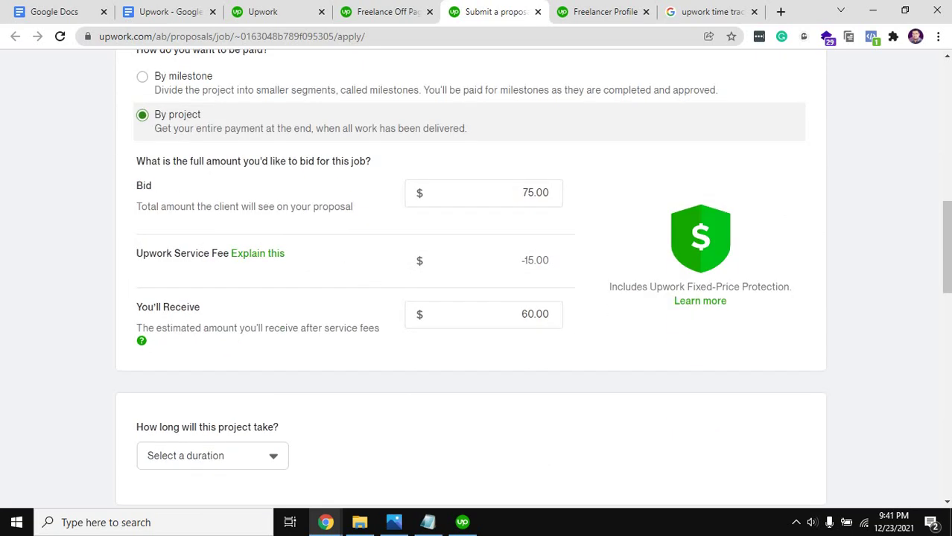
scroll(469, 298, up, 1)
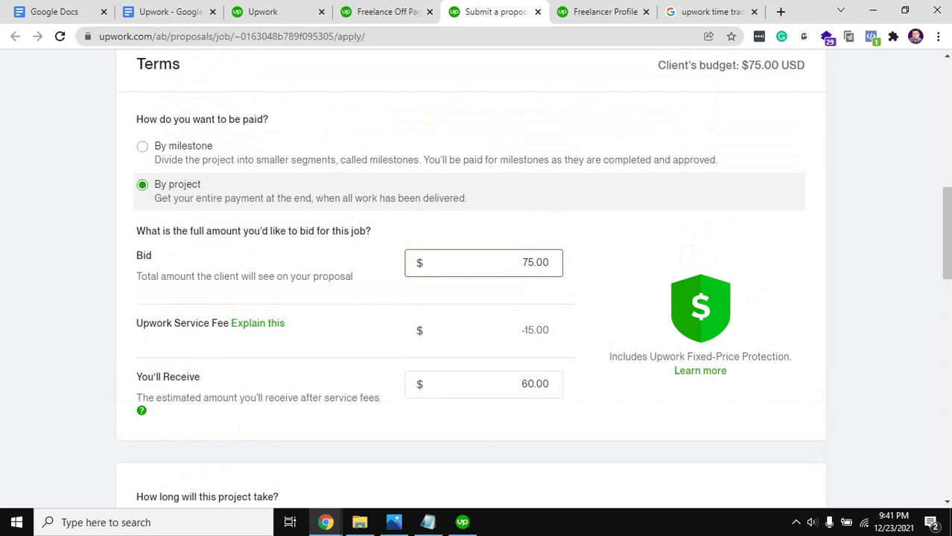
double_click(529, 262)
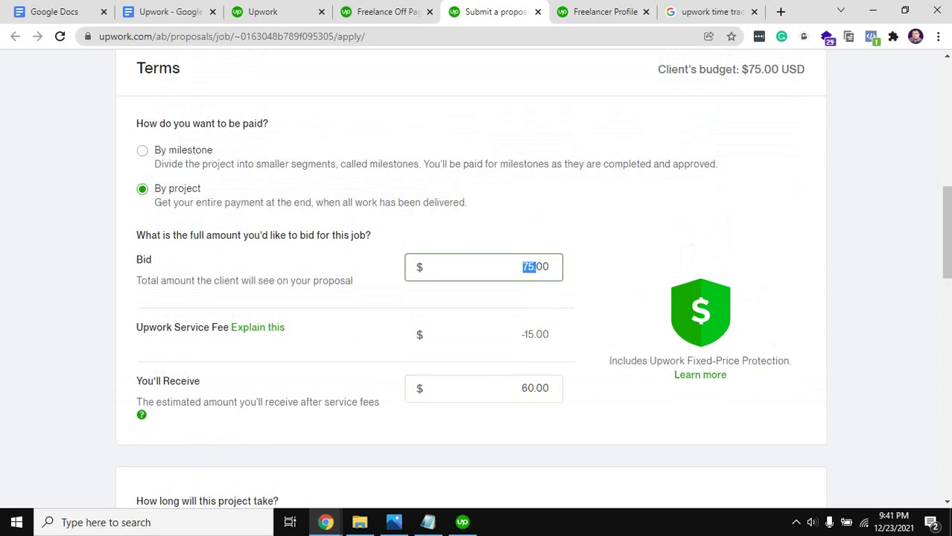
scroll(476, 268, up, 1)
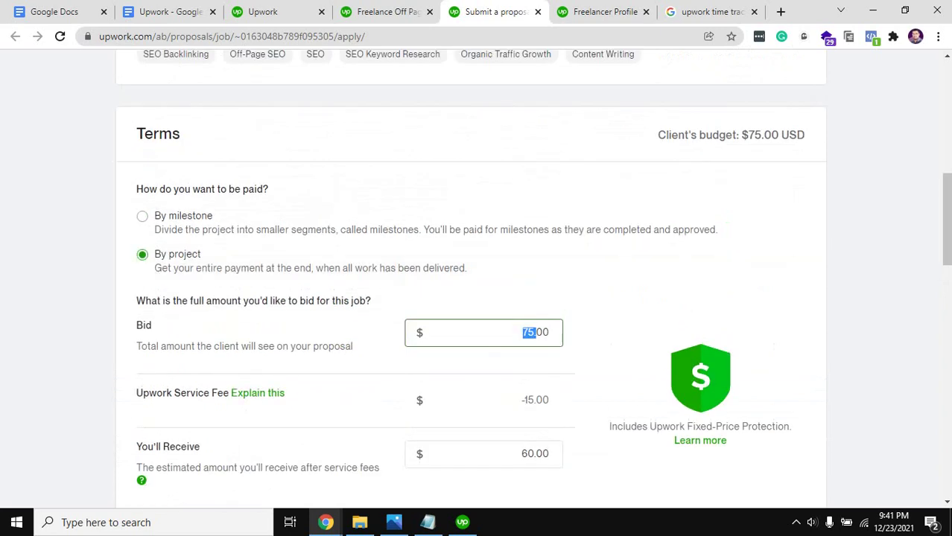
key(ctrl+a)
key(Tab)
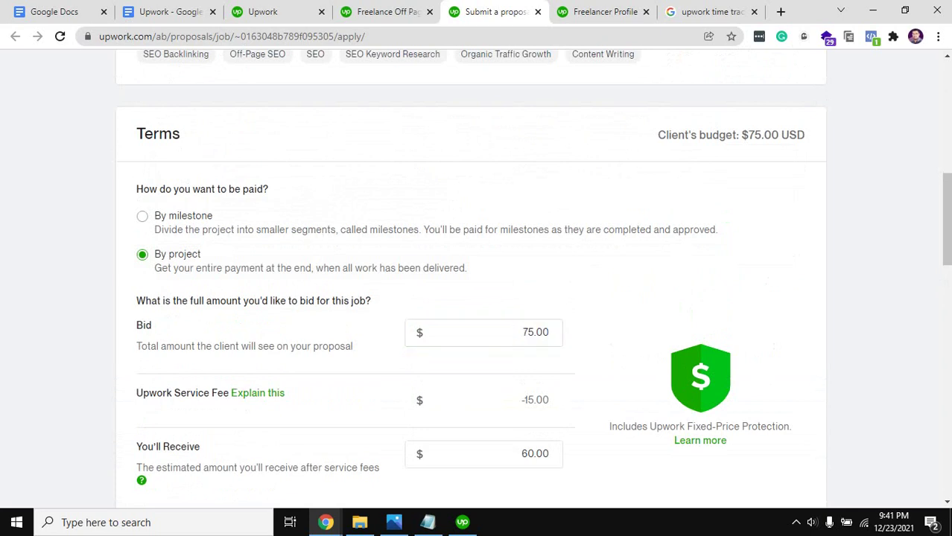
click(521, 332)
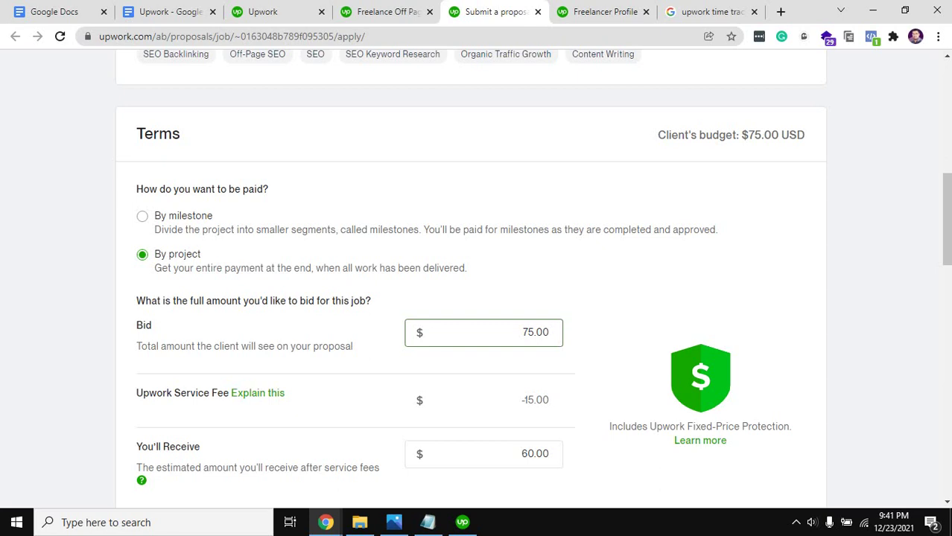
key(Tab)
double_click(763, 135)
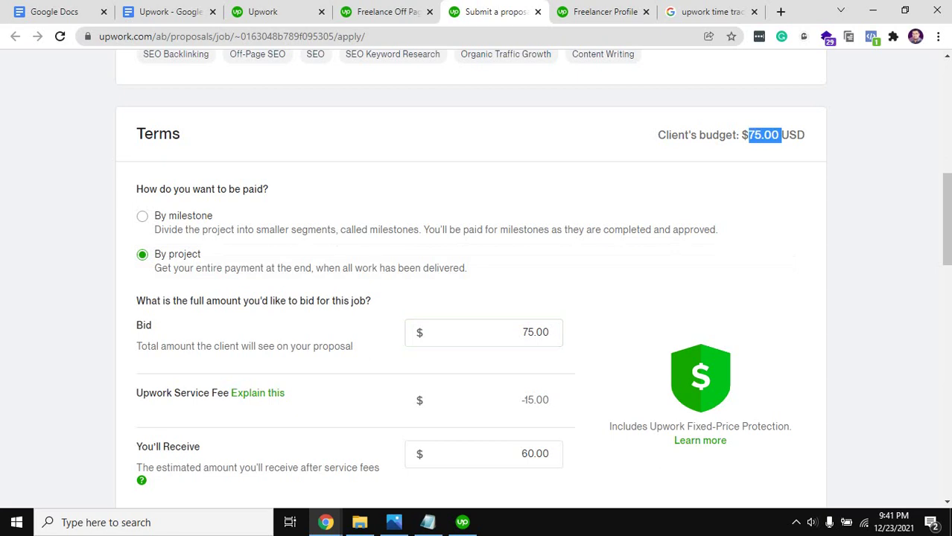
- Set the bid for the job to $101.00 and highlight the recalculated "You'll Receive" amount
click(522, 332)
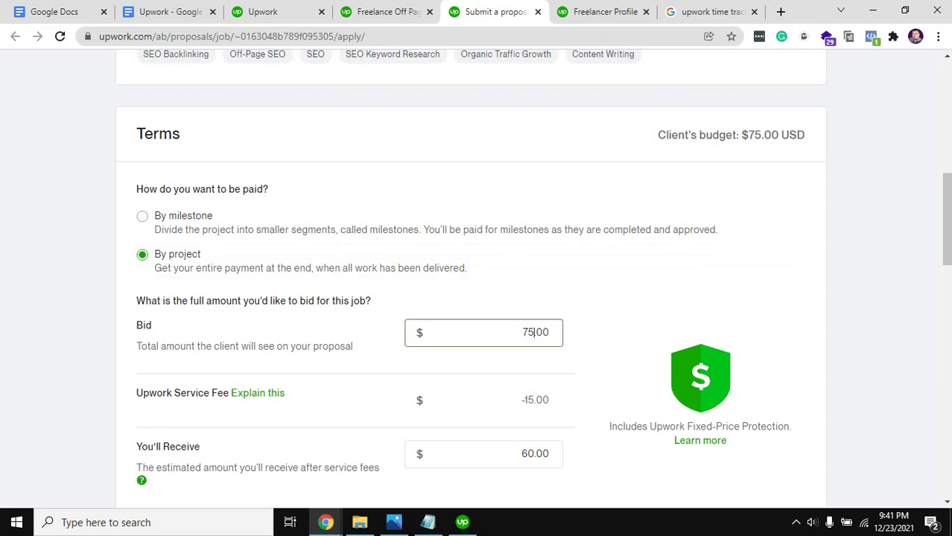
key(BackSpace)
text(6)
key(BackSpace)
key(BackSpace)
text(98)
key(BackSpace)
key(BackSpace)
text(101)
key(BackSpace)
text(01)
scroll(477, 278, down, 3)
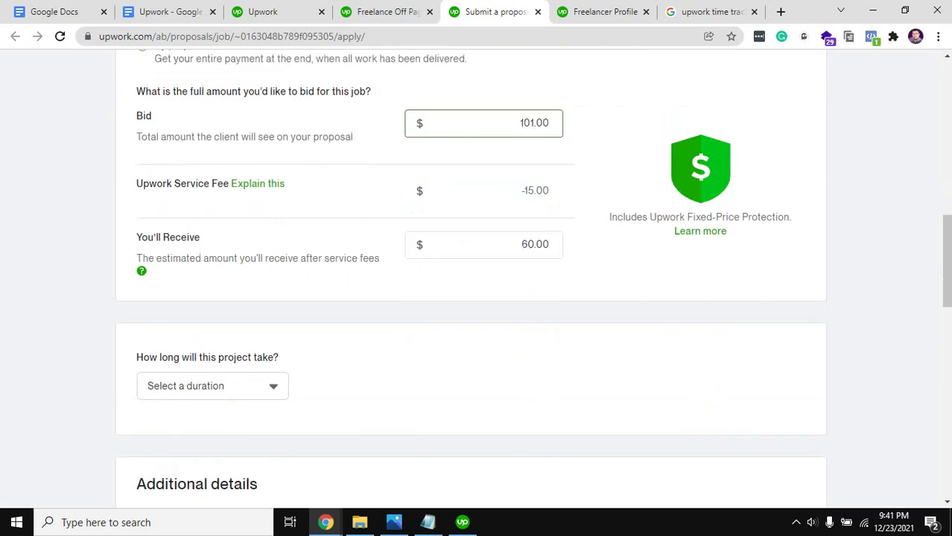
click(526, 244)
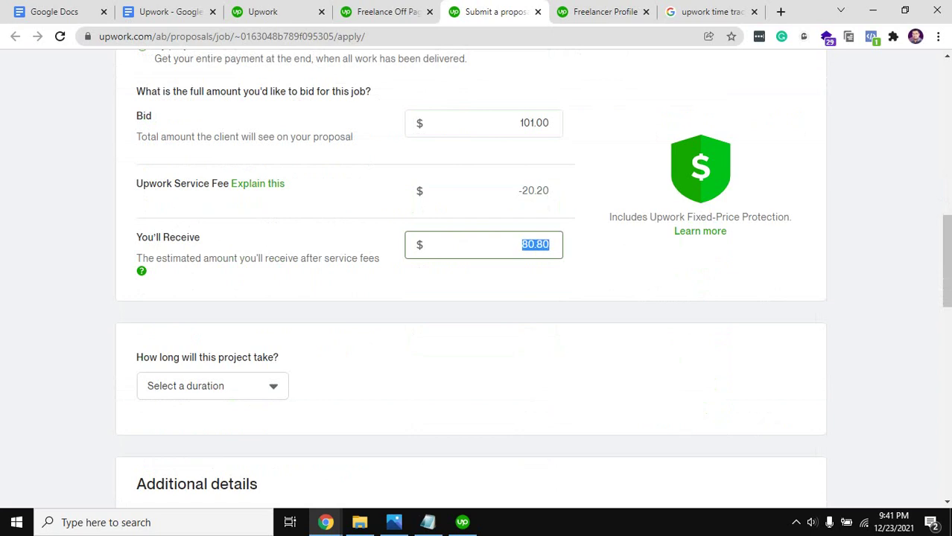
key(ctrl+a)
- Set the project duration to "Less than 1 month"
scroll(476, 275, down, 1)
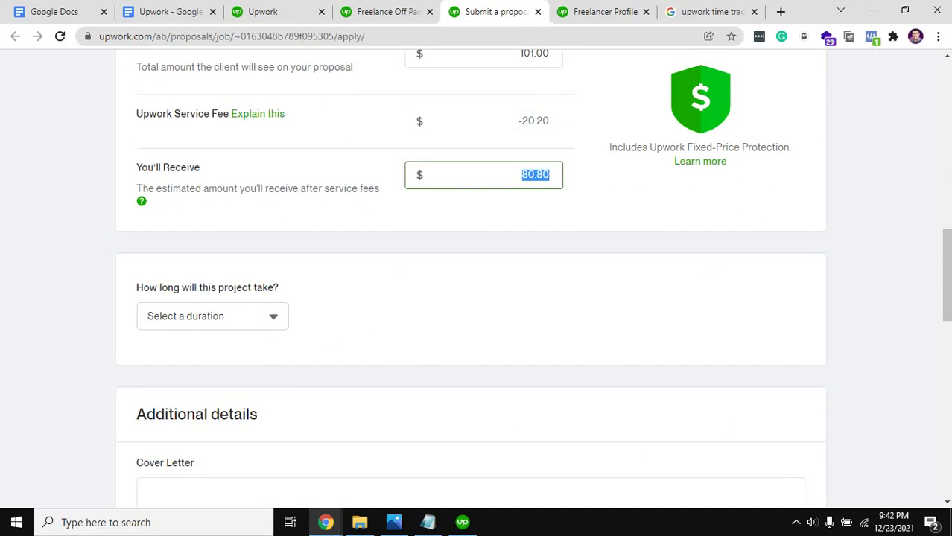
click(212, 316)
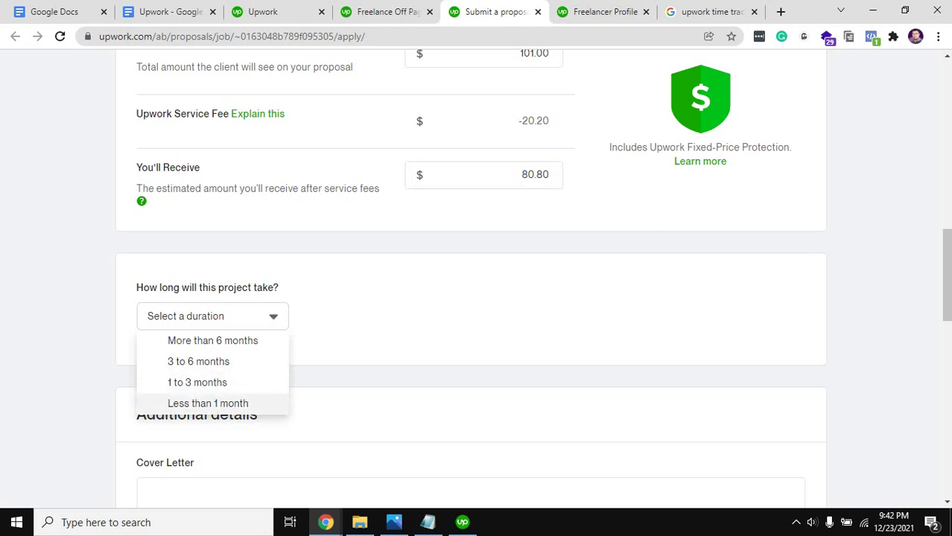
click(207, 403)
scroll(469, 264, down, 2)
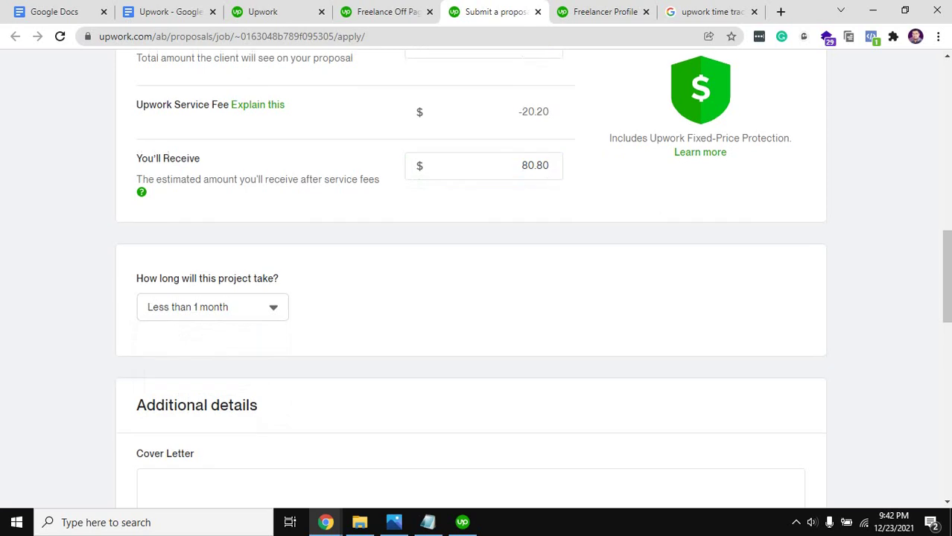
- Review the available duration options for the project, from less than 1 month to more than 6 months
scroll(469, 263, up, 1)
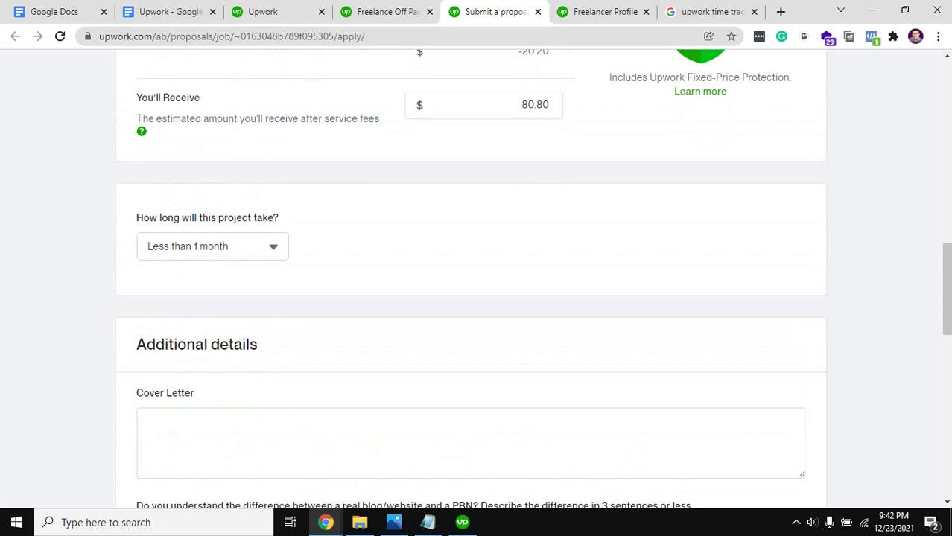
key(space)
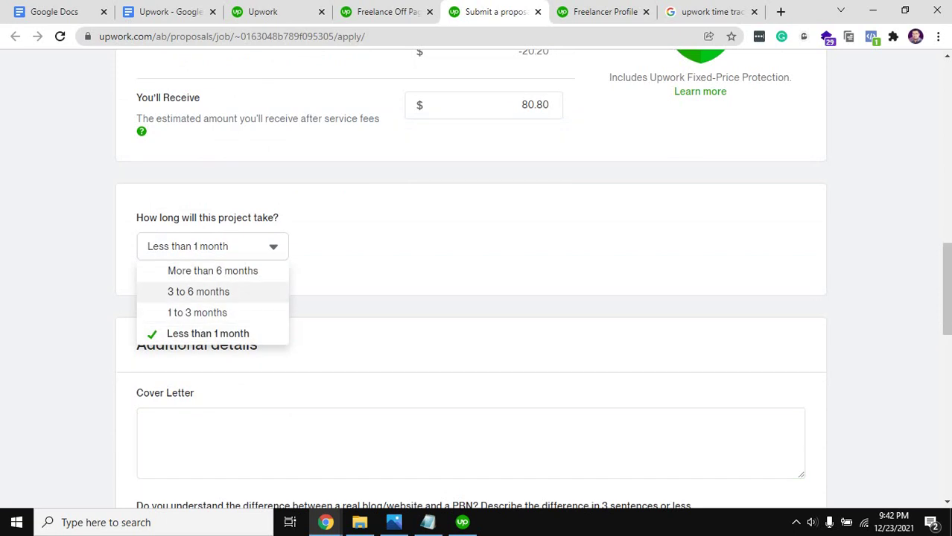
key(Up)
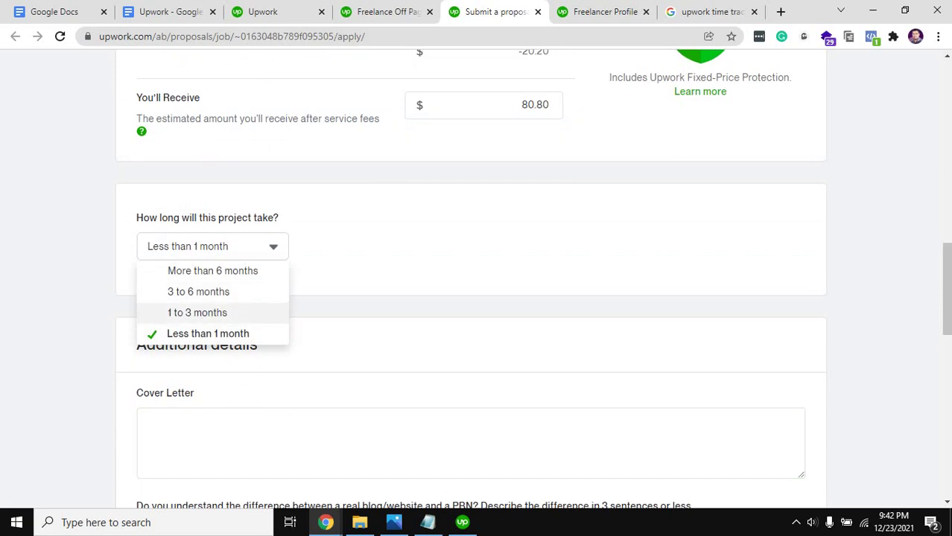
key(Up)
key(Up)
key(Up)
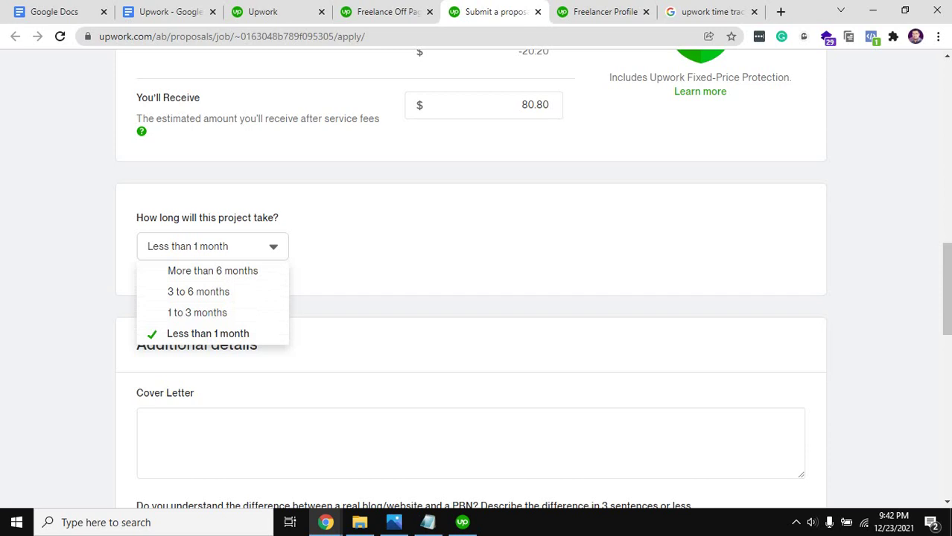
key(Up)
key(Up)
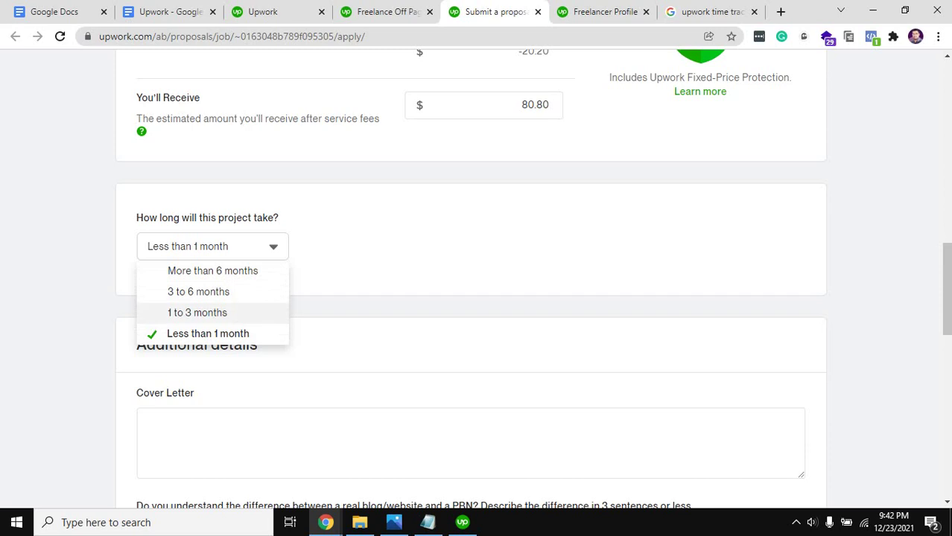
key(Up)
key(Down)
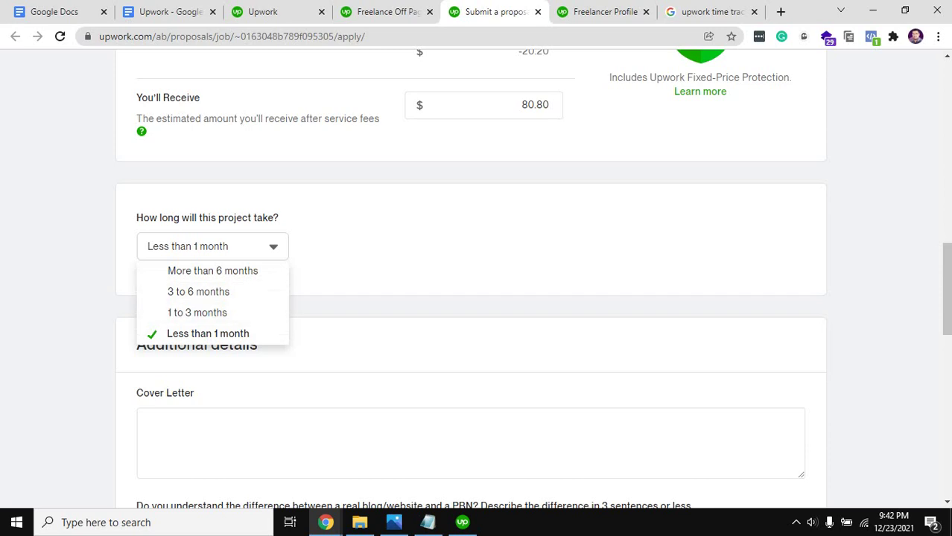
key(Escape)
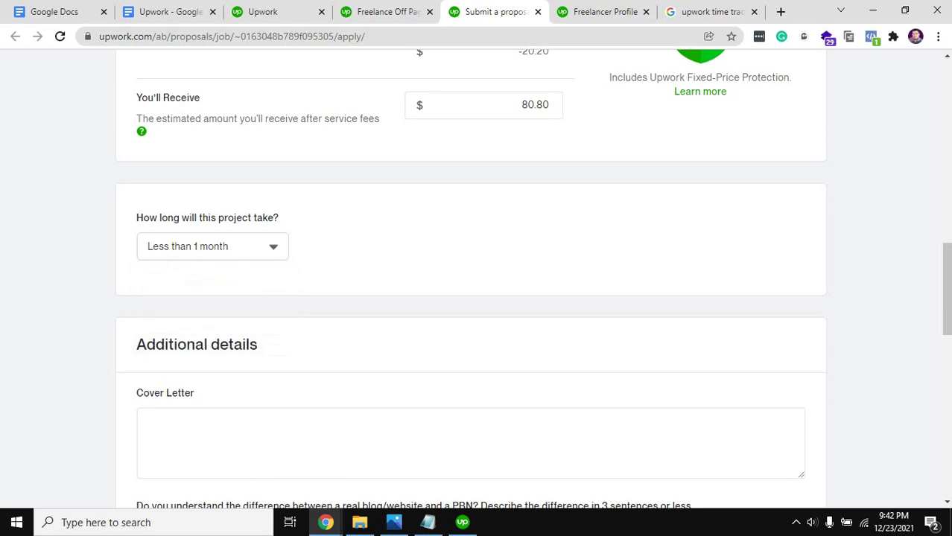
- Examine the cover letter field under Additional details and highlight its label
key(Tab)
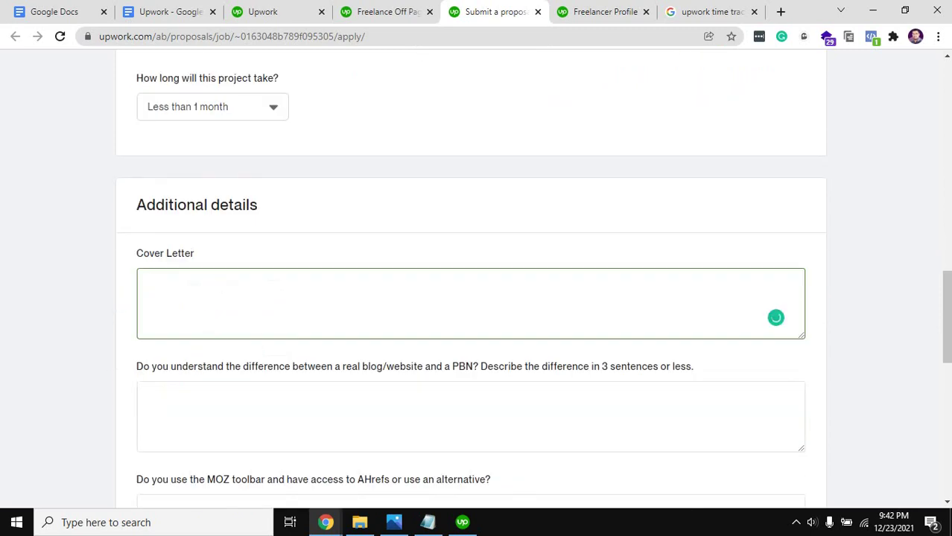
scroll(476, 283, down, 1)
key(Tab)
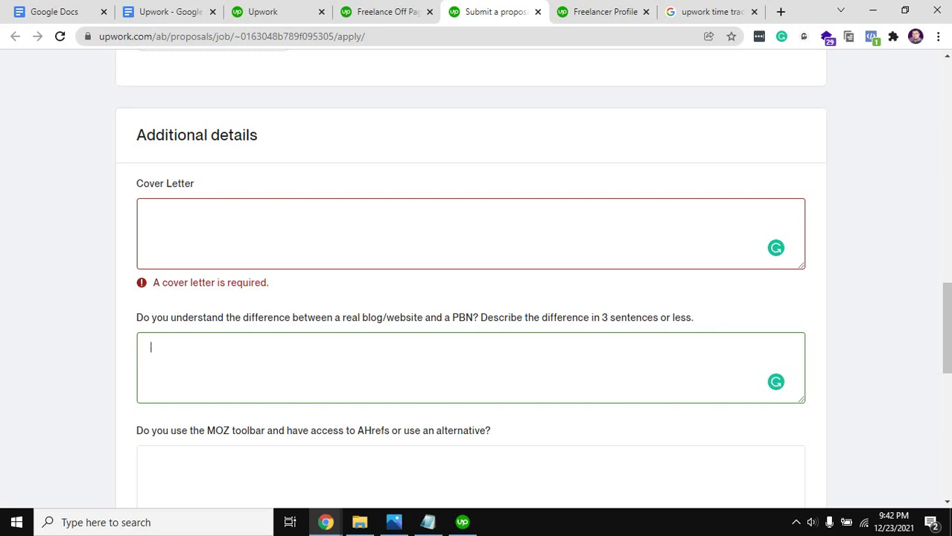
click(152, 213)
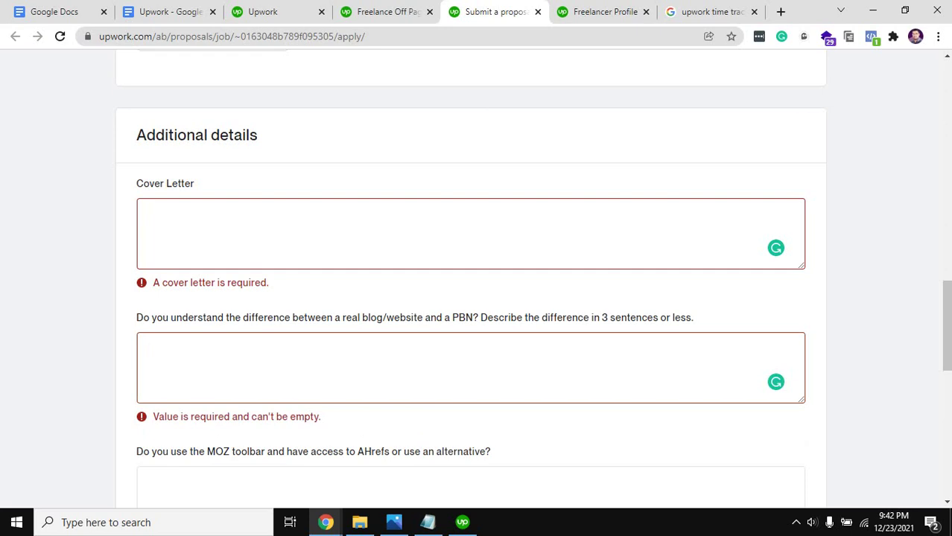
drag(195, 183, 136, 184)
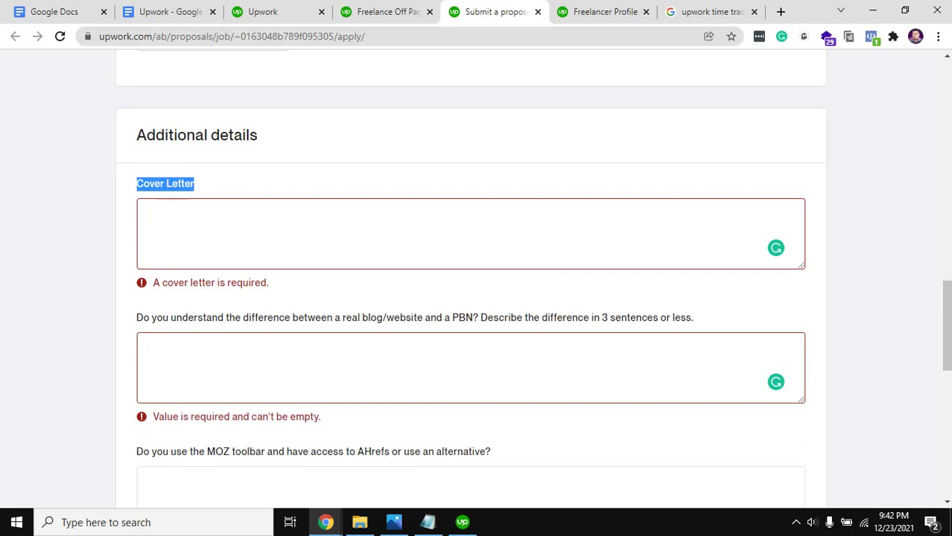
click(152, 213)
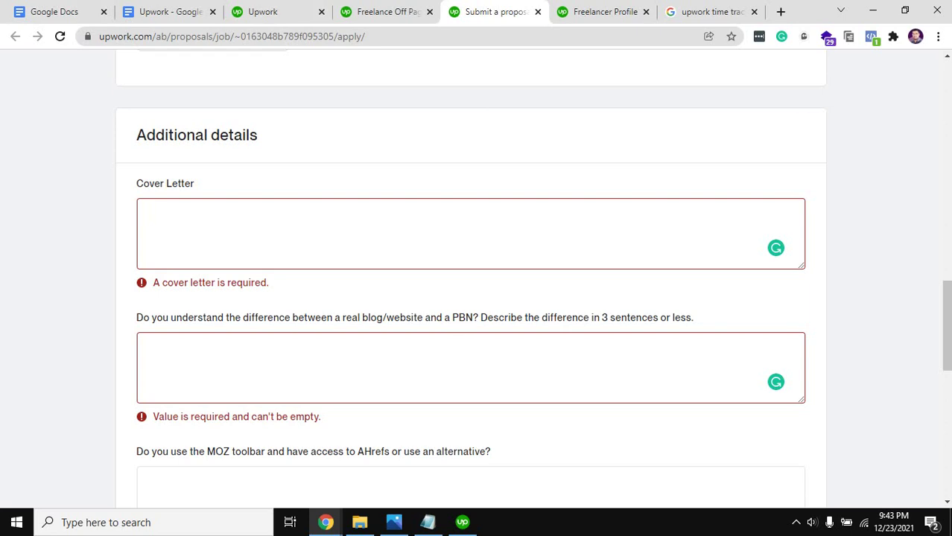
- Examine the cover letter field and the client's screening questions on PBNs, the MOZ toolbar and link outreach
scroll(476, 298, down, 1)
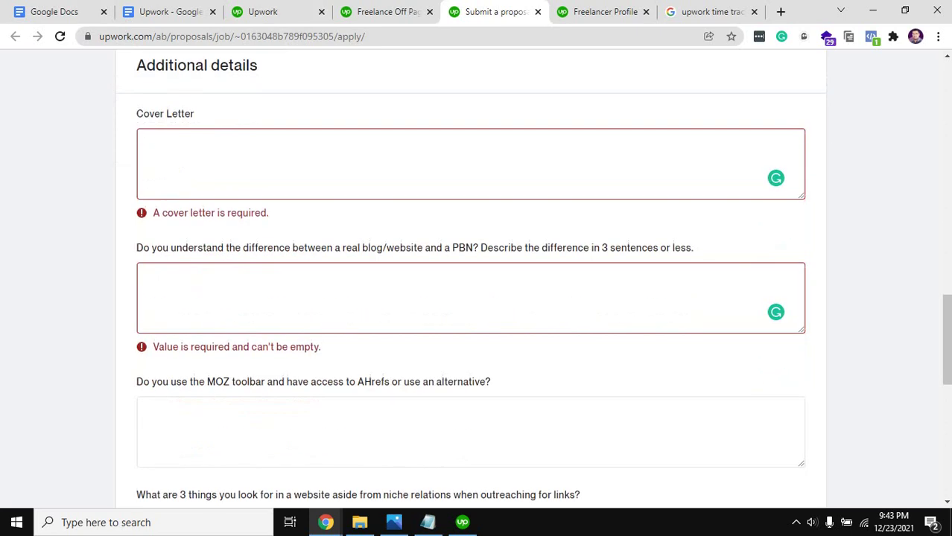
click(152, 278)
scroll(476, 298, down, 5)
scroll(476, 297, up, 4)
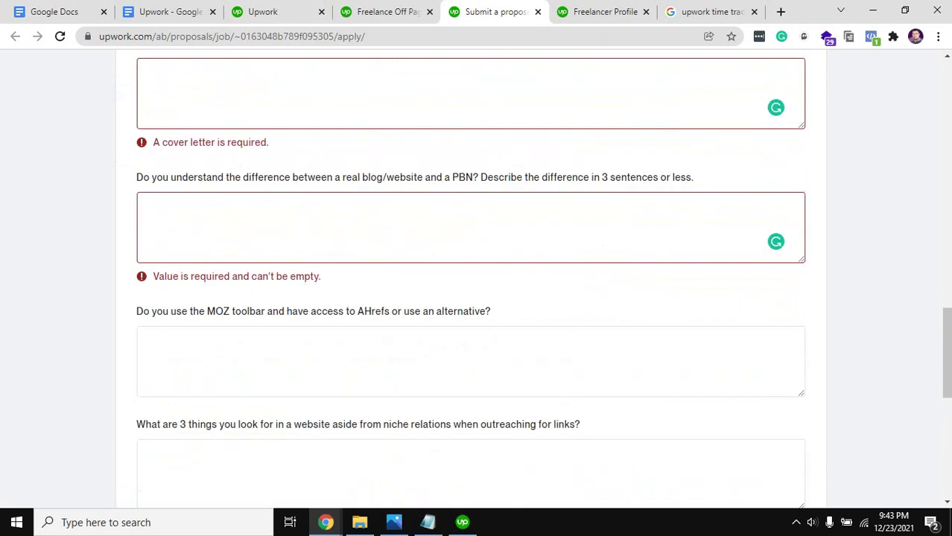
scroll(477, 298, up, 3)
click(151, 282)
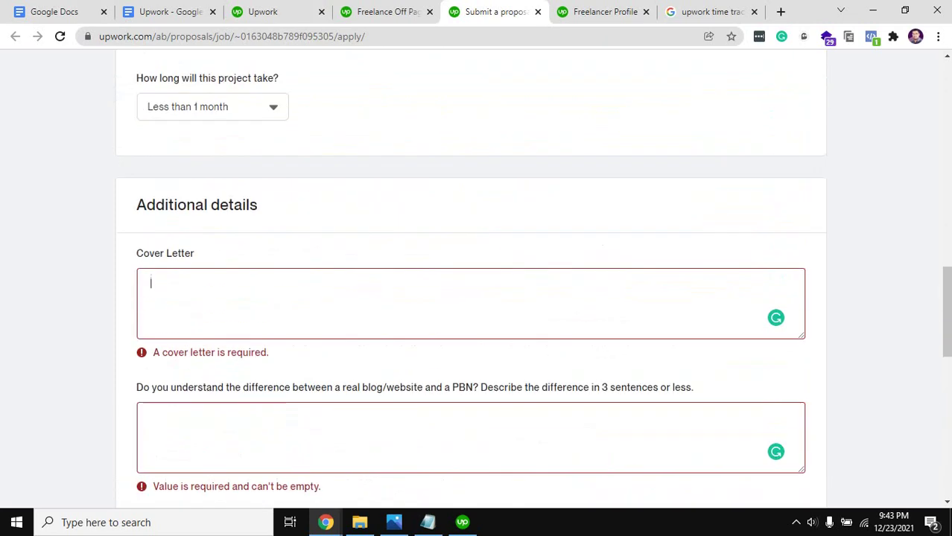
scroll(477, 298, down, 1)
click(151, 347)
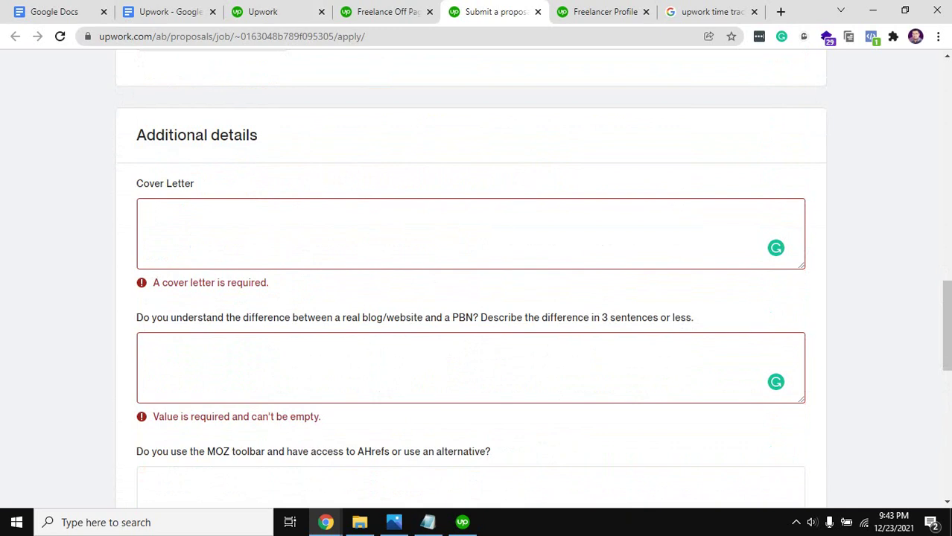
scroll(477, 298, down, 2)
click(151, 347)
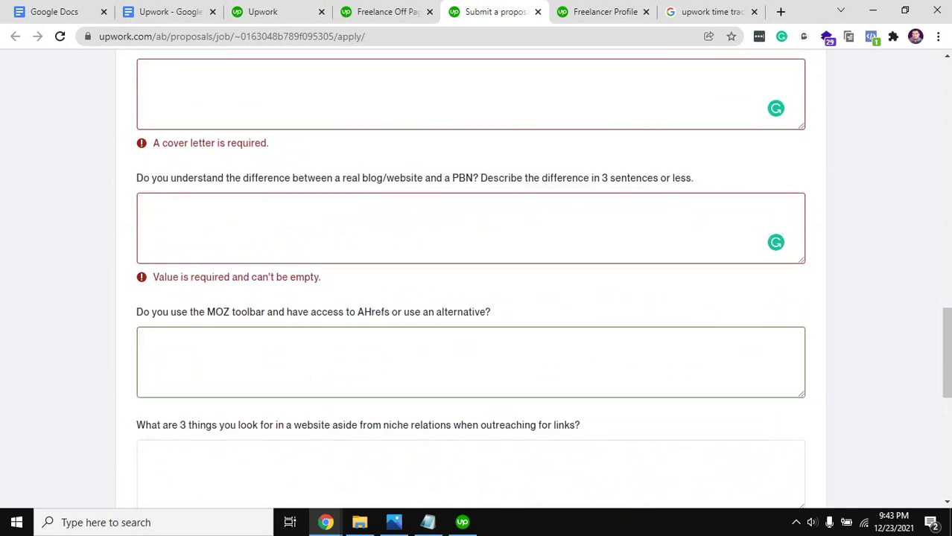
scroll(476, 297, down, 2)
click(151, 316)
scroll(477, 298, up, 3)
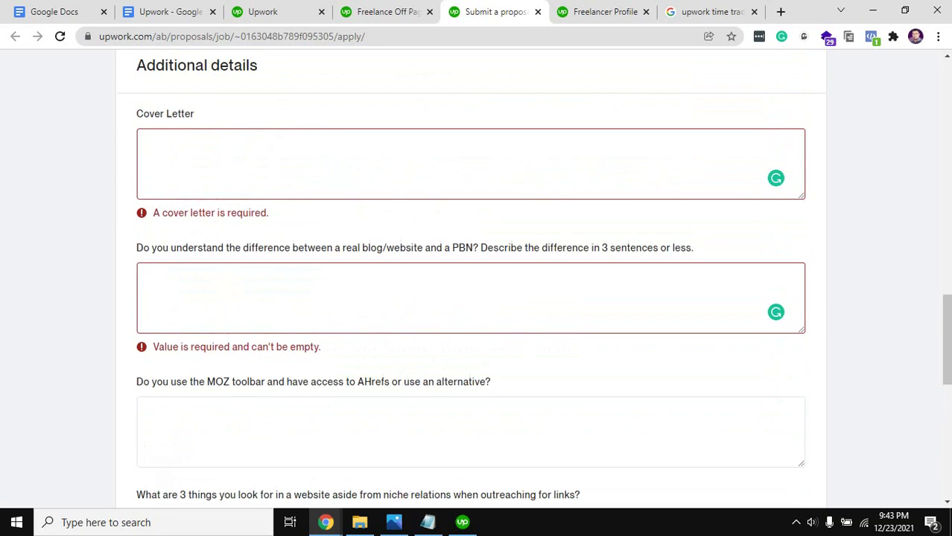
click(151, 277)
scroll(477, 298, up, 1)
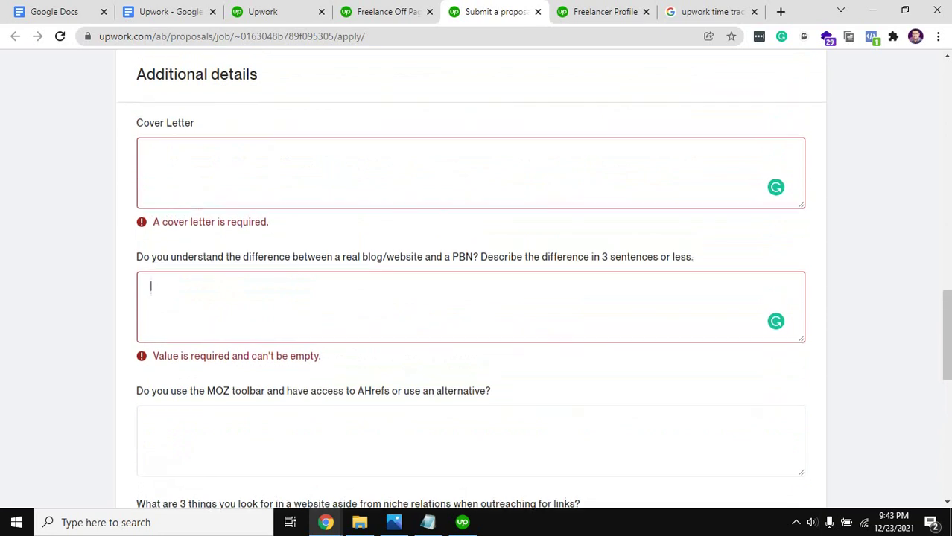
scroll(476, 298, down, 1)
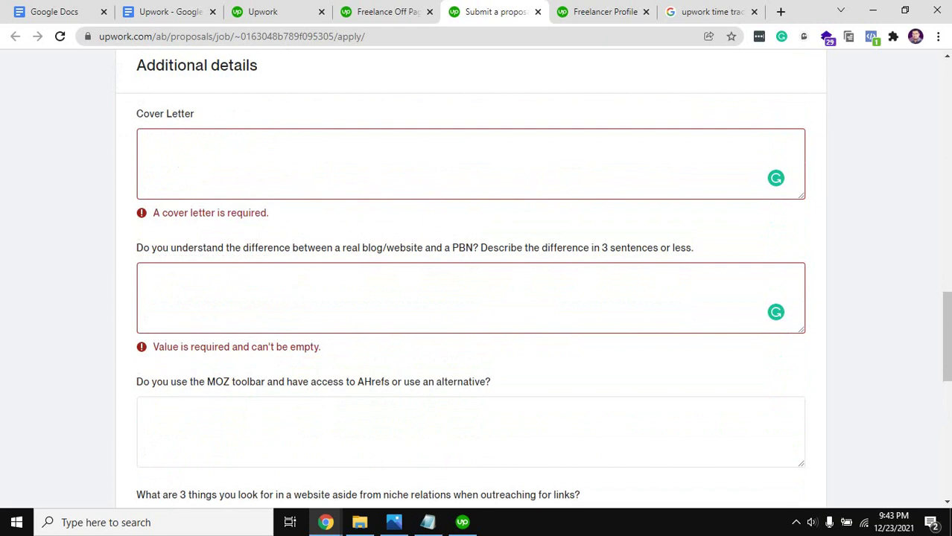
click(151, 411)
- Try "Yes" as the answer to the question about real blogs versus PBNs and clear it
click(151, 277)
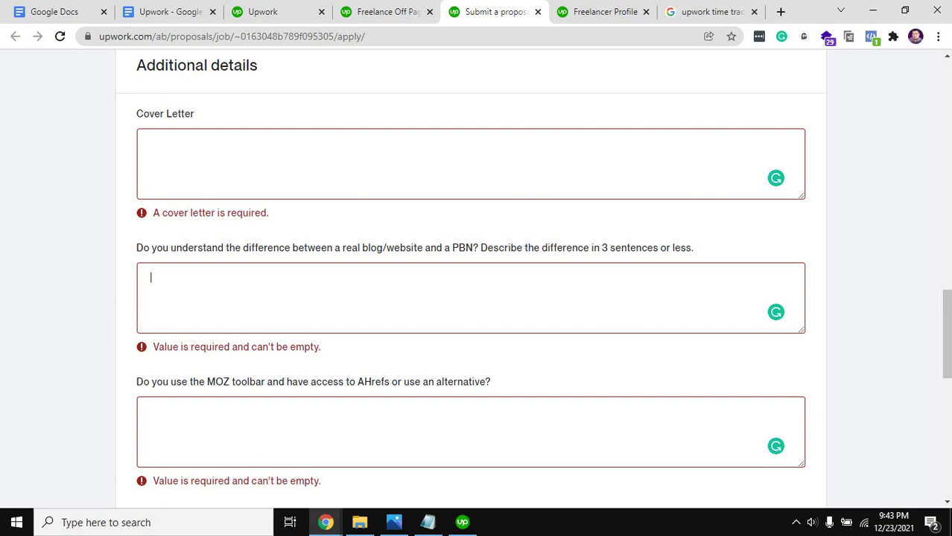
text(Yes)
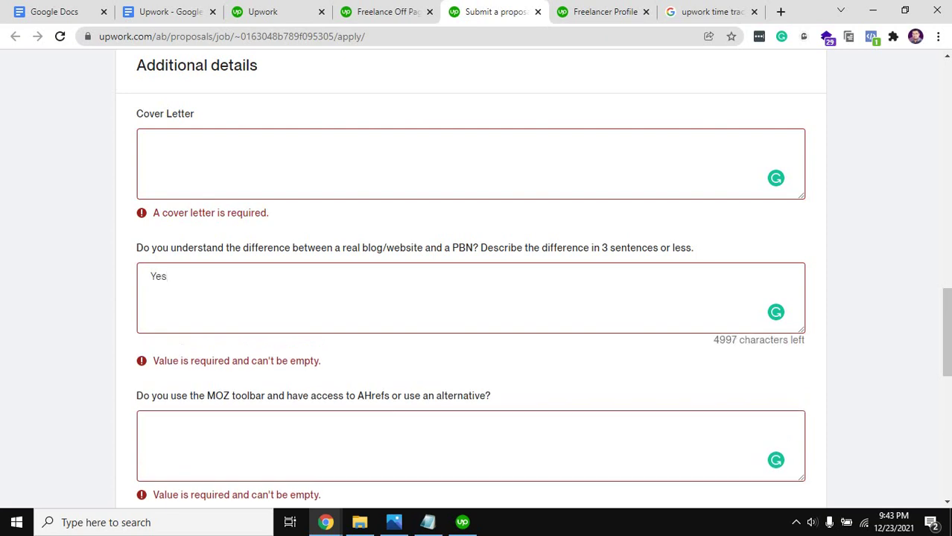
key(BackSpace)
key(BackSpace)
key(BackSpace)
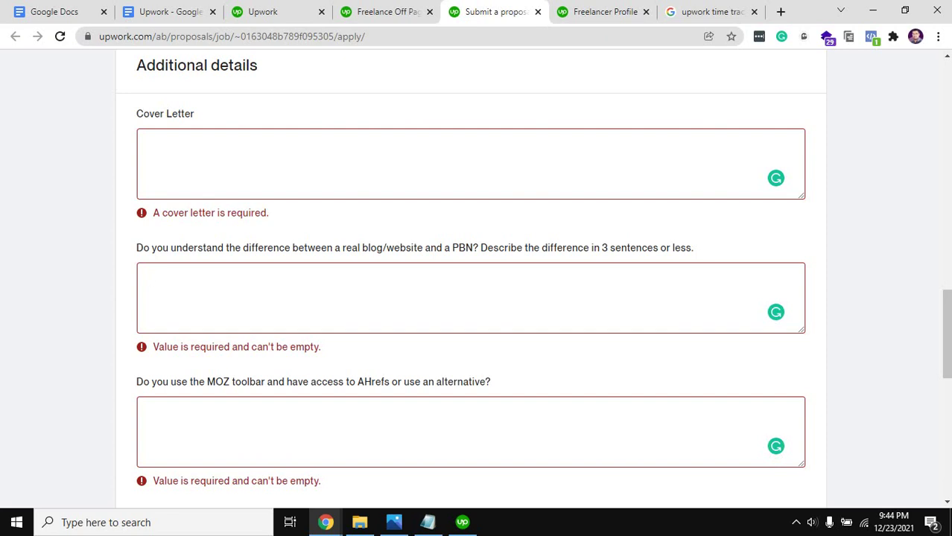
- Highlight the full question about real blogs versus PBNs and review the remaining questions down to the attachments area
drag(137, 248, 694, 248)
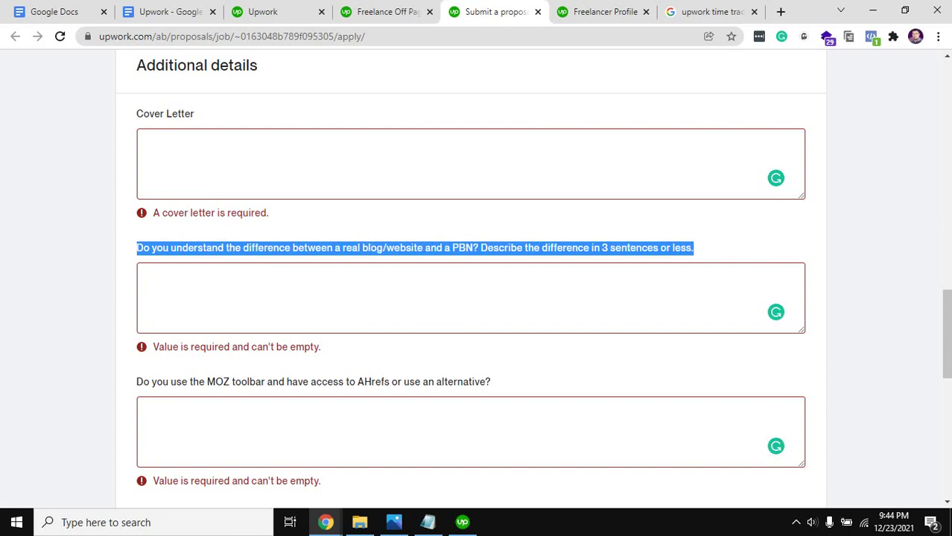
click(152, 277)
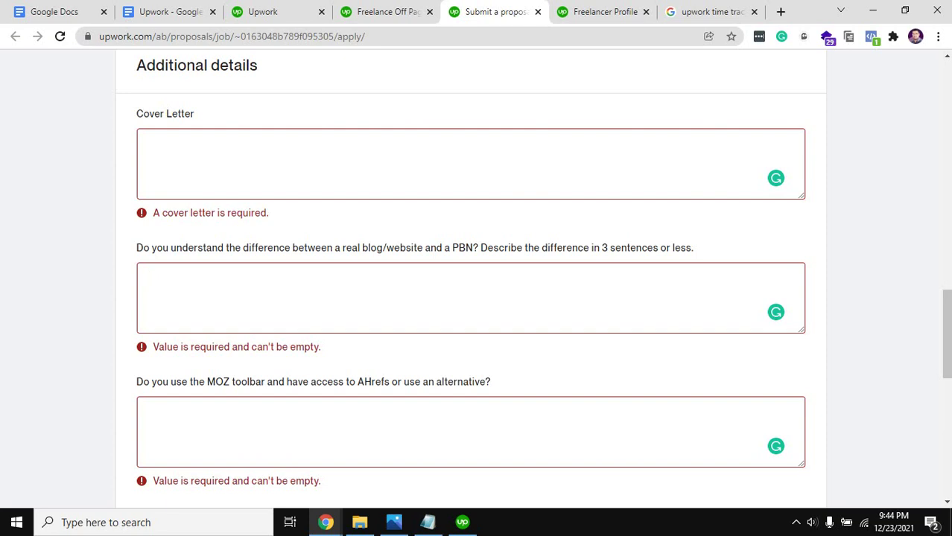
scroll(469, 272, down, 5)
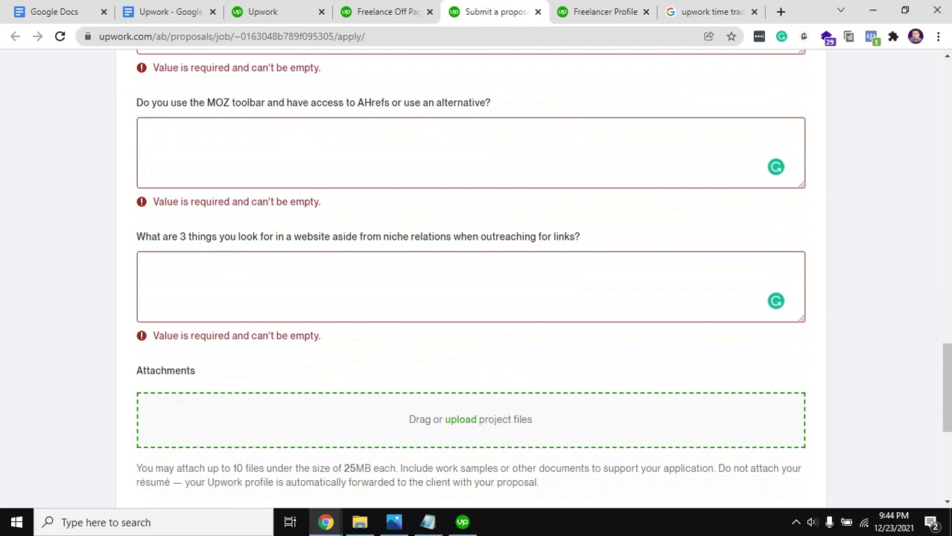
scroll(469, 283, up, 4)
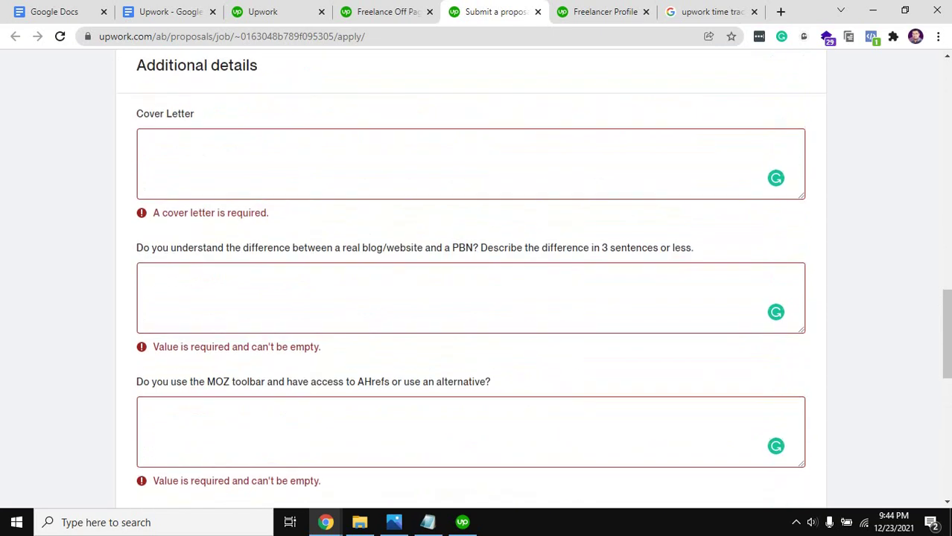
- Go through the cover letter and the answer field of each screening question once more
click(151, 278)
scroll(151, 277, down, 2)
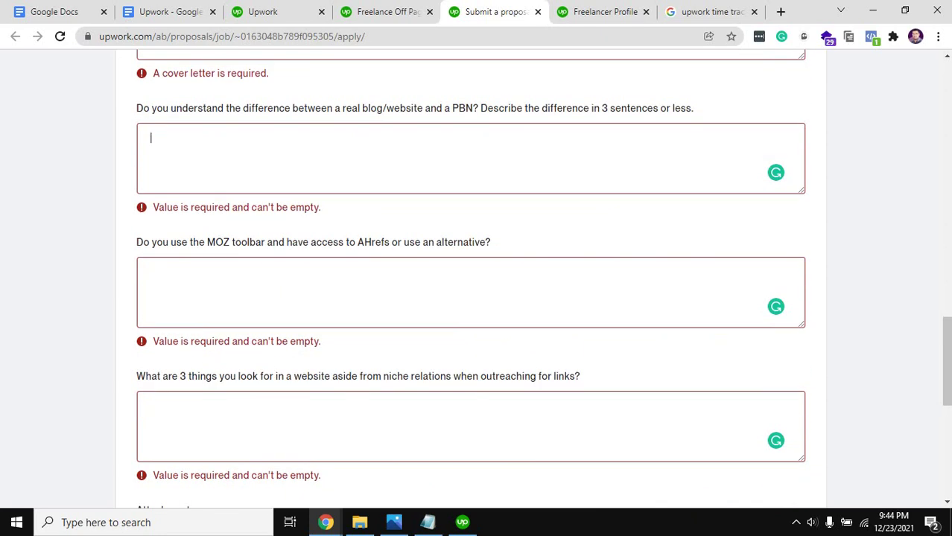
scroll(469, 283, up, 4)
click(152, 281)
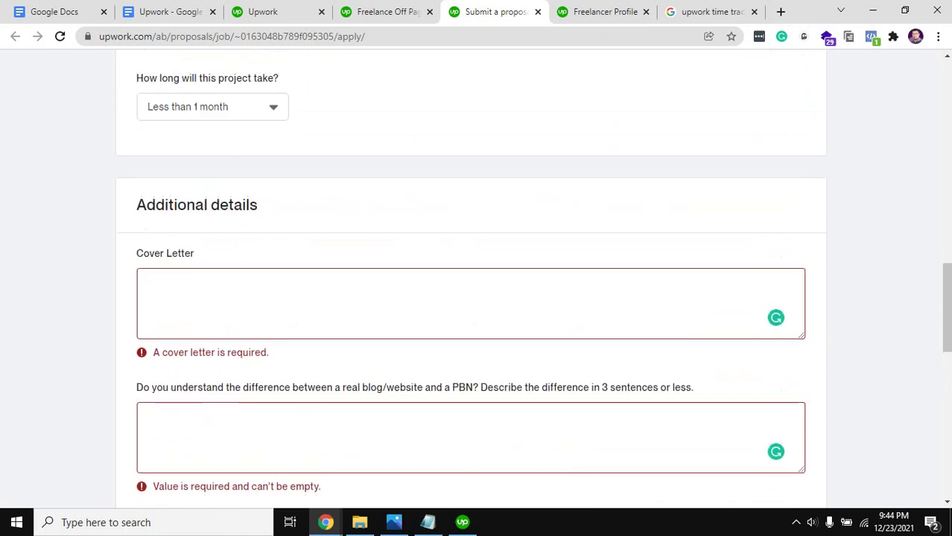
scroll(469, 283, up, 2)
scroll(469, 283, down, 4)
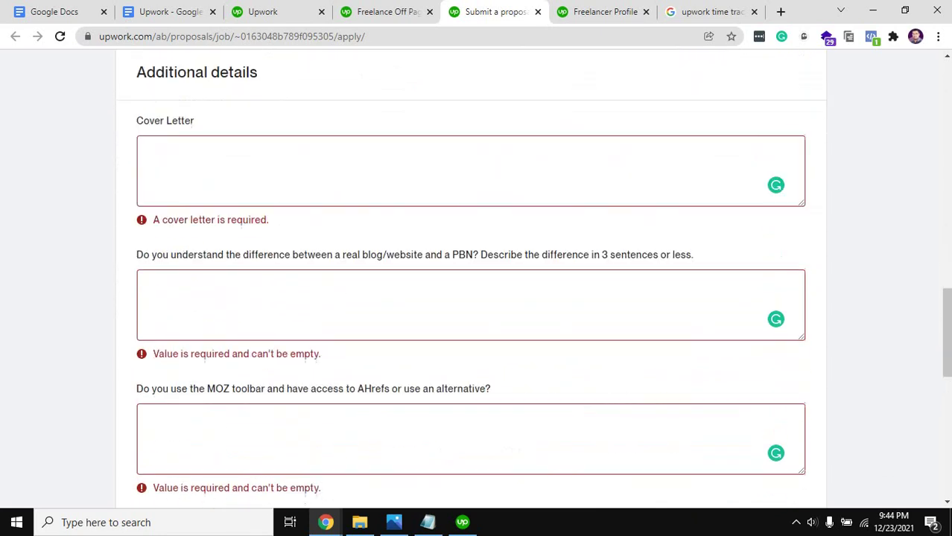
scroll(469, 283, down, 1)
click(152, 208)
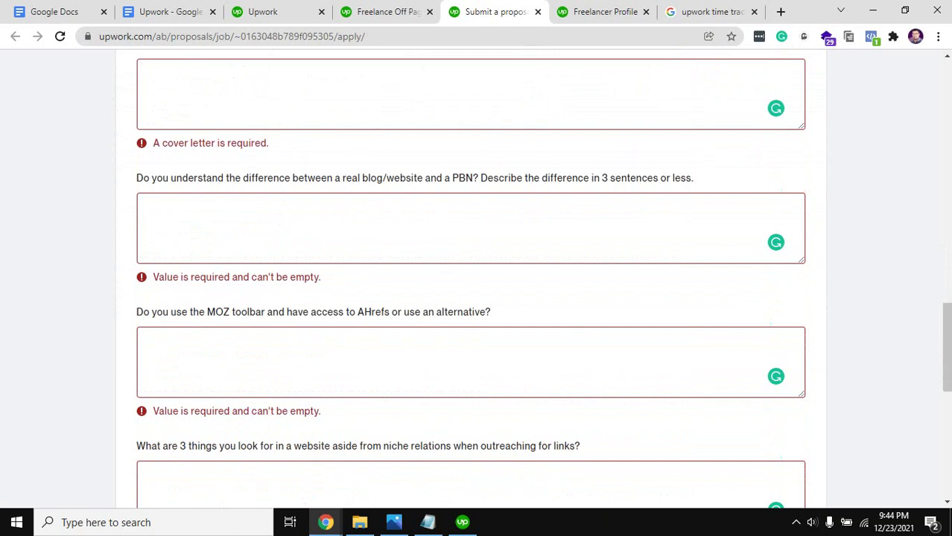
click(152, 341)
click(152, 208)
key(Tab)
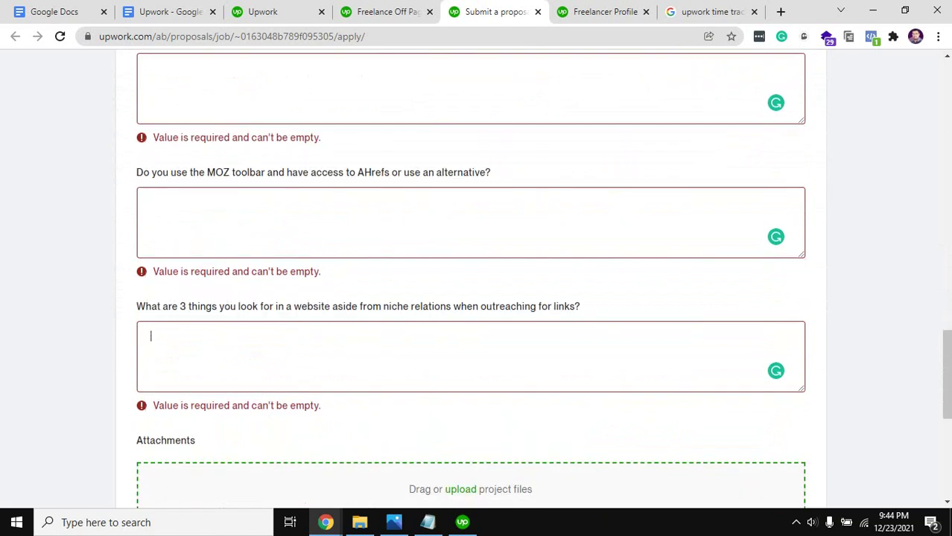
scroll(469, 279, down, 1)
scroll(469, 279, up, 2)
- Answer the MOZ toolbar and AHrefs question with "I'm use ahrefs, and I have premium subcription on it. I think ahrefs is better than other tools."
click(152, 272)
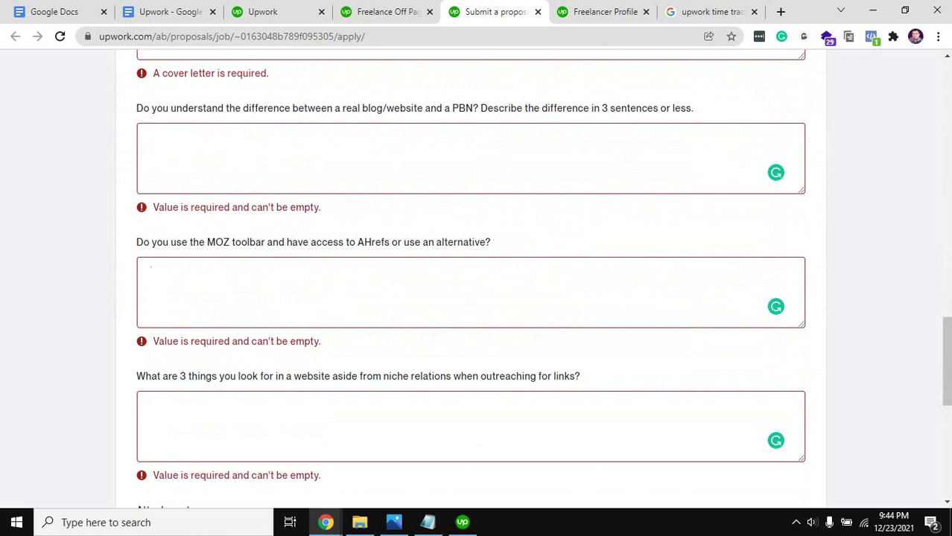
drag(171, 242, 490, 242)
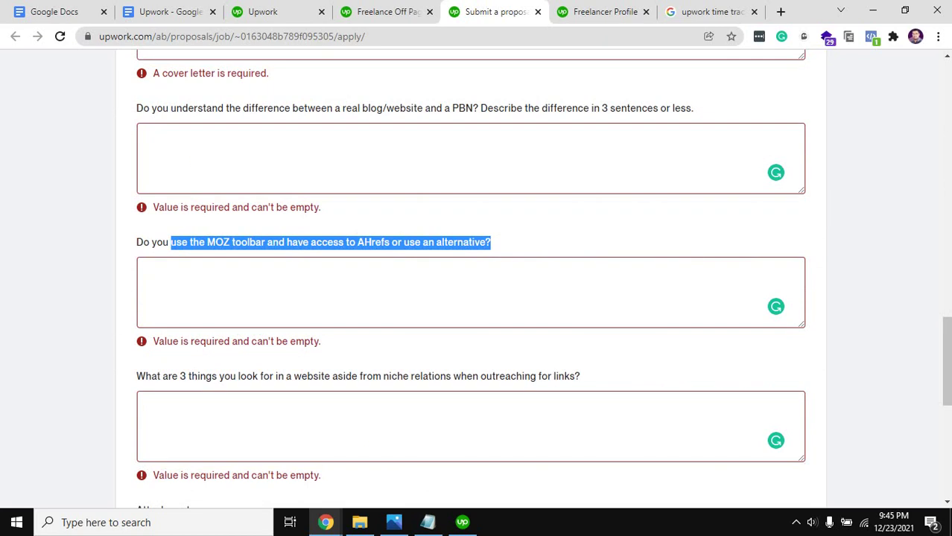
click(151, 272)
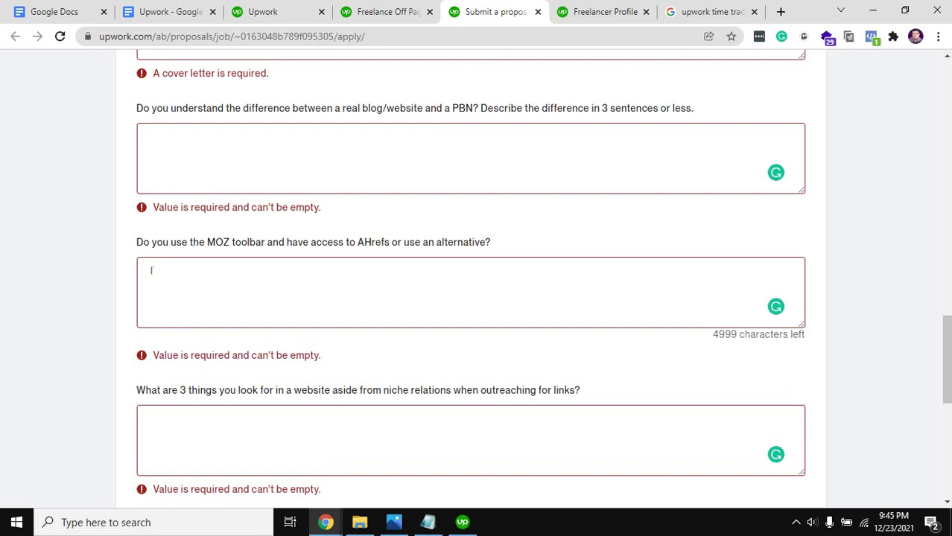
text(I'm use ahrefs, and )
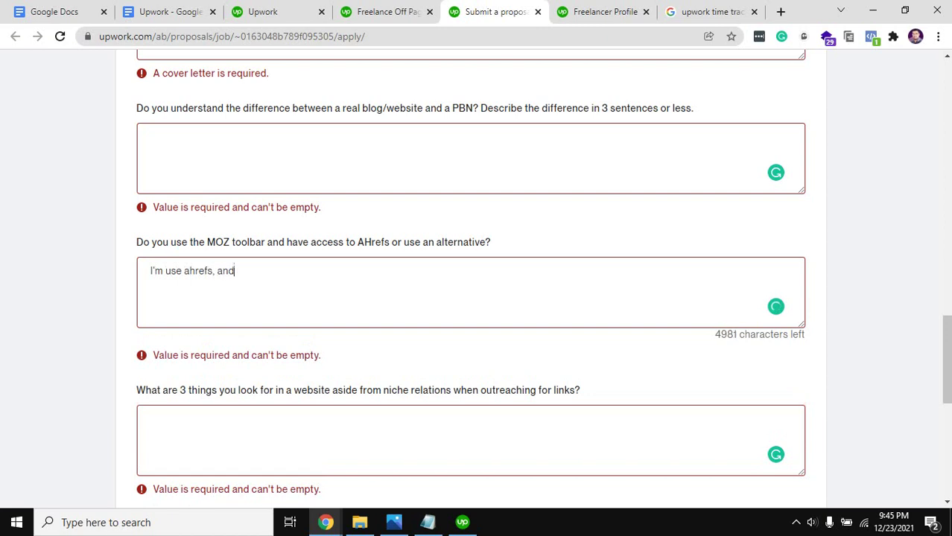
text(I have )
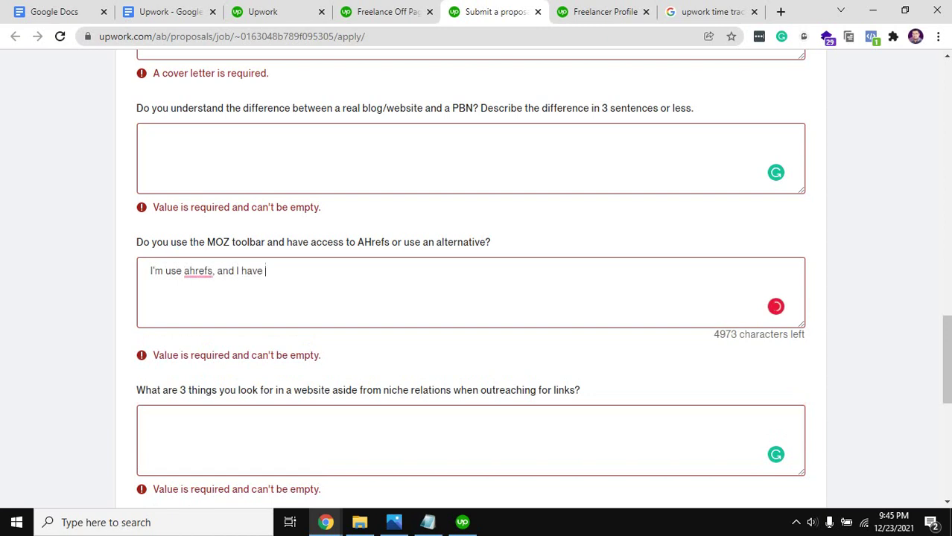
text(premium s)
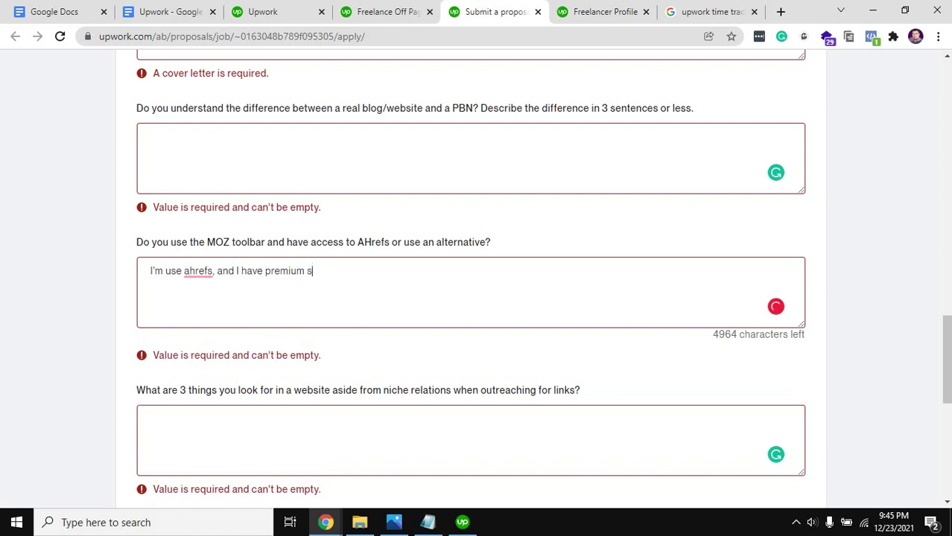
text(ubcription onl)
key(BackSpace)
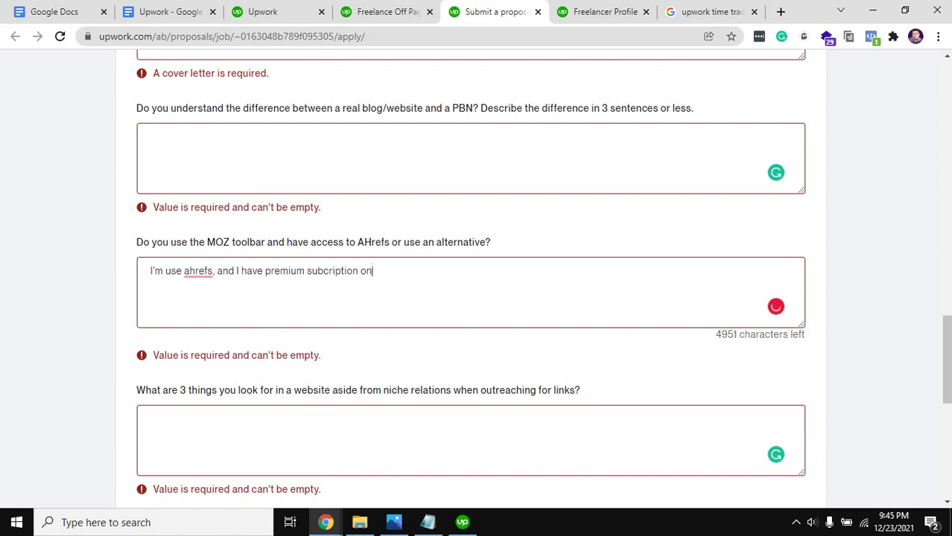
text(it. I th)
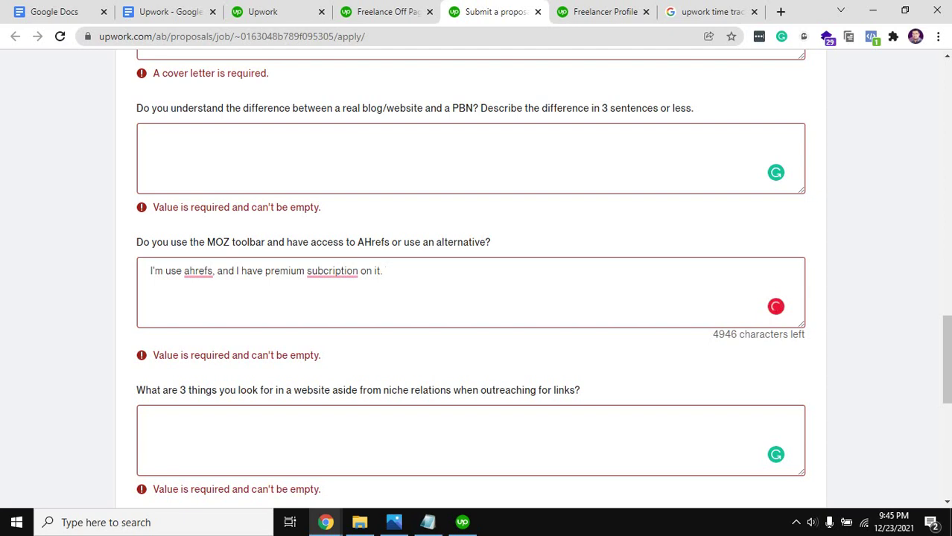
text(ink )
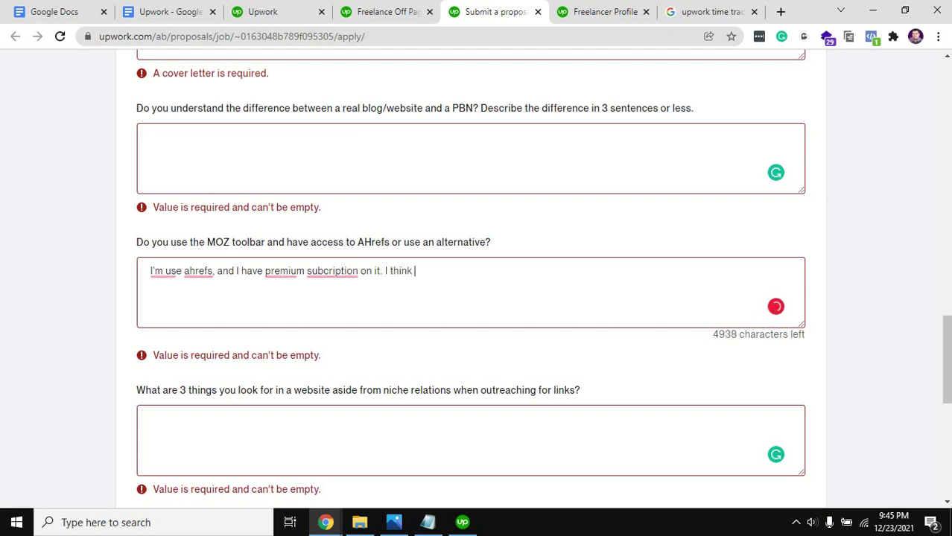
text(ahrefs it)
key(BackSpace)
text(s )
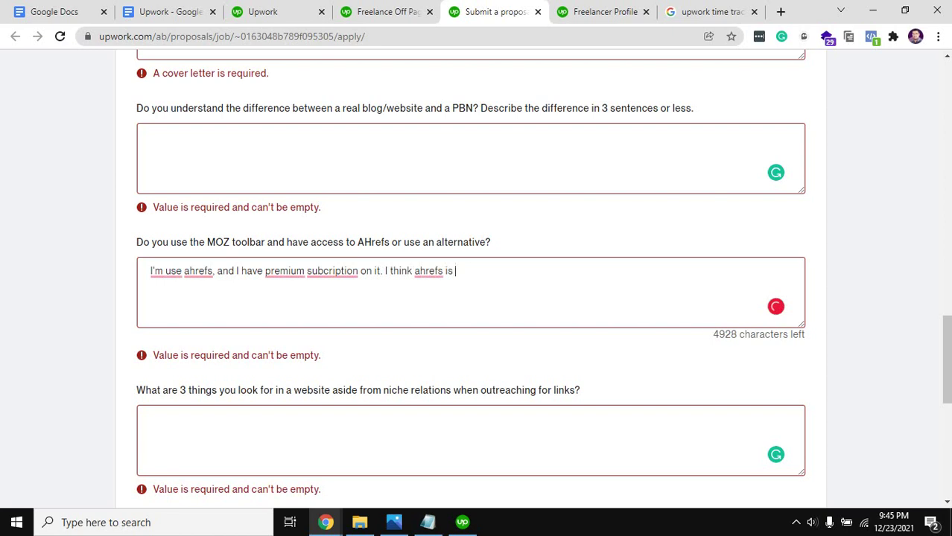
text(better than)
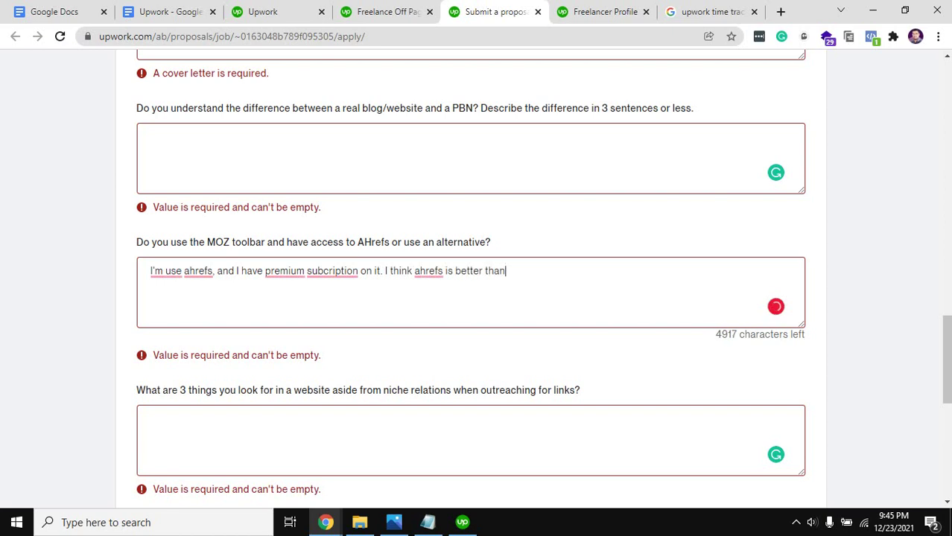
text( other tool.)
key(BackSpace)
text(s)
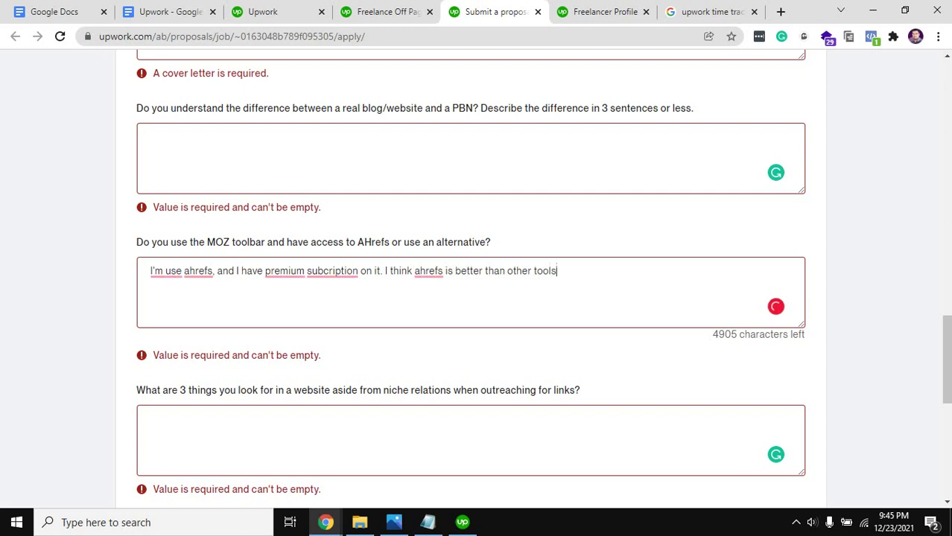
text(.)
drag(558, 270, 150, 271)
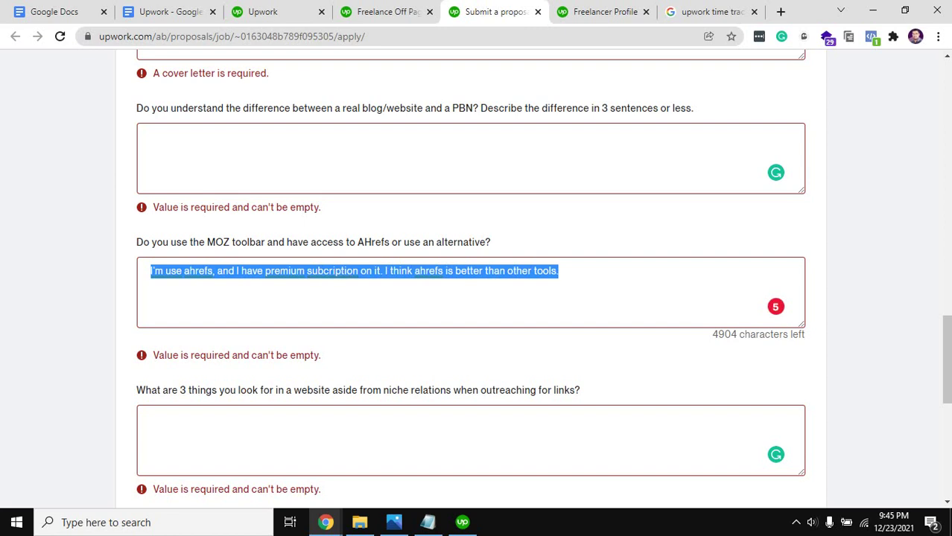
- Return past the cover letter field to the job details and expand the full Backlink Outreach Needed description
scroll(470, 275, up, 3)
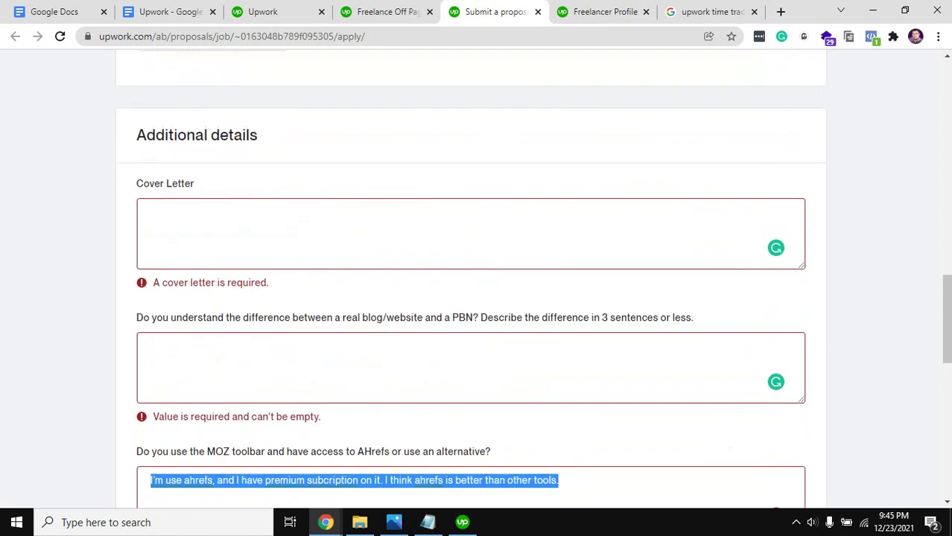
click(152, 214)
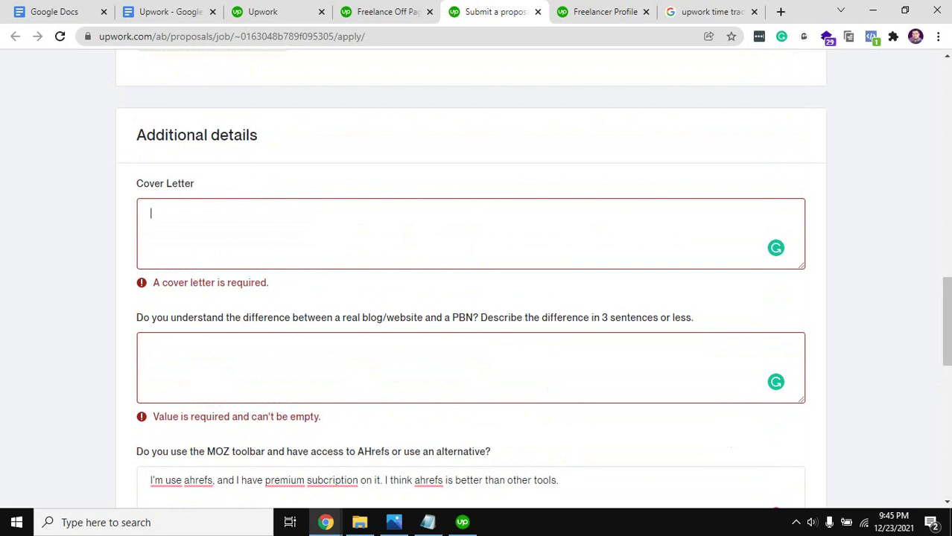
scroll(476, 268, up, 9)
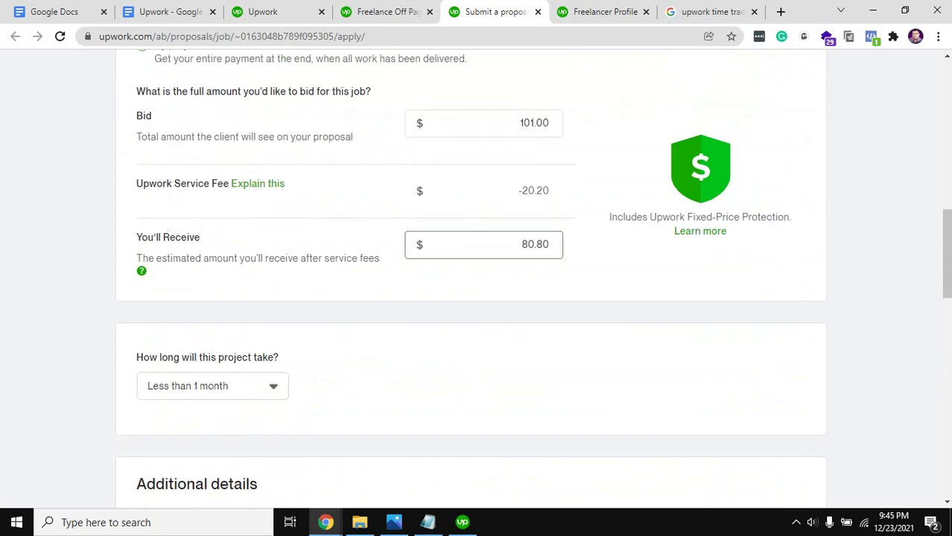
scroll(477, 268, up, 4)
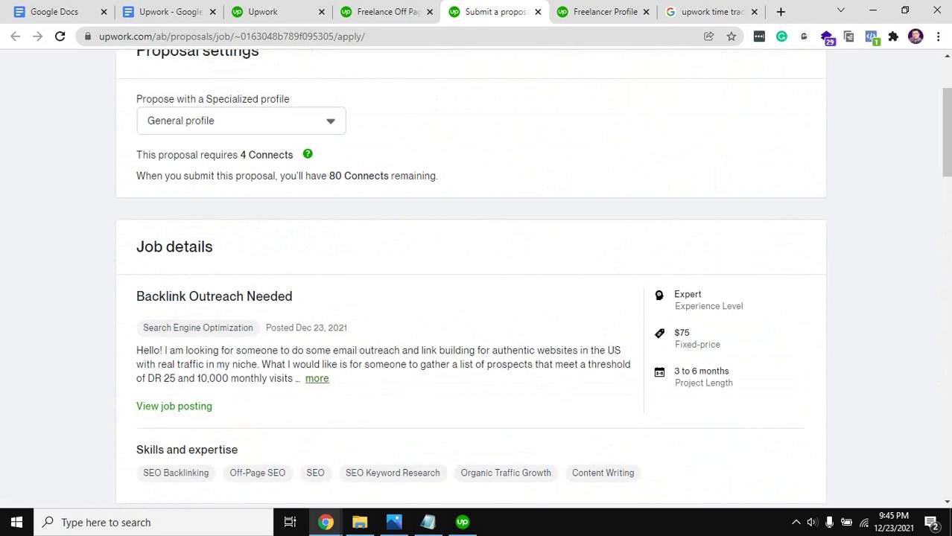
click(316, 378)
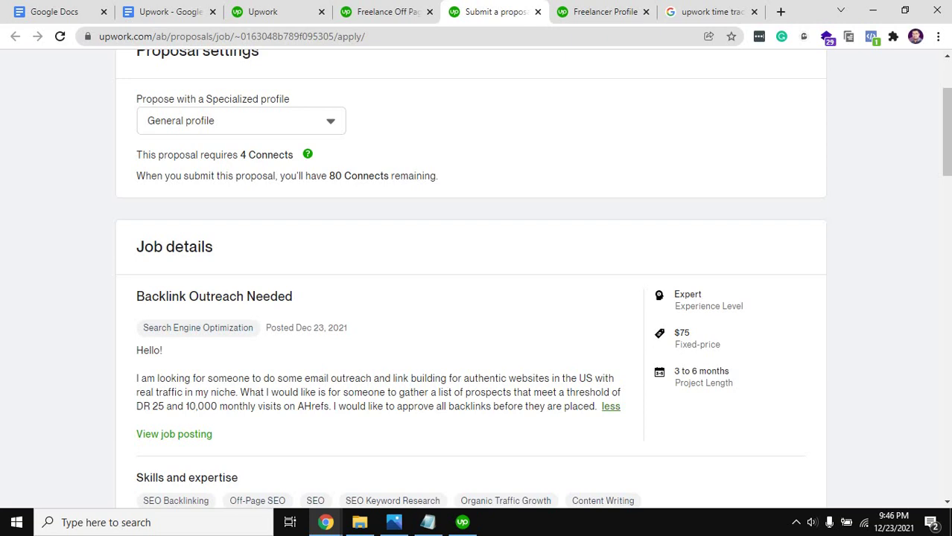
- Switch to the Google search page and search for "upwork cover letter sample"
click(711, 11)
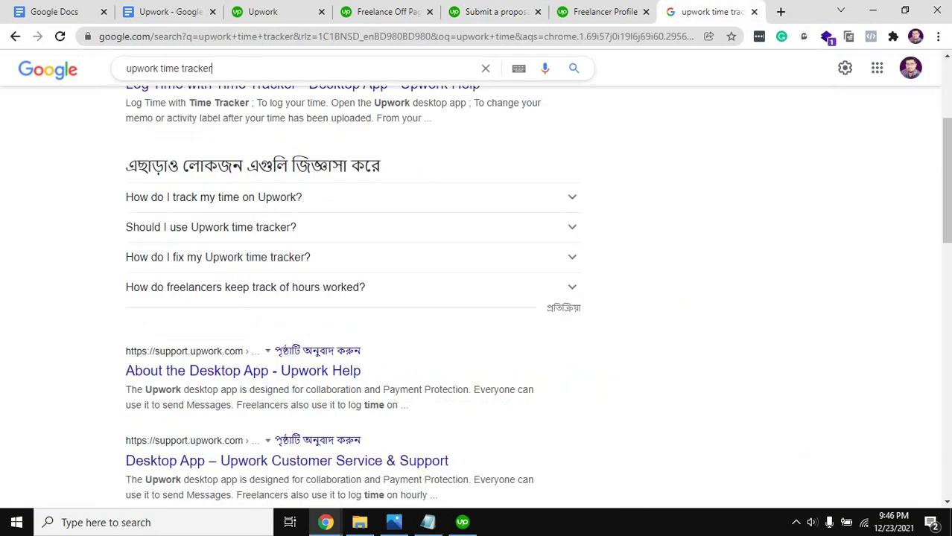
triple_click(168, 68)
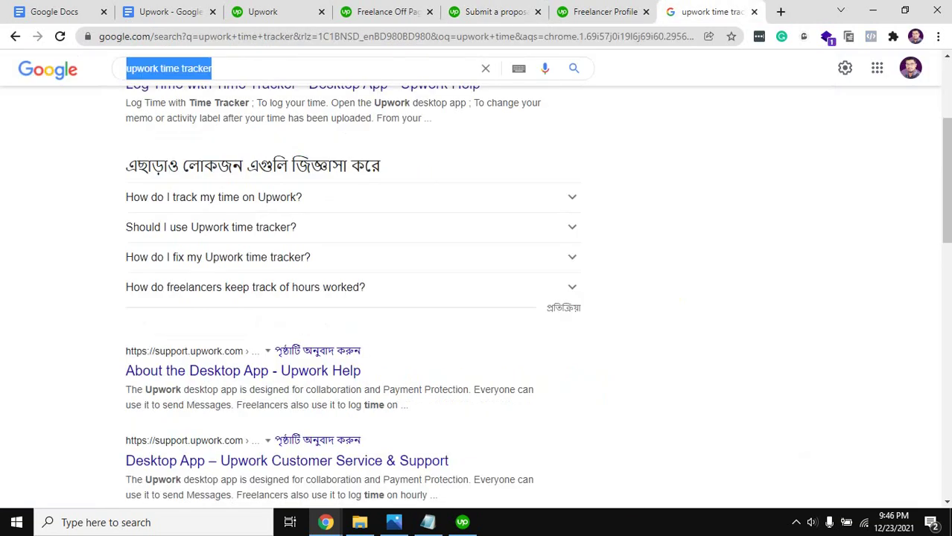
text(upwo)
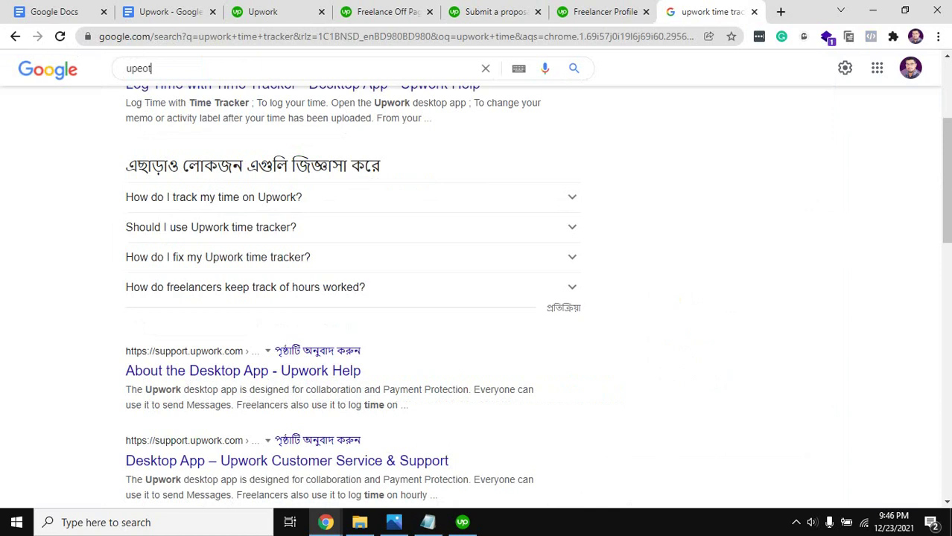
key(BackSpace)
key(BackSpace)
text(wor)
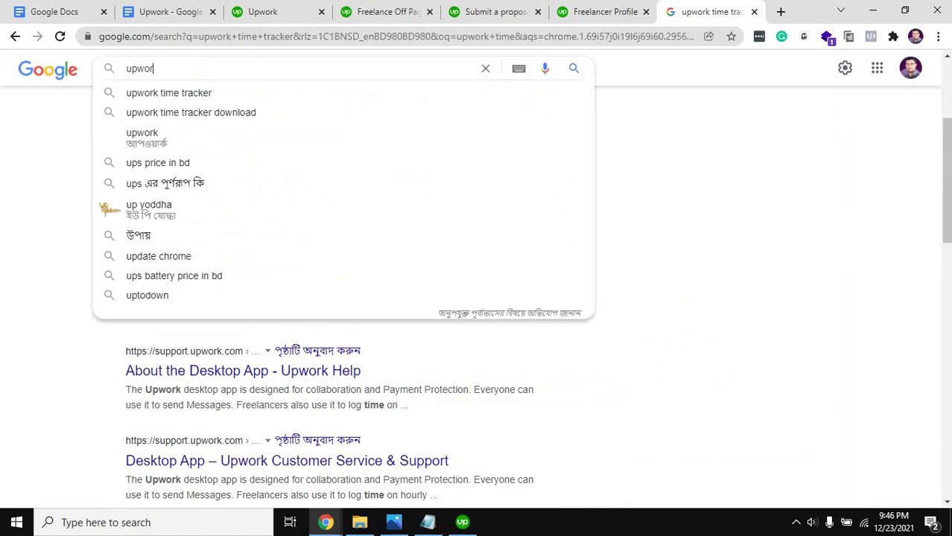
text(k cover )
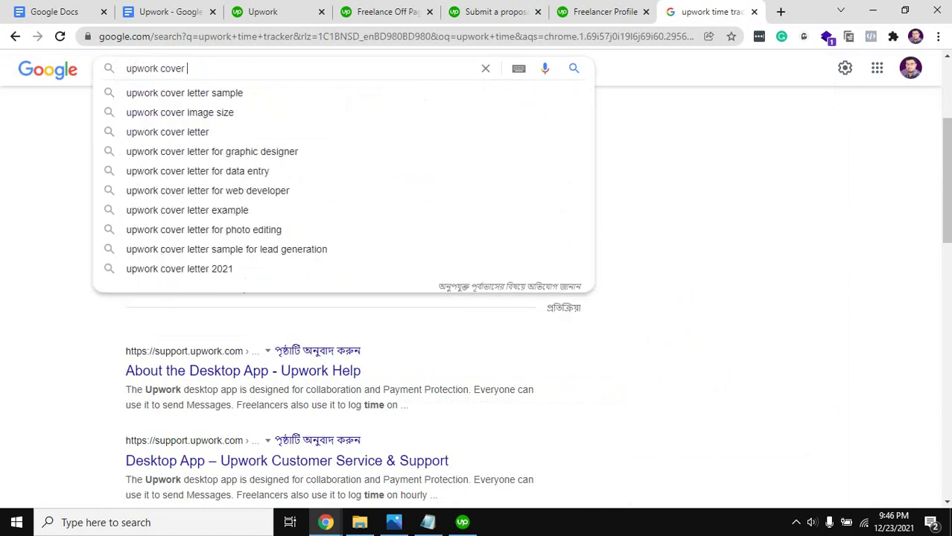
text(;att)
key(BackSpace)
key(BackSpace)
key(BackSpace)
key(BackSpace)
text(letter)
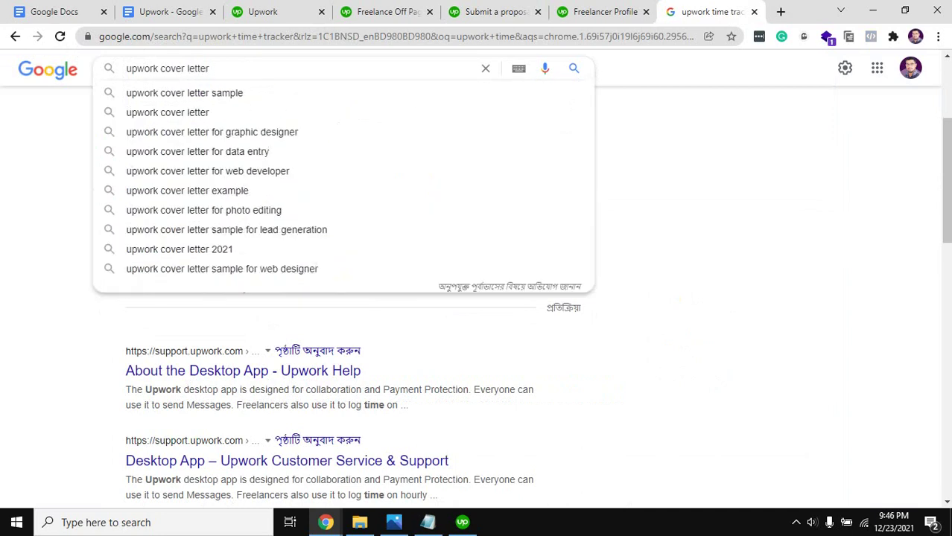
key(Down)
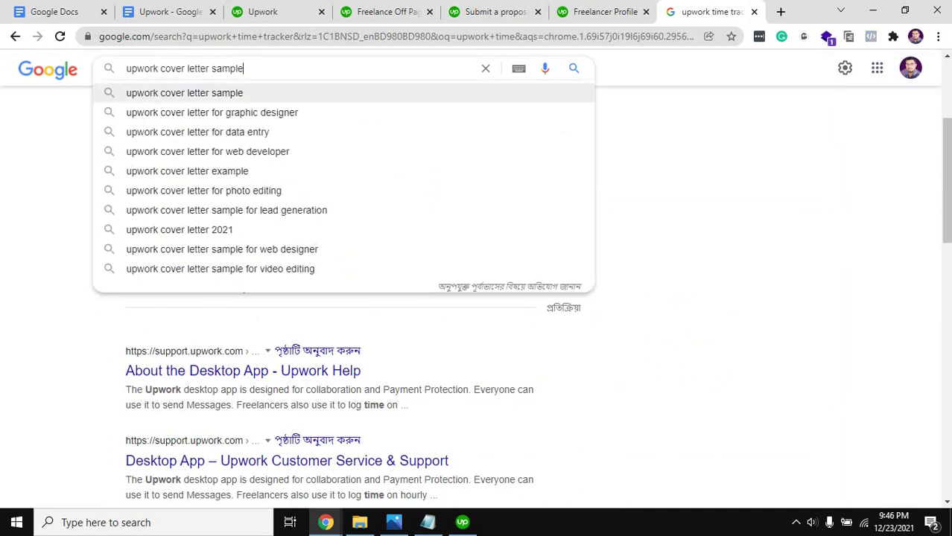
key(Return)
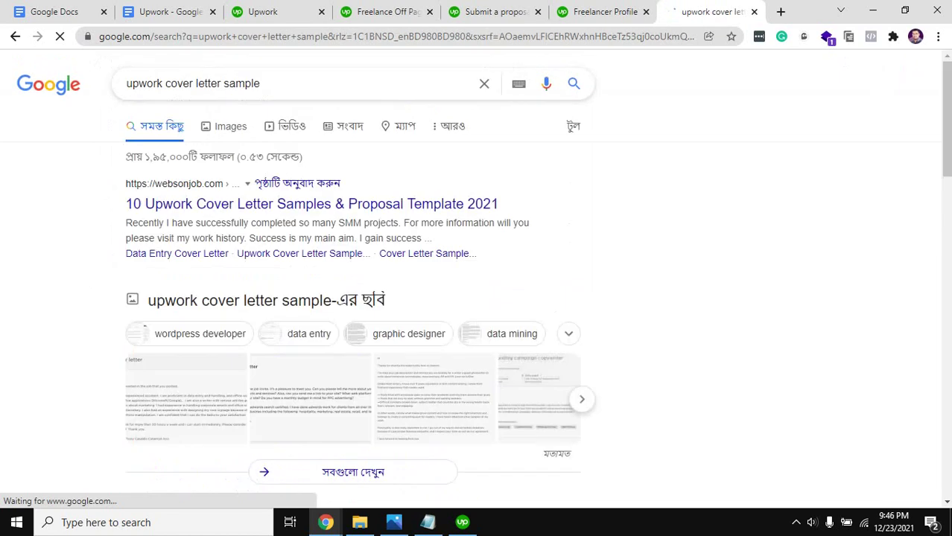
- Dismiss the search suggestions and open a sample cover letter from the image results
click(261, 83)
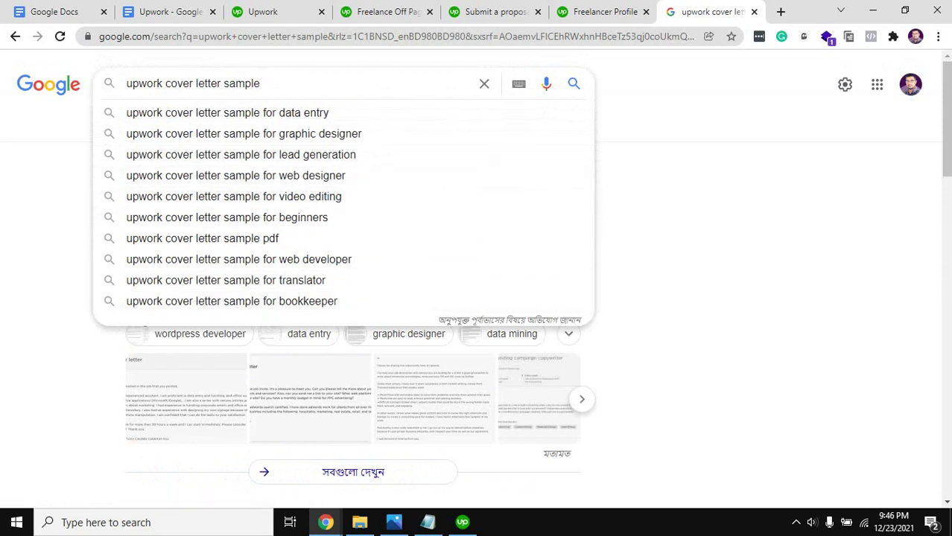
key(Escape)
click(310, 399)
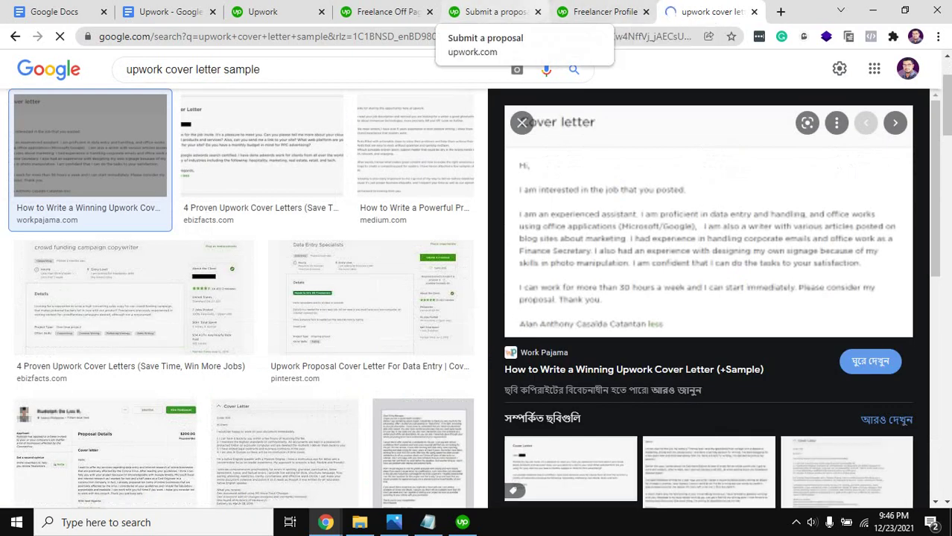
- Go back to the Upwork proposal form and review it from the job details down to the cover letter field
click(493, 11)
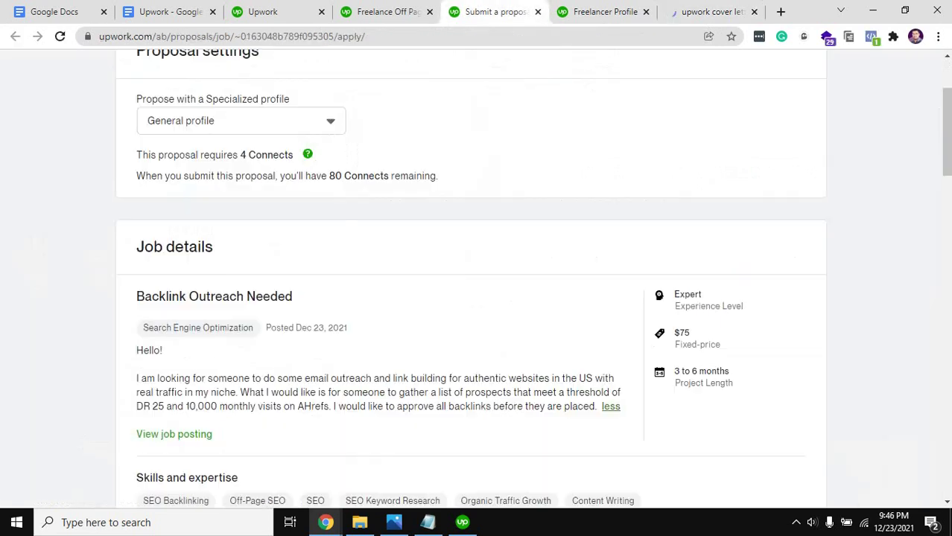
scroll(476, 279, down, 8)
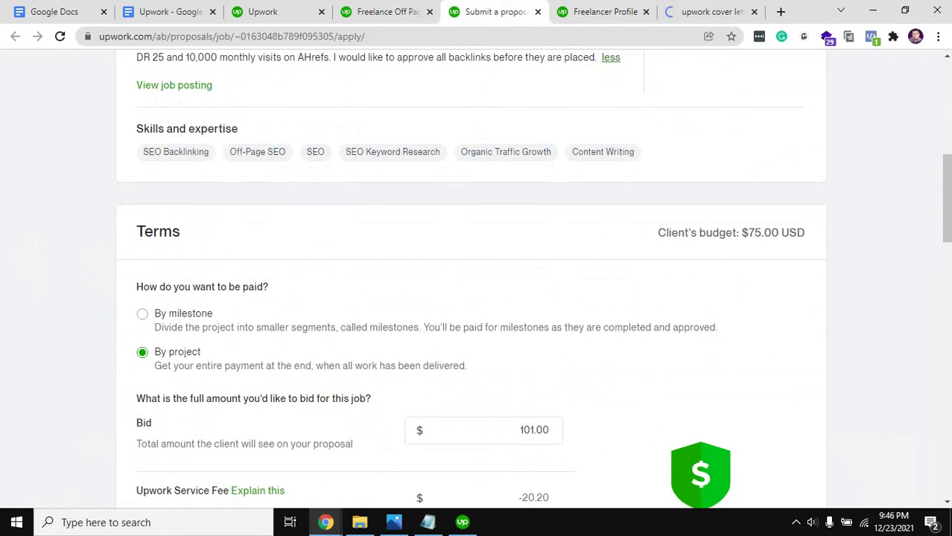
scroll(477, 278, down, 2)
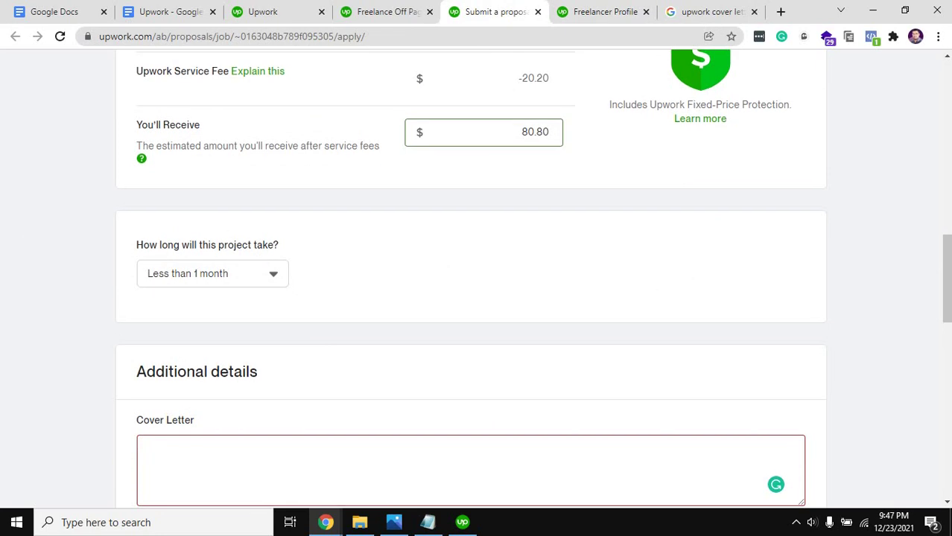
scroll(476, 278, down, 3)
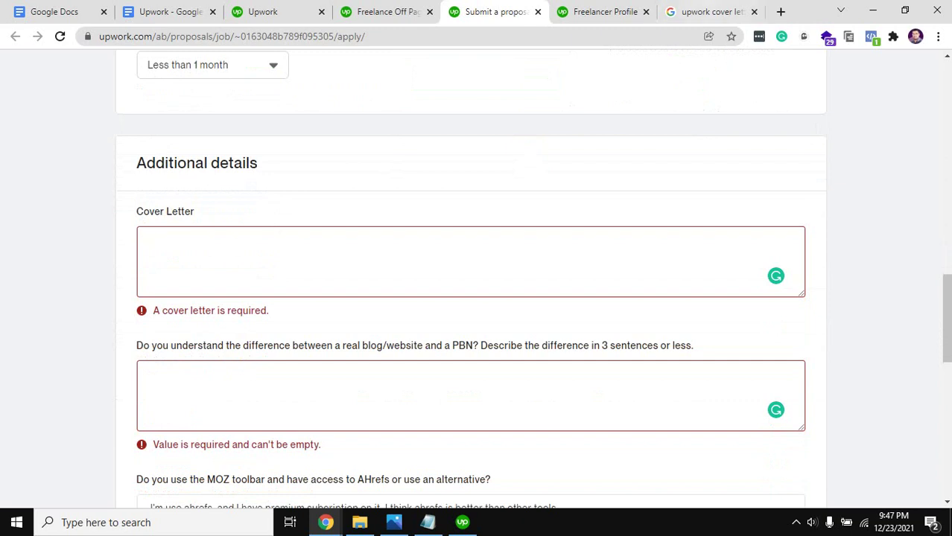
- Revisit the sample cover letter image and switch to the Backlink Outreach Needed job post on Upwork
click(708, 11)
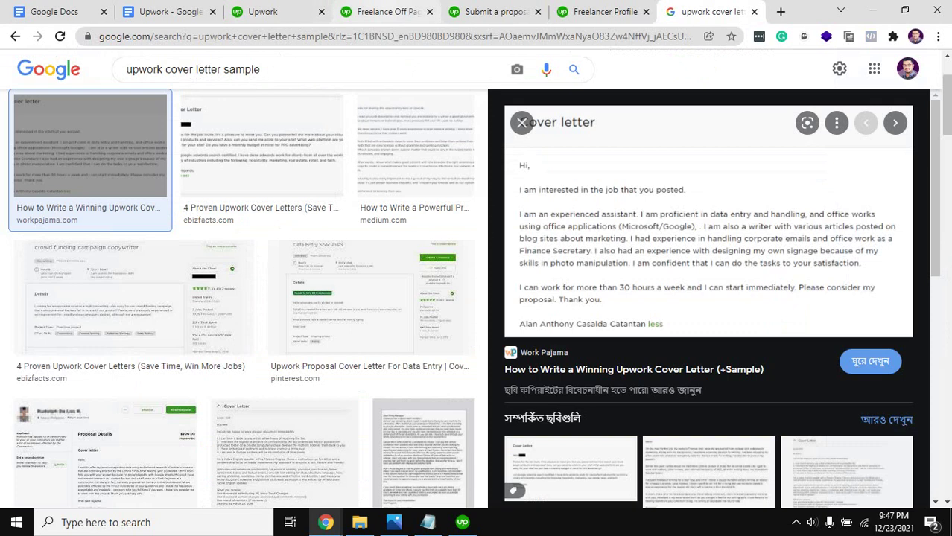
click(388, 11)
click(707, 11)
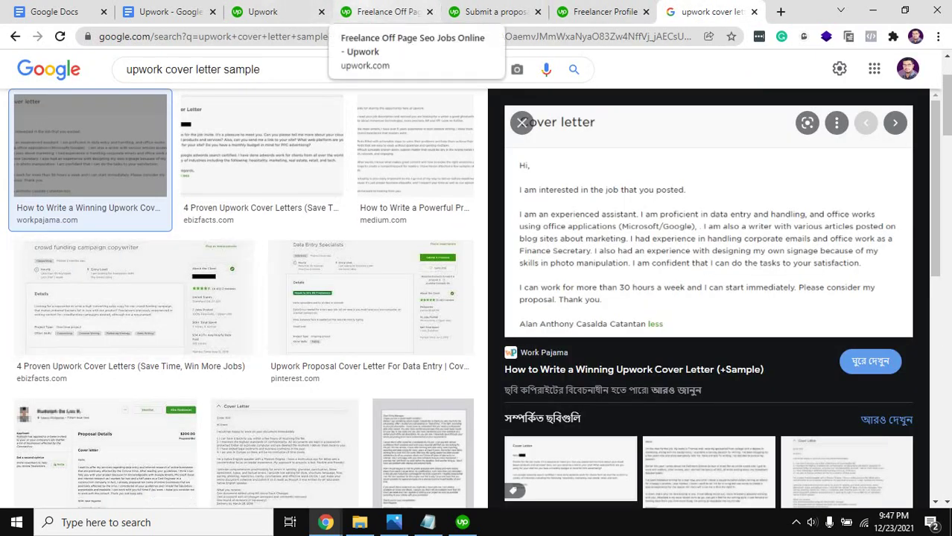
click(386, 11)
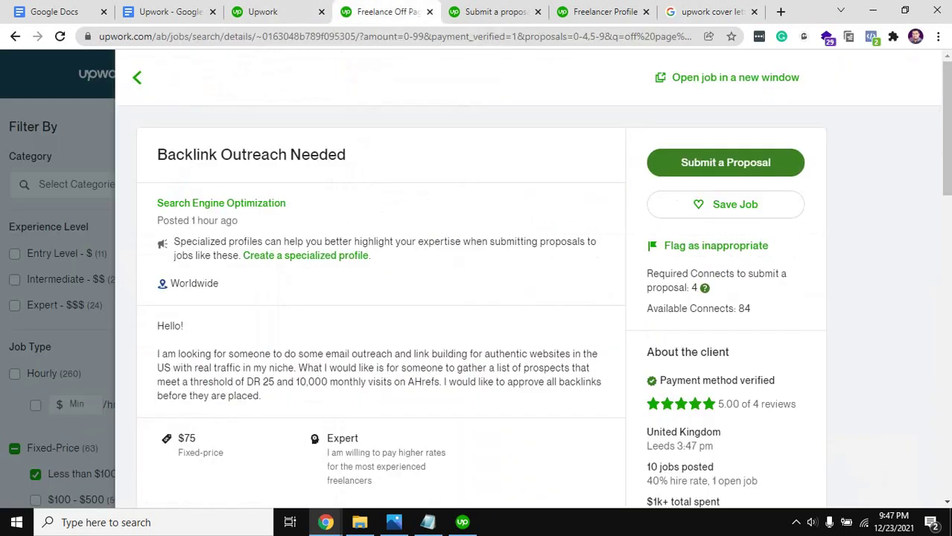
- Review the Backlink Outreach Needed job post from its description to the client's history and the screening questions
drag(158, 325, 260, 395)
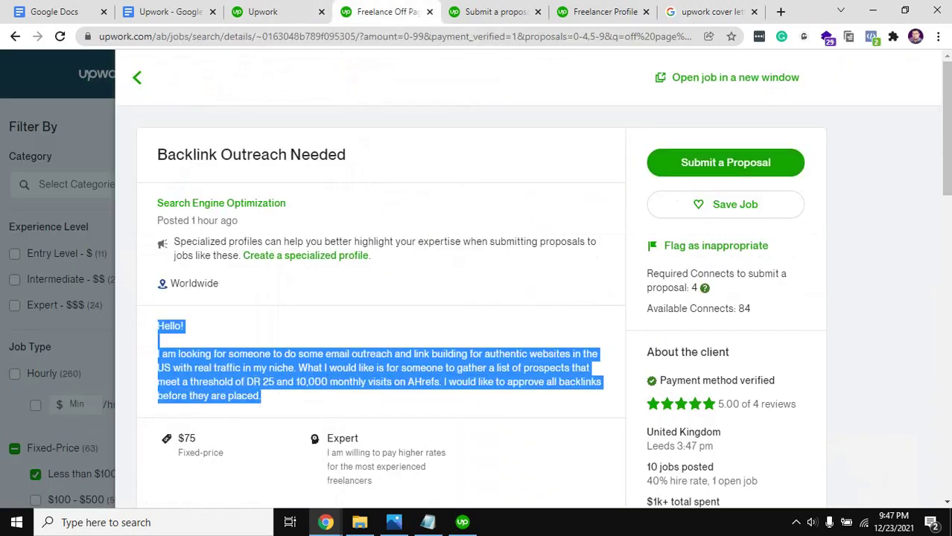
scroll(480, 298, down, 10)
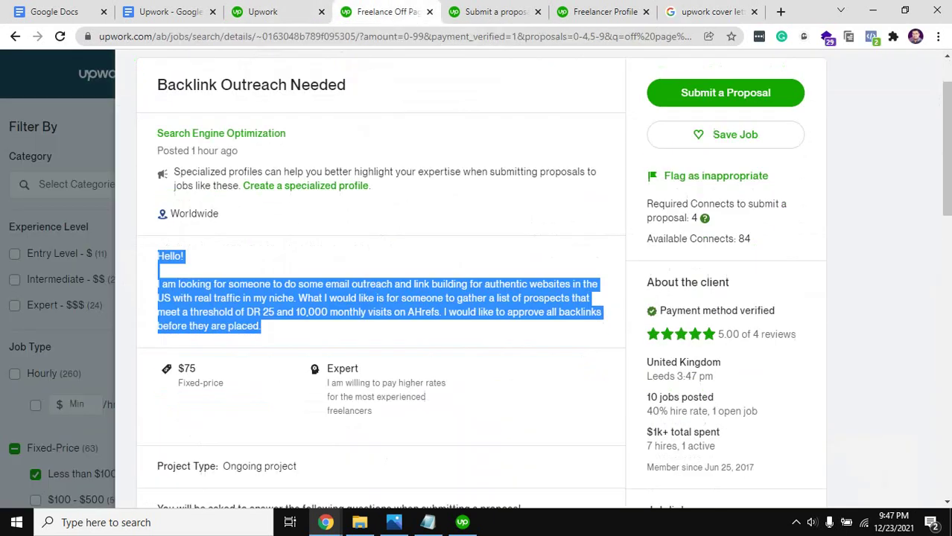
scroll(480, 298, down, 3)
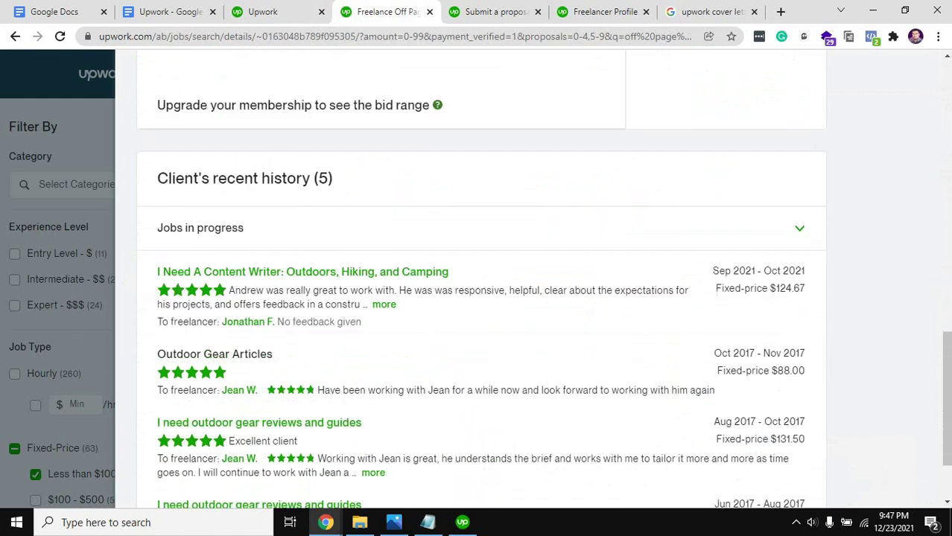
scroll(481, 297, up, 6)
scroll(380, 283, up, 6)
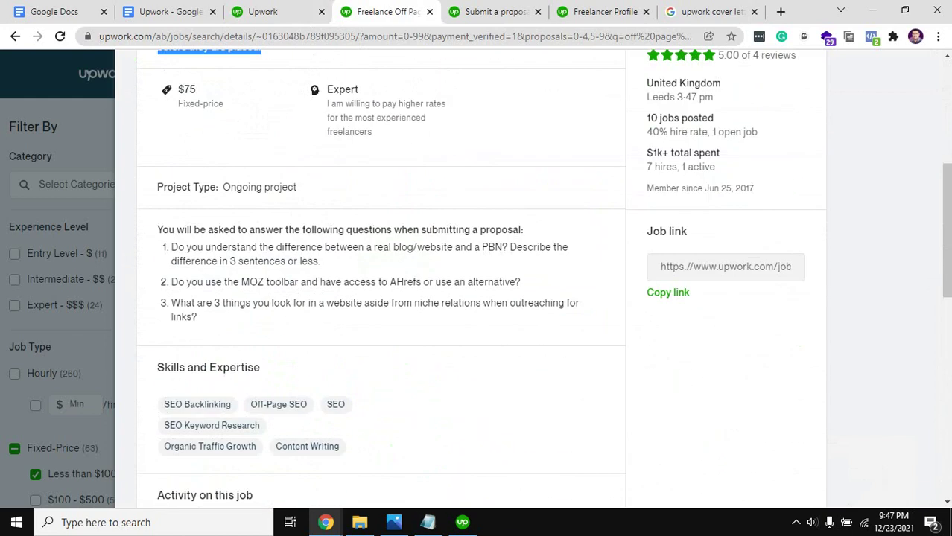
- Return to the proposal form and examine the job description's requirements for email outreach, link building, DR 25 and 10,000 monthly visits
key(ctrl+shift+Tab)
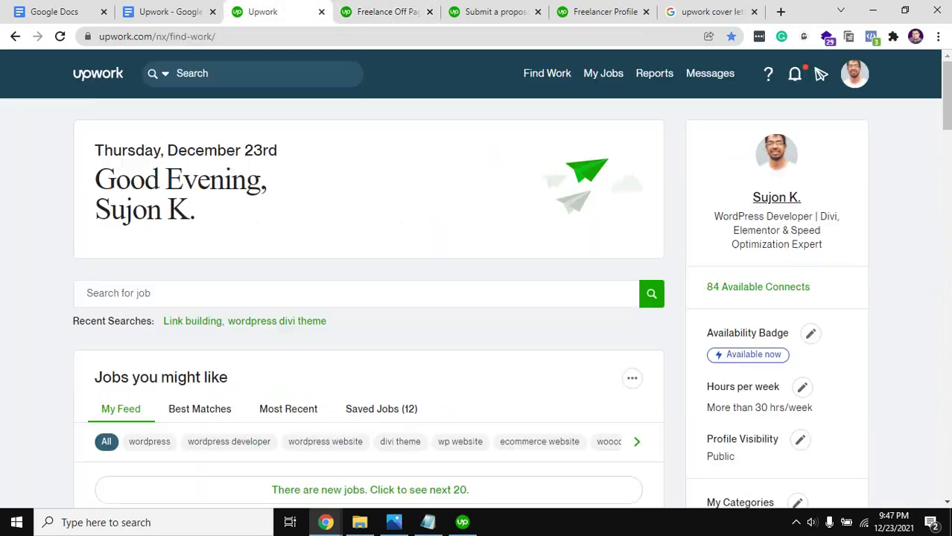
key(ctrl+Tab)
key(ctrl+Tab)
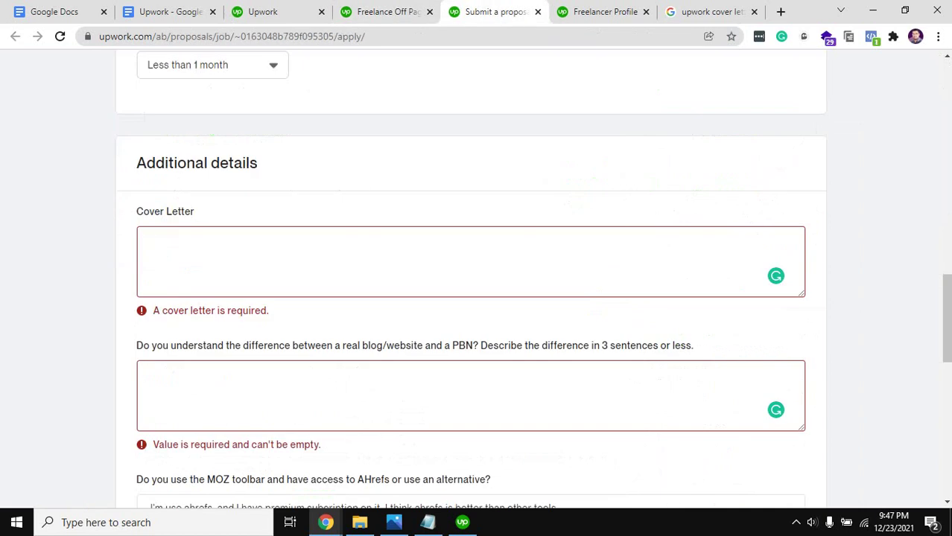
scroll(477, 298, down, 1)
scroll(476, 283, up, 12)
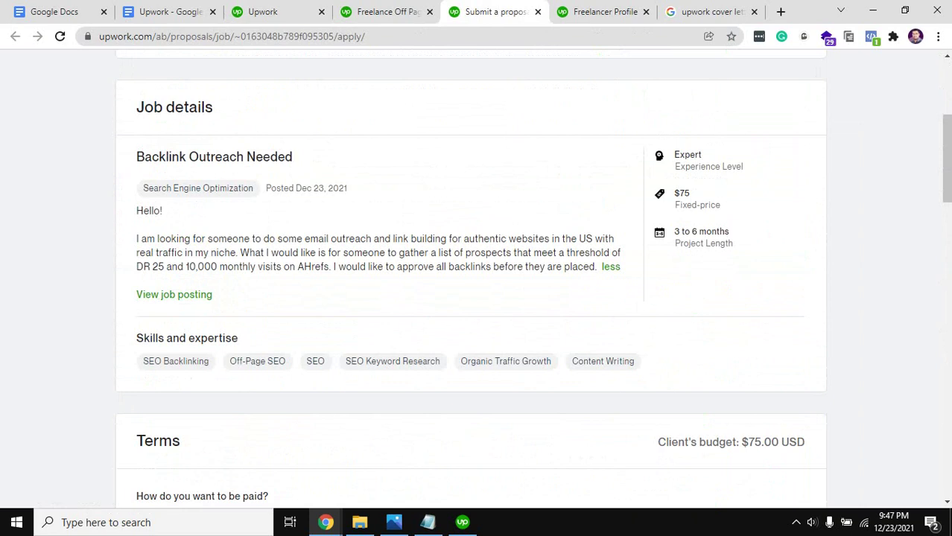
double_click(174, 238)
double_click(202, 266)
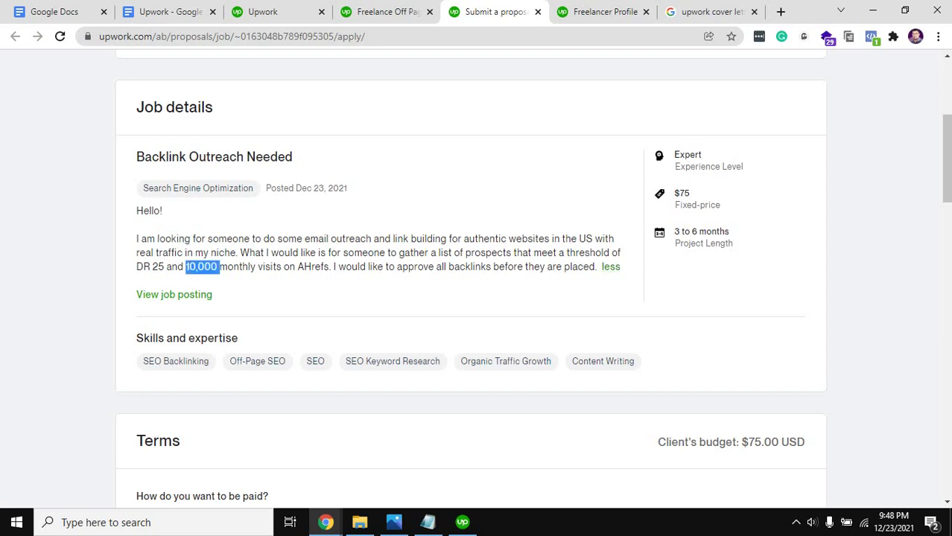
double_click(151, 267)
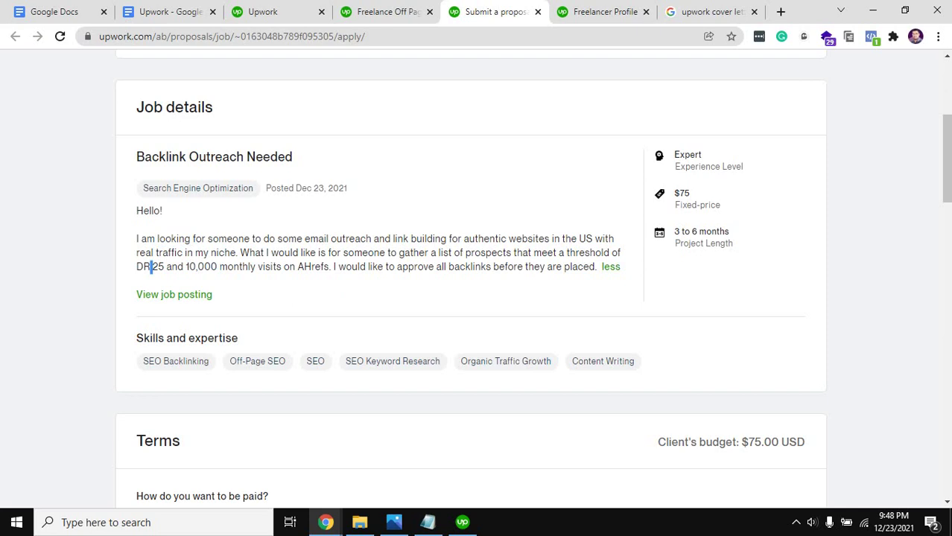
double_click(158, 267)
double_click(223, 252)
double_click(228, 239)
drag(184, 253, 136, 238)
- Examine the job description's closing sentence about approving all backlinks before they are placed
double_click(469, 266)
triple_click(508, 267)
click(508, 266)
triple_click(523, 267)
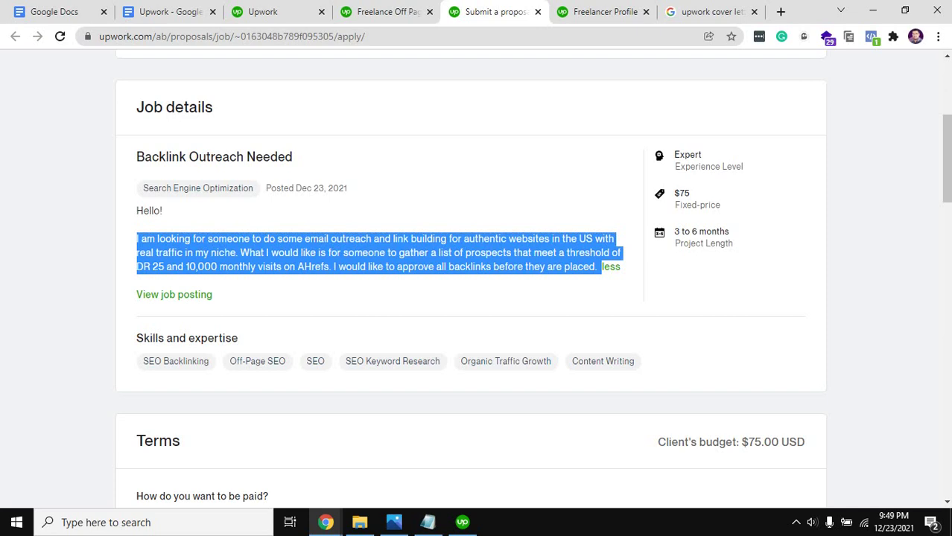
double_click(509, 267)
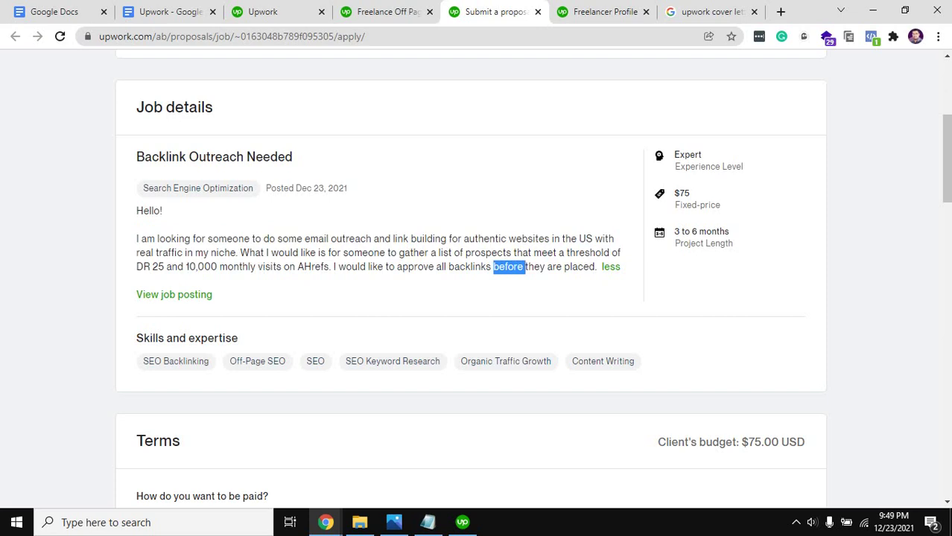
double_click(508, 267)
double_click(445, 252)
double_click(469, 267)
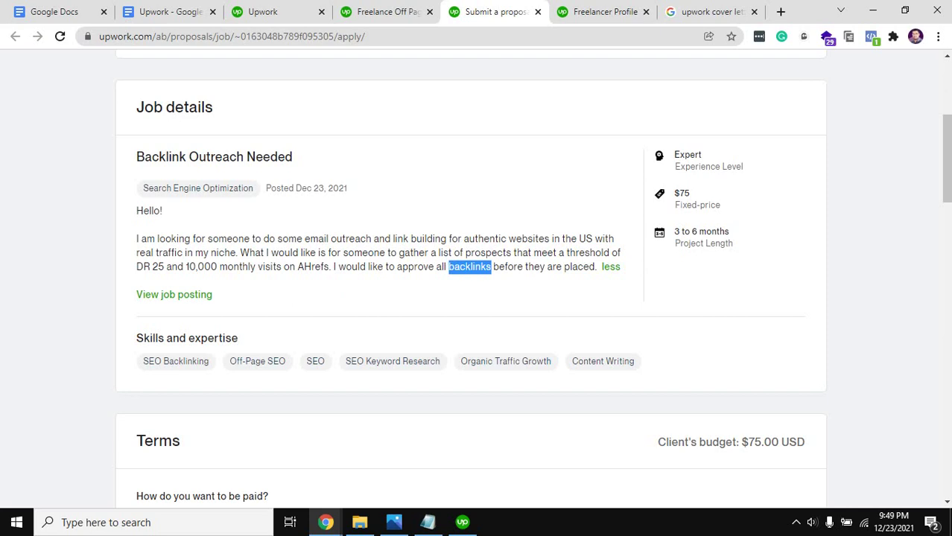
- Start the cover letter with the greeting "Hello there,"
scroll(477, 283, down, 12)
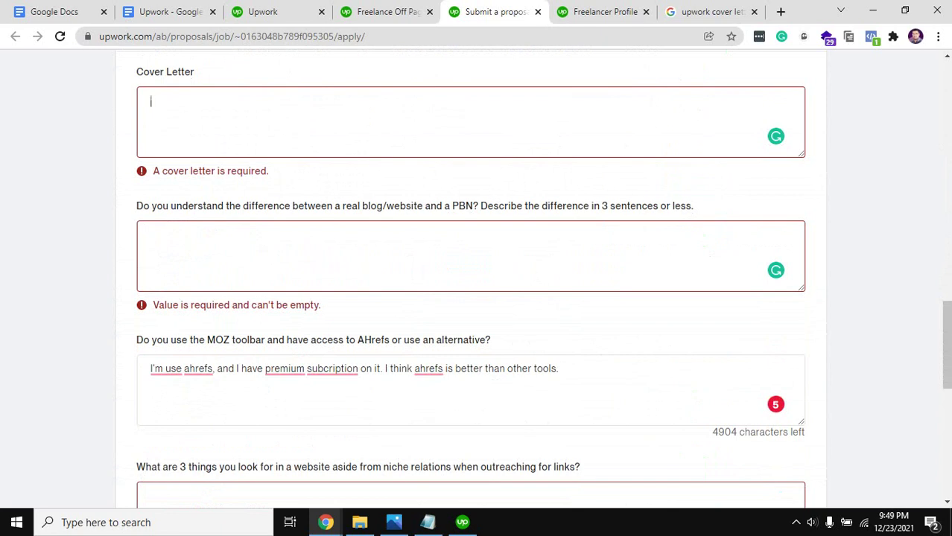
text(H)
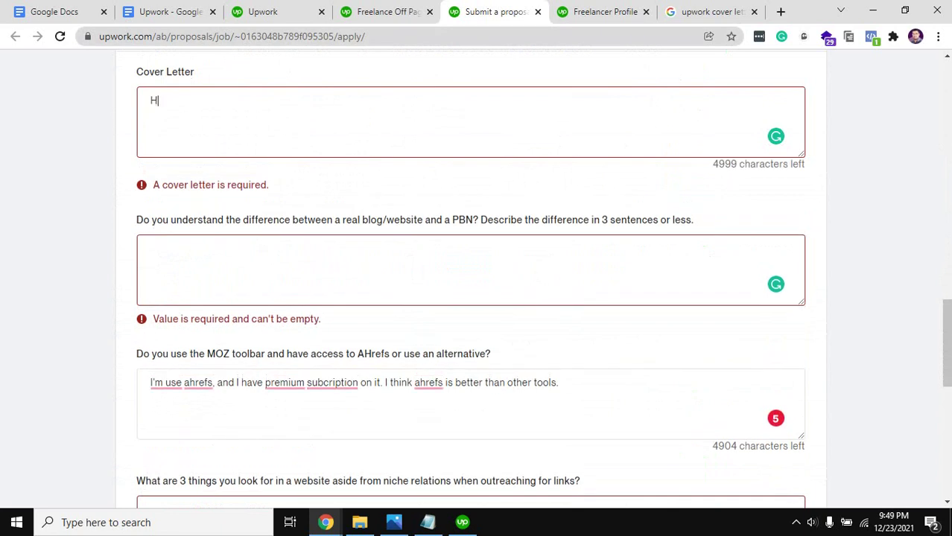
text(ello there,)
- Go back to the Backlink Outreach Needed job post and look through the client's recent history
scroll(477, 279, up, 2)
scroll(476, 280, up, 3)
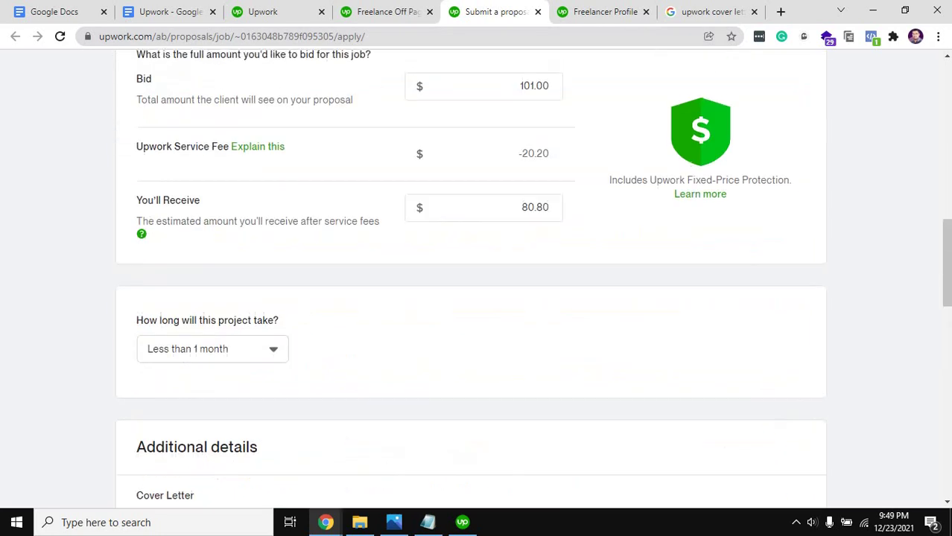
scroll(477, 280, up, 3)
key(ctrl+Tab)
key(ctrl+shift+Tab)
key(ctrl+shift+Tab)
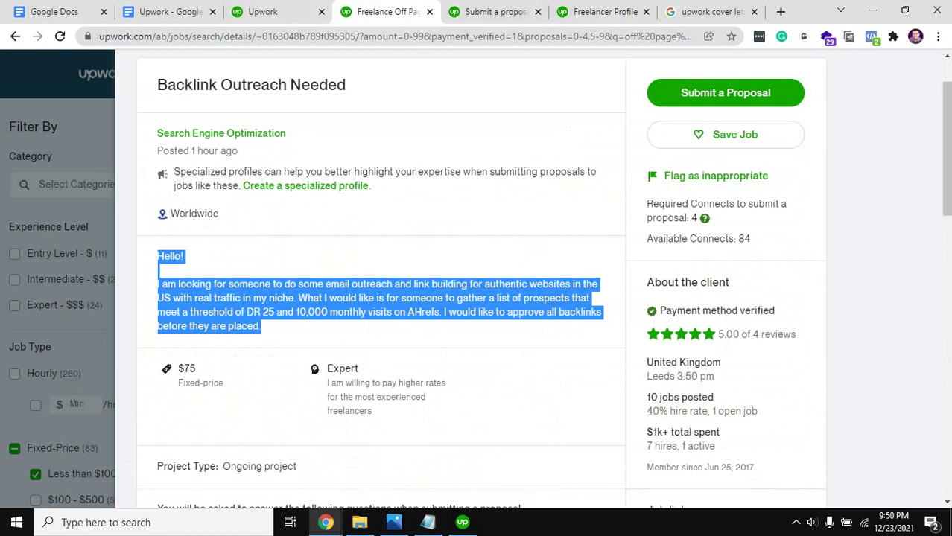
scroll(476, 280, down, 6)
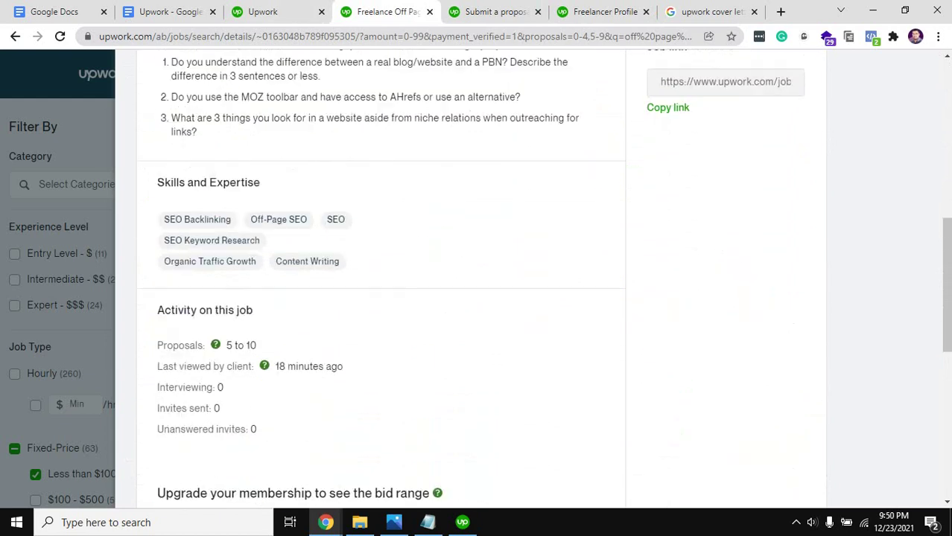
scroll(476, 279, down, 5)
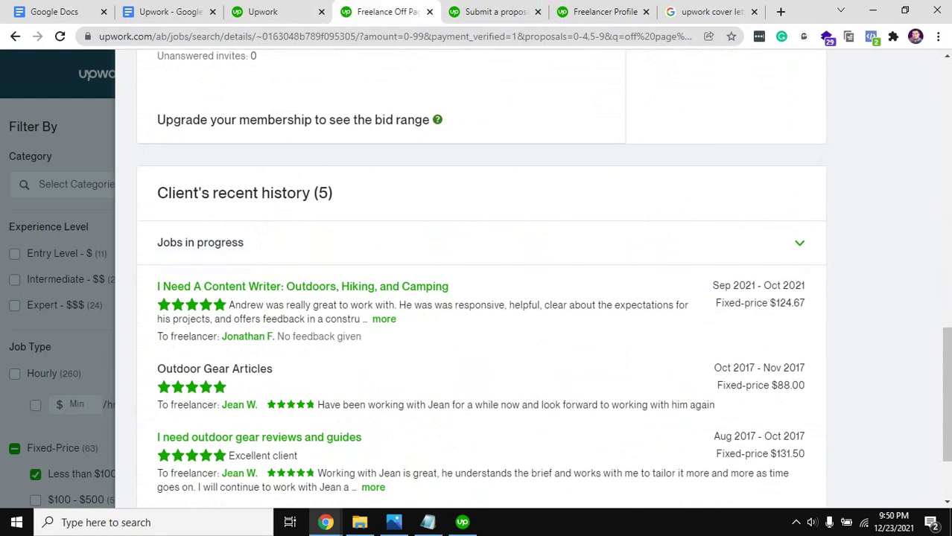
drag(157, 193, 333, 193)
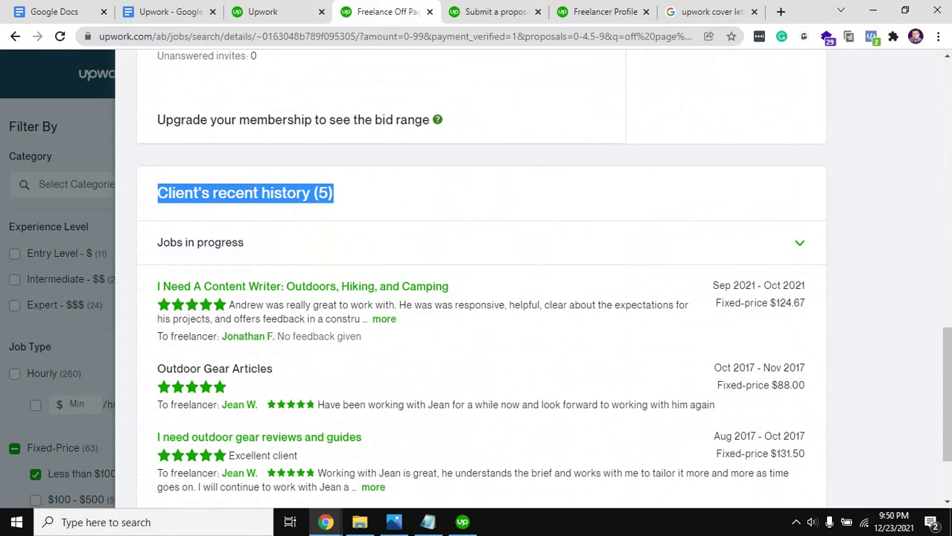
scroll(476, 279, down, 1)
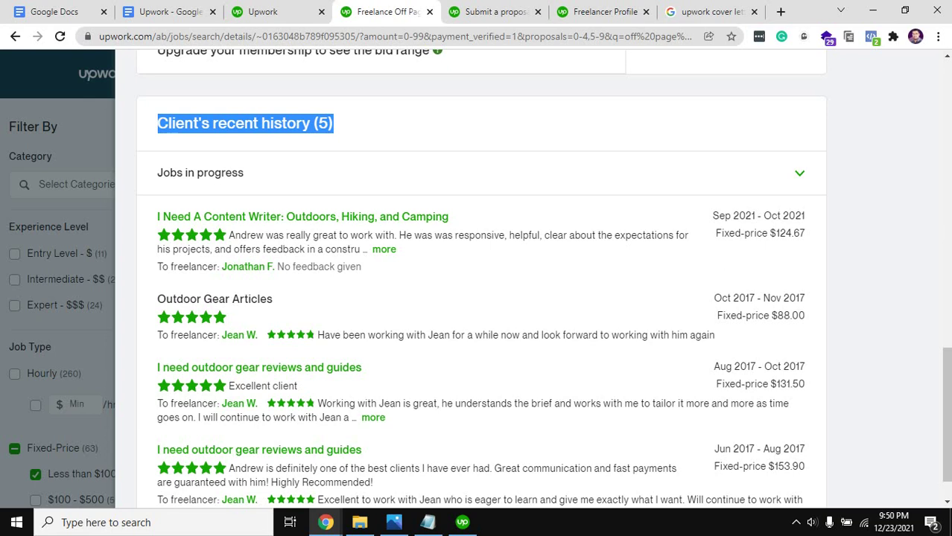
- Expand the full review of the outdoors, hiking and camping content writer job and look for the client's first name
click(383, 250)
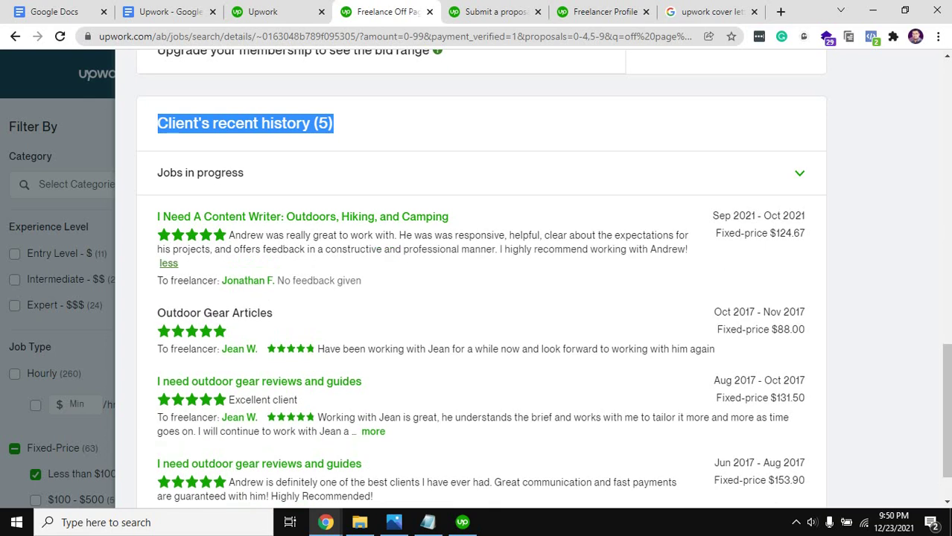
drag(229, 235, 395, 235)
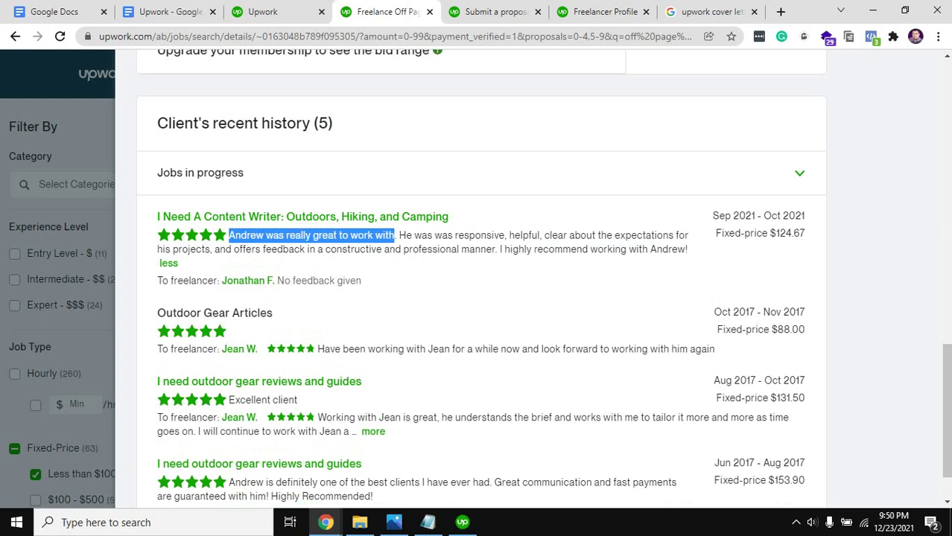
drag(229, 235, 265, 235)
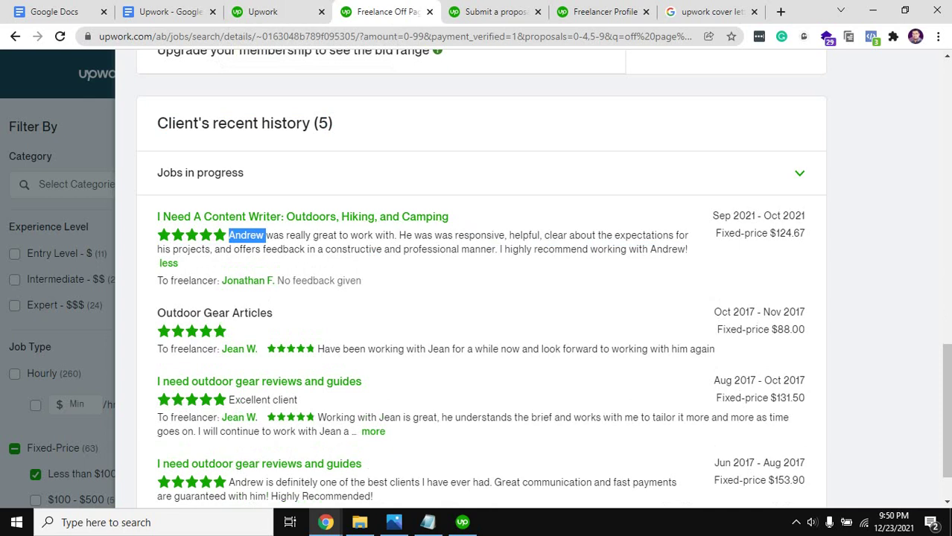
scroll(480, 276, down, 1)
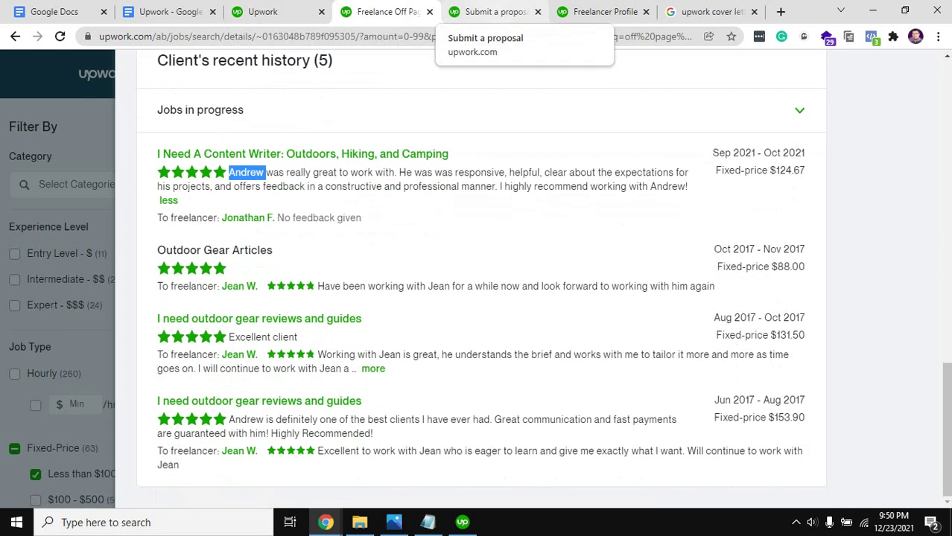
- Return to the proposal form, replace "there" in the cover letter greeting with the client's first name, and begin a new line
click(492, 12)
scroll(476, 279, up, 4)
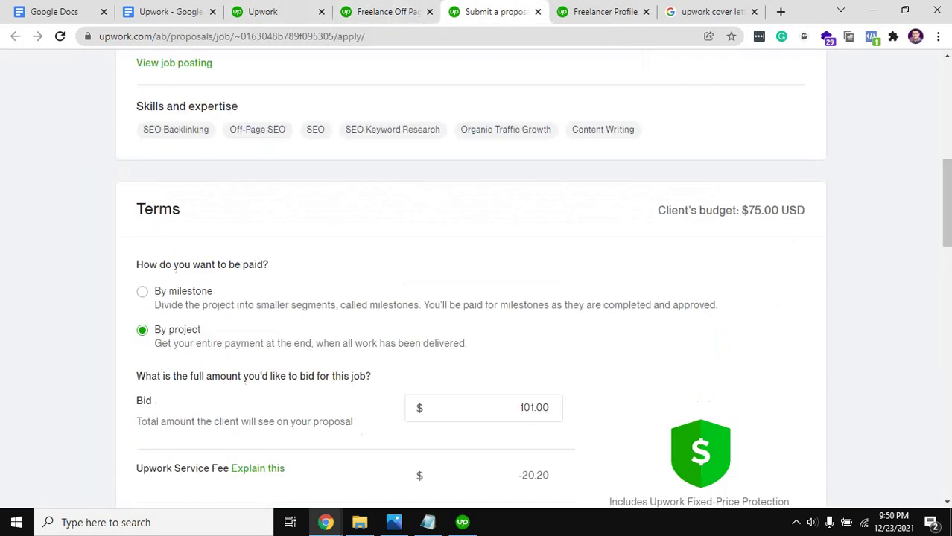
scroll(476, 279, down, 6)
scroll(477, 279, down, 4)
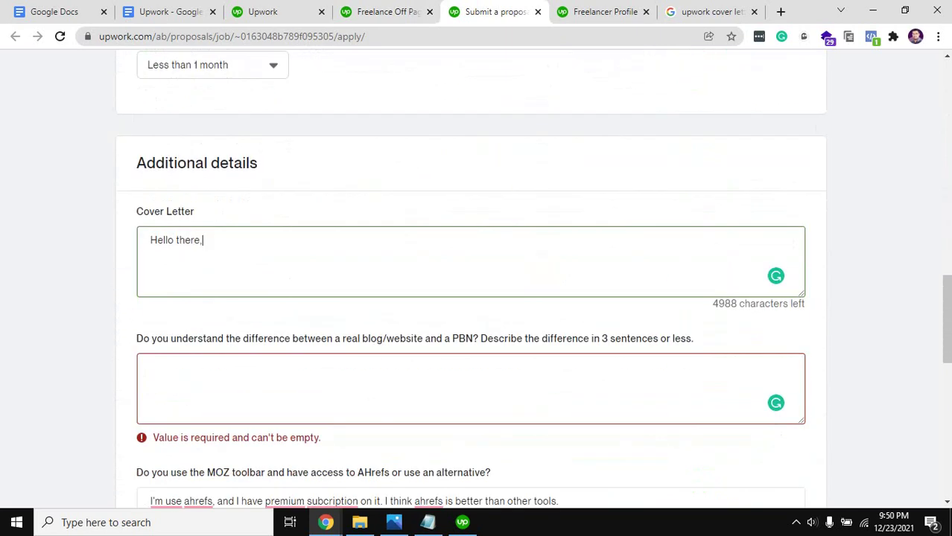
double_click(187, 240)
text(Andrew)
key(BackSpace)
key(BackSpace)
text(,)
key(Return)
- Write "I have read your job post," on the cover letter's second line
scroll(469, 298, up, 4)
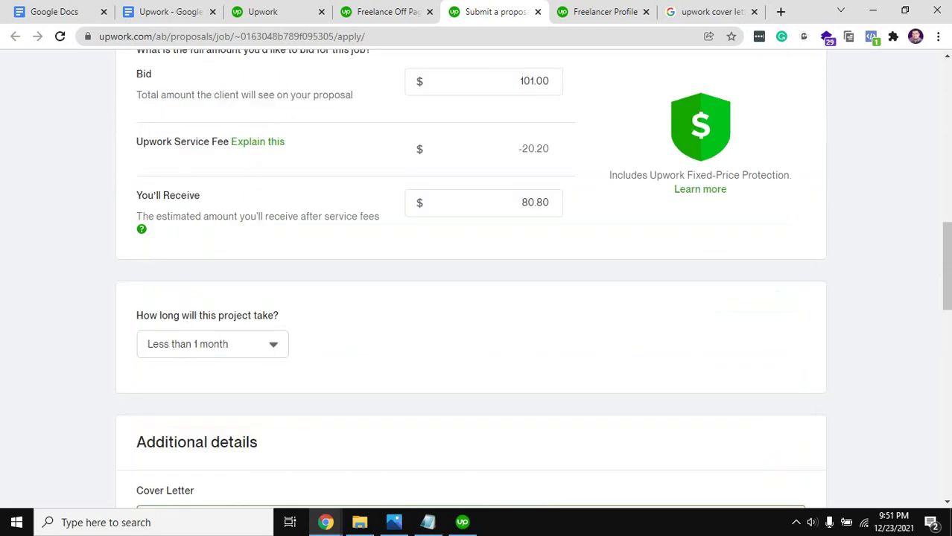
scroll(469, 298, down, 4)
text(I)
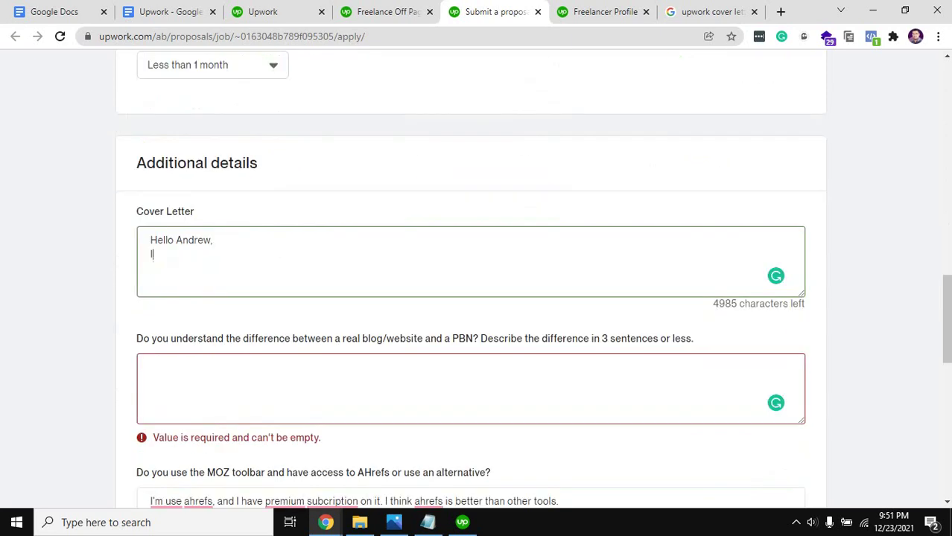
text(')
key(BackSpace)
text(have,)
key(BackSpace)
text(read )
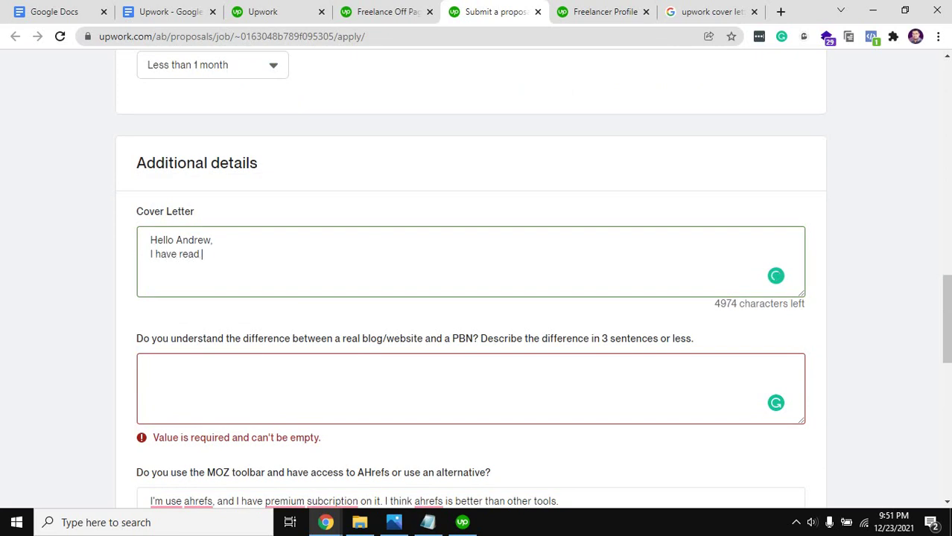
text(your job pos)
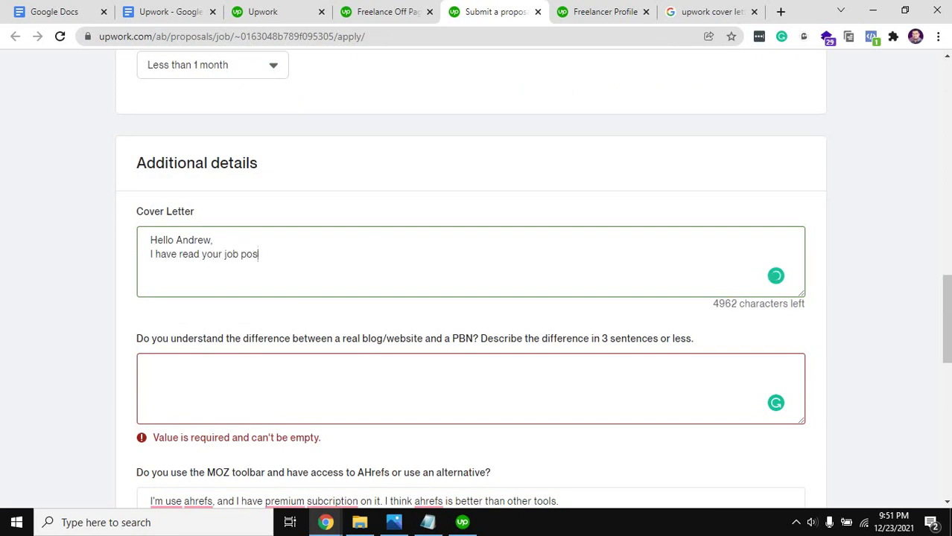
text(t,)
- Insert the word "full" before "job post" in the cover letter
click(219, 254)
text(ful)
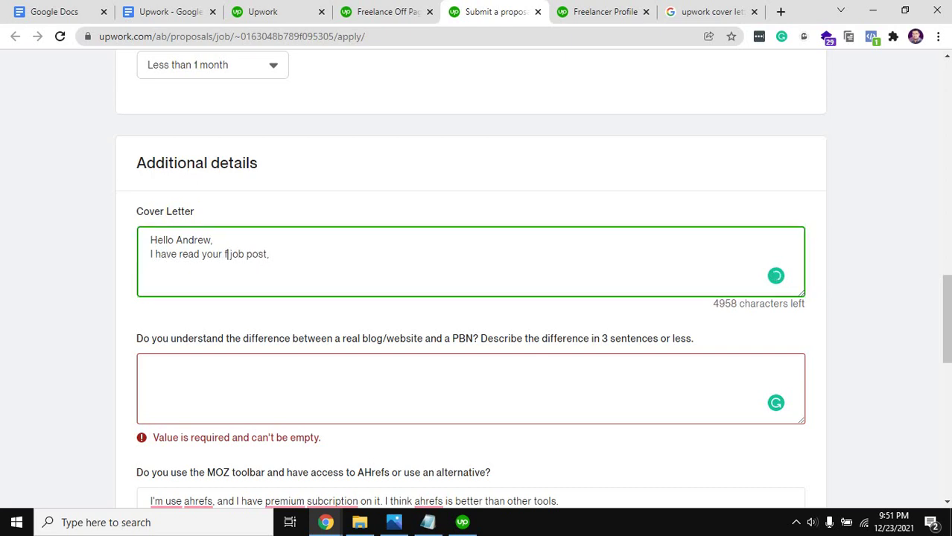
text(l)
- Replace the comma after "job post" in the cover letter with "and understand that you need some backlinks"
click(278, 254)
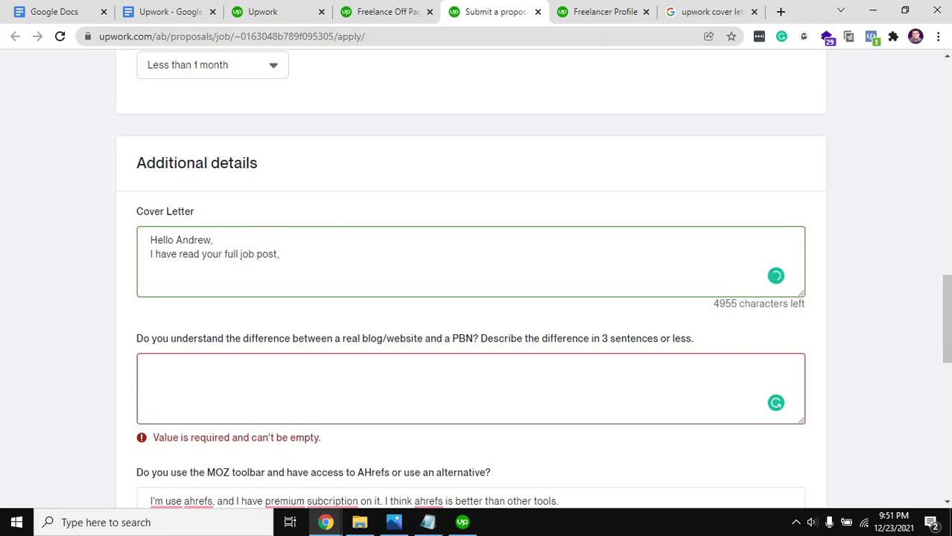
key(BackSpace)
text(and understand th)
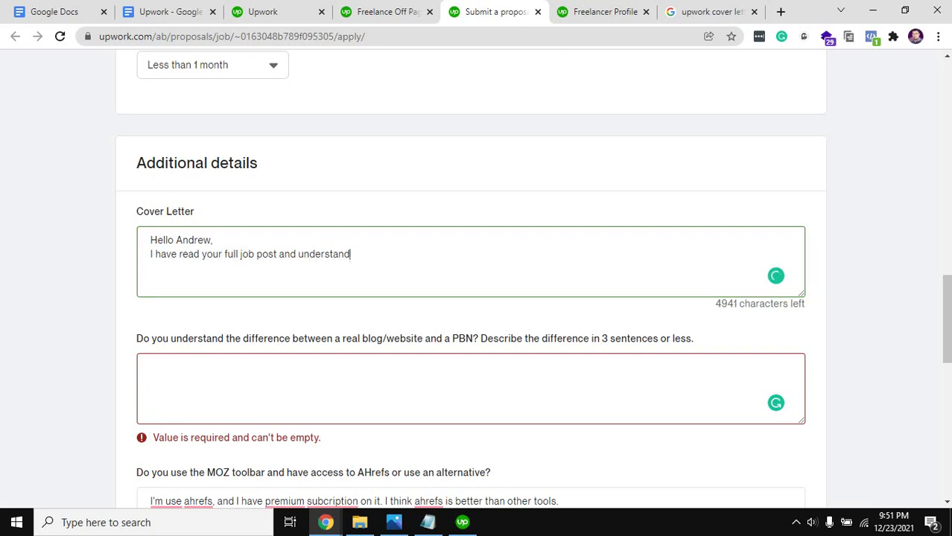
key(BackSpace)
key(BackSpace)
text(that you.)
key(BackSpace)
key(BackSpace)
text(nee)
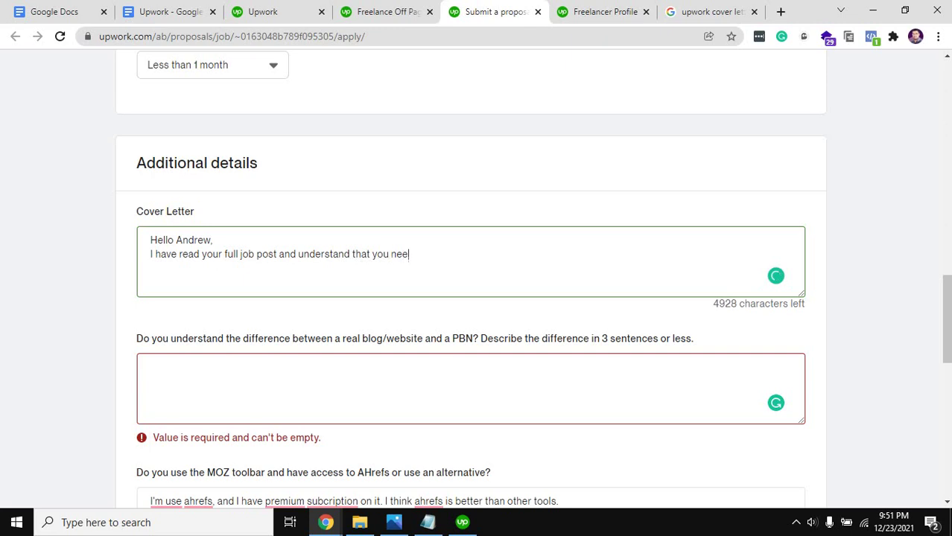
text(d some backlinks)
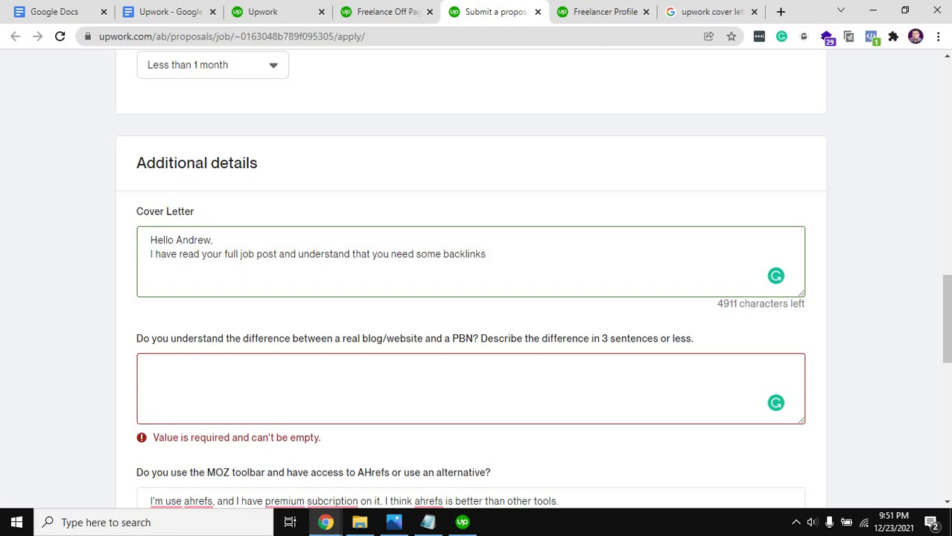
- Continue the cover letter's second line with "based on US location with 10k+ traffic on ahrefs."
text(based on USA loc)
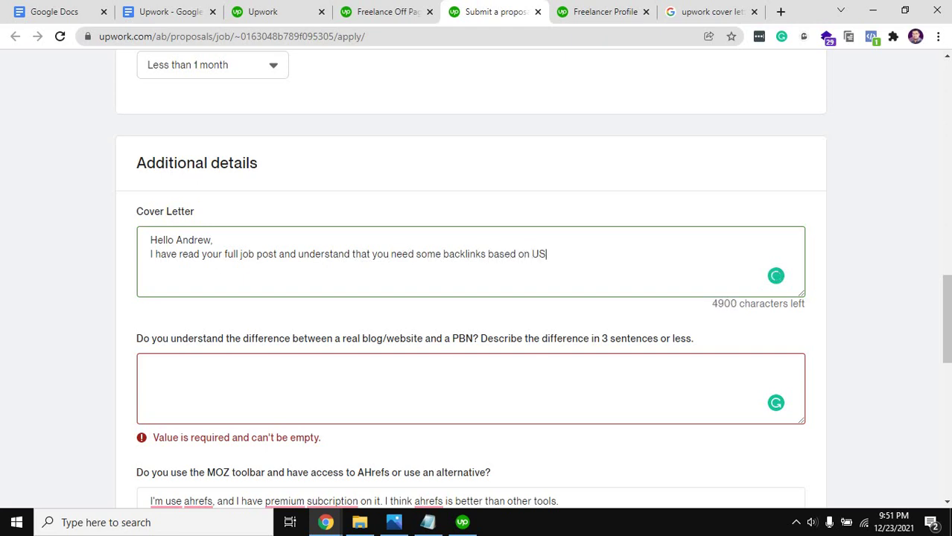
key(BackSpace)
key(BackSpace)
key(BackSpace)
key(BackSpace)
key(BackSpace)
key(BackSpace)
text(S L)
key(BackSpace)
text(location, with )
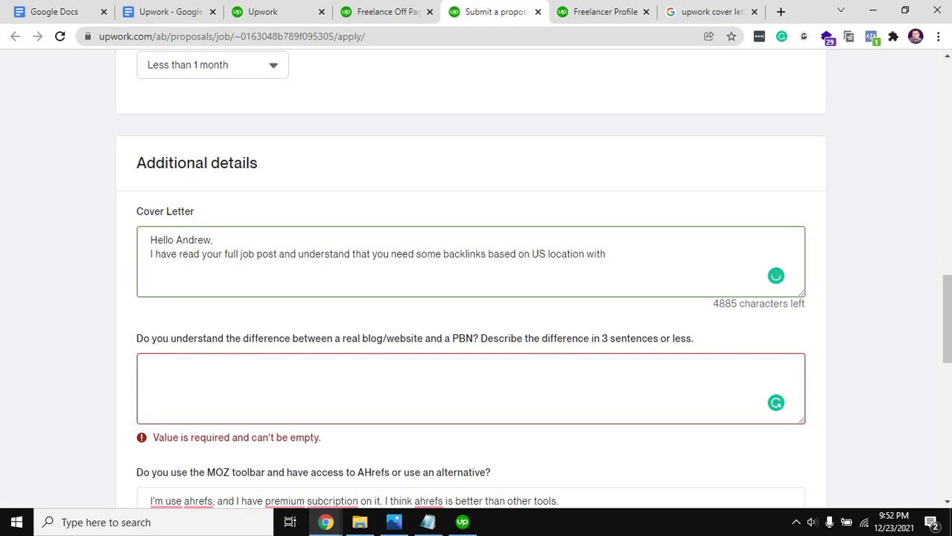
text(10k+ traffic on a)
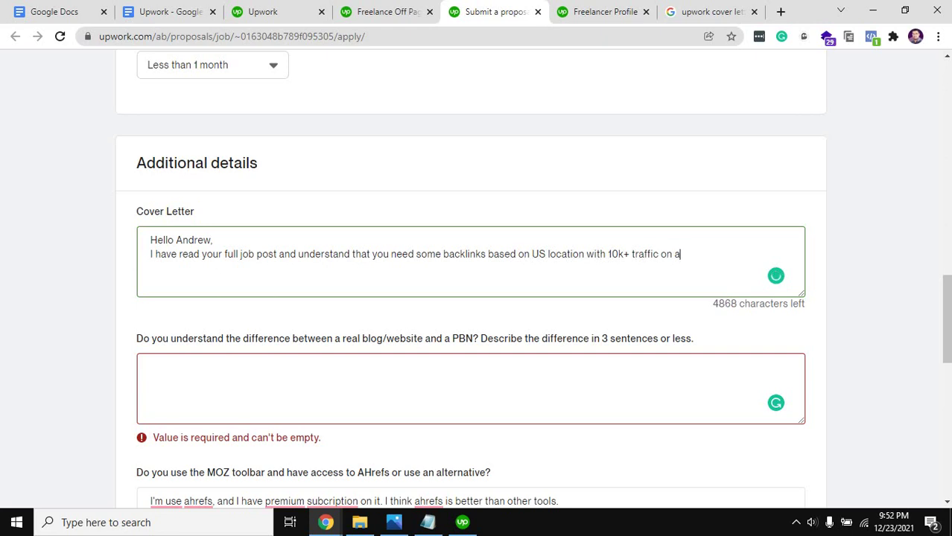
text(hrefs.)
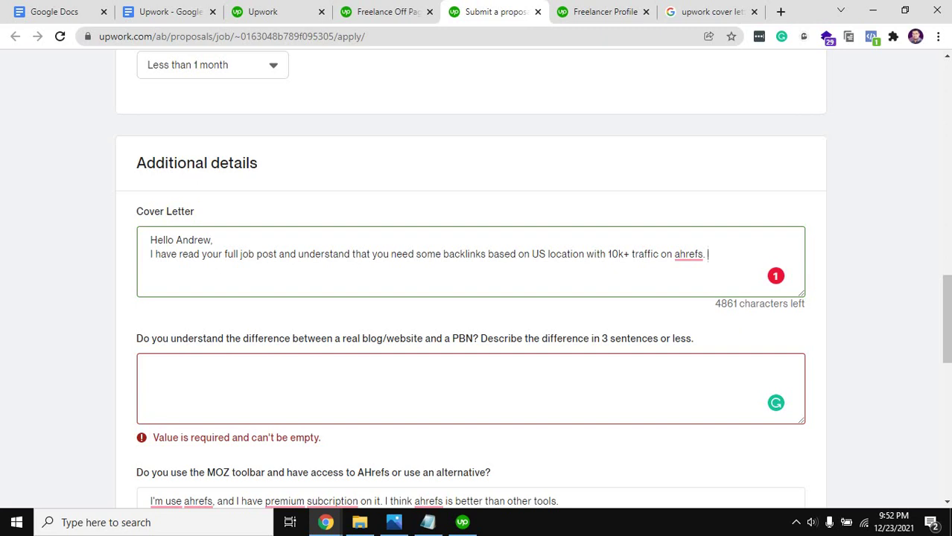
- Replace the cover letter's second line with the applicant's name and "I'm seo expert, I have 10+ experienc, and I can do your job with $50."
drag(707, 254, 150, 254)
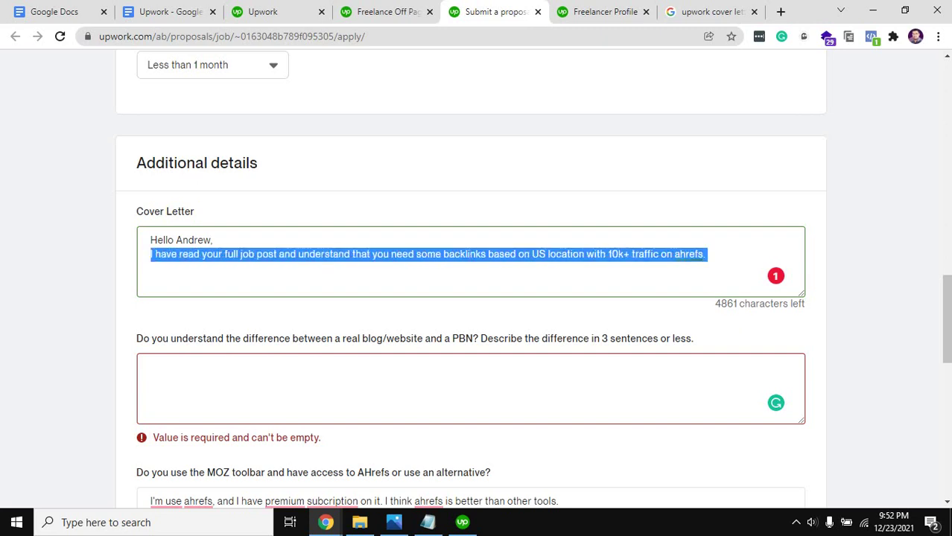
key(BackSpace)
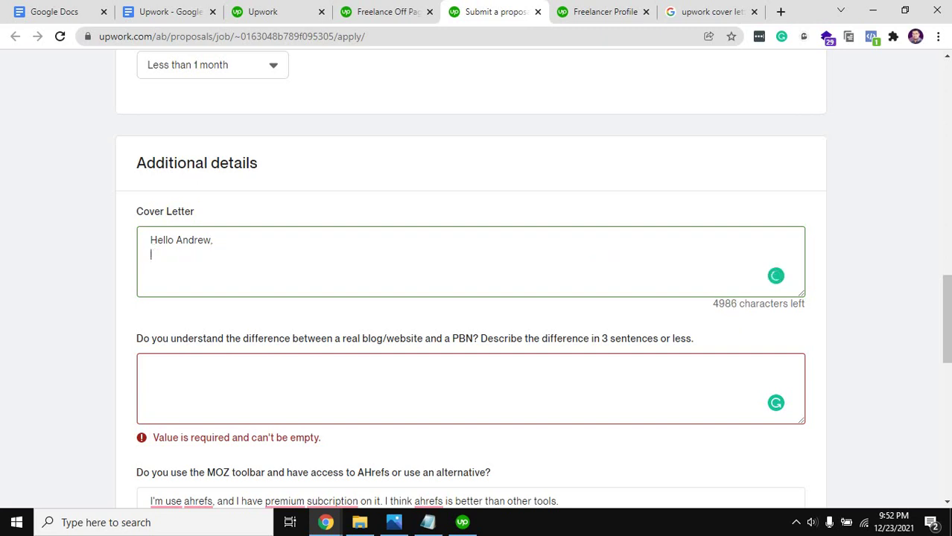
text(I'm su)
text(jon, I,'m seo e)
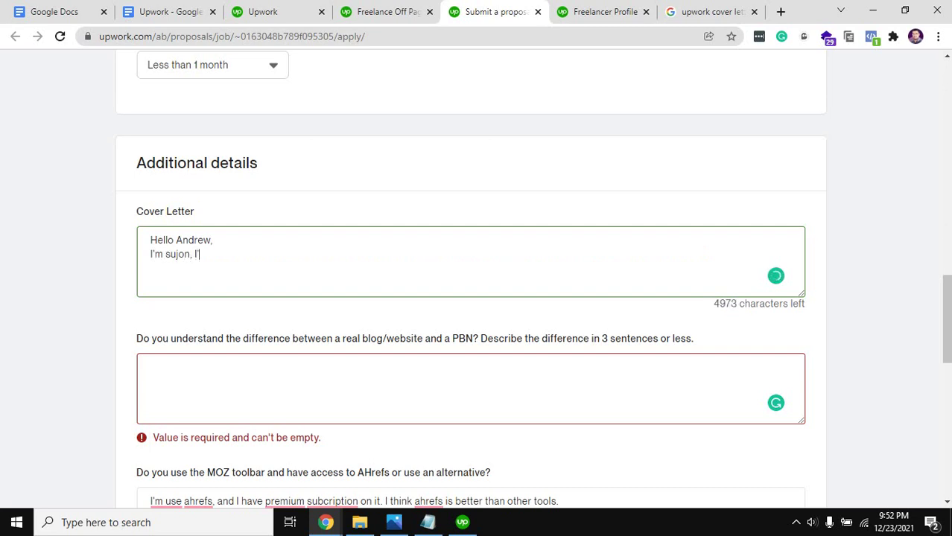
text(xpe)
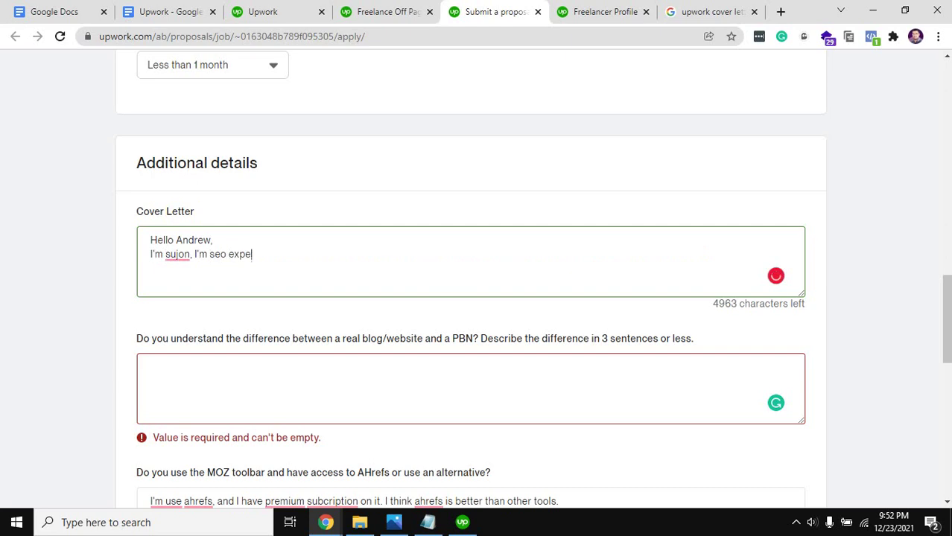
text(rt, )
text(I have 10+ expe)
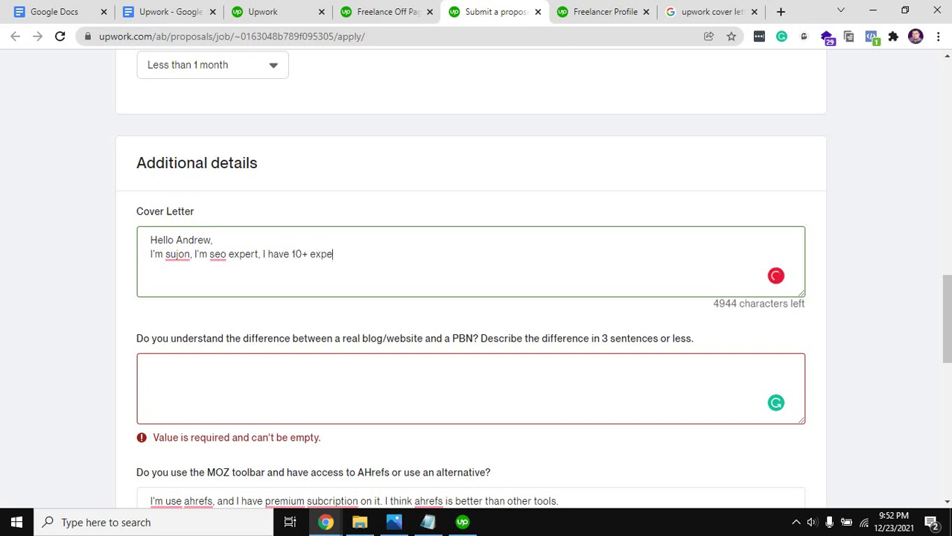
text(rienc, and I can )
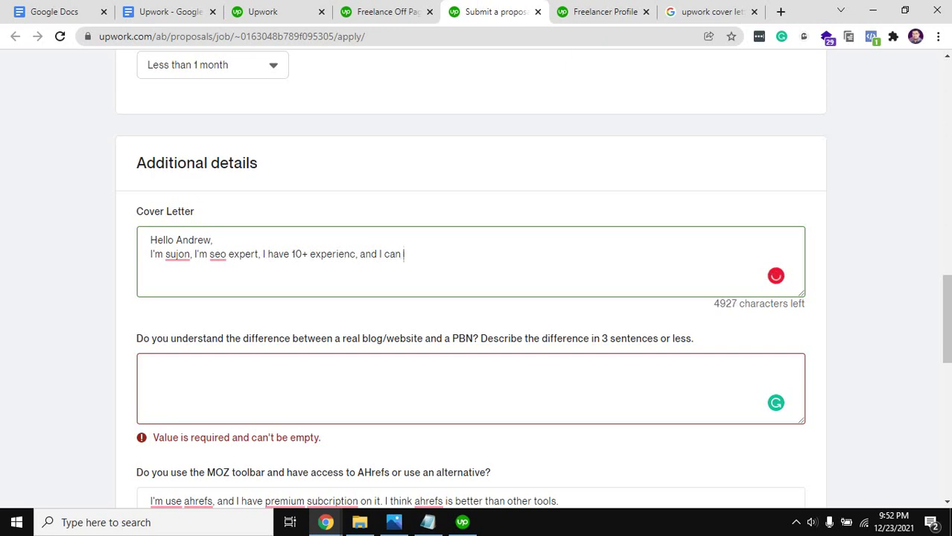
text(do your job)
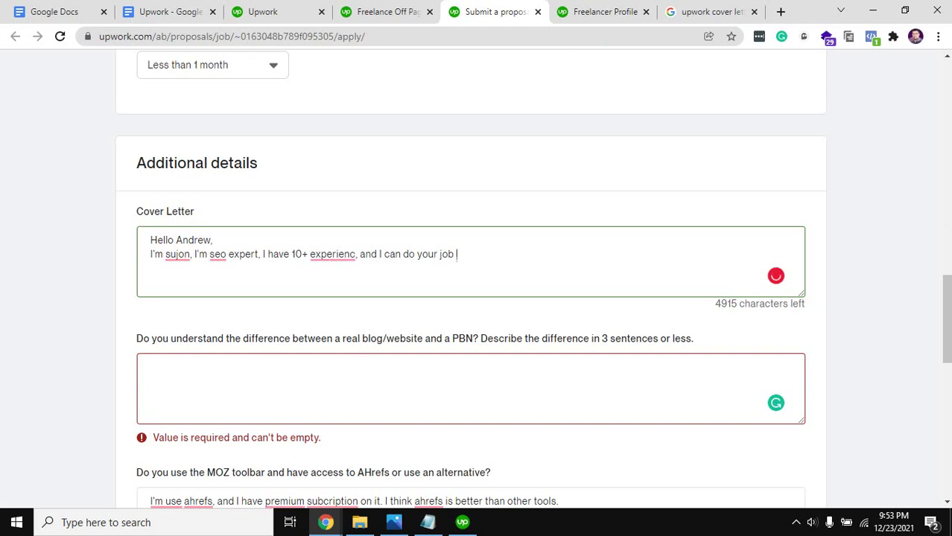
text( with $50)
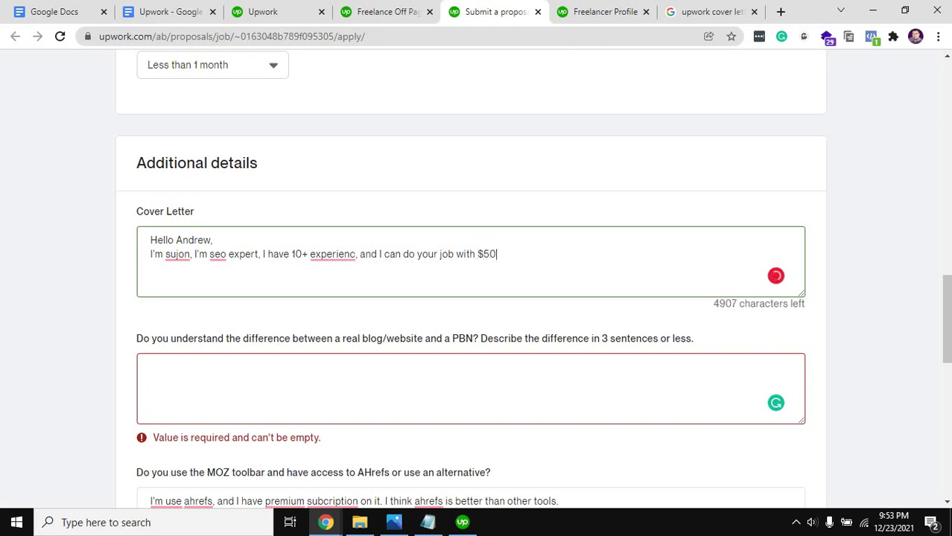
text(.)
- Check the bid terms, replace the whole cover letter with "bujsen......" and begin a new line
scroll(477, 283, up, 11)
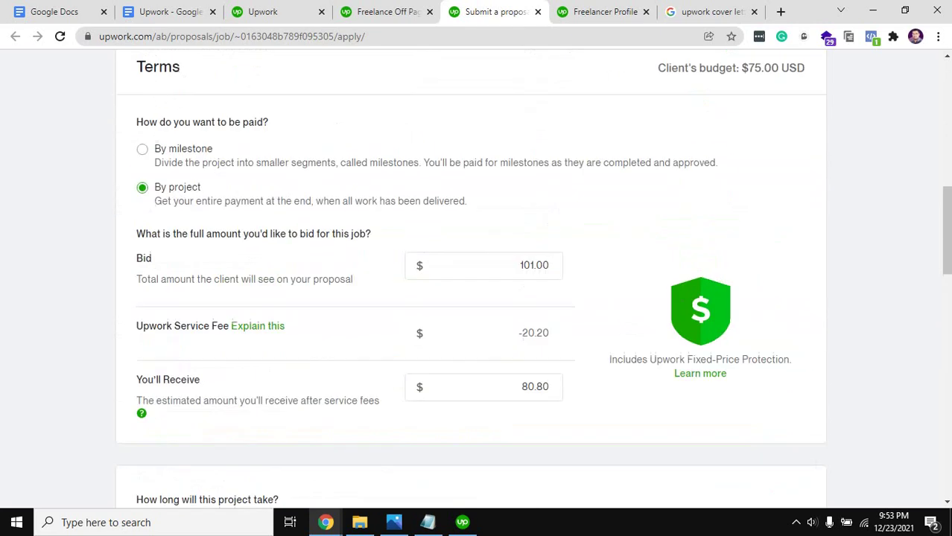
scroll(477, 283, down, 10)
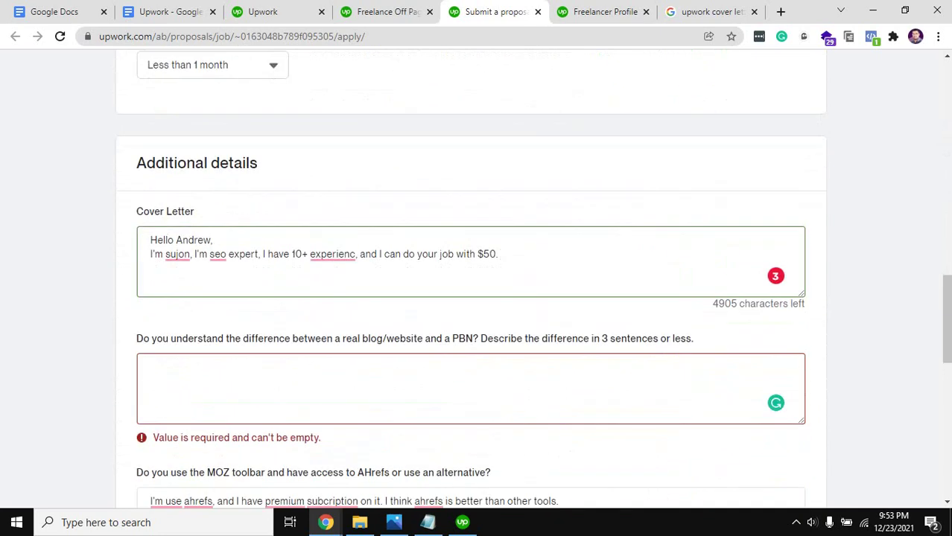
scroll(477, 283, up, 6)
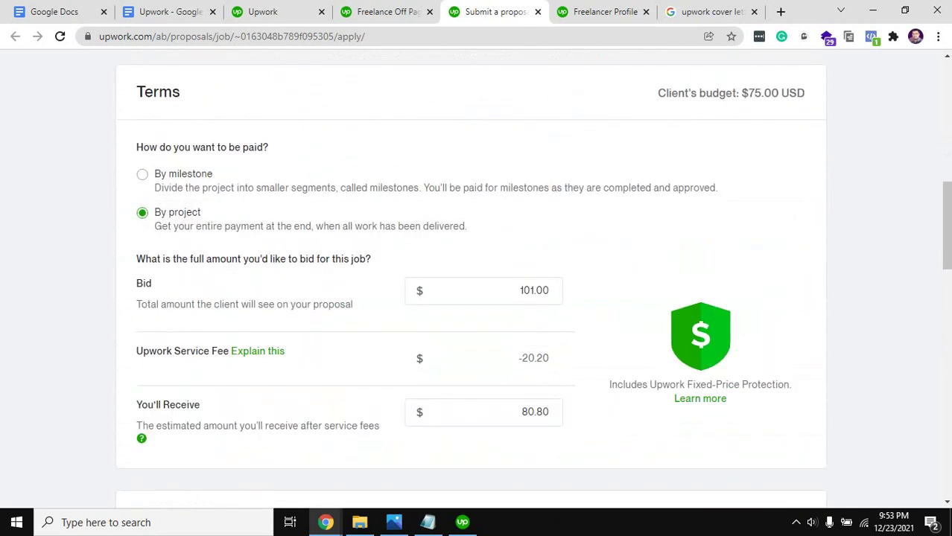
scroll(477, 283, down, 5)
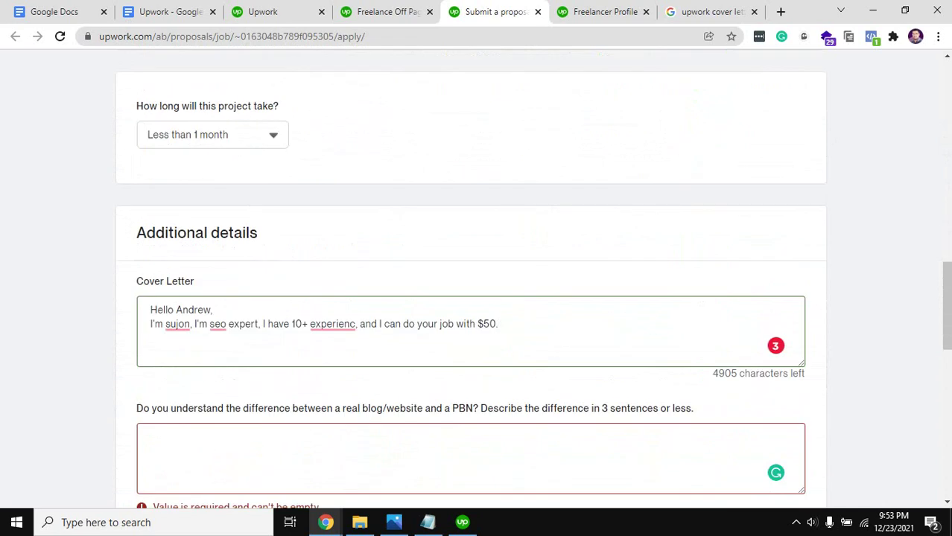
drag(268, 324, 150, 309)
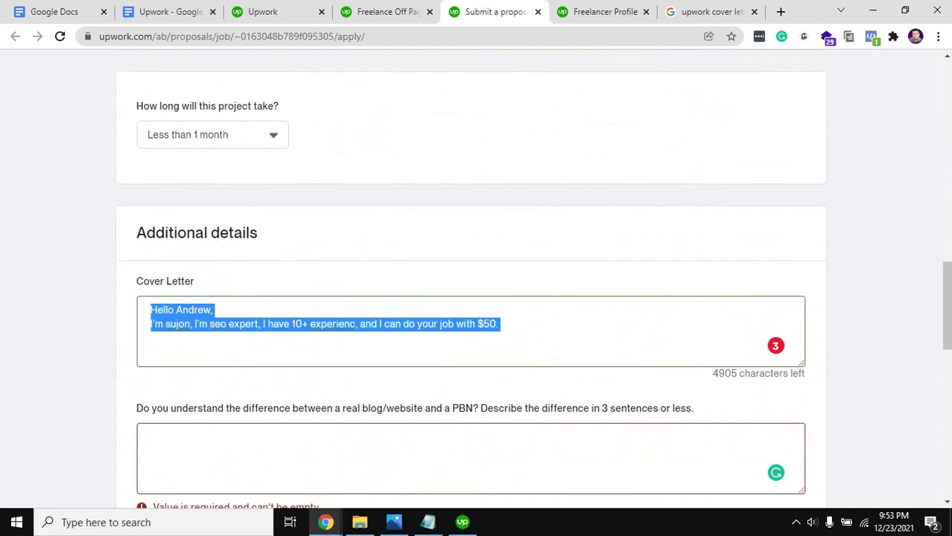
key(BackSpace)
text(buj)
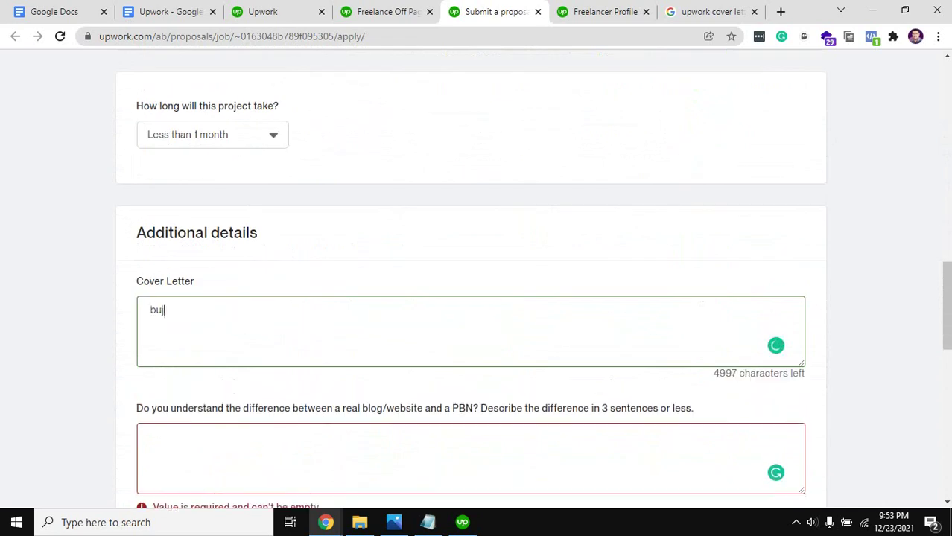
text(sen......)
key(Return)
- Write "I can do this project, I think I need more than 4 week for this job" on the cover letter's second line
text(I)
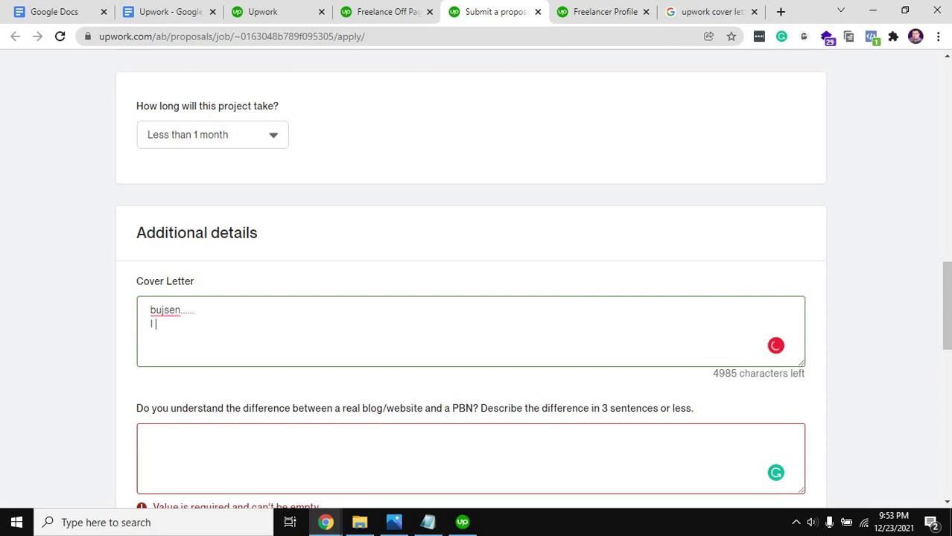
text( can do this project)
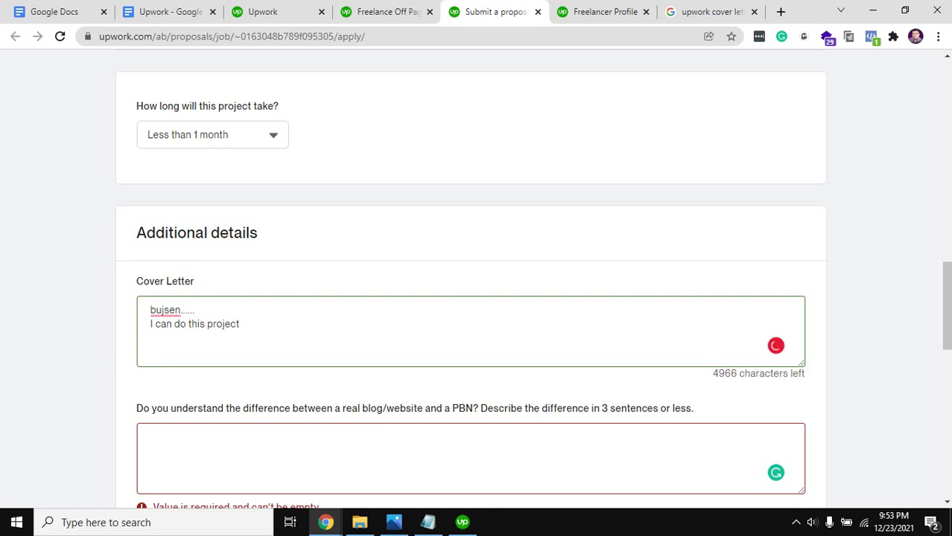
text(.)
text(  I think)
text(I need )
text(more )
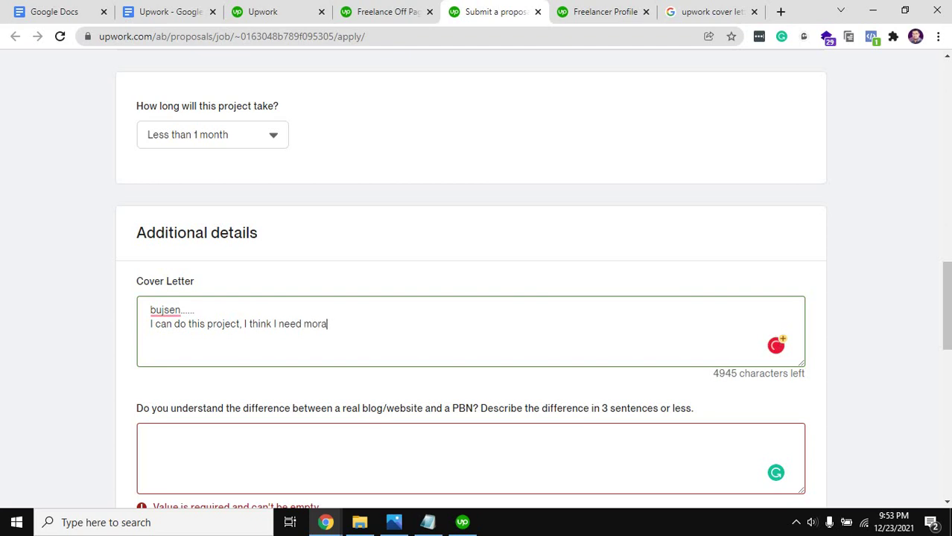
text(than 4 week for this job)
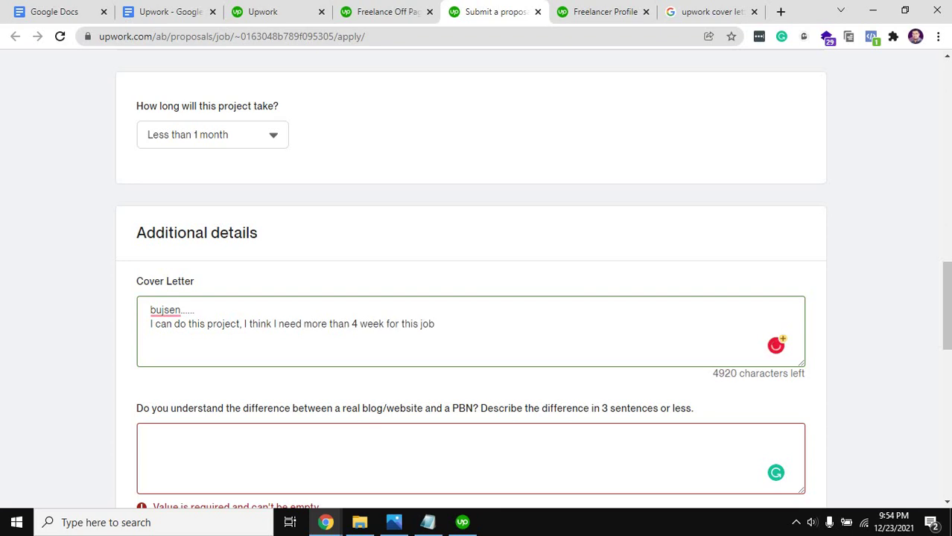
- Append ". And I will follow some steps:" to the cover letter and start a numbered list with "1. US"
text(. And I WILL)
key(BackSpace)
key(BackSpace)
key(BackSpace)
key(BackSpace)
text(will follow)
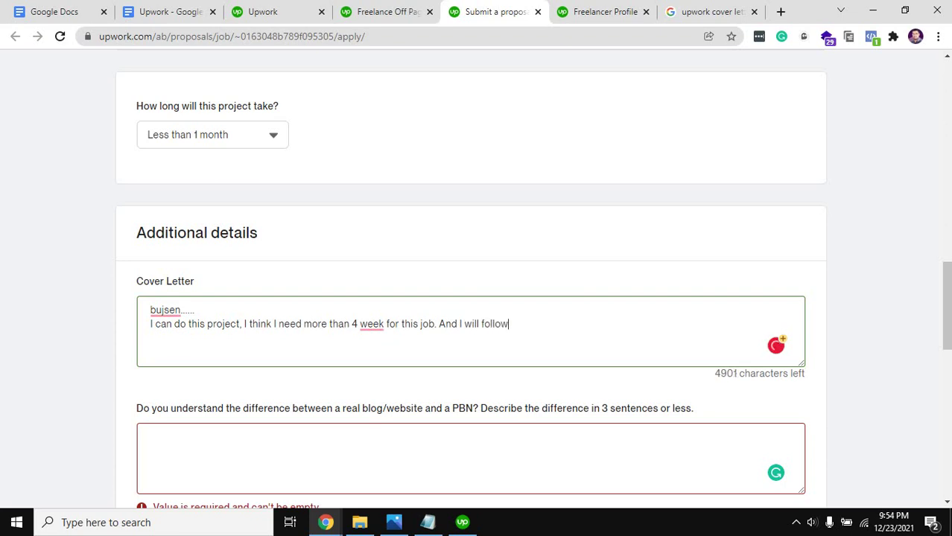
text( some s)
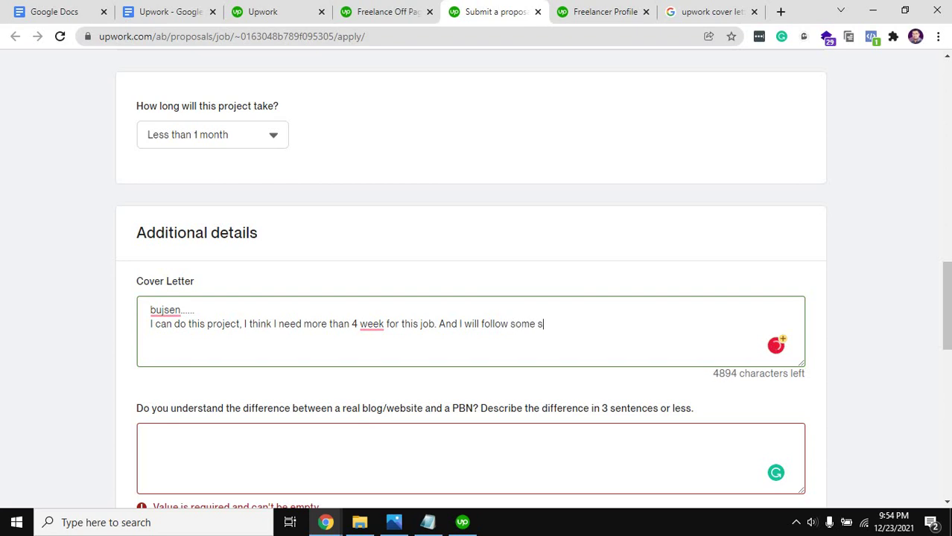
text(teps:)
key(Return)
text(1. US)
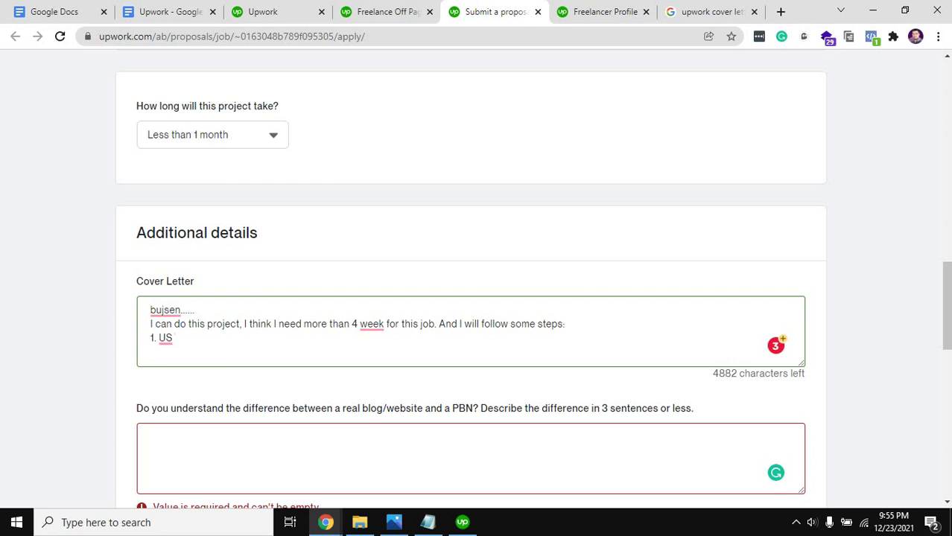
- Leave a blank line below the numbered list and write "I need to discuss with you more." in the cover letter
key(Return)
key(Return)
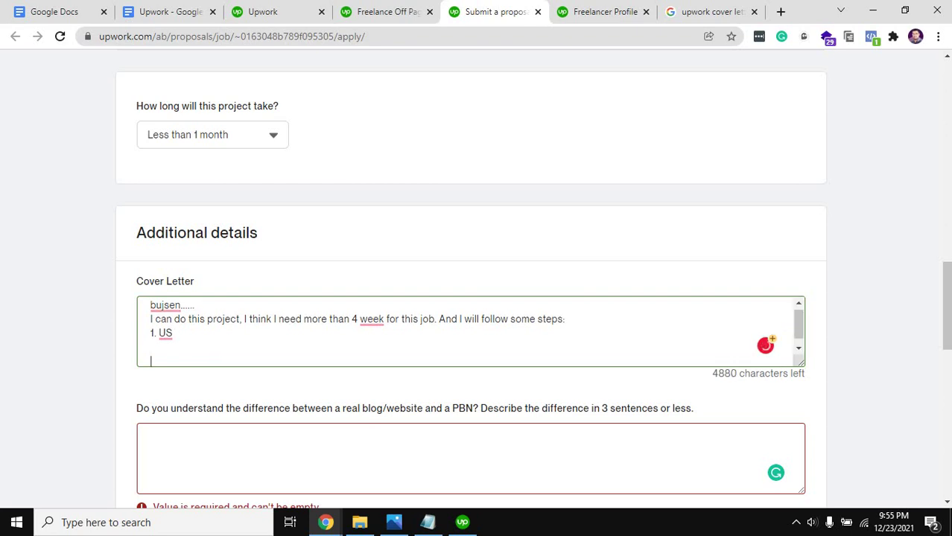
text(I need to dis)
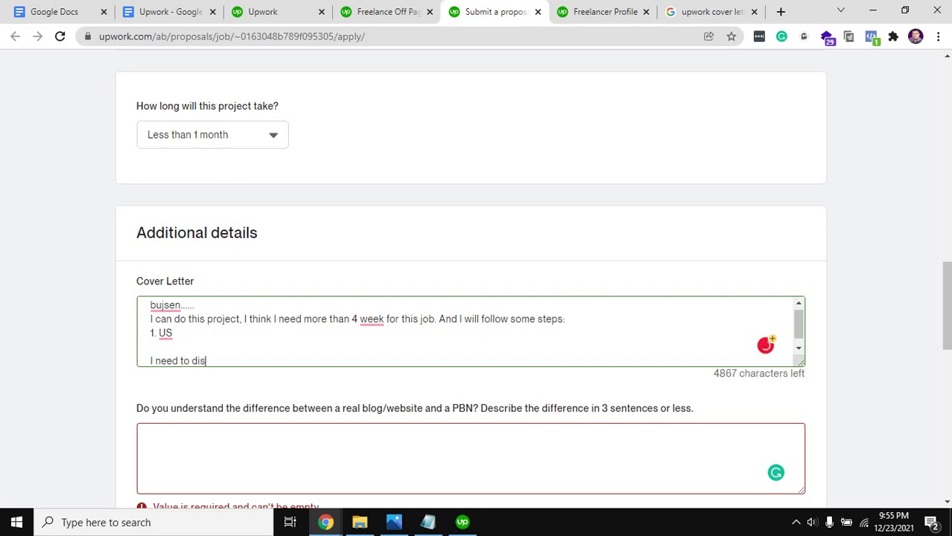
text(cuss with you )
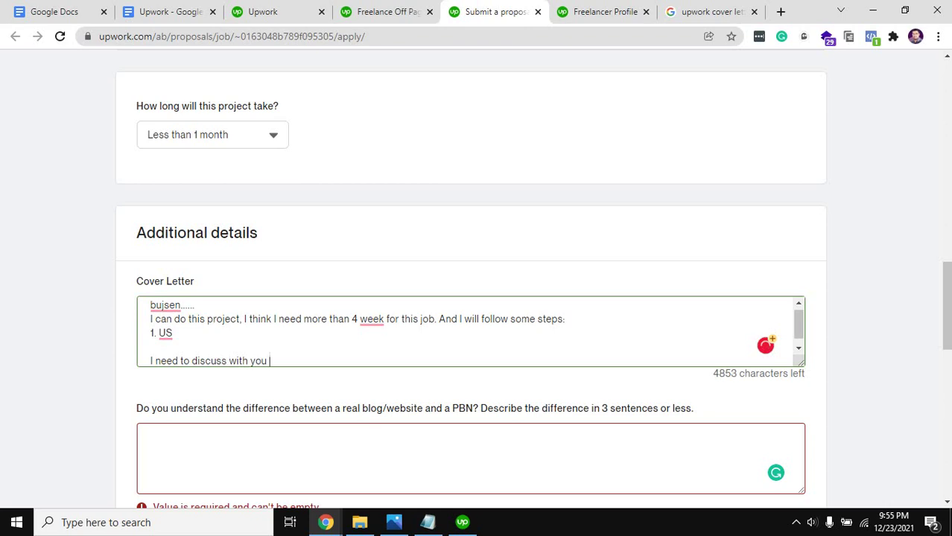
text(more.)
- Replace the cover letter's closing sentence with "I need to meeting"
drag(294, 360, 151, 351)
text(I )
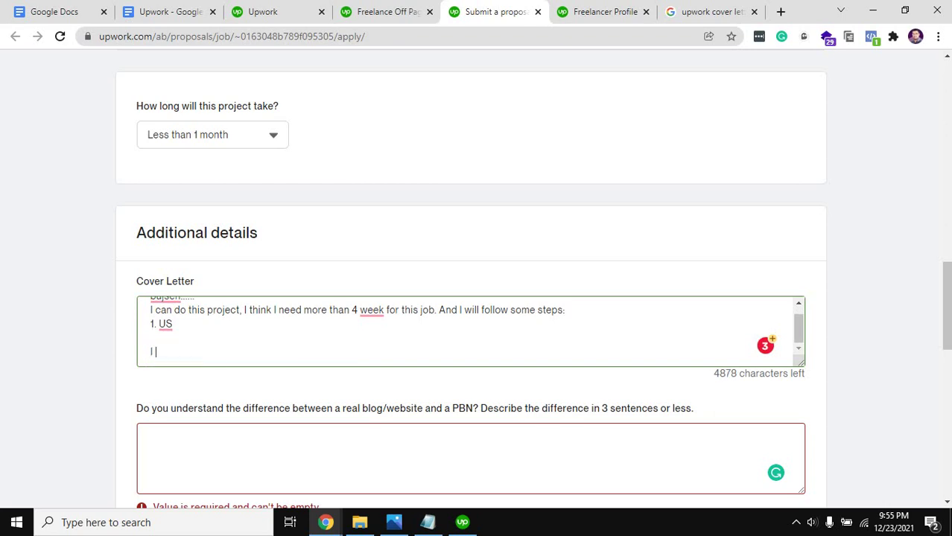
text(need to meeting)
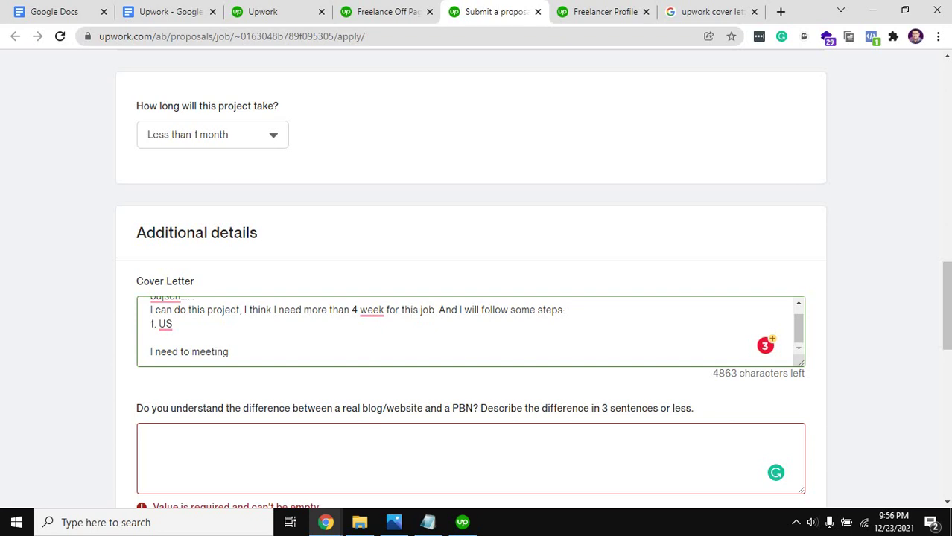
- Review the proposal form from the cover letter and screening questions to the submission area, and return to the proposal settings
scroll(477, 283, up, 1)
scroll(476, 283, down, 1)
scroll(477, 283, down, 2)
scroll(477, 283, down, 1)
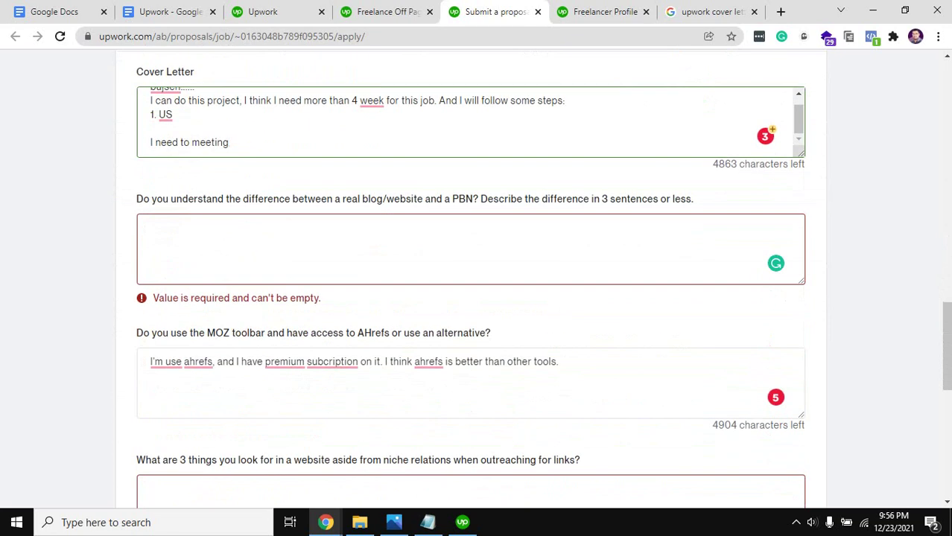
scroll(476, 283, down, 2)
scroll(477, 283, up, 5)
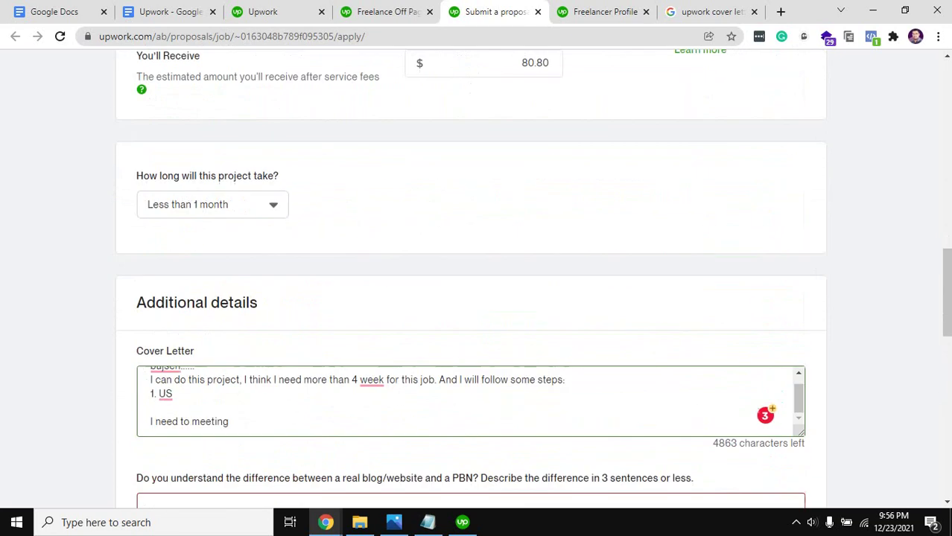
scroll(477, 283, down, 5)
scroll(476, 283, down, 5)
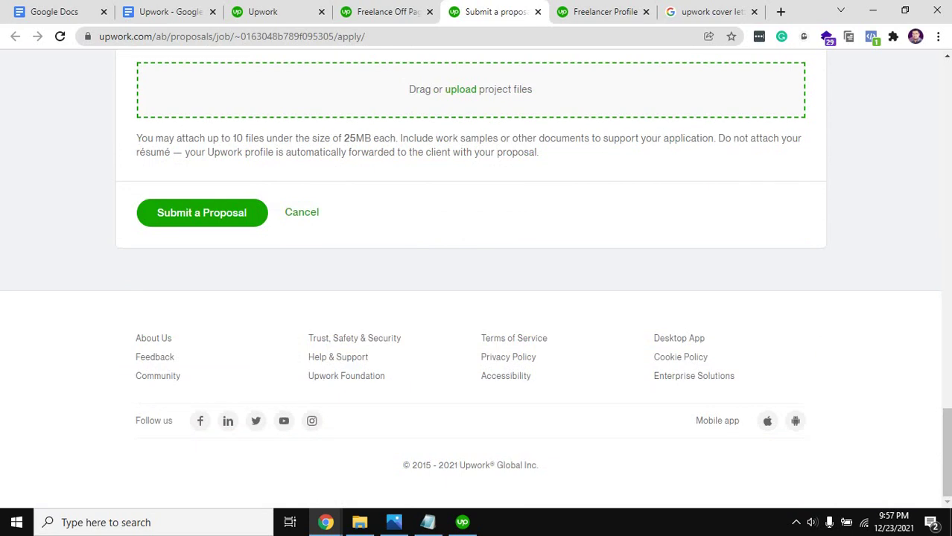
scroll(476, 276, up, 20)
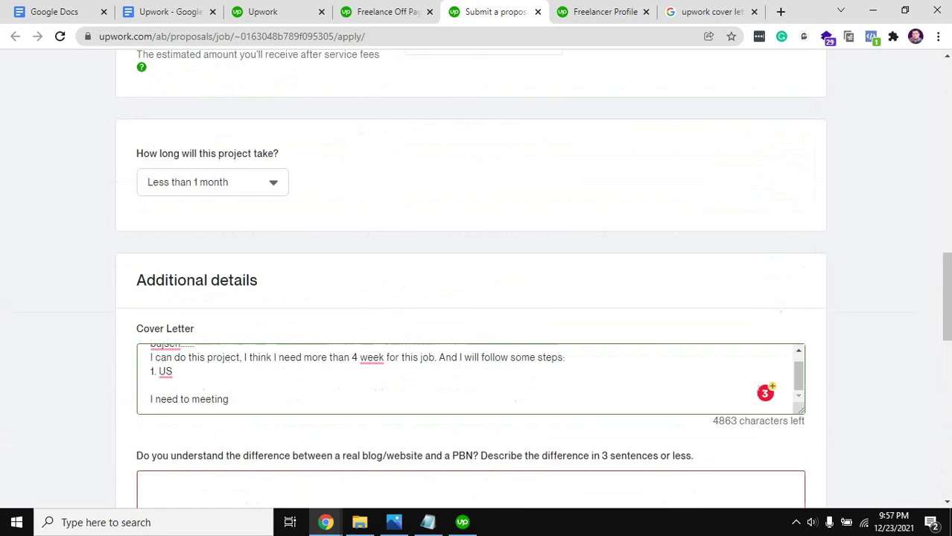
scroll(477, 279, up, 3)
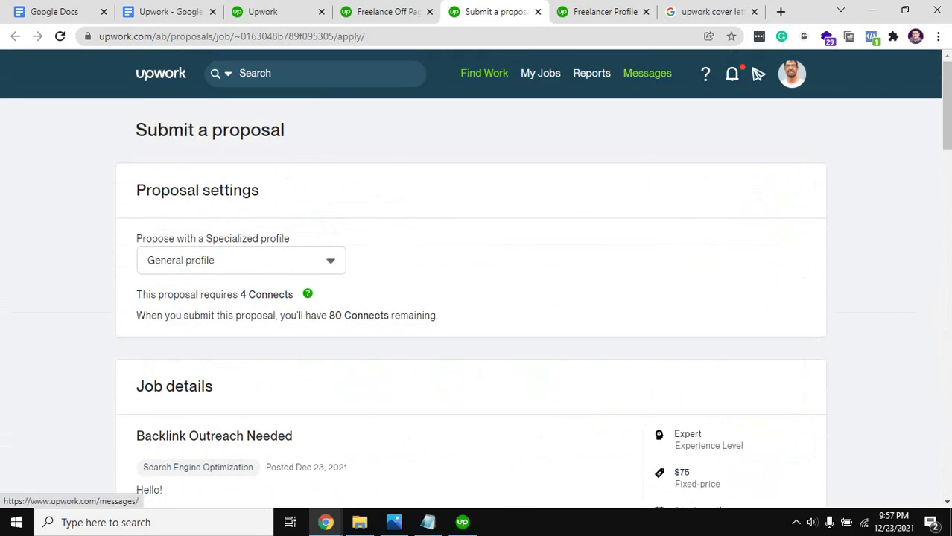
- Open the Upwork messages page, and close both the messages tab and the freelancer profile tab
mouse_move(591, 74)
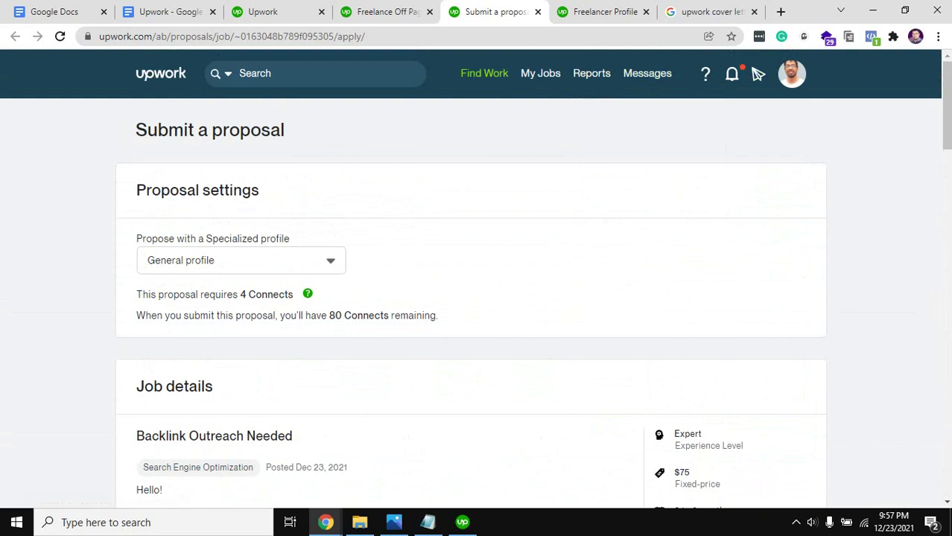
click(647, 73)
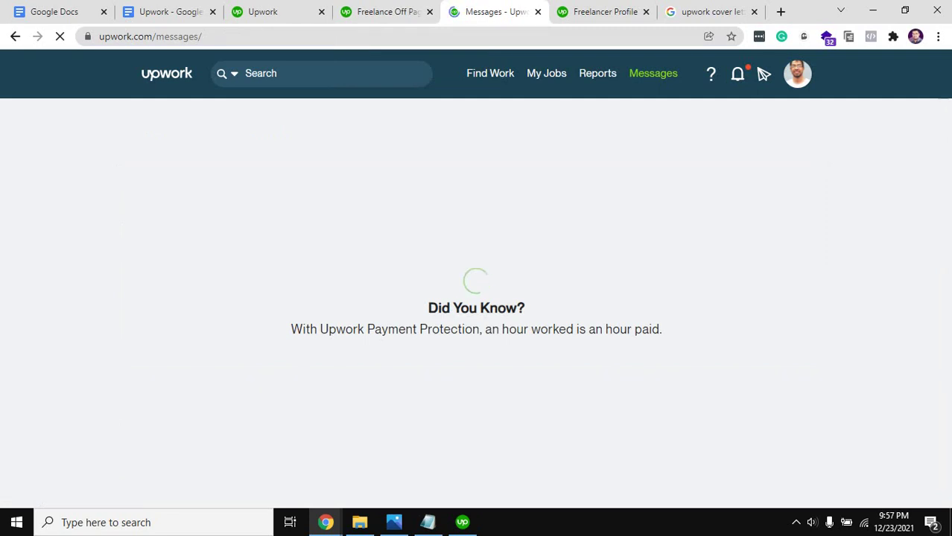
key(ctrl+shift+Tab)
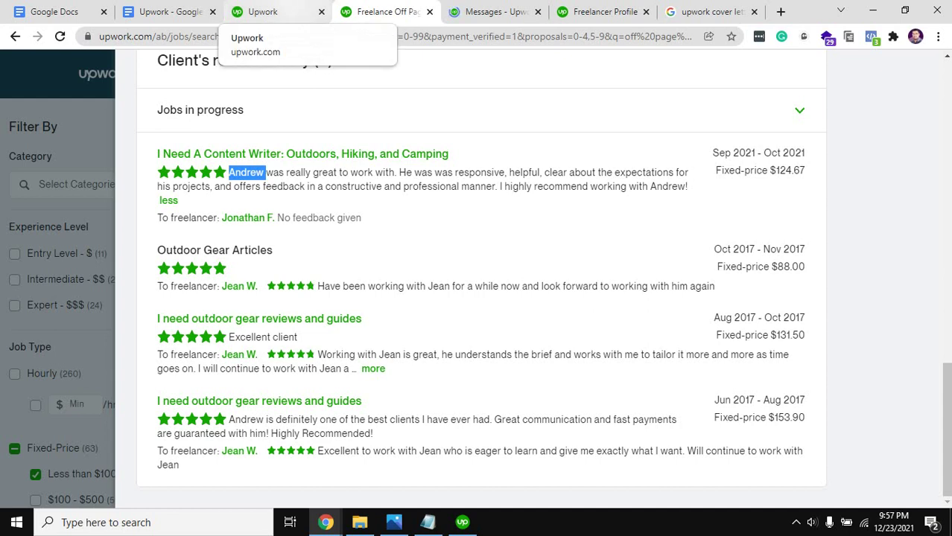
click(554, 12)
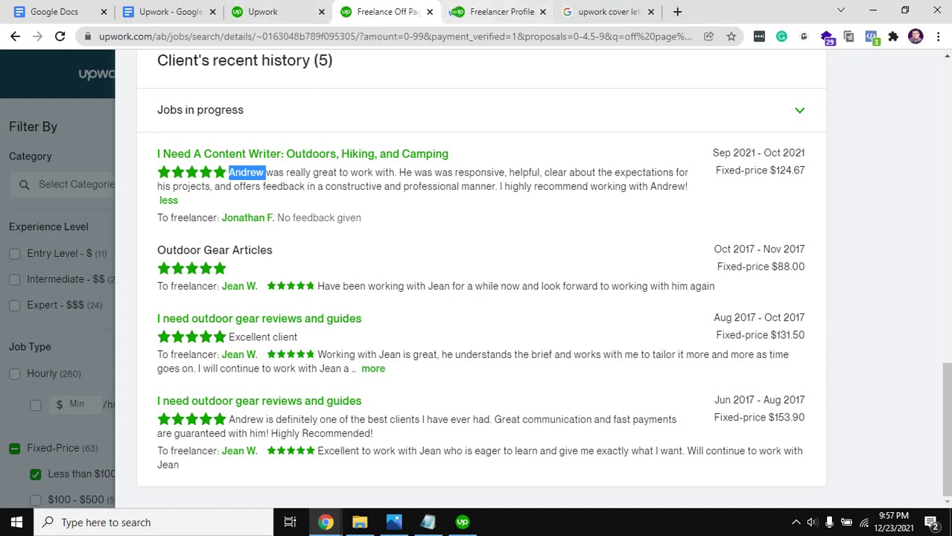
click(542, 11)
- Open My Jobs from the Upwork home page and review the full list of contracts
scroll(480, 275, up, 4)
click(263, 11)
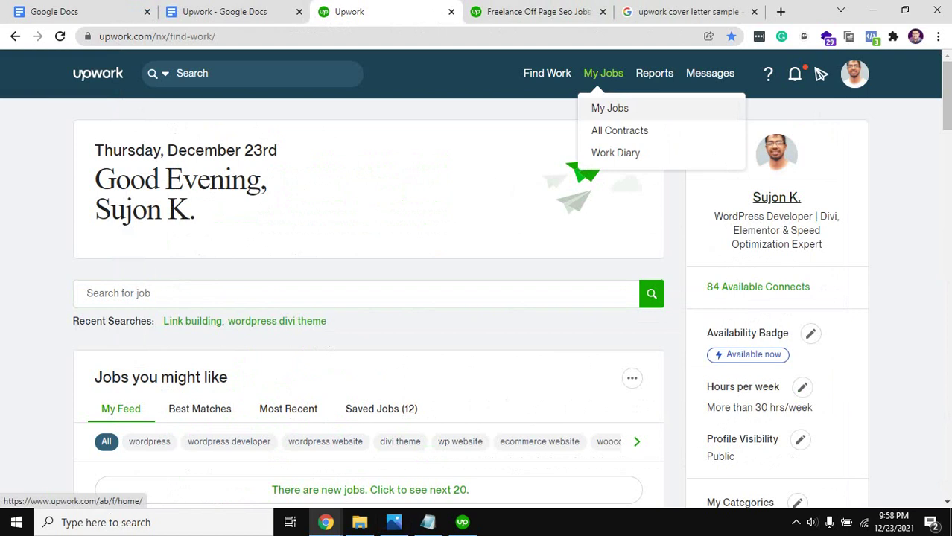
click(609, 108)
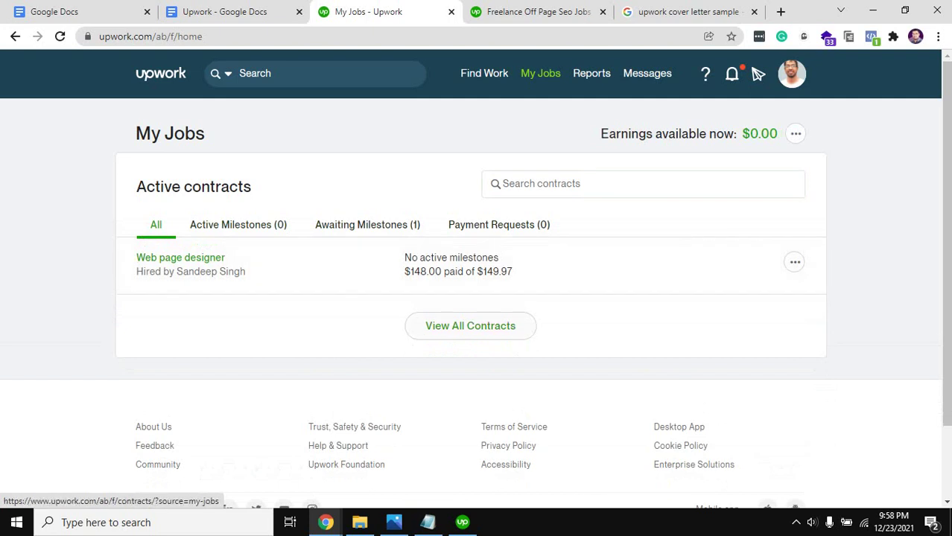
click(469, 325)
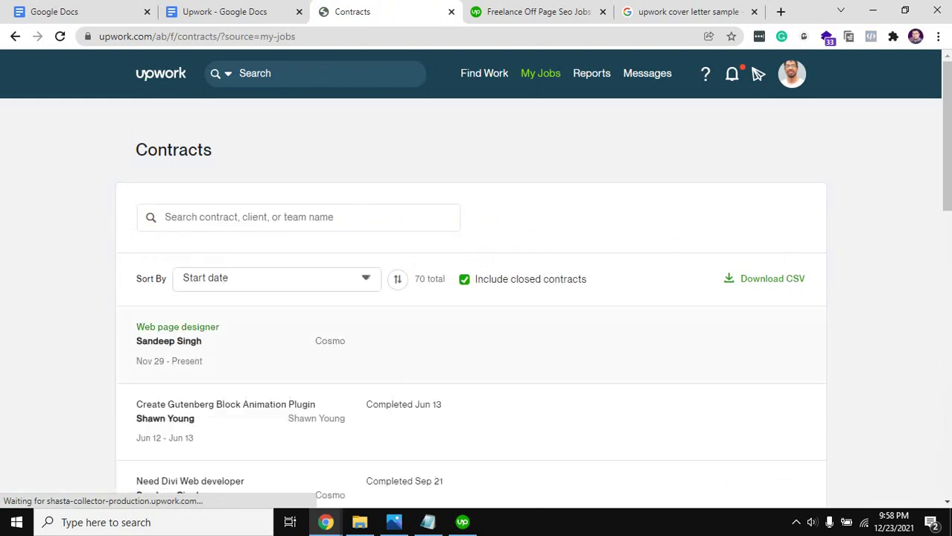
scroll(758, 73, down, 2)
scroll(223, 223, down, 10)
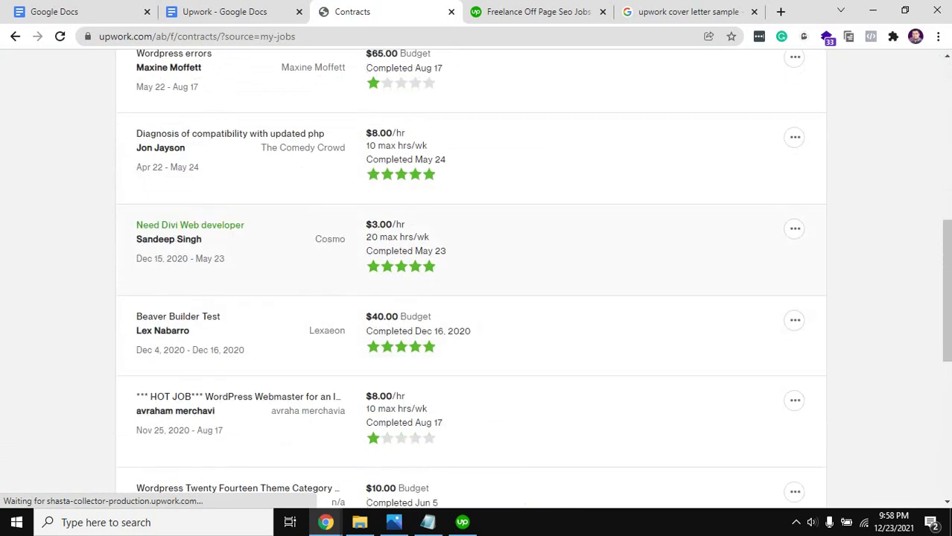
scroll(758, 74, up, 12)
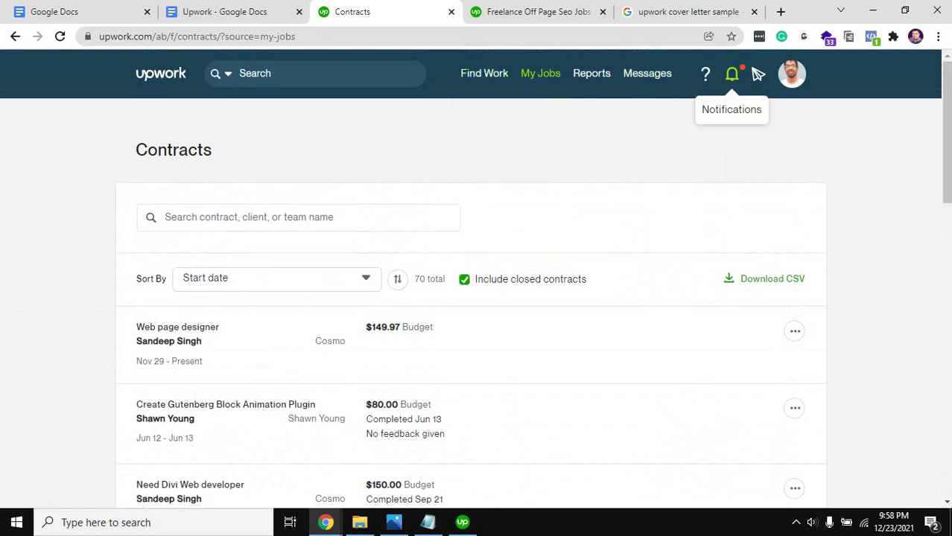
- Check the Upwork account notifications and close the cover letter search results tab
click(731, 73)
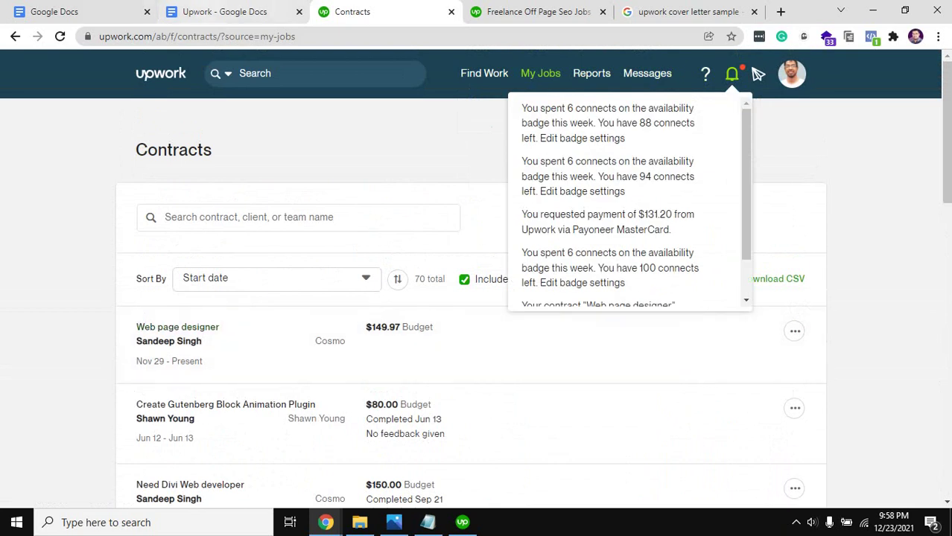
key(ctrl+l)
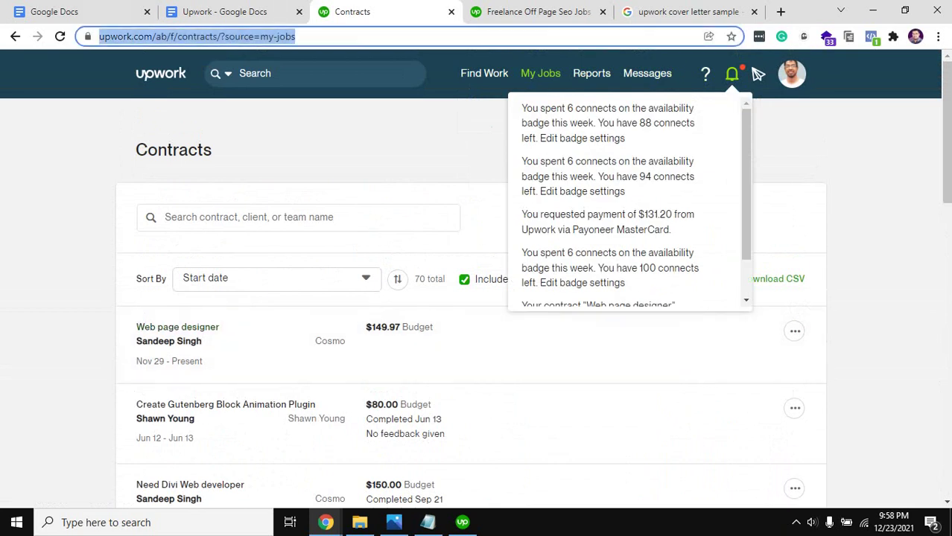
click(536, 12)
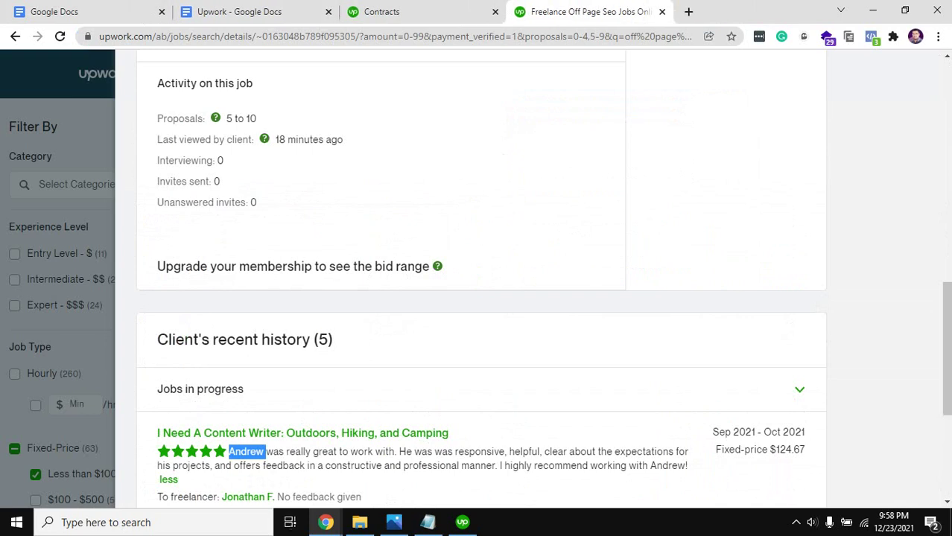
- Switch to the browser window with the Google Meet call and make the Meet tab the first one
click(326, 522)
click(175, 458)
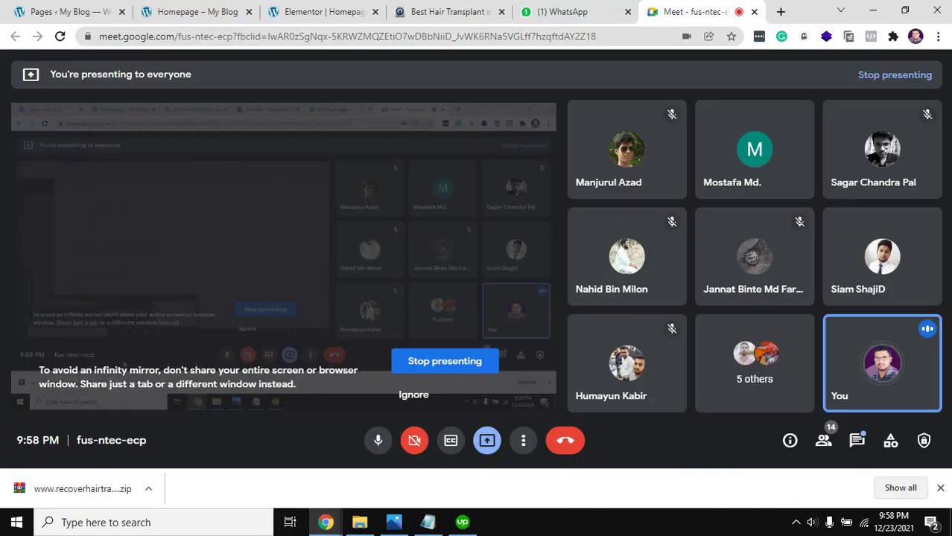
key(ctrl+shift+Page_Up)
key(ctrl+shift+Page_Up)
key(ctrl+shift+Page_Up)
key(ctrl+shift+Page_Up)
key(ctrl+shift+Page_Up)
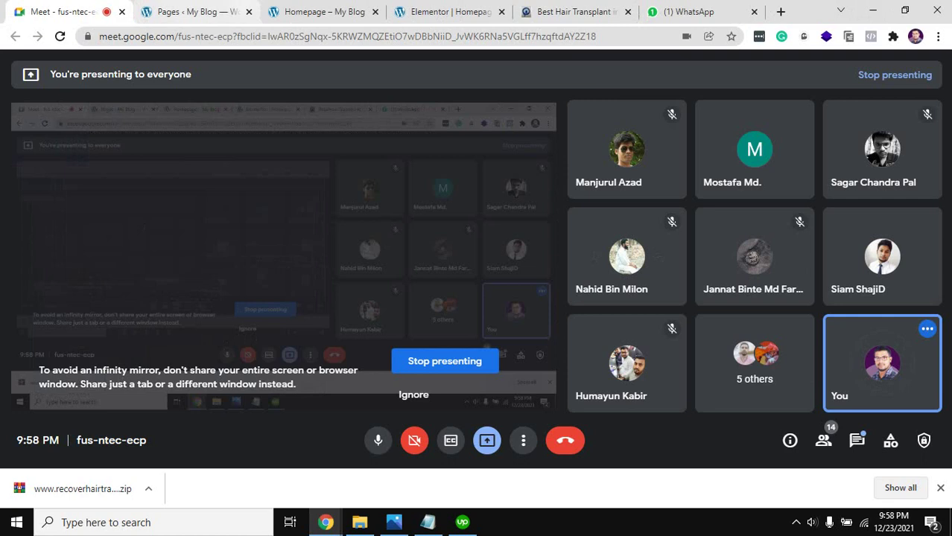
right_click(60, 6)
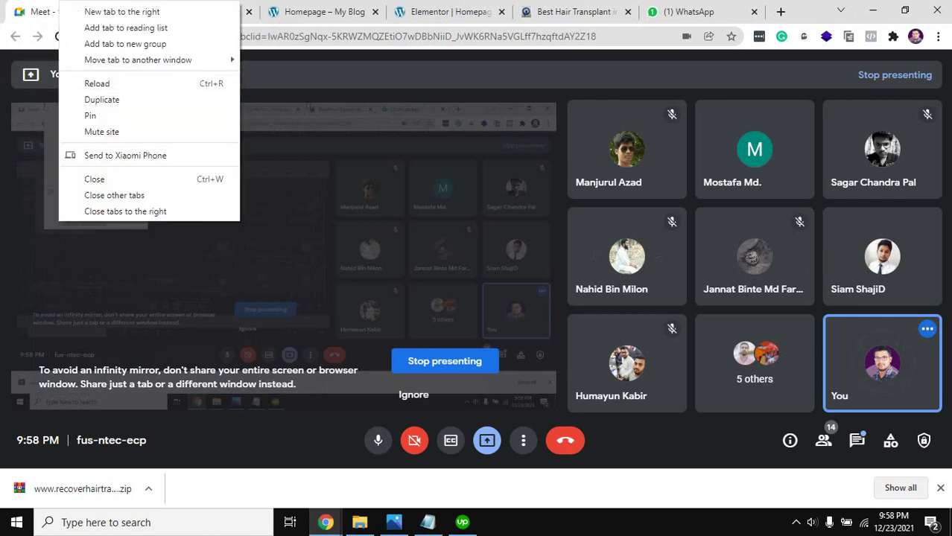
key(Escape)
key(ctrl+4)
key(ctrl+Tab)
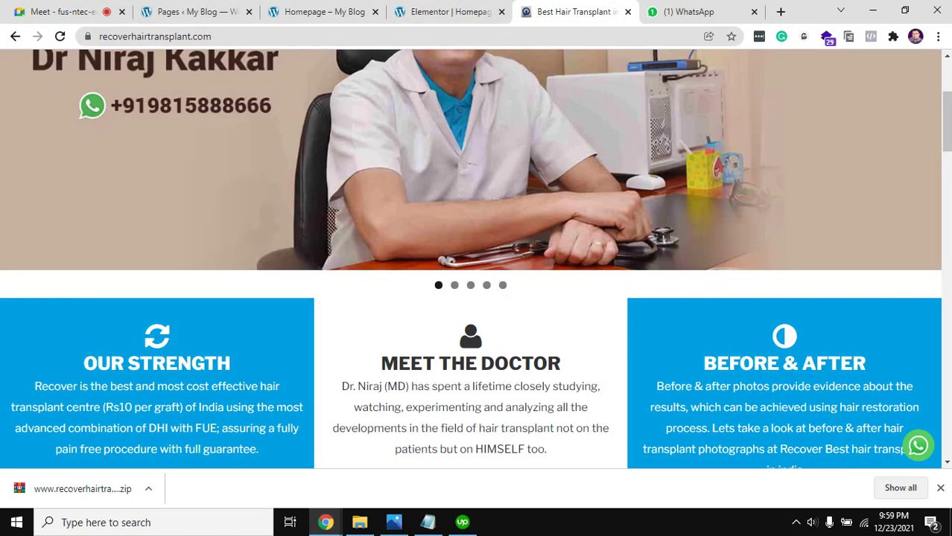
key(Home)
key(ctrl+1)
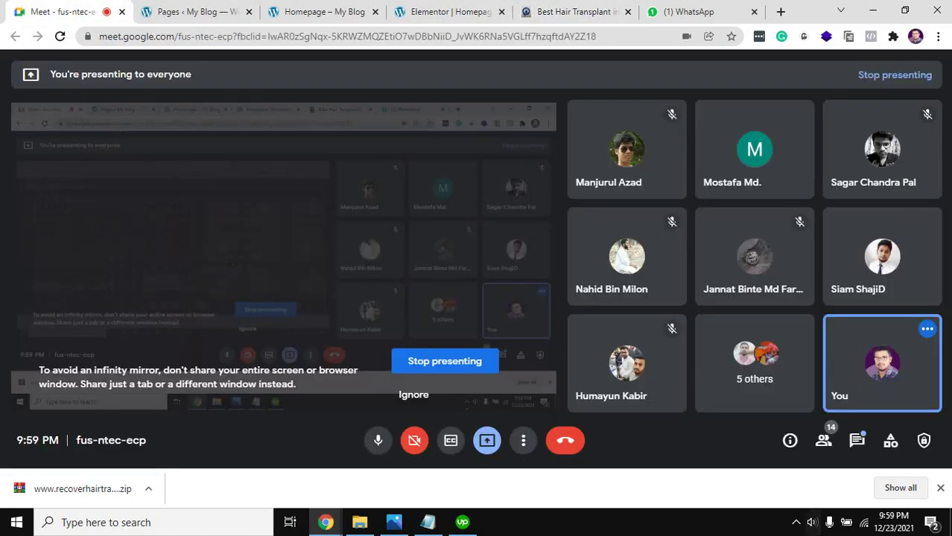
- Check the in-call messages of the Google Meet call and display its participant list
key(ctrl+alt+c)
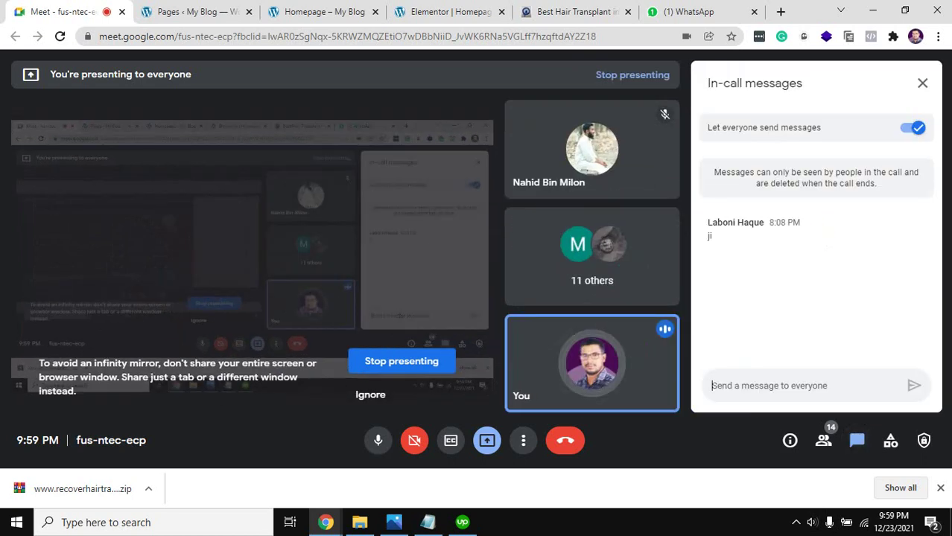
click(715, 12)
click(192, 11)
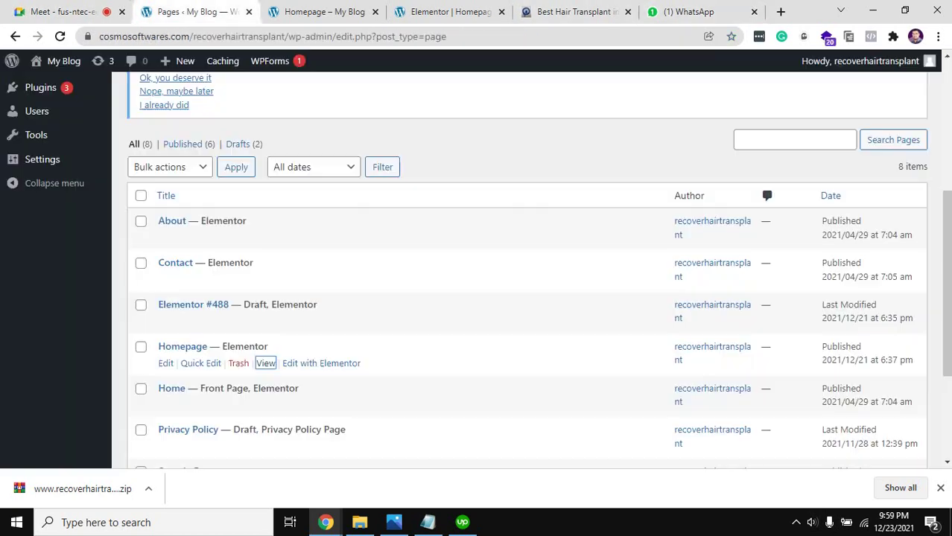
click(63, 11)
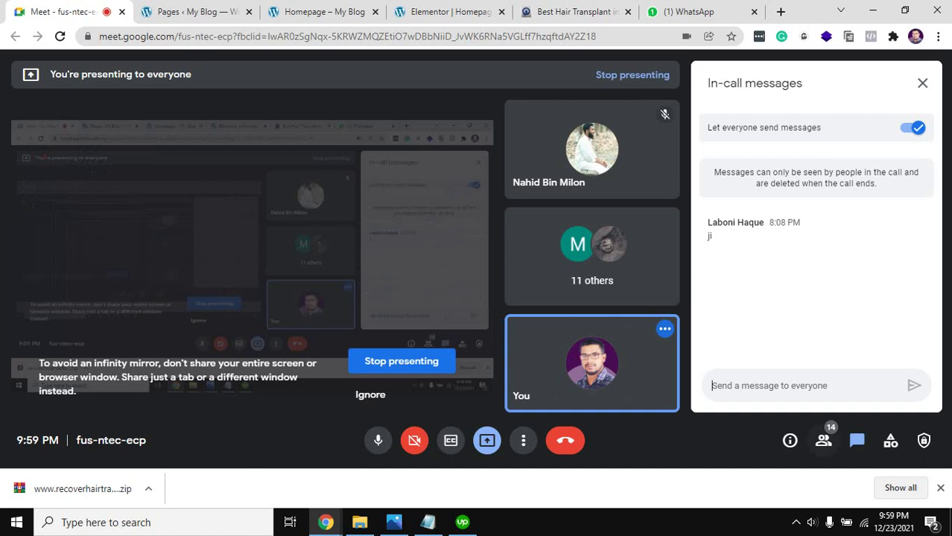
click(822, 440)
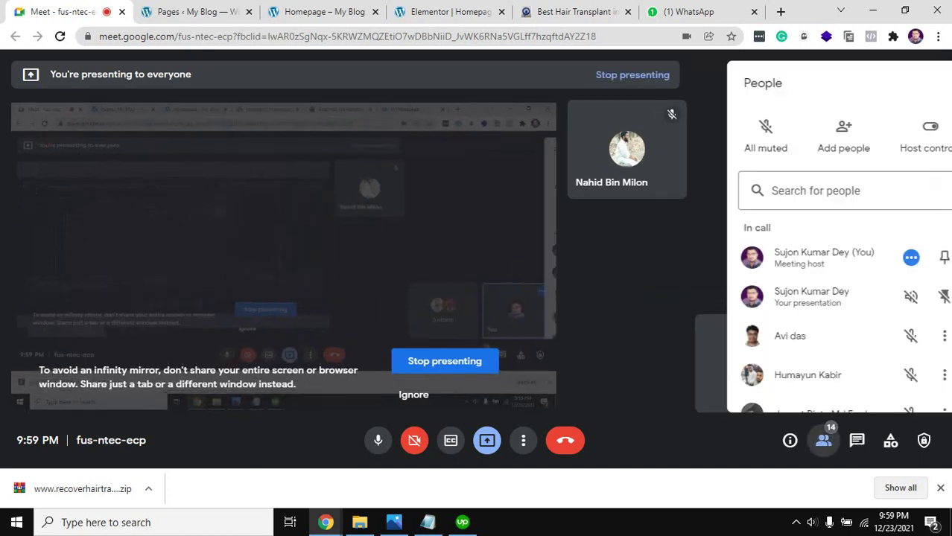